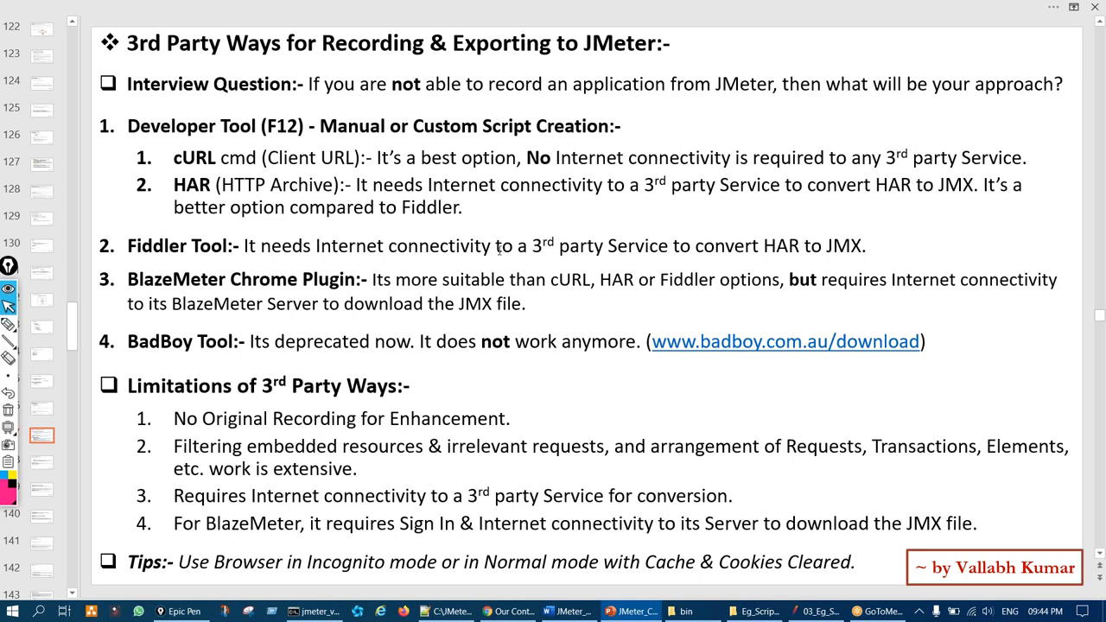
# Annotate the slide's recording options: Developer Tool, HAR, Fiddler and BlazeMeter
pyautogui.hotkey('ctrl', 'shift', '3')
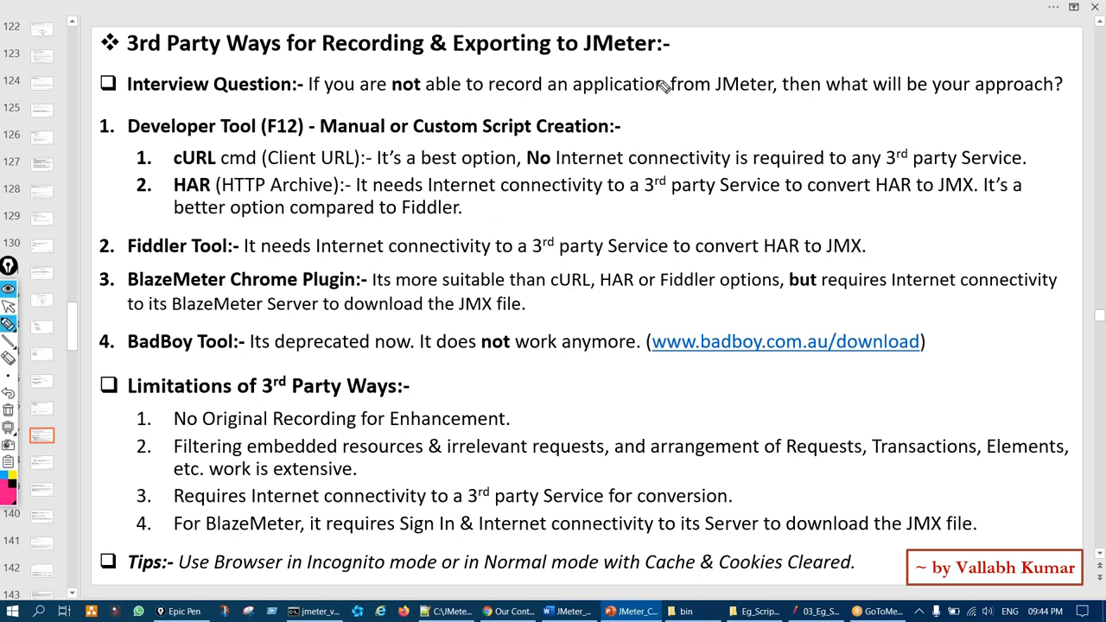
pyautogui.moveTo(662, 67)
pyautogui.mouseDown()
pyautogui.moveTo(696, 129)
pyautogui.moveTo(704, 59)
pyautogui.mouseUp()
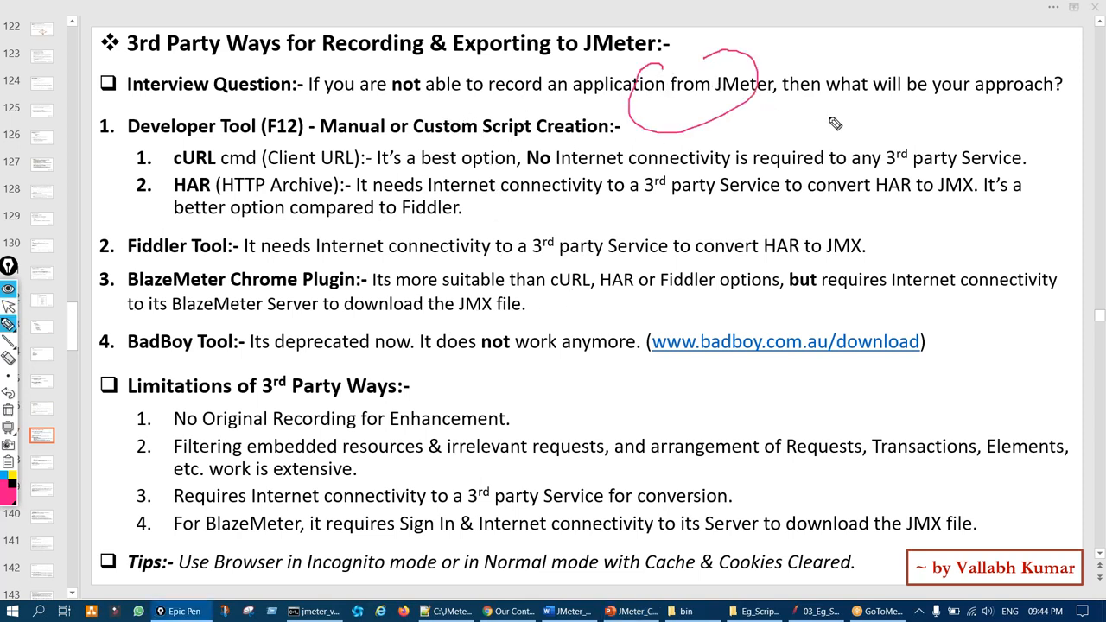
pyautogui.moveTo(907, 65)
pyautogui.mouseDown()
pyautogui.moveTo(876, 82)
pyautogui.moveTo(915, 69)
pyautogui.mouseUp()
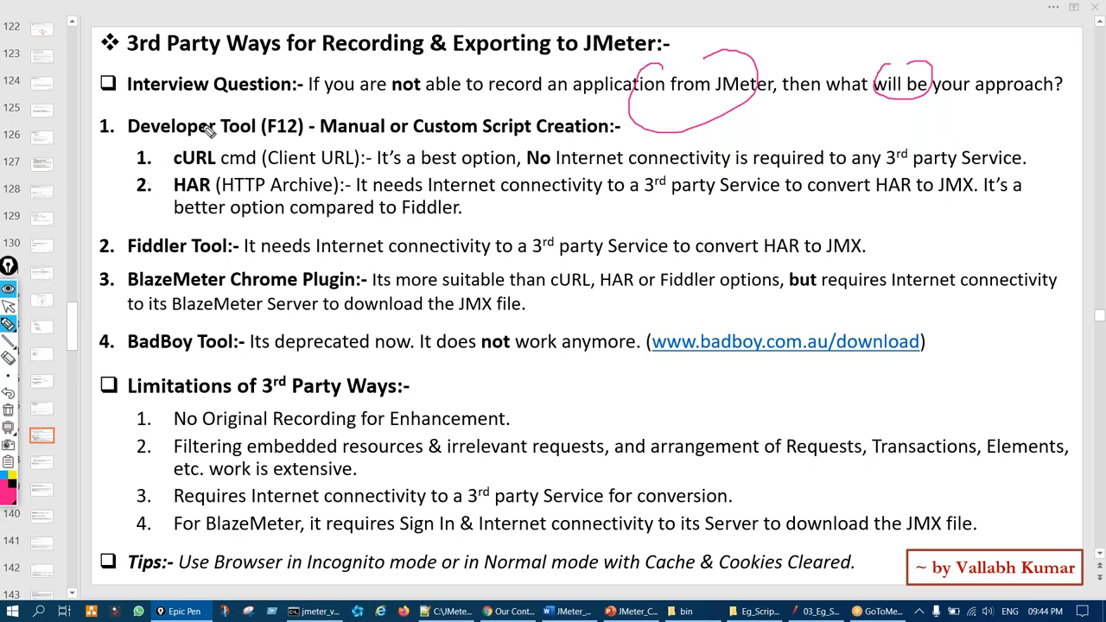
pyautogui.moveTo(176, 165)
pyautogui.mouseDown()
pyautogui.moveTo(232, 134)
pyautogui.moveTo(208, 179)
pyautogui.mouseUp()
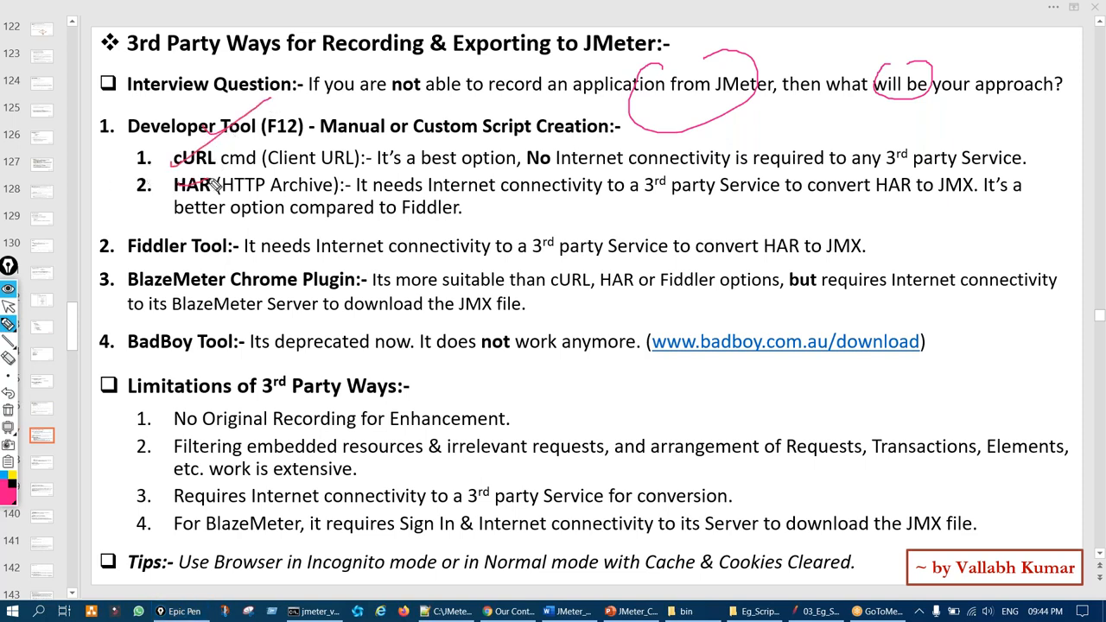
pyautogui.moveTo(155, 253); pyautogui.dragTo(193, 238)
pyautogui.moveTo(168, 279); pyautogui.dragTo(231, 258)
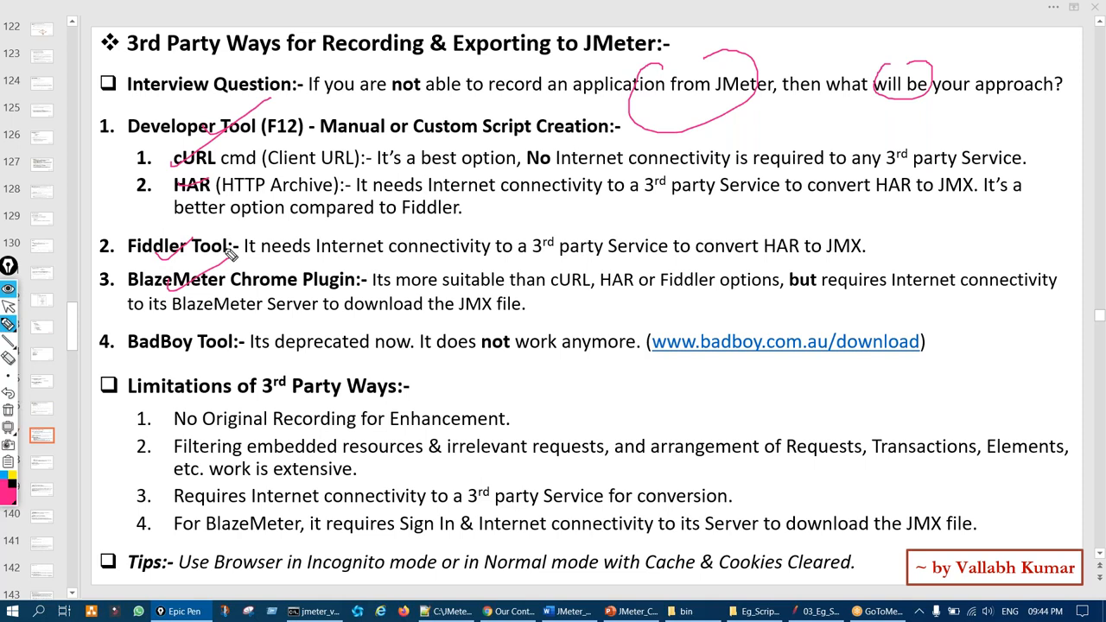
pyautogui.moveTo(339, 235)
pyautogui.mouseDown()
pyautogui.moveTo(432, 200)
pyautogui.moveTo(526, 62)
pyautogui.mouseUp()
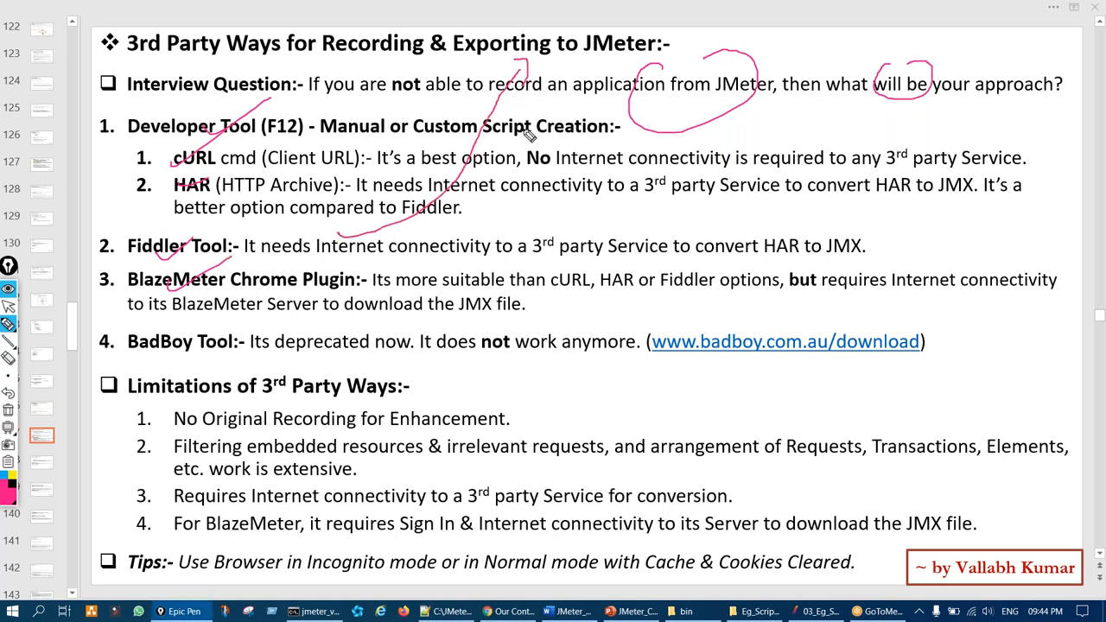
pyautogui.hotkey('ctrl', 'shift', '7')
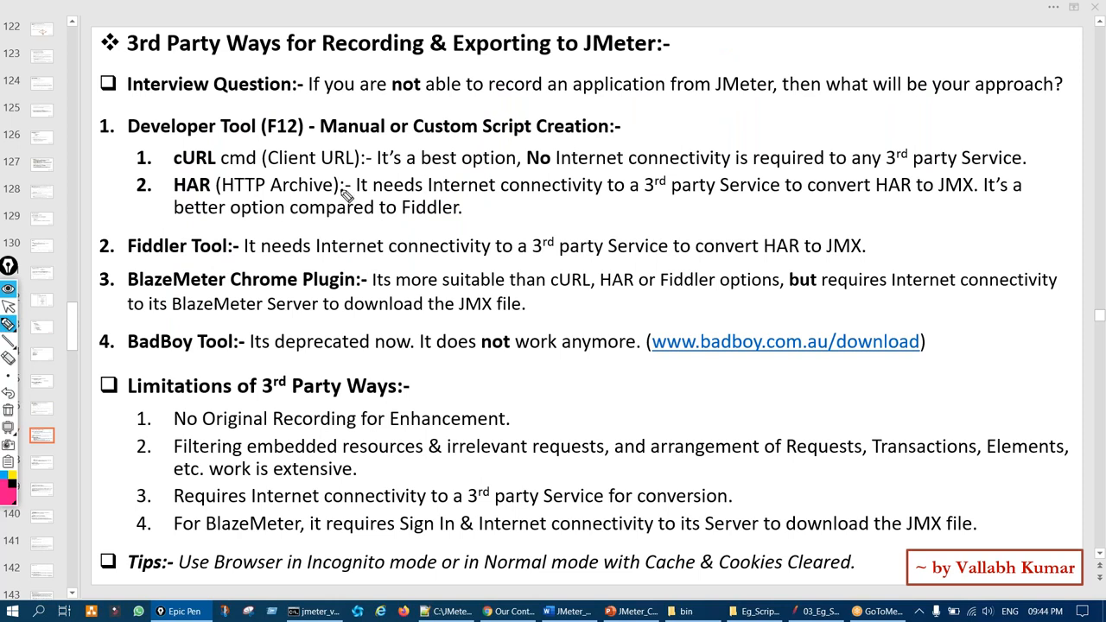
# Mark F12, cURL, HAR, Fiddler, BlazeMeter and BadBoy on the slide, then glance at BlazeMeter pricing
pyautogui.moveTo(272, 109)
pyautogui.mouseDown()
pyautogui.moveTo(251, 130)
pyautogui.moveTo(317, 134)
pyautogui.moveTo(279, 104)
pyautogui.mouseUp()
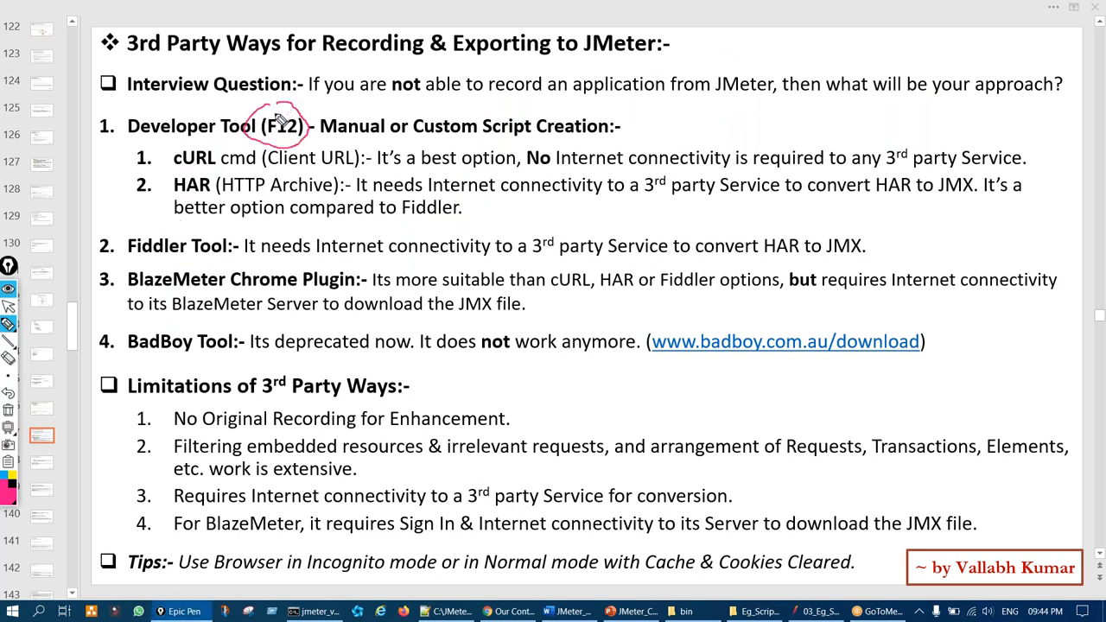
pyautogui.moveTo(147, 162); pyautogui.dragTo(223, 150)
pyautogui.moveTo(299, 163); pyautogui.dragTo(323, 157)
pyautogui.moveTo(153, 208); pyautogui.dragTo(221, 180)
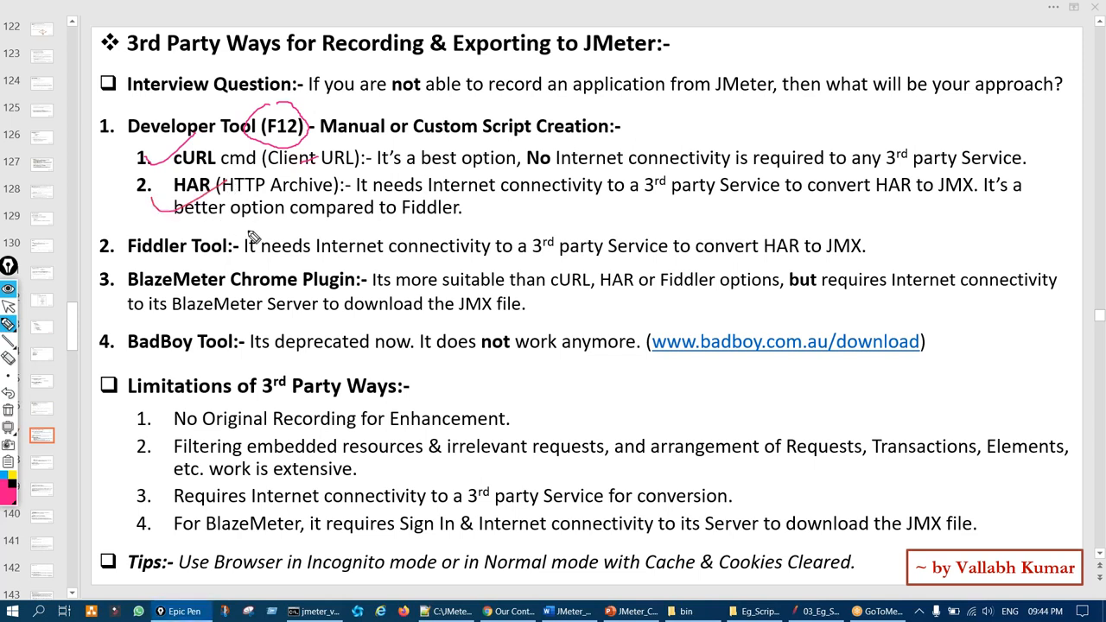
pyautogui.moveTo(131, 238)
pyautogui.mouseDown()
pyautogui.moveTo(130, 309)
pyautogui.moveTo(233, 341)
pyautogui.mouseUp()
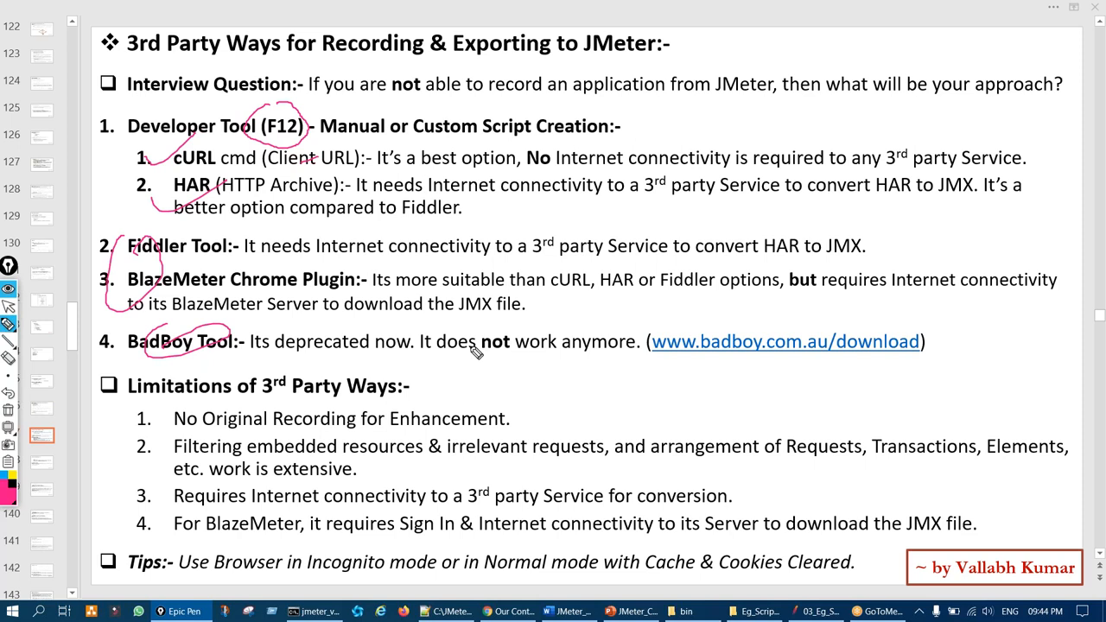
pyautogui.hotkey('ctrl', 'shift', '7')
pyautogui.hotkey('ctrl', 'shift', '2')
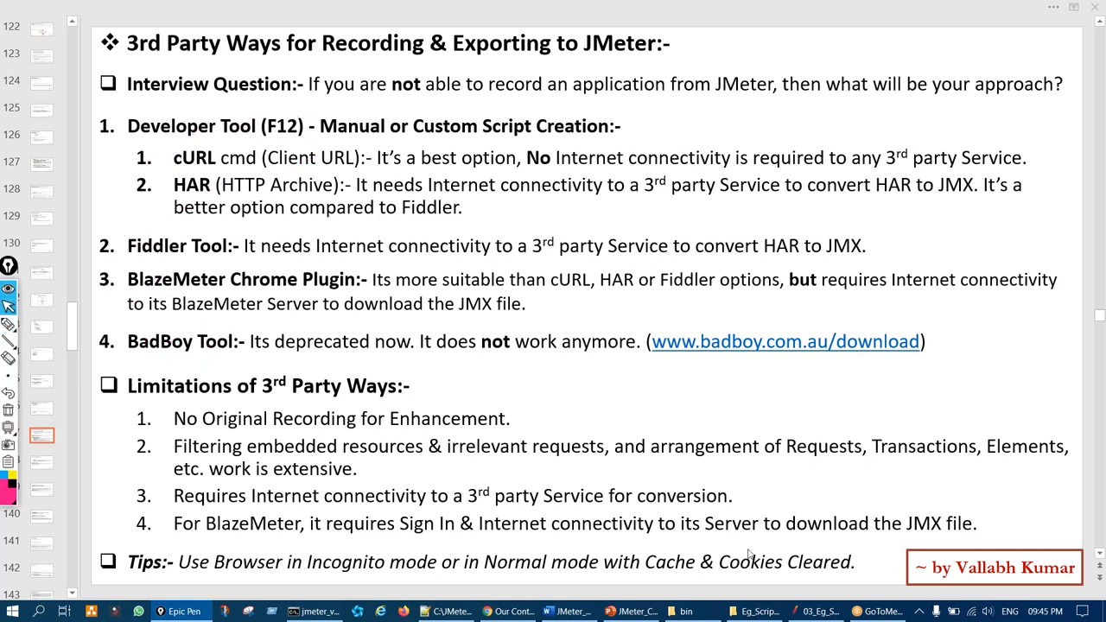
pyautogui.click(514, 612)
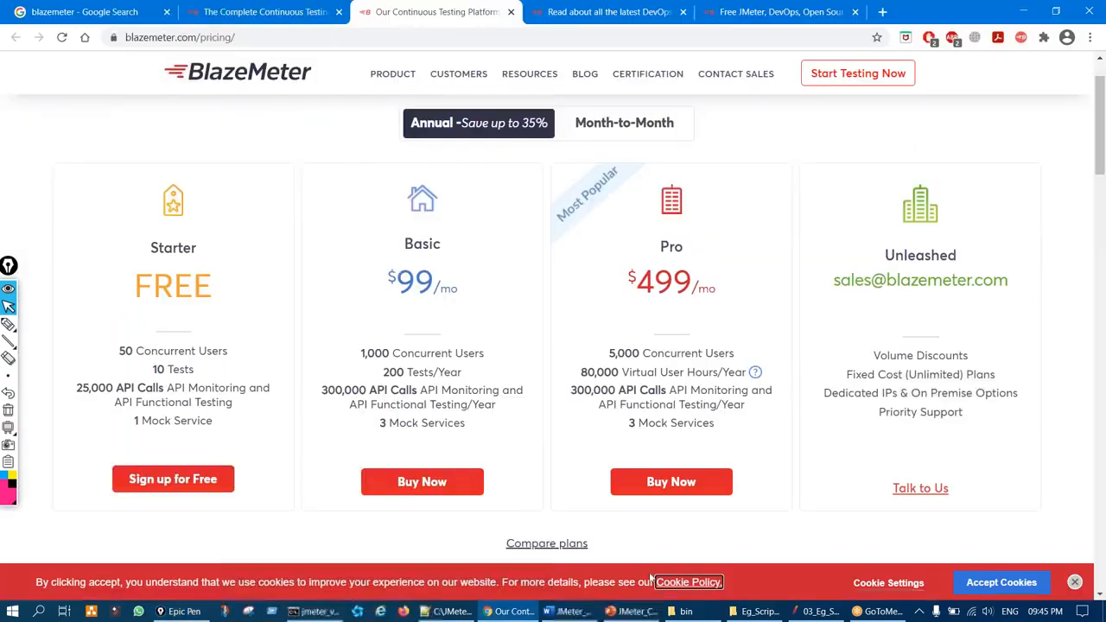
pyautogui.click(1089, 14)
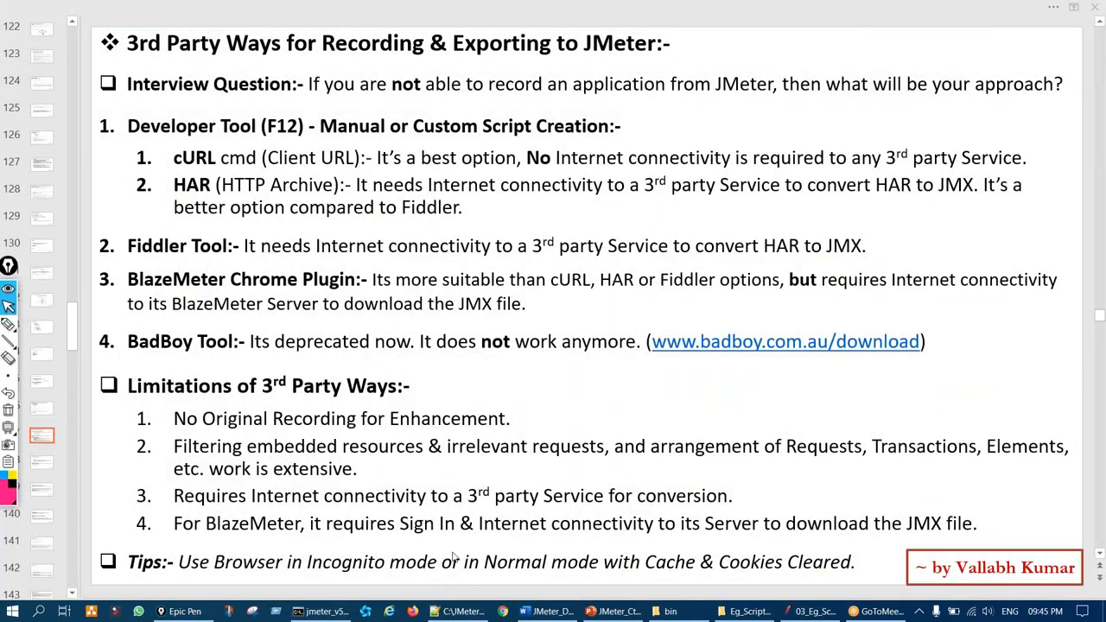
# Highlight the Sign In, Incognito mode and Cookies tips, then close the existing browser window
pyautogui.hotkey('ctrl', 'shift', '3')
pyautogui.moveTo(393, 532)
pyautogui.mouseDown()
pyautogui.moveTo(362, 579)
pyautogui.moveTo(445, 529)
pyautogui.moveTo(407, 529)
pyautogui.mouseUp()
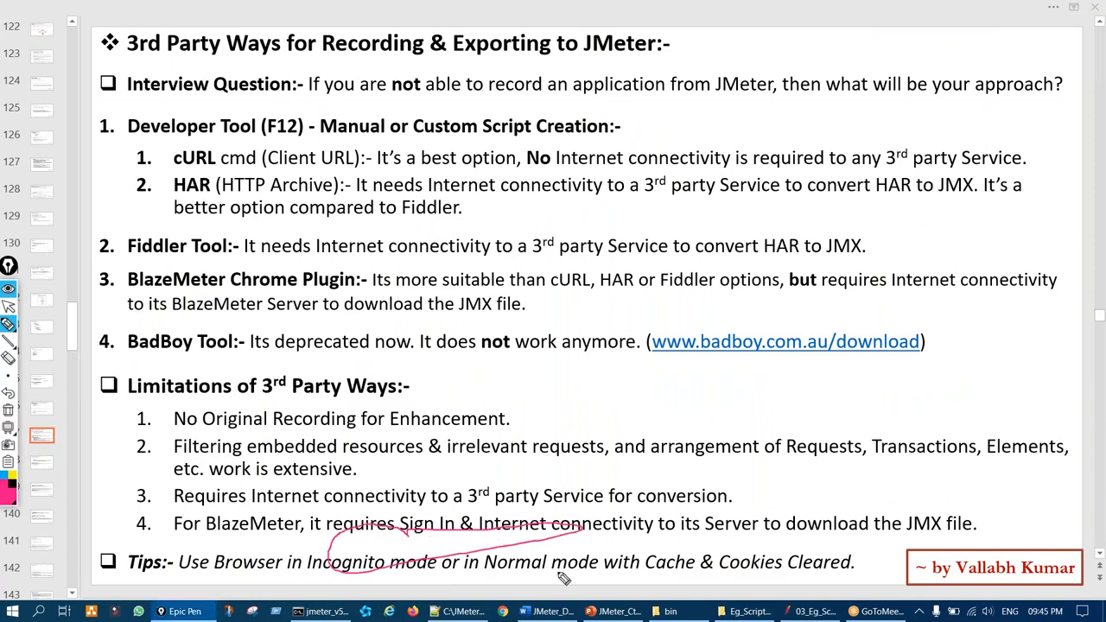
pyautogui.moveTo(588, 549); pyautogui.dragTo(561, 563)
pyautogui.moveTo(730, 578); pyautogui.dragTo(753, 560)
pyautogui.hotkey('ctrl', 'shift', '7')
pyautogui.hotkey('ctrl', 'shift', '2')
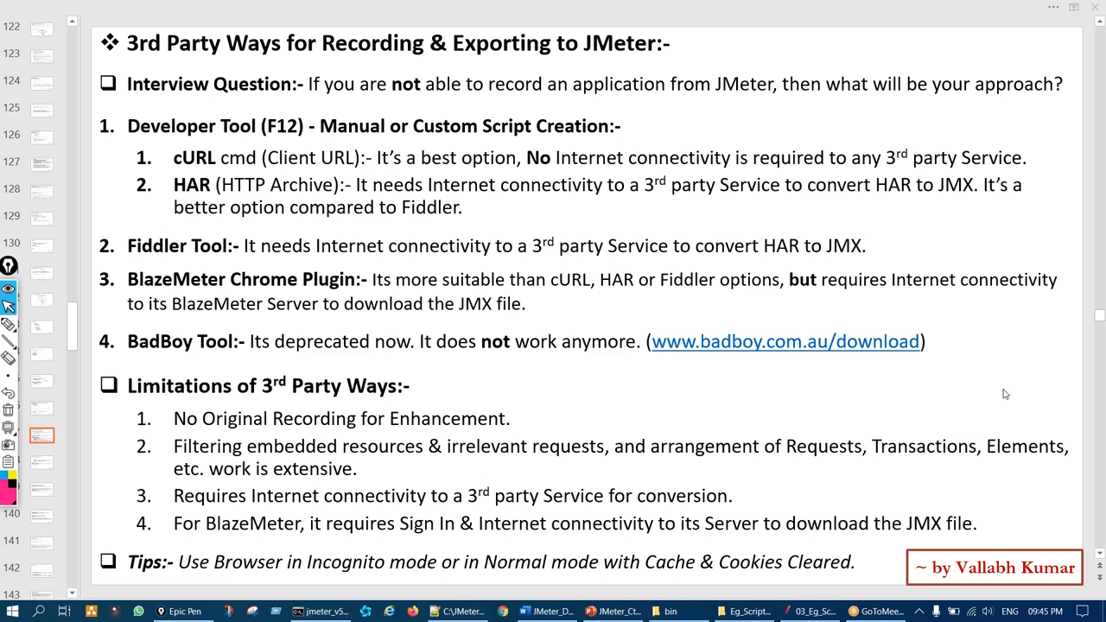
pyautogui.click(504, 612)
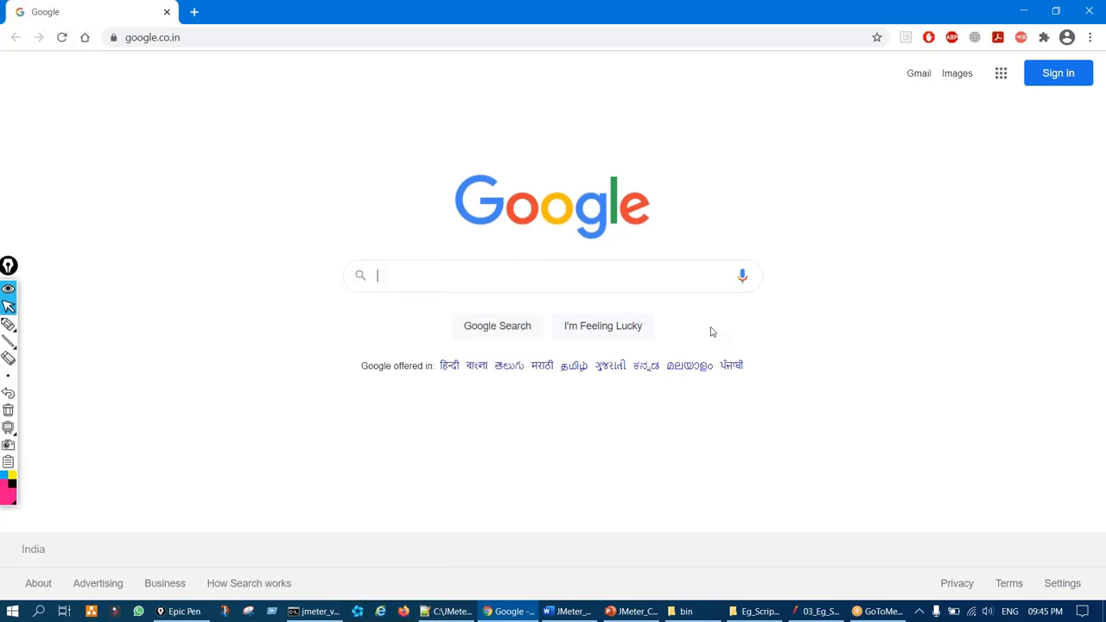
pyautogui.click(1101, 9)
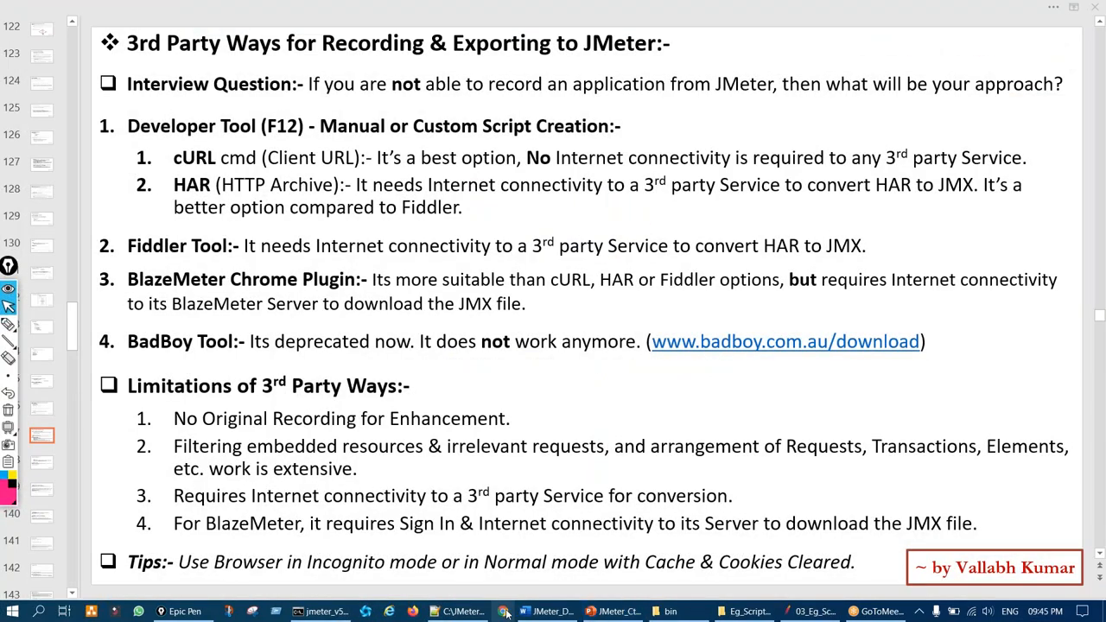
# Open a new Chrome incognito window with DevTools docked on the Network panel
pyautogui.rightClick(505, 611)
pyautogui.click(516, 527)
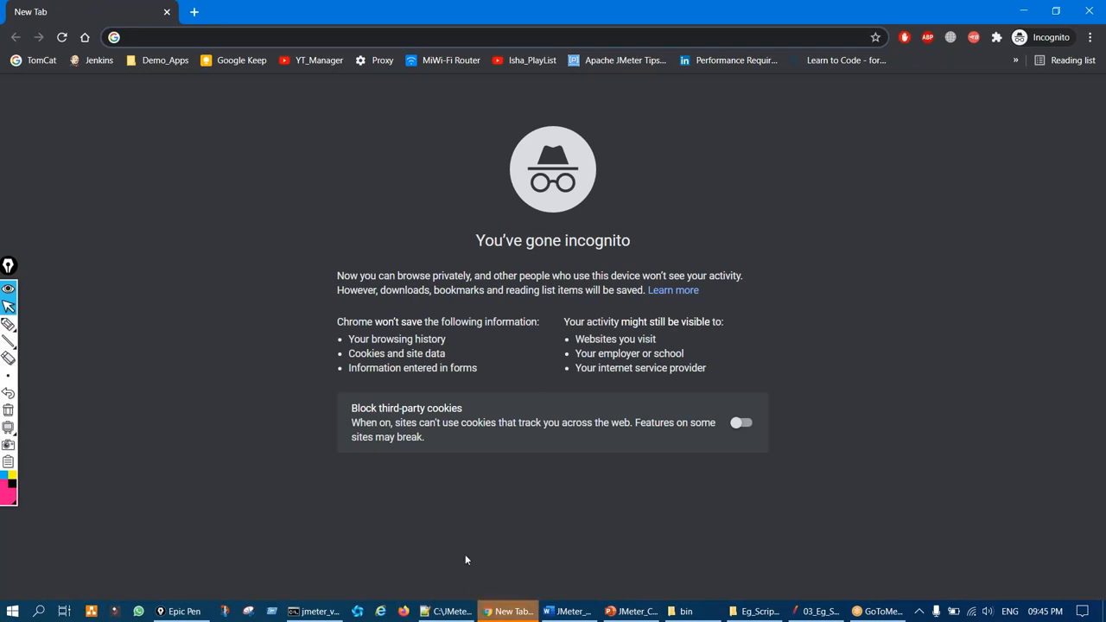
pyautogui.click(442, 223)
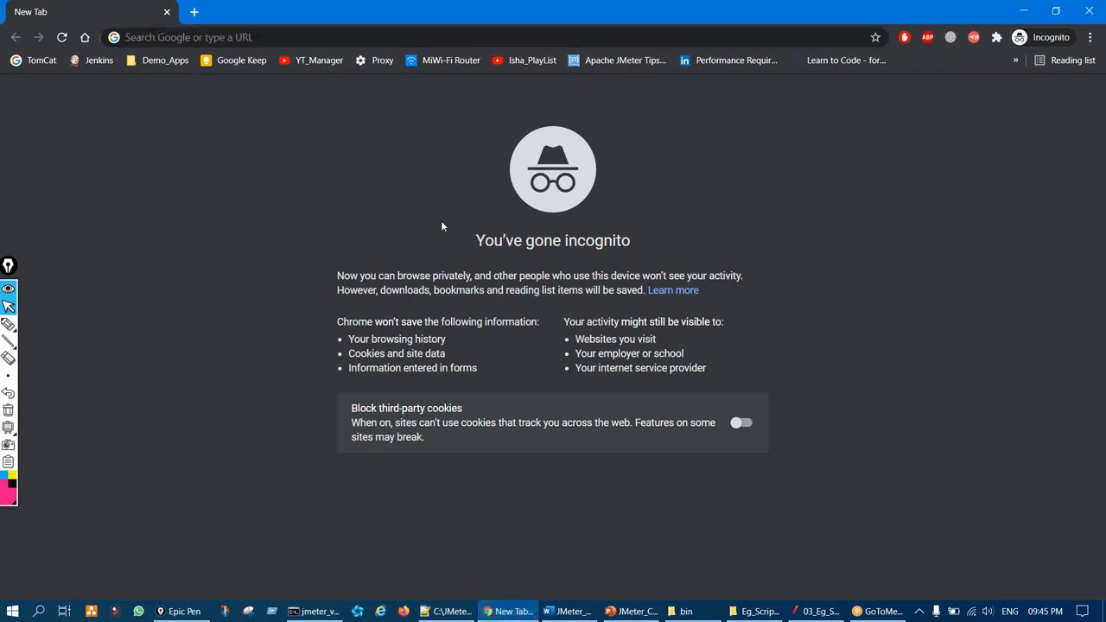
pyautogui.hotkey('ctrl', 'shift', 'i')
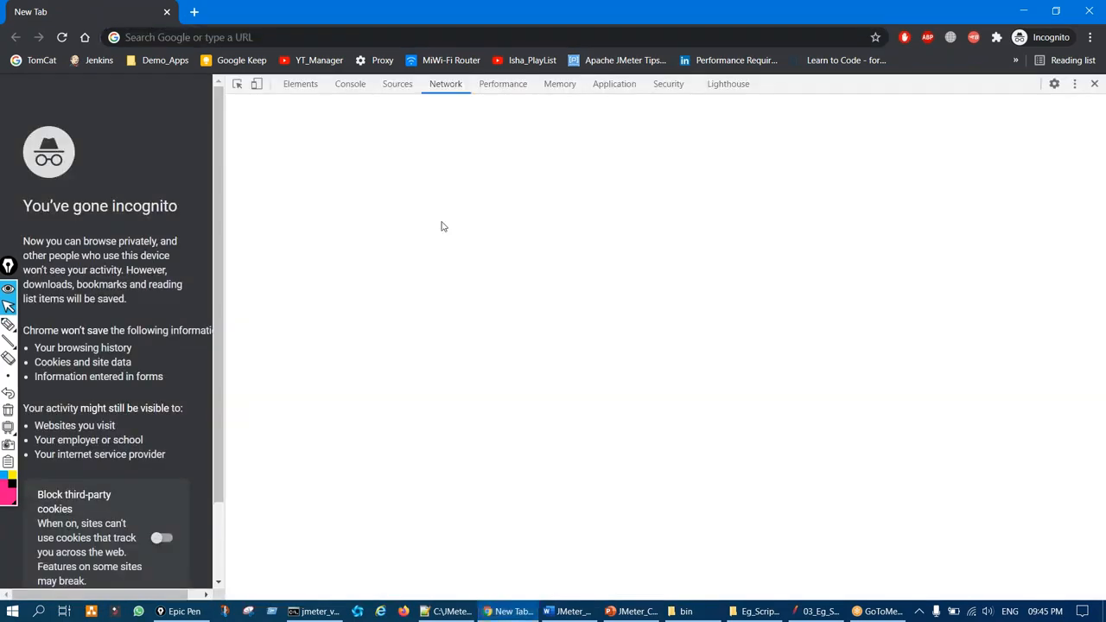
pyautogui.moveTo(218, 285); pyautogui.dragTo(708, 309)
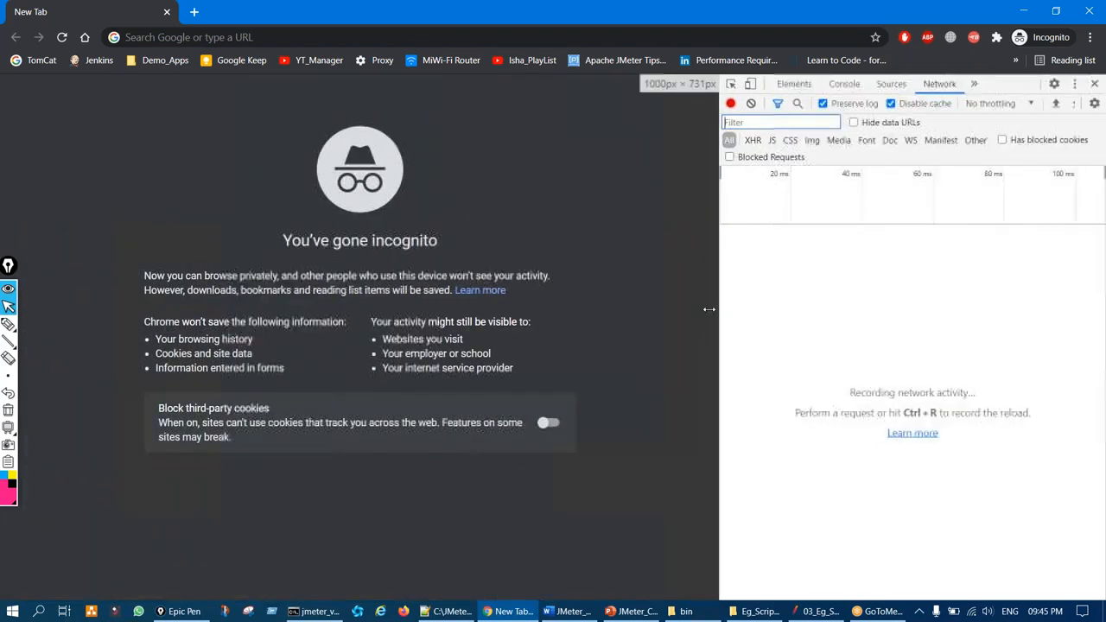
# Write F12 beside the Network panel as a reminder, then widen the DevTools pane
pyautogui.hotkey('ctrl', 'shift', '3')
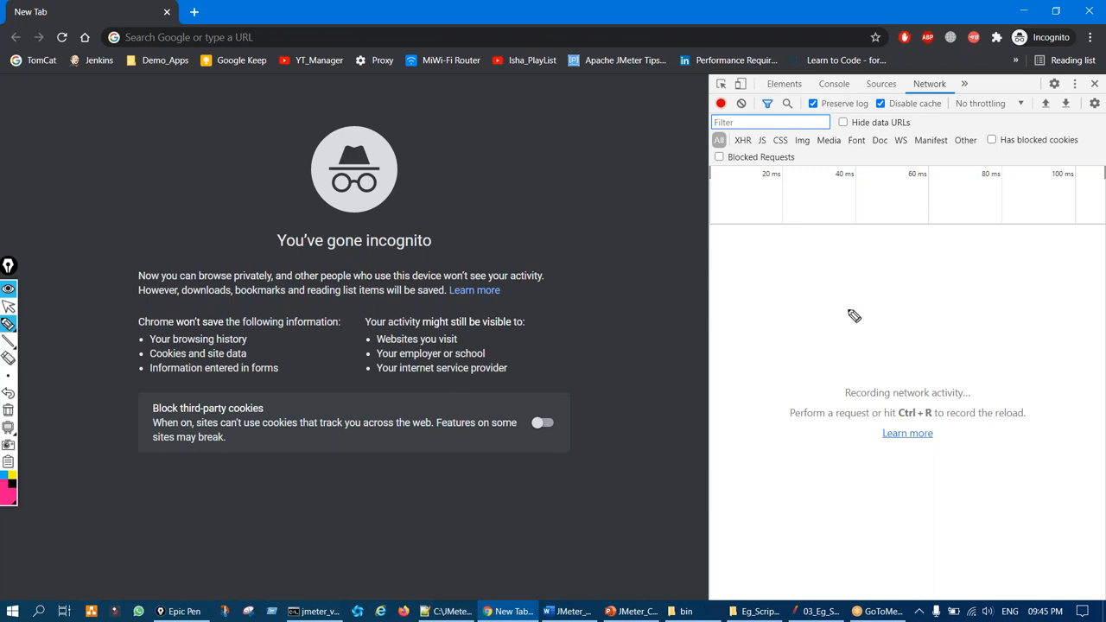
pyautogui.moveTo(763, 292); pyautogui.dragTo(782, 276)
pyautogui.moveTo(775, 330); pyautogui.dragTo(778, 341)
pyautogui.moveTo(770, 326)
pyautogui.mouseDown()
pyautogui.moveTo(787, 312)
pyautogui.moveTo(805, 323)
pyautogui.moveTo(834, 317)
pyautogui.moveTo(823, 330)
pyautogui.mouseUp()
pyautogui.moveTo(760, 385); pyautogui.dragTo(818, 353)
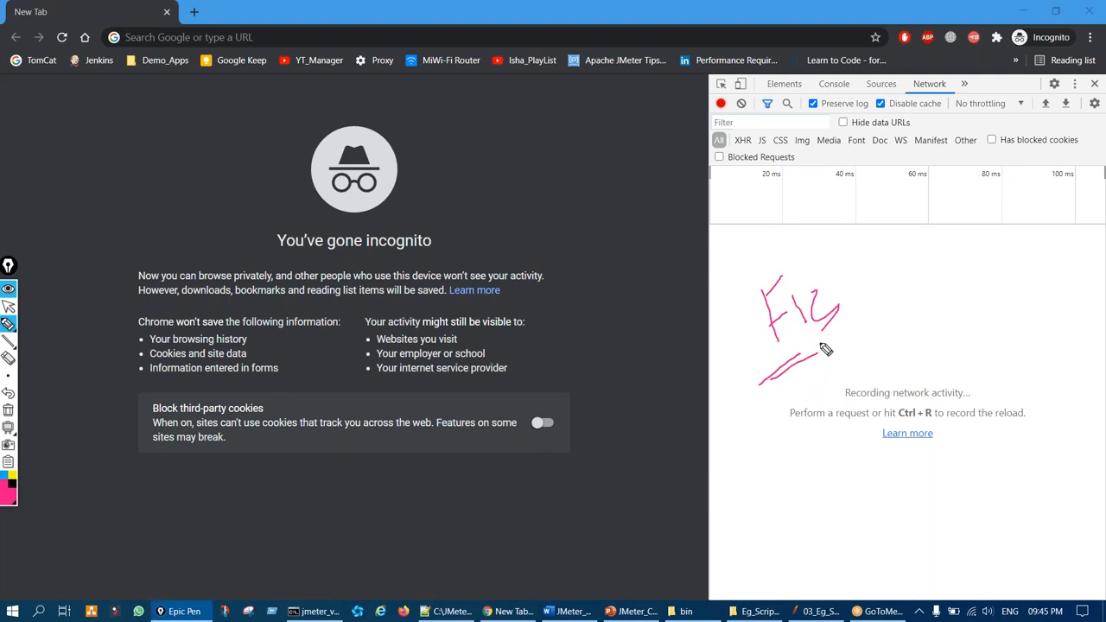
pyautogui.hotkey('ctrl', 'shift', '7')
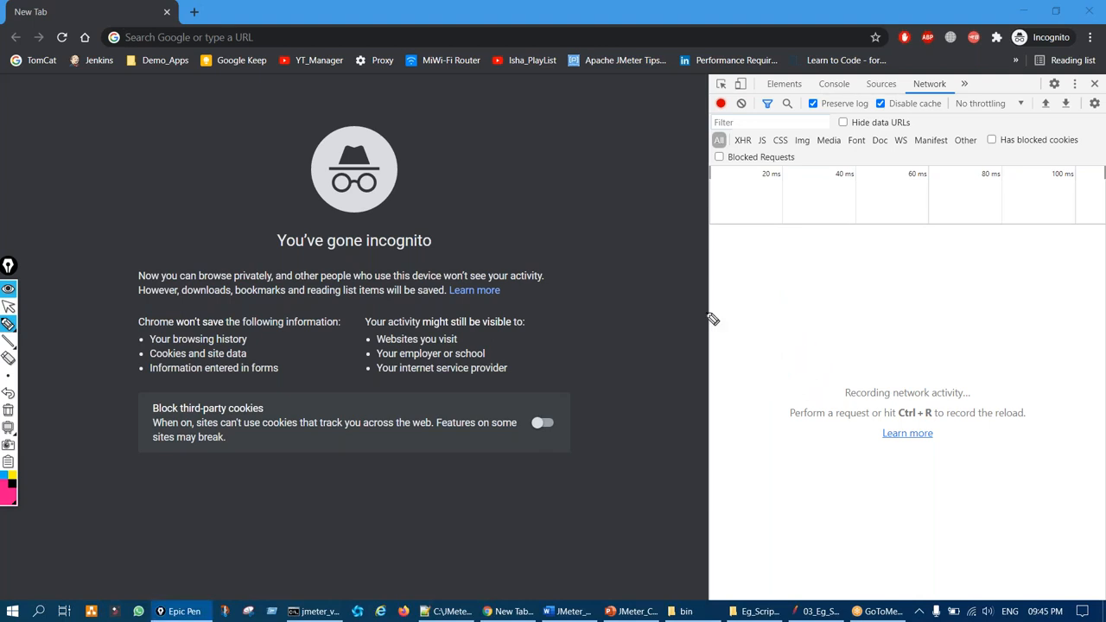
pyautogui.hotkey('ctrl', 'shift', '2')
pyautogui.moveTo(711, 276); pyautogui.dragTo(575, 281)
# Point out the Preserve log option, Network heading and recording indicator in DevTools
pyautogui.hotkey('ctrl', 'shift', '1')
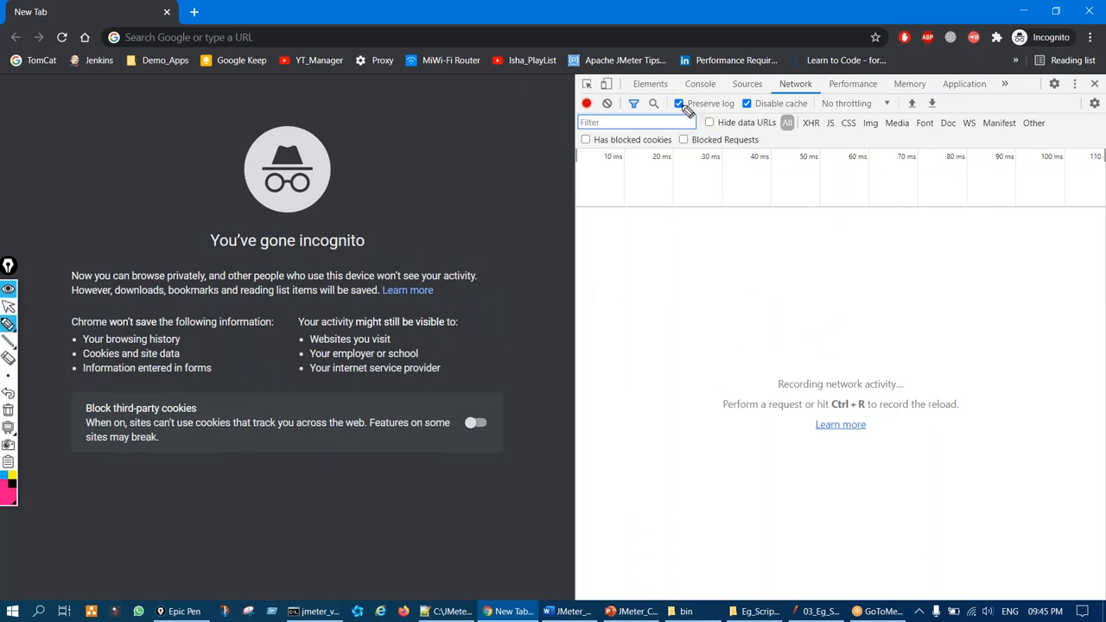
pyautogui.moveTo(682, 91)
pyautogui.mouseDown()
pyautogui.moveTo(669, 104)
pyautogui.moveTo(688, 129)
pyautogui.moveTo(691, 97)
pyautogui.moveTo(773, 121)
pyautogui.moveTo(741, 108)
pyautogui.mouseUp()
pyautogui.hotkey('ctrl', 'shift', '7')
pyautogui.moveTo(776, 86); pyautogui.dragTo(784, 75)
pyautogui.hotkey('ctrl', 'shift', '7')
pyautogui.moveTo(590, 103)
pyautogui.mouseDown()
pyautogui.moveTo(580, 113)
pyautogui.moveTo(587, 91)
pyautogui.mouseUp()
pyautogui.moveTo(512, 135); pyautogui.dragTo(566, 122)
pyautogui.moveTo(631, 209); pyautogui.dragTo(616, 312)
pyautogui.hotkey('ctrl', 'shift', '7')
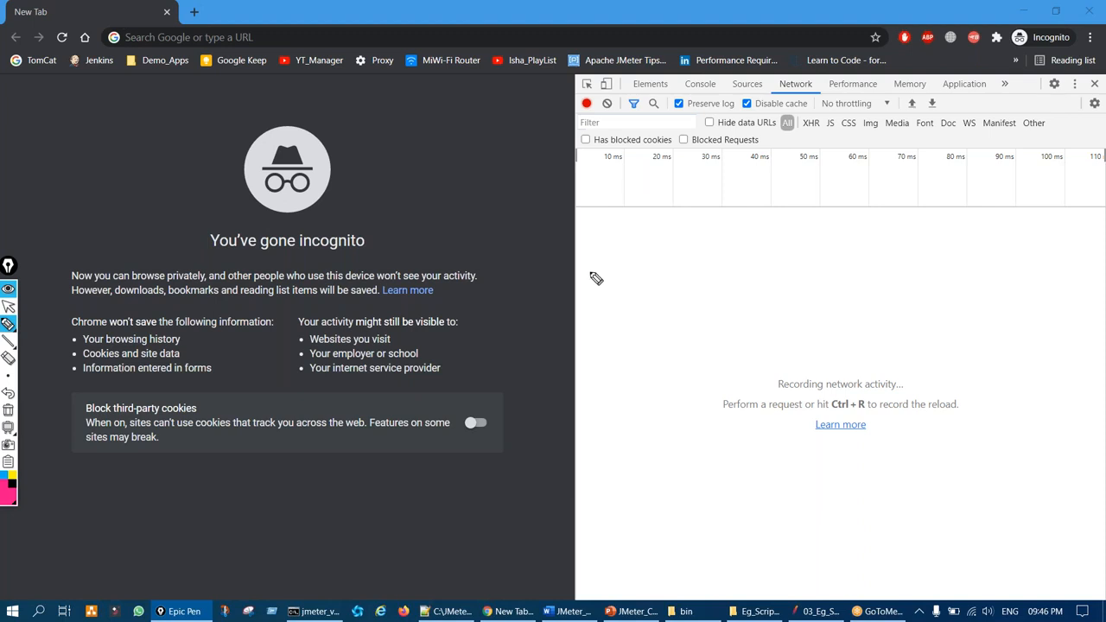
pyautogui.hotkey('ctrl', 'shift', '1')
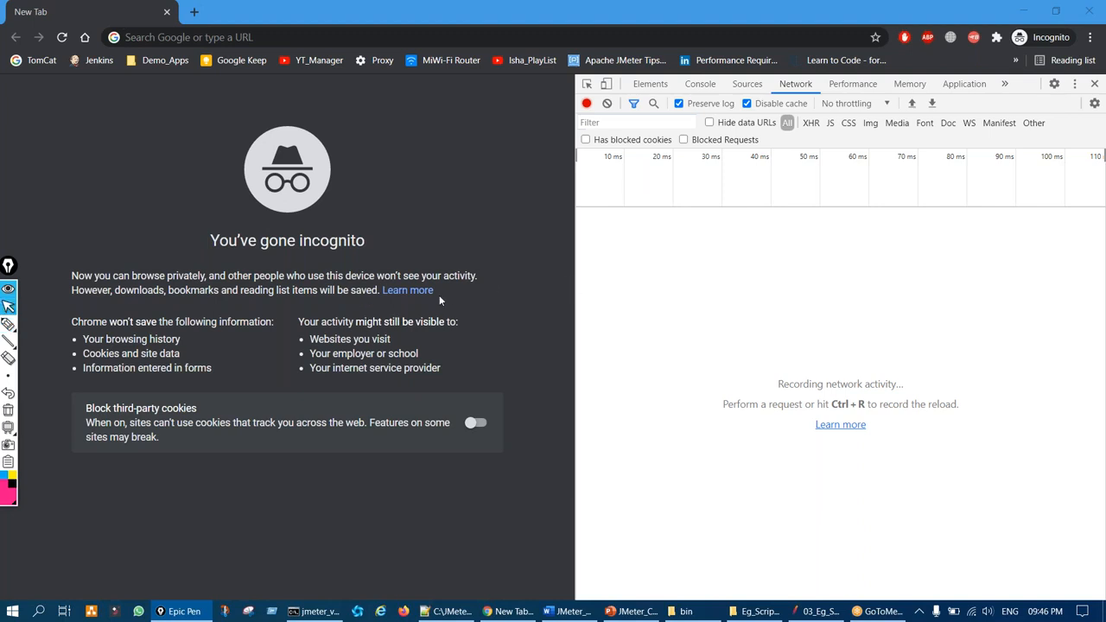
# Load the JPetStore demo from the Demo_Apps bookmarks and reset JMeter to an empty test plan
pyautogui.click(160, 61)
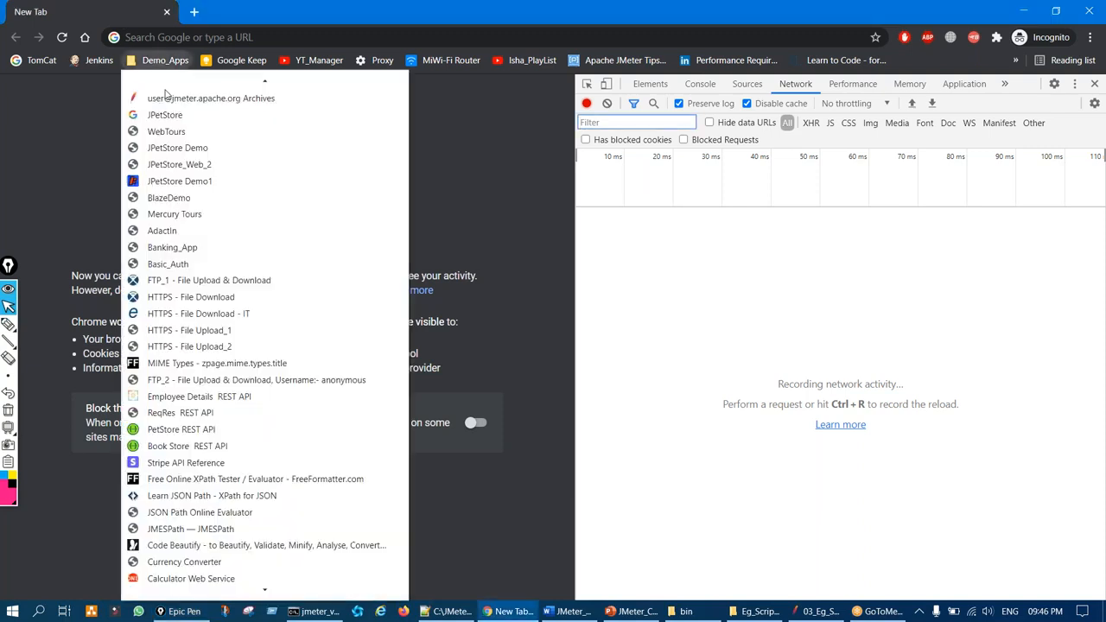
pyautogui.click(187, 167)
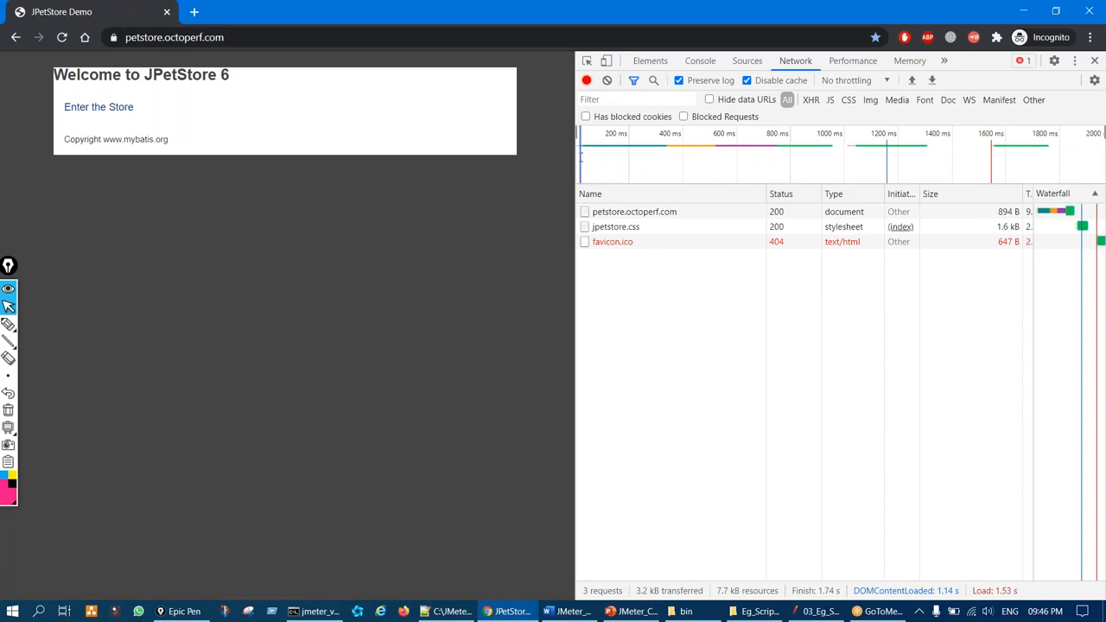
pyautogui.click(815, 611)
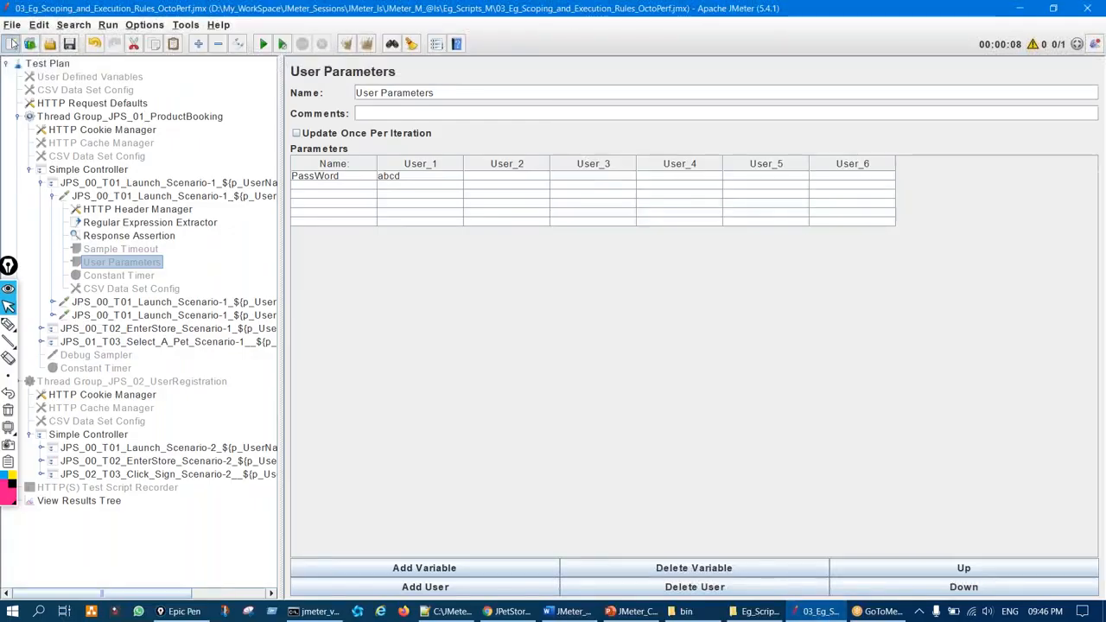
pyautogui.click(12, 44)
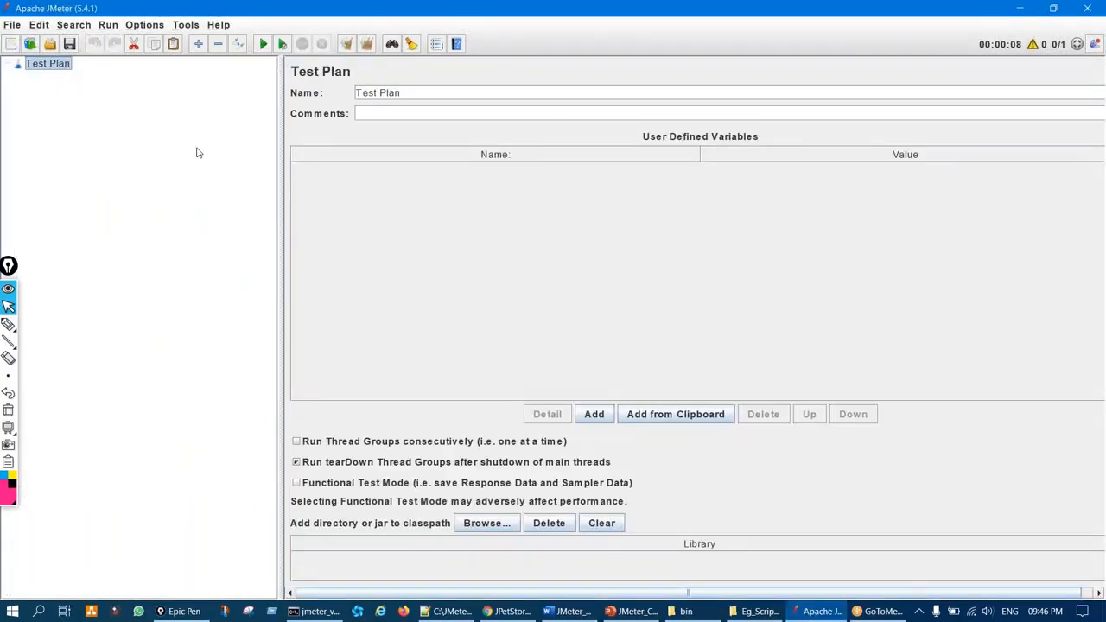
pyautogui.click(518, 611)
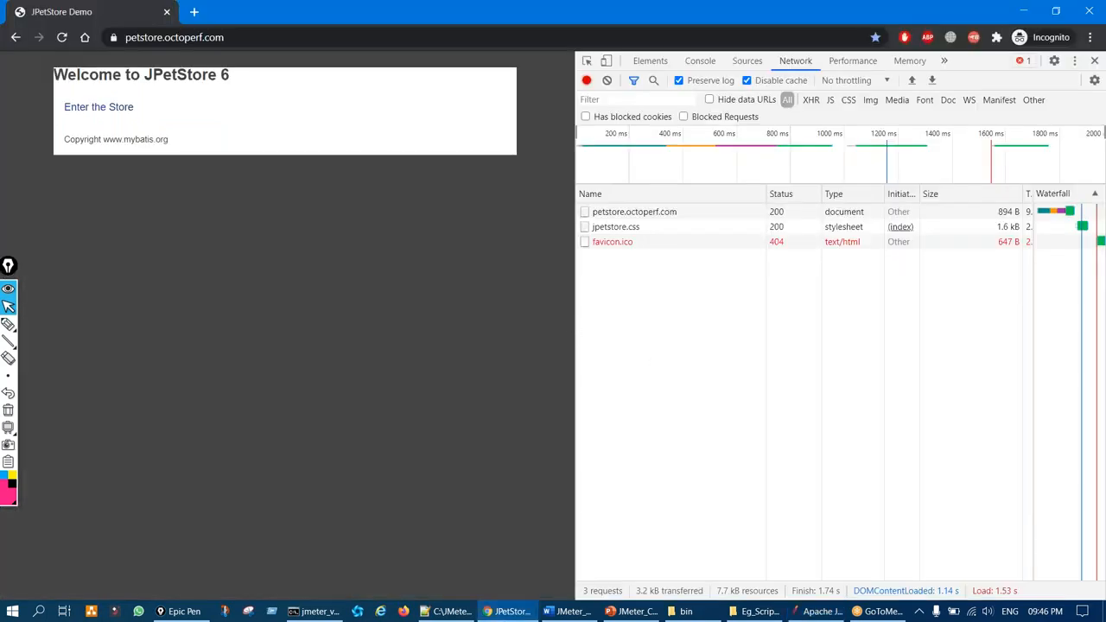
# Widen DevTools and view the headers of the petstore.octoperf.com page request
pyautogui.moveTo(576, 323); pyautogui.dragTo(413, 315)
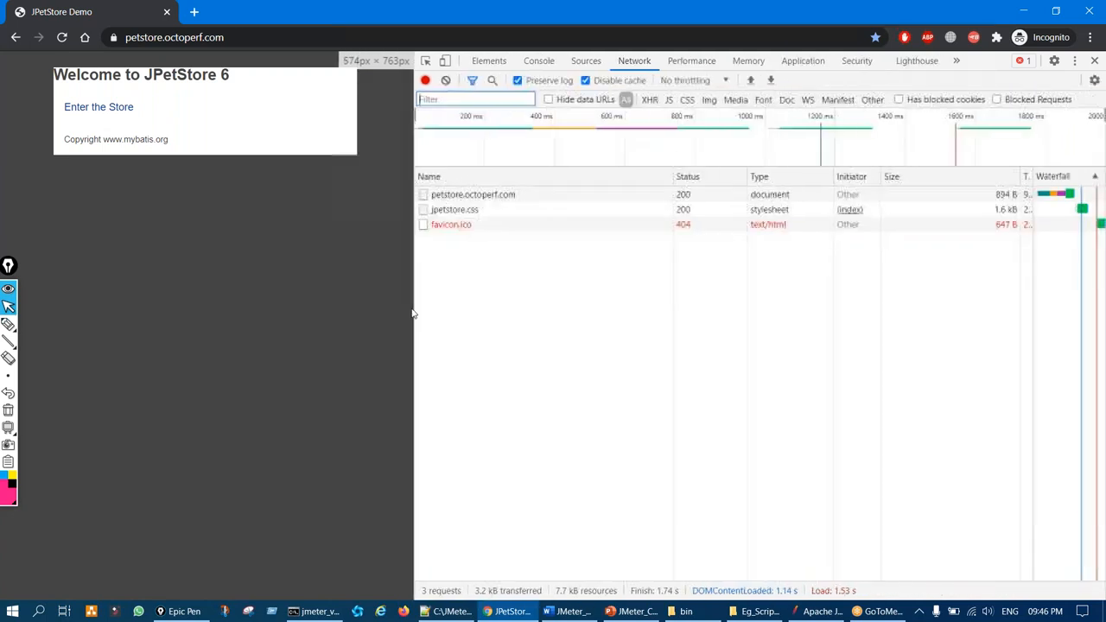
pyautogui.moveTo(8, 267); pyautogui.dragTo(104, 301)
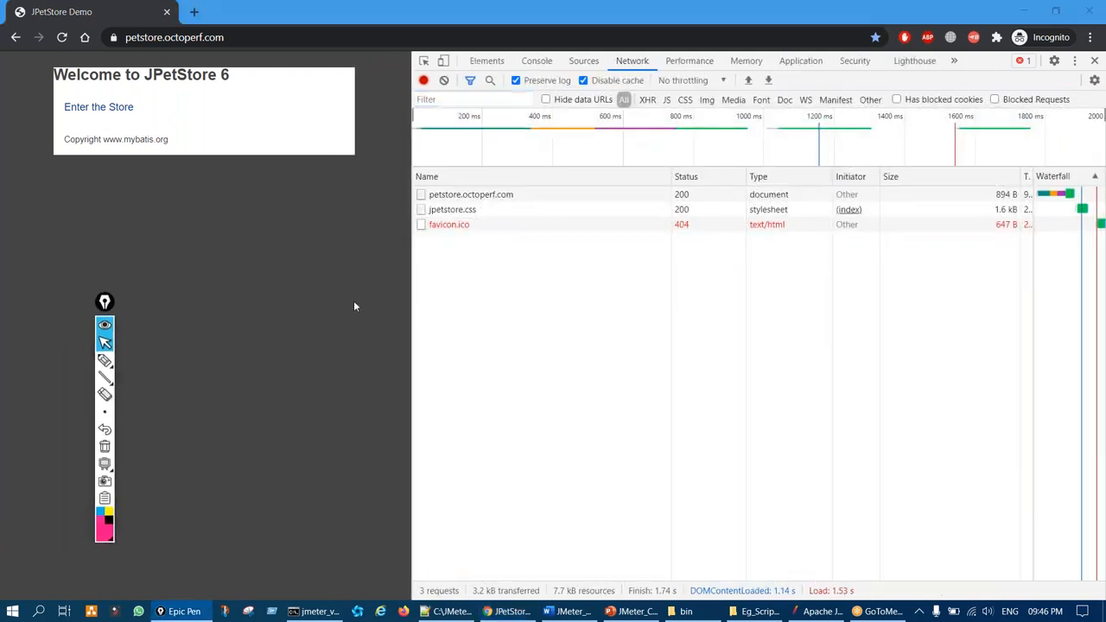
pyautogui.hotkey('ctrl', 'shift', '3')
pyautogui.moveTo(513, 184)
pyautogui.mouseDown()
pyautogui.moveTo(521, 197)
pyautogui.moveTo(510, 184)
pyautogui.mouseUp()
pyautogui.hotkey('ctrl', 'shift', '7')
pyautogui.hotkey('ctrl', 'shift', '2')
pyautogui.click(486, 199)
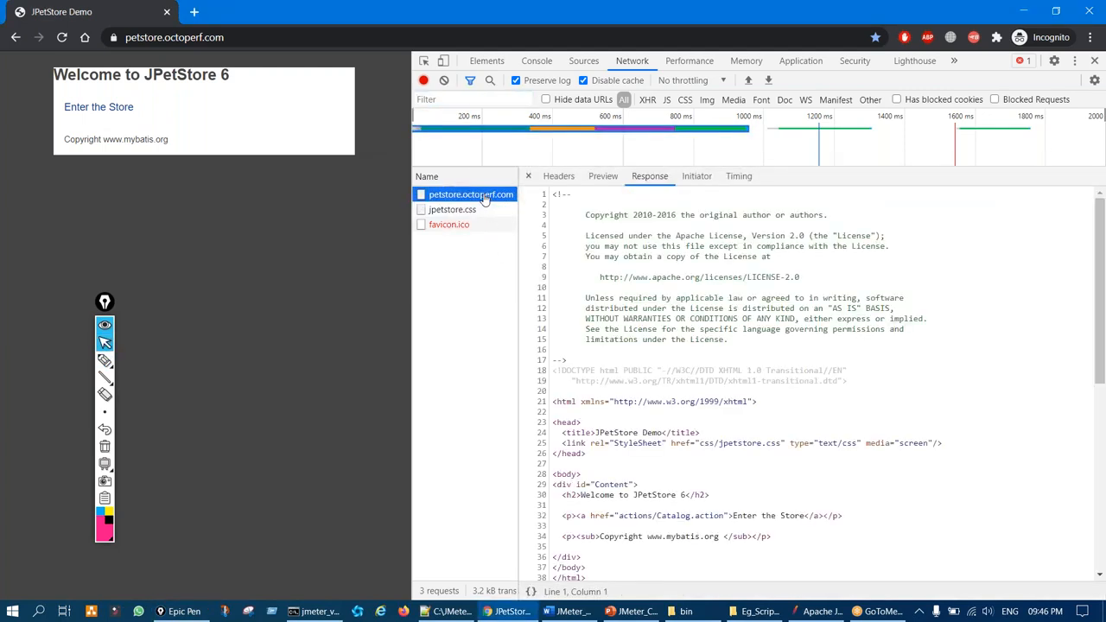
pyautogui.click(563, 177)
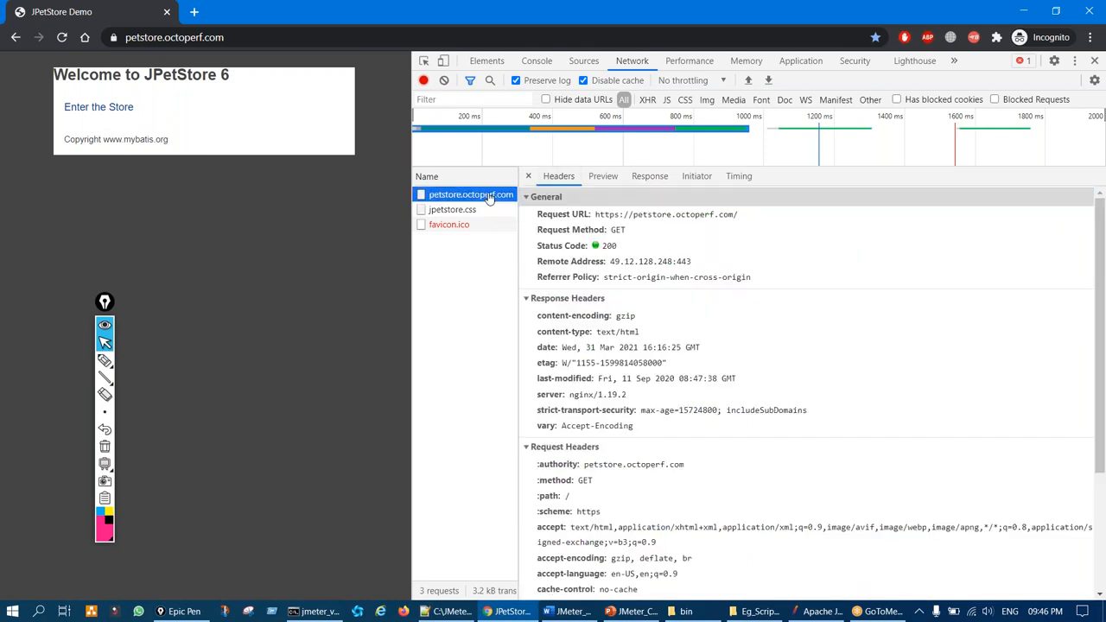
# Copy the petstore.octoperf.com request as a cURL (cmd) command
pyautogui.rightClick(489, 197)
pyautogui.moveTo(610, 288)
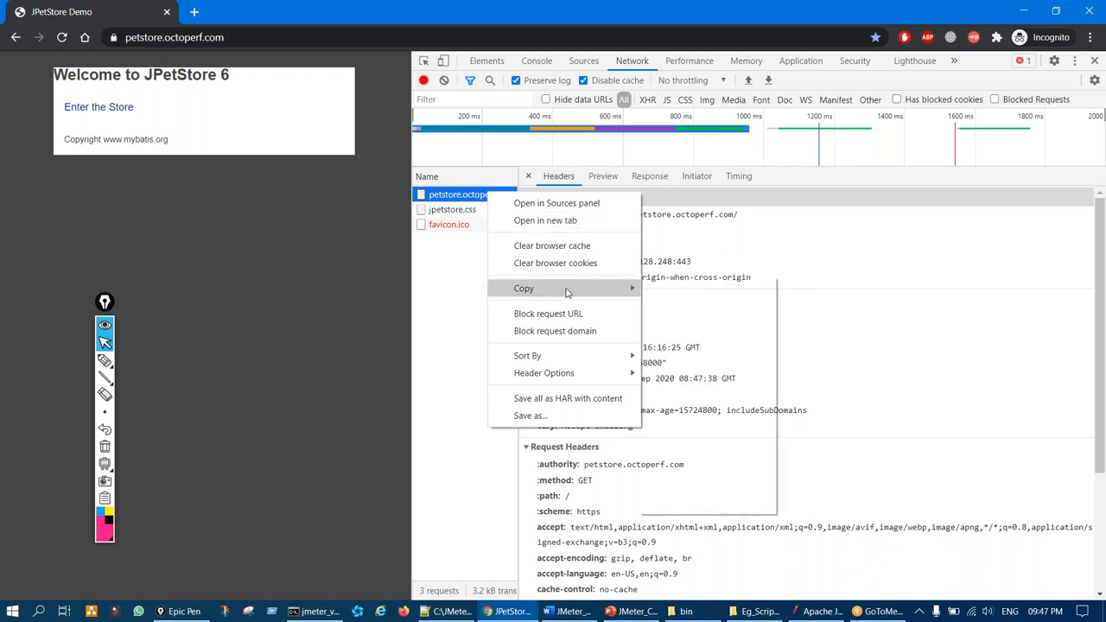
pyautogui.moveTo(553, 289)
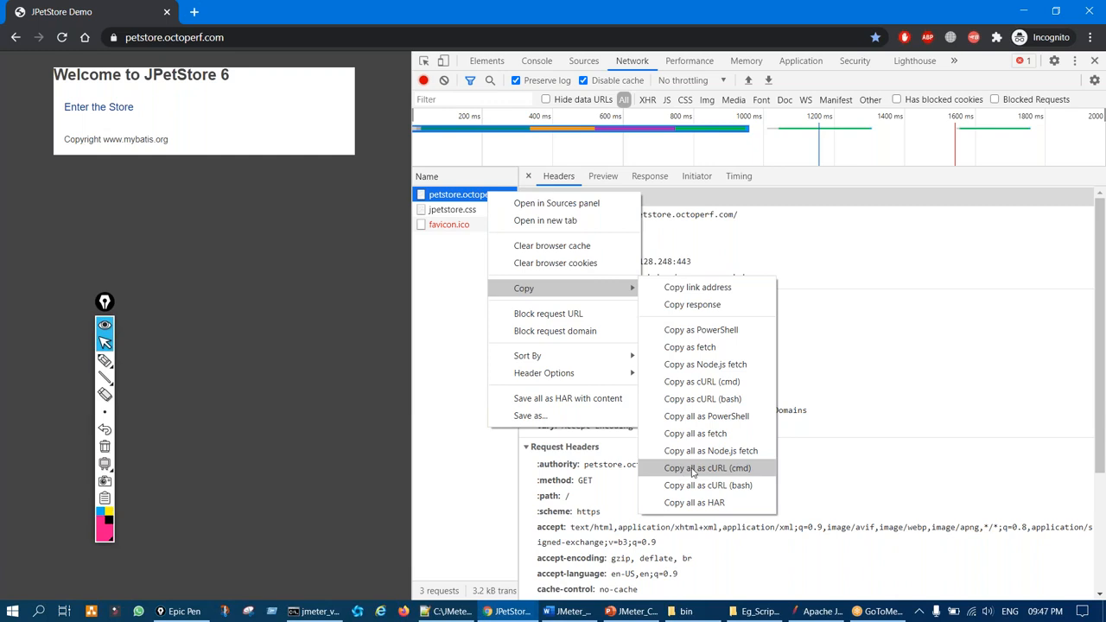
pyautogui.click(704, 383)
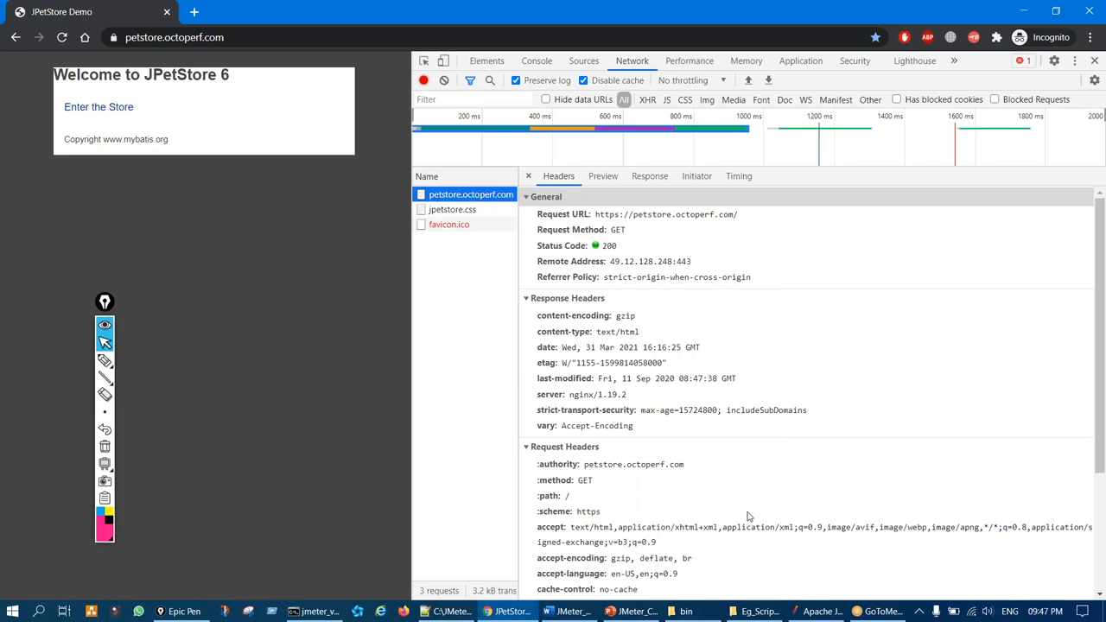
# Paste the copied cURL command into Tools > Import from cURL and create the test plan
pyautogui.click(817, 611)
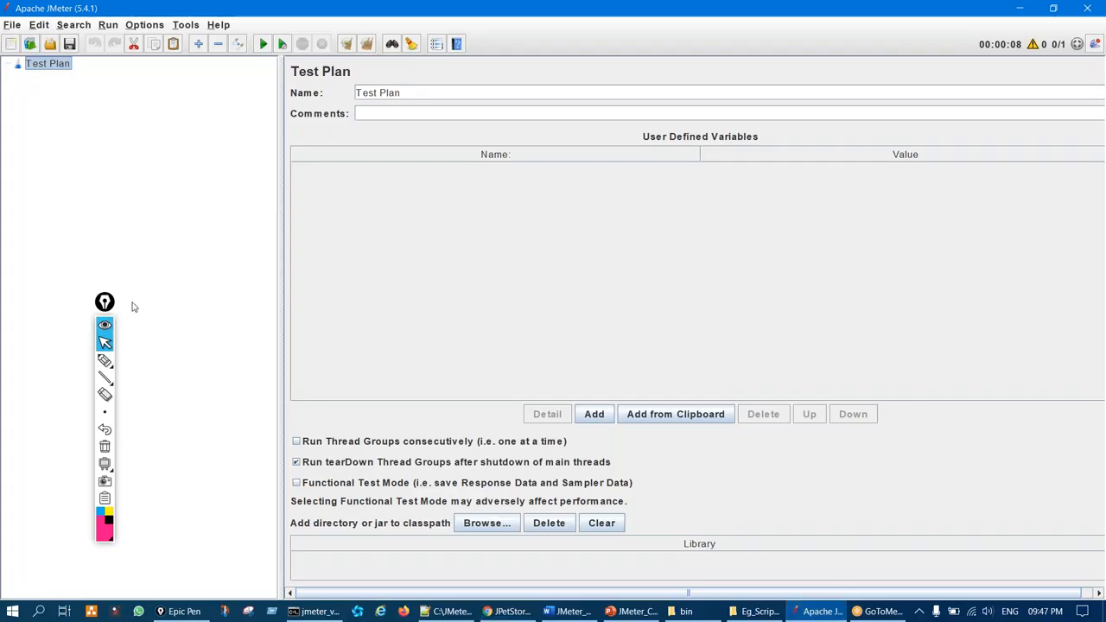
pyautogui.click(105, 302)
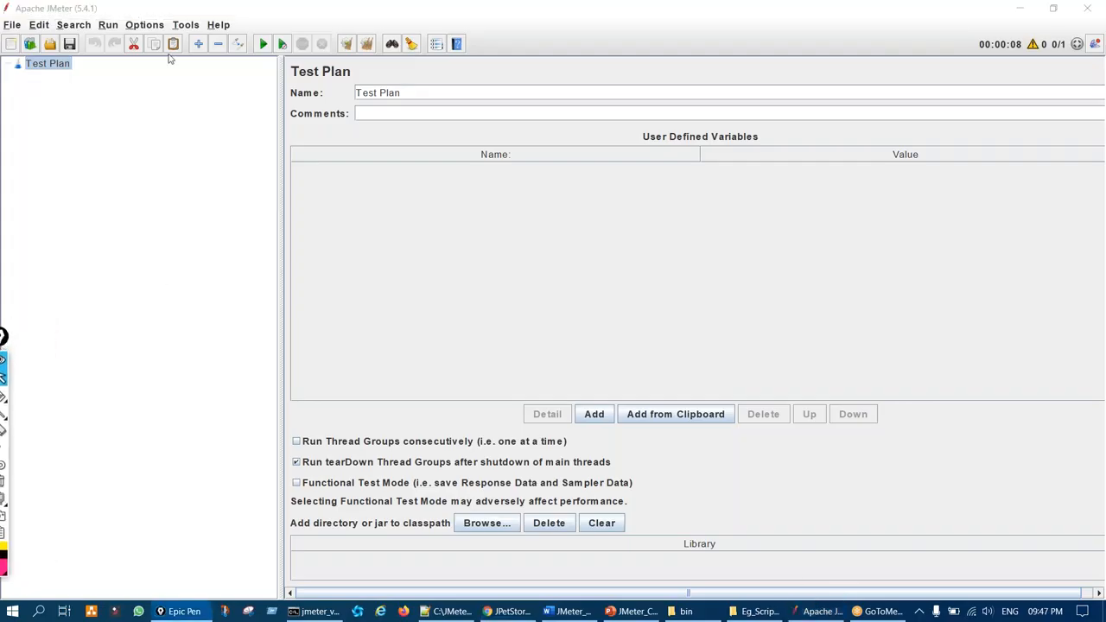
pyautogui.click(185, 25)
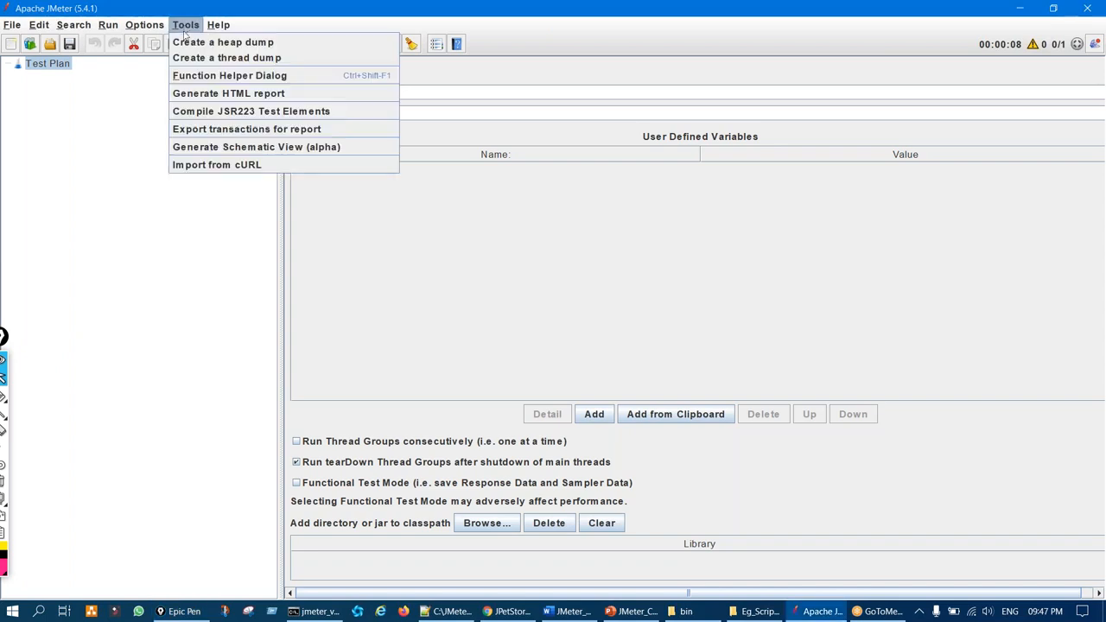
pyautogui.click(216, 165)
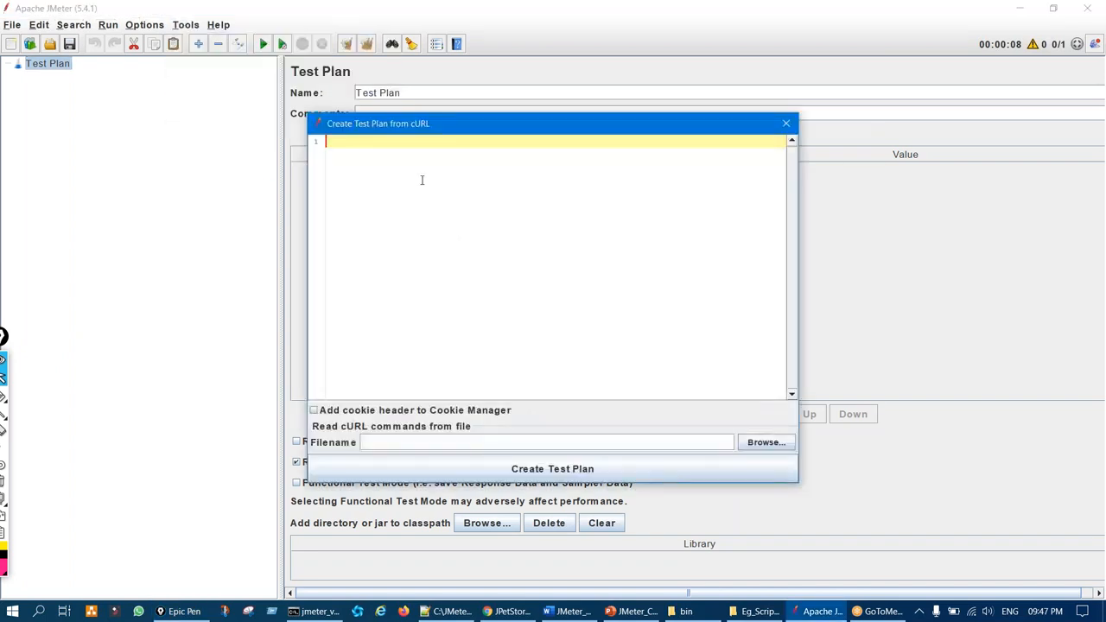
pyautogui.hotkey('ctrl', 'v')
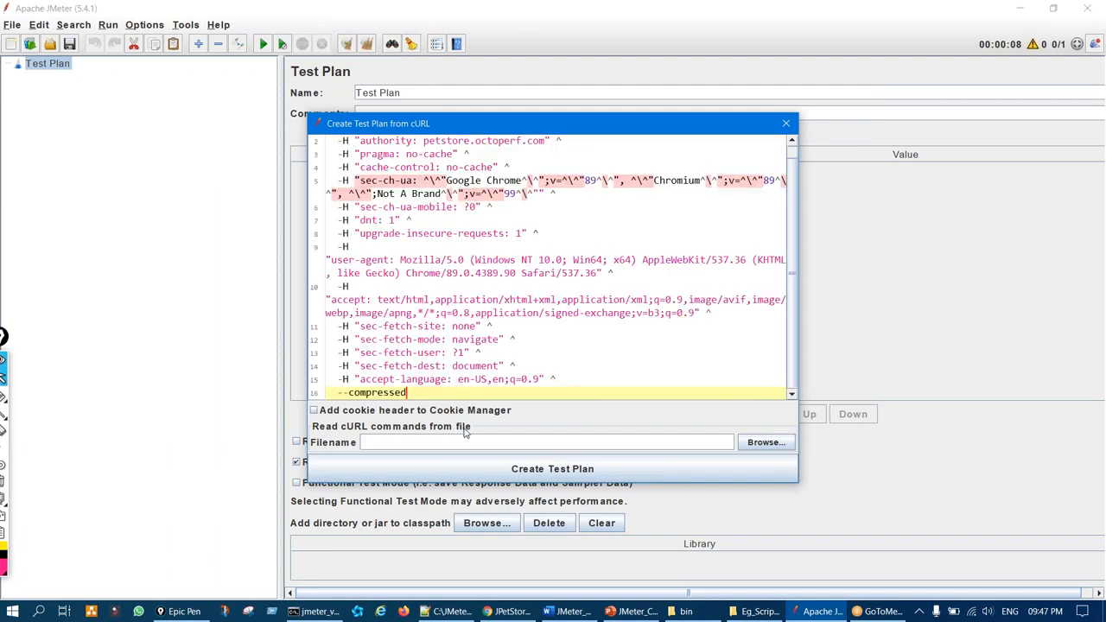
pyautogui.click(451, 474)
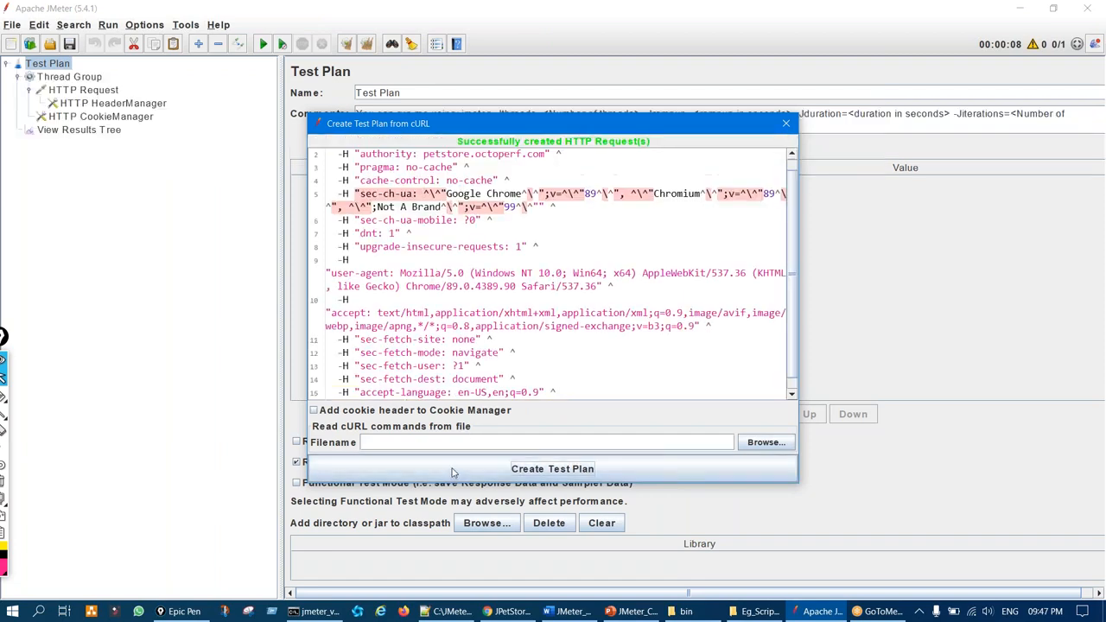
# Close the cURL import dialog and bring up the Thread Group settings
pyautogui.click(788, 125)
pyautogui.click(82, 80)
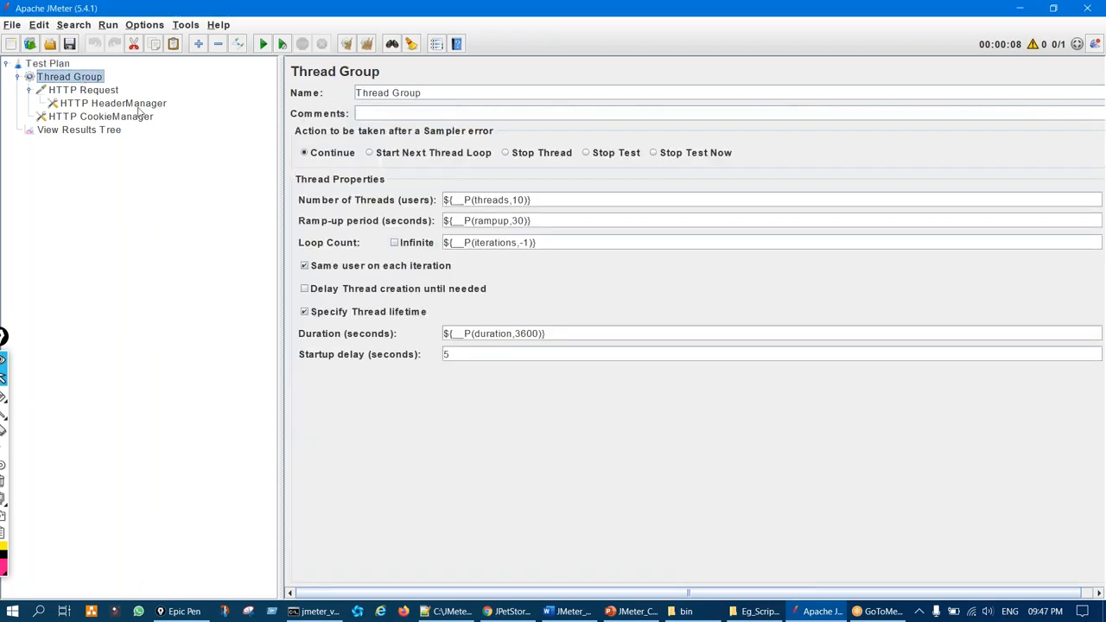
pyautogui.moveTo(278, 155); pyautogui.dragTo(201, 157)
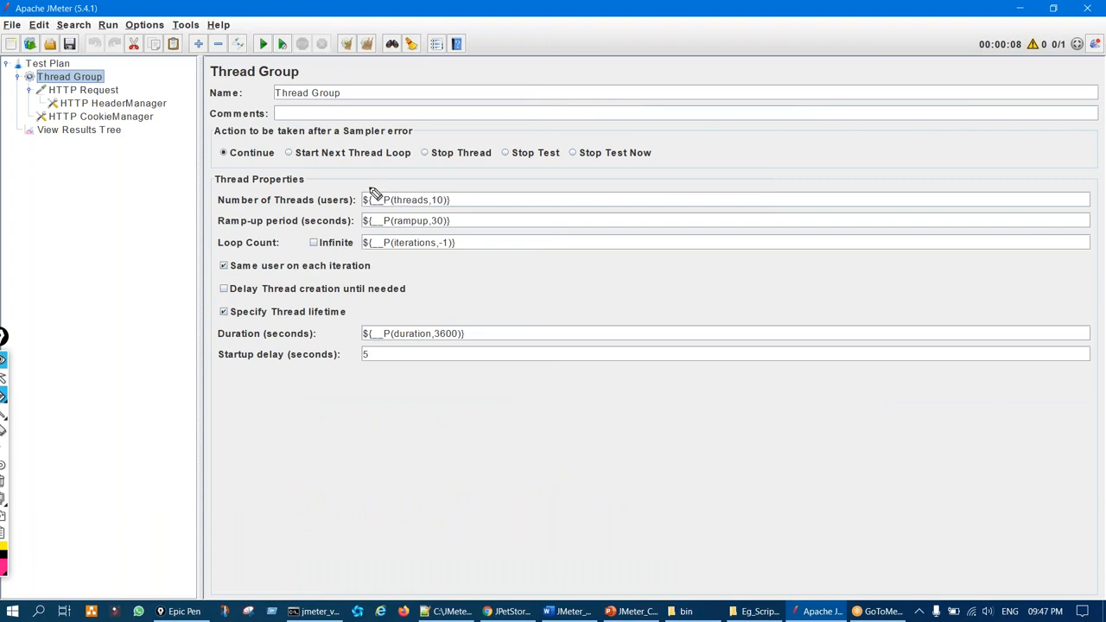
pyautogui.moveTo(373, 192)
pyautogui.mouseDown()
pyautogui.moveTo(365, 198)
pyautogui.moveTo(389, 187)
pyautogui.moveTo(373, 185)
pyautogui.mouseUp()
pyautogui.moveTo(355, 240); pyautogui.dragTo(369, 219)
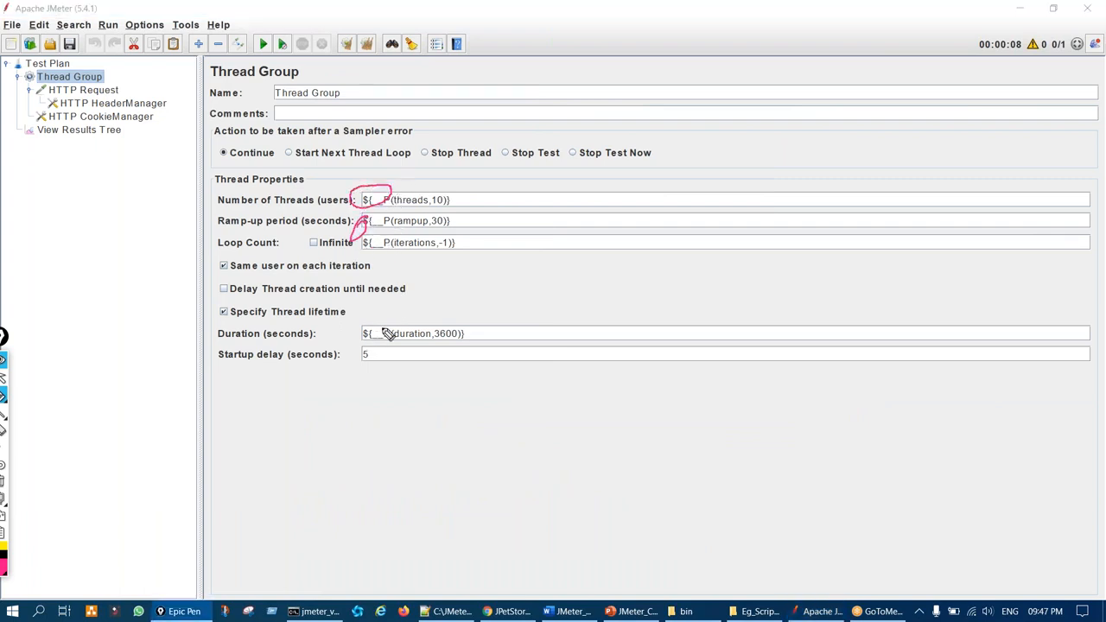
pyautogui.press('Escape')
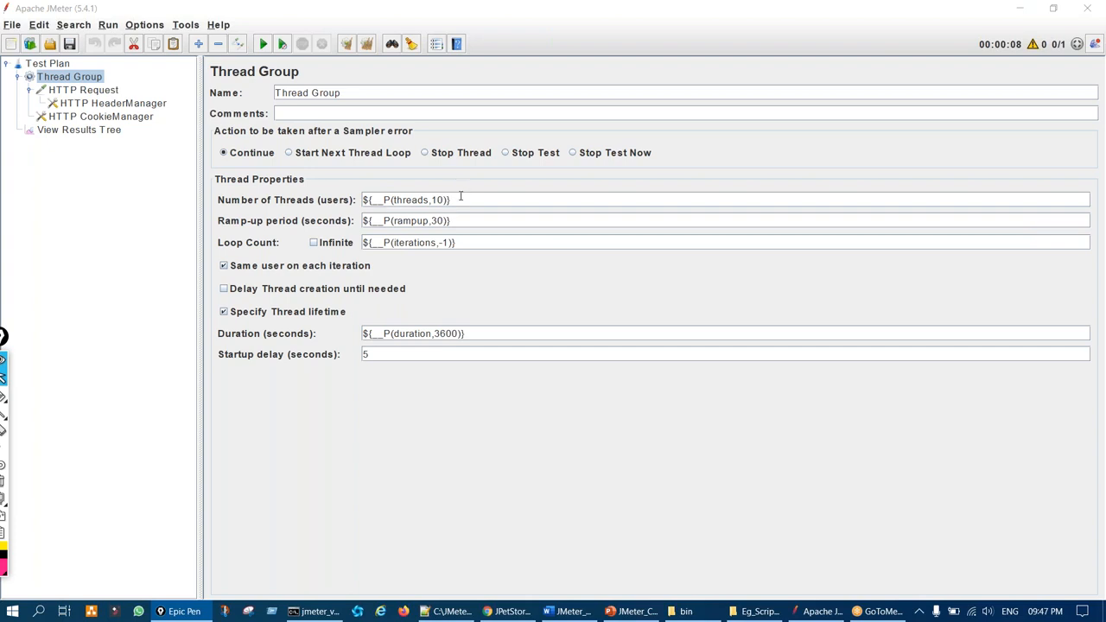
# Set Number of Threads, Ramp-up and Loop Count to 1 and uncheck Specify Thread lifetime
pyautogui.moveTo(455, 199); pyautogui.dragTo(343, 200)
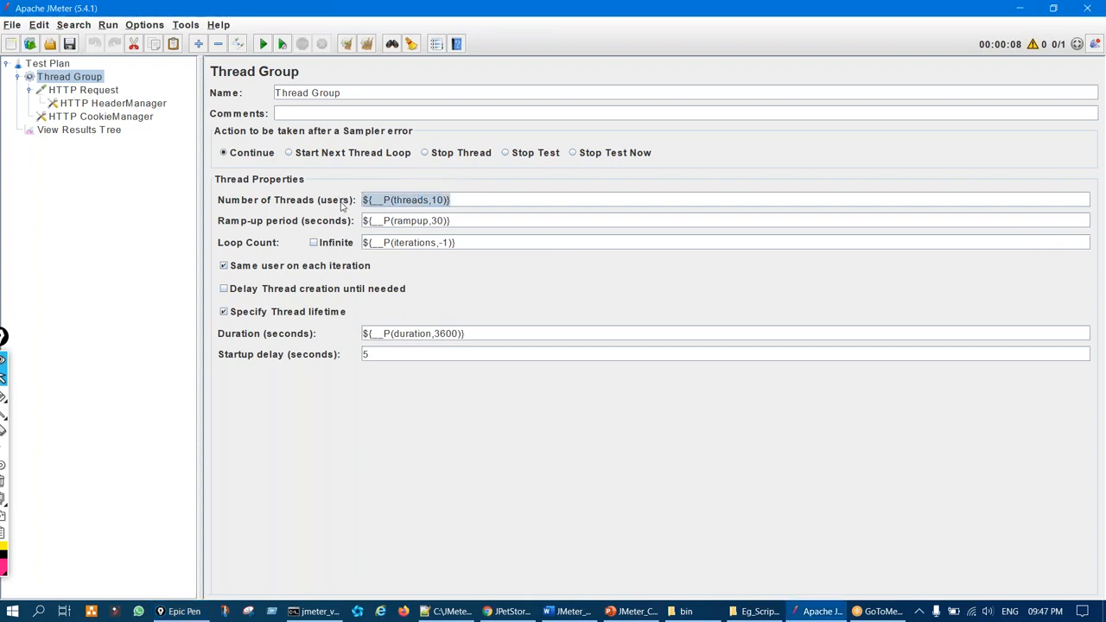
pyautogui.write('1')
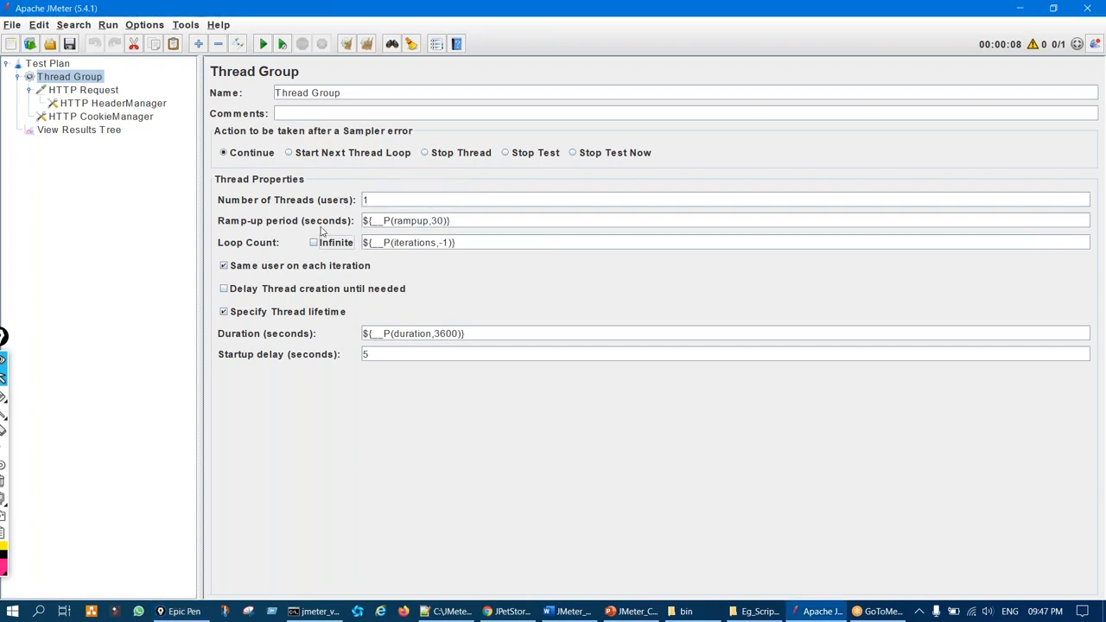
pyautogui.moveTo(456, 221); pyautogui.dragTo(333, 222)
pyautogui.write('1')
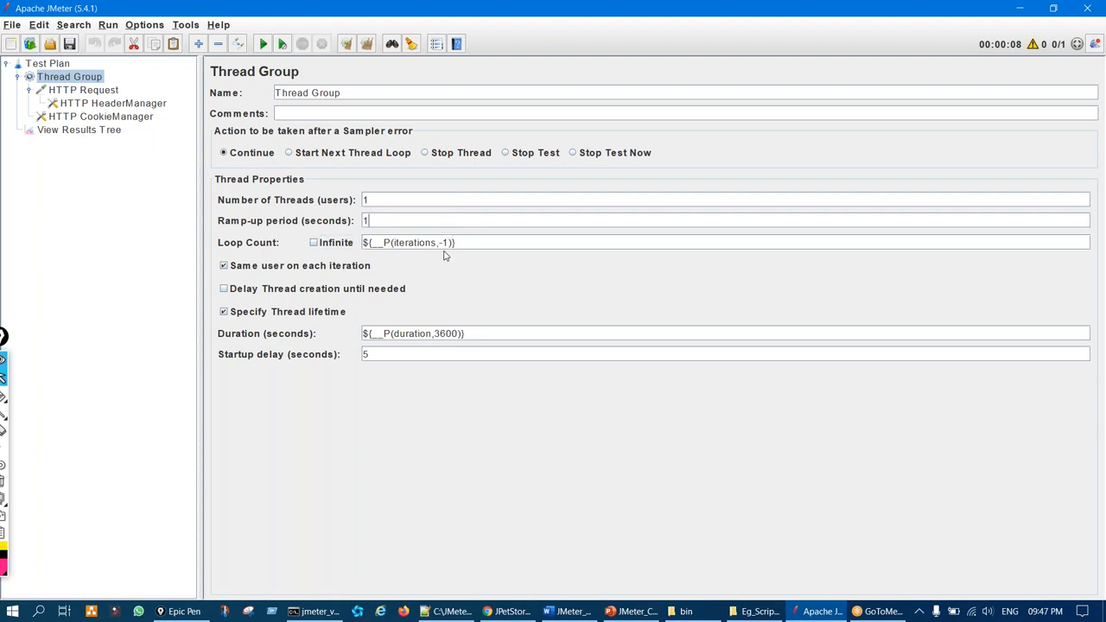
pyautogui.moveTo(459, 242); pyautogui.dragTo(353, 243)
pyautogui.write('1')
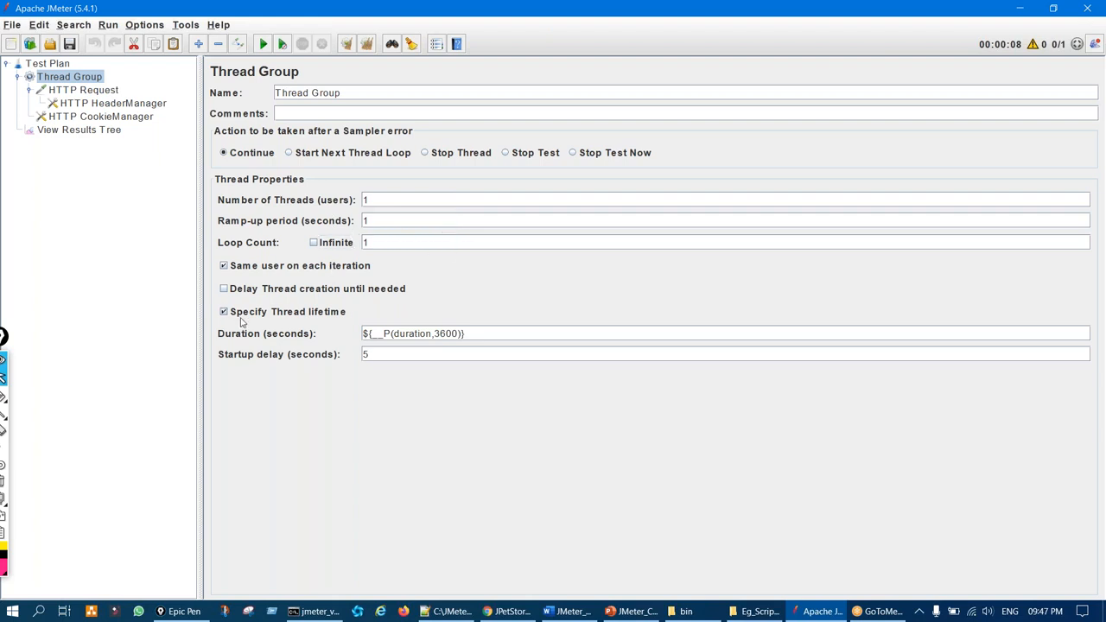
pyautogui.click(229, 311)
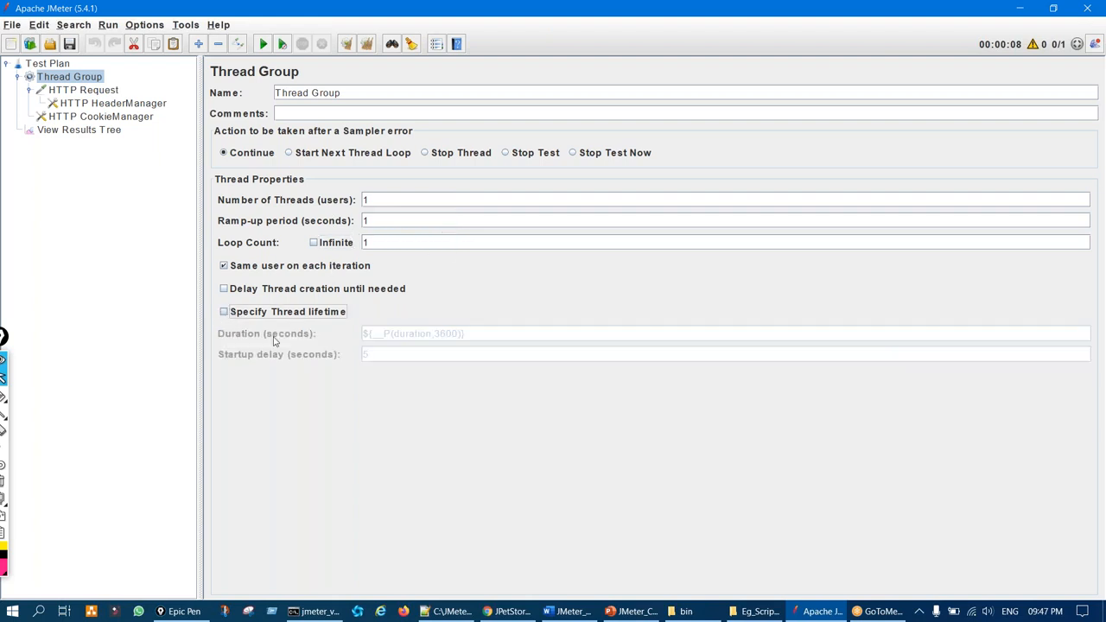
pyautogui.click(77, 93)
# Review the imported HTTP Request, HTTP HeaderManager headers and HTTP CookieManager settings
pyautogui.hotkey('ctrl', 'shift', '3')
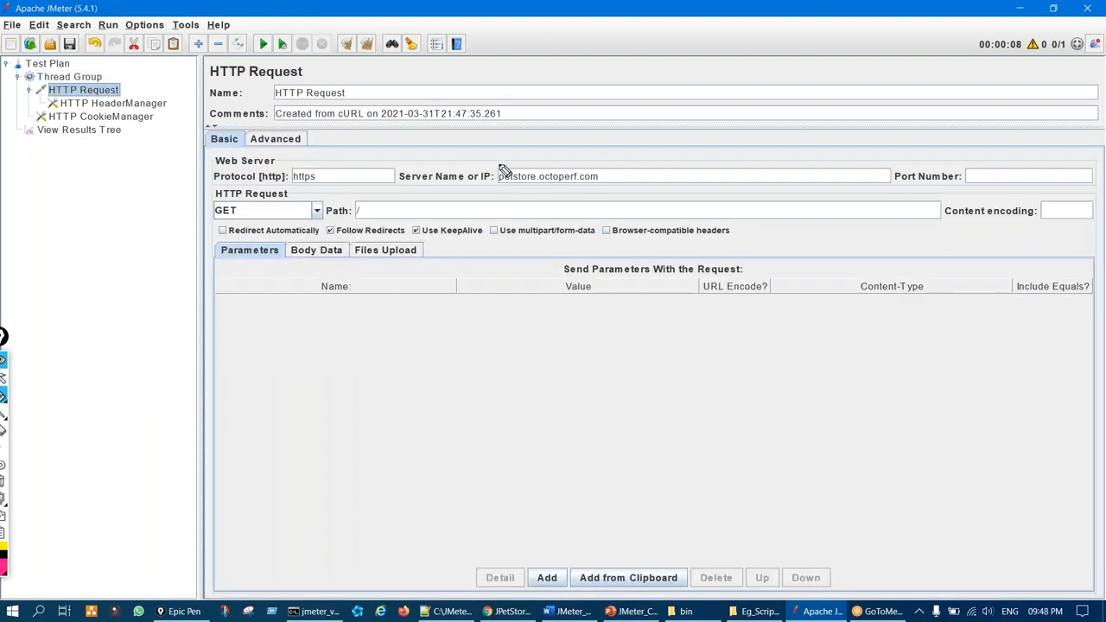
pyautogui.moveTo(501, 165); pyautogui.dragTo(495, 199)
pyautogui.hotkey('ctrl', 'shift', '7')
pyautogui.hotkey('ctrl', 'shift', '2')
pyautogui.click(109, 106)
pyautogui.hotkey('ctrl', 'shift', '3')
pyautogui.moveTo(358, 167); pyautogui.dragTo(382, 257)
pyautogui.hotkey('ctrl', 'shift', '7')
pyautogui.hotkey('ctrl', 'shift', '2')
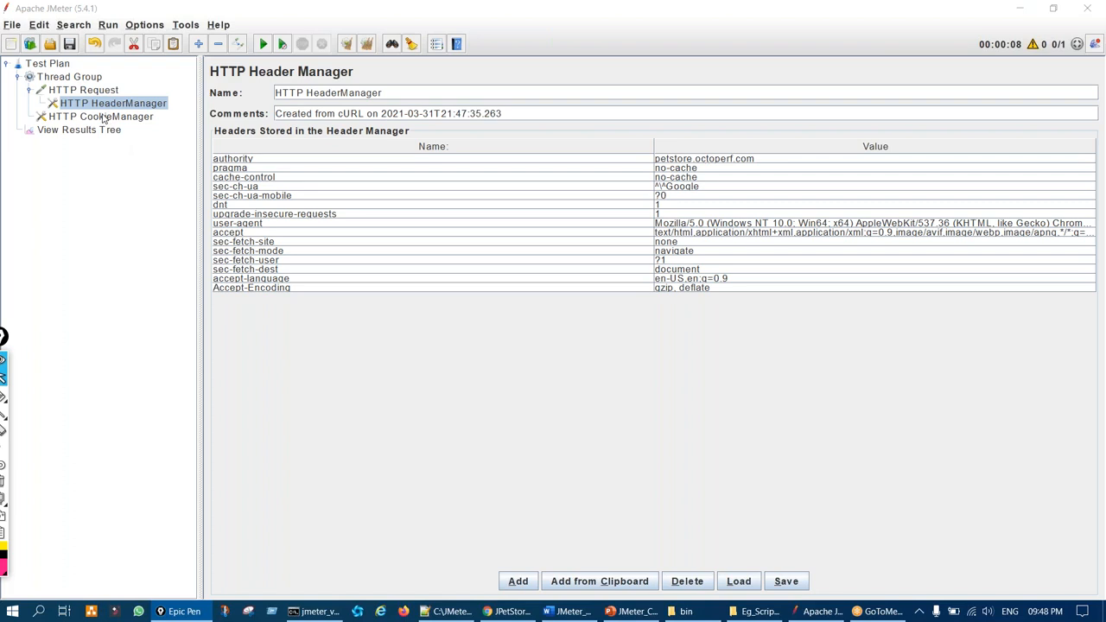
pyautogui.click(108, 118)
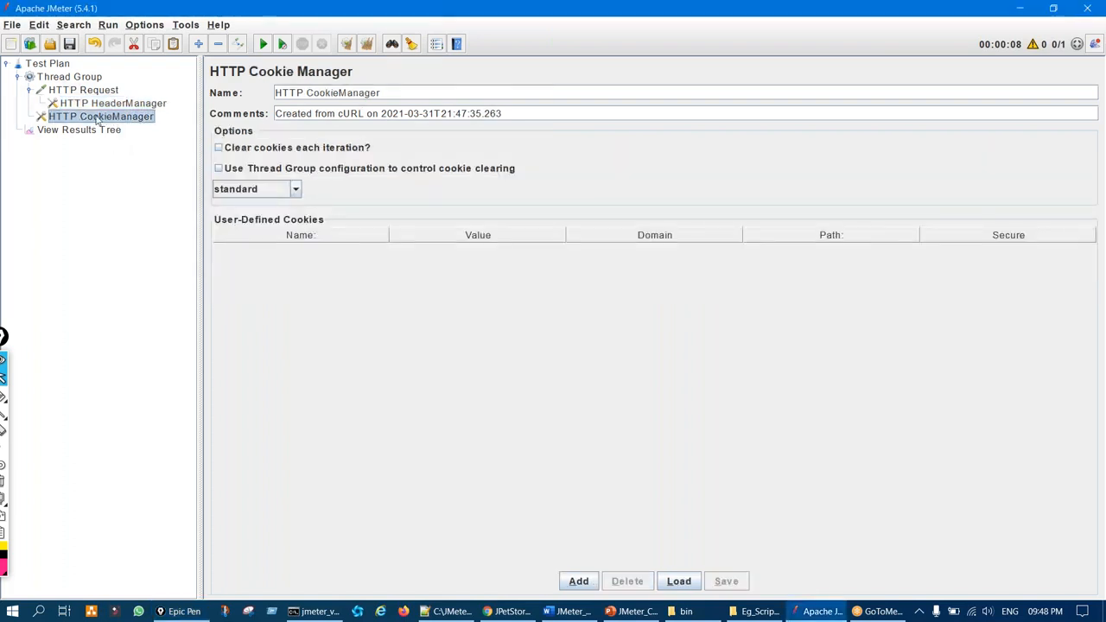
# Drag HTTP CookieManager directly under Thread Group, above the HTTP Request
pyautogui.moveTo(97, 121); pyautogui.dragTo(79, 86)
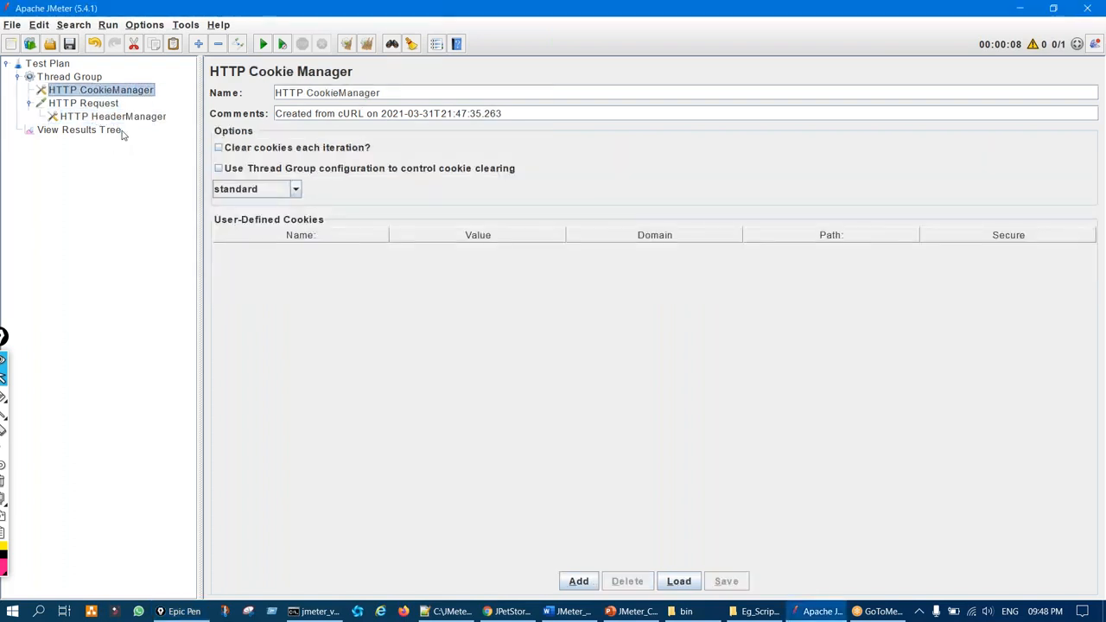
pyautogui.click(30, 104)
pyautogui.click(78, 103)
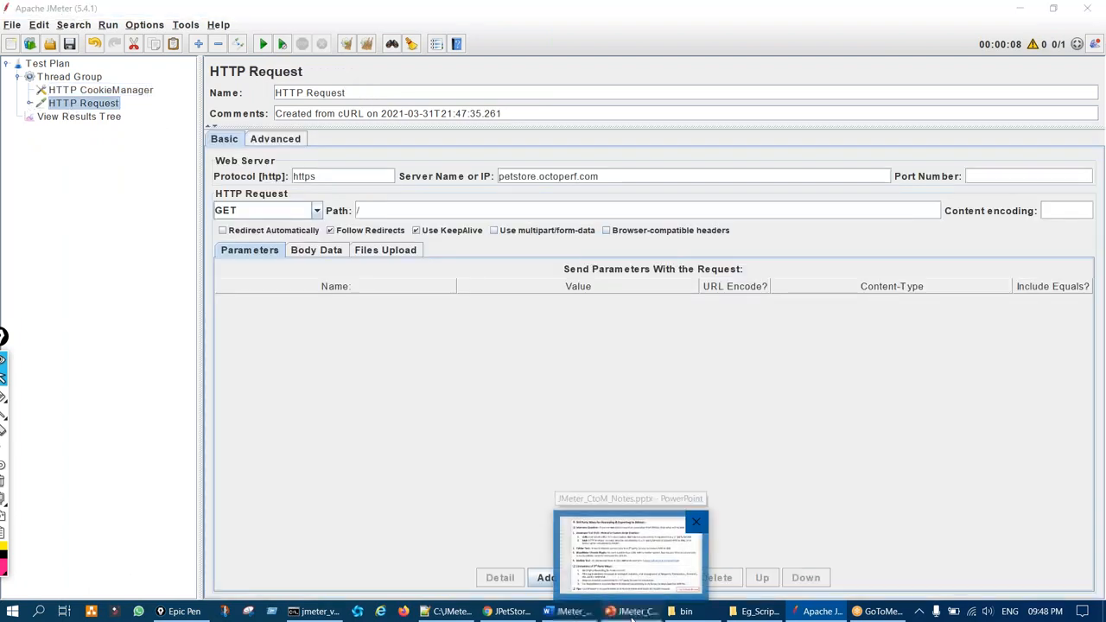
# Annotate the 3rd Party Ways slide, looping Developer Tool and marking BlazeMeter Chrome Plugin
pyautogui.click(632, 616)
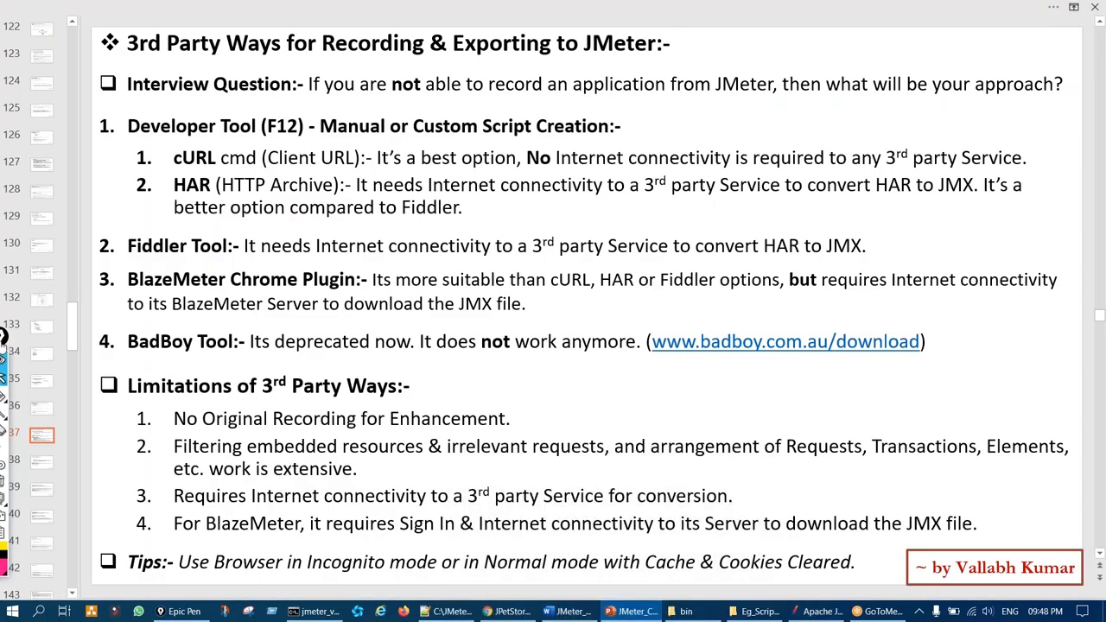
pyautogui.moveTo(3, 338); pyautogui.dragTo(44, 284)
pyautogui.click(42, 342)
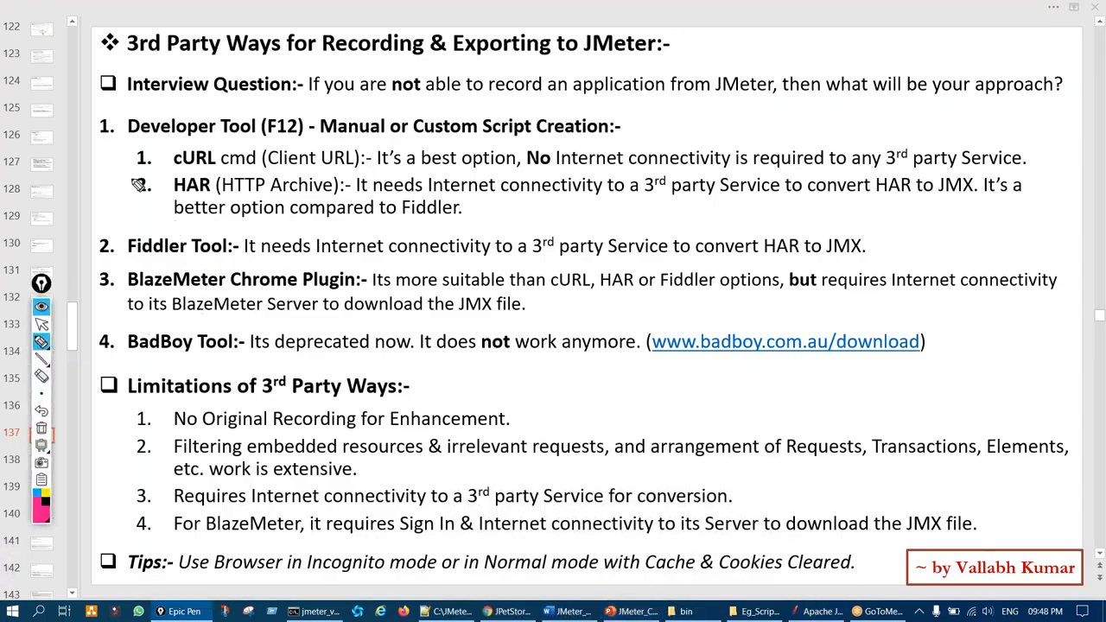
pyautogui.moveTo(117, 133)
pyautogui.mouseDown()
pyautogui.moveTo(186, 341)
pyautogui.moveTo(274, 272)
pyautogui.mouseUp()
pyautogui.moveTo(298, 205)
pyautogui.mouseDown()
pyautogui.moveTo(166, 110)
pyautogui.moveTo(158, 141)
pyautogui.mouseUp()
pyautogui.moveTo(234, 269)
pyautogui.mouseDown()
pyautogui.moveTo(248, 314)
pyautogui.moveTo(273, 304)
pyautogui.mouseUp()
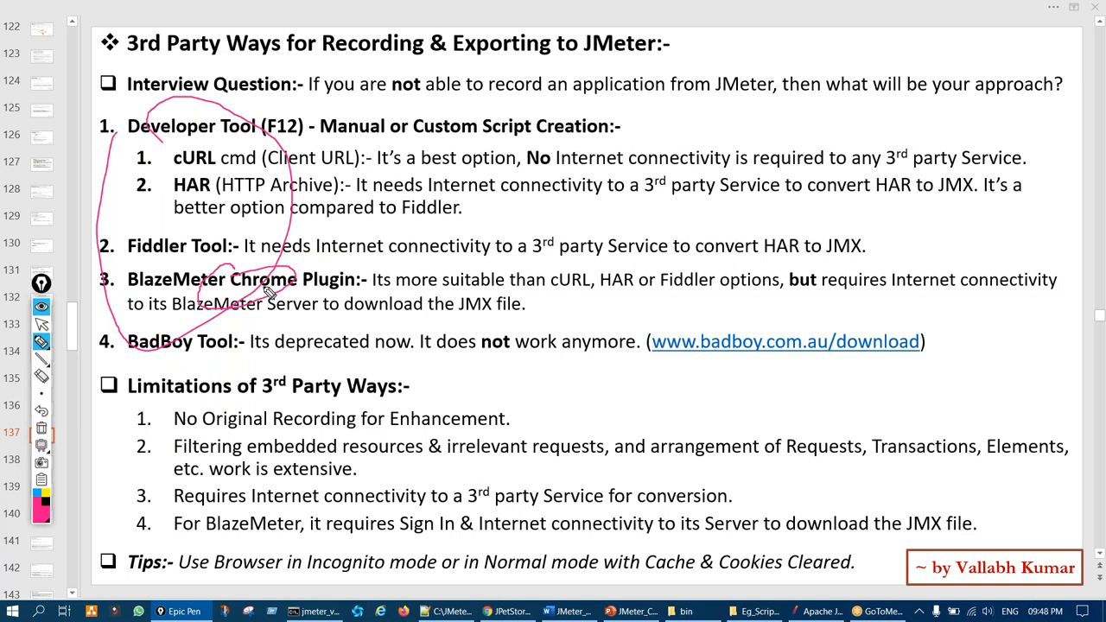
pyautogui.hotkey('ctrl', 'shift', '7')
pyautogui.hotkey('ctrl', 'shift', '2')
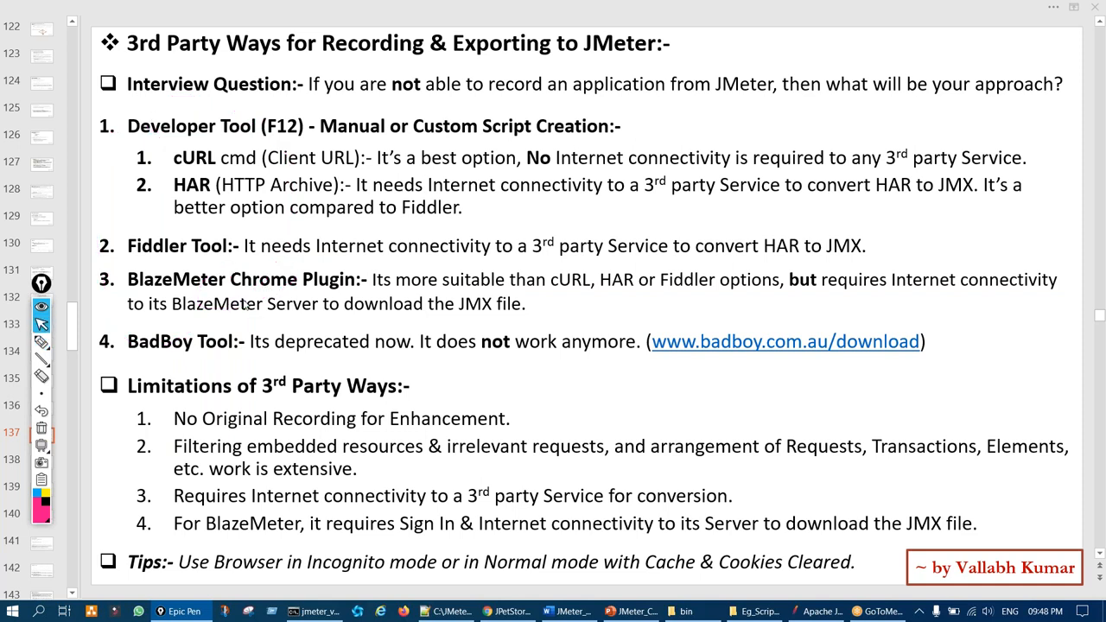
# Circle Chrome in BlazeMeter Chrome Plugin, clear the ink, and return to JMeter
pyautogui.hotkey('ctrl', 'shift', '1')
pyautogui.moveTo(259, 275)
pyautogui.mouseDown()
pyautogui.moveTo(220, 309)
pyautogui.moveTo(264, 279)
pyautogui.mouseUp()
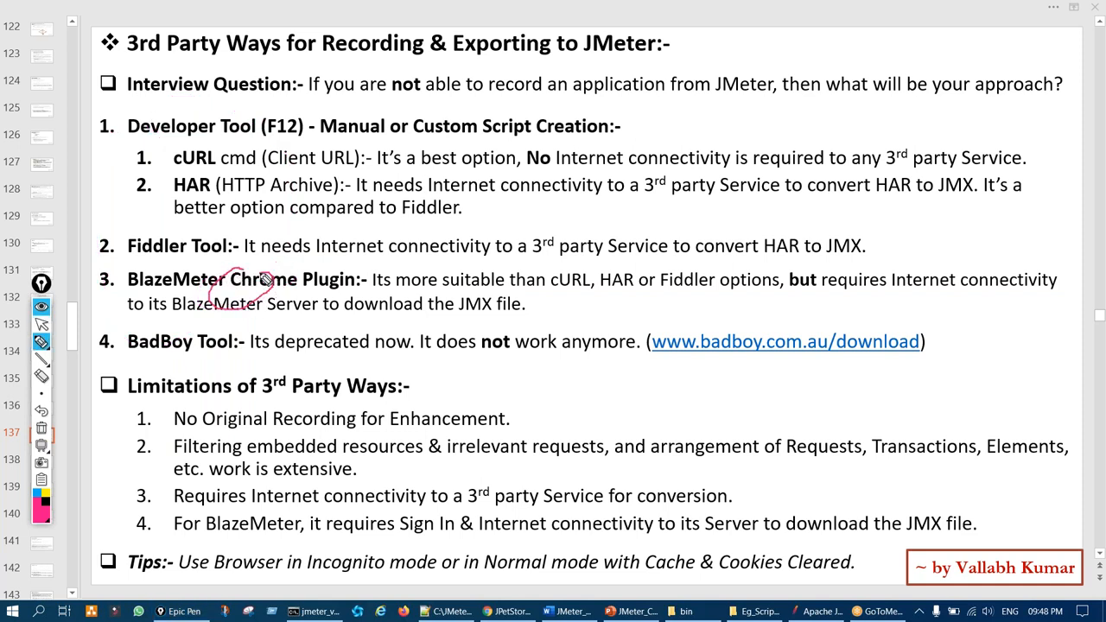
pyautogui.hotkey('ctrl', 'shift', '7')
pyautogui.hotkey('ctrl', 'shift', '2')
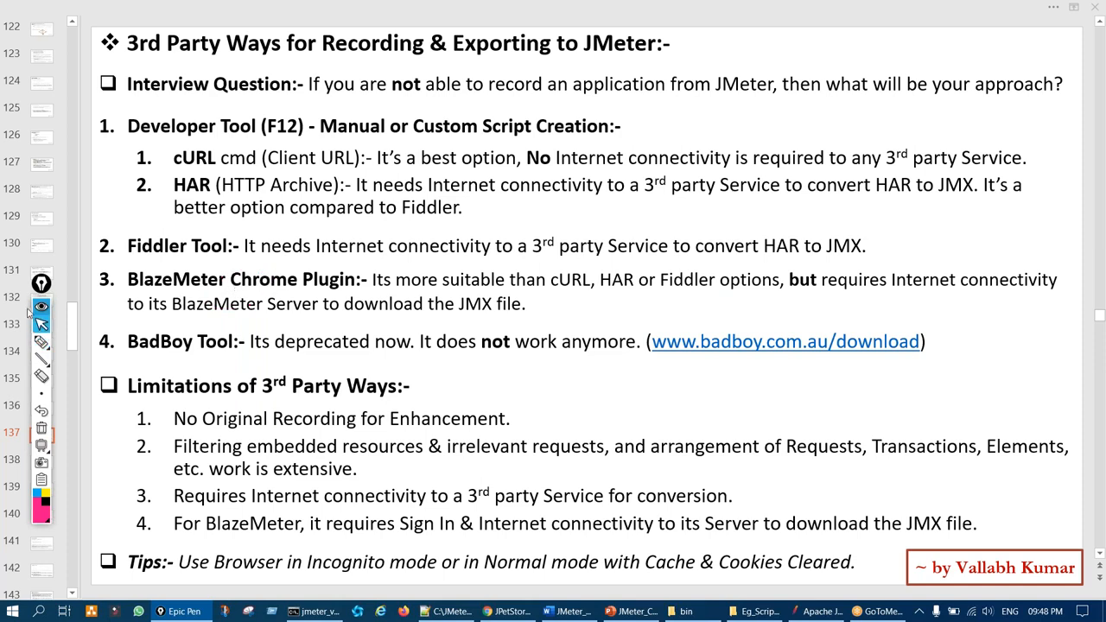
pyautogui.moveTo(41, 285); pyautogui.dragTo(12, 286)
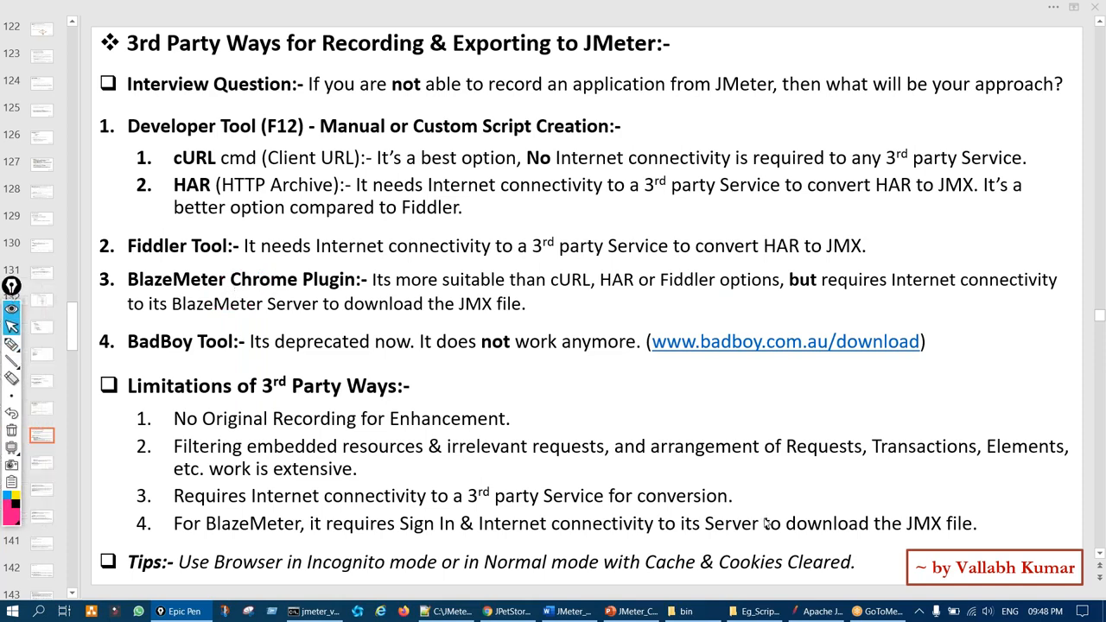
pyautogui.click(833, 613)
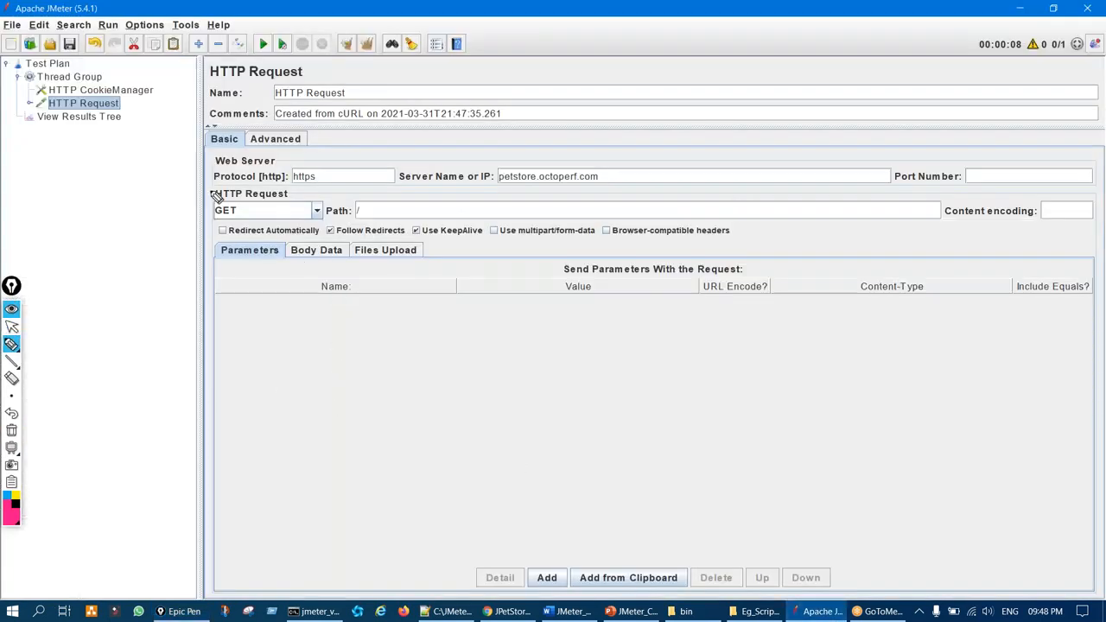
# Expand HTTP Request and show its HTTP HeaderManager settings
pyautogui.hotkey('ctrl', 'shift', '1')
pyautogui.moveTo(119, 103); pyautogui.dragTo(145, 96)
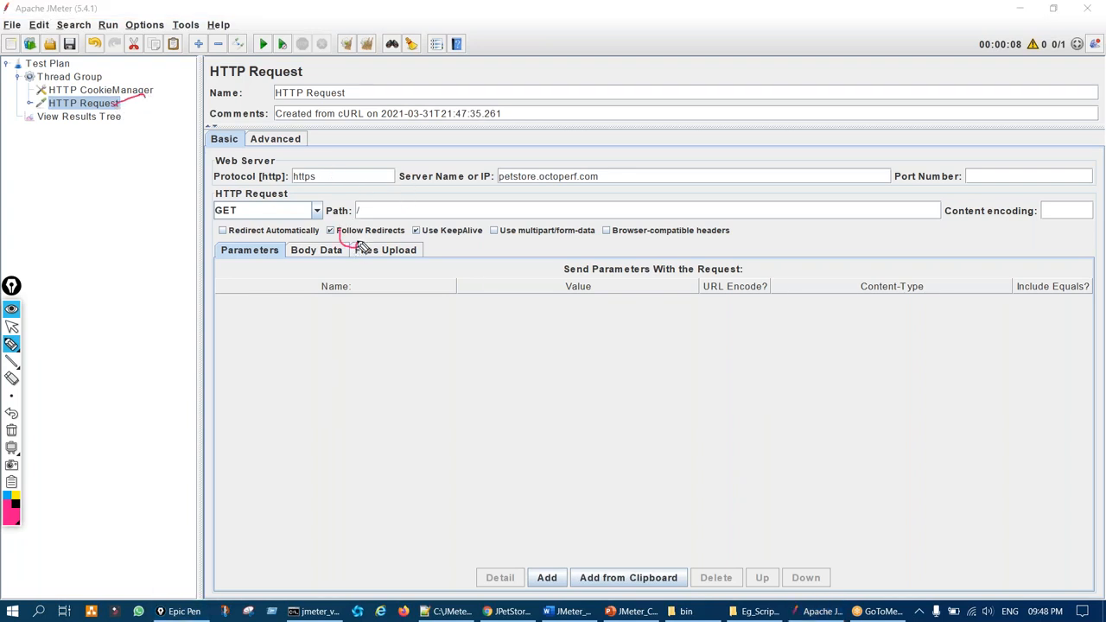
pyautogui.hotkey('ctrl', 'shift', '1')
pyautogui.click(30, 104)
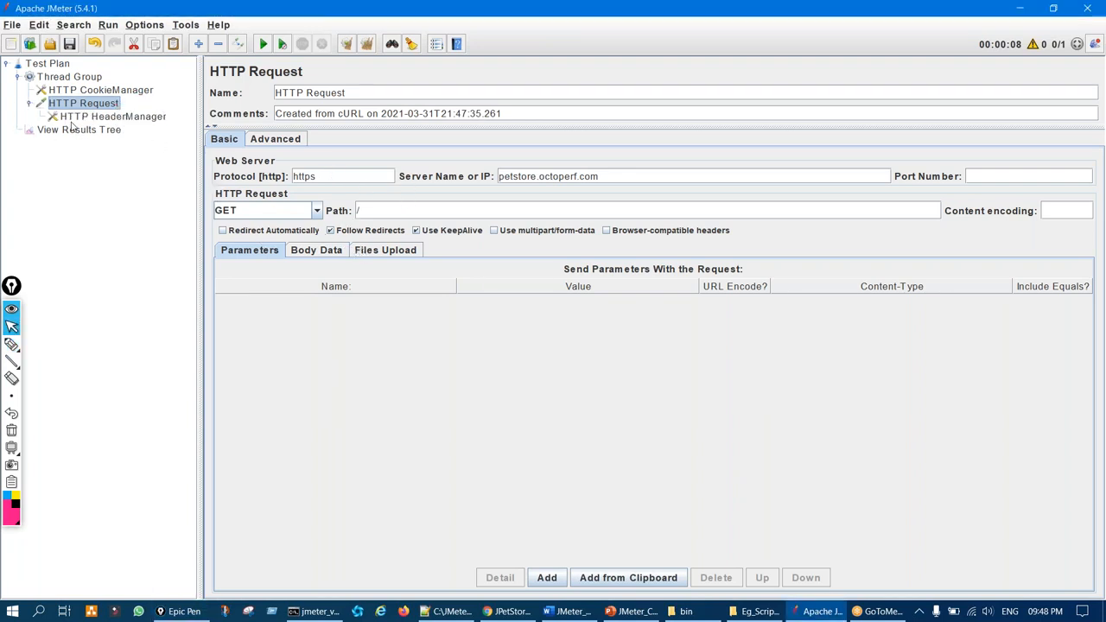
pyautogui.click(88, 118)
# Point out the request header names, then reselect HTTP Request and mark its default name
pyautogui.hotkey('ctrl', 'shift', '3')
pyautogui.moveTo(315, 152); pyautogui.dragTo(307, 251)
pyautogui.hotkey('ctrl', 'shift', '7')
pyautogui.hotkey('ctrl', 'shift', '1')
pyautogui.click(104, 104)
pyautogui.hotkey('ctrl', 'shift', '3')
pyautogui.moveTo(97, 110); pyautogui.dragTo(90, 126)
pyautogui.moveTo(286, 86); pyautogui.dragTo(320, 112)
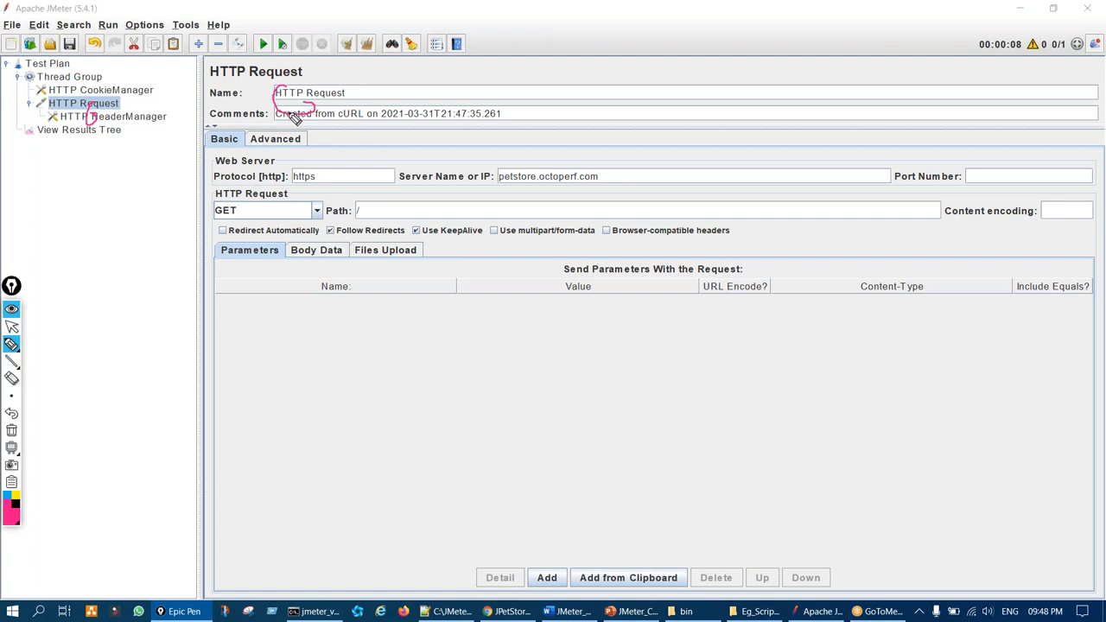
pyautogui.press('Escape')
# Add a Transaction Controller to the Thread Group
pyautogui.rightClick(92, 77)
pyautogui.moveTo(95, 82)
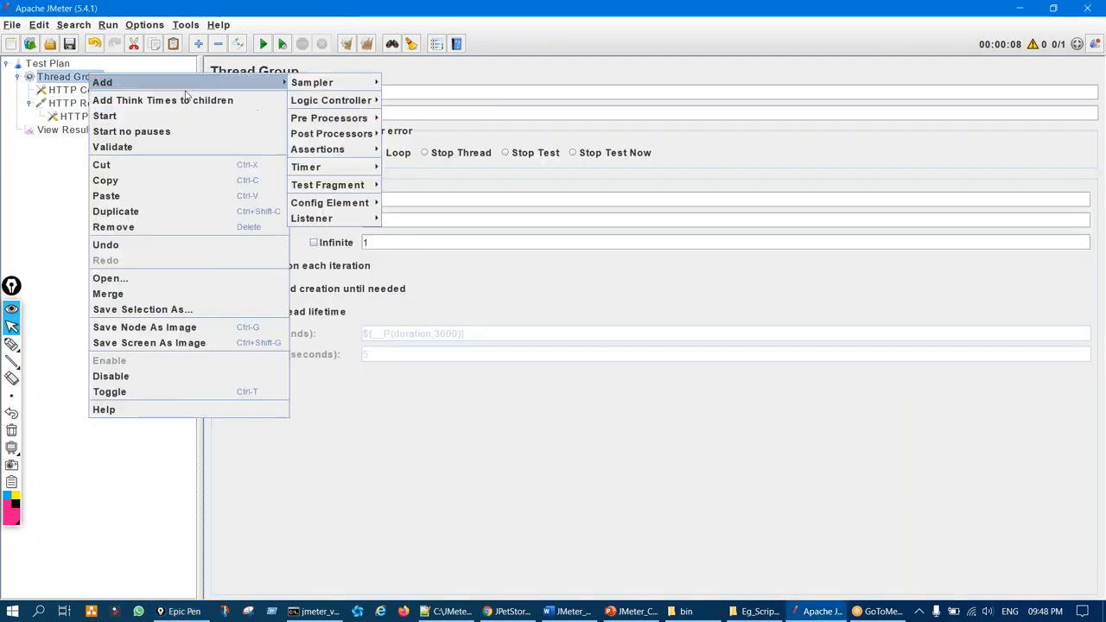
pyautogui.moveTo(334, 102)
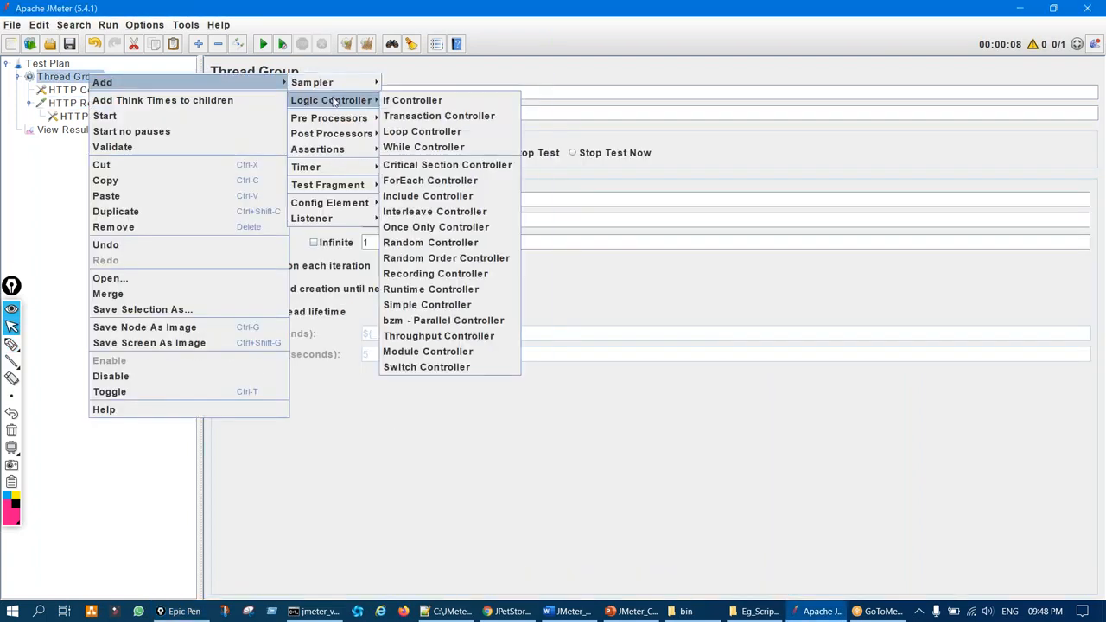
pyautogui.click(408, 117)
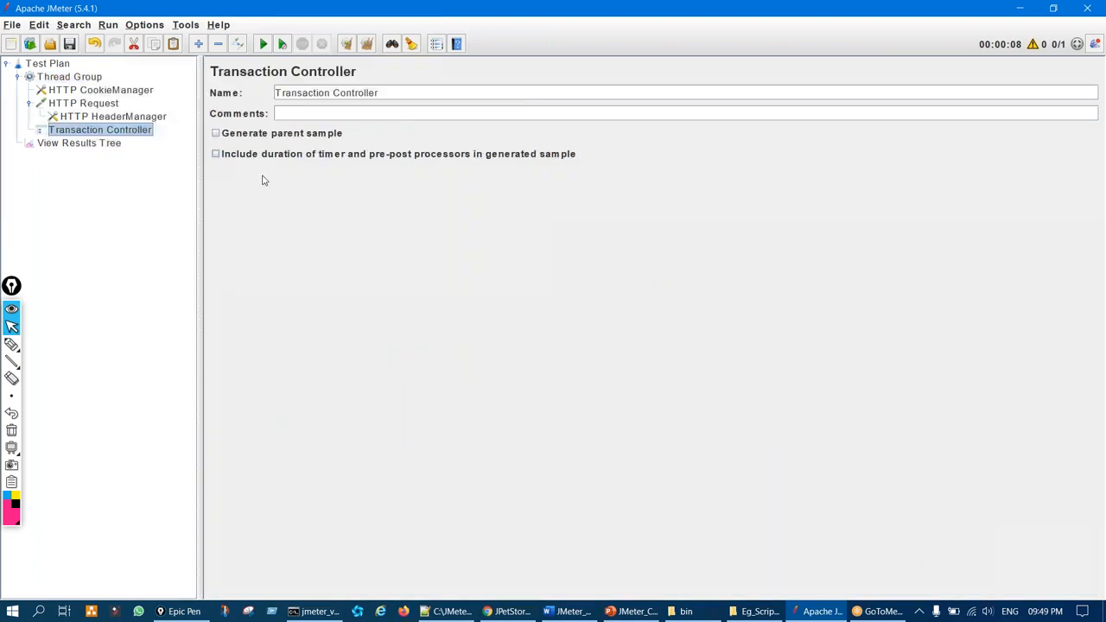
# Move the HTTP Request sampler out of the Thread Group and into the new Transaction Controller
pyautogui.click(30, 105)
pyautogui.click(72, 106)
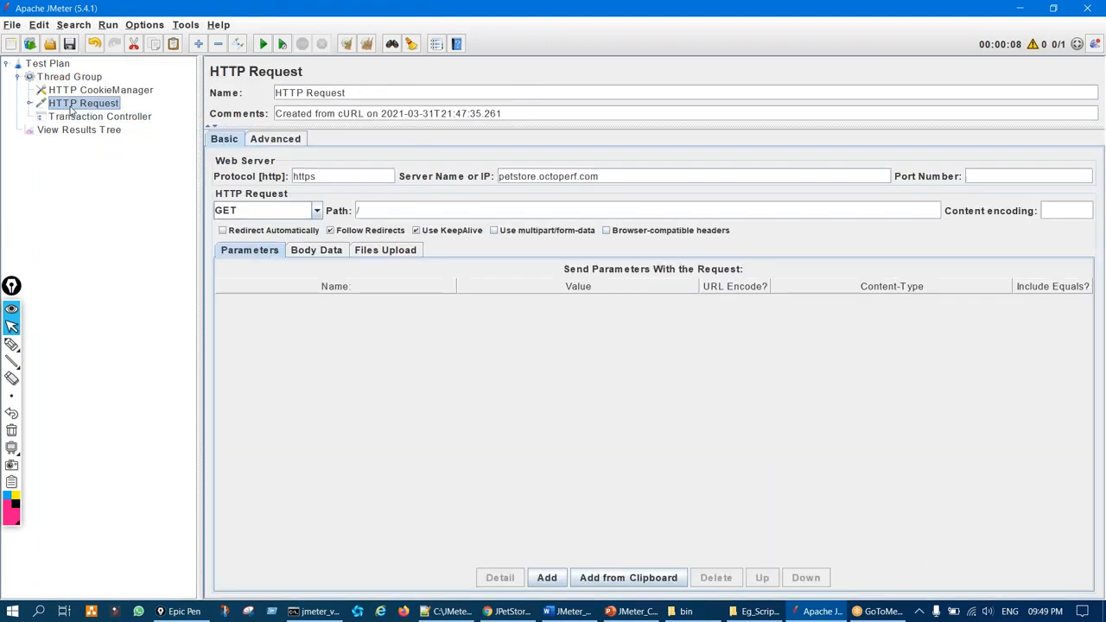
pyautogui.press('Delete')
pyautogui.click(84, 105)
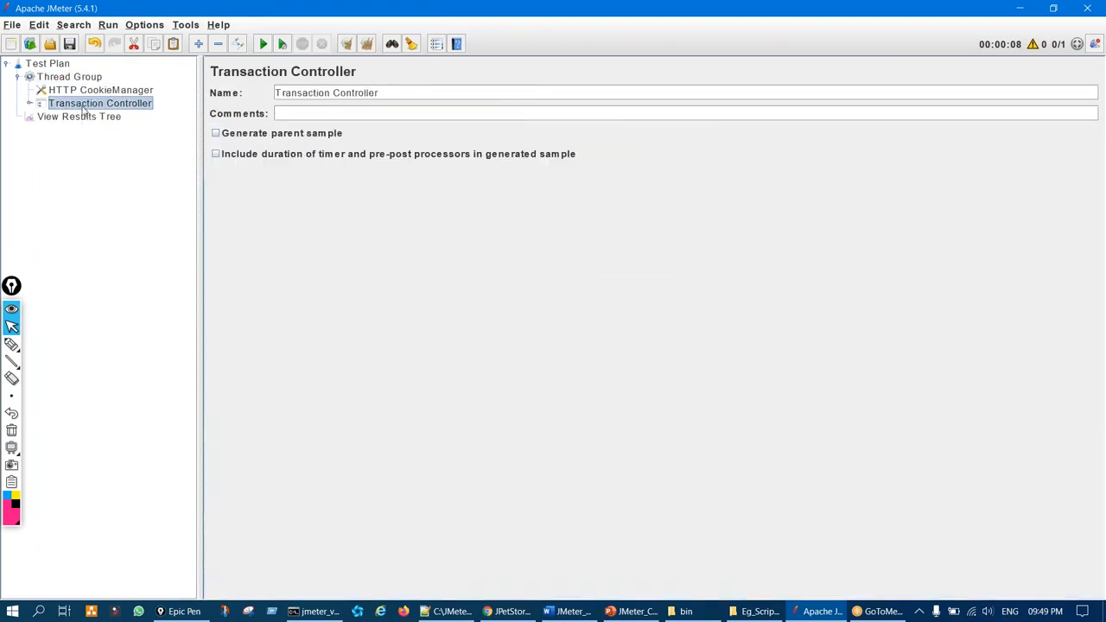
pyautogui.click(30, 103)
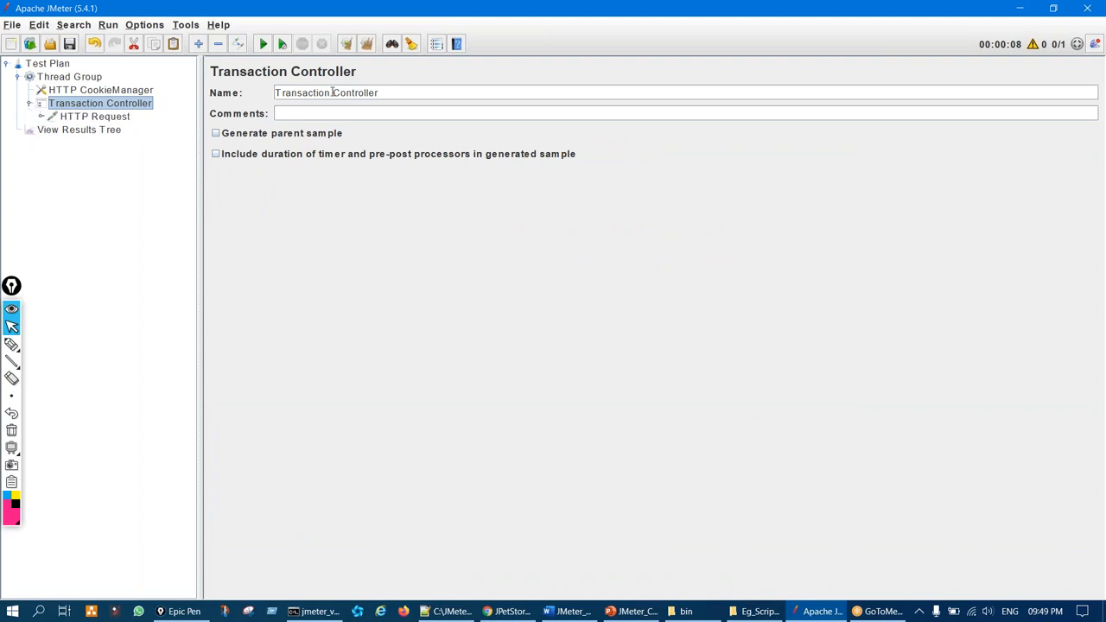
# Rename the controller to T01_Launch and start renaming the HTTP Request after it
pyautogui.moveTo(371, 93); pyautogui.dragTo(241, 93)
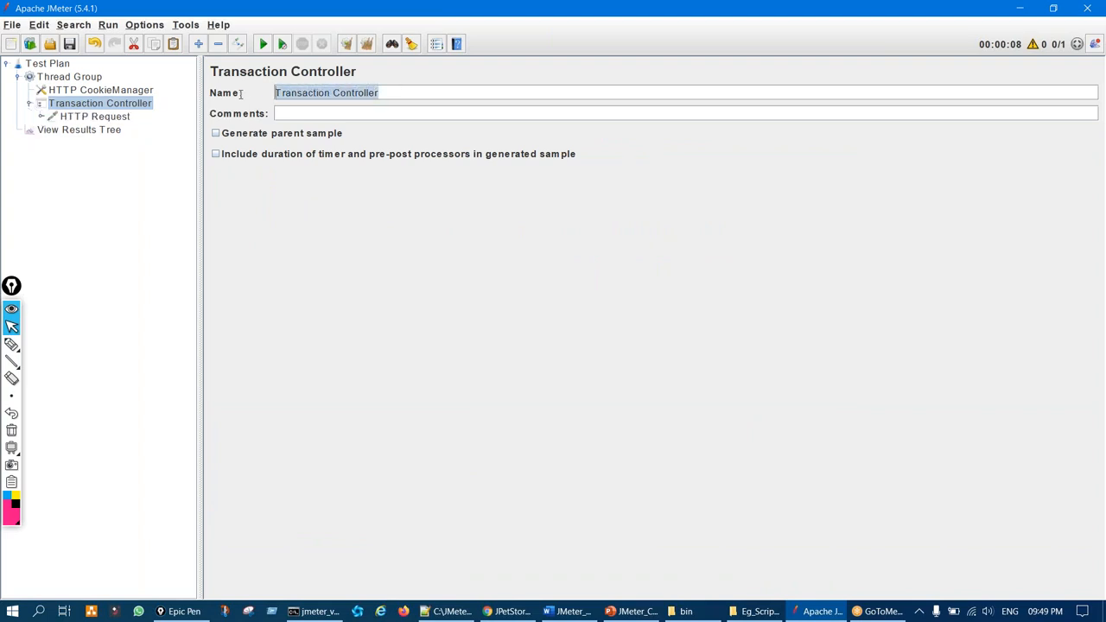
pyautogui.write('T01_Launch')
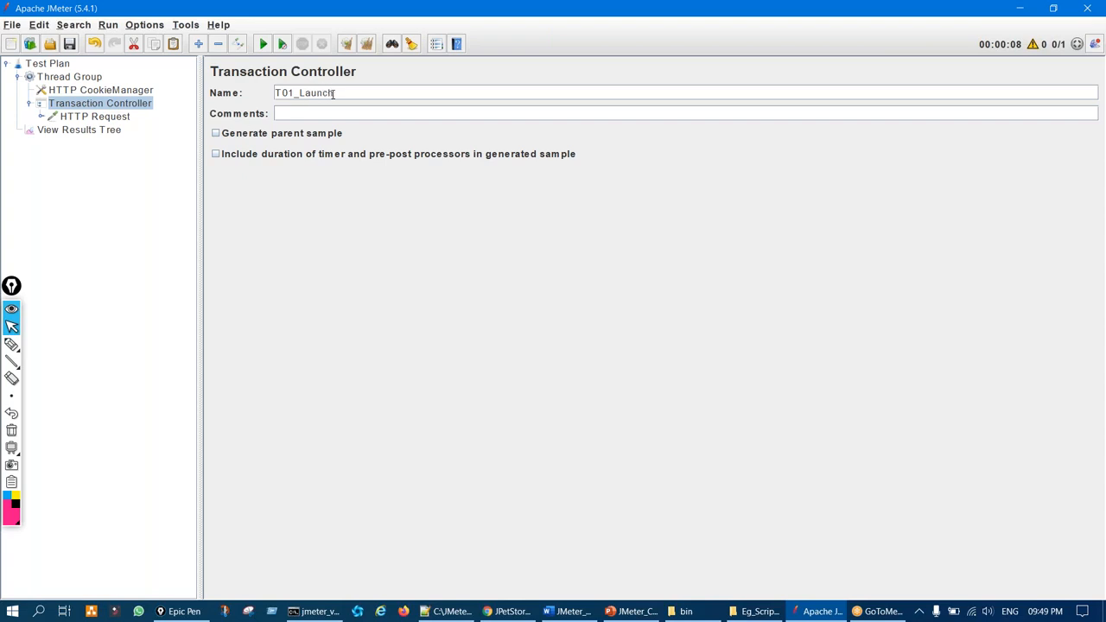
pyautogui.moveTo(333, 94); pyautogui.dragTo(259, 106)
pyautogui.hotkey('ctrl', 'a')
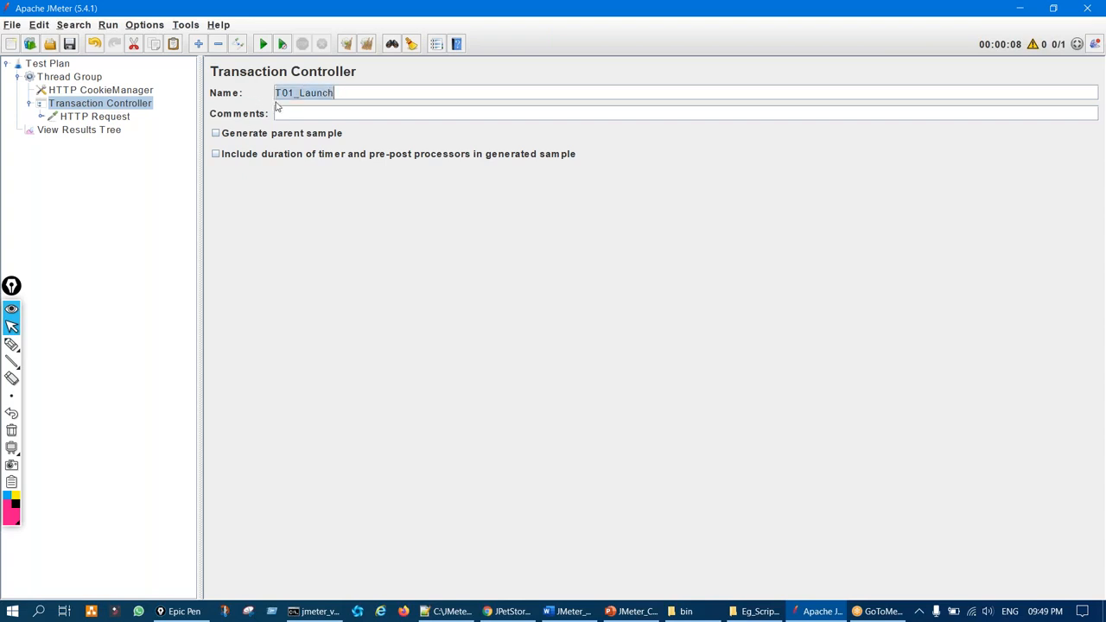
pyautogui.click(112, 117)
pyautogui.moveTo(344, 92); pyautogui.dragTo(261, 76)
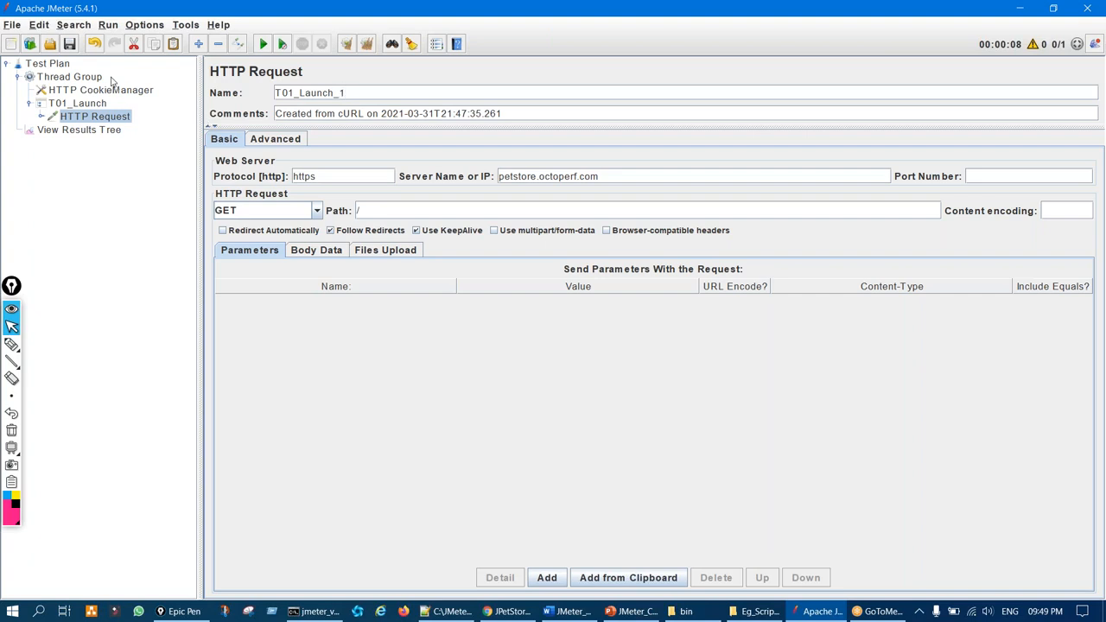
# Cancel the save prompt, then re-expand T01_Launch to check the T01_Launch_1 request
pyautogui.click(73, 44)
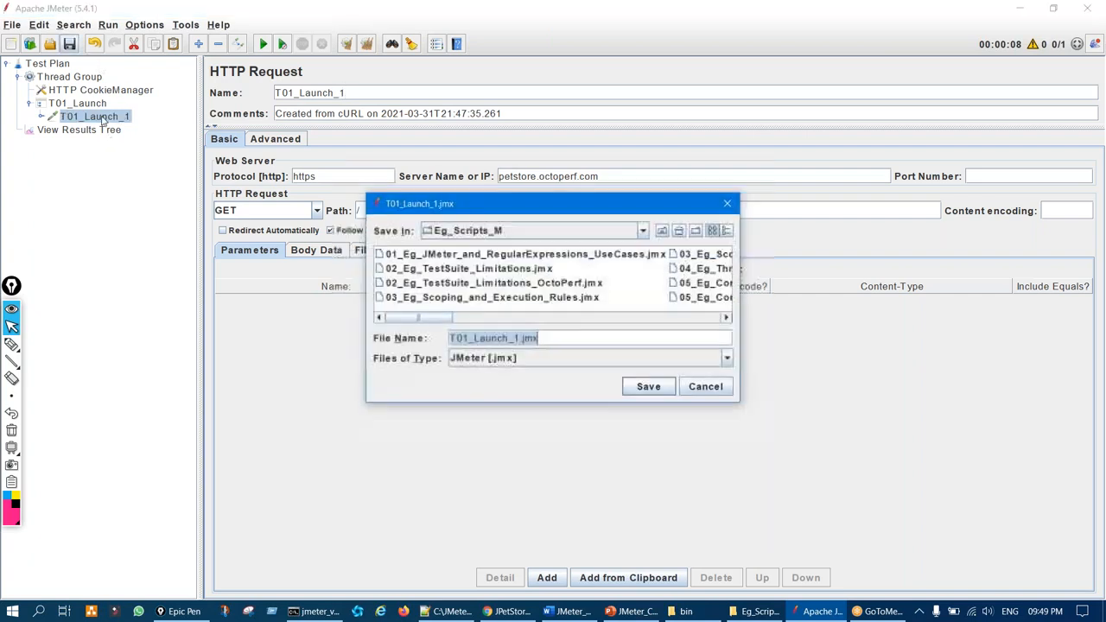
pyautogui.click(724, 391)
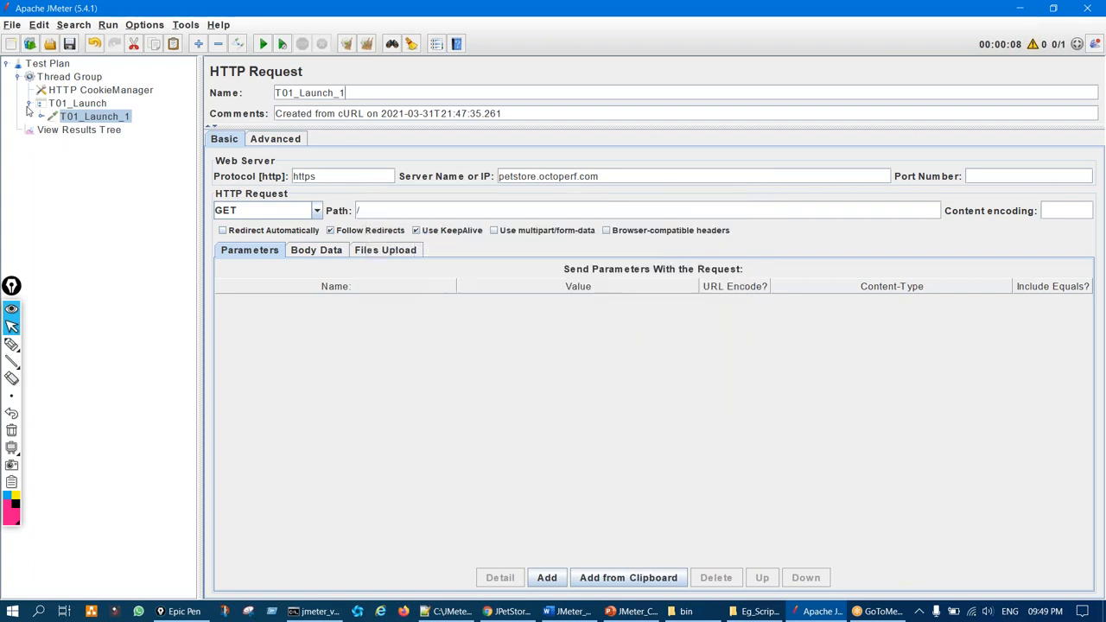
pyautogui.click(30, 103)
pyautogui.click(27, 103)
pyautogui.click(107, 117)
# Clear the DevTools network log in the JPetStore Chrome window
pyautogui.click(506, 611)
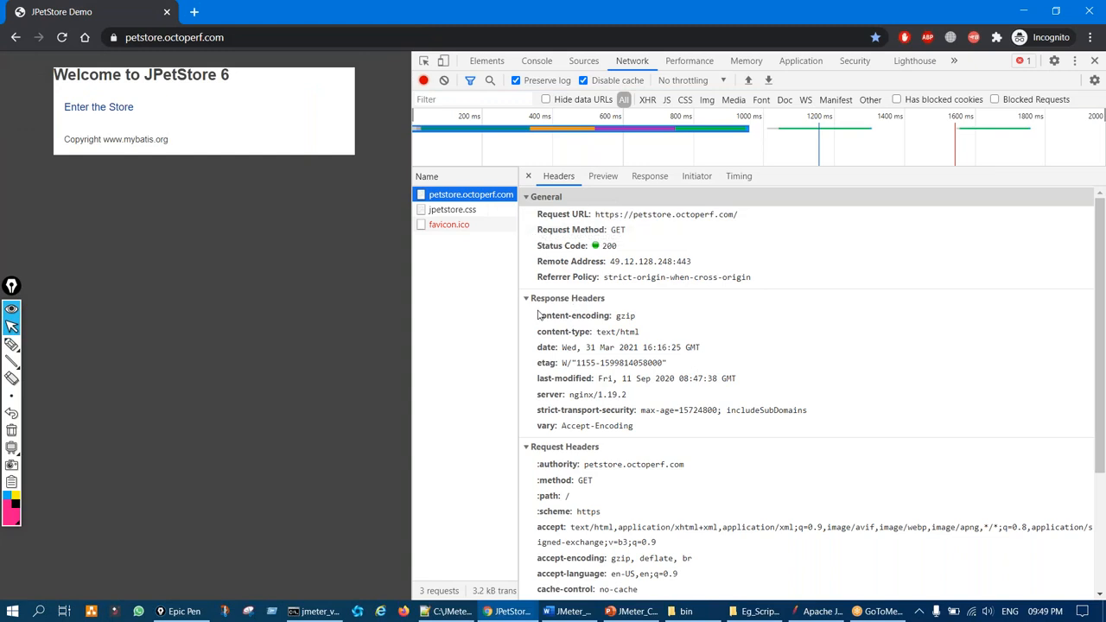
pyautogui.hotkey('ctrl', 'shift', '3')
pyautogui.moveTo(450, 207); pyautogui.dragTo(442, 227)
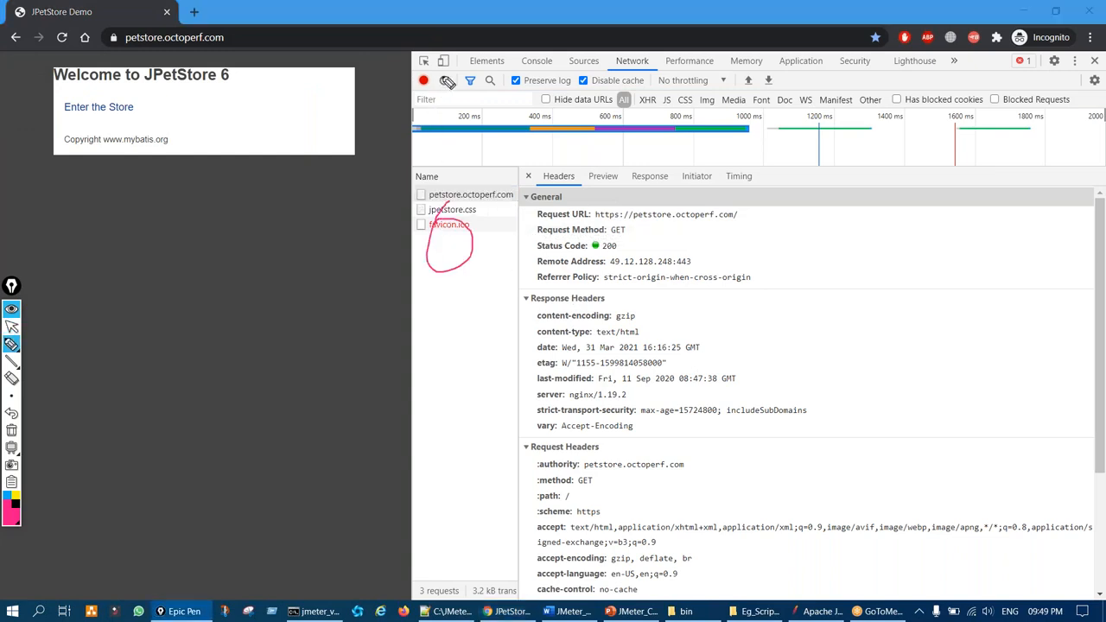
pyautogui.moveTo(449, 95)
pyautogui.mouseDown()
pyautogui.moveTo(453, 73)
pyautogui.moveTo(439, 87)
pyautogui.moveTo(458, 122)
pyautogui.mouseUp()
pyautogui.hotkey('ctrl', 'shift', 'z')
pyautogui.hotkey('ctrl', 'shift', '1')
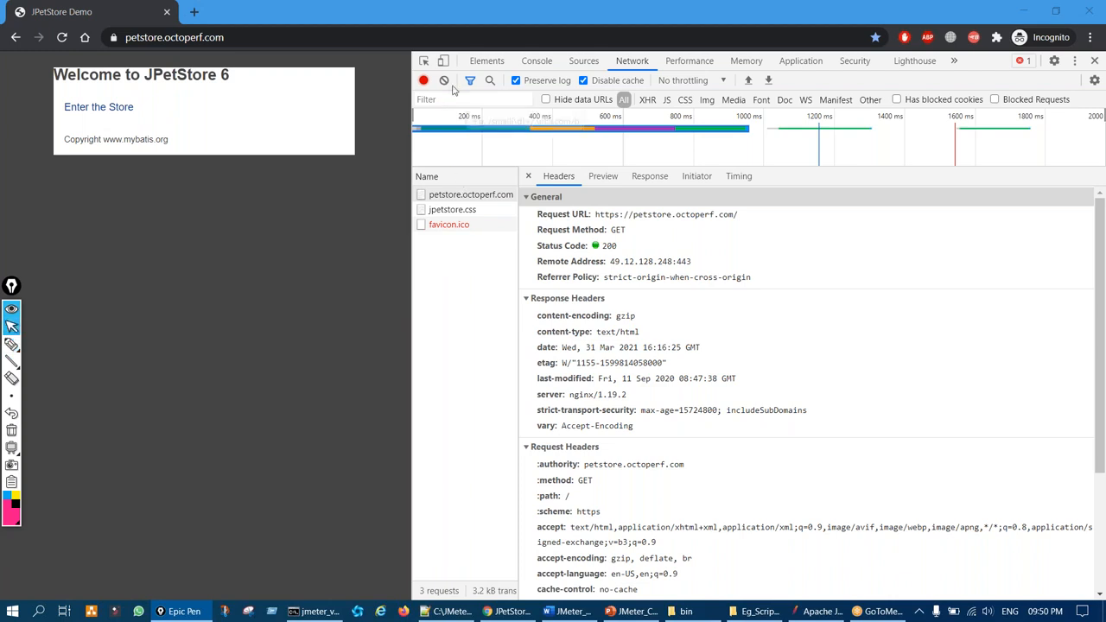
pyautogui.click(442, 82)
# Enter the JPetStore store and view the headers of the logged Catalog.action request
pyautogui.hotkey('ctrl', 'shift', '2')
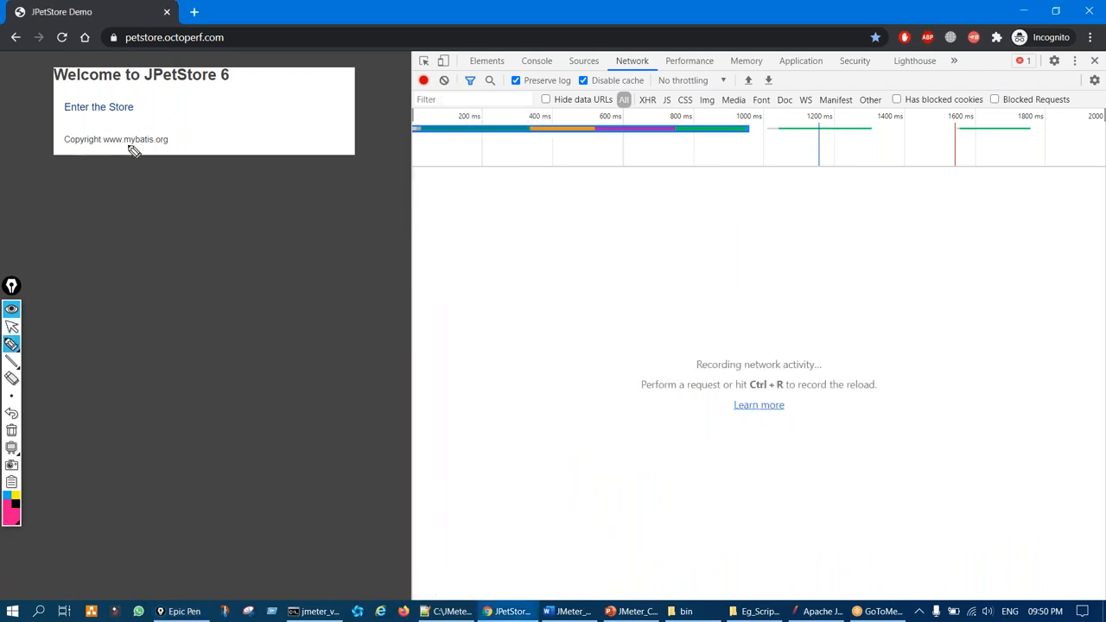
pyautogui.moveTo(91, 101); pyautogui.dragTo(104, 106)
pyautogui.hotkey('ctrl', 'shift', 'z')
pyautogui.hotkey('ctrl', 'shift', '1')
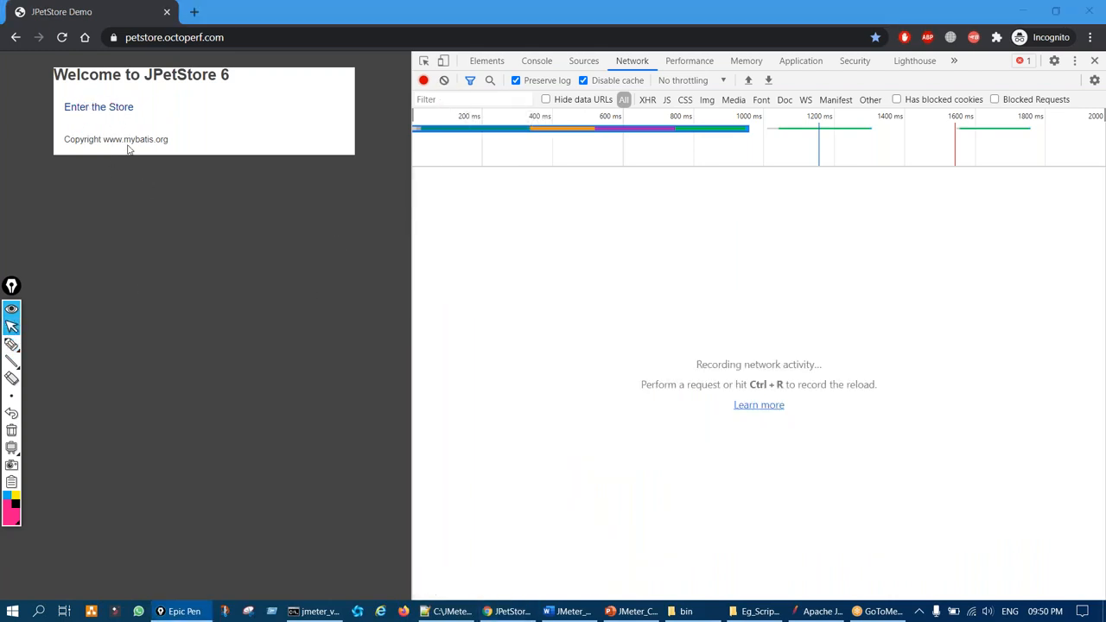
pyautogui.click(116, 108)
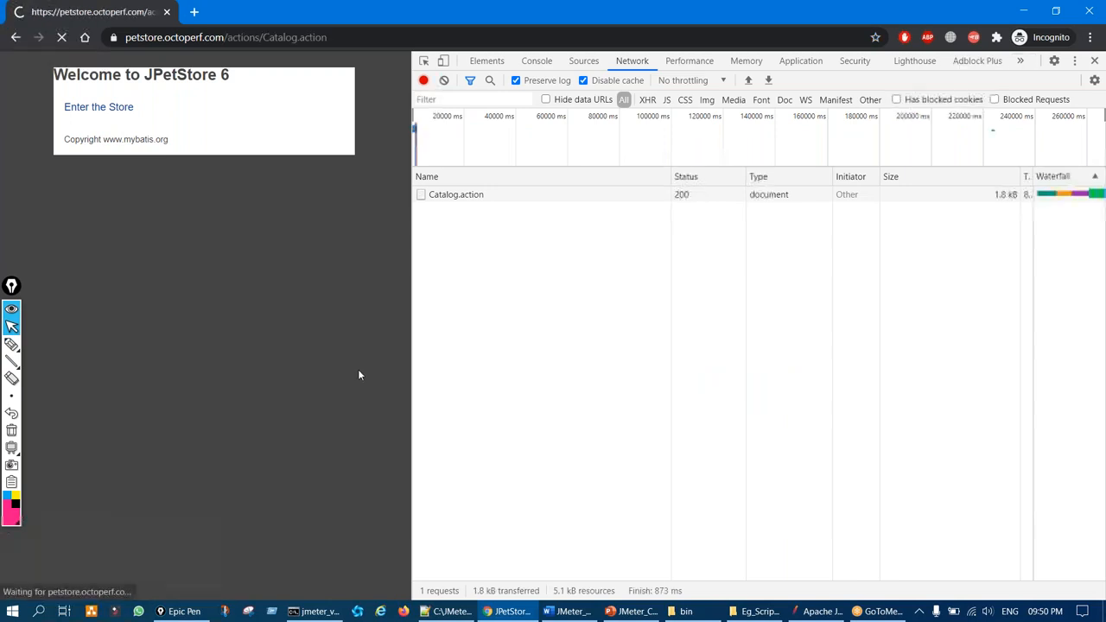
pyautogui.hotkey('ctrl', 'shift', '2')
pyautogui.moveTo(458, 187)
pyautogui.mouseDown()
pyautogui.moveTo(461, 211)
pyautogui.moveTo(488, 191)
pyautogui.mouseUp()
pyautogui.hotkey('ctrl', 'shift', 'z')
pyautogui.hotkey('ctrl', 'shift', '1')
pyautogui.click(458, 196)
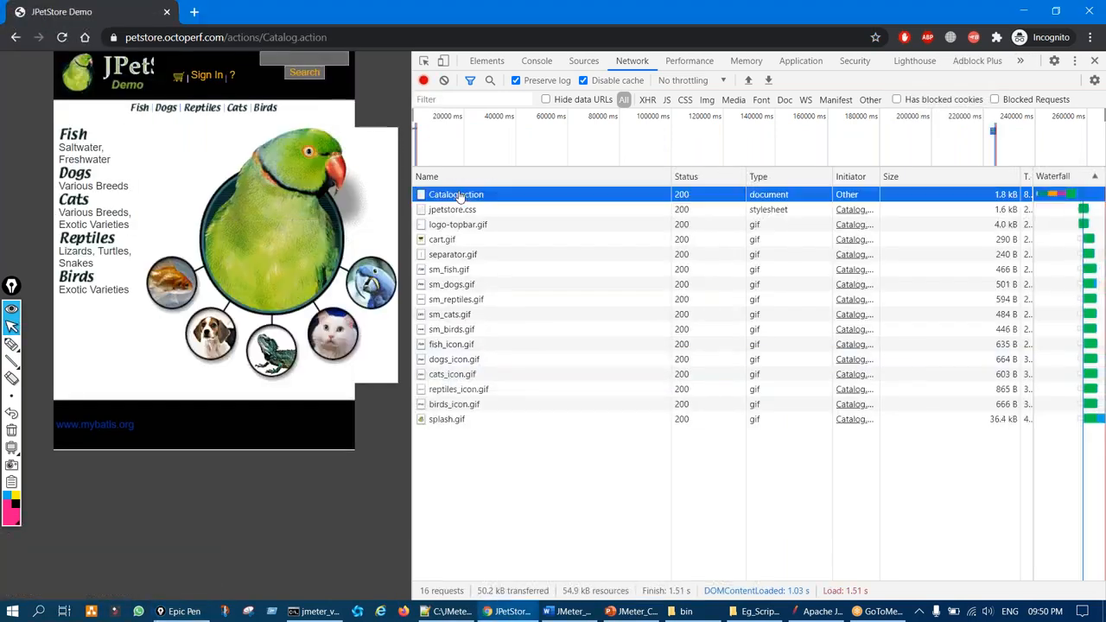
# Copy the Catalog.action request as a Windows cURL (cmd) command
pyautogui.rightClick(459, 196)
pyautogui.moveTo(536, 287)
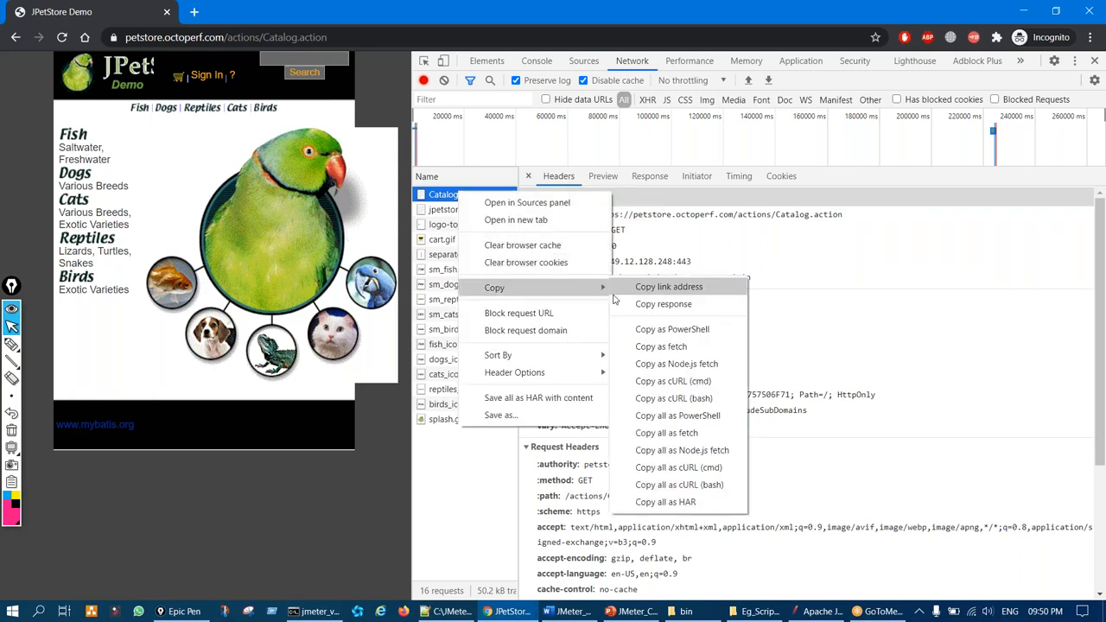
pyautogui.click(682, 398)
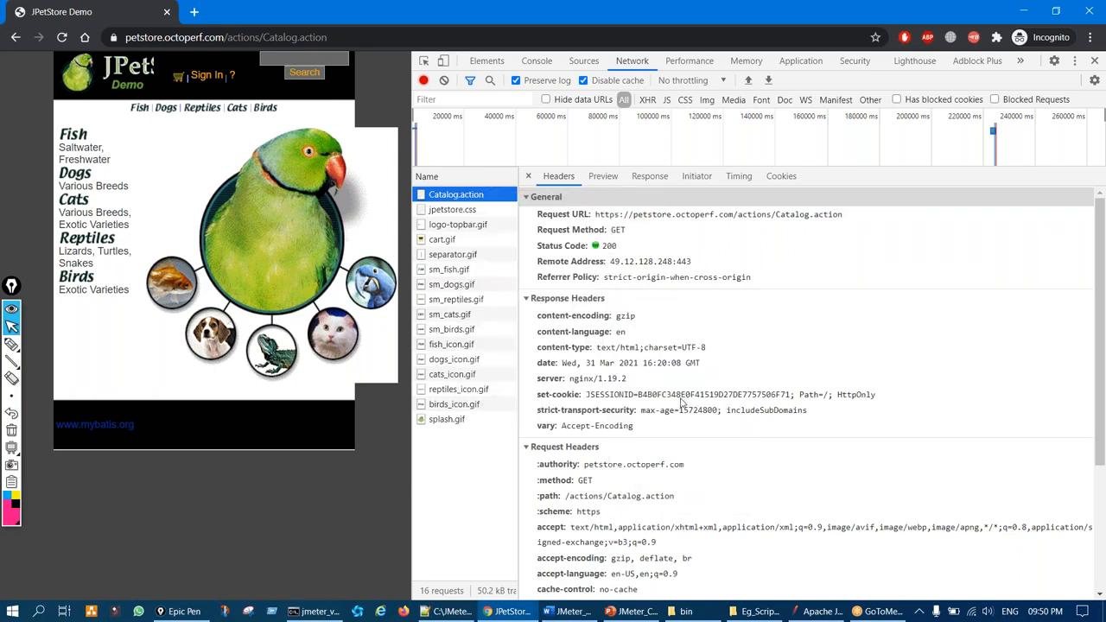
pyautogui.rightClick(481, 196)
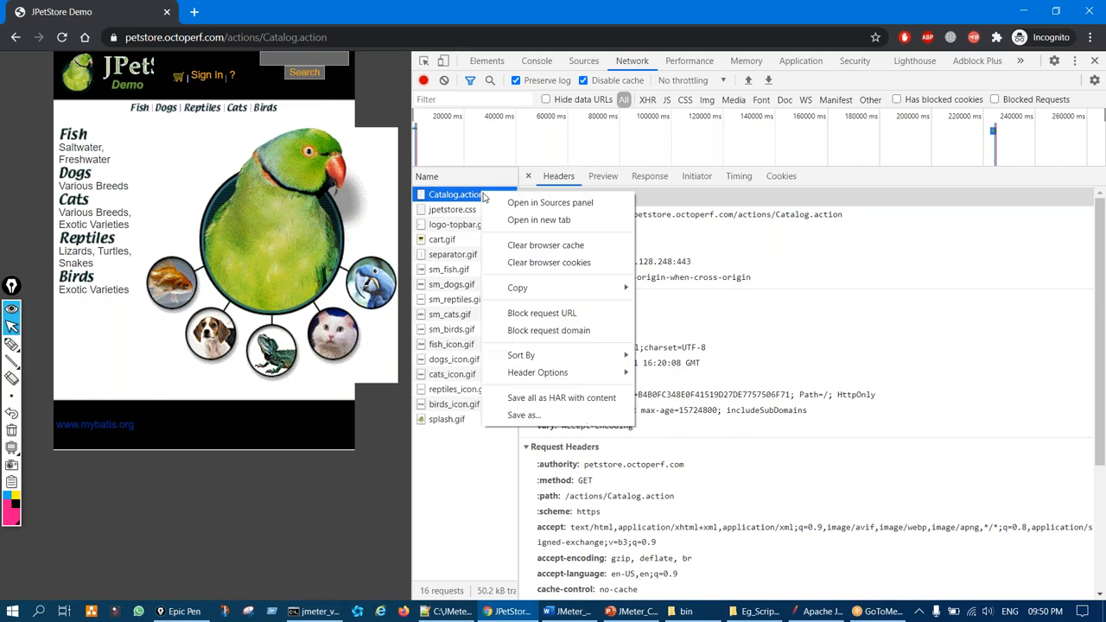
pyautogui.moveTo(585, 293)
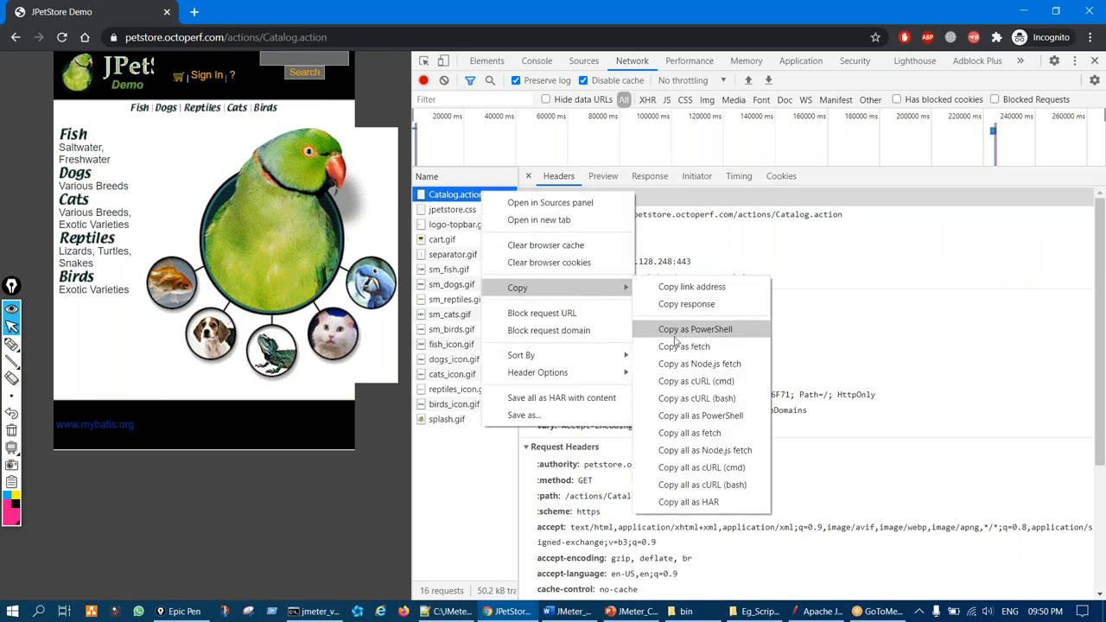
pyautogui.click(716, 383)
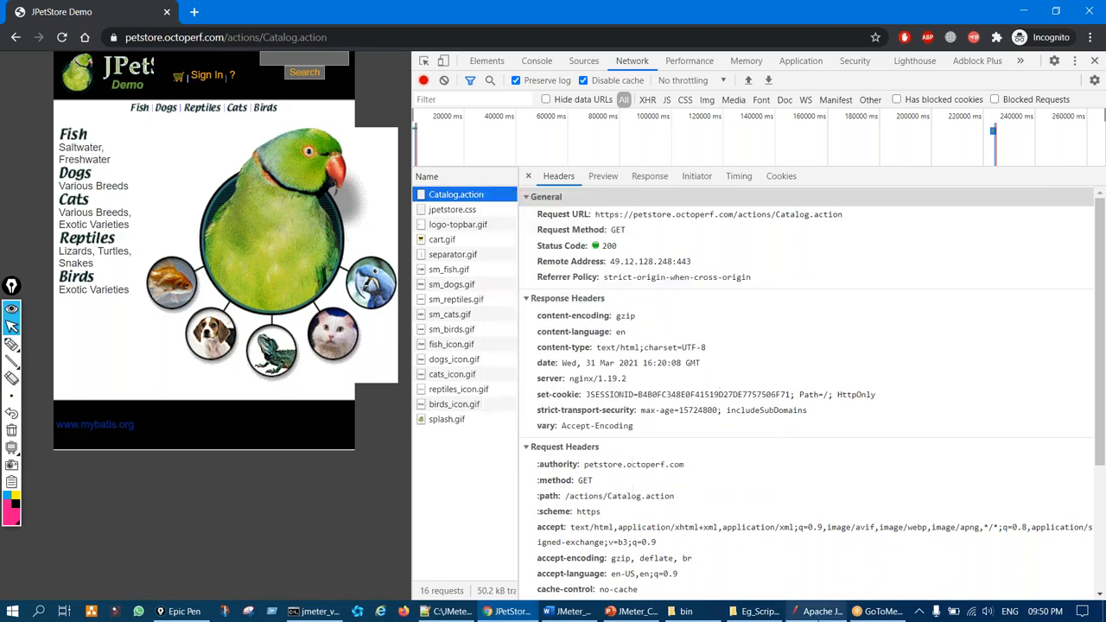
pyautogui.click(819, 611)
# Import the copied cURL under Thread Group as a GET to /actions/Catalog.action
pyautogui.click(29, 104)
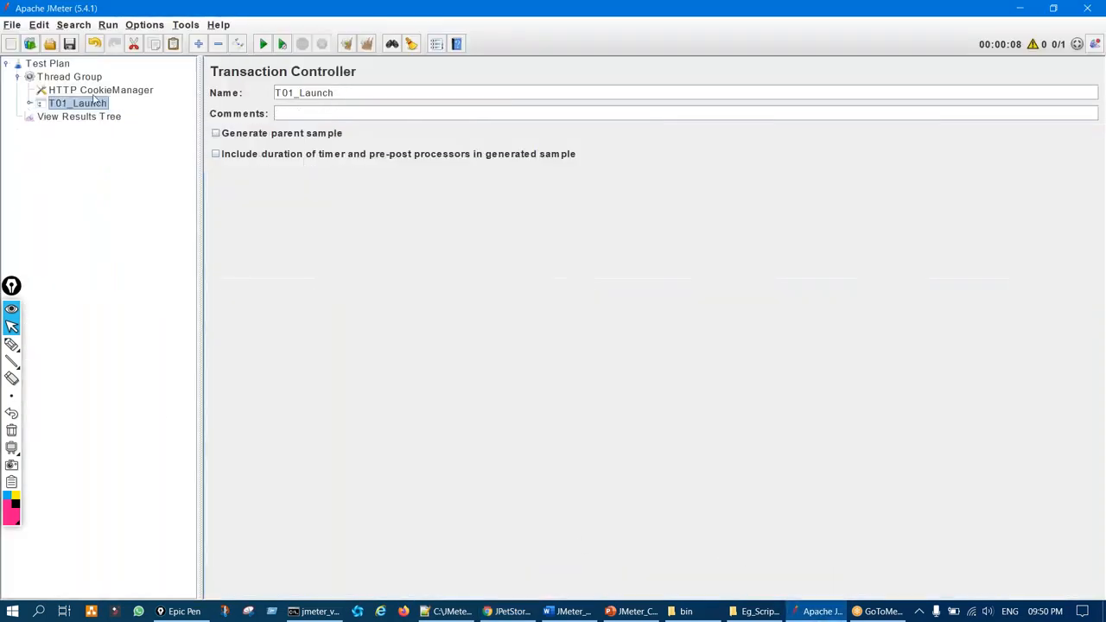
pyautogui.click(69, 77)
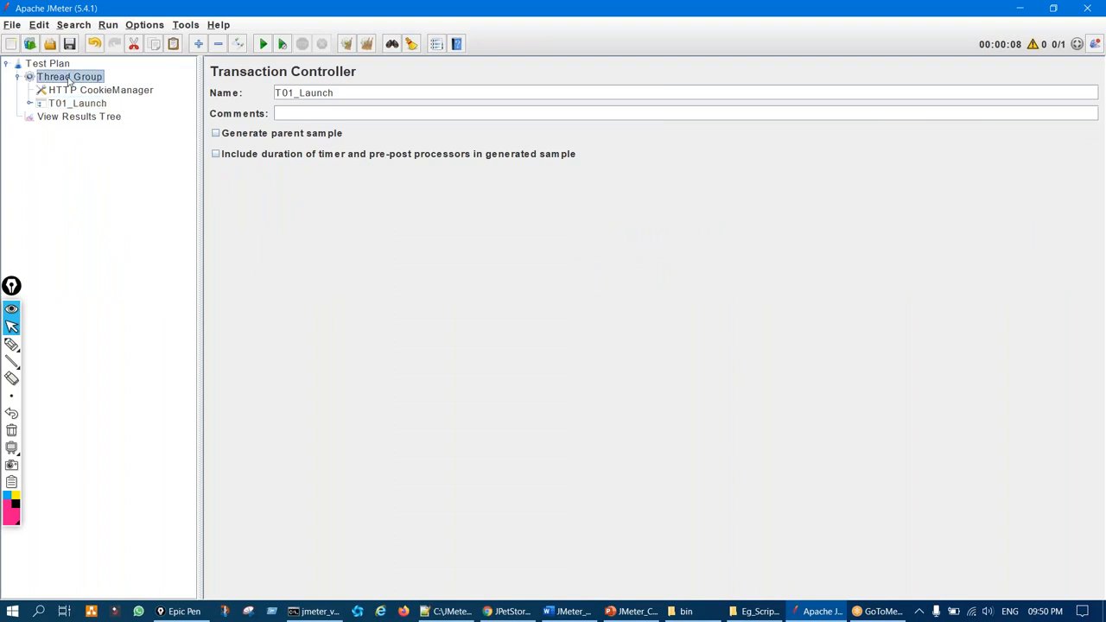
pyautogui.click(186, 25)
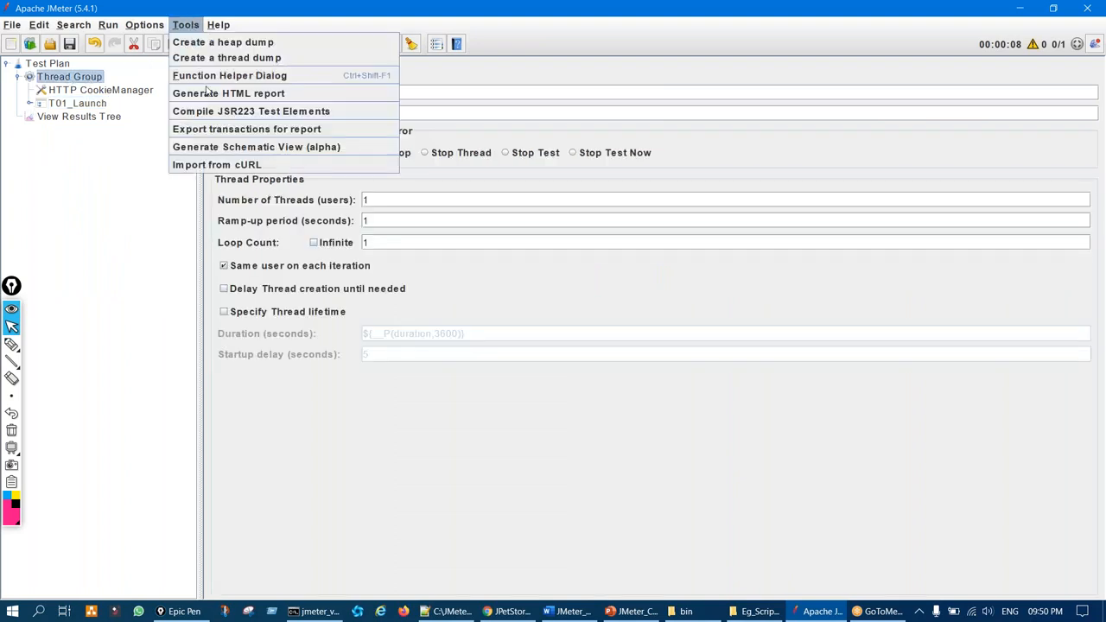
pyautogui.click(234, 166)
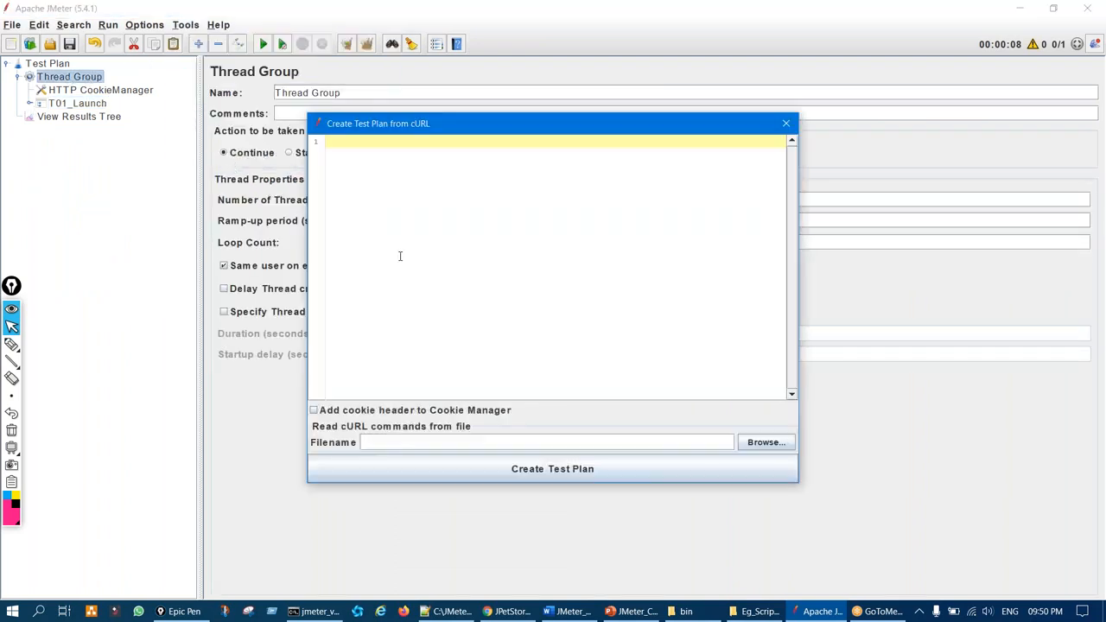
pyautogui.hotkey('ctrl', 'v')
pyautogui.click(449, 476)
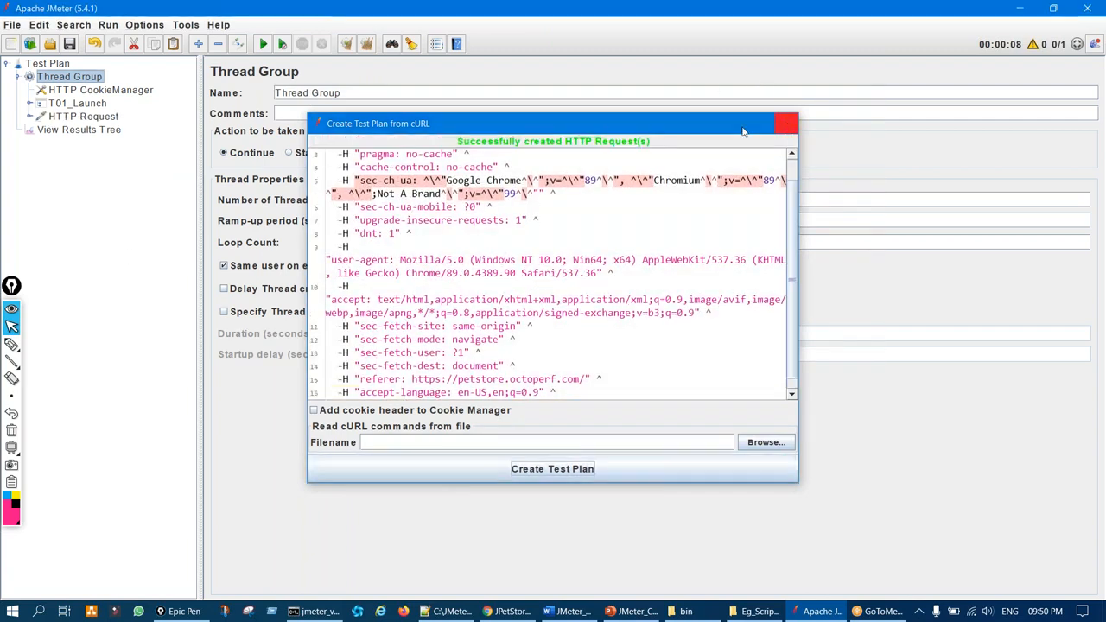
pyautogui.click(785, 123)
pyautogui.click(77, 116)
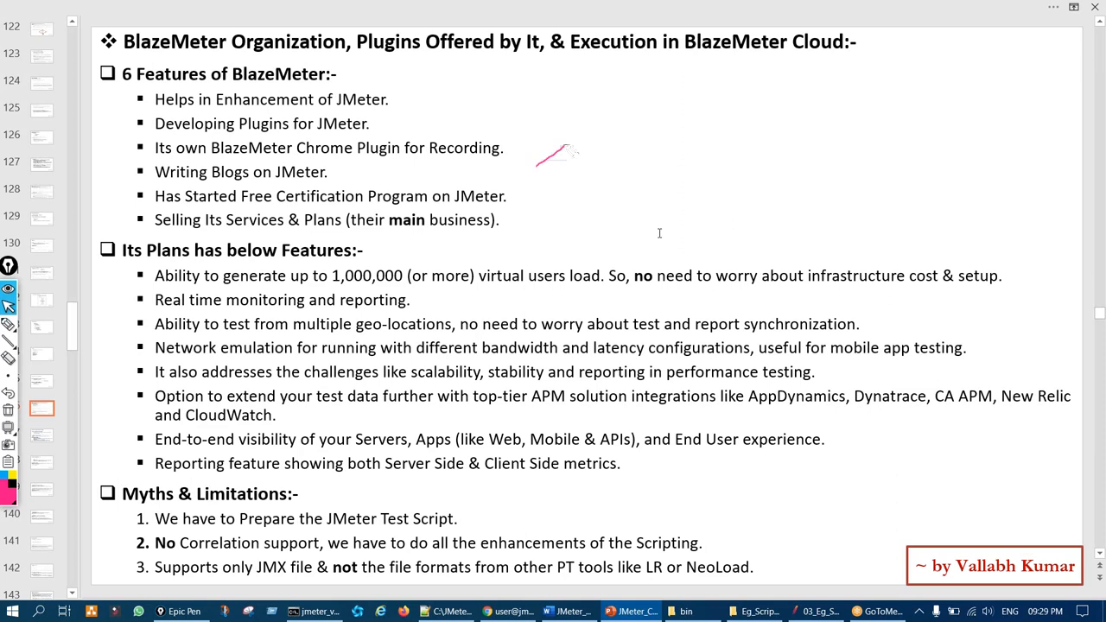
# Annotate the BlazeMeter slide's feature bullets, including View Results Tree, then erase the ink
pyautogui.moveTo(484, 225); pyautogui.dragTo(516, 195)
pyautogui.moveTo(298, 95); pyautogui.dragTo(322, 90)
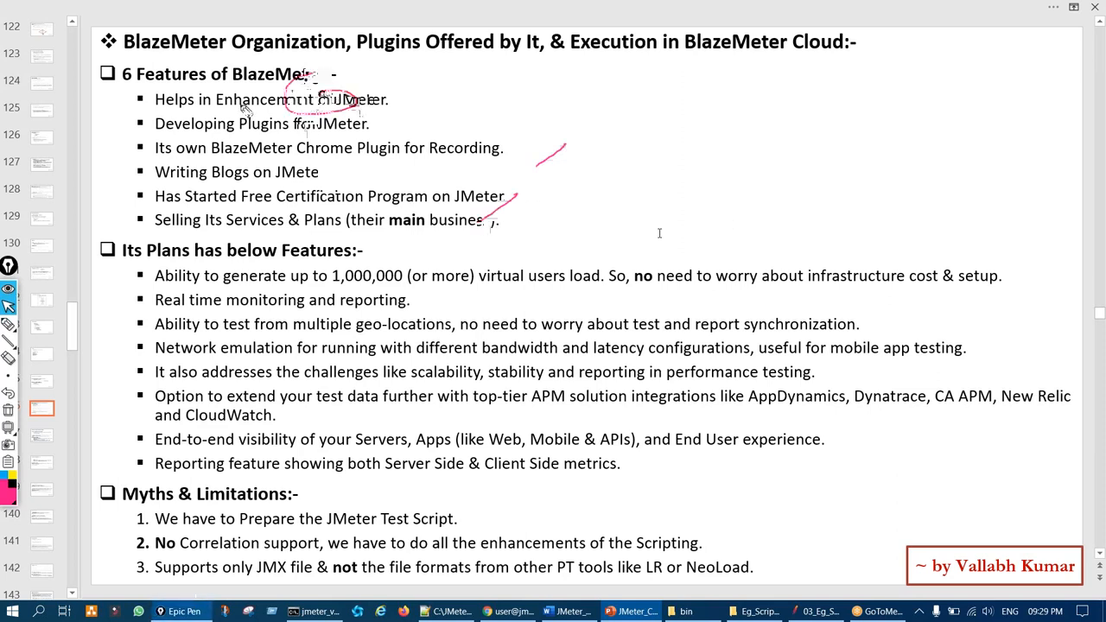
pyautogui.moveTo(93, 103); pyautogui.dragTo(97, 96)
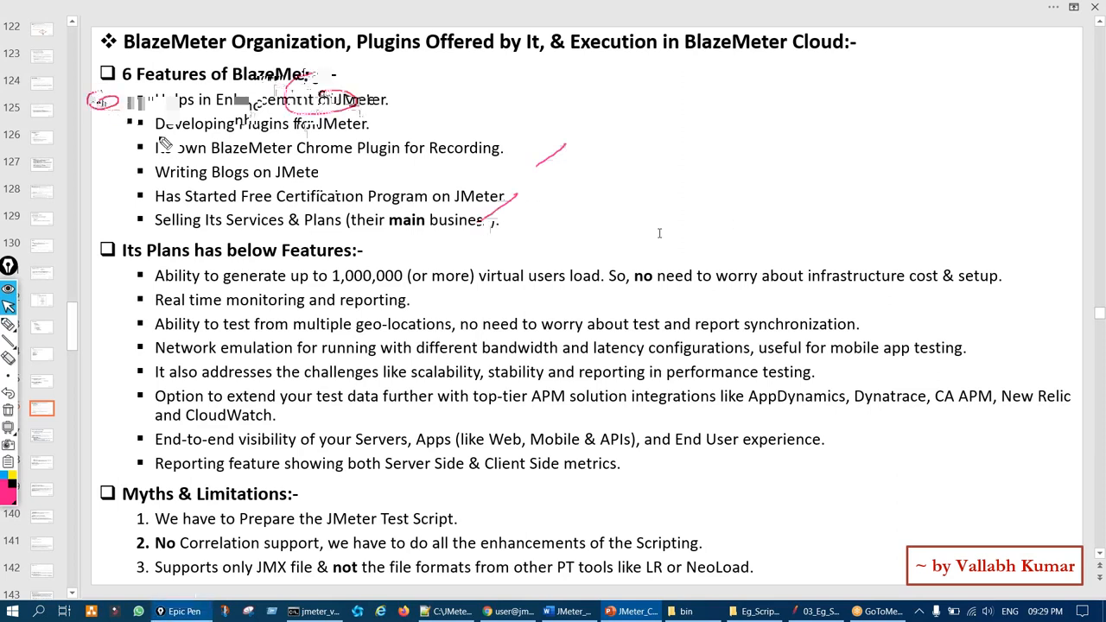
pyautogui.moveTo(98, 130)
pyautogui.mouseDown()
pyautogui.moveTo(105, 153)
pyautogui.moveTo(125, 130)
pyautogui.mouseUp()
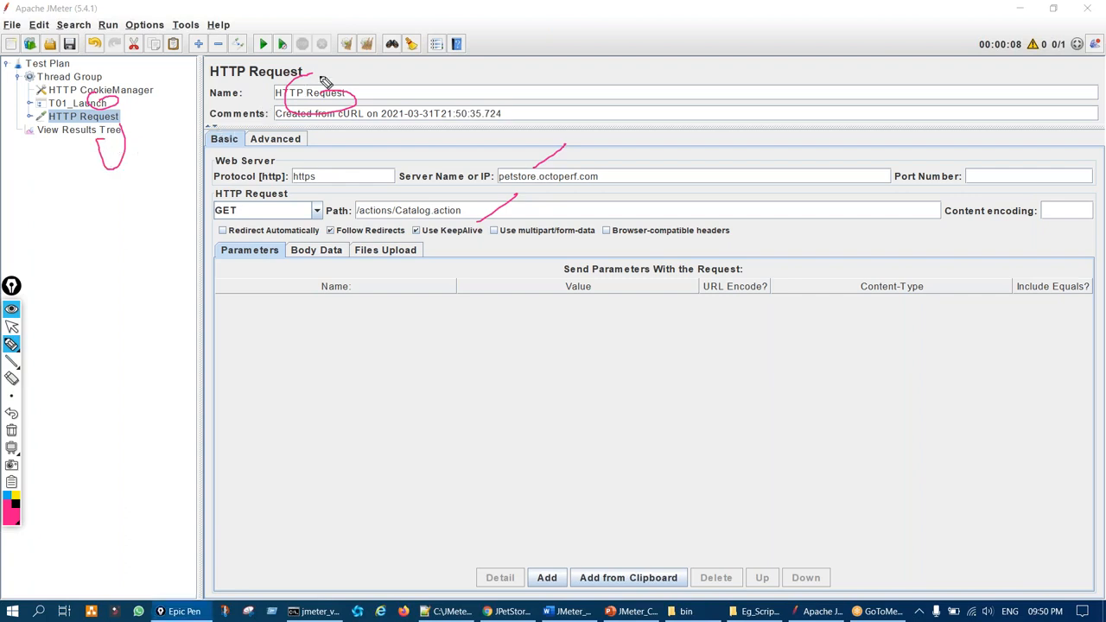
pyautogui.hotkey('ctrl', 'shift', '7')
pyautogui.hotkey('ctrl', 'shift', '2')
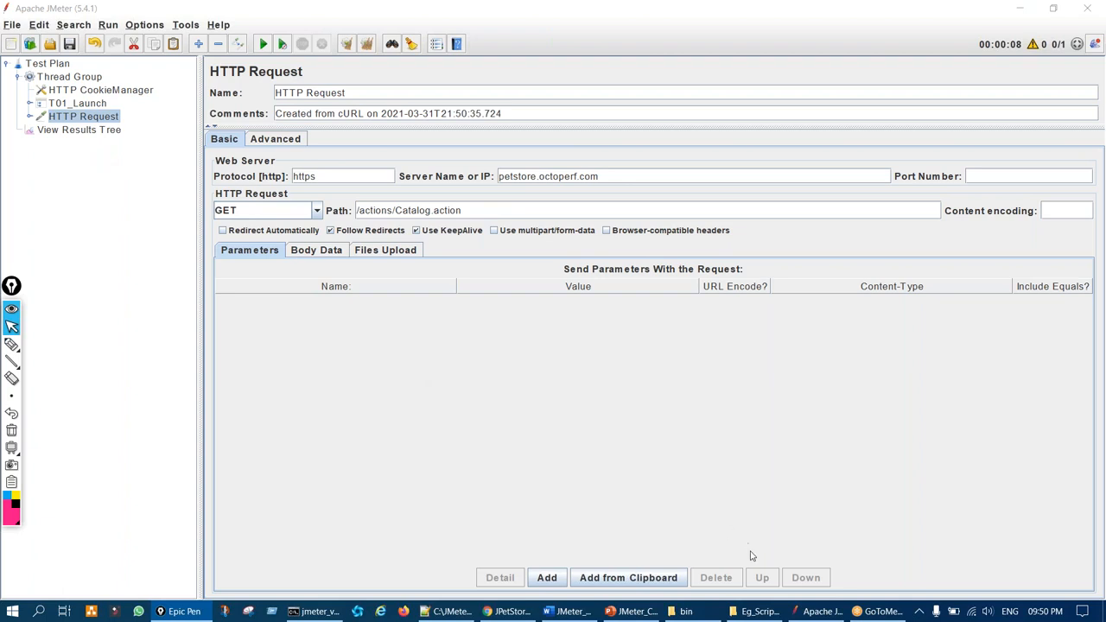
# Clear the network log and load the JPetStore sign-in page
pyautogui.click(517, 612)
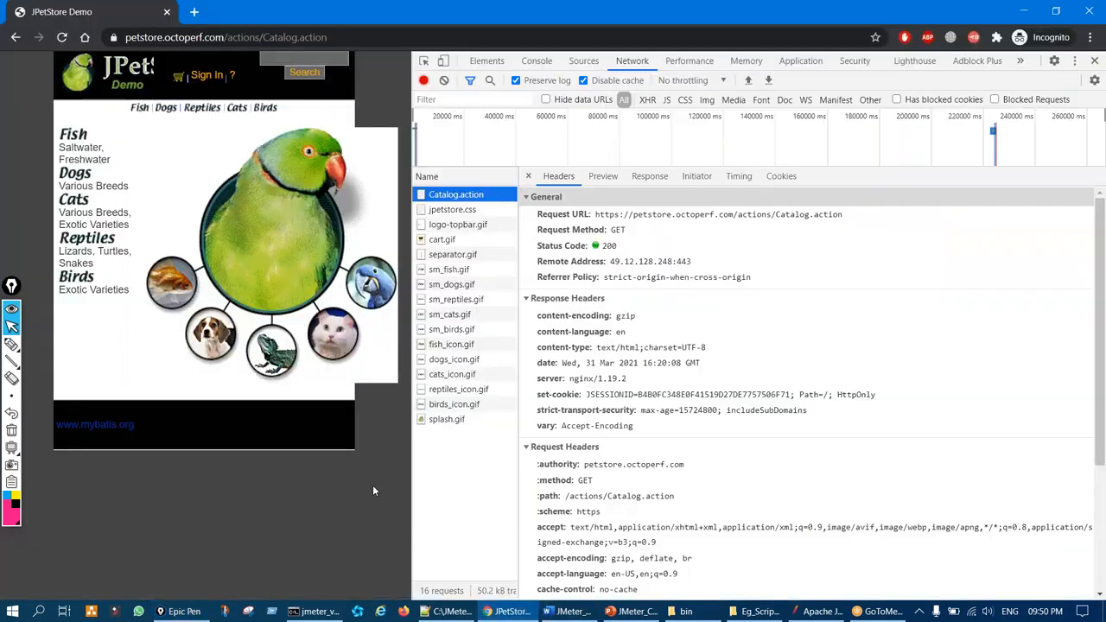
pyautogui.click(443, 80)
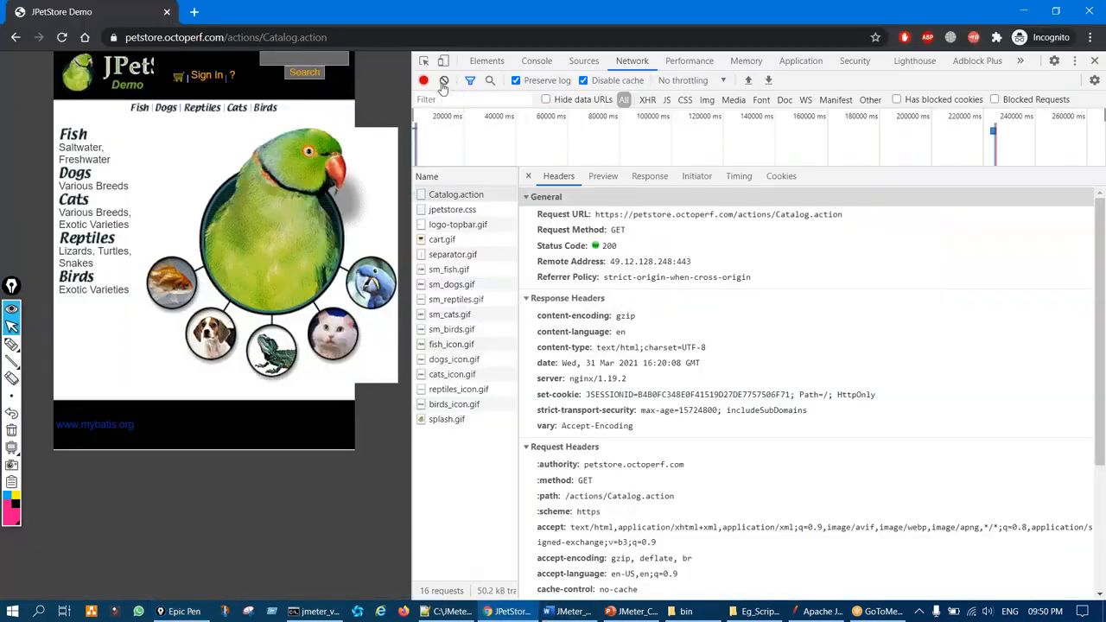
pyautogui.moveTo(417, 143); pyautogui.dragTo(594, 143)
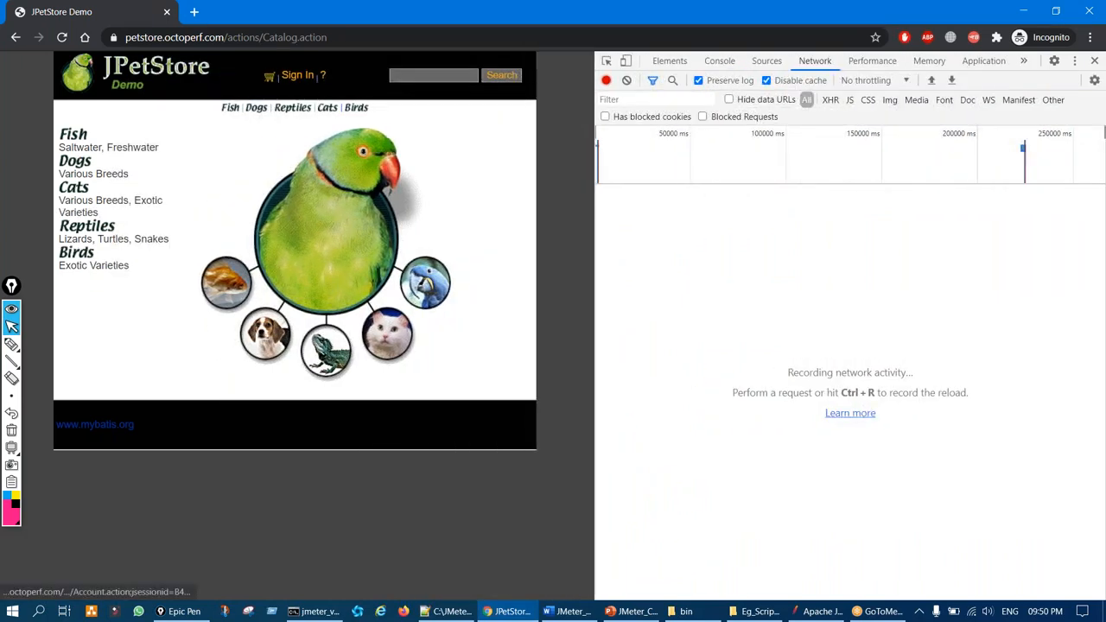
pyautogui.click(297, 75)
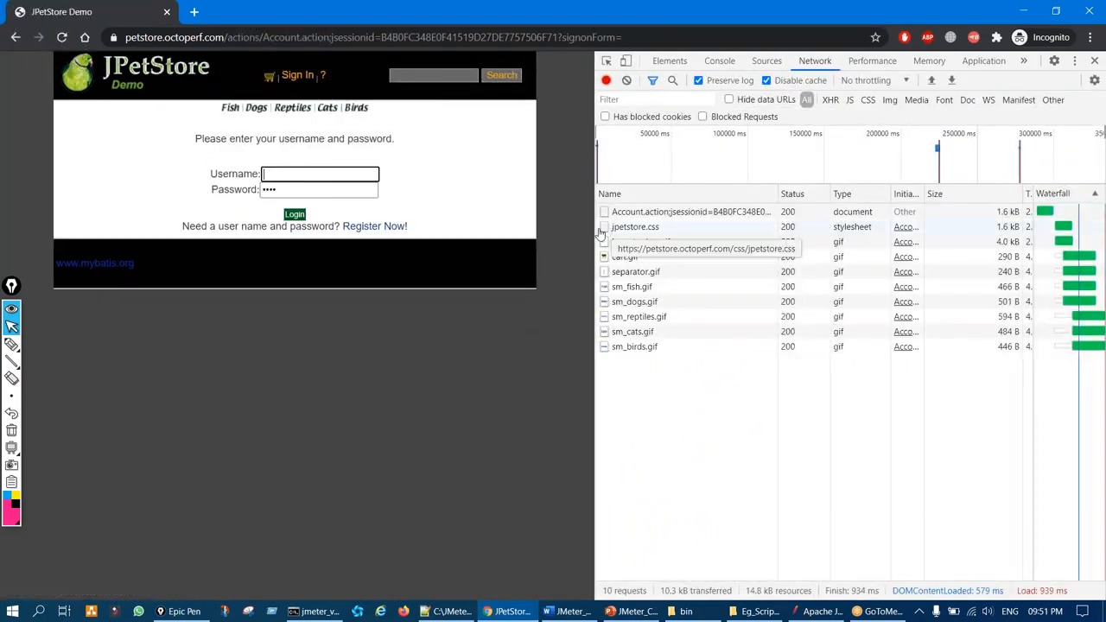
# Copy the Account.action request as a Windows cURL (cmd) command
pyautogui.hotkey('ctrl', 'shift', '3')
pyautogui.moveTo(688, 202); pyautogui.dragTo(686, 204)
pyautogui.hotkey('ctrl', 'shift', '7')
pyautogui.hotkey('ctrl', 'shift', '2')
pyautogui.click(655, 214)
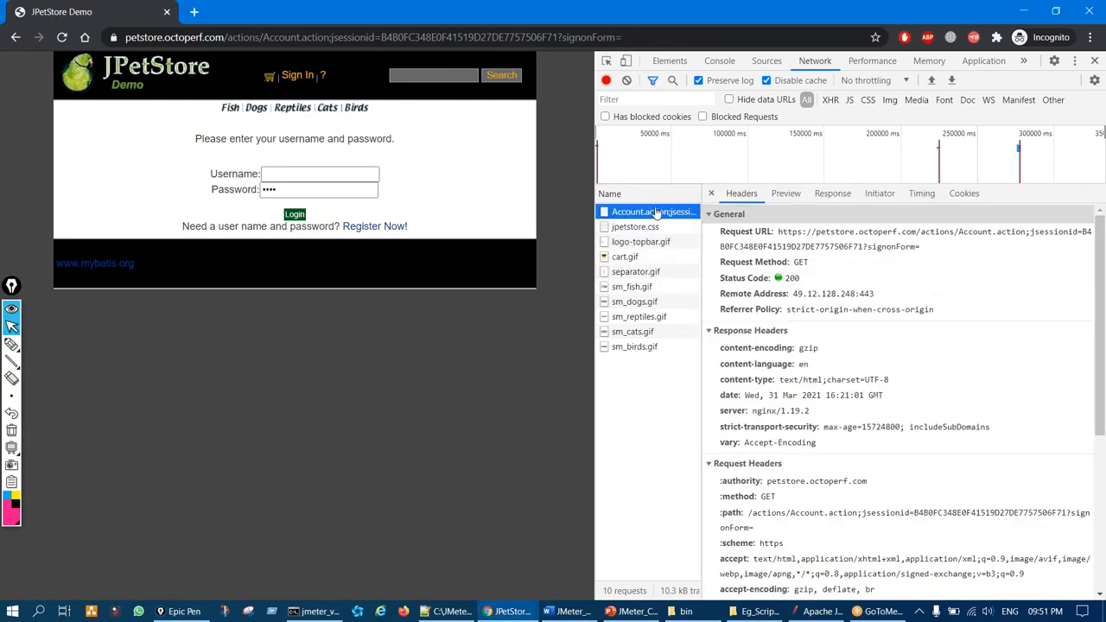
pyautogui.rightClick(657, 214)
pyautogui.moveTo(781, 300)
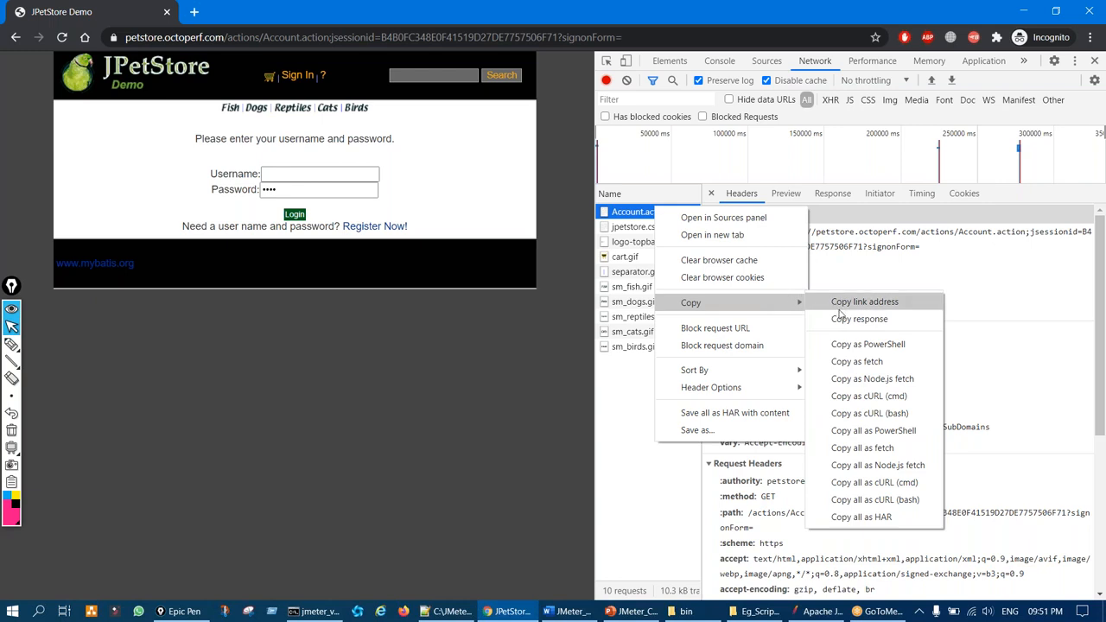
pyautogui.click(870, 403)
# Import the Account.action cURL as a GET to /actions/Account.action?signonForm= under Thread Group
pyautogui.click(821, 611)
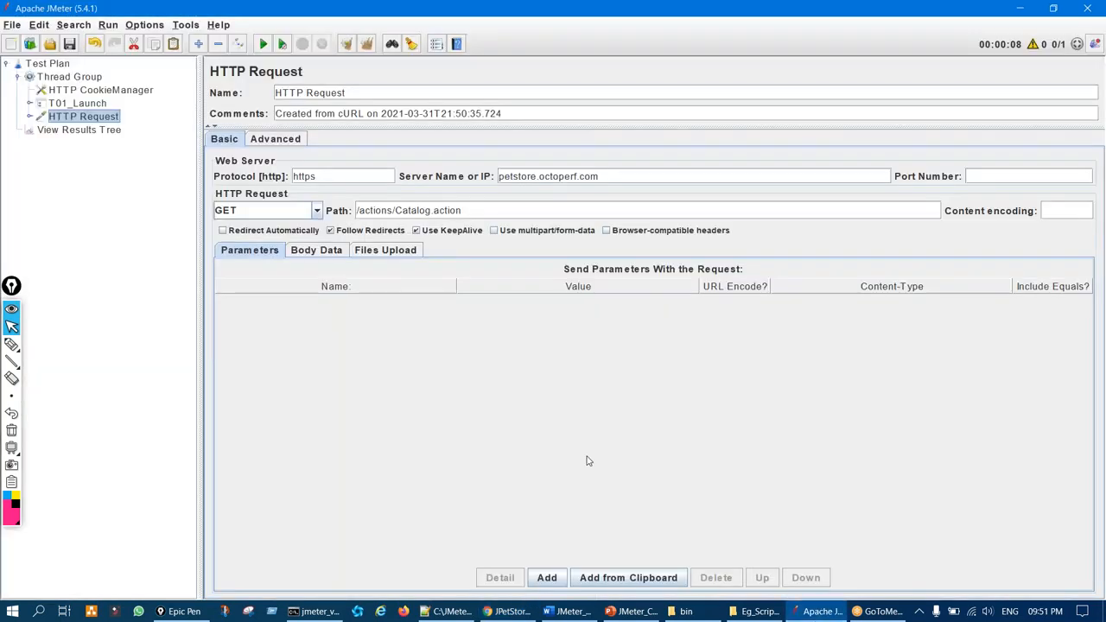
pyautogui.click(186, 24)
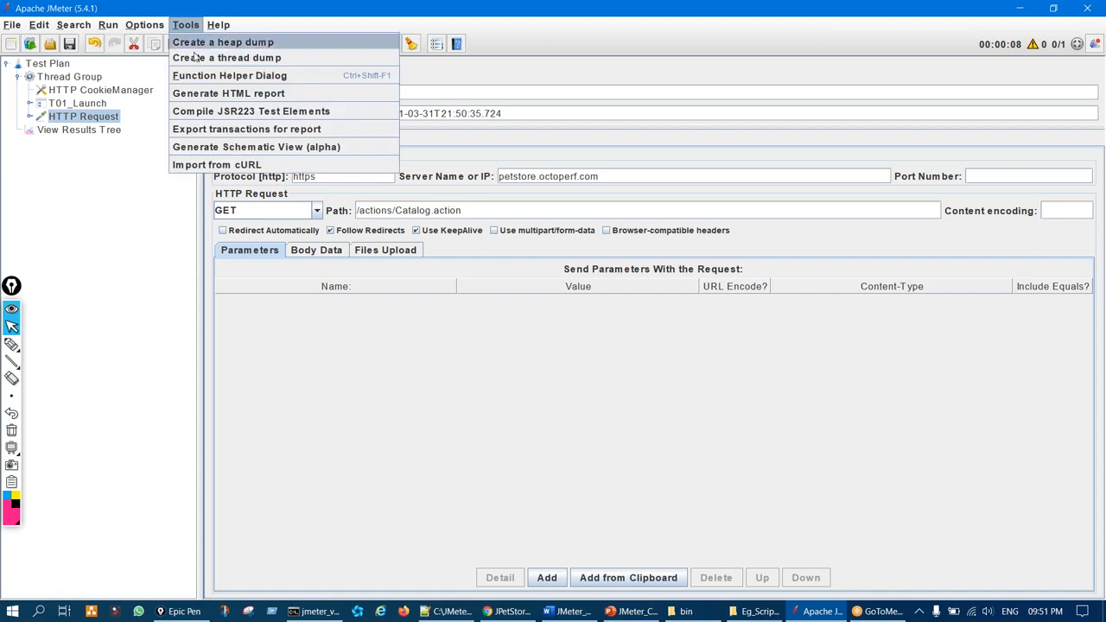
pyautogui.click(245, 164)
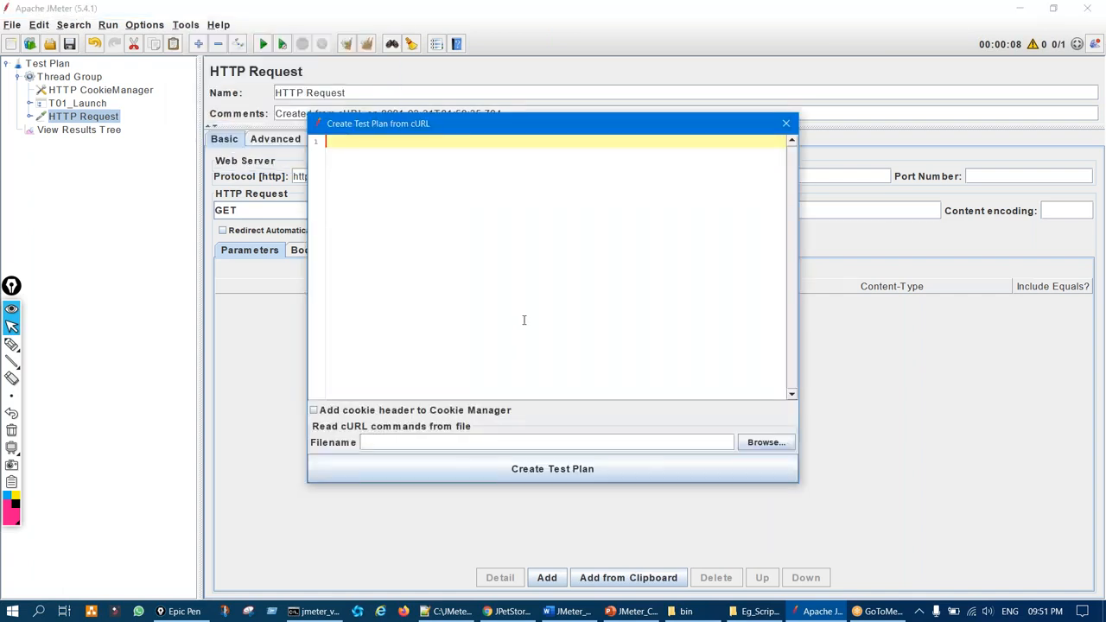
pyautogui.hotkey('ctrl', 'v')
pyautogui.click(523, 470)
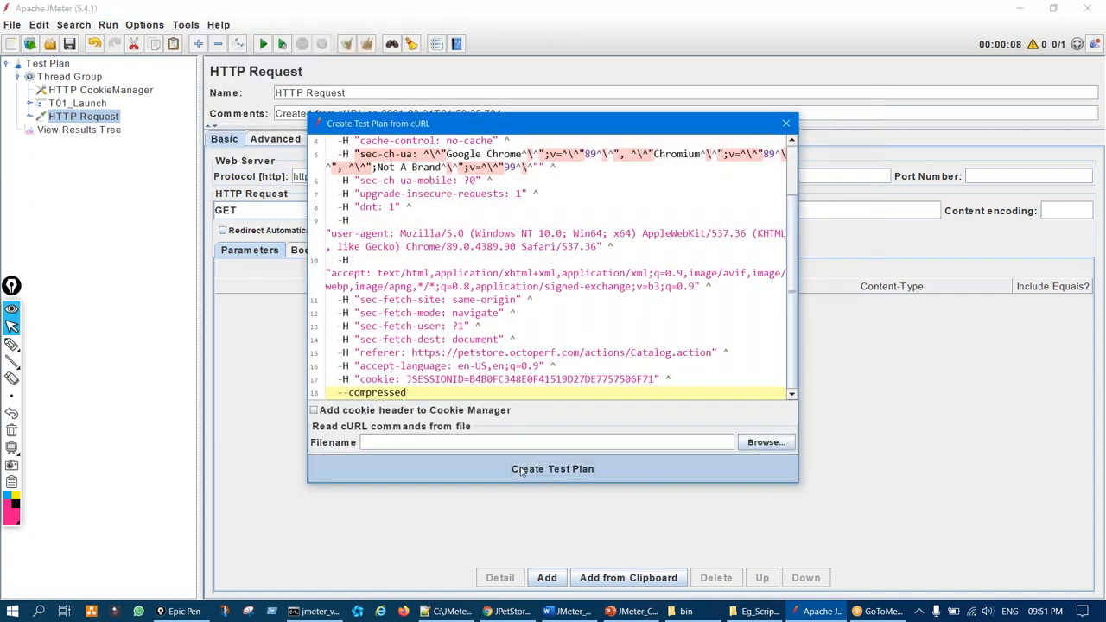
pyautogui.click(786, 124)
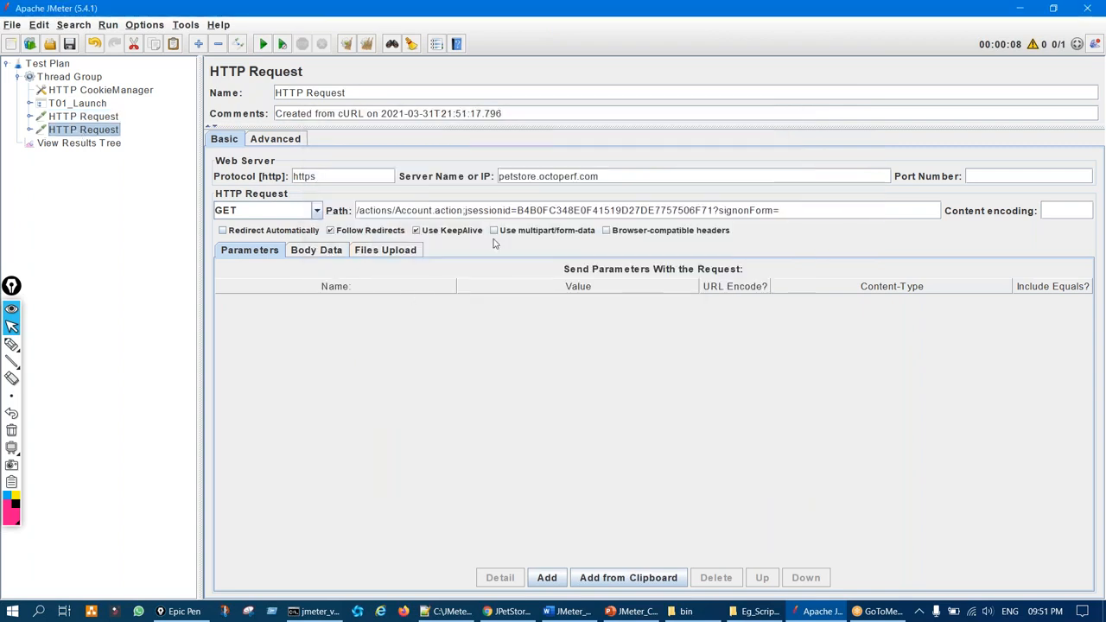
# Highlight the start of the imported request path, then return to Chrome
pyautogui.hotkey('ctrl', 'shift', '3')
pyautogui.moveTo(449, 185)
pyautogui.mouseDown()
pyautogui.moveTo(471, 216)
pyautogui.moveTo(353, 192)
pyautogui.mouseUp()
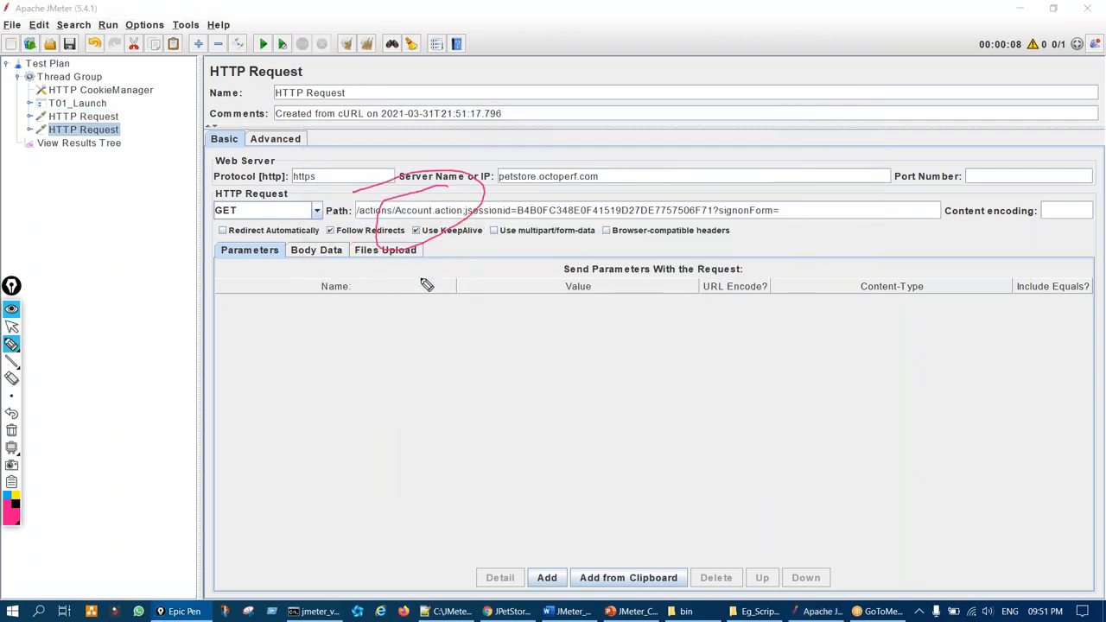
pyautogui.hotkey('ctrl', 'shift', '7')
pyautogui.hotkey('ctrl', 'shift', '2')
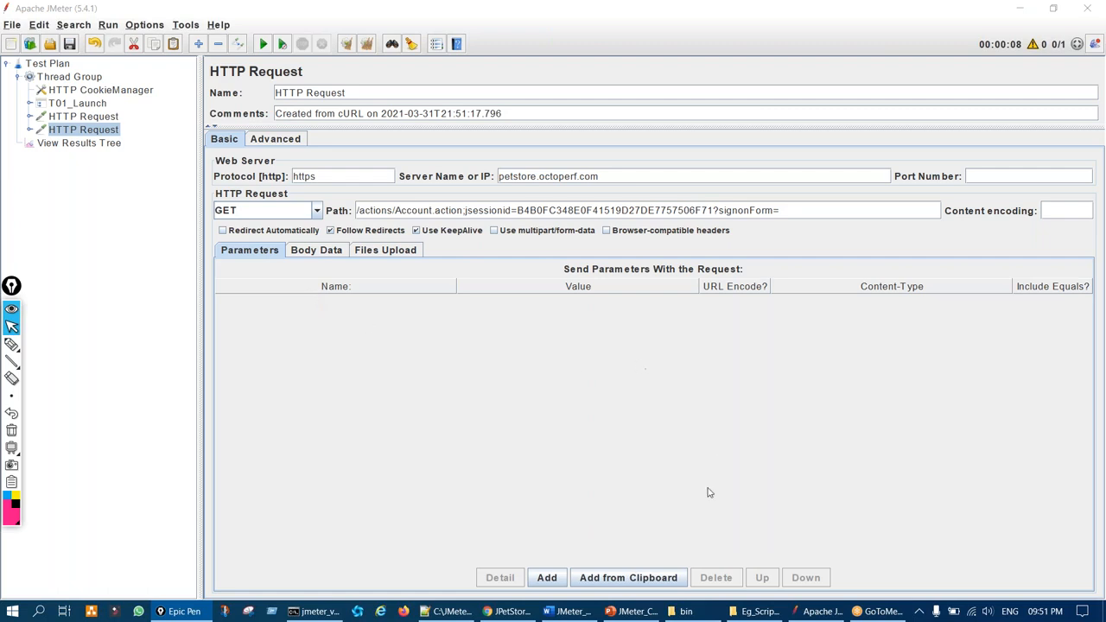
pyautogui.click(508, 611)
# Clear the network log and sign in to JPetStore with username and password
pyautogui.scroll(-6, 834, 373)
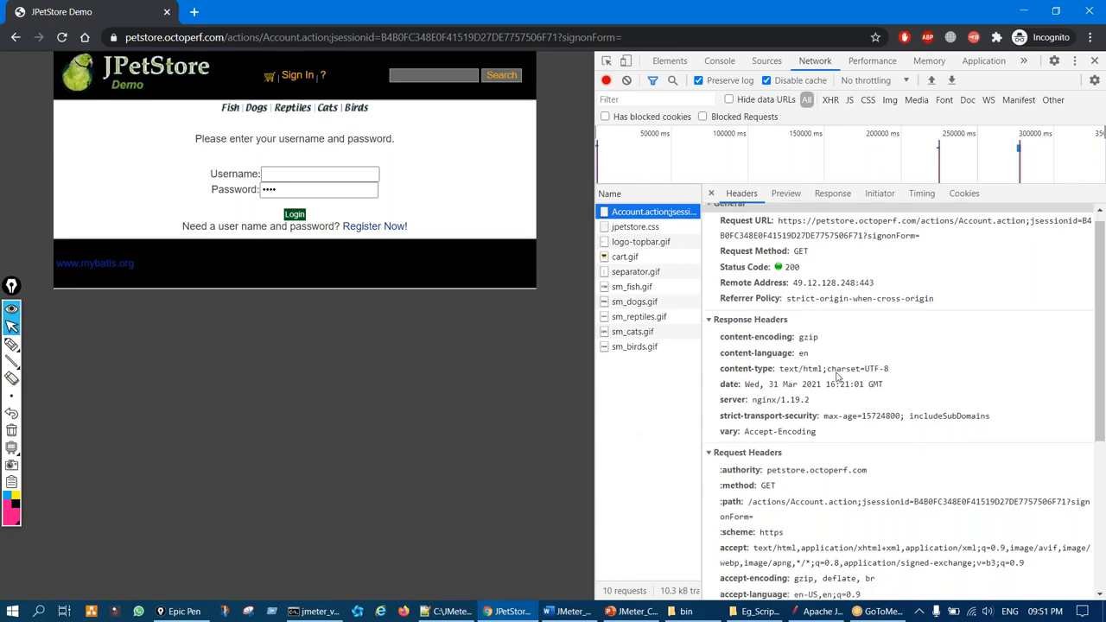
pyautogui.scroll(5, 838, 376)
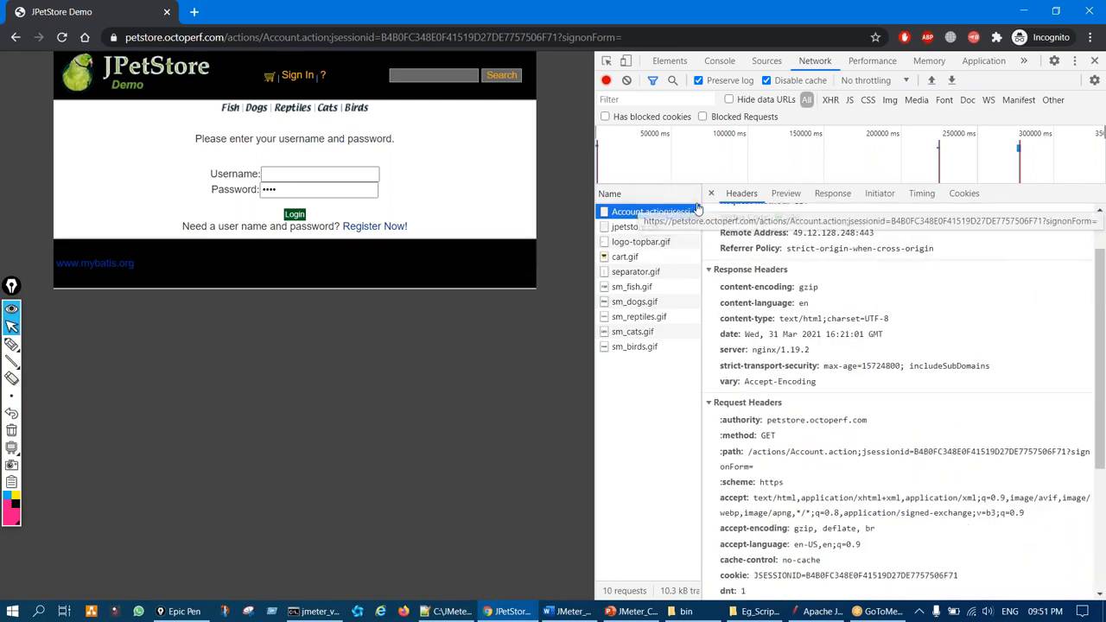
pyautogui.click(627, 81)
pyautogui.click(296, 169)
pyautogui.press('Tab')
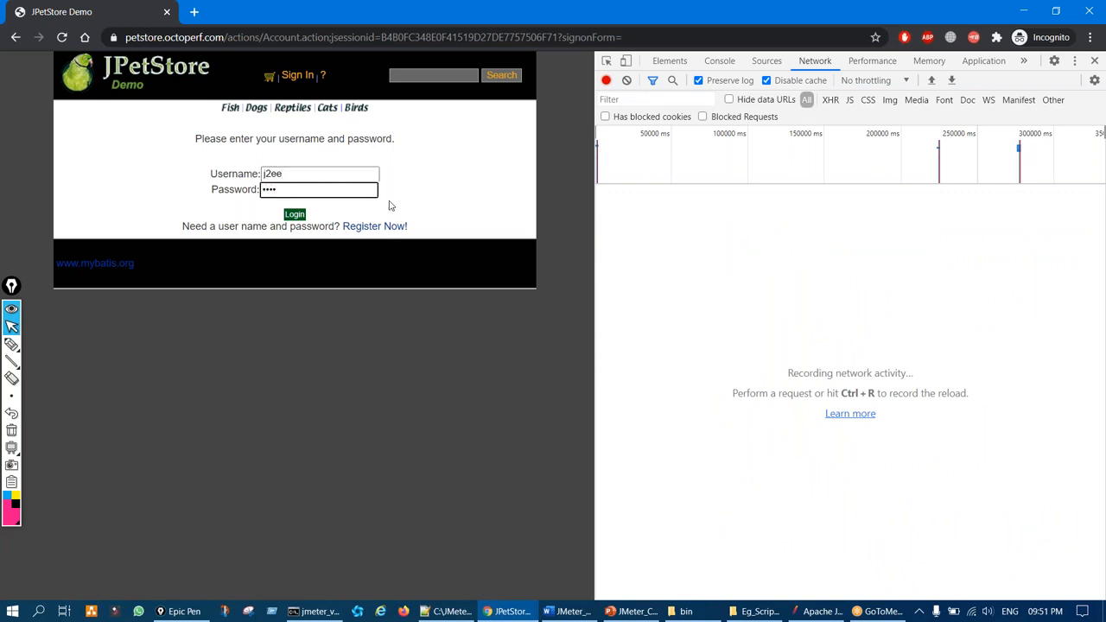
pyautogui.click(294, 214)
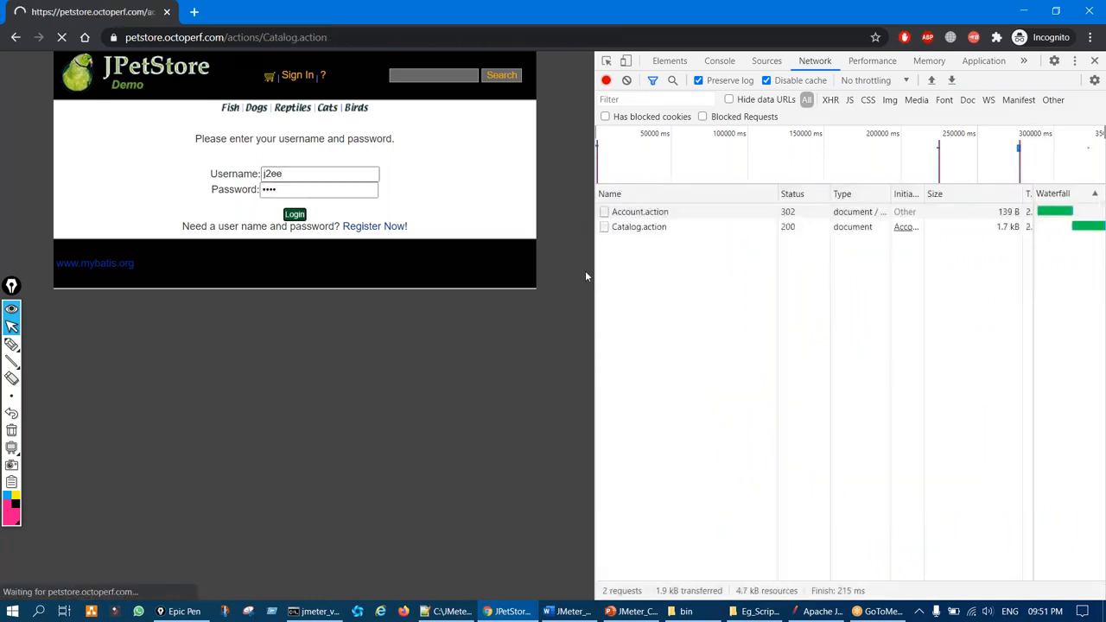
# Copy the Account.action login POST as a cURL command
pyautogui.moveTo(595, 278); pyautogui.dragTo(356, 225)
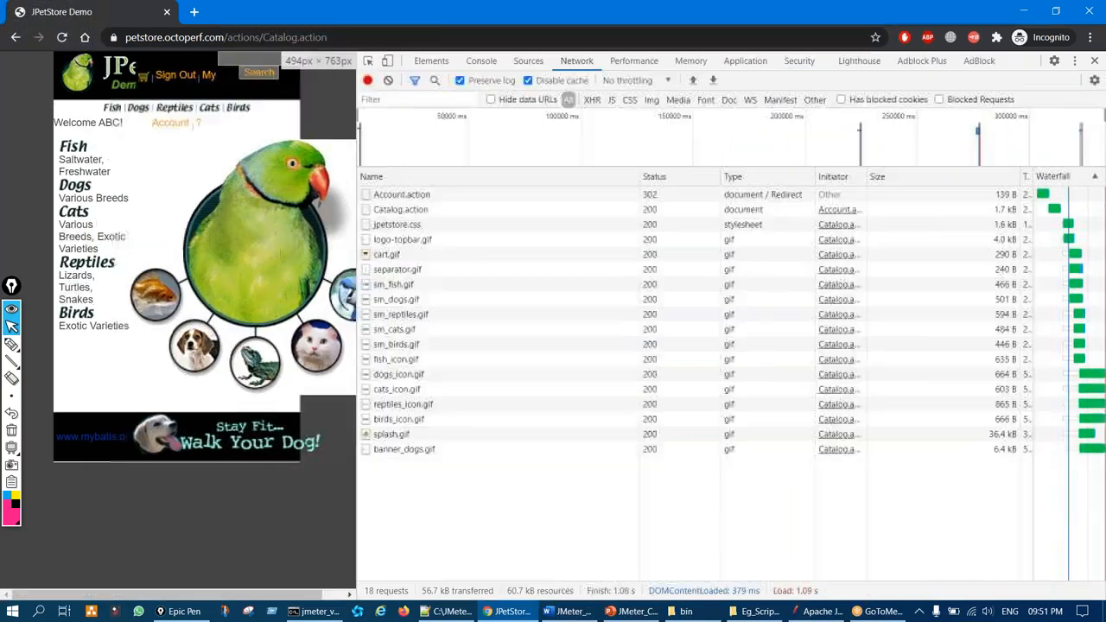
pyautogui.moveTo(419, 182)
pyautogui.mouseDown()
pyautogui.moveTo(402, 211)
pyautogui.moveTo(418, 181)
pyautogui.mouseUp()
pyautogui.hotkey('ctrl', 'shift', '7')
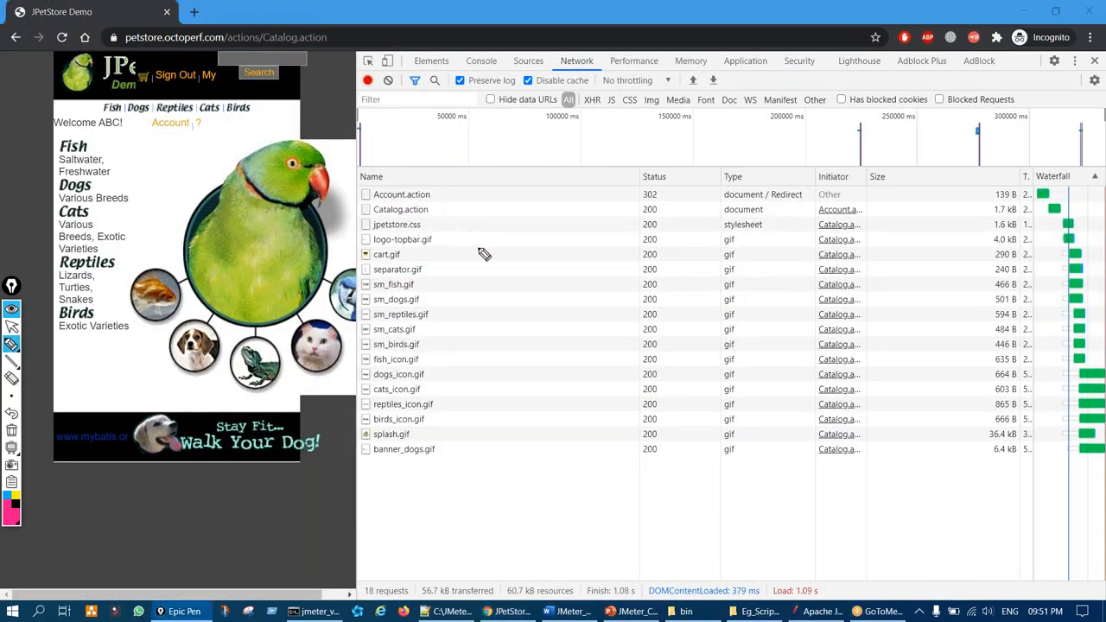
pyautogui.hotkey('ctrl', 'shift', '2')
pyautogui.click(407, 198)
pyautogui.rightClick(406, 198)
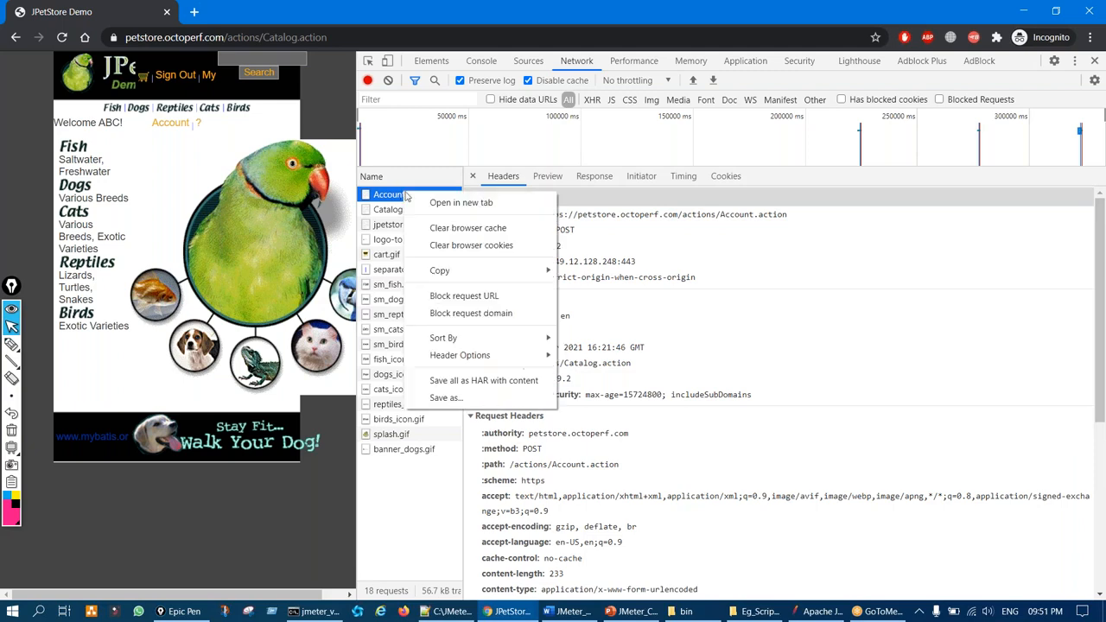
pyautogui.moveTo(488, 270)
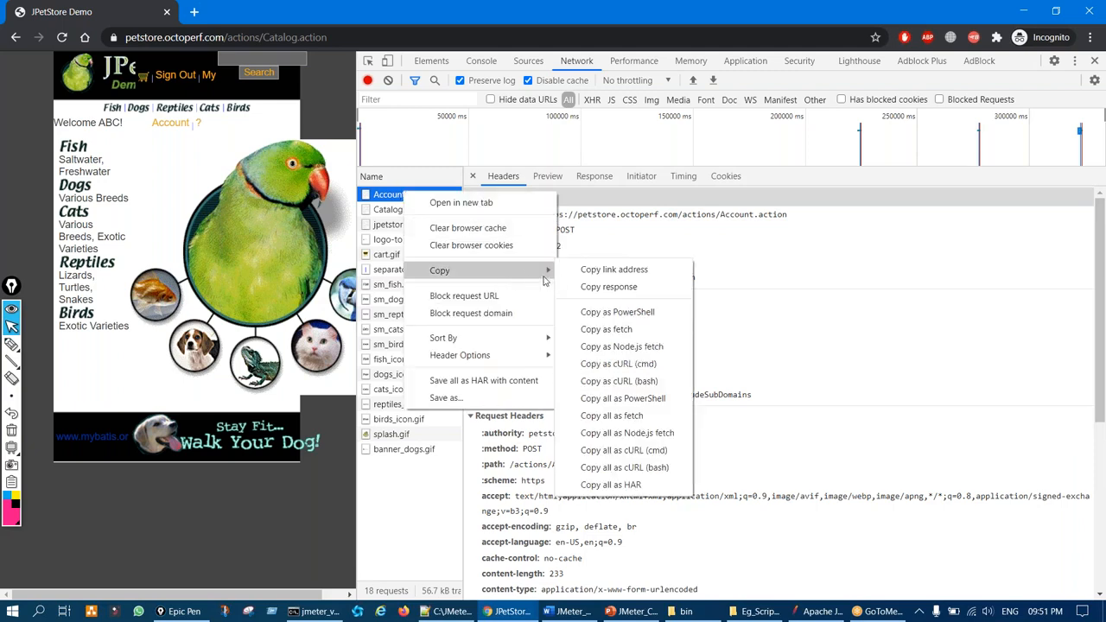
pyautogui.click(625, 367)
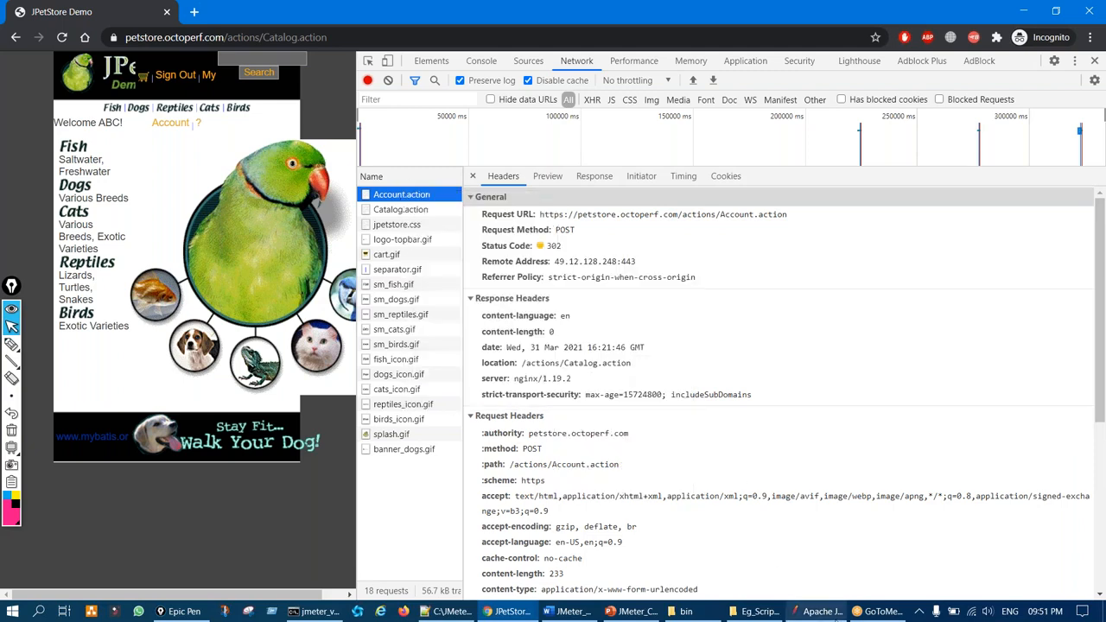
# Open JMeter's Import from cURL dialog
pyautogui.click(816, 612)
pyautogui.click(186, 26)
pyautogui.click(248, 167)
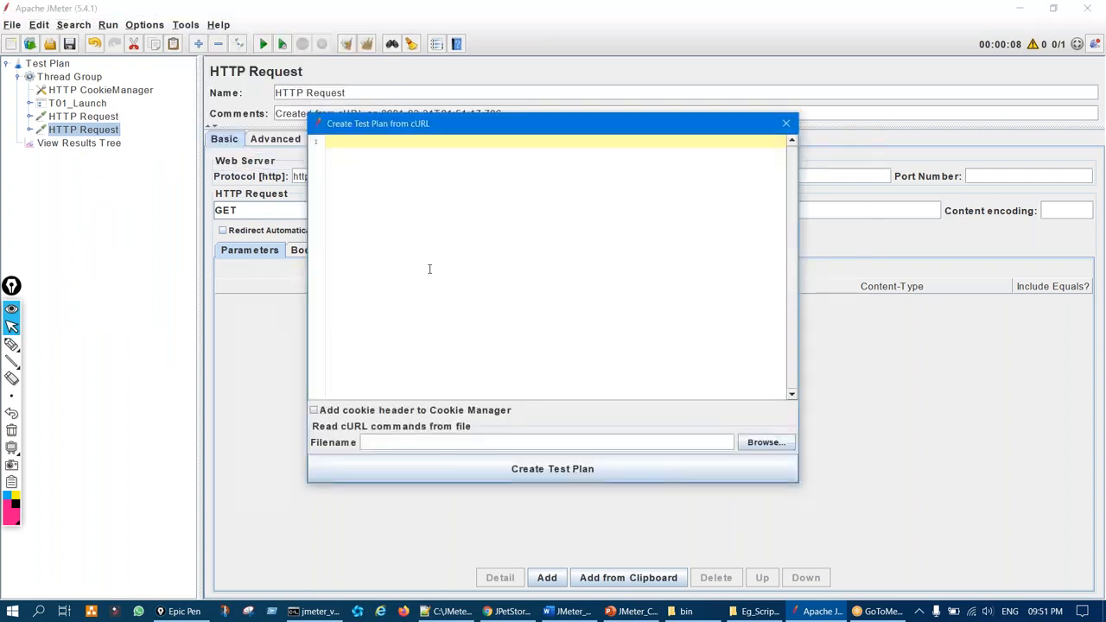
# Create the Account.action login POST request from the pasted cURL
pyautogui.hotkey('ctrl', 'v')
pyautogui.click(535, 468)
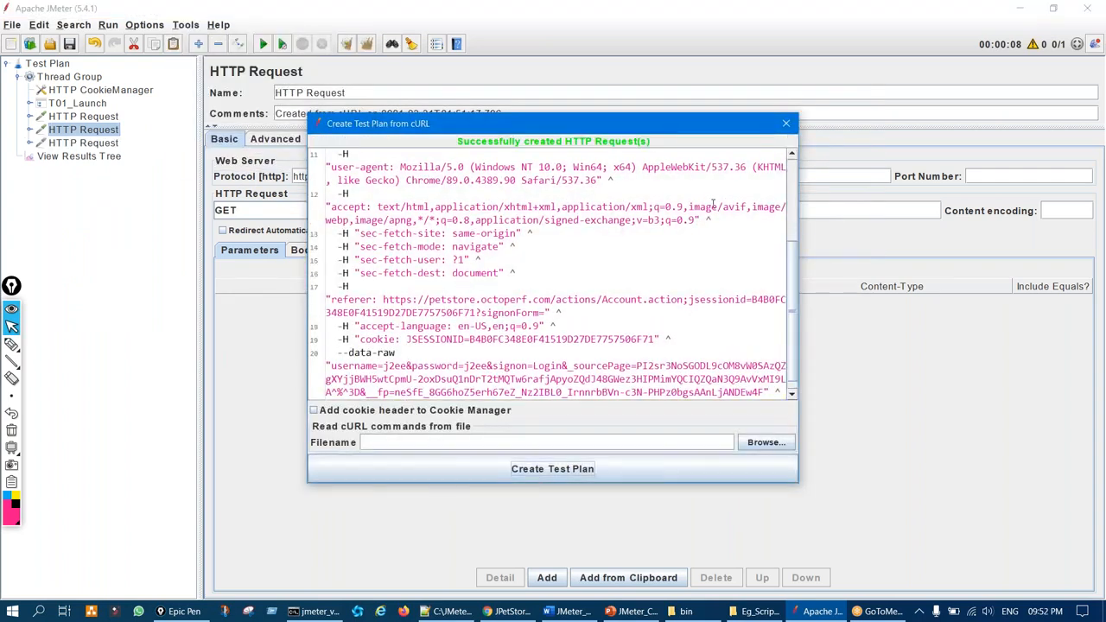
pyautogui.click(786, 123)
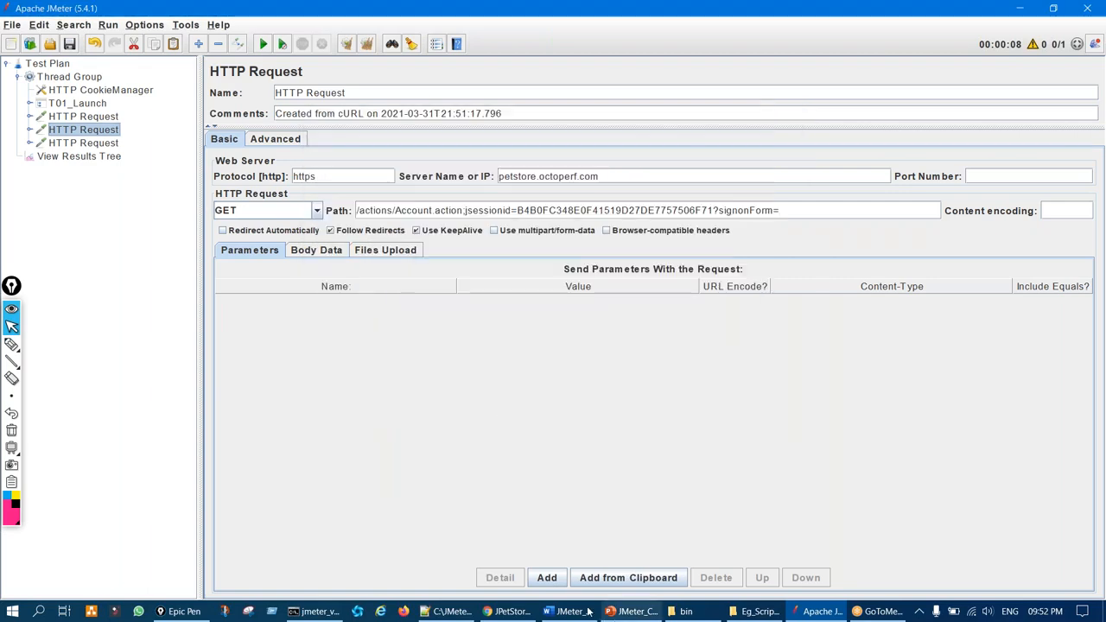
# Copy the Catalog.action request as a cURL command in DevTools
pyautogui.click(510, 611)
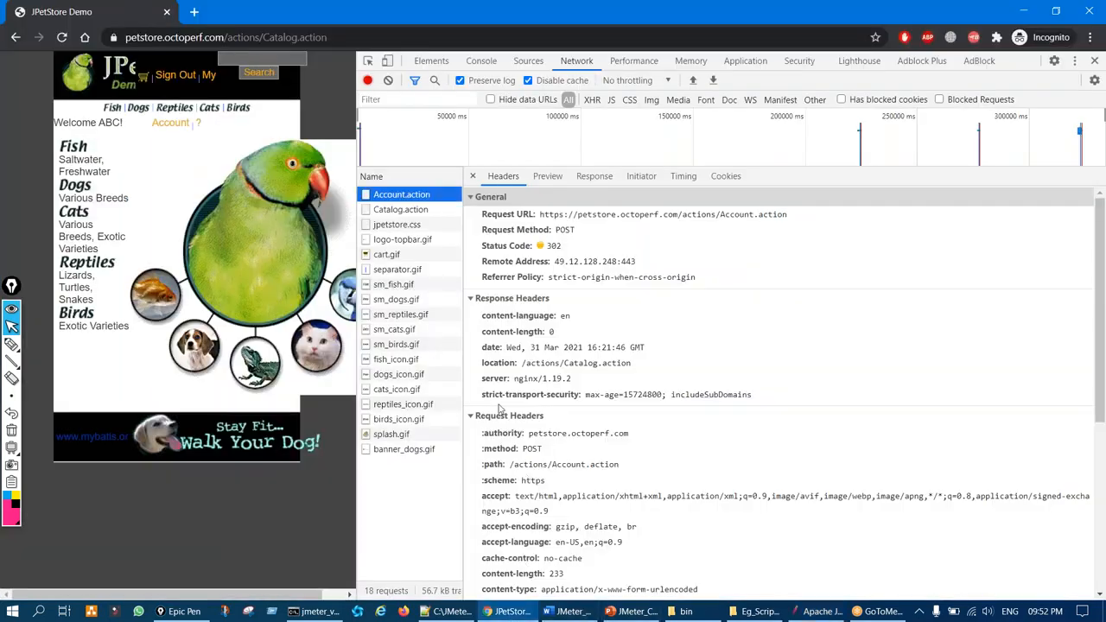
pyautogui.click(417, 210)
pyautogui.rightClick(417, 210)
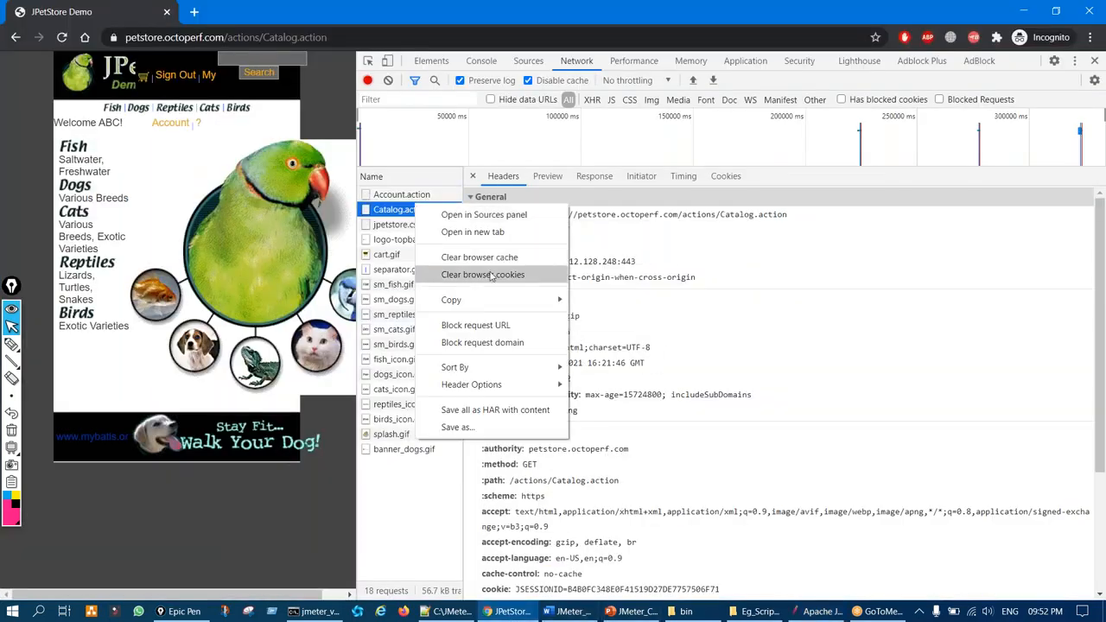
pyautogui.moveTo(519, 300)
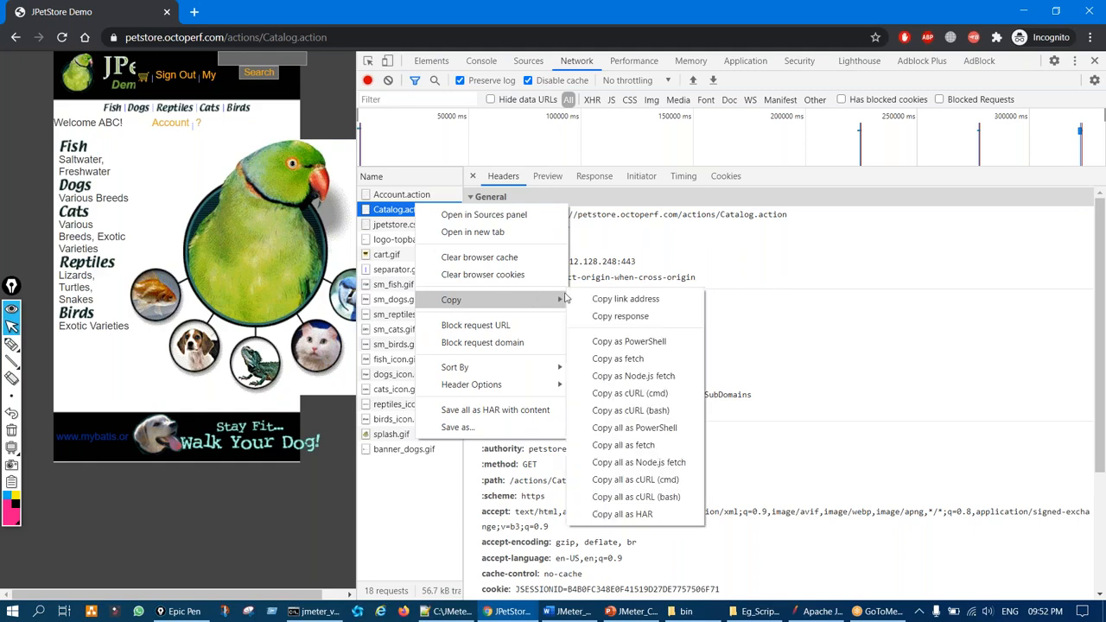
pyautogui.click(627, 395)
# Import the Catalog.action cURL as a new GET HTTP Request under Thread Group
pyautogui.click(817, 611)
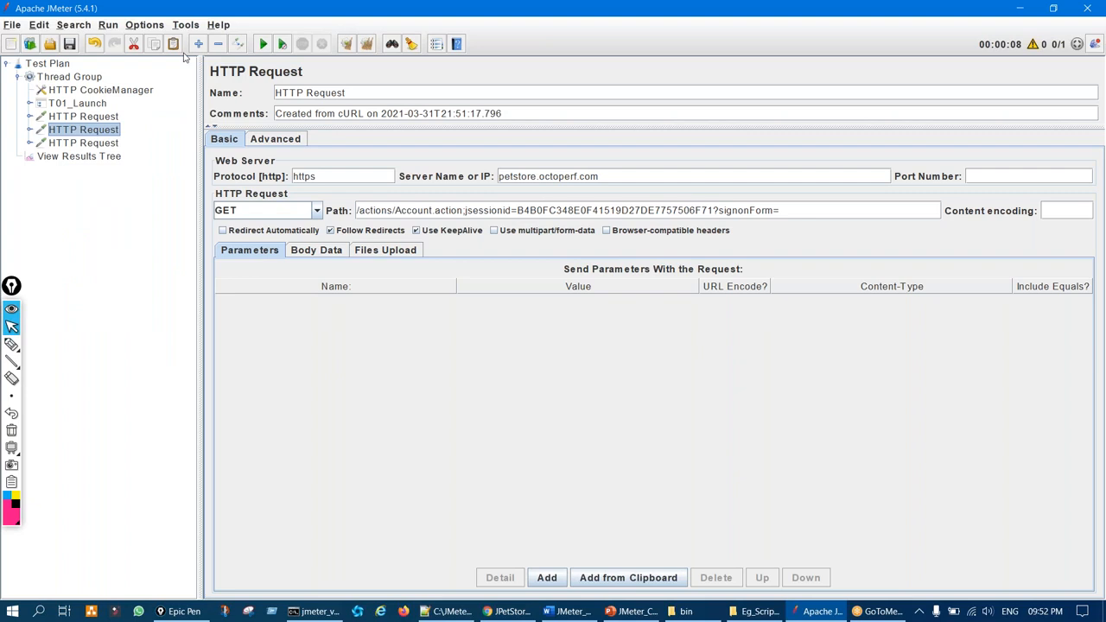
pyautogui.click(188, 27)
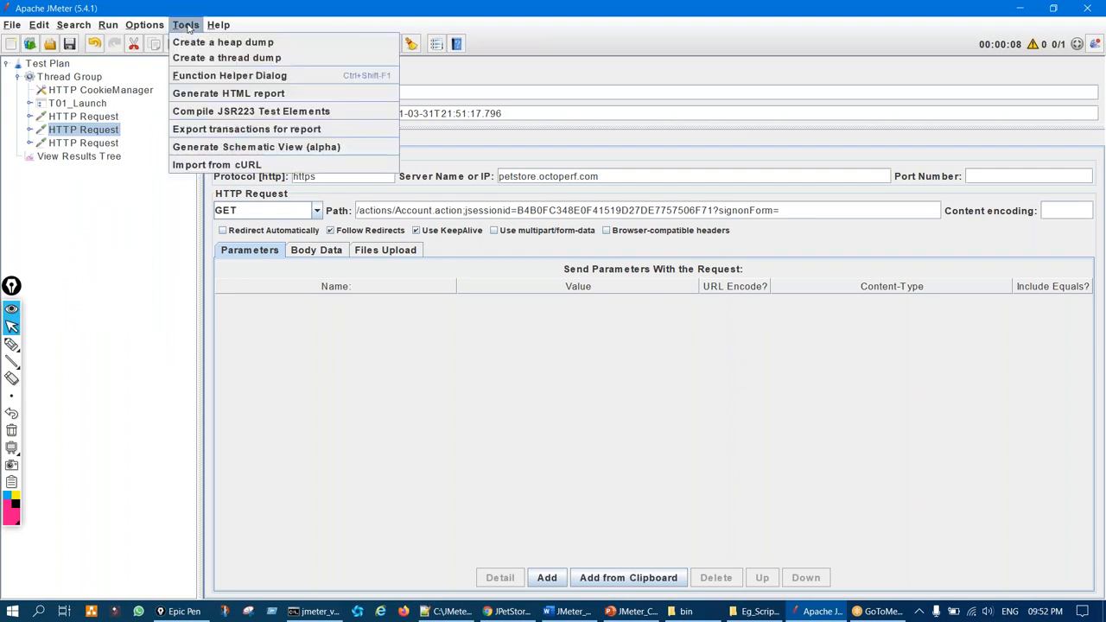
pyautogui.click(202, 166)
pyautogui.hotkey('ctrl', 'v')
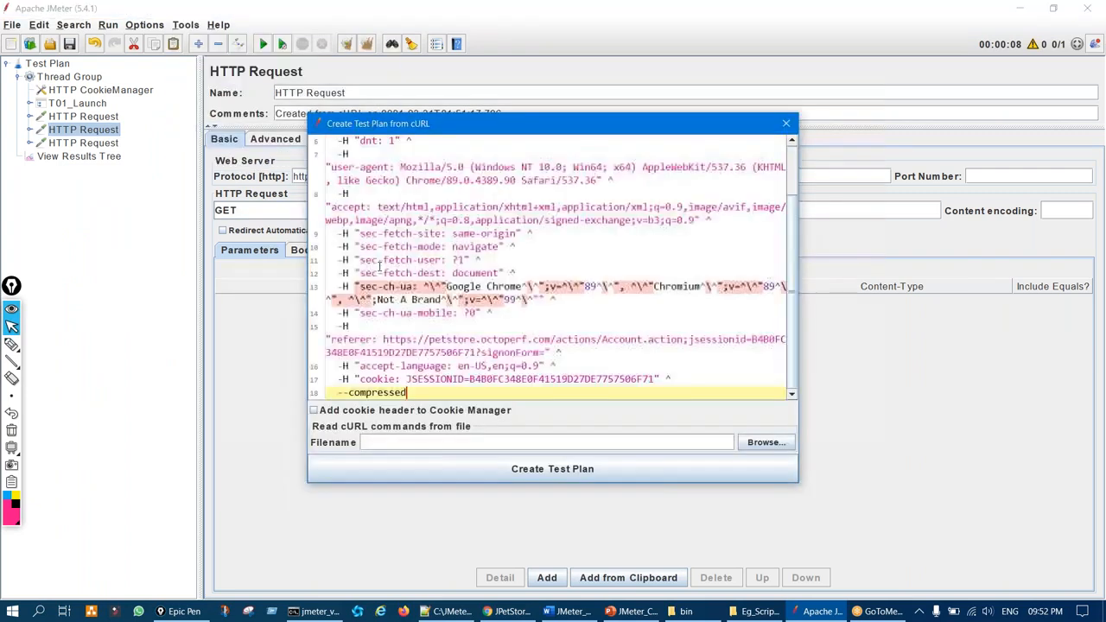
pyautogui.click(424, 480)
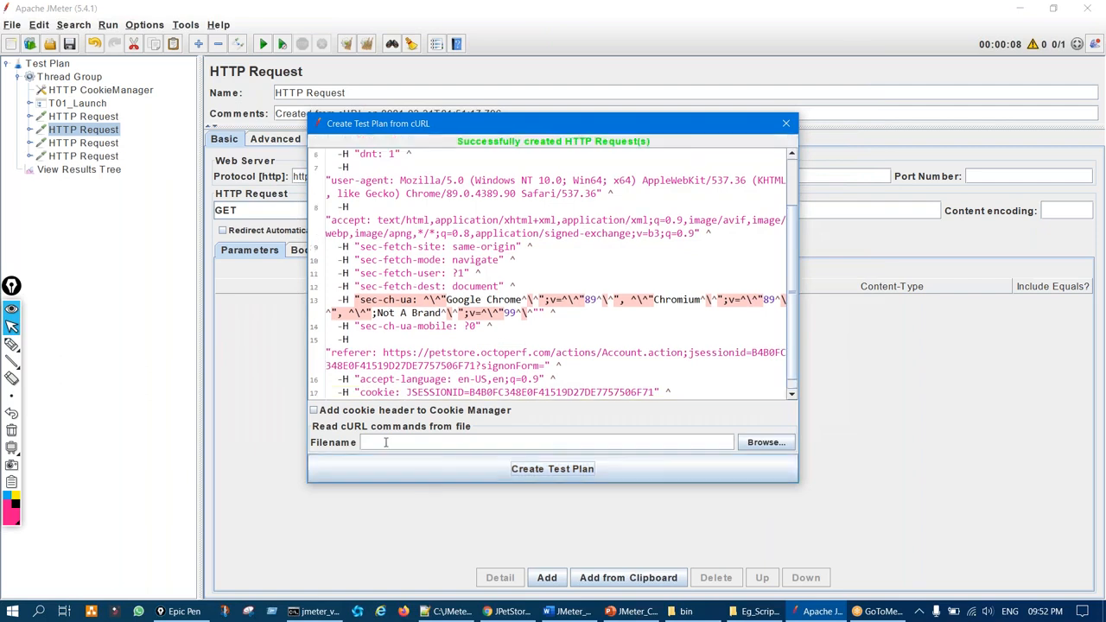
pyautogui.click(786, 126)
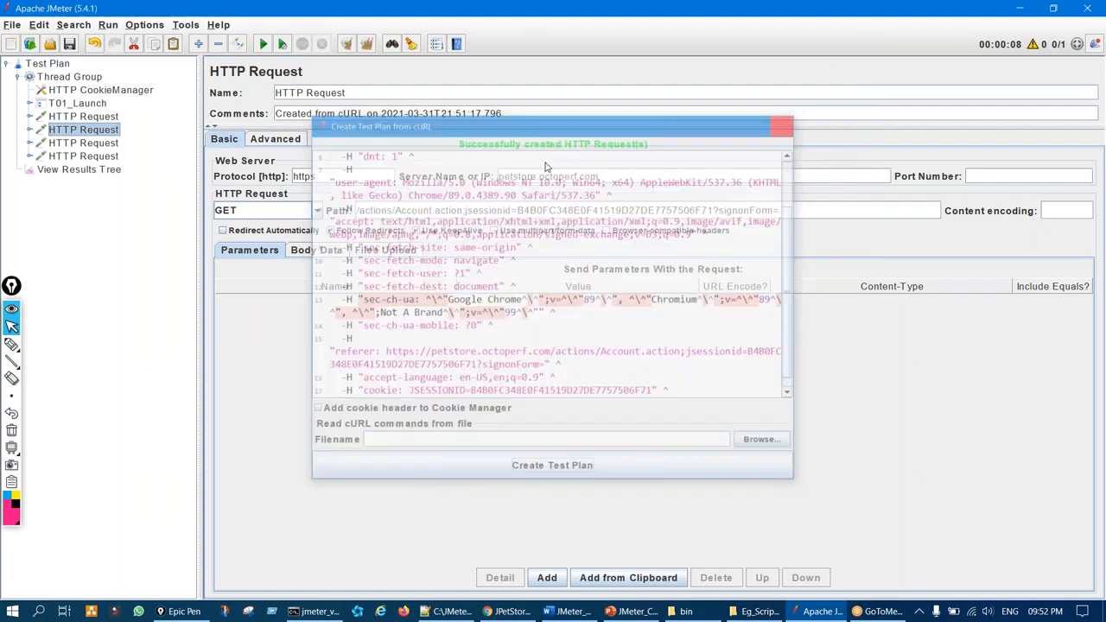
pyautogui.click(118, 144)
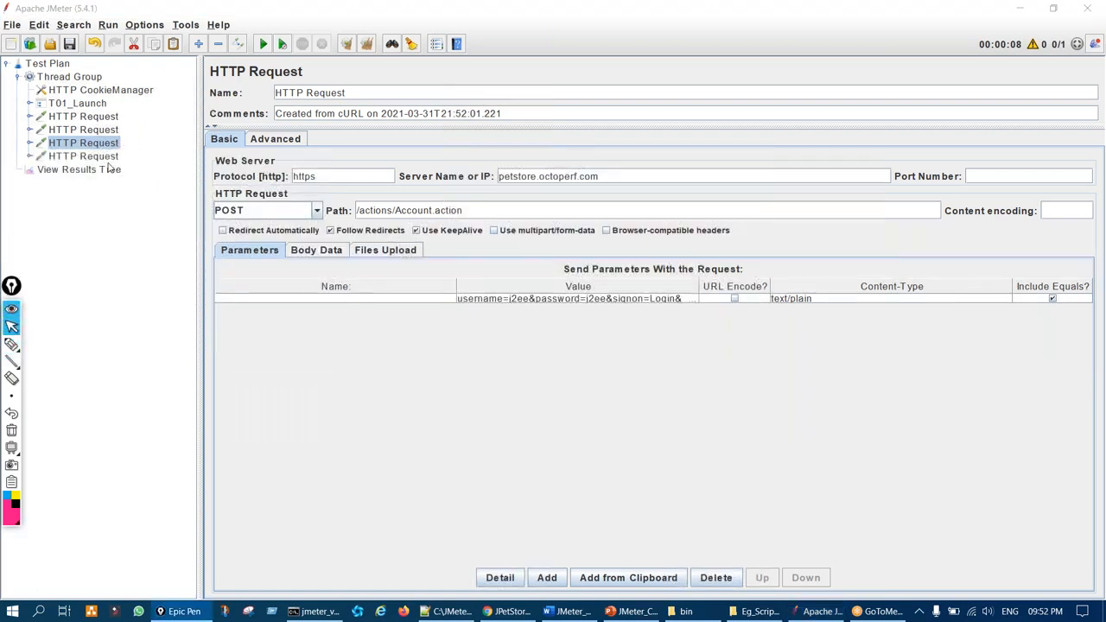
# Untick Follow Redirects on the Account.action POST request
pyautogui.click(111, 158)
pyautogui.hotkey('ctrl', 'shift', '3')
pyautogui.moveTo(169, 135)
pyautogui.mouseDown()
pyautogui.moveTo(133, 156)
pyautogui.moveTo(153, 158)
pyautogui.mouseUp()
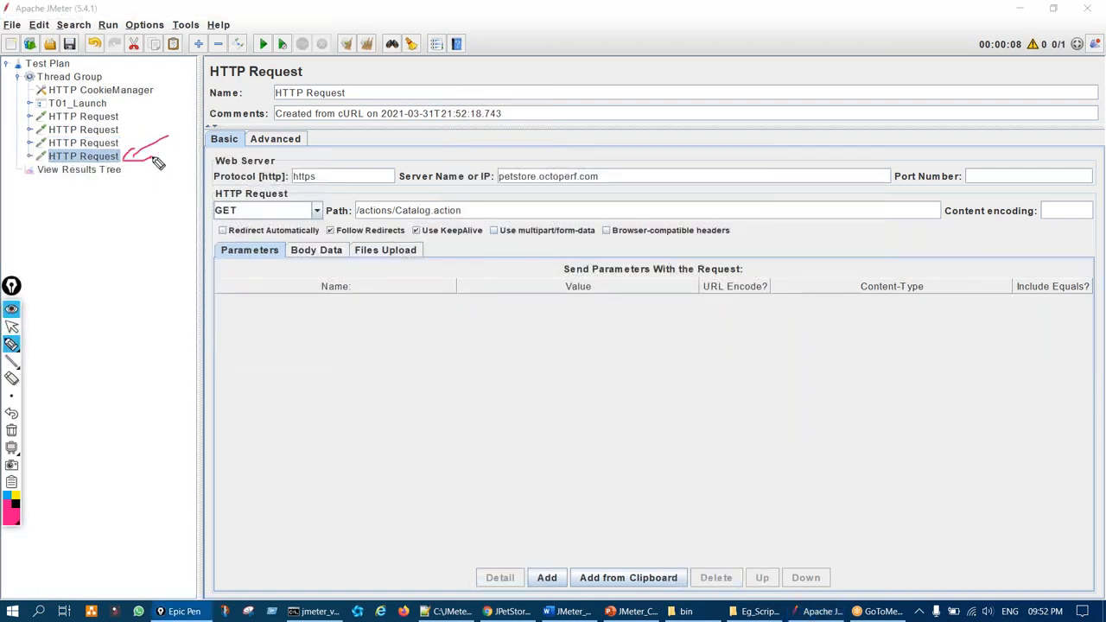
pyautogui.hotkey('ctrl', 'shift', '1')
pyautogui.click(111, 145)
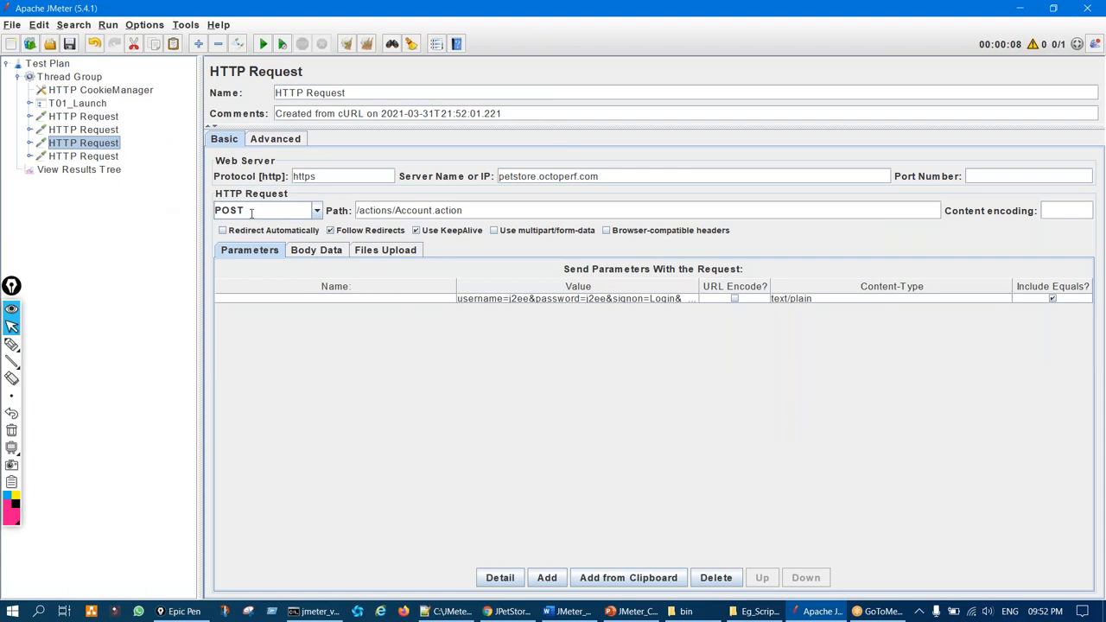
pyautogui.hotkey('ctrl', 'shift', '3')
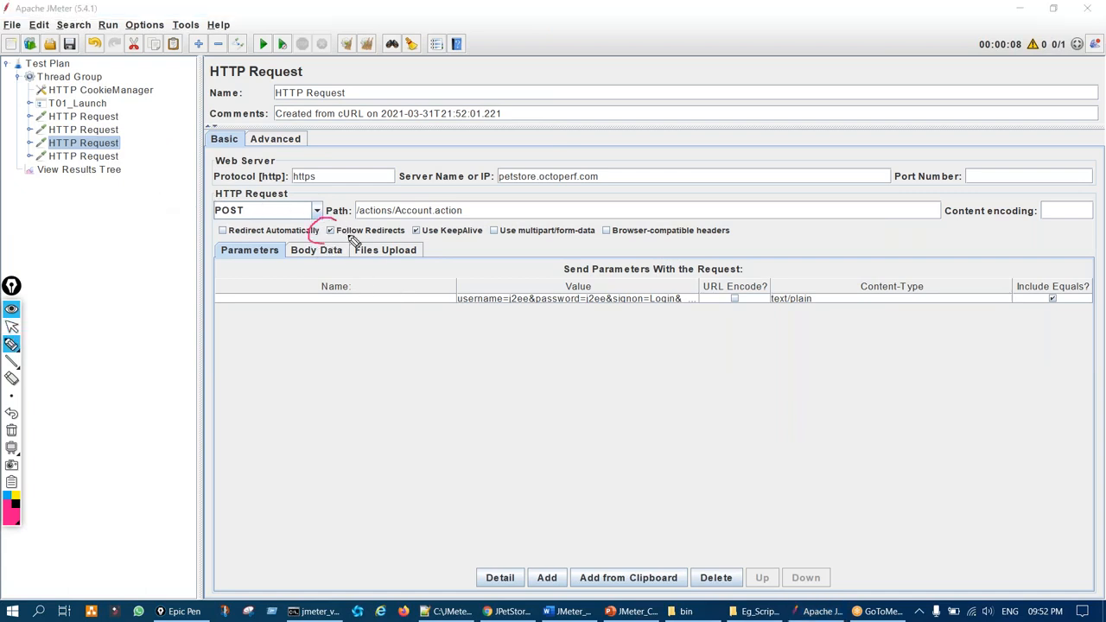
pyautogui.hotkey('ctrl', 'shift', '1')
pyautogui.click(111, 145)
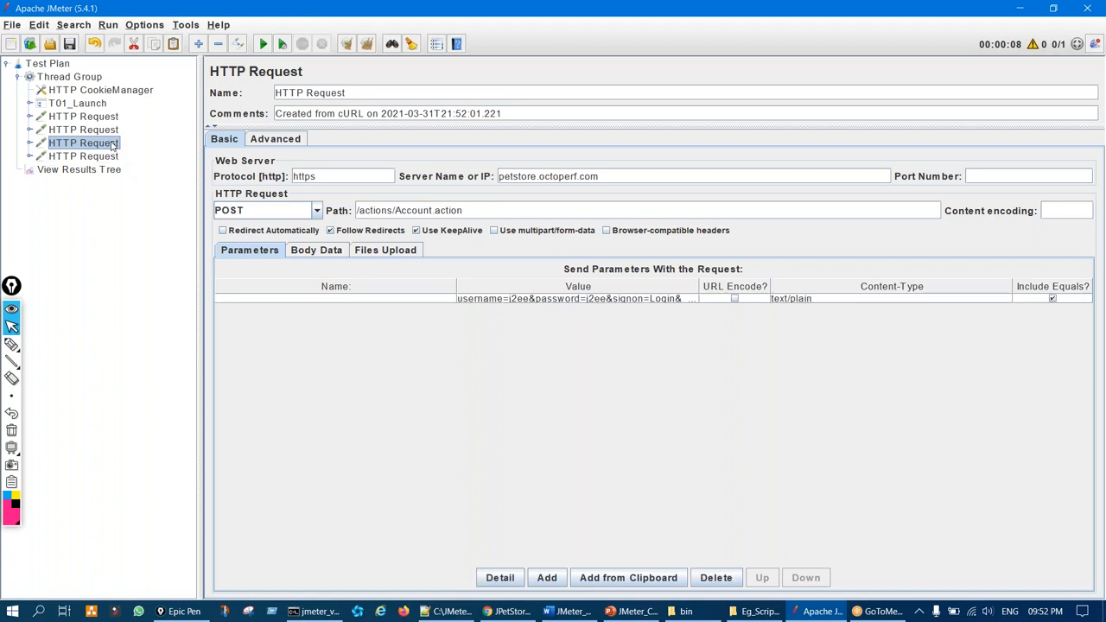
pyautogui.click(332, 235)
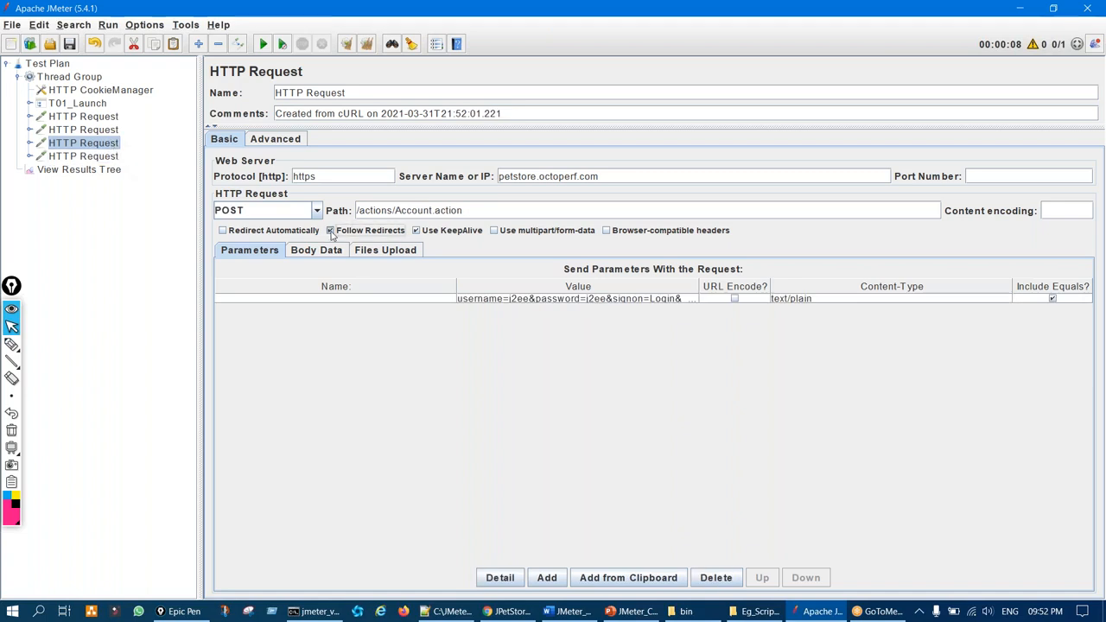
# Compare the redirect setting with the Catalog.action GET and highlight the Account.action request
pyautogui.click(119, 157)
pyautogui.hotkey('ctrl', 'shift', '3')
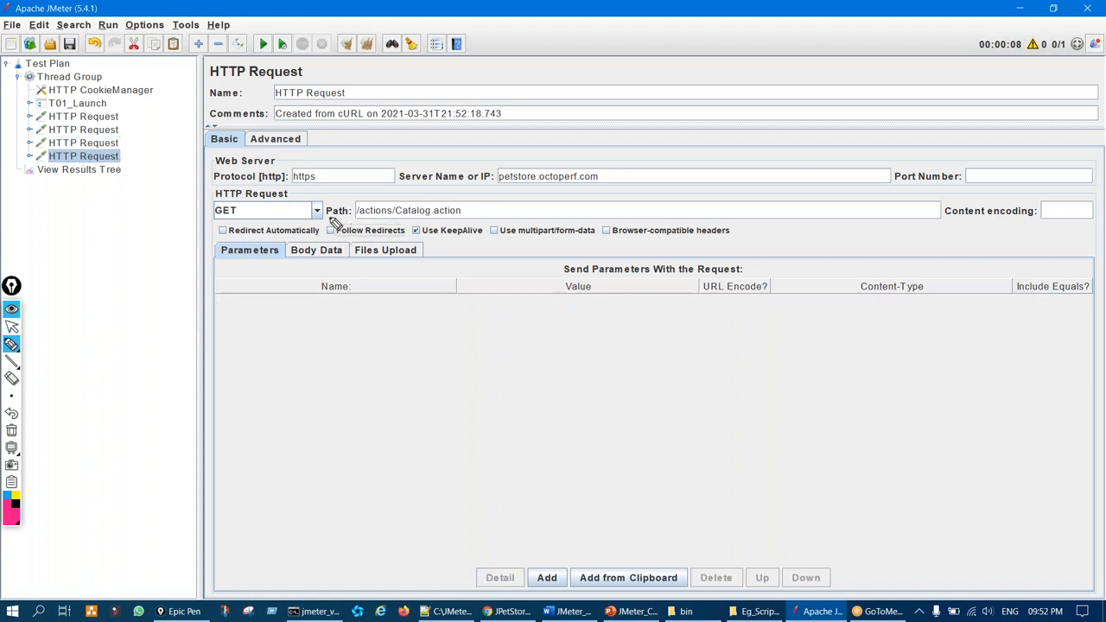
pyautogui.moveTo(331, 218); pyautogui.dragTo(338, 226)
pyautogui.hotkey('ctrl', 'shift', '7')
pyautogui.hotkey('ctrl', 'shift', '2')
pyautogui.click(86, 144)
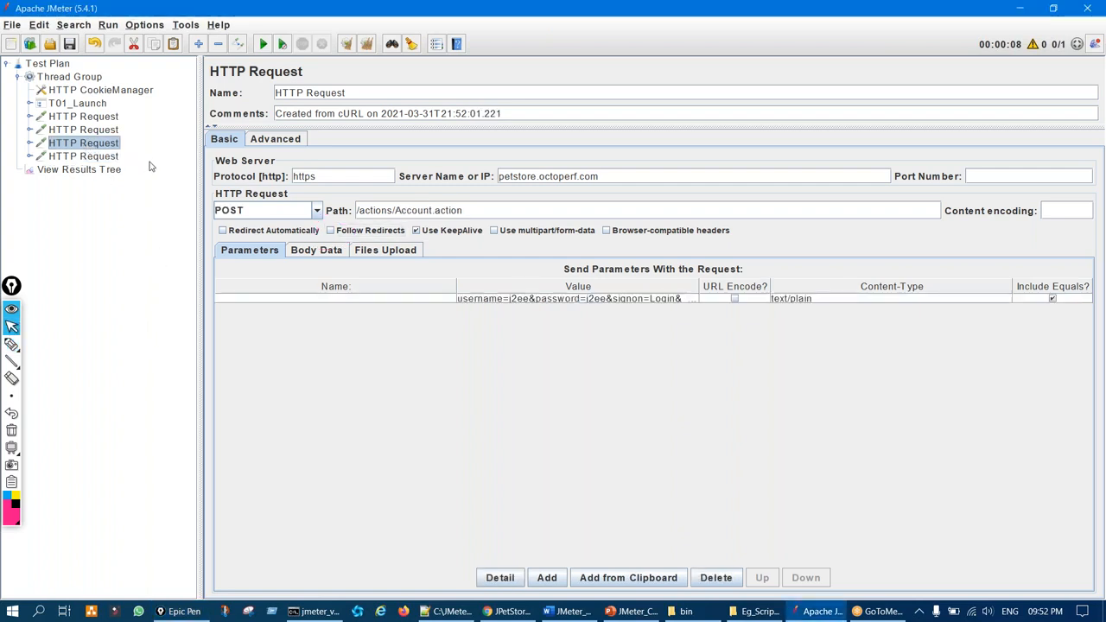
pyautogui.hotkey('ctrl', 'shift', '3')
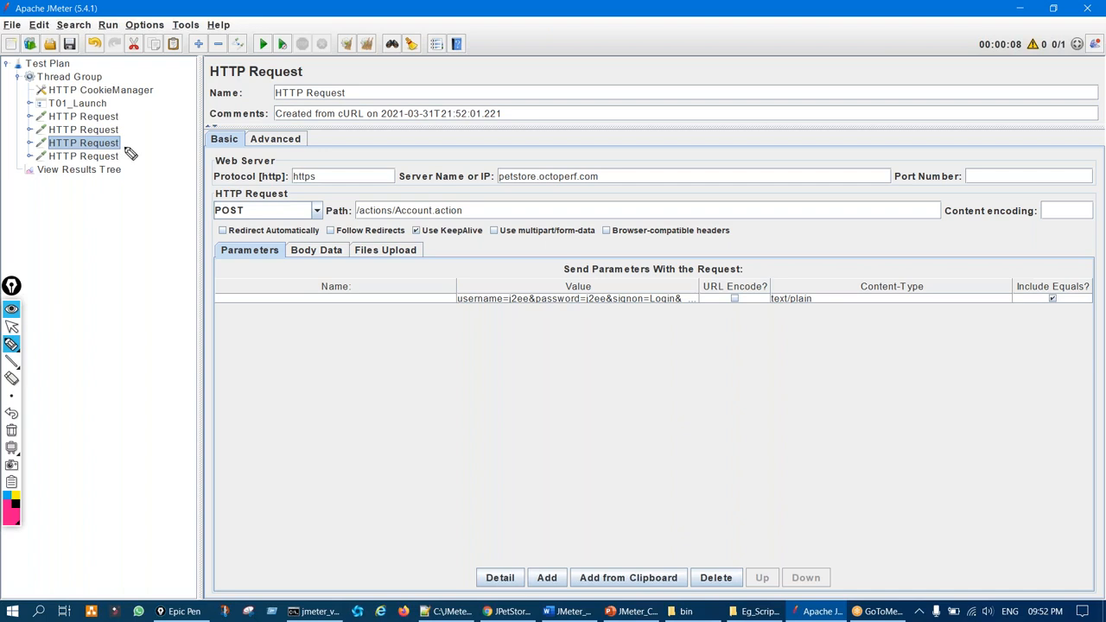
pyautogui.moveTo(119, 143)
pyautogui.mouseDown()
pyautogui.moveTo(109, 164)
pyautogui.moveTo(114, 142)
pyautogui.moveTo(152, 151)
pyautogui.mouseUp()
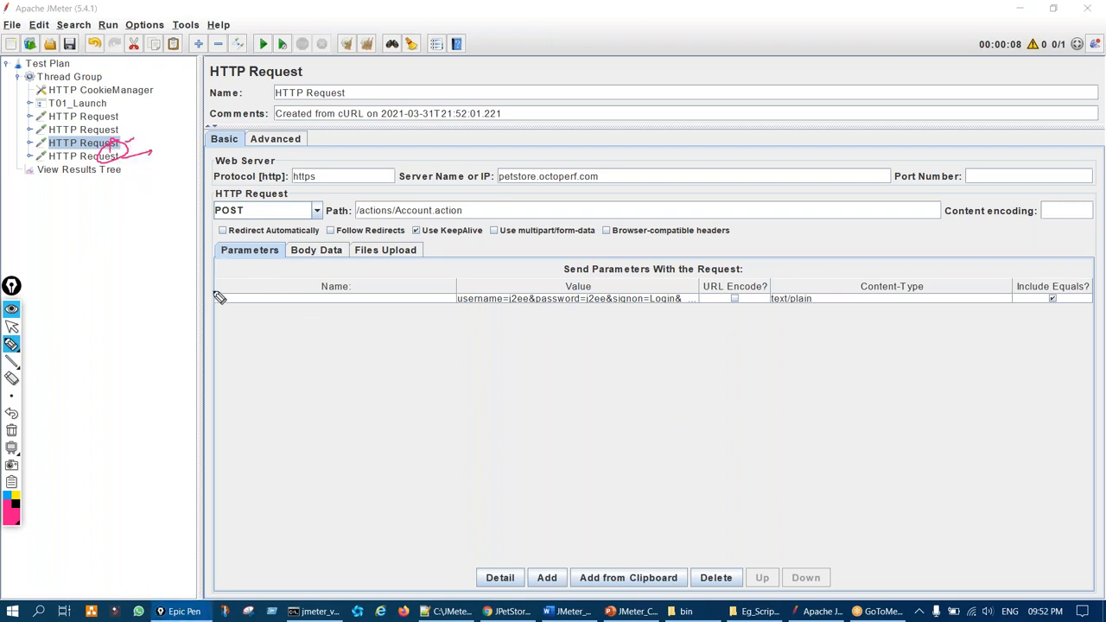
pyautogui.hotkey('ctrl', 'shift', '7')
pyautogui.hotkey('ctrl', 'shift', '2')
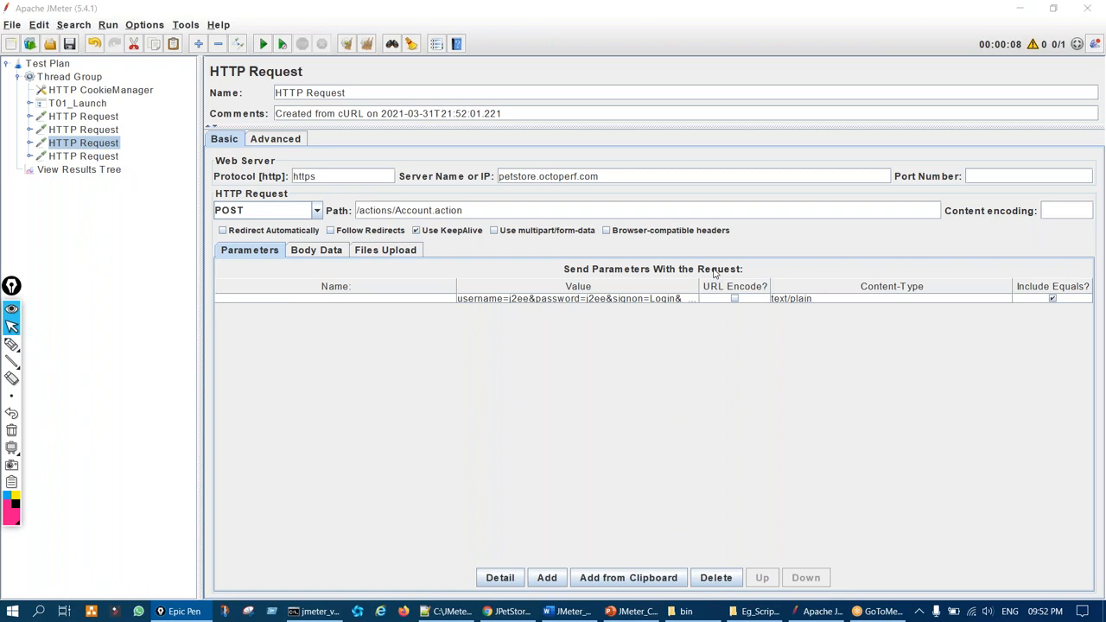
pyautogui.moveTo(702, 291); pyautogui.dragTo(931, 286)
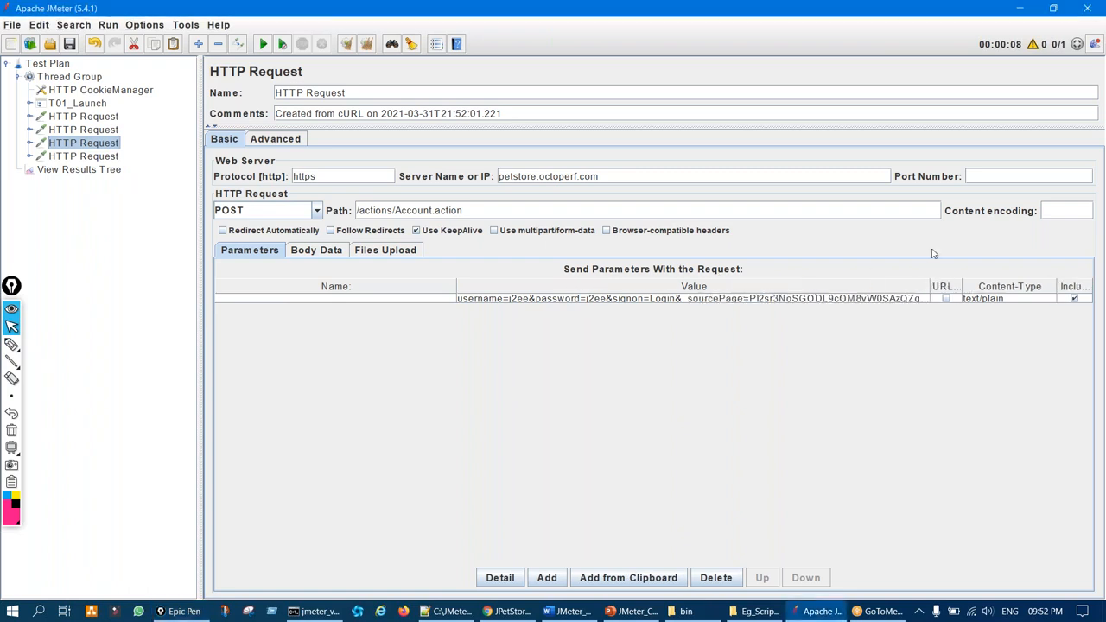
pyautogui.hotkey('ctrl', 'shift', '1')
pyautogui.moveTo(515, 286)
pyautogui.mouseDown()
pyautogui.moveTo(442, 366)
pyautogui.moveTo(908, 330)
pyautogui.moveTo(663, 272)
pyautogui.moveTo(506, 287)
pyautogui.mouseUp()
pyautogui.moveTo(522, 370)
pyautogui.mouseDown()
pyautogui.moveTo(573, 323)
pyautogui.moveTo(602, 331)
pyautogui.mouseUp()
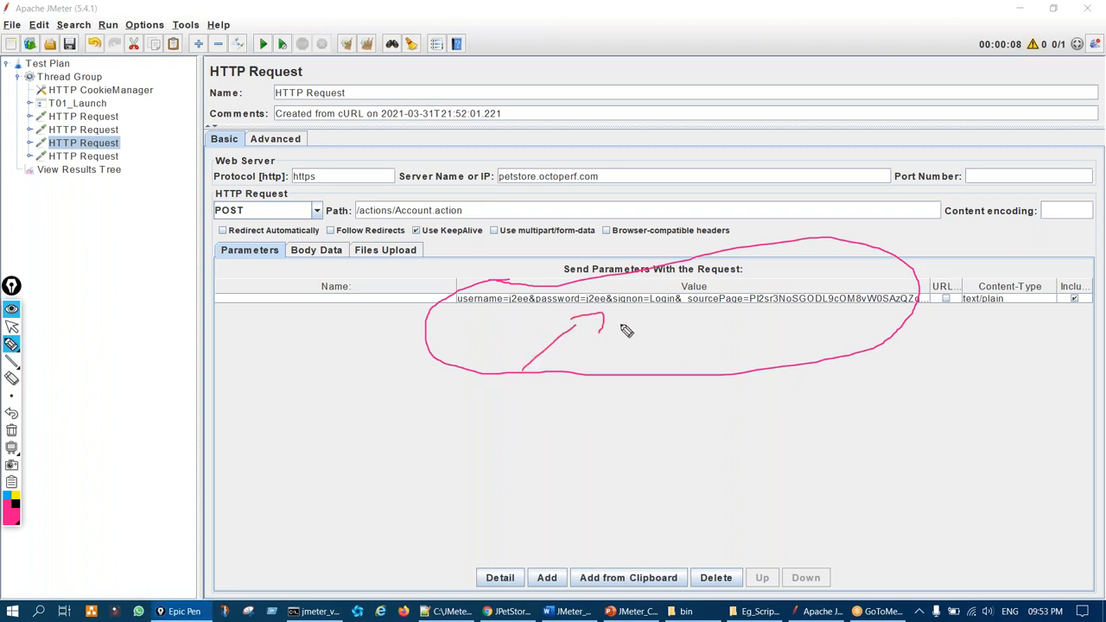
pyautogui.hotkey('ctrl', 'shift', '7')
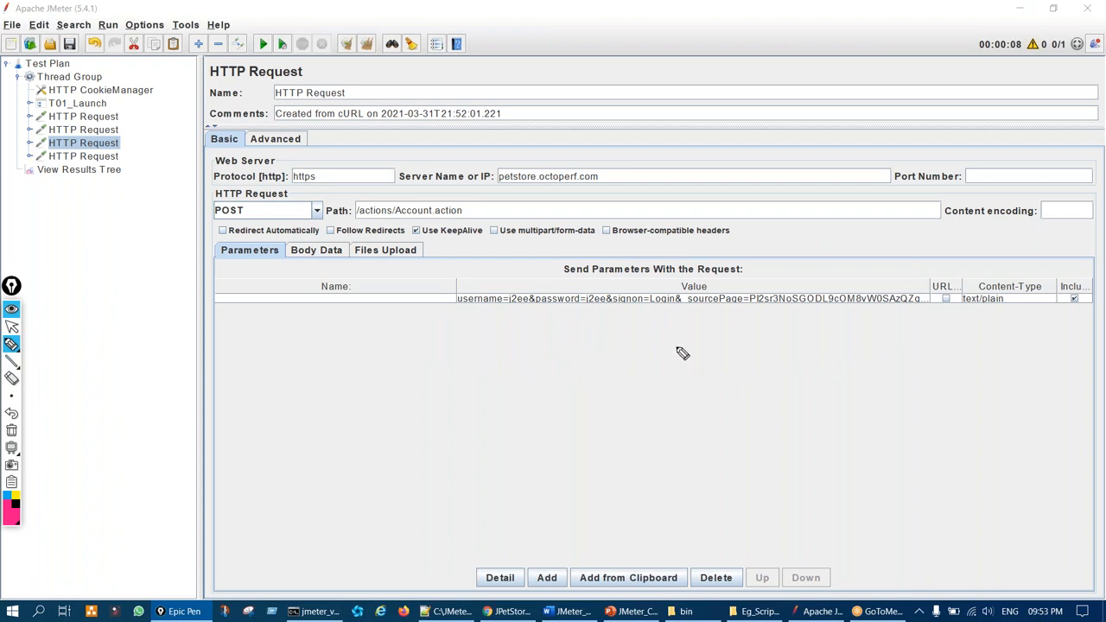
pyautogui.moveTo(804, 248)
pyautogui.mouseDown()
pyautogui.moveTo(776, 294)
pyautogui.moveTo(794, 283)
pyautogui.mouseUp()
pyautogui.moveTo(512, 314); pyautogui.dragTo(671, 318)
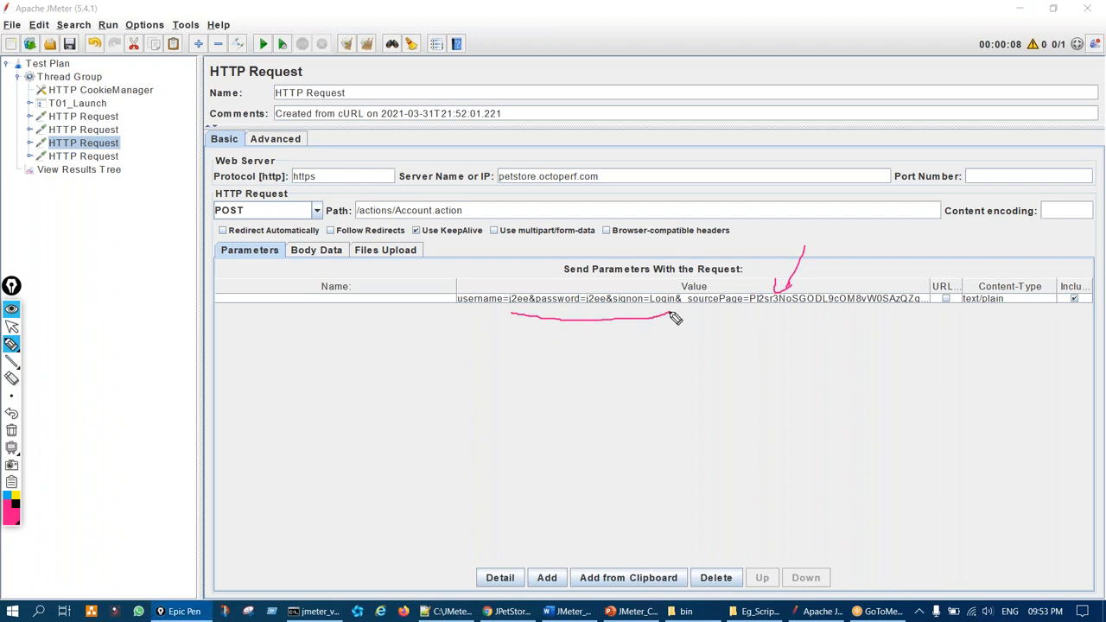
pyautogui.hotkey('ctrl', 'shift', '7')
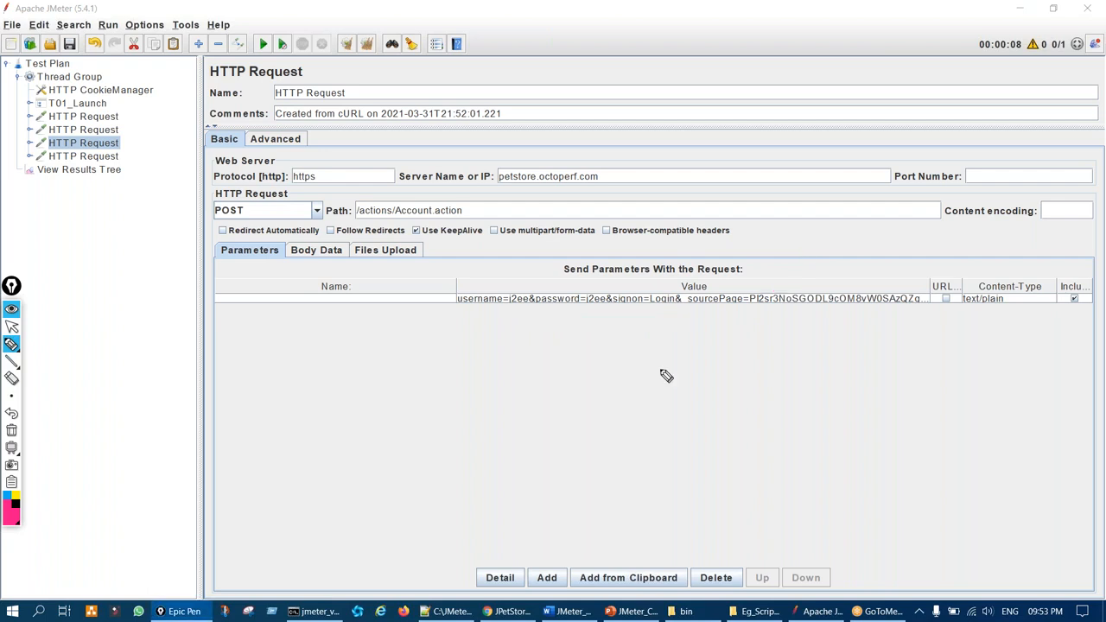
pyautogui.hotkey('ctrl', 'shift', '2')
# Inspect the username and password fields in the Account.action request's Form Data
pyautogui.click(508, 611)
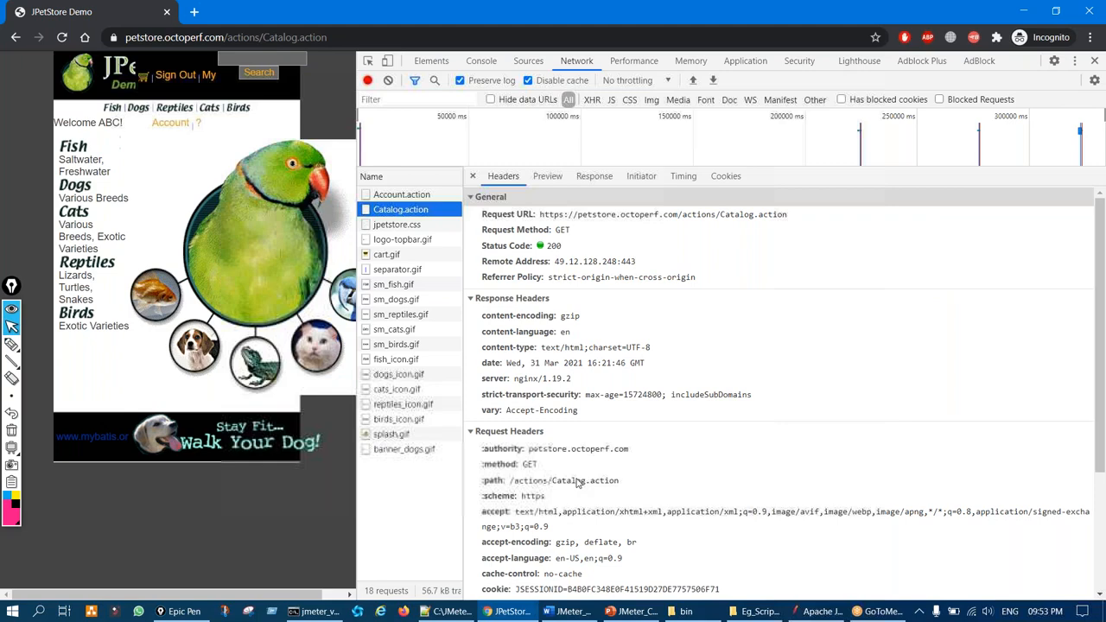
pyautogui.click(439, 196)
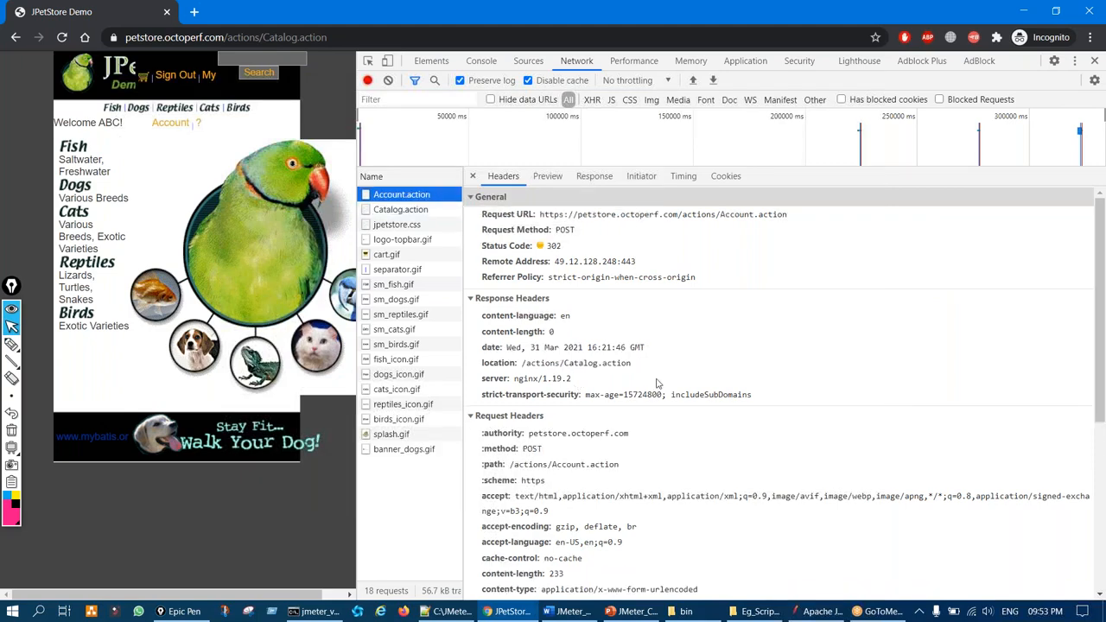
pyautogui.scroll(-5, 510, 537)
pyautogui.hotkey('ctrl', 'shift', '1')
pyautogui.moveTo(465, 526)
pyautogui.mouseDown()
pyautogui.moveTo(496, 527)
pyautogui.moveTo(510, 548)
pyautogui.moveTo(506, 588)
pyautogui.mouseUp()
pyautogui.hotkey('ctrl', 'shift', '1')
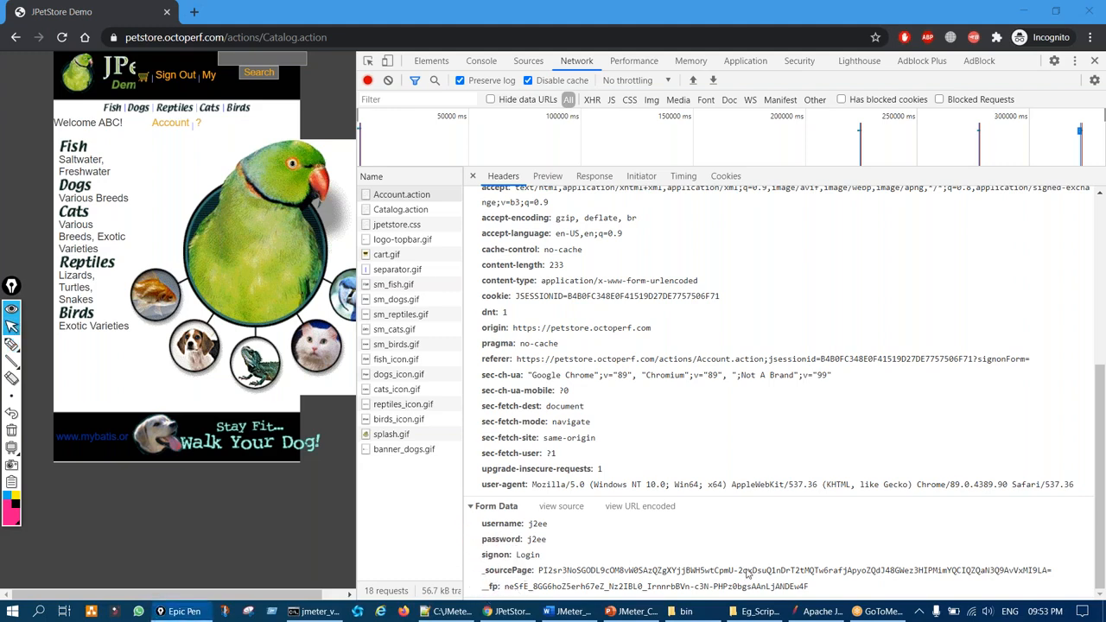
# Add an empty parameter row below the combined sign-in parameter in JMeter
pyautogui.click(817, 611)
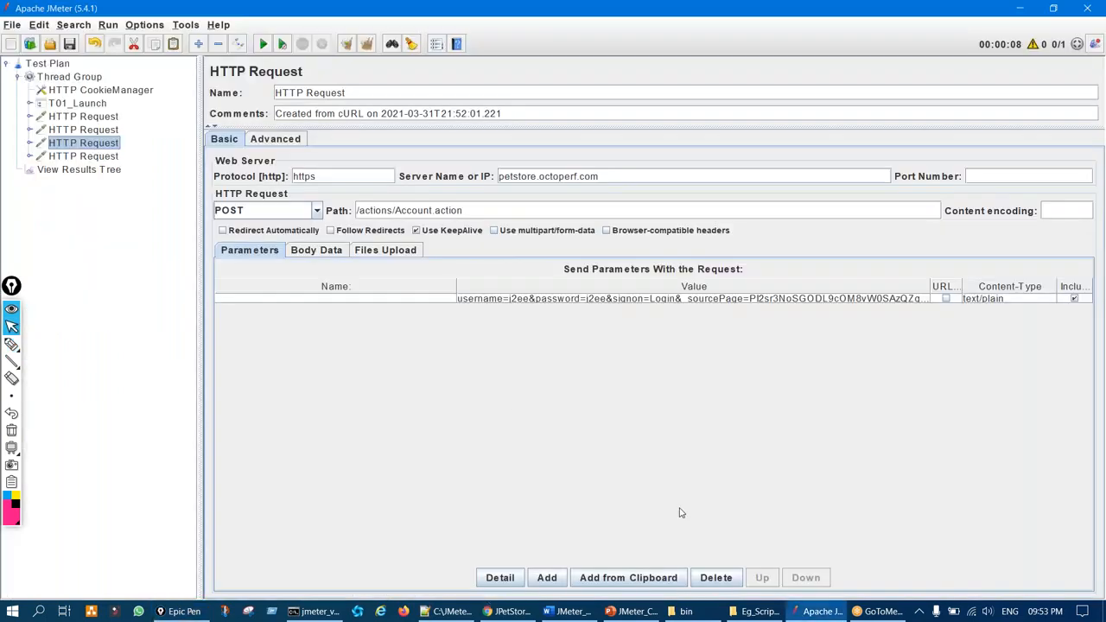
pyautogui.click(484, 300)
pyautogui.click(545, 581)
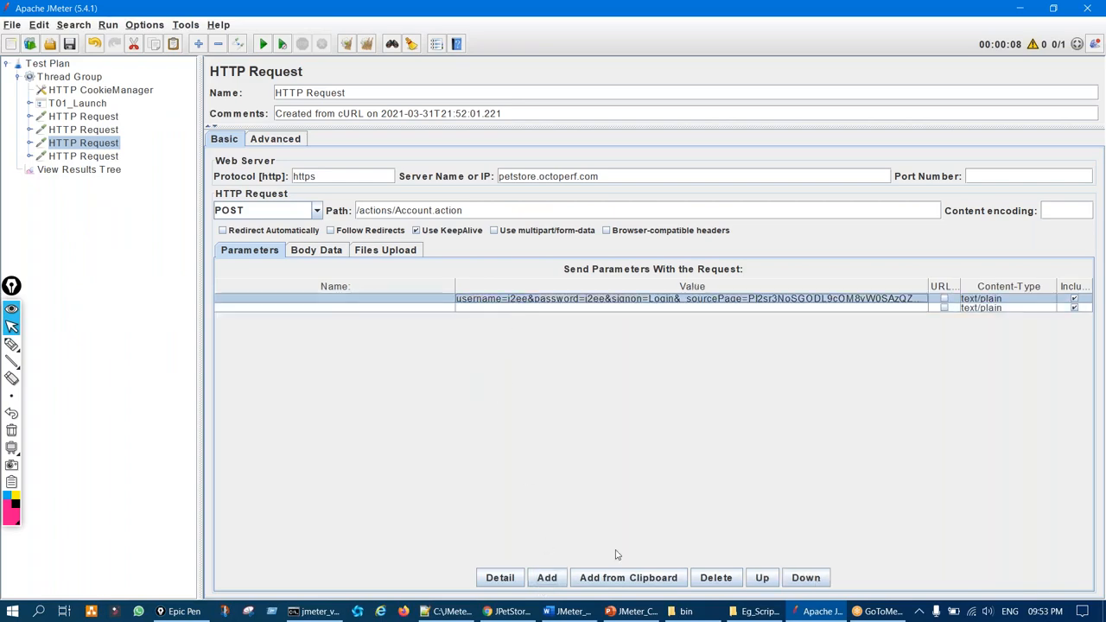
# Replace the combined login parameter with a separate username parameter row
pyautogui.click(714, 578)
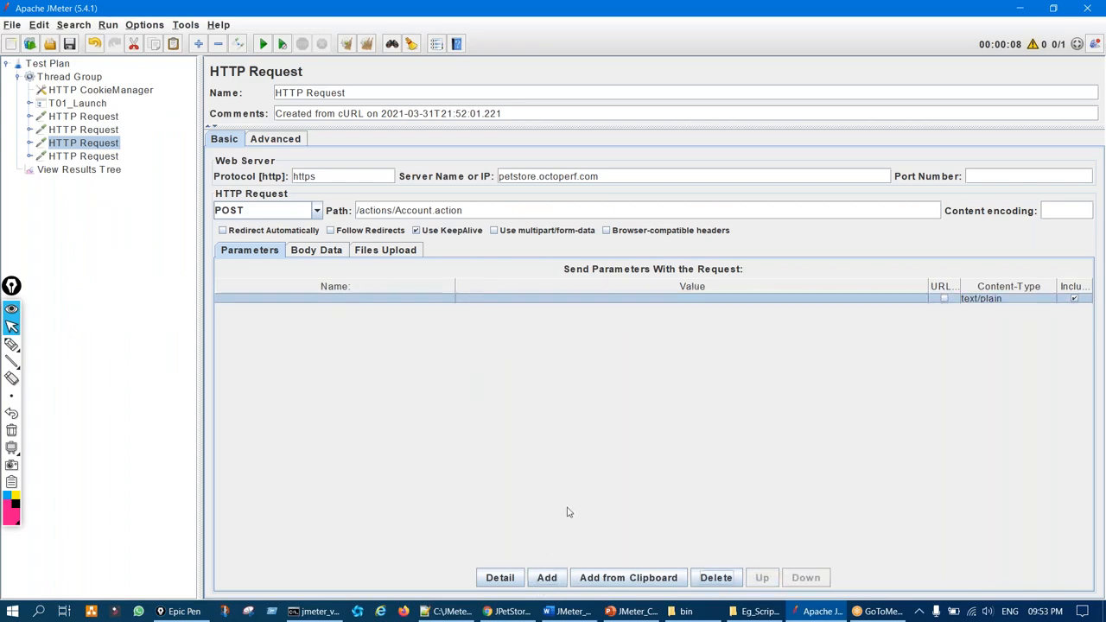
pyautogui.click(512, 613)
pyautogui.moveTo(491, 525); pyautogui.dragTo(517, 524)
pyautogui.doubleClick(490, 525)
pyautogui.hotkey('ctrl', 'c')
pyautogui.click(821, 612)
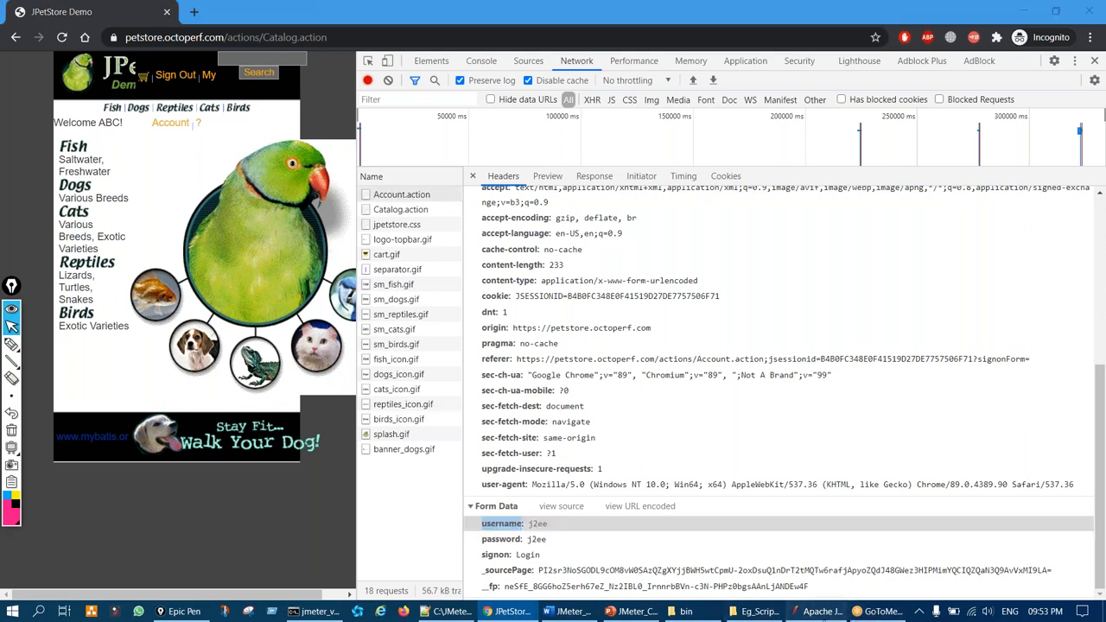
pyautogui.doubleClick(420, 299)
pyautogui.hotkey('ctrl', 'v')
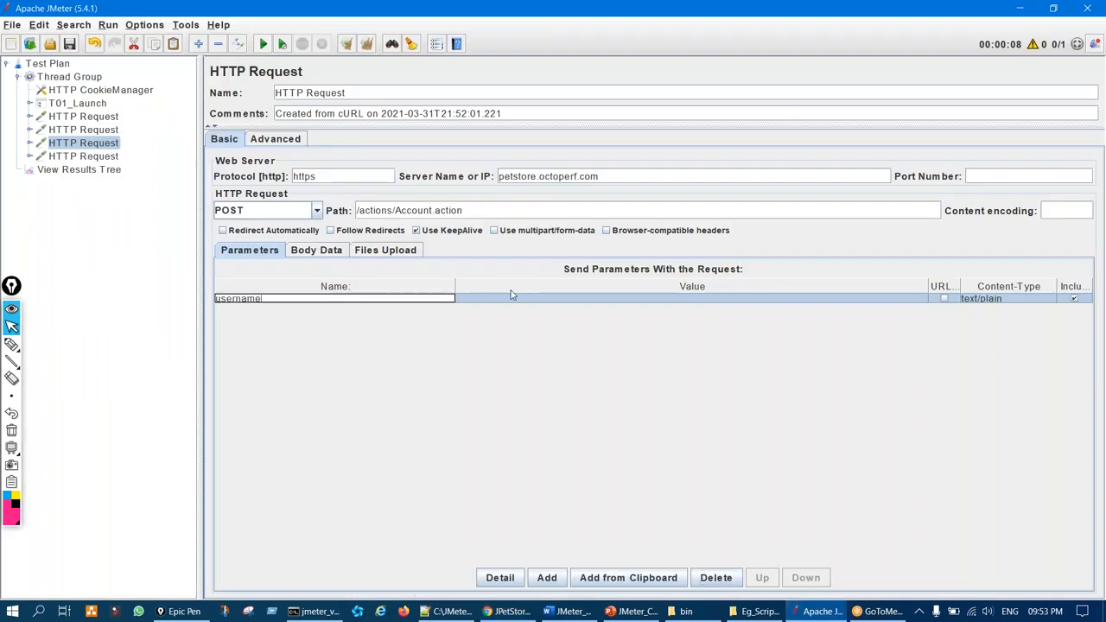
pyautogui.doubleClick(508, 298)
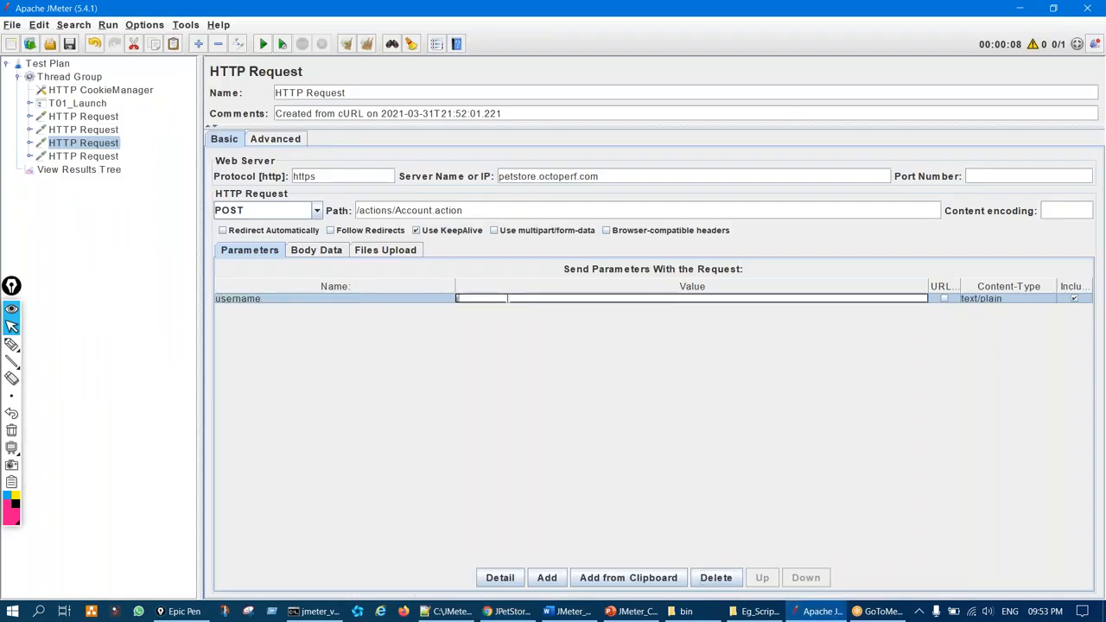
# Add a password parameter with its value copied from the captured form data
pyautogui.click(519, 612)
pyautogui.doubleClick(504, 539)
pyautogui.hotkey('ctrl', 'c')
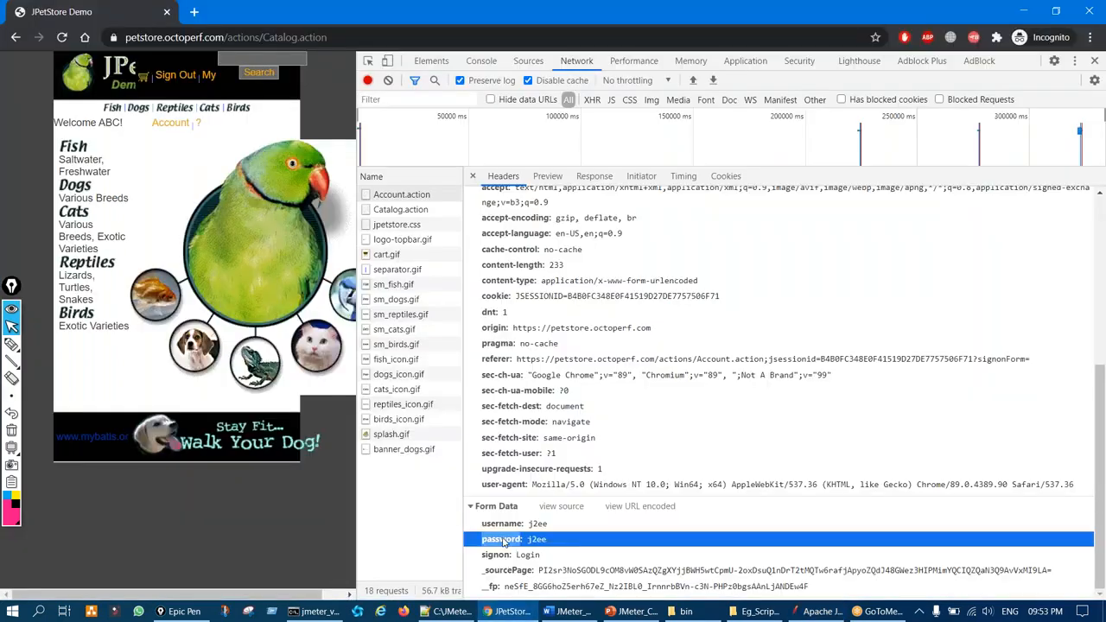
pyautogui.click(821, 612)
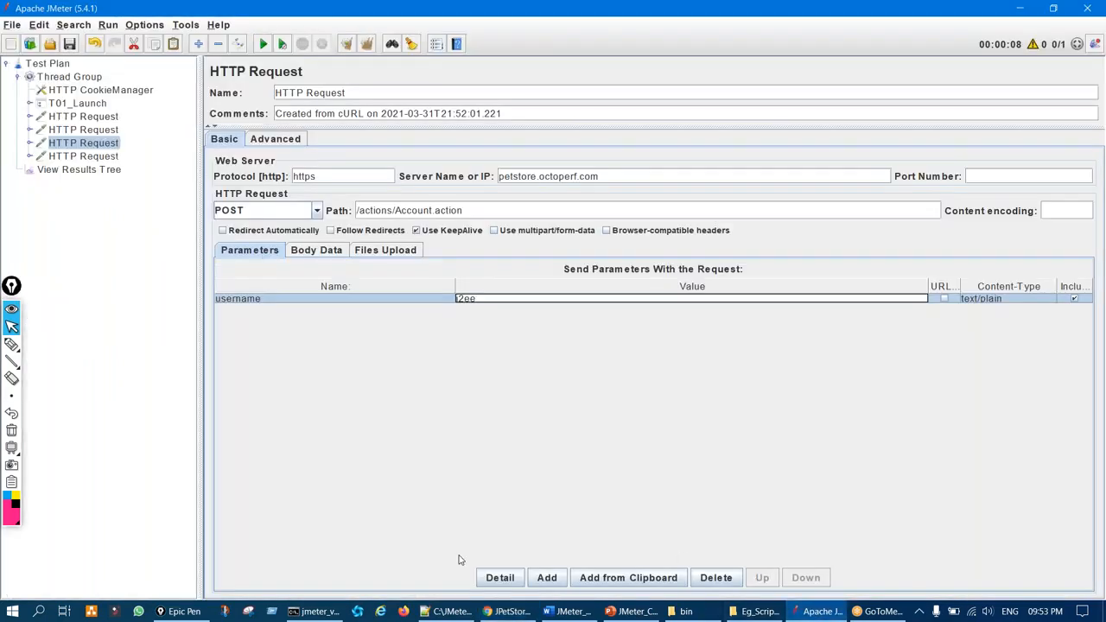
pyautogui.click(538, 581)
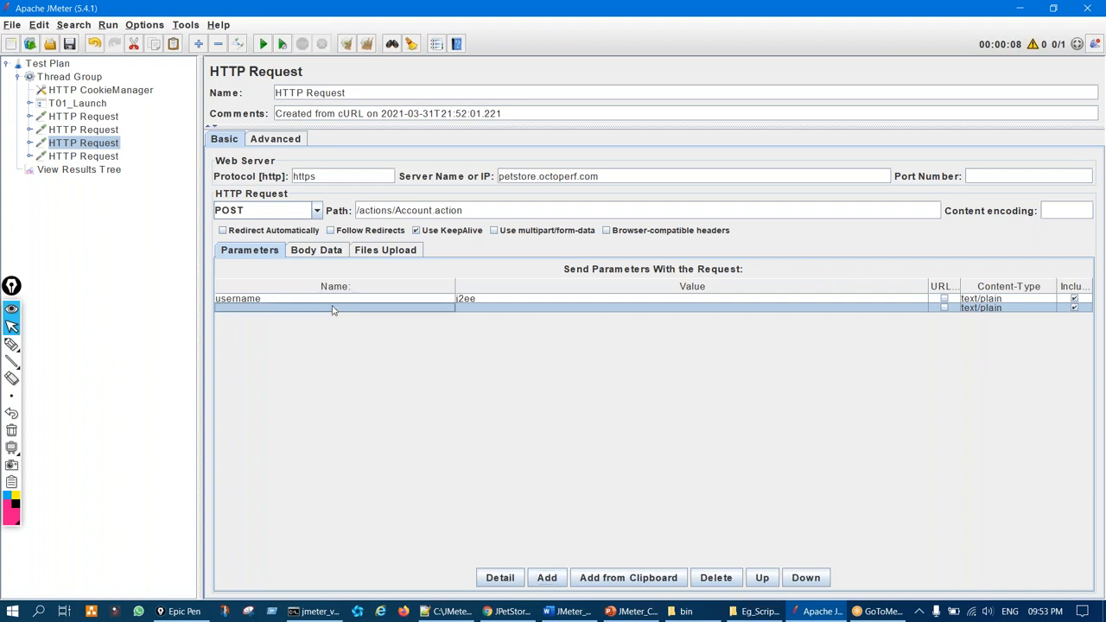
pyautogui.doubleClick(333, 308)
pyautogui.hotkey('ctrl', 'v')
pyautogui.doubleClick(480, 300)
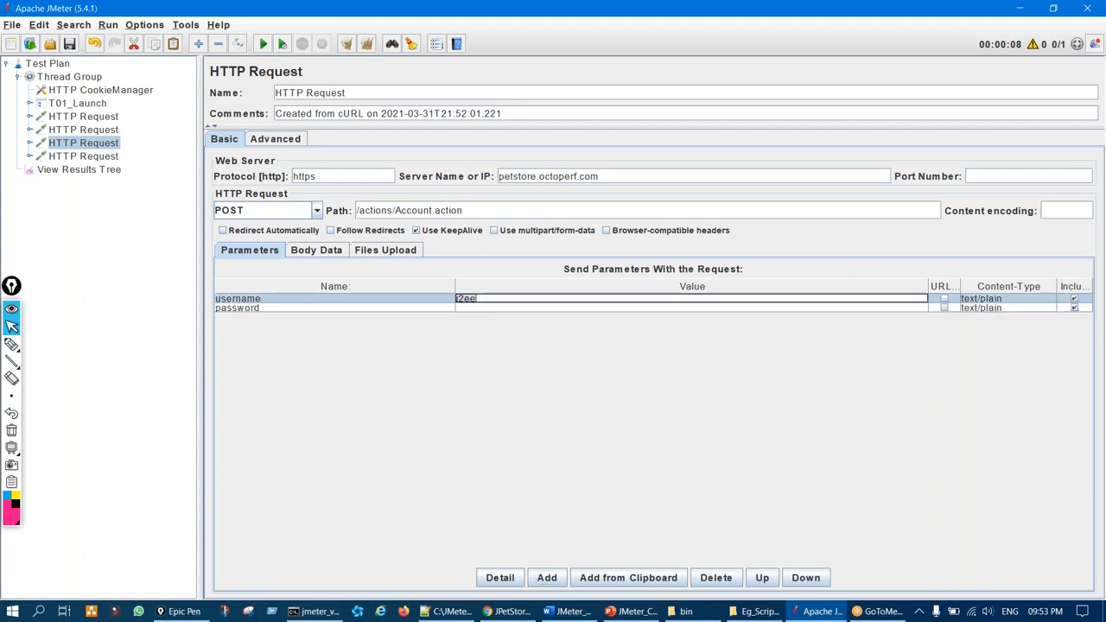
pyautogui.doubleClick(489, 310)
pyautogui.hotkey('ctrl', 'v')
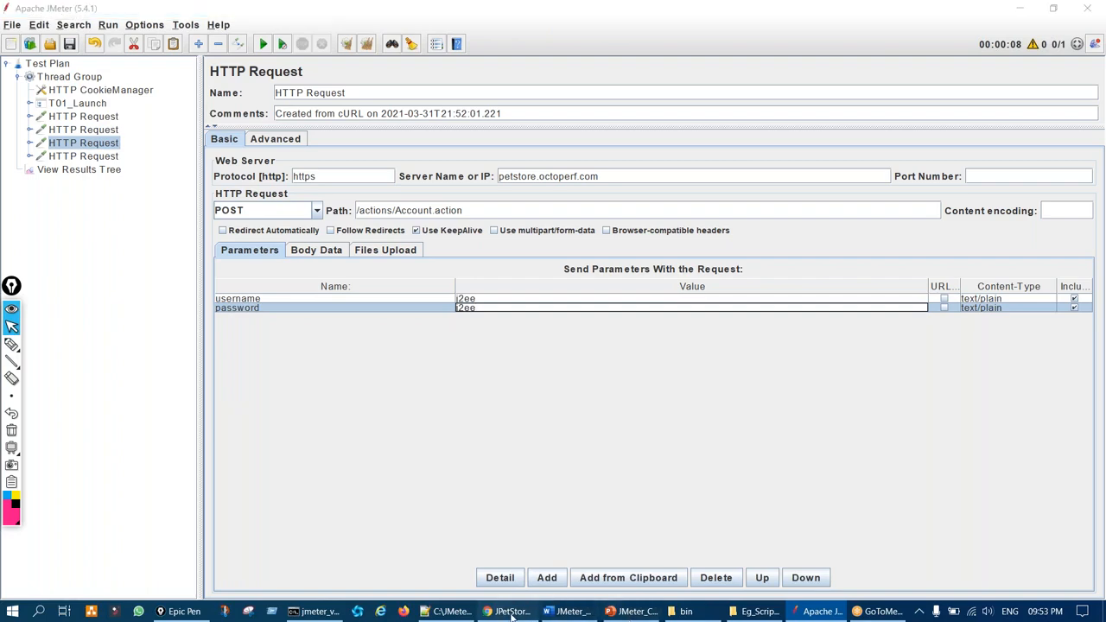
# Add a signon parameter with the value Login
pyautogui.click(522, 615)
pyautogui.doubleClick(499, 555)
pyautogui.hotkey('ctrl', 'c')
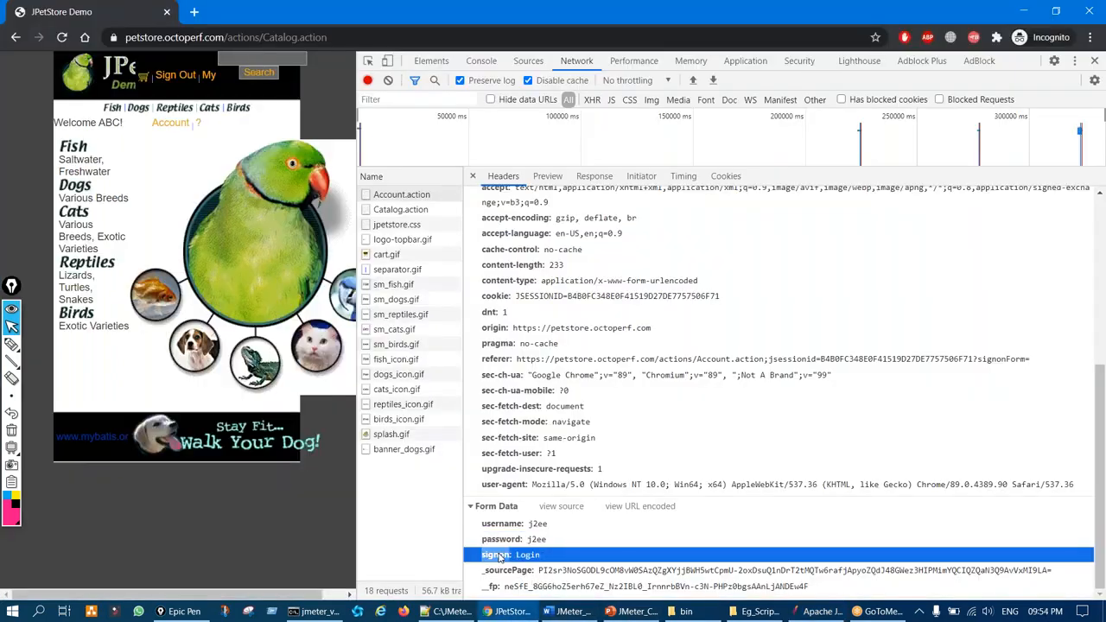
pyautogui.click(821, 611)
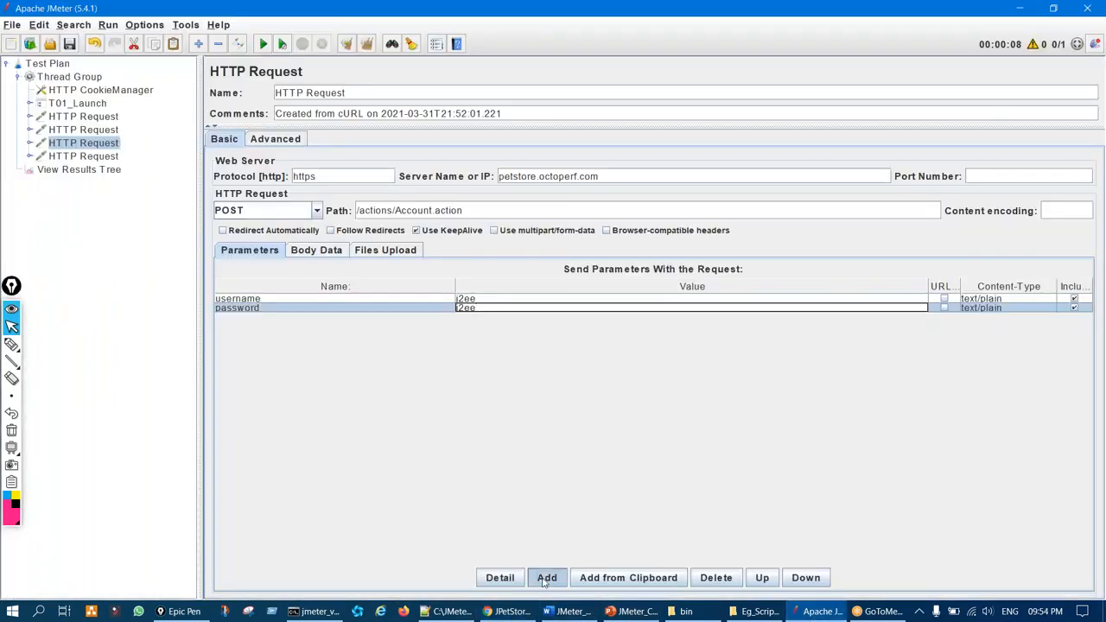
pyautogui.click(546, 577)
pyautogui.doubleClick(259, 317)
pyautogui.hotkey('ctrl', 'v')
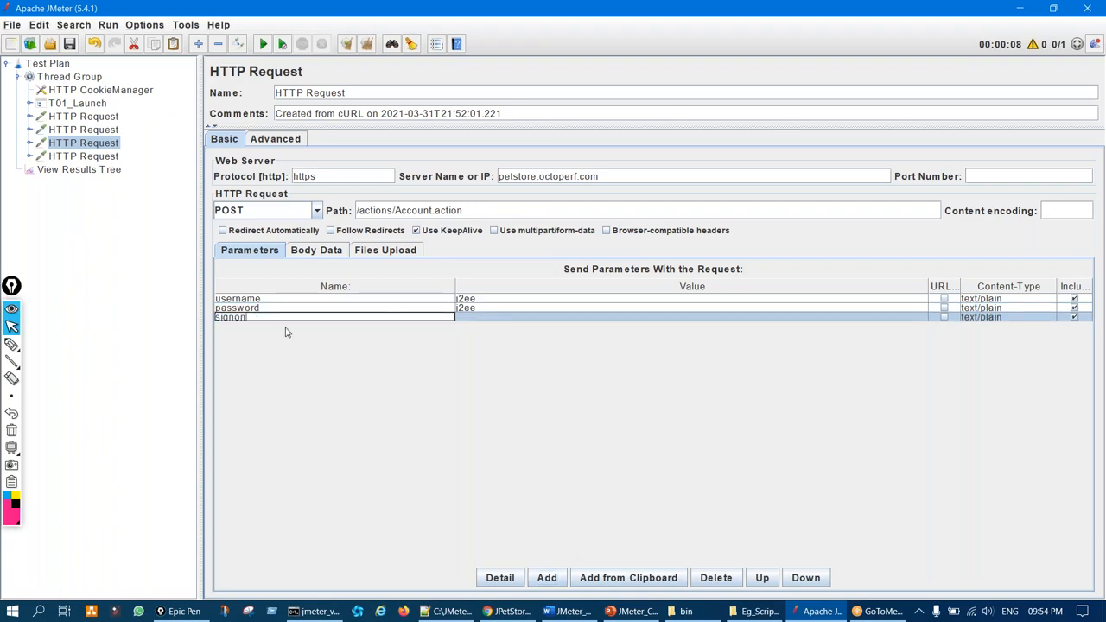
pyautogui.click(458, 613)
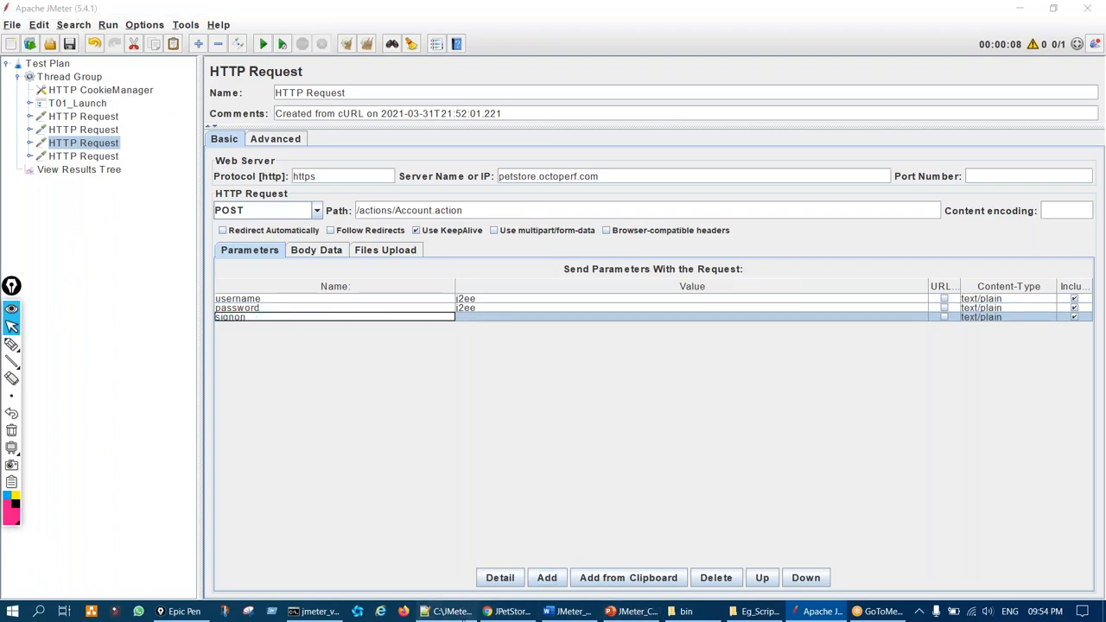
pyautogui.click(510, 611)
pyautogui.doubleClick(528, 555)
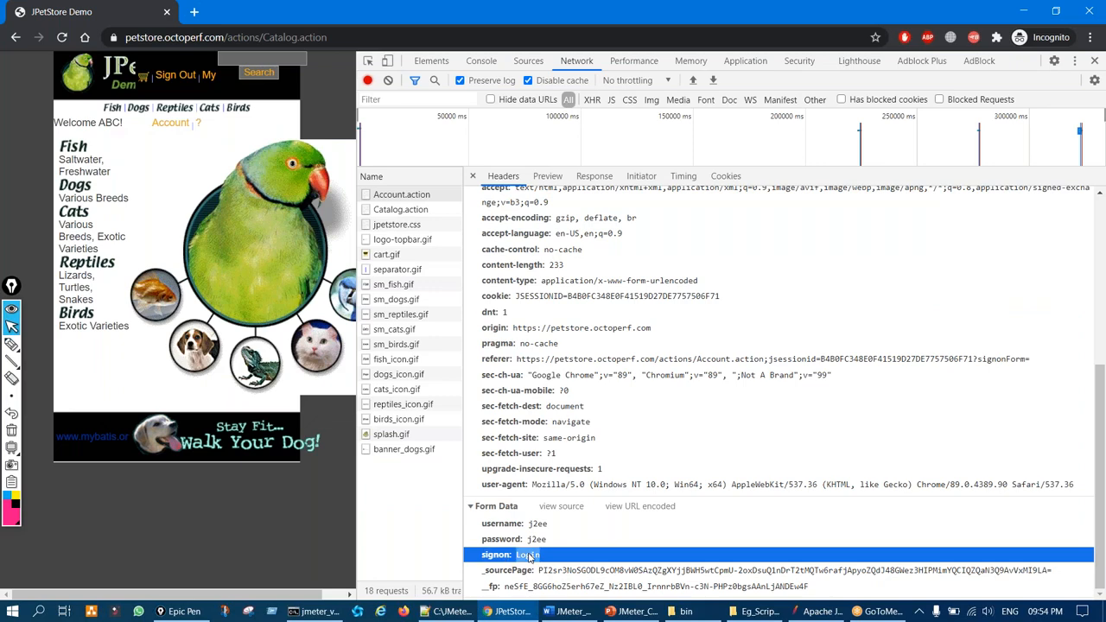
pyautogui.click(823, 612)
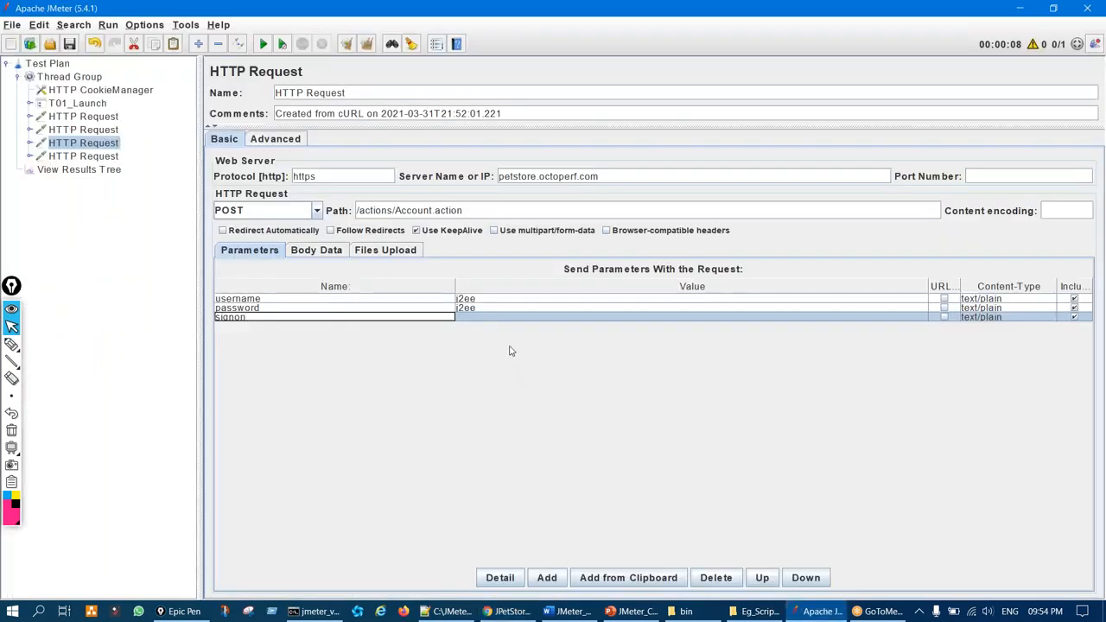
pyautogui.click(497, 320)
pyautogui.hotkey('ctrl', 'v')
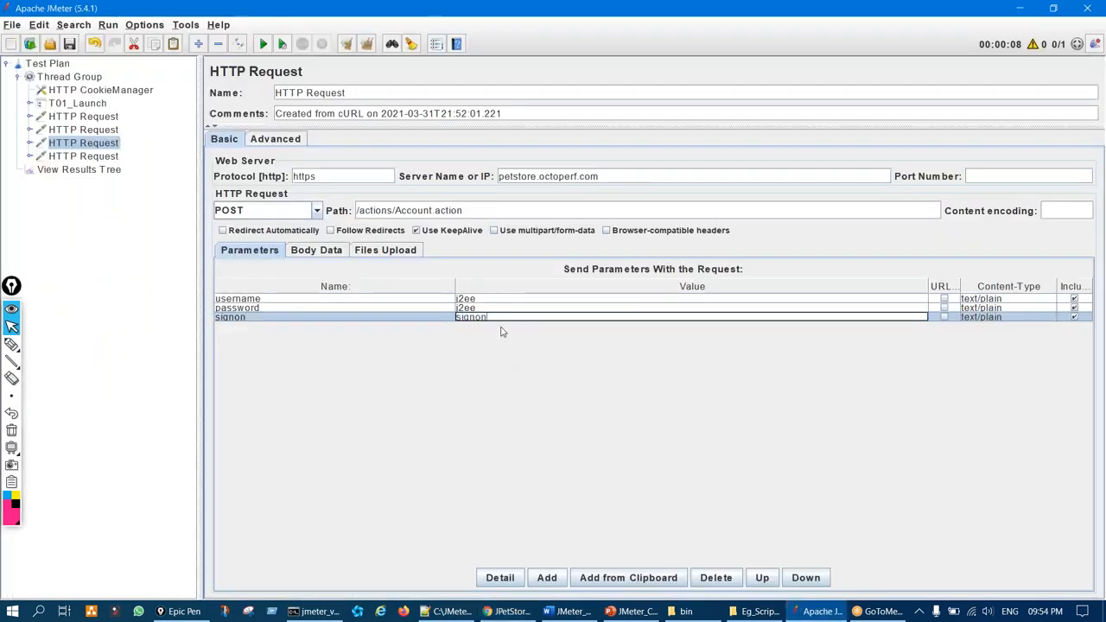
# Add a _sourcePage parameter holding the full captured token value
pyautogui.click(548, 581)
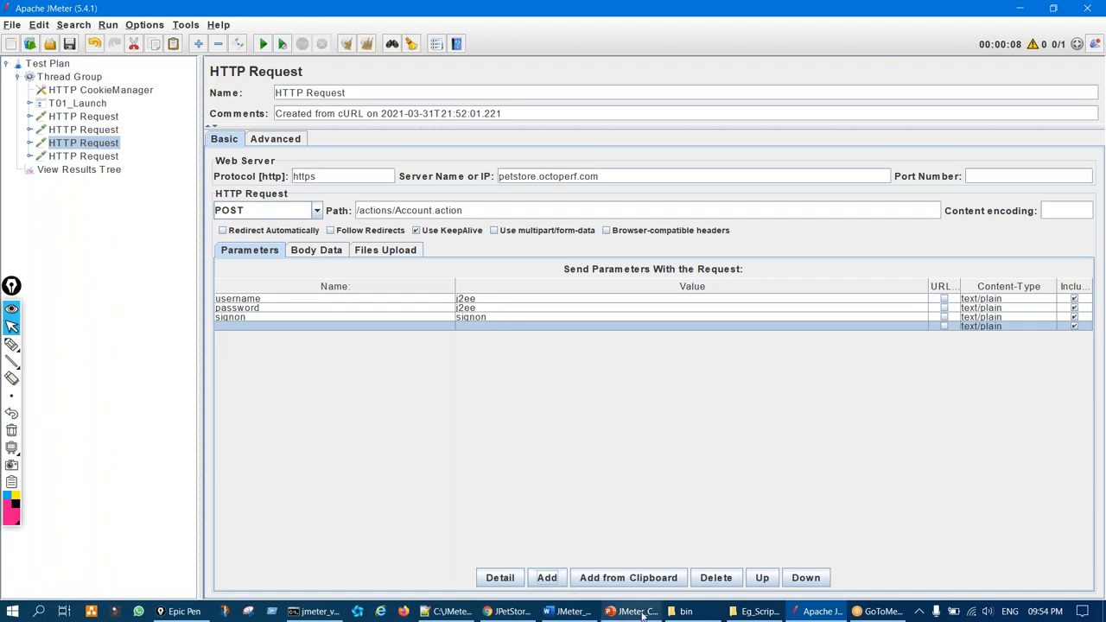
pyautogui.click(510, 612)
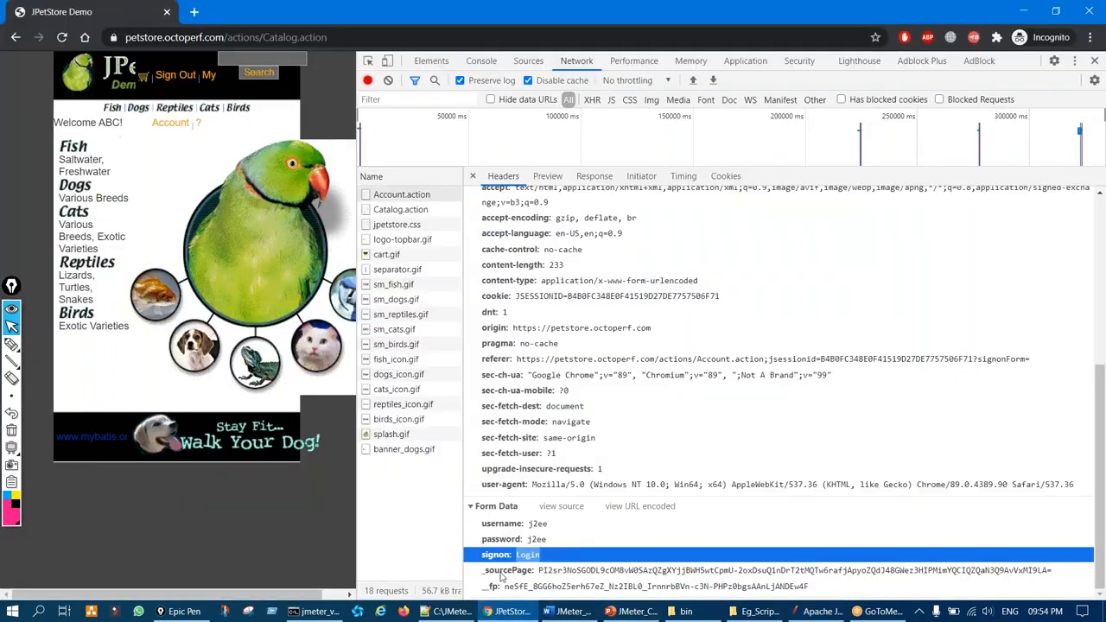
pyautogui.doubleClick(500, 573)
pyautogui.hotkey('ctrl', 'c')
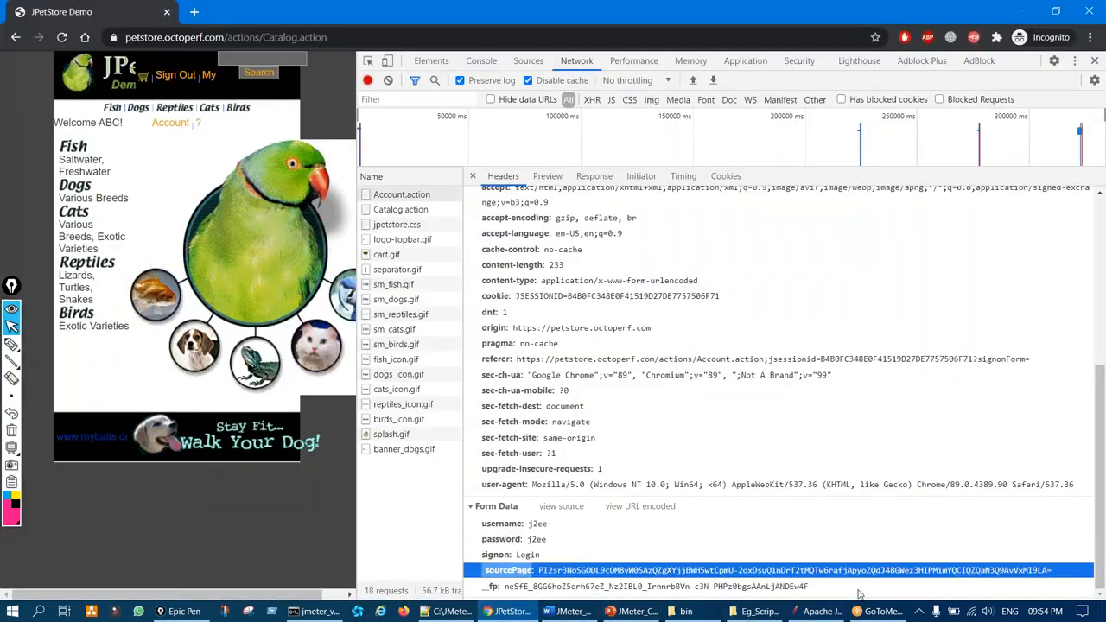
pyautogui.click(819, 611)
pyautogui.doubleClick(320, 327)
pyautogui.hotkey('ctrl', 'v')
pyautogui.click(510, 612)
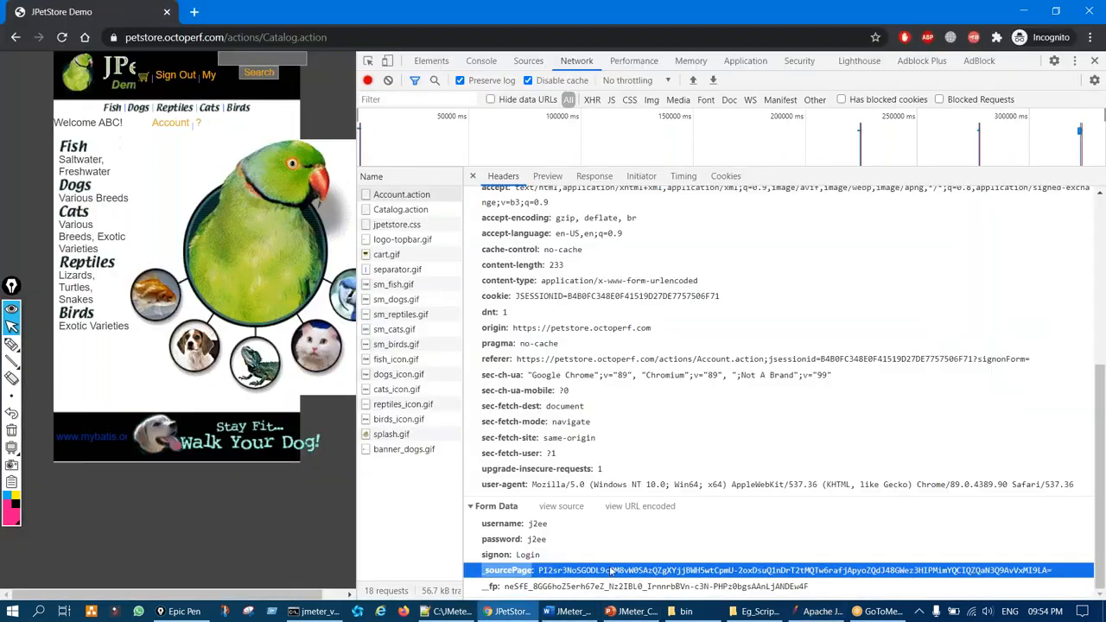
pyautogui.doubleClick(629, 572)
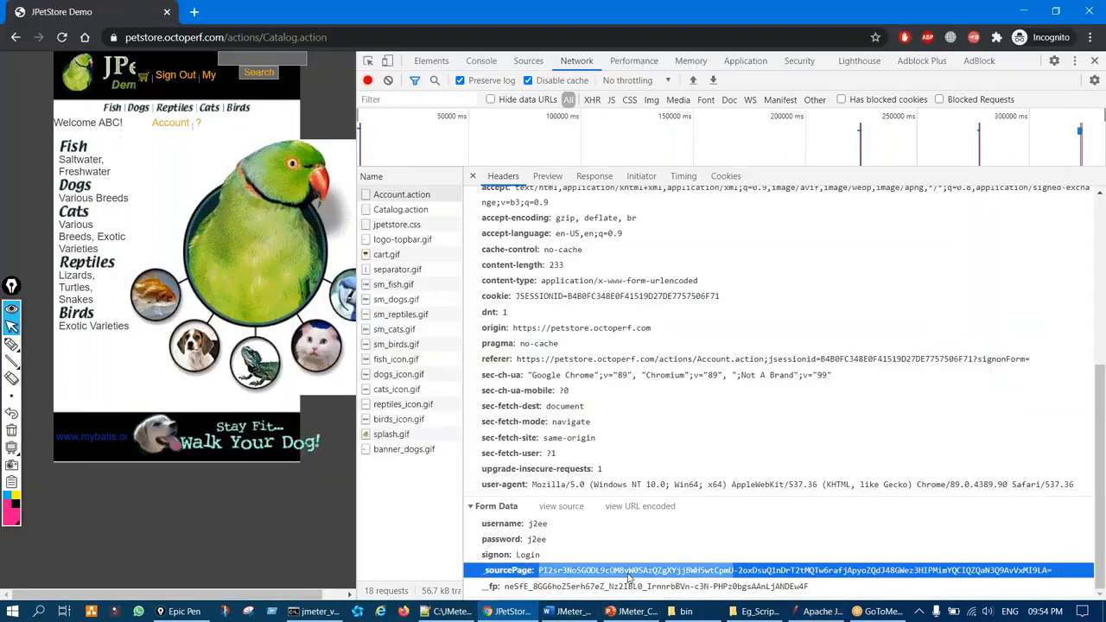
pyautogui.click(540, 574)
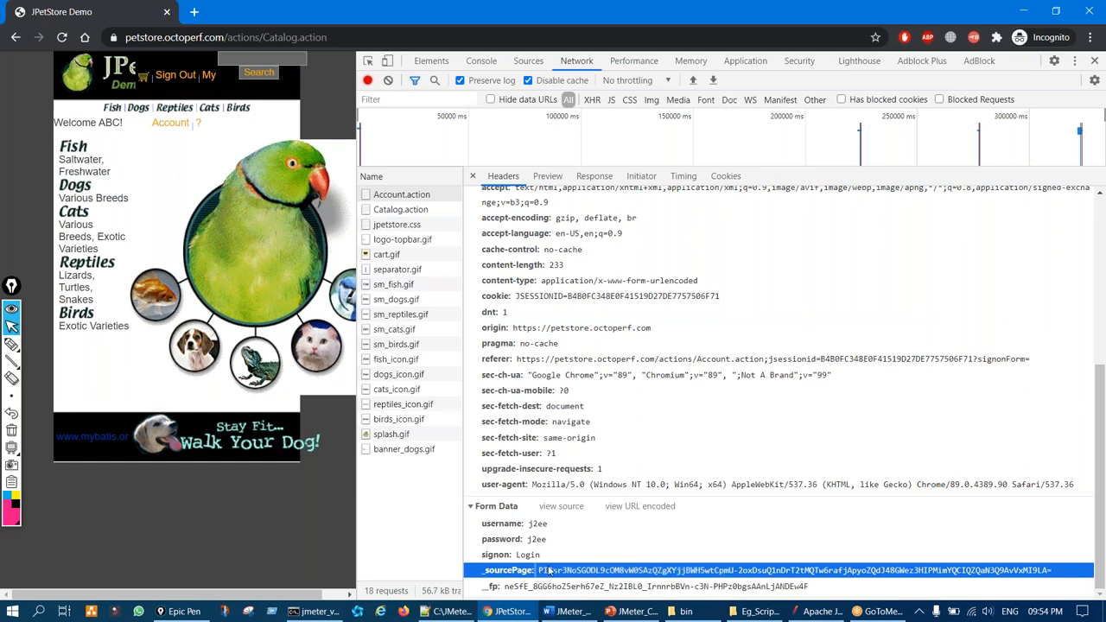
pyautogui.doubleClick(542, 574)
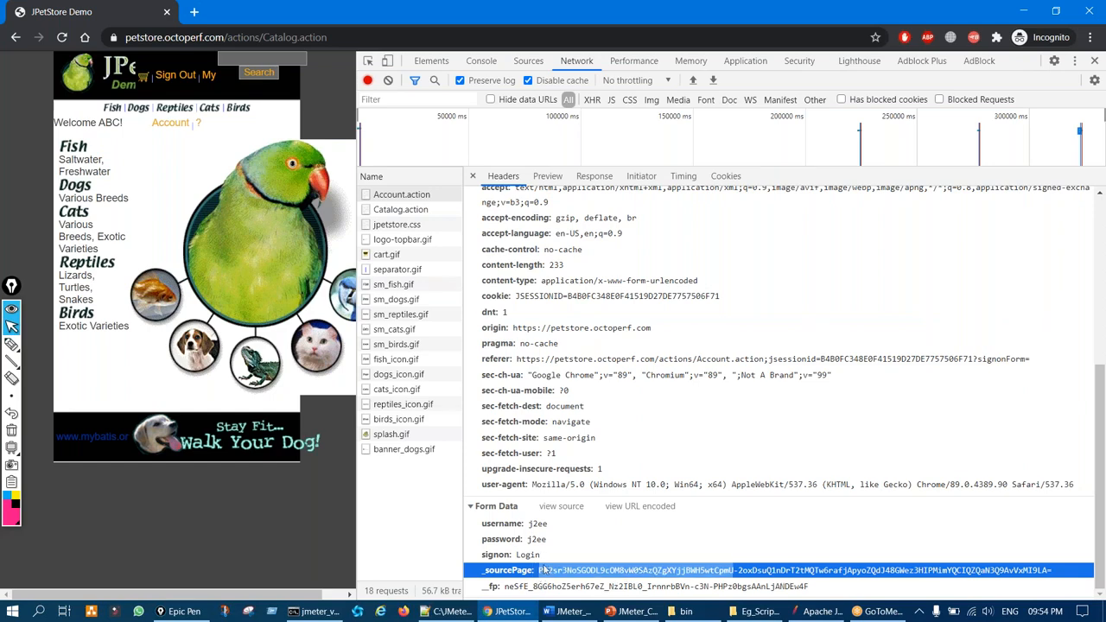
pyautogui.tripleClick(544, 568)
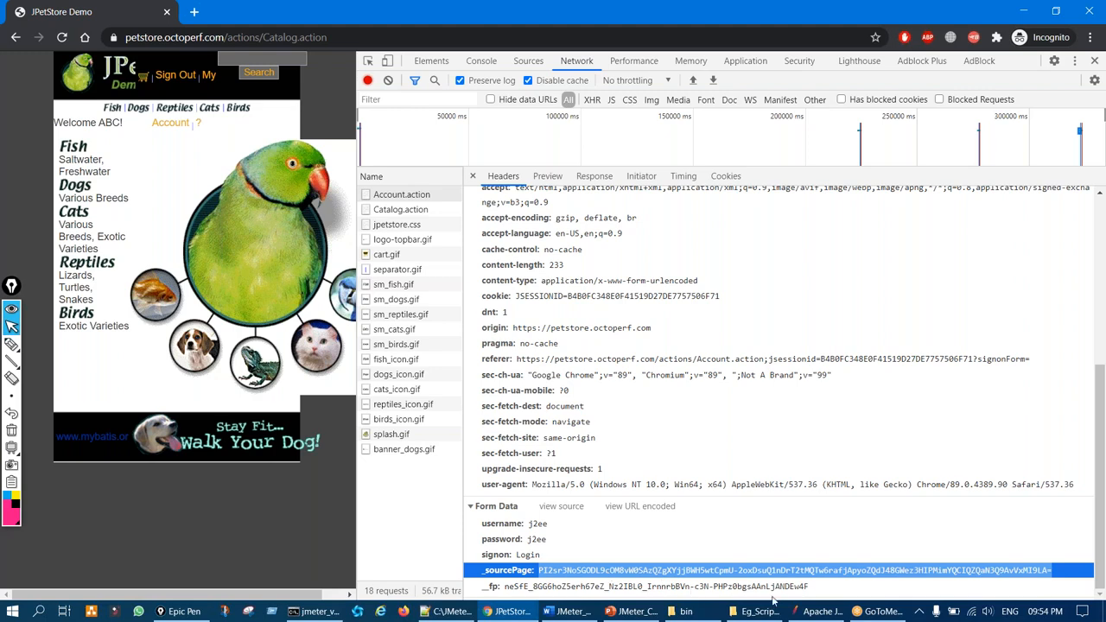
pyautogui.click(825, 611)
pyautogui.click(508, 326)
pyautogui.hotkey('ctrl', 'v')
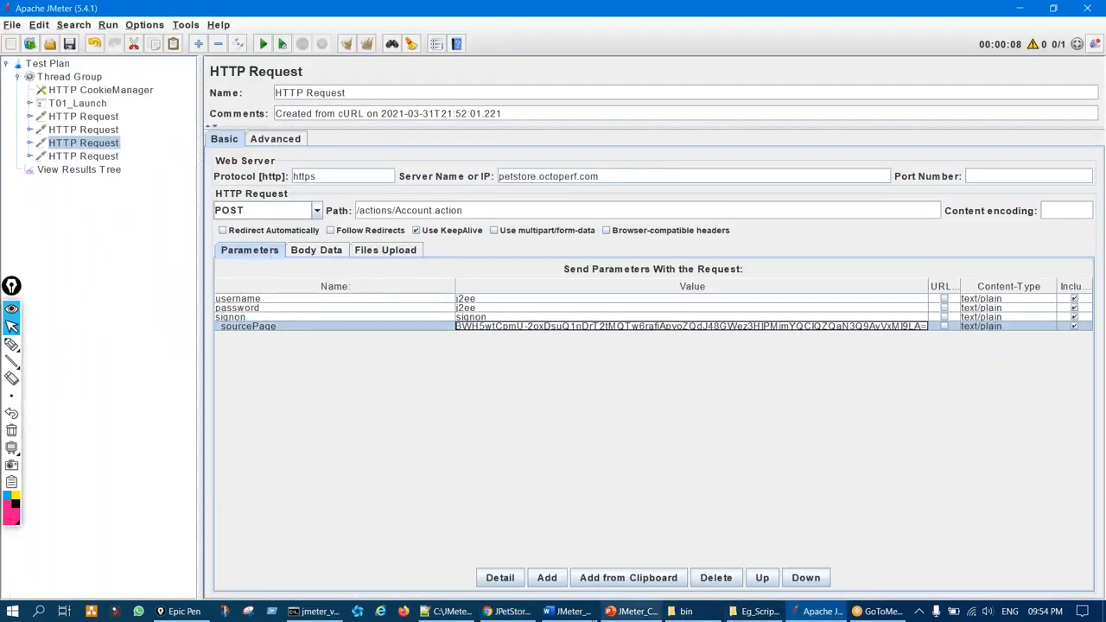
# Add a new parameter row named fp
pyautogui.click(508, 611)
pyautogui.click(493, 586)
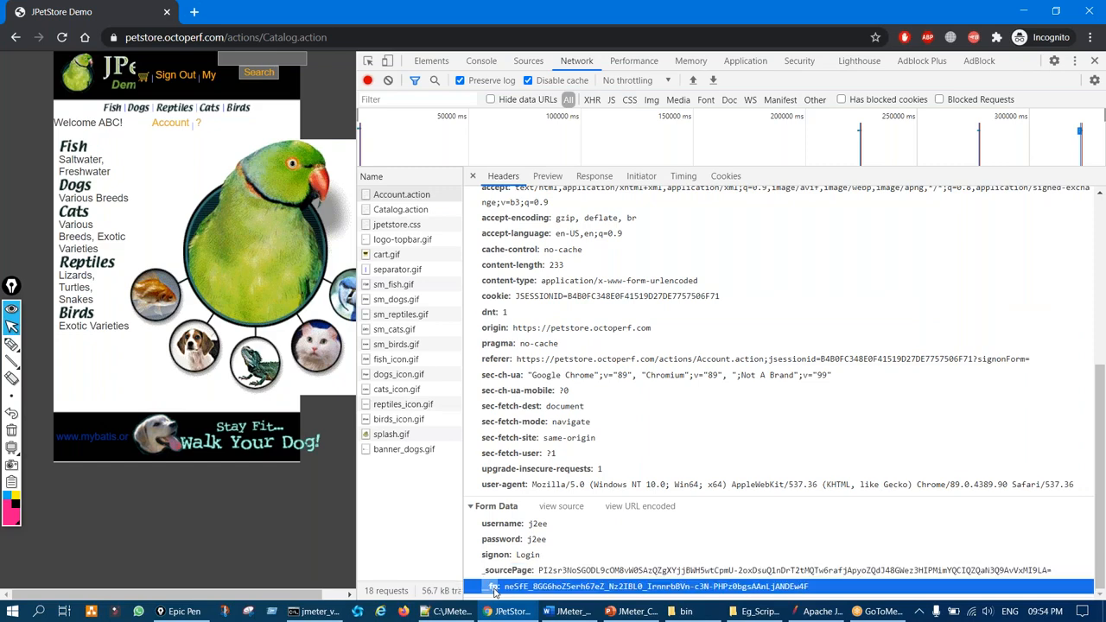
pyautogui.click(819, 609)
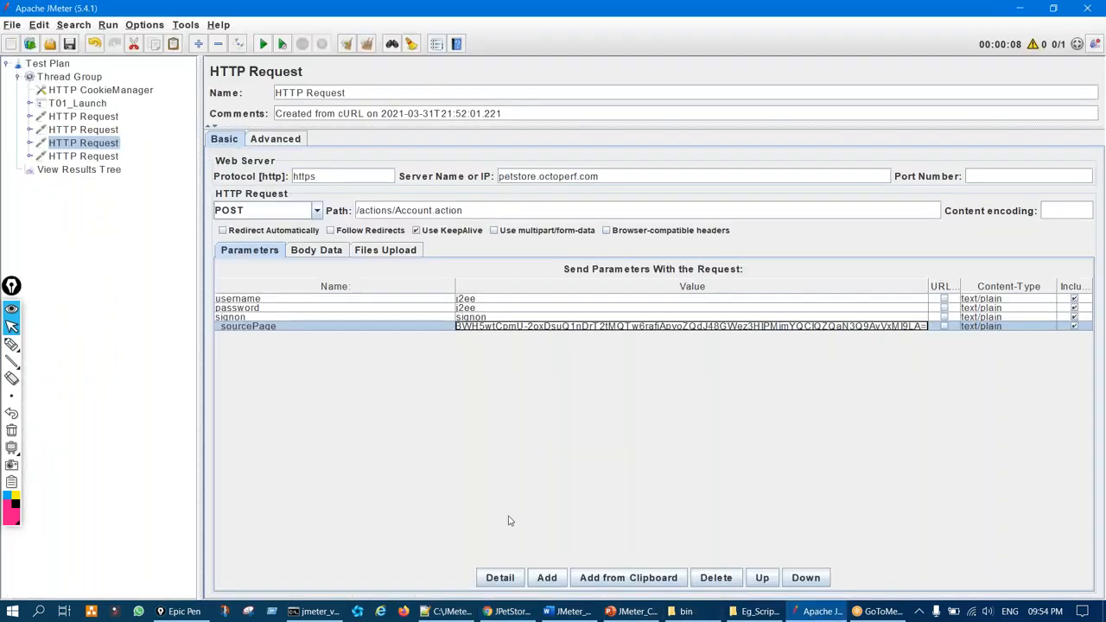
pyautogui.click(546, 577)
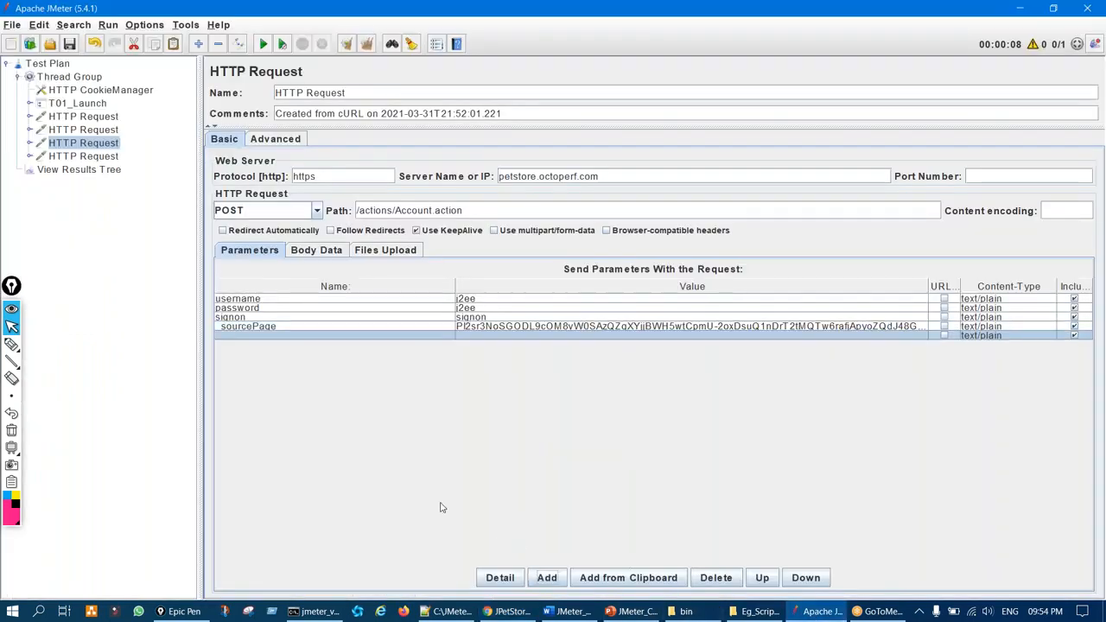
pyautogui.doubleClick(346, 335)
pyautogui.write('fp')
# Paste the full _fp token from the captured form data as the fp value
pyautogui.click(507, 611)
pyautogui.doubleClick(570, 589)
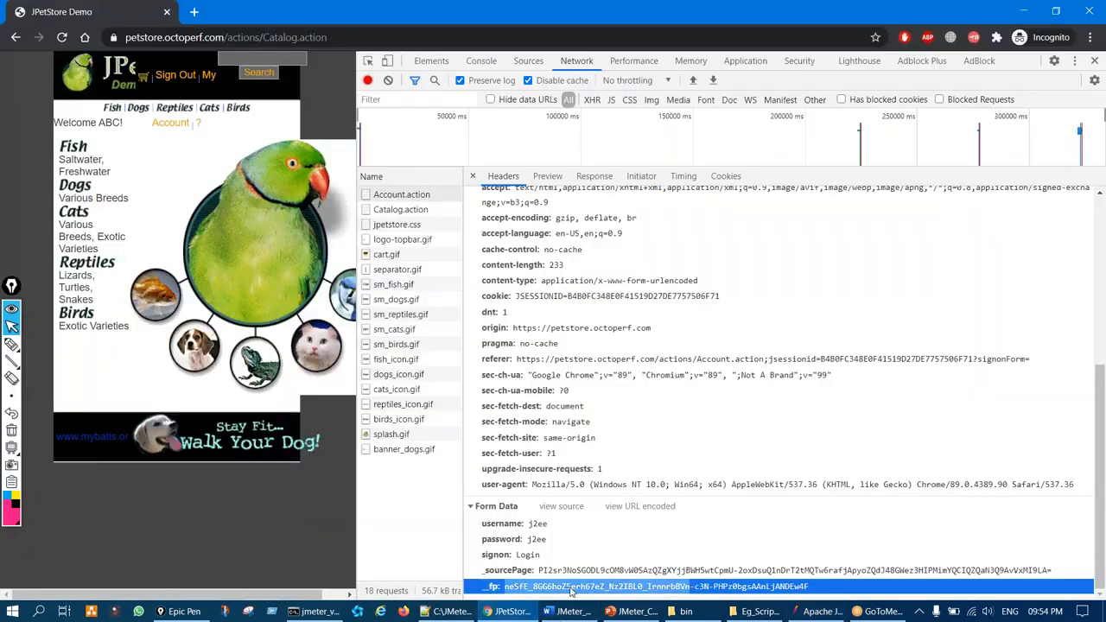
pyautogui.click(569, 589)
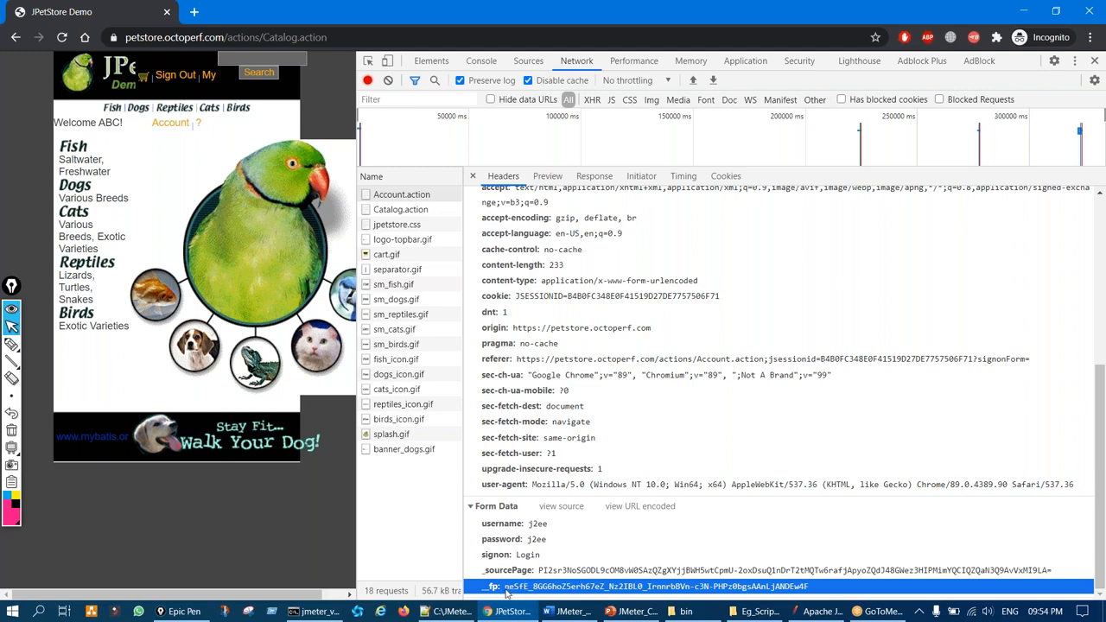
pyautogui.doubleClick(513, 589)
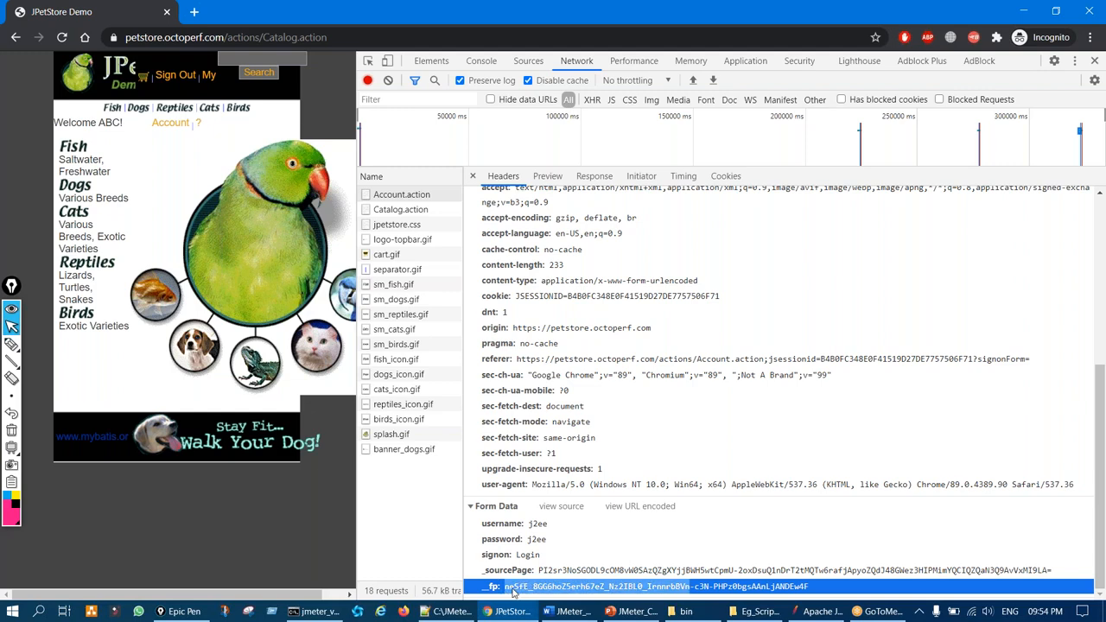
pyautogui.tripleClick(514, 588)
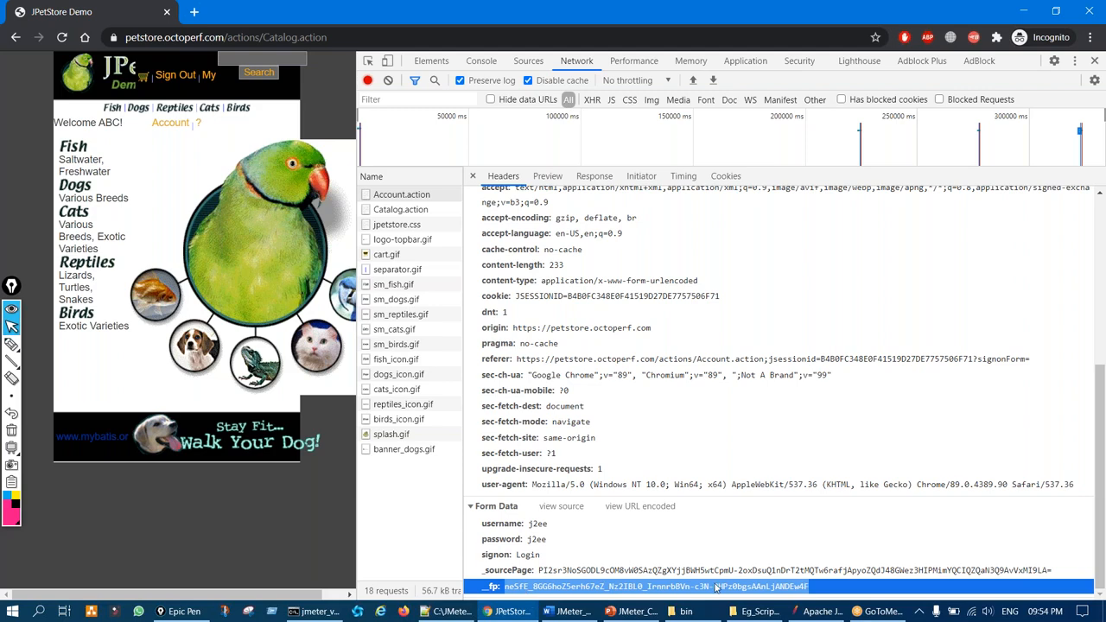
pyautogui.click(823, 611)
pyautogui.doubleClick(484, 335)
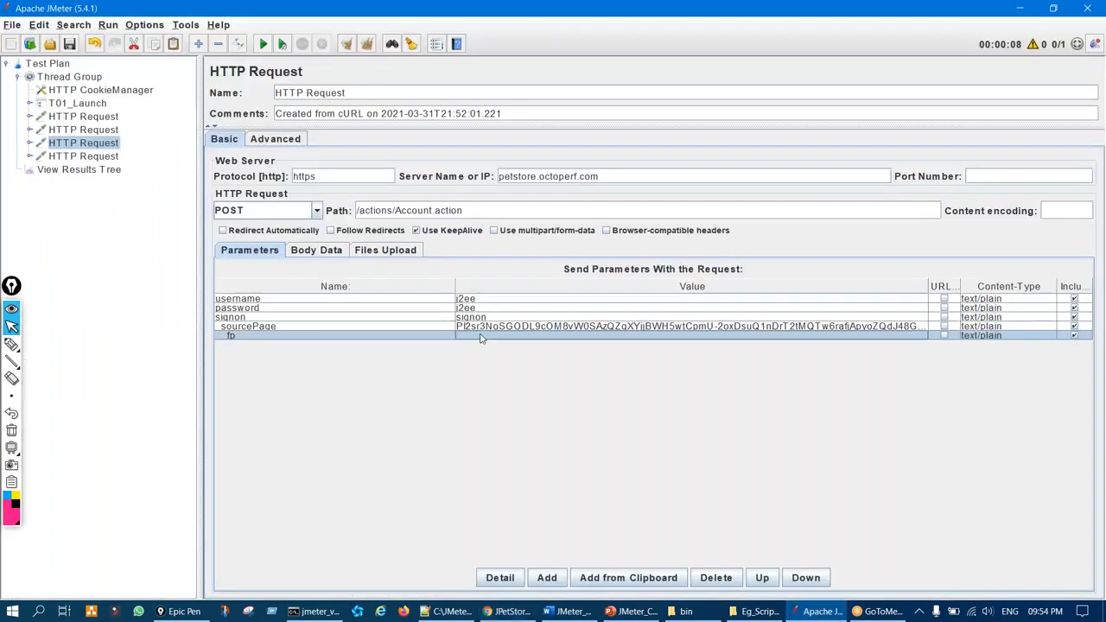
pyautogui.hotkey('ctrl', 'v')
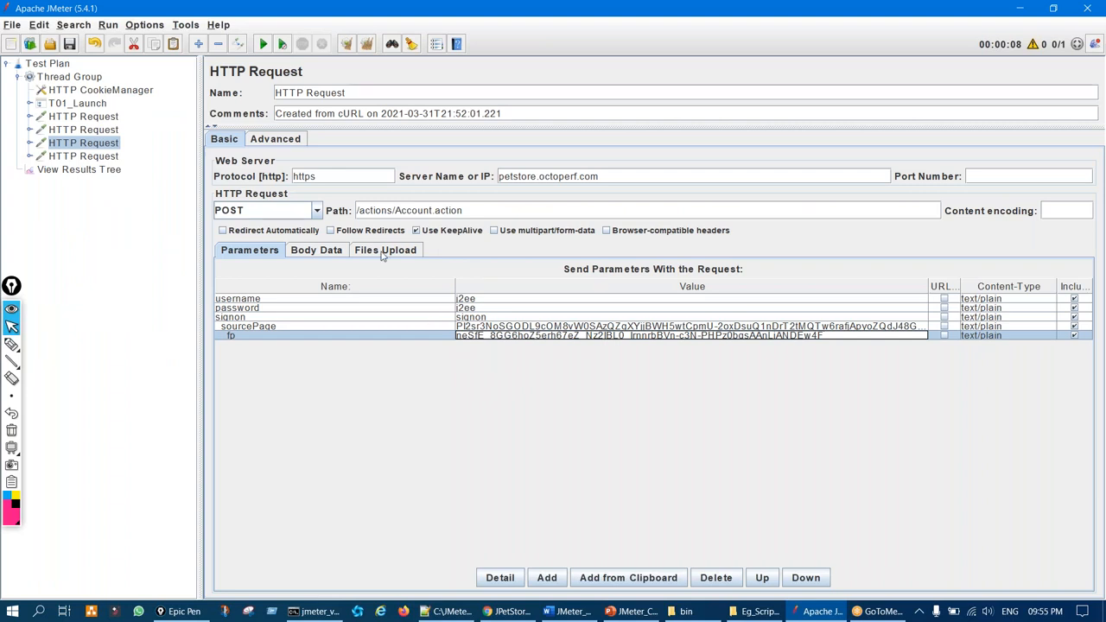
pyautogui.click(104, 161)
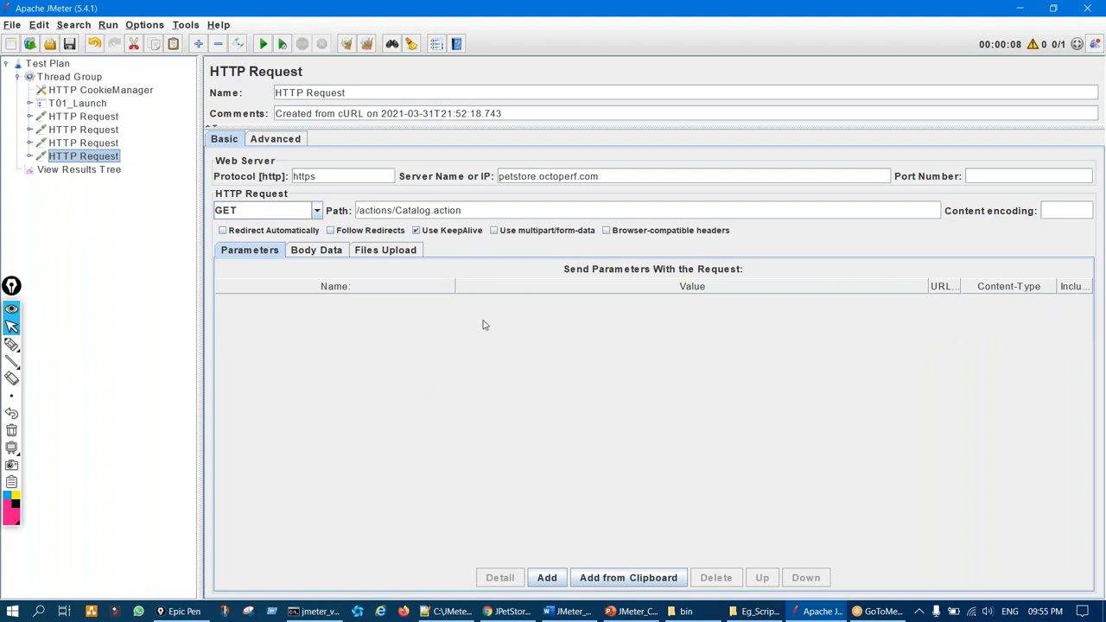
# Circle the login request's sourcePage and credential values, then open View Results Tree
pyautogui.click(109, 147)
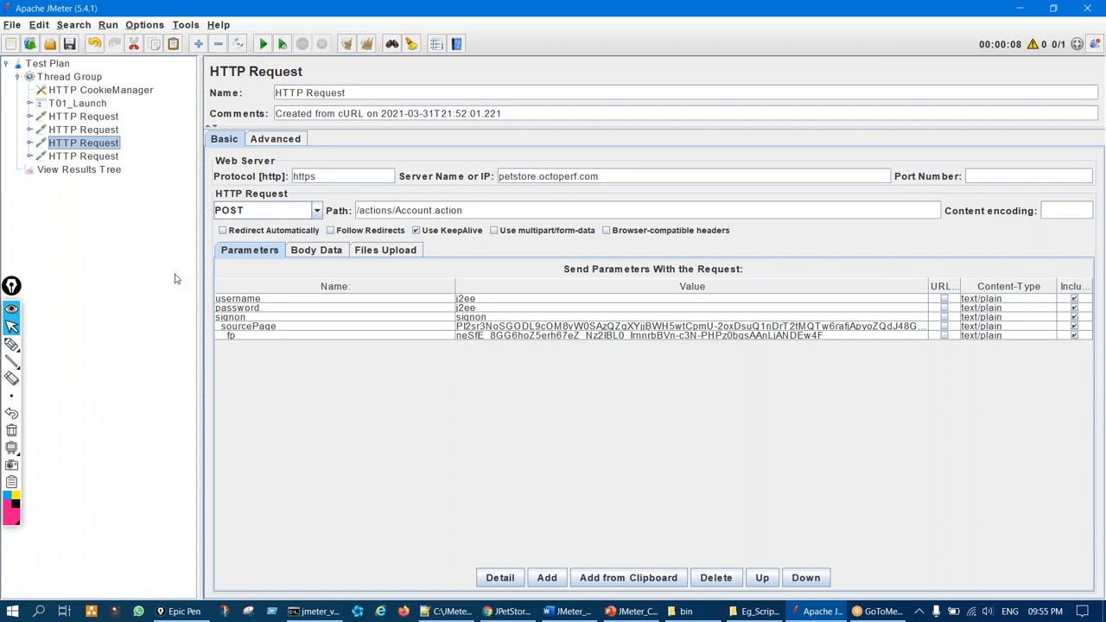
pyautogui.hotkey('ctrl', 'F2')
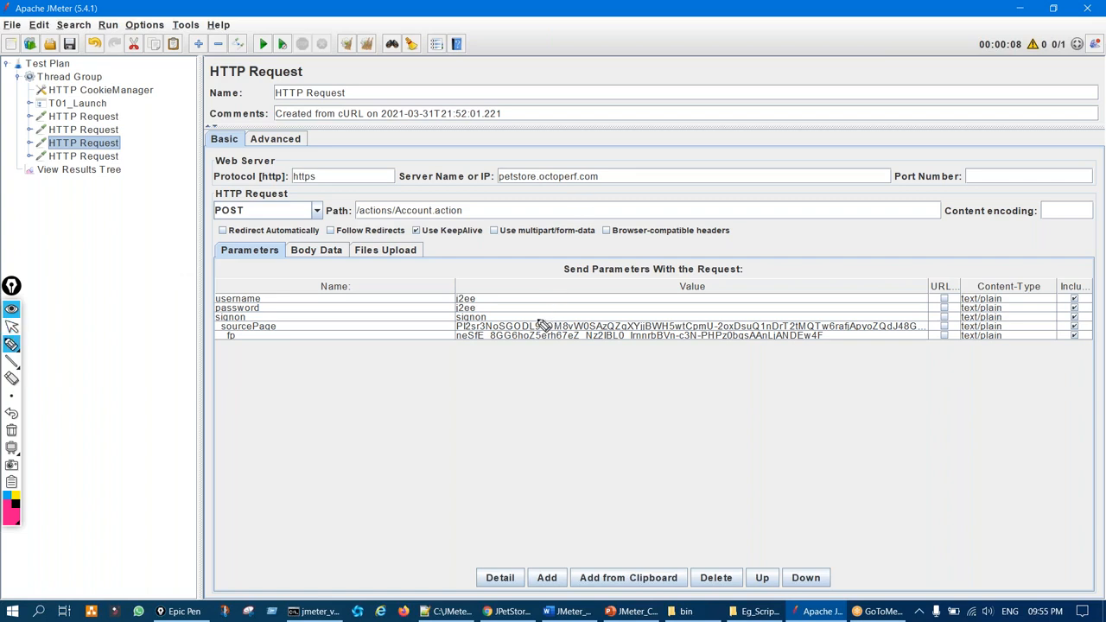
pyautogui.moveTo(503, 325)
pyautogui.mouseDown()
pyautogui.moveTo(495, 373)
pyautogui.moveTo(497, 326)
pyautogui.mouseUp()
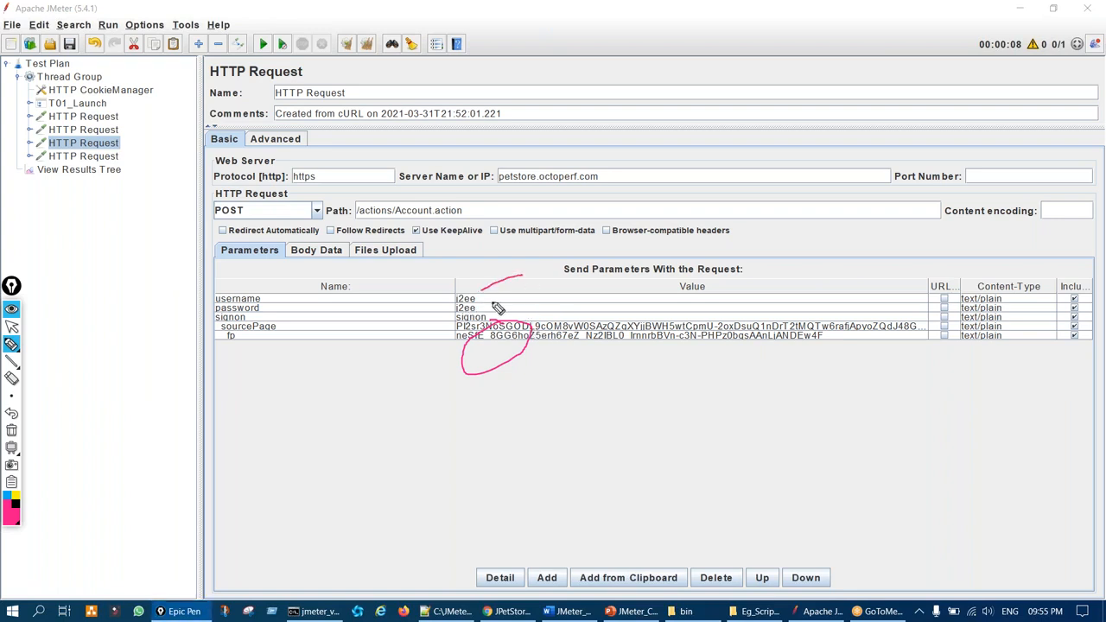
pyautogui.moveTo(491, 304)
pyautogui.mouseDown()
pyautogui.moveTo(443, 330)
pyautogui.moveTo(523, 277)
pyautogui.mouseUp()
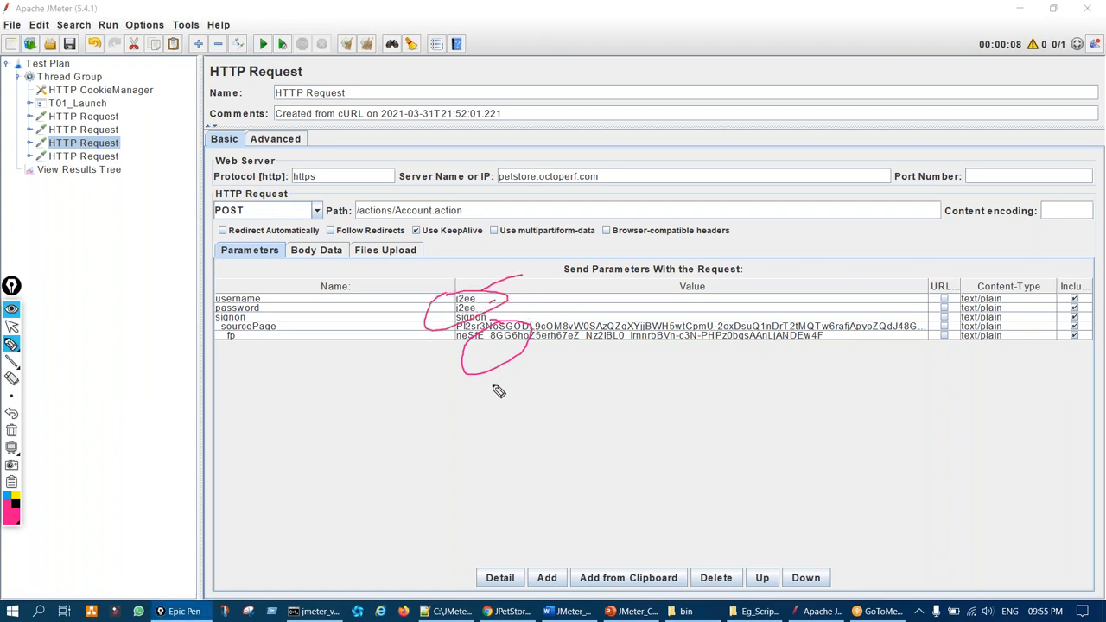
pyautogui.hotkey('ctrl', 'shift', '7')
pyautogui.hotkey('ctrl', 'shift', '2')
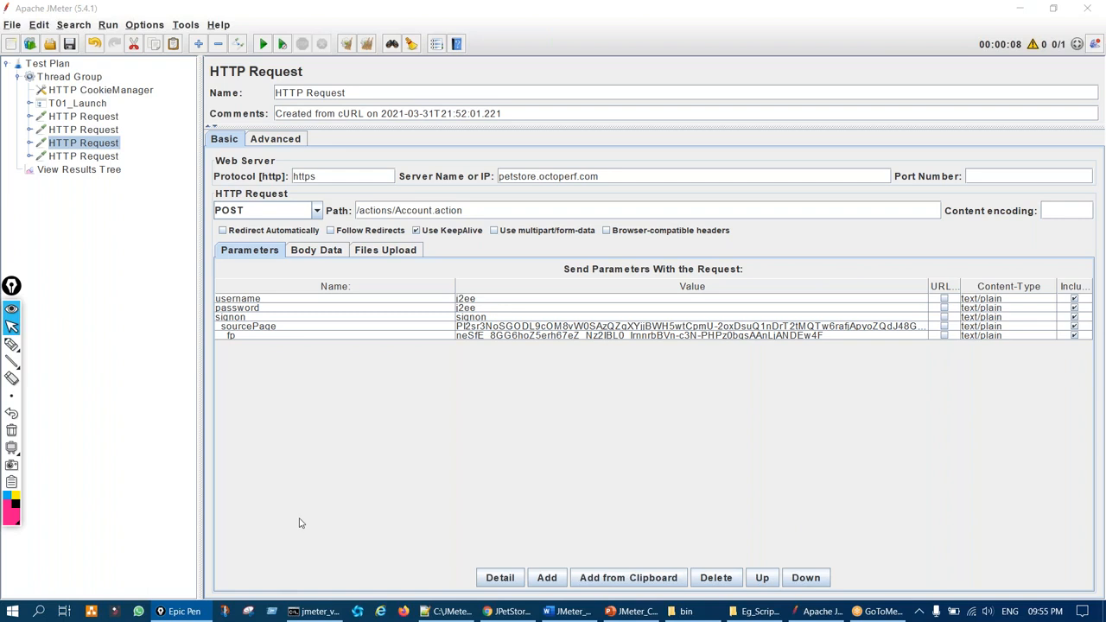
pyautogui.click(123, 171)
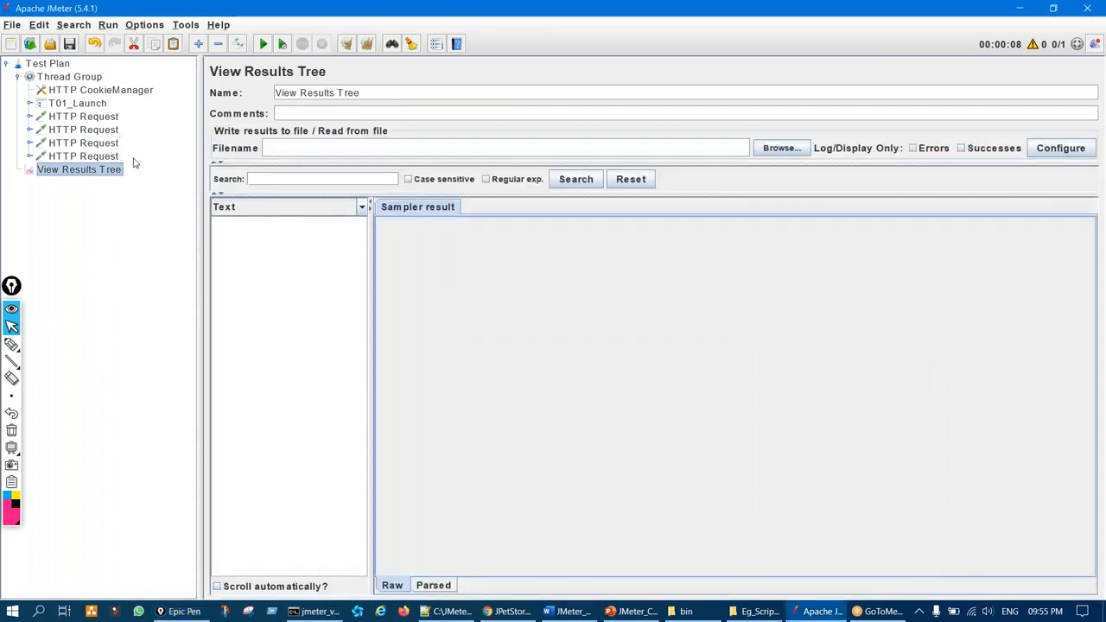
# Circle the second and third HTTP Requests, then reopen the Account.action login request
pyautogui.click(11, 345)
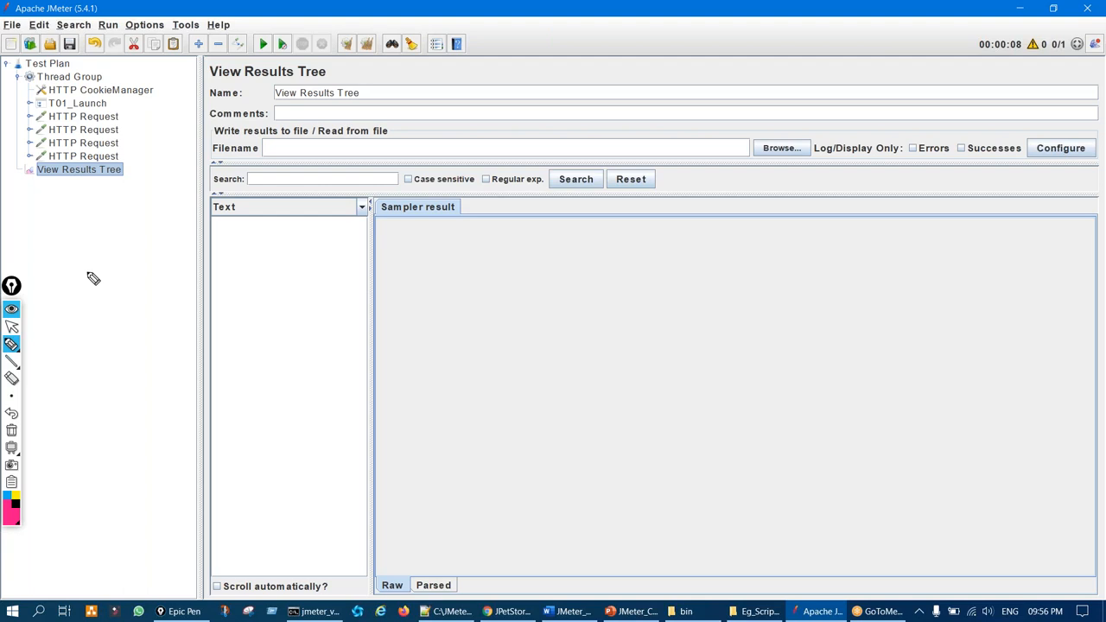
pyautogui.moveTo(108, 107); pyautogui.dragTo(109, 113)
pyautogui.hotkey('ctrl', 'shift', '7')
pyautogui.hotkey('ctrl', 'shift', '2')
pyautogui.click(112, 146)
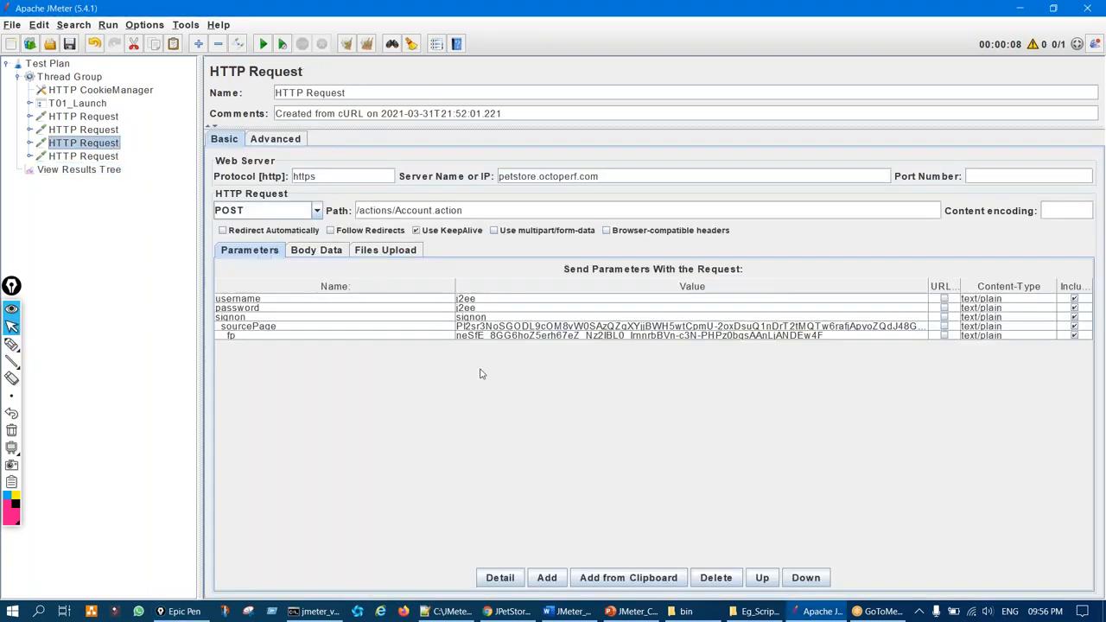
# Annotate the sourcePage value, file upload settings and HTTP Request items with the pen
pyautogui.hotkey('ctrl', 'shift', '1')
pyautogui.moveTo(486, 317)
pyautogui.mouseDown()
pyautogui.moveTo(475, 328)
pyautogui.moveTo(487, 321)
pyautogui.mouseUp()
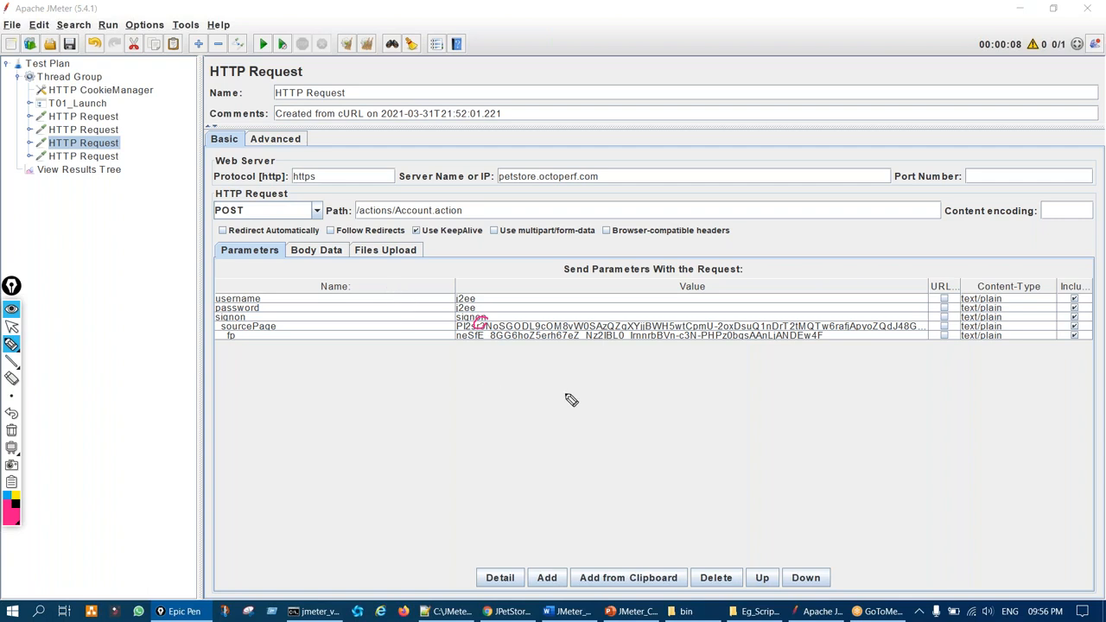
pyautogui.moveTo(367, 259); pyautogui.dragTo(445, 254)
pyautogui.moveTo(117, 116)
pyautogui.mouseDown()
pyautogui.moveTo(127, 111)
pyautogui.moveTo(109, 102)
pyautogui.mouseUp()
pyautogui.moveTo(512, 322); pyautogui.dragTo(500, 329)
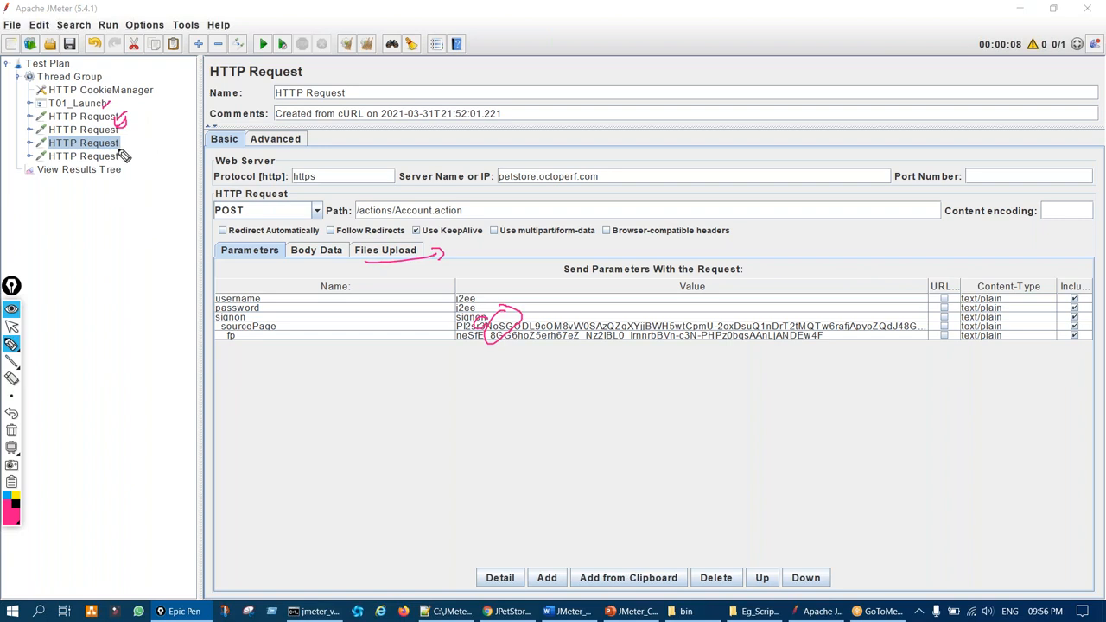
pyautogui.moveTo(131, 122); pyautogui.dragTo(145, 140)
pyautogui.moveTo(293, 330); pyautogui.dragTo(320, 319)
pyautogui.moveTo(493, 322); pyautogui.dragTo(516, 309)
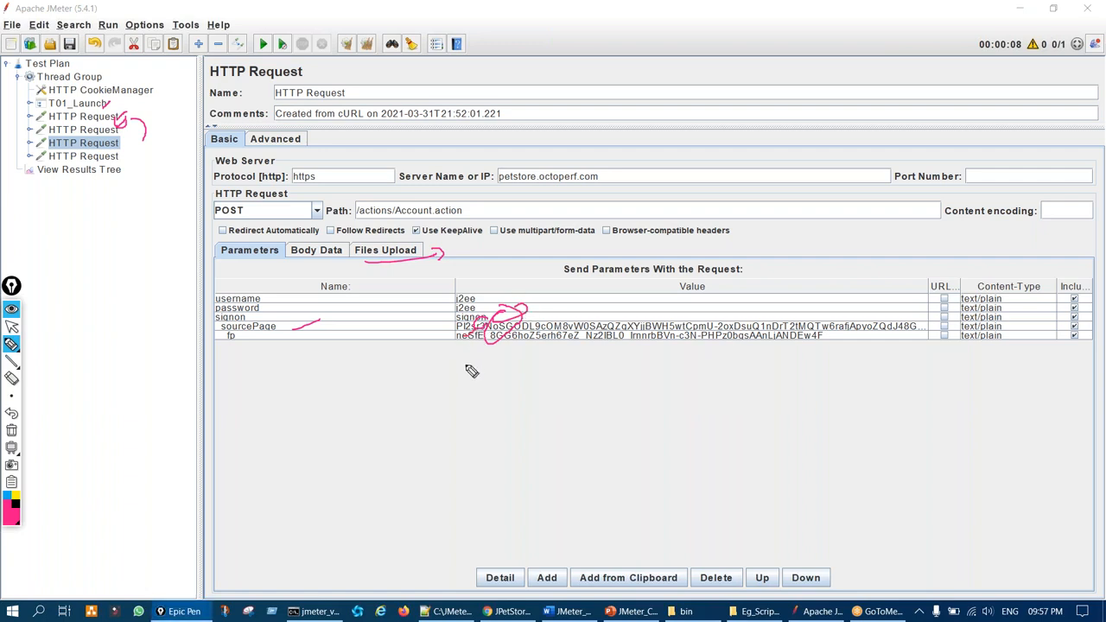
pyautogui.hotkey('ctrl', 'shift', '7')
pyautogui.hotkey('ctrl', 'shift', '2')
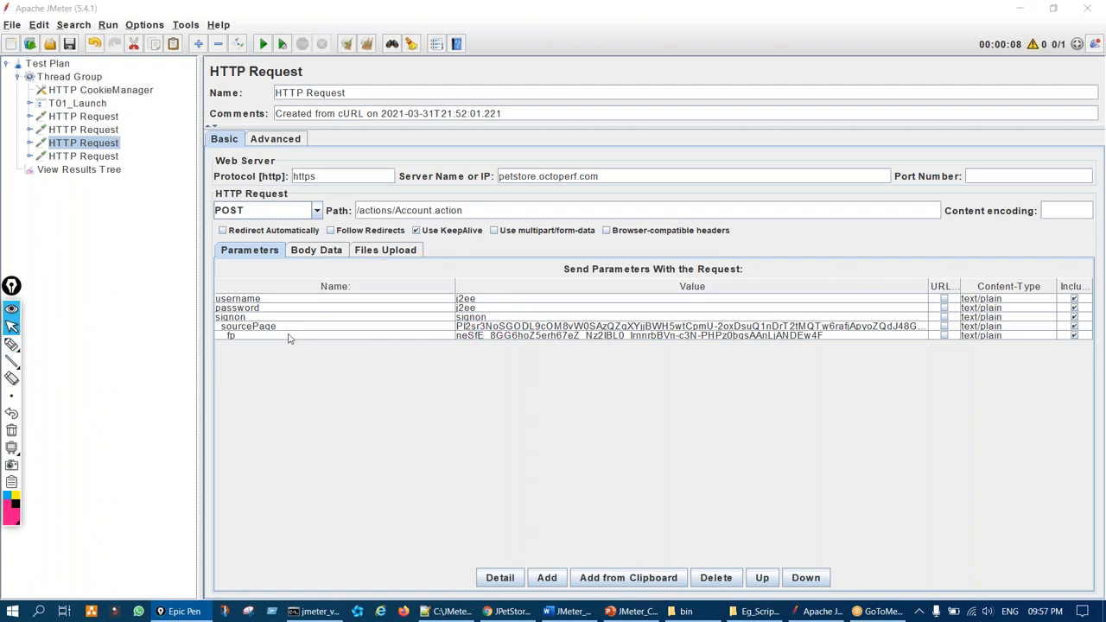
# Select the sourcePage parameter row and mark it with handwritten notes
pyautogui.click(278, 327)
pyautogui.hotkey('ctrl', 'shift', '1')
pyautogui.moveTo(437, 406)
pyautogui.mouseDown()
pyautogui.moveTo(432, 435)
pyautogui.moveTo(462, 438)
pyautogui.mouseUp()
pyautogui.moveTo(439, 475); pyautogui.dragTo(445, 493)
pyautogui.moveTo(497, 373)
pyautogui.mouseDown()
pyautogui.moveTo(501, 361)
pyautogui.moveTo(533, 424)
pyautogui.moveTo(569, 422)
pyautogui.mouseUp()
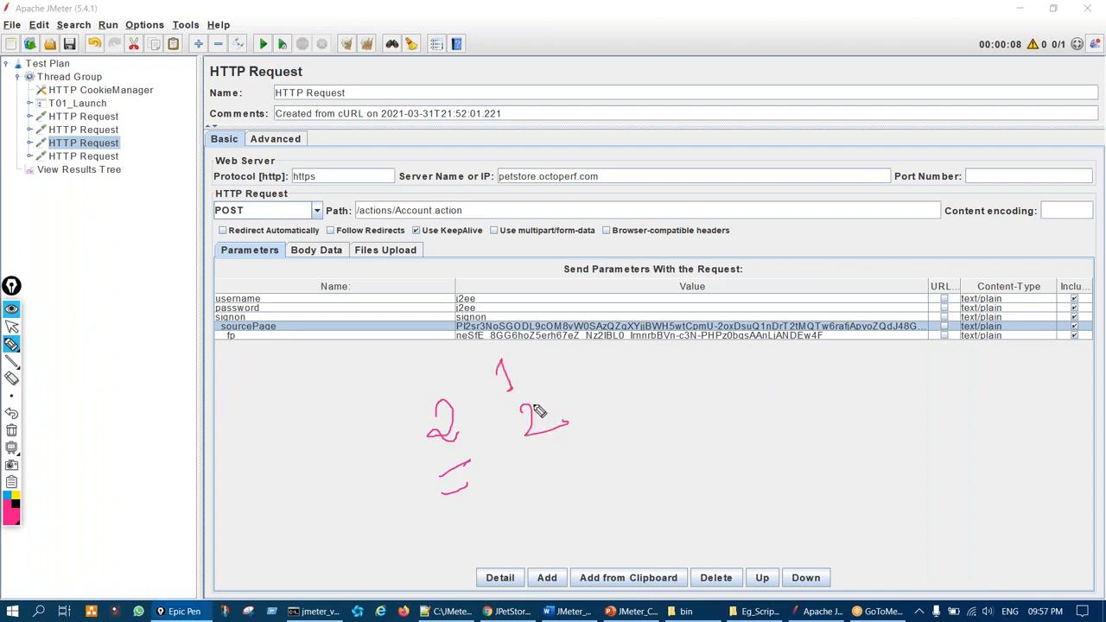
pyautogui.hotkey('ctrl', 'shift', '7')
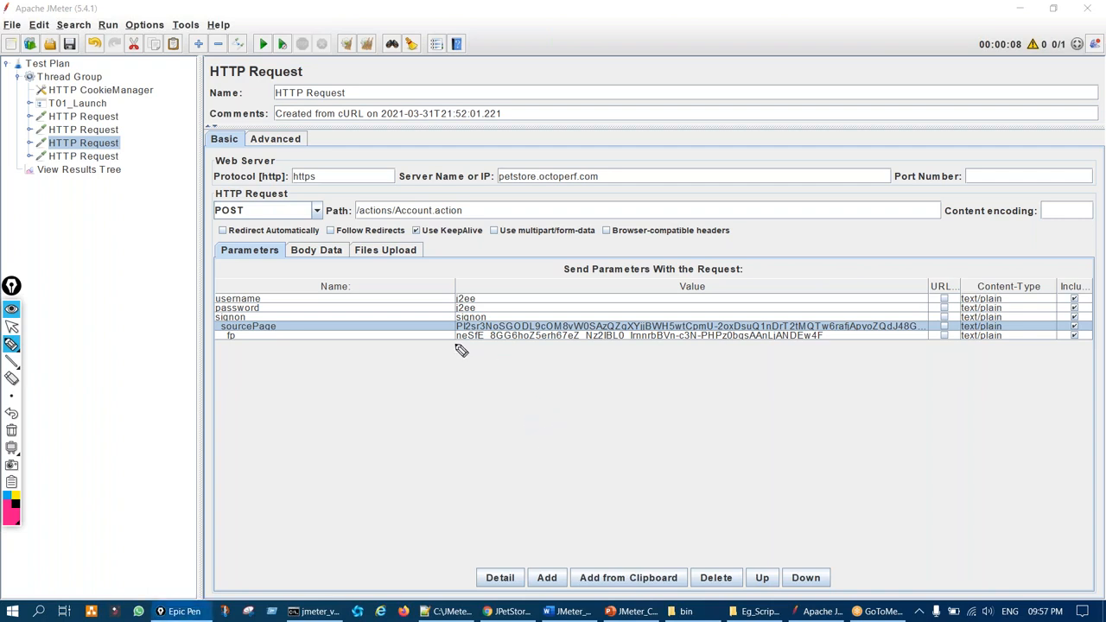
pyautogui.moveTo(467, 315)
pyautogui.mouseDown()
pyautogui.moveTo(473, 338)
pyautogui.moveTo(467, 318)
pyautogui.mouseUp()
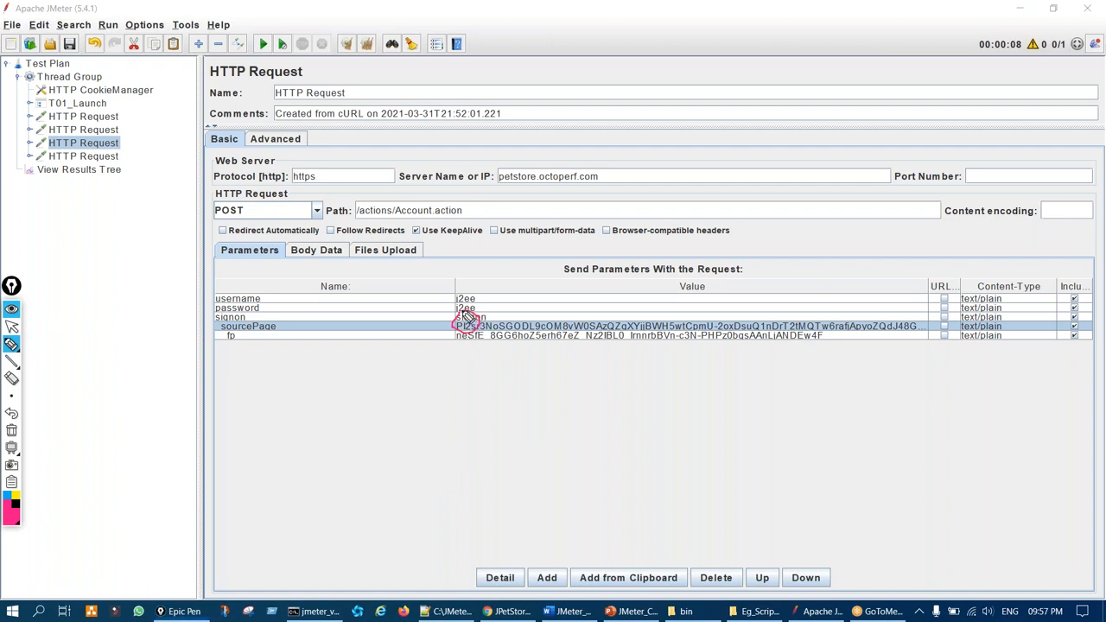
pyautogui.moveTo(288, 330); pyautogui.dragTo(323, 319)
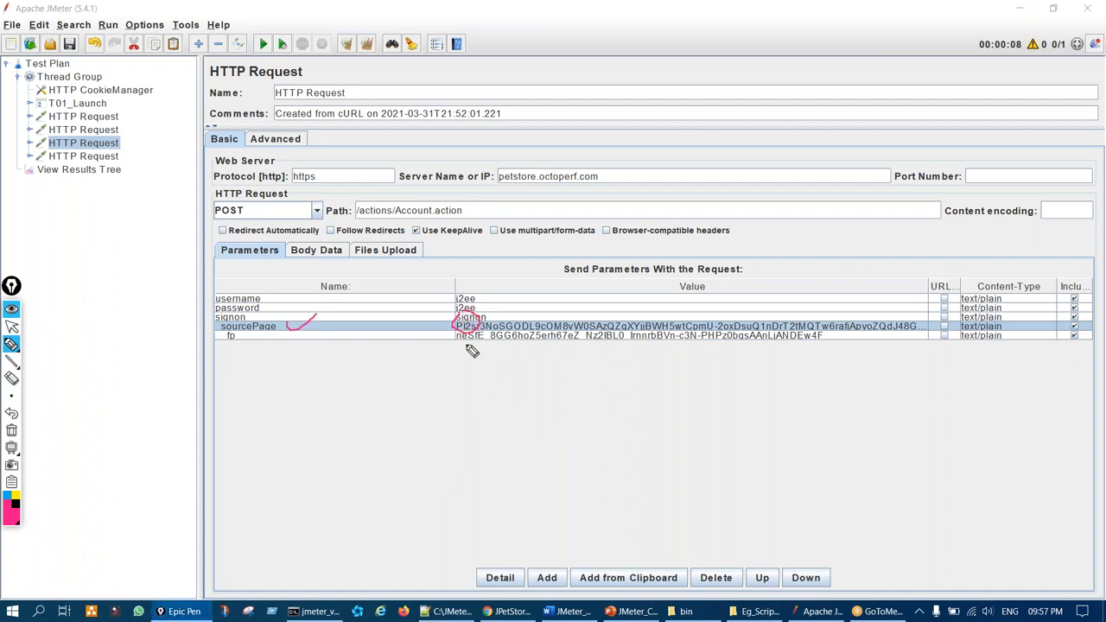
pyautogui.hotkey('ctrl', 'shift', '7')
pyautogui.hotkey('ctrl', 'shift', '2')
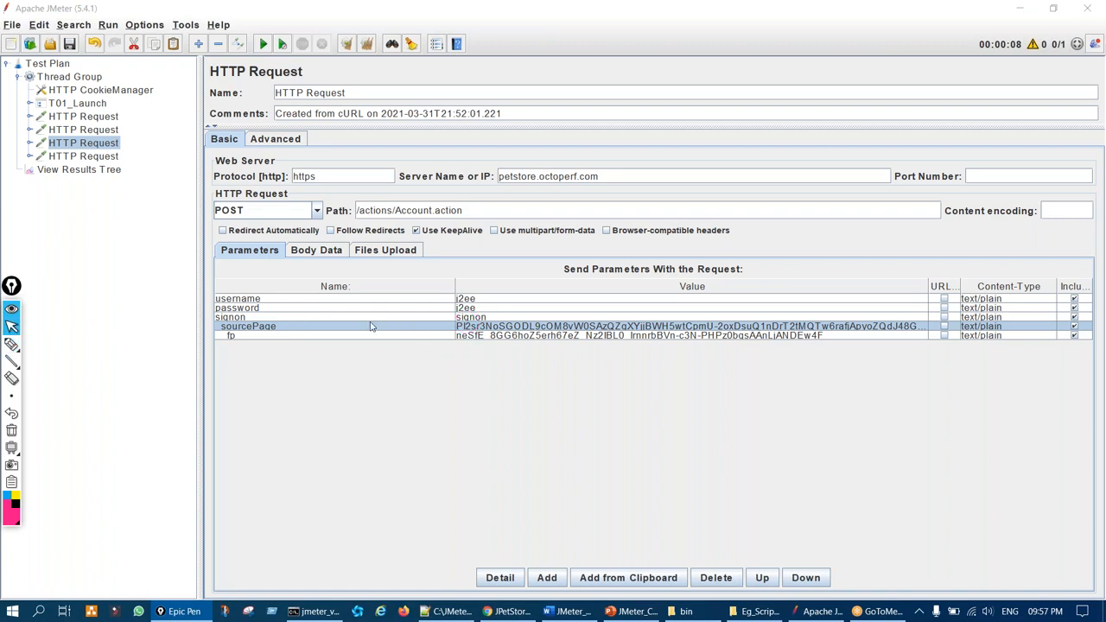
# Run the test plan from View Results Tree without saving it first
pyautogui.click(117, 157)
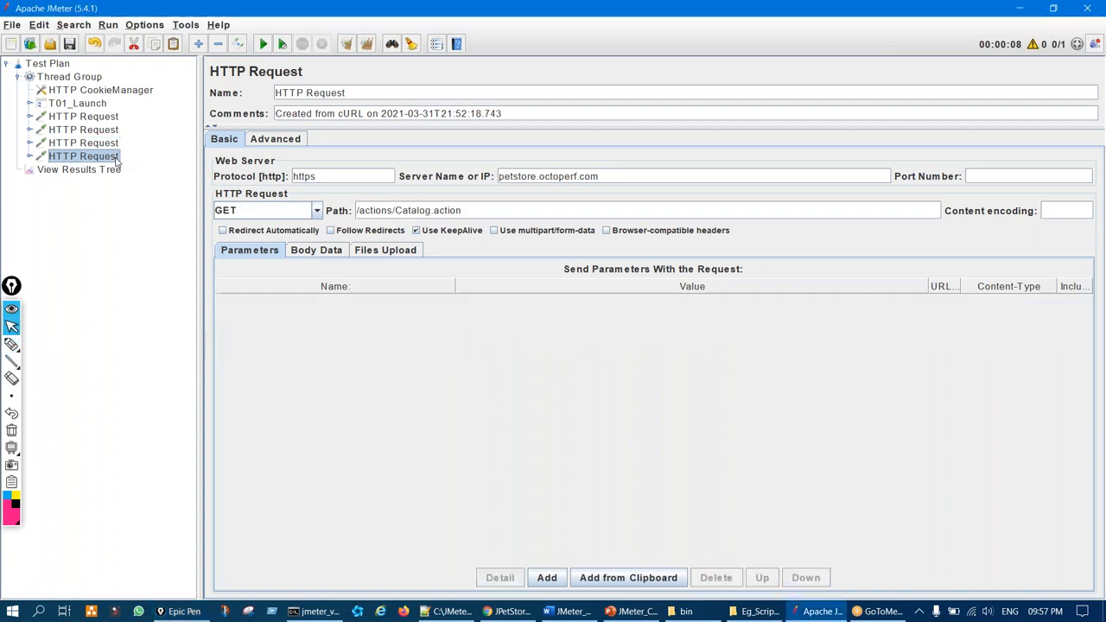
pyautogui.click(116, 172)
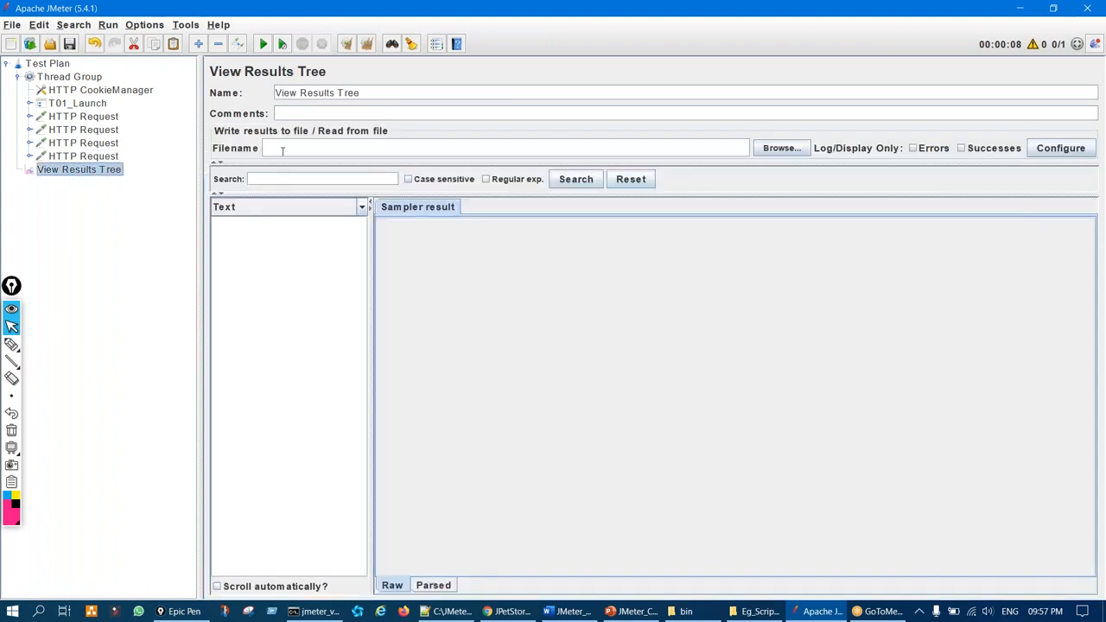
pyautogui.click(263, 45)
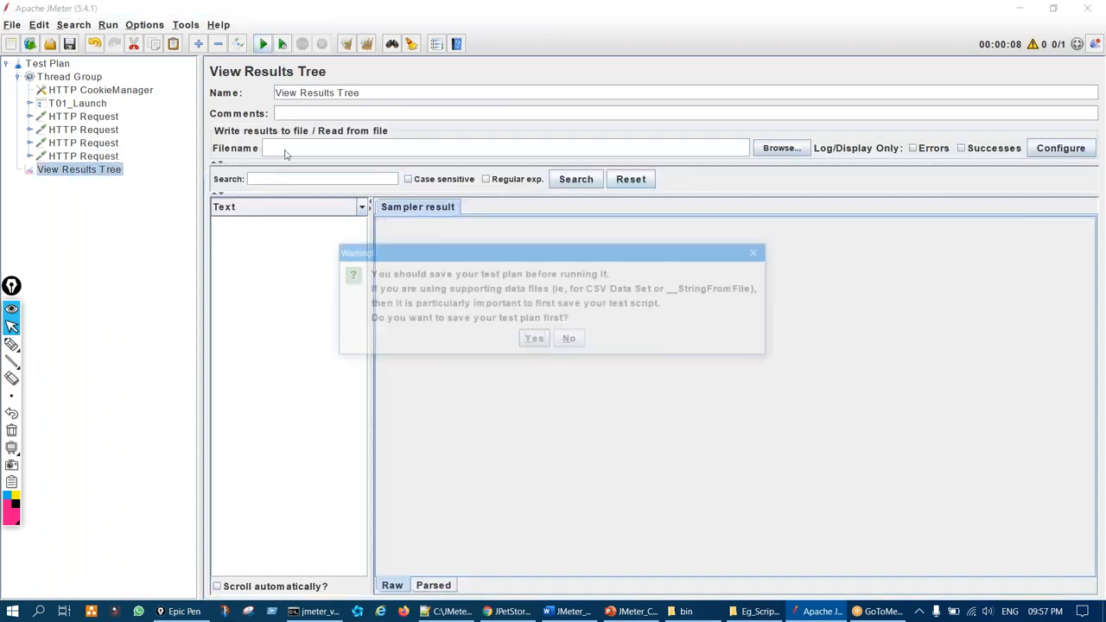
pyautogui.click(557, 342)
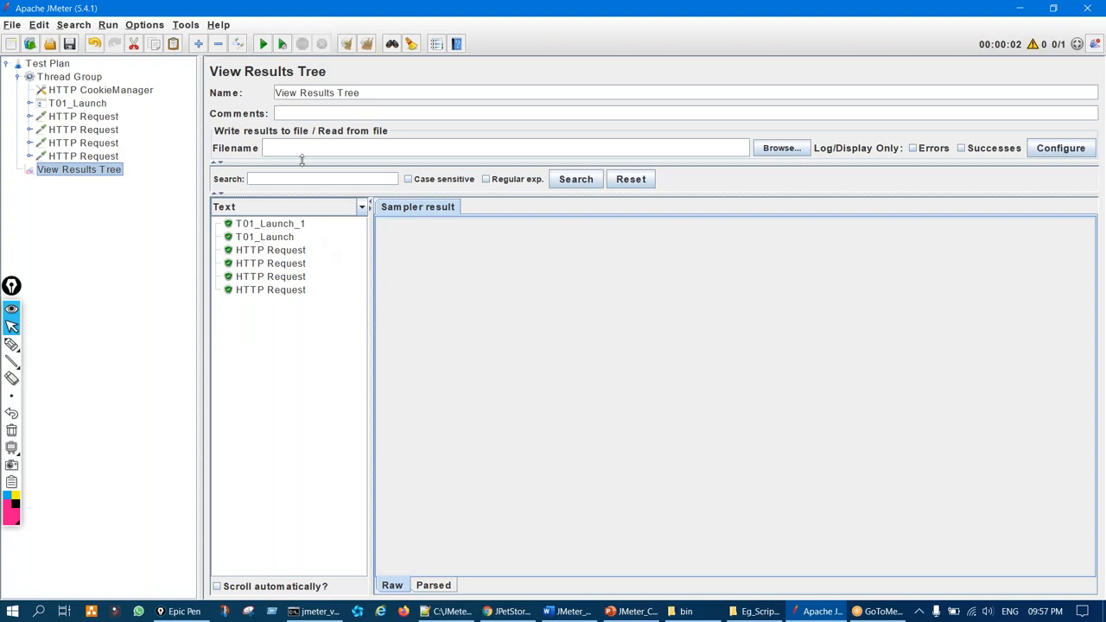
# Circle the recording methods on the slide and mark the HTTP Request items
pyautogui.click(625, 611)
pyautogui.click(11, 344)
pyautogui.moveTo(210, 82)
pyautogui.mouseDown()
pyautogui.moveTo(121, 214)
pyautogui.moveTo(250, 117)
pyautogui.moveTo(177, 121)
pyautogui.mouseUp()
pyautogui.hotkey('ctrl', 'shift', '7')
pyautogui.hotkey('ctrl', 'shift', '2')
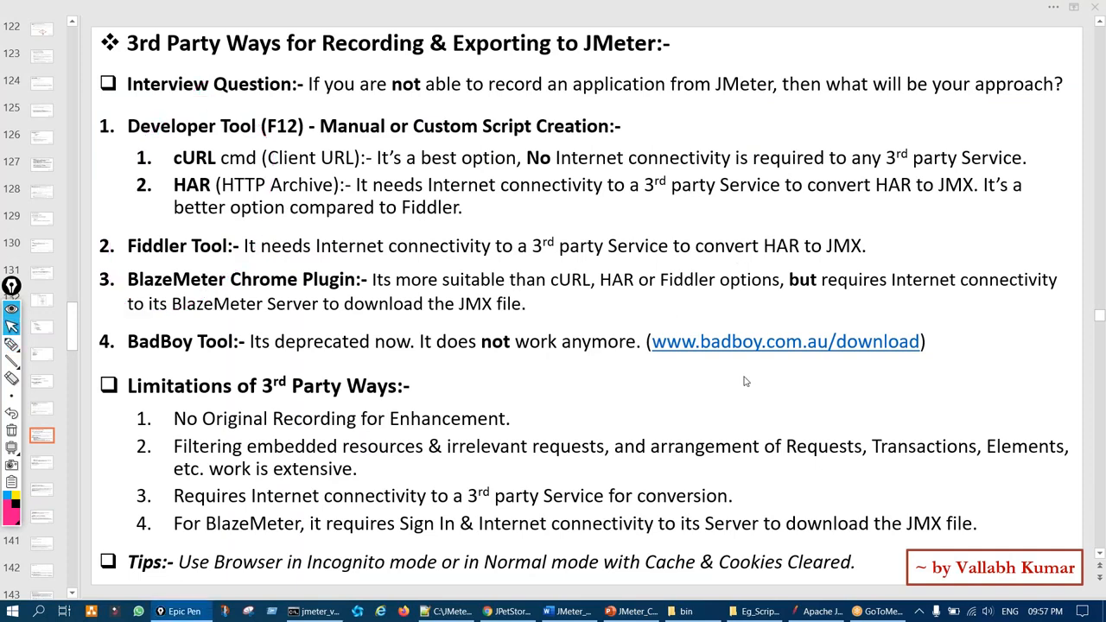
pyautogui.click(820, 611)
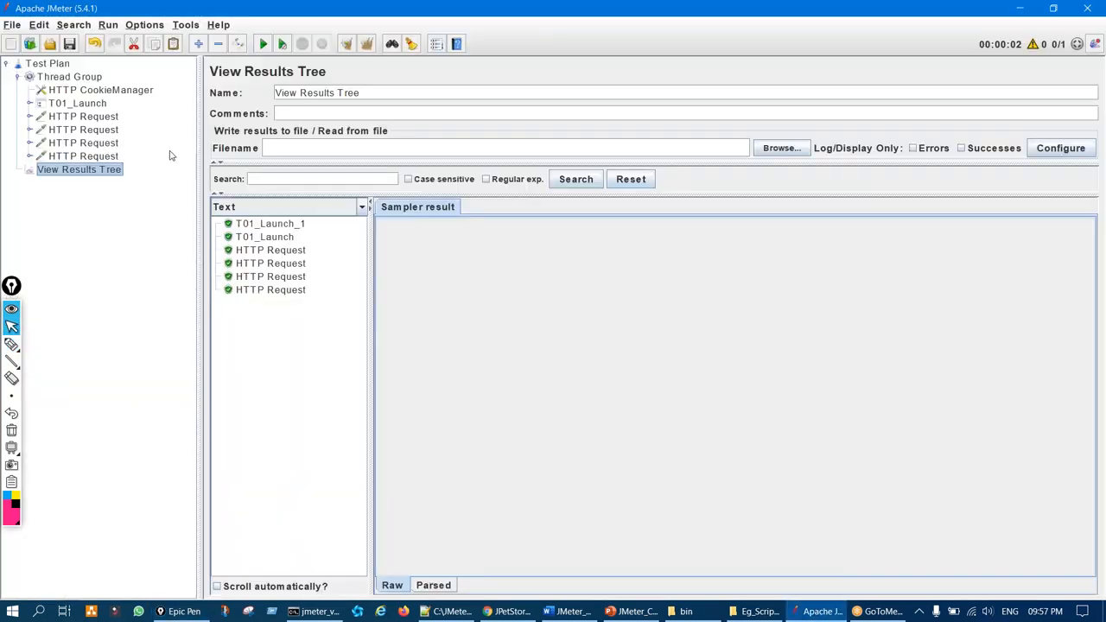
pyautogui.hotkey('ctrl', 'shift', '2')
pyautogui.moveTo(123, 127)
pyautogui.mouseDown()
pyautogui.moveTo(109, 145)
pyautogui.moveTo(121, 156)
pyautogui.mouseUp()
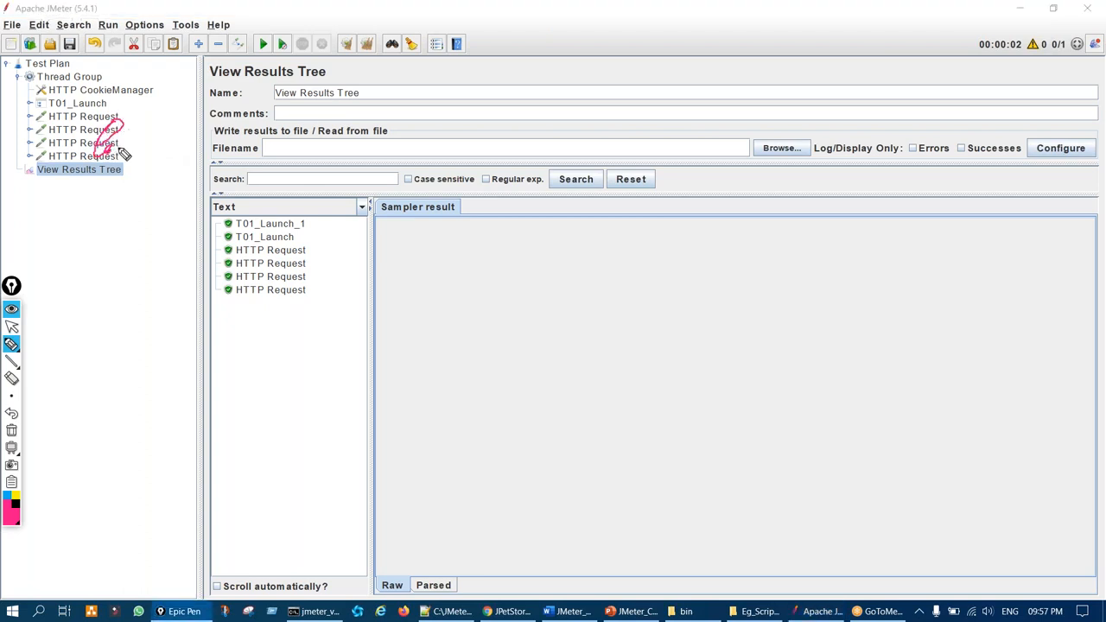
pyautogui.hotkey('ctrl', 'shift', '7')
pyautogui.moveTo(113, 116)
pyautogui.mouseDown()
pyautogui.moveTo(149, 91)
pyautogui.moveTo(113, 124)
pyautogui.moveTo(117, 111)
pyautogui.mouseUp()
pyautogui.hotkey('ctrl', 'shift', '7')
pyautogui.hotkey('ctrl', 'shift', '1')
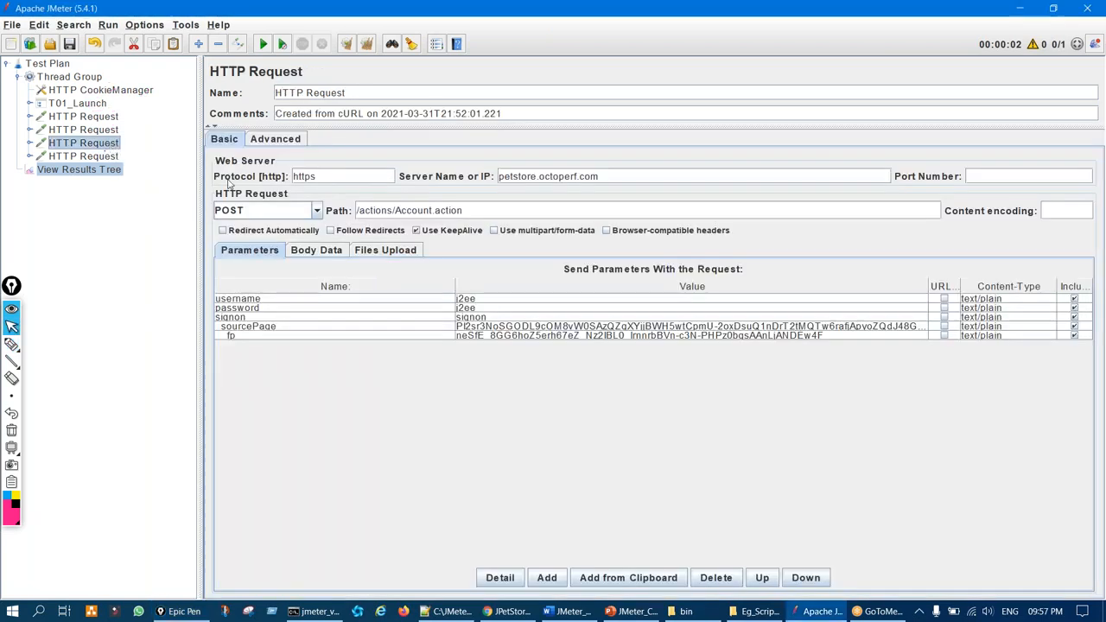
# Open the Account.action login request and circle its username and password values
pyautogui.click(107, 144)
pyautogui.hotkey('ctrl', 'shift', '2')
pyautogui.moveTo(464, 279)
pyautogui.mouseDown()
pyautogui.moveTo(452, 358)
pyautogui.moveTo(452, 309)
pyautogui.mouseUp()
pyautogui.hotkey('ctrl', 'shift', '7')
pyautogui.hotkey('ctrl', 'shift', '1')
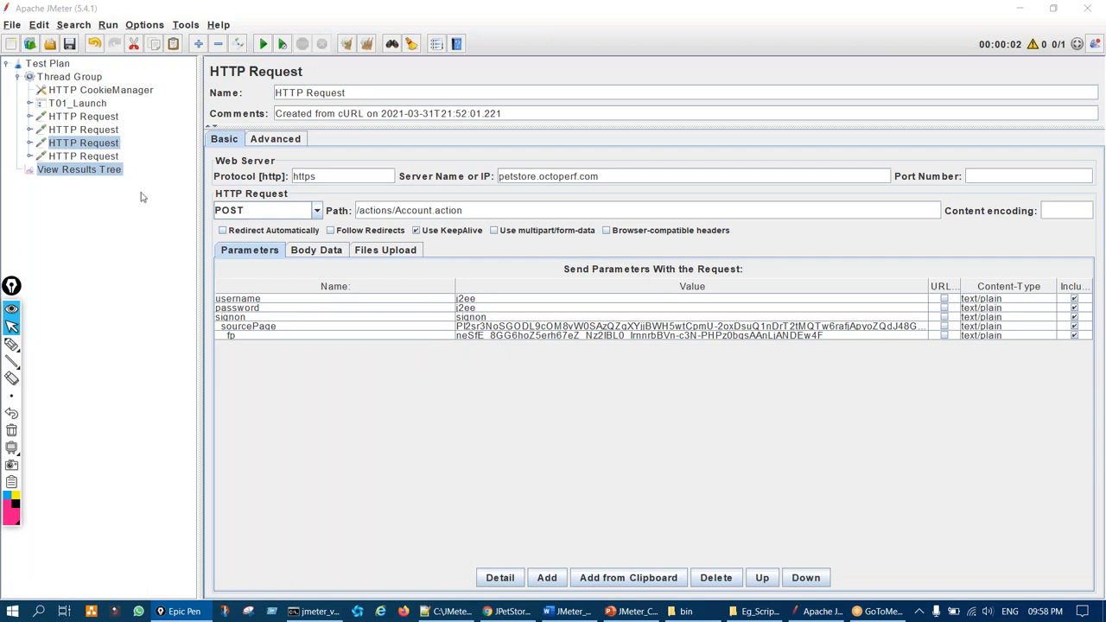
pyautogui.click(12, 44)
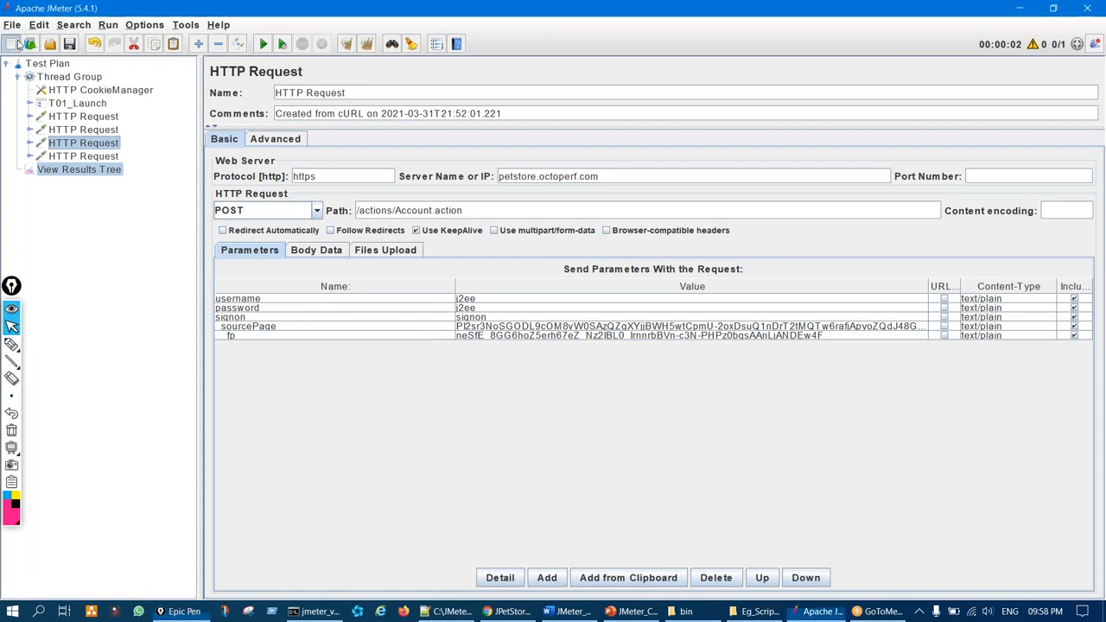
# Discard the JMeter plan without saving and tick the HAR option on the slide
pyautogui.click(560, 321)
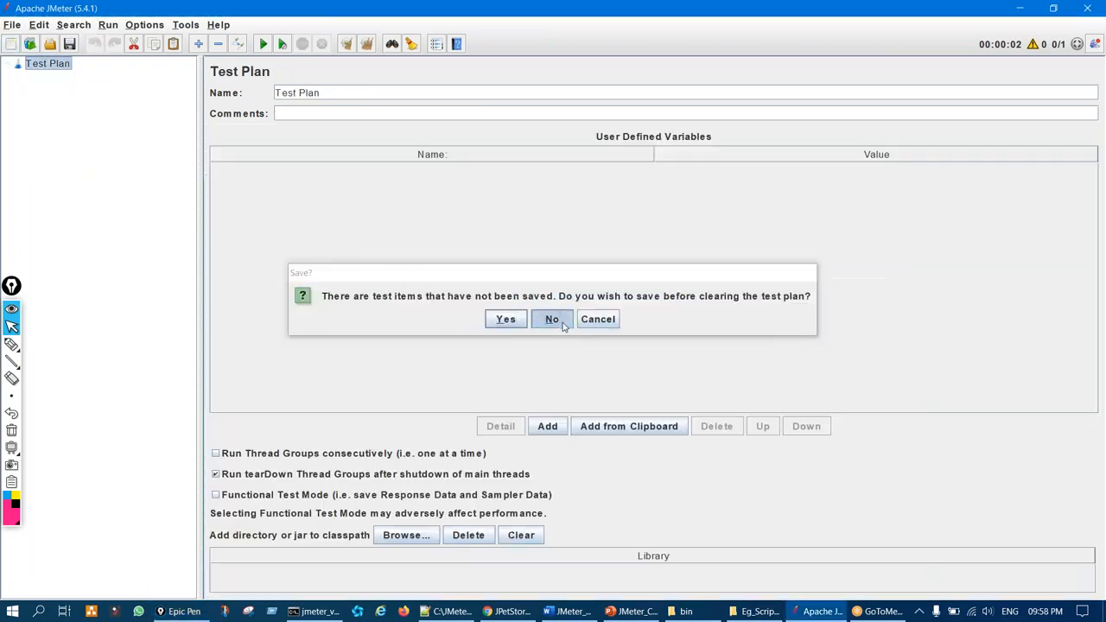
pyautogui.click(631, 611)
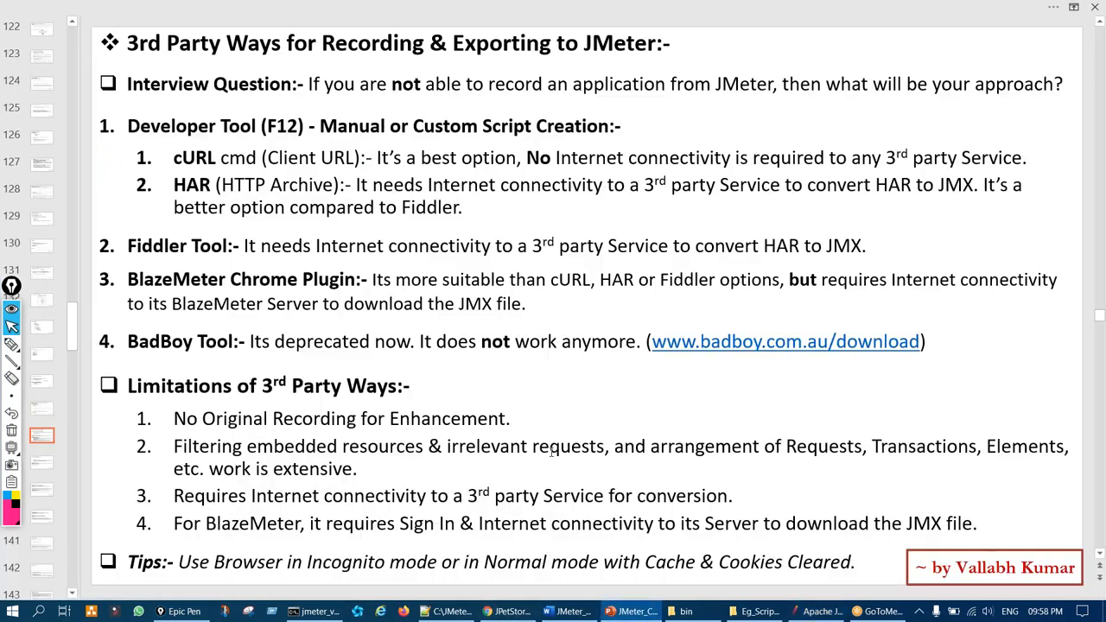
pyautogui.hotkey('ctrl', 'shift', '3')
pyautogui.moveTo(177, 190)
pyautogui.mouseDown()
pyautogui.moveTo(178, 205)
pyautogui.moveTo(196, 190)
pyautogui.mouseUp()
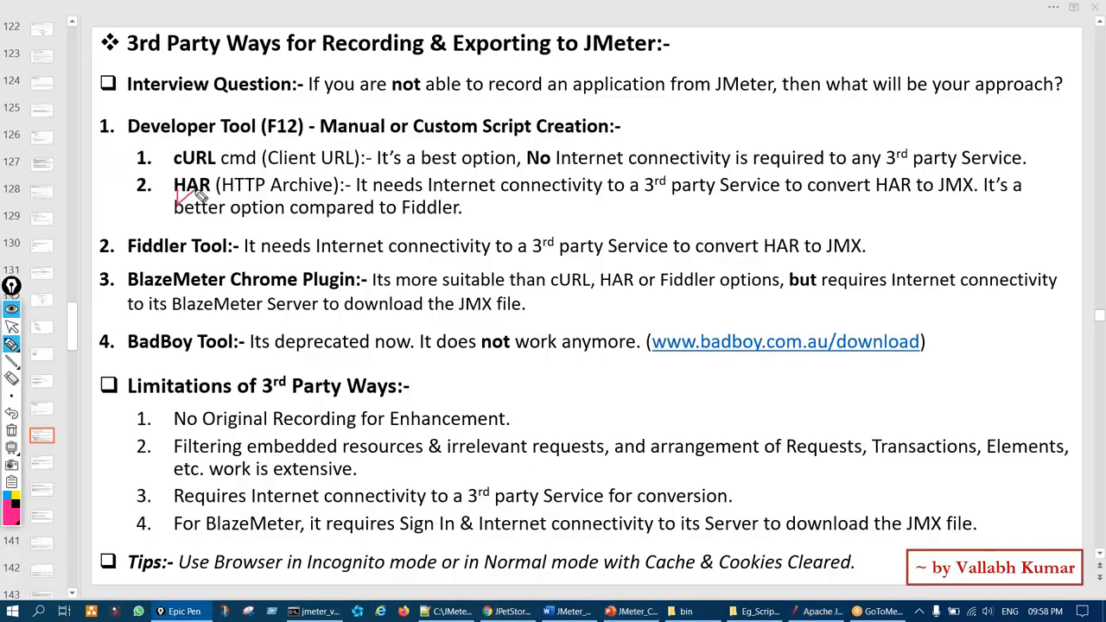
pyautogui.hotkey('ctrl', 'shift', '1')
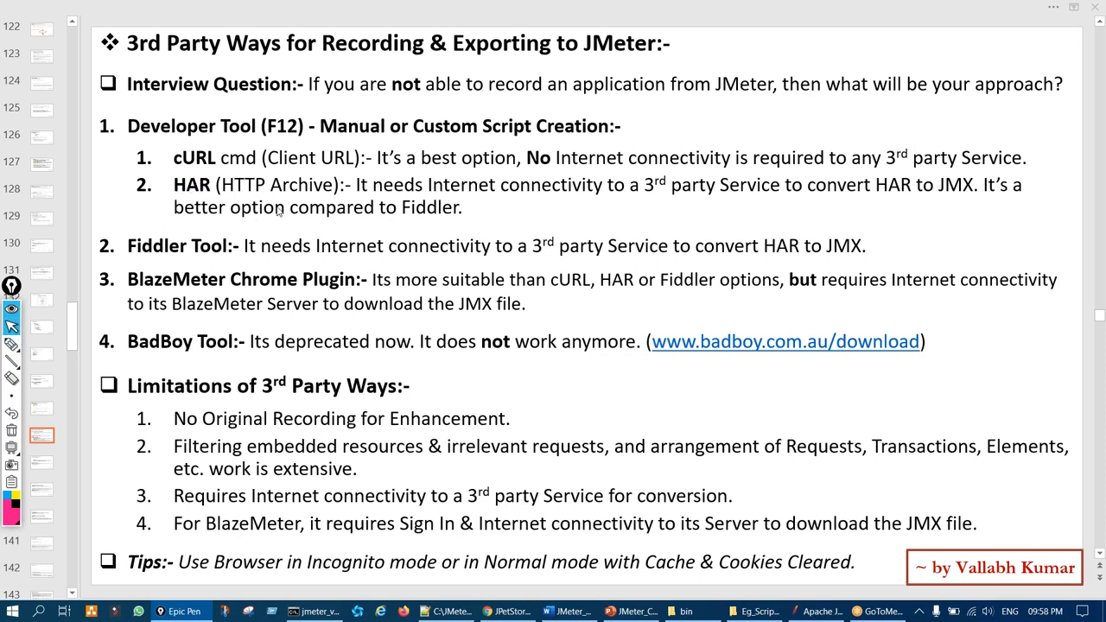
# Circle the F12 mention on the recording methods slide
pyautogui.click(495, 210)
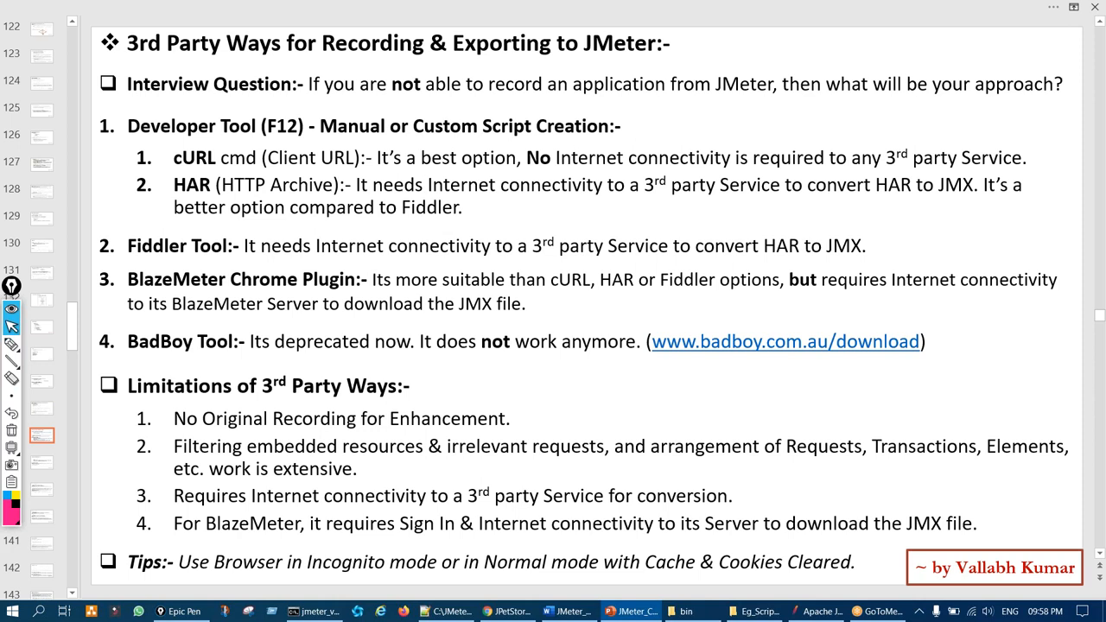
pyautogui.click(492, 209)
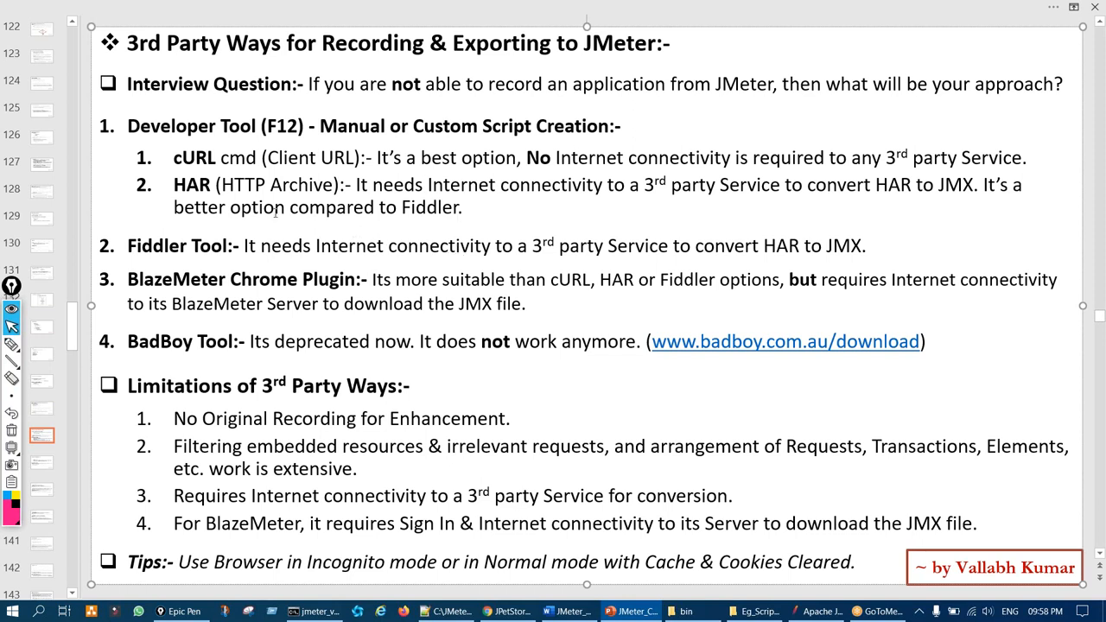
pyautogui.hotkey('ctrl', 'shift', '3')
pyautogui.moveTo(248, 109)
pyautogui.mouseDown()
pyautogui.moveTo(239, 115)
pyautogui.moveTo(271, 106)
pyautogui.mouseUp()
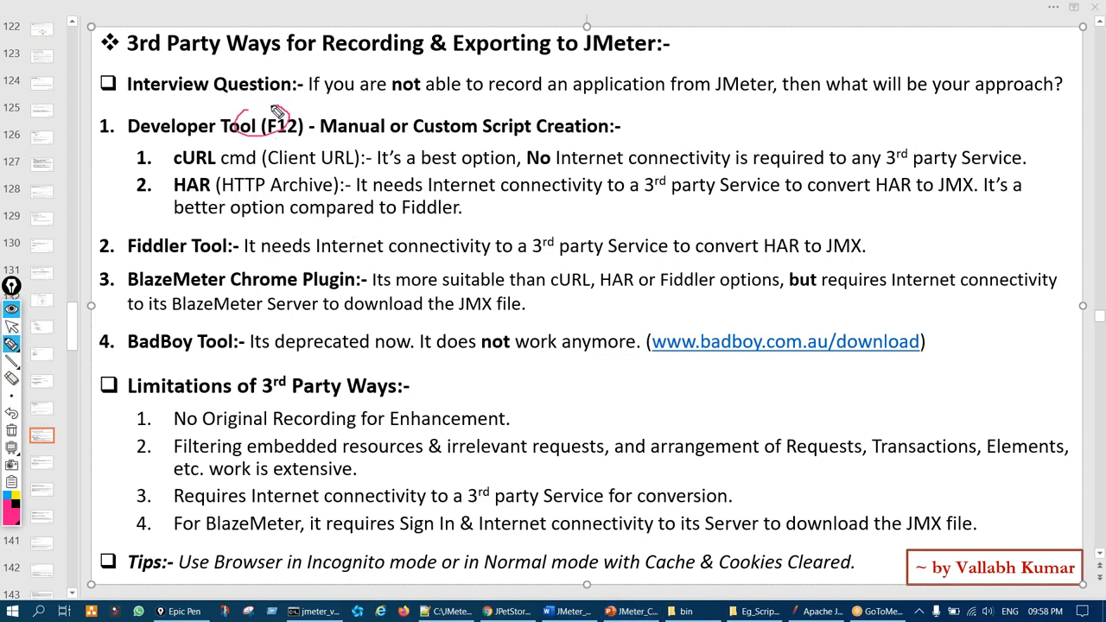
pyautogui.hotkey('ctrl', 'shift', '7')
pyautogui.hotkey('ctrl', 'shift', '2')
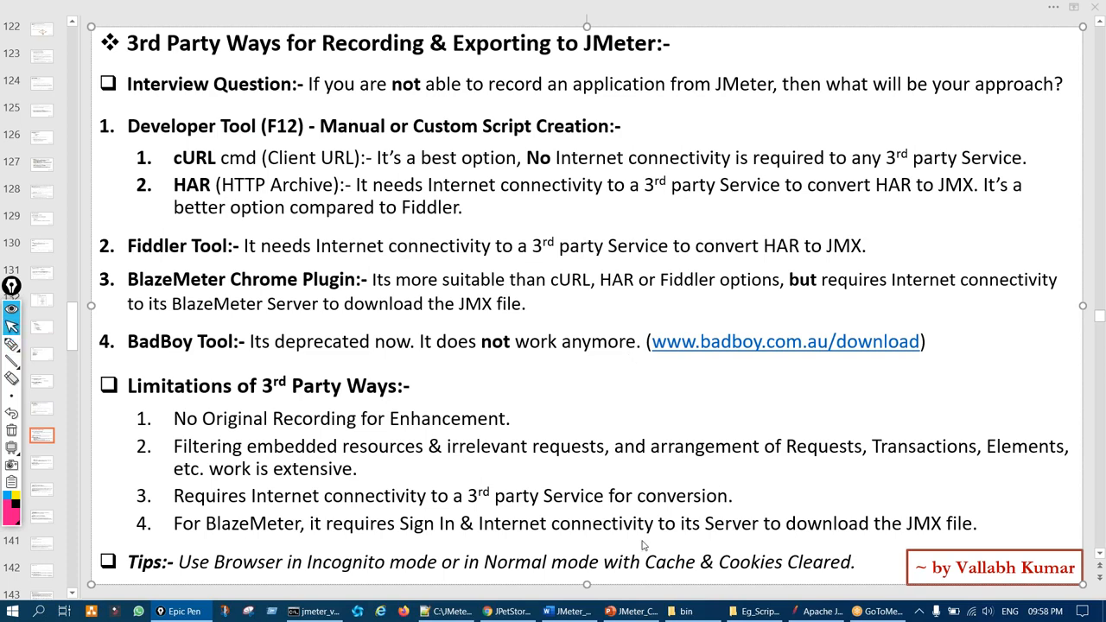
# Close the old incognito Chrome window and bring up Chrome's taskbar jump list
pyautogui.click(510, 611)
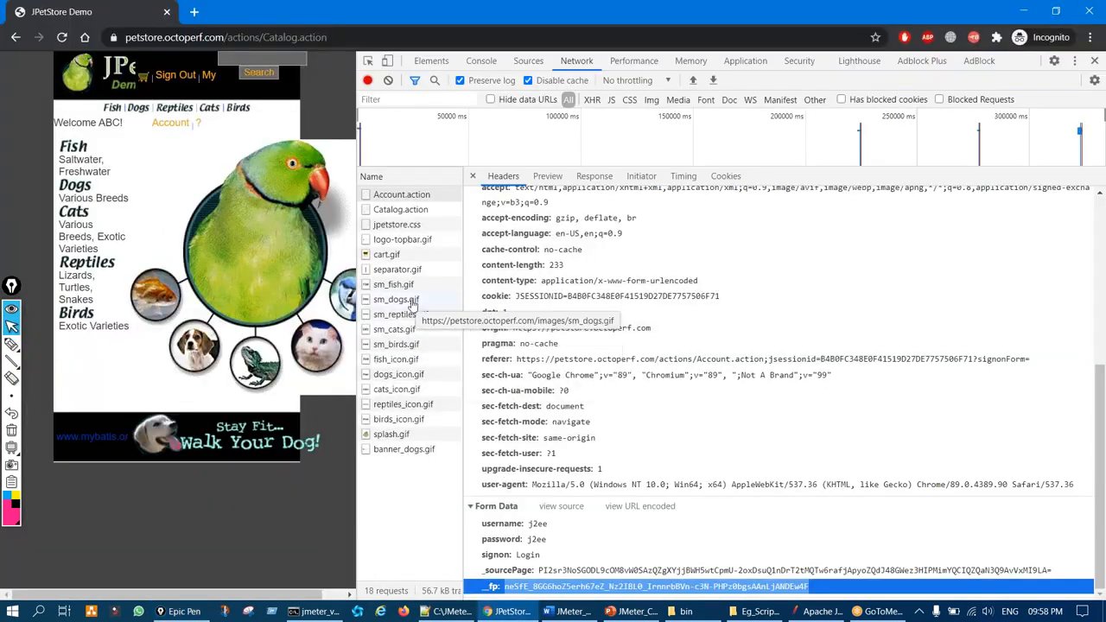
pyautogui.hotkey('ctrl', 'shift', '3')
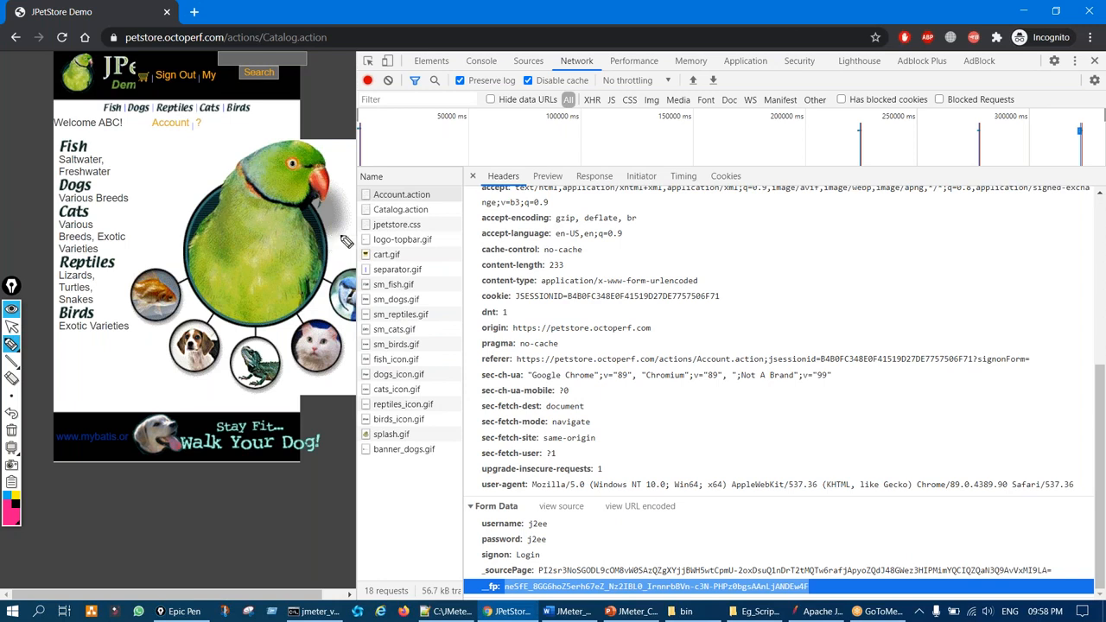
pyautogui.hotkey('ctrl', 'shift', '1')
pyautogui.hotkey('alt', 'Tab')
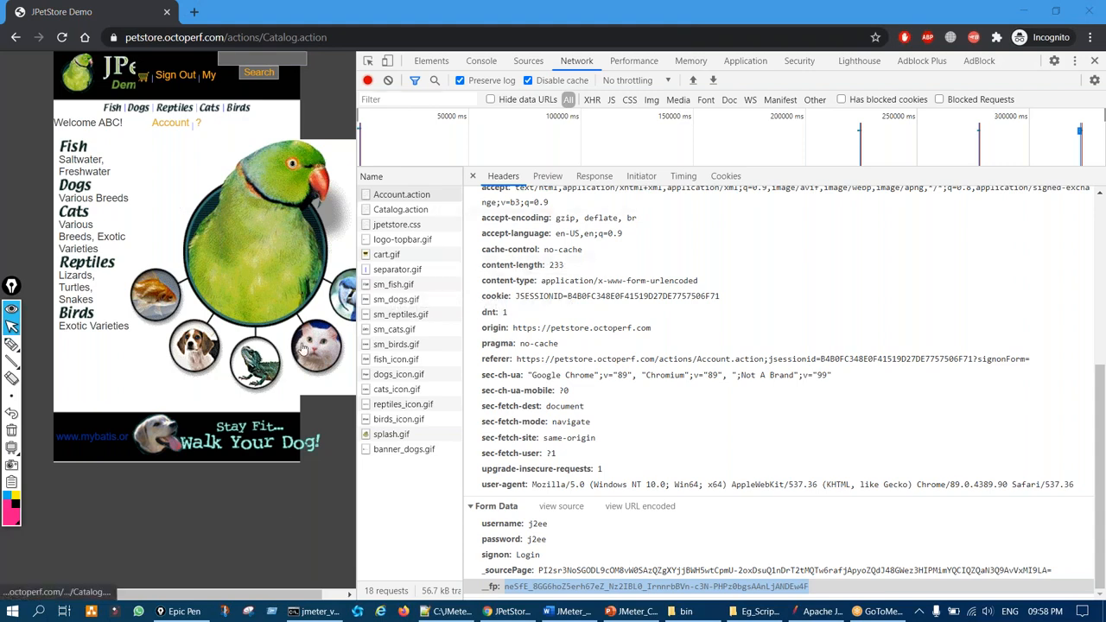
pyautogui.click(1101, 10)
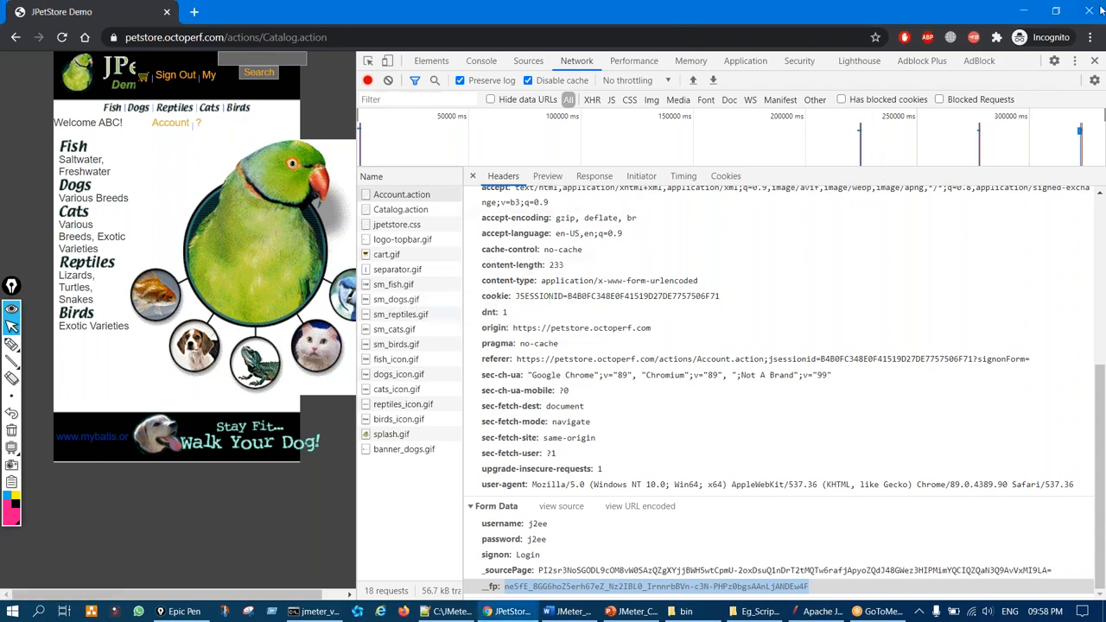
pyautogui.click(1101, 10)
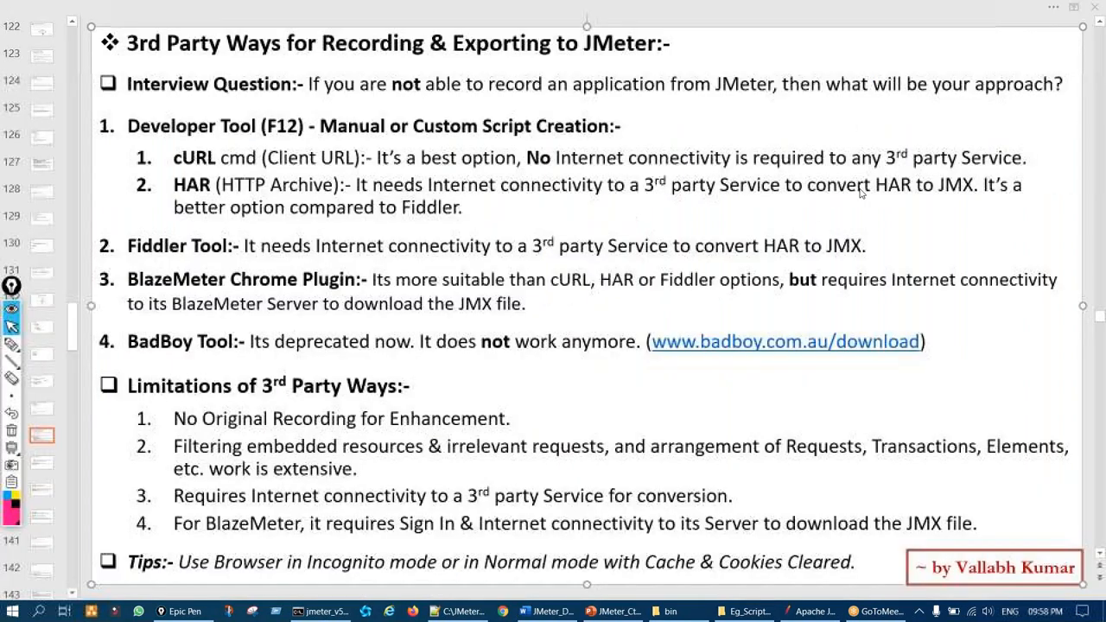
pyautogui.rightClick(507, 612)
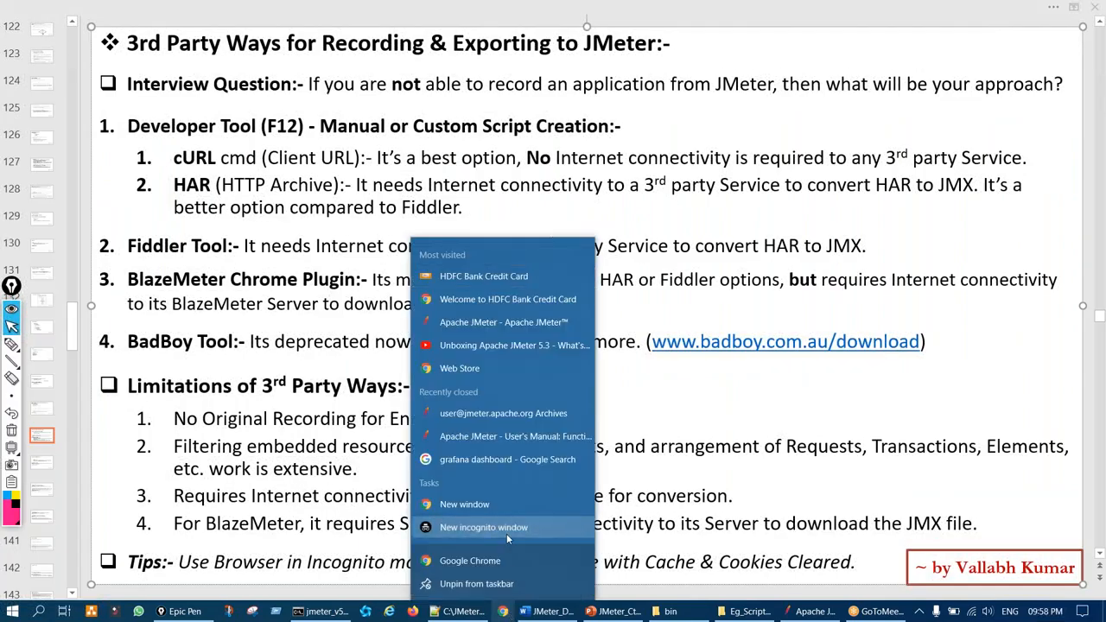
# Open a new incognito window with DevTools on the Network panel, widened
pyautogui.click(507, 531)
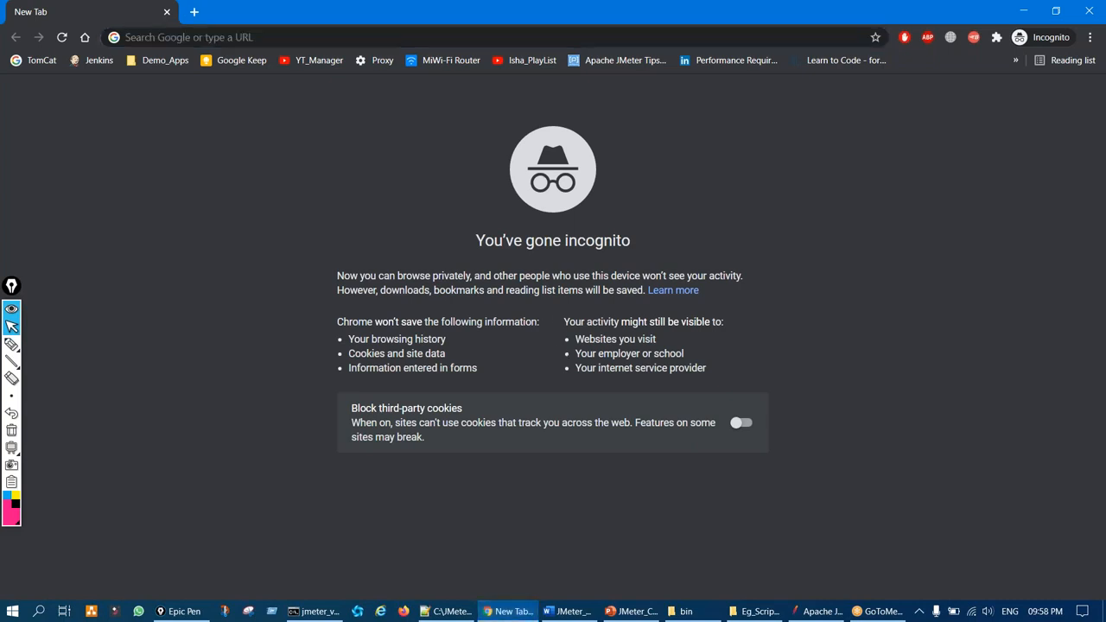
pyautogui.press('F12')
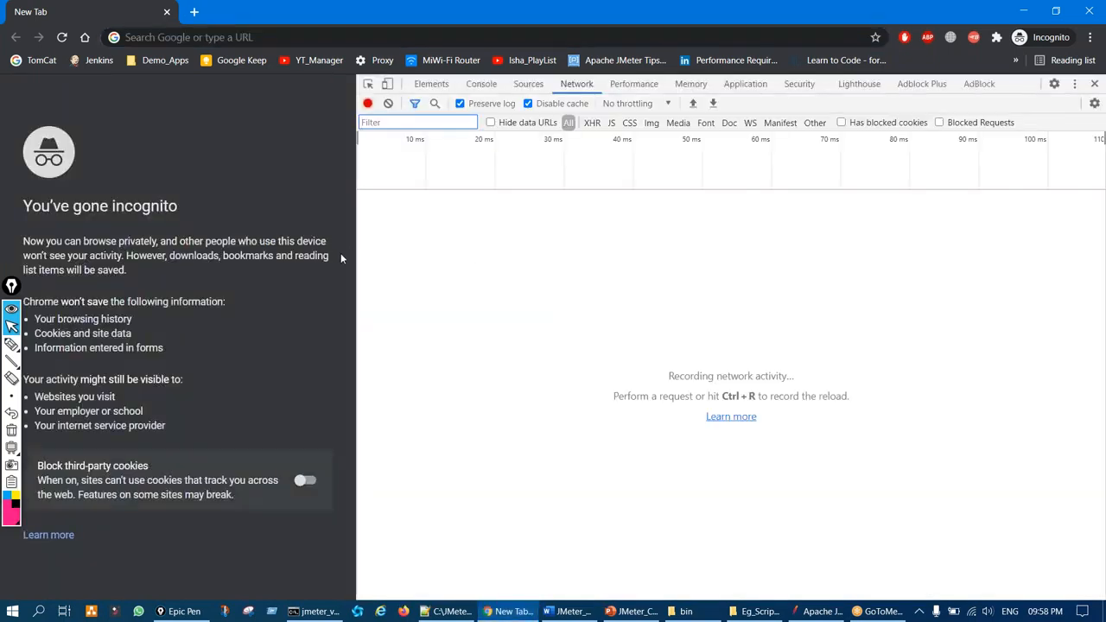
pyautogui.moveTo(357, 245); pyautogui.dragTo(591, 253)
# Highlight Preserve log and recording, then load JPetStore from the Demo_Apps bookmarks
pyautogui.hotkey('ctrl', 'shift', '3')
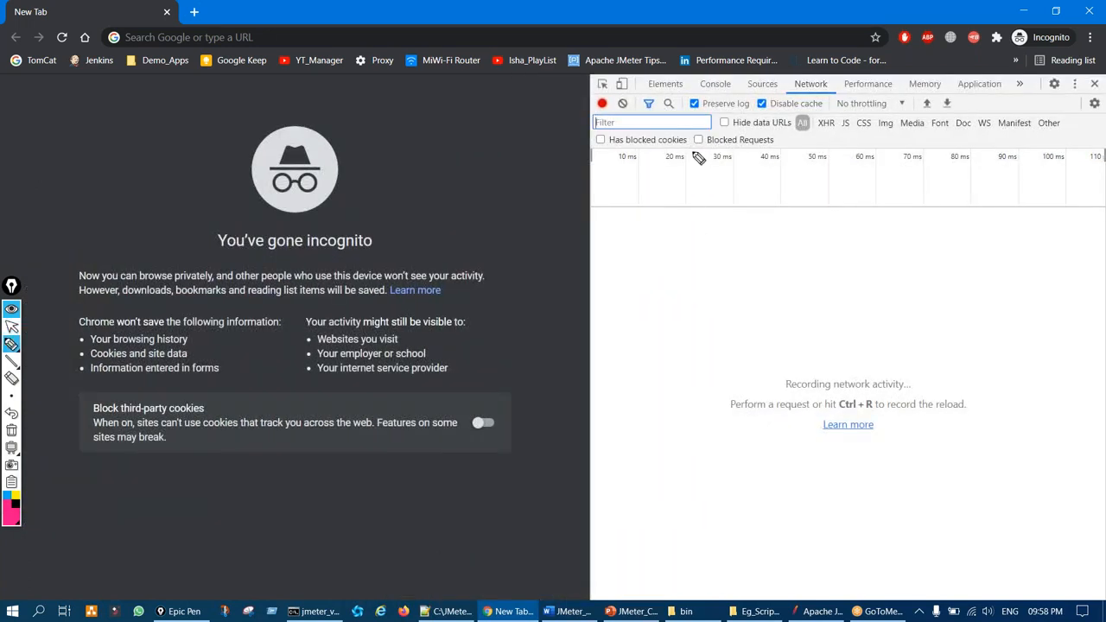
pyautogui.moveTo(688, 110)
pyautogui.mouseDown()
pyautogui.moveTo(711, 91)
pyautogui.moveTo(757, 123)
pyautogui.moveTo(786, 96)
pyautogui.moveTo(764, 88)
pyautogui.mouseUp()
pyautogui.moveTo(598, 94); pyautogui.dragTo(606, 103)
pyautogui.hotkey('ctrl', 'shift', '7')
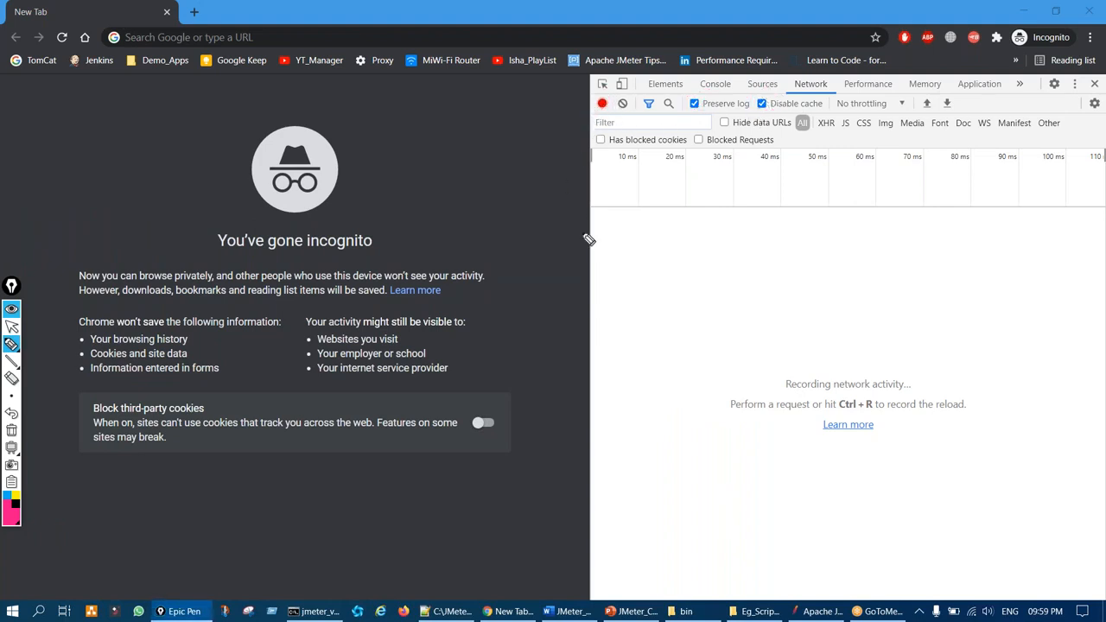
pyautogui.hotkey('ctrl', 'shift', '1')
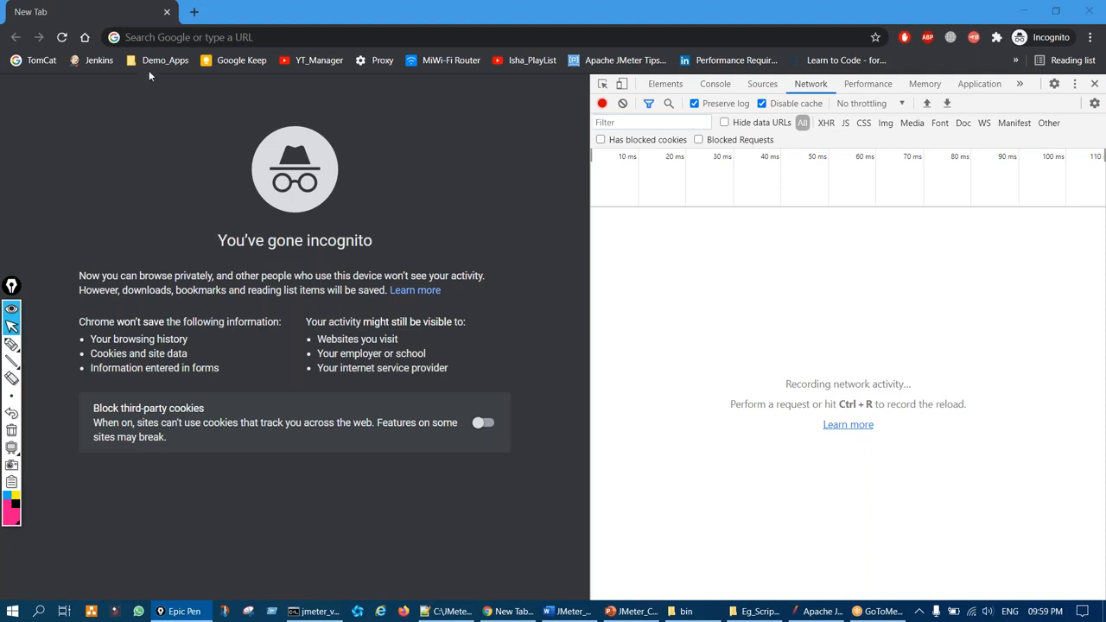
pyautogui.click(154, 62)
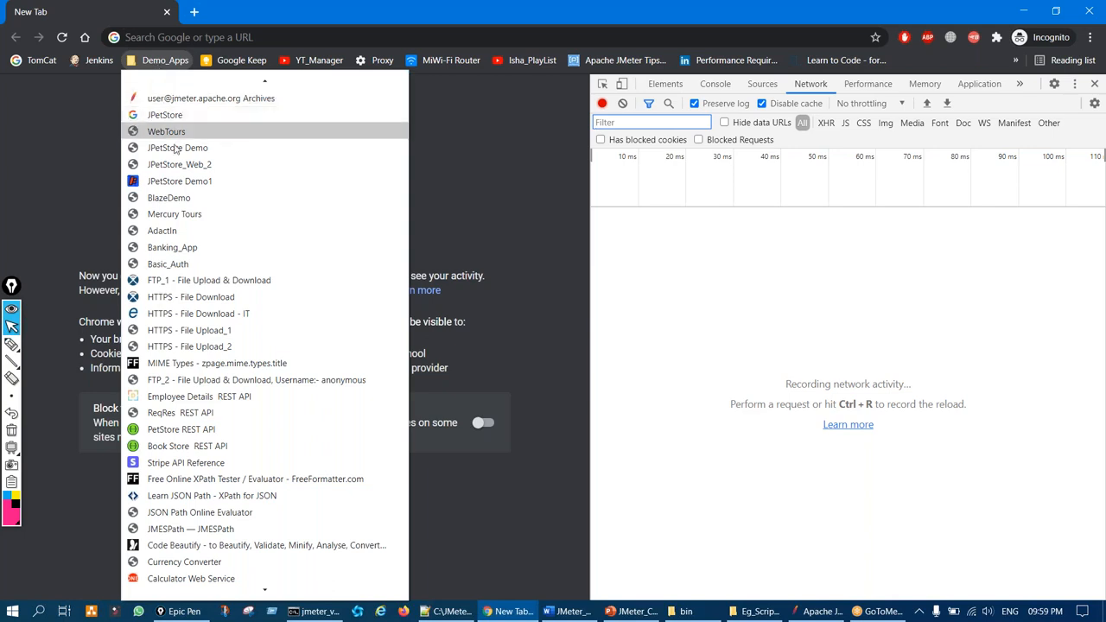
pyautogui.click(182, 164)
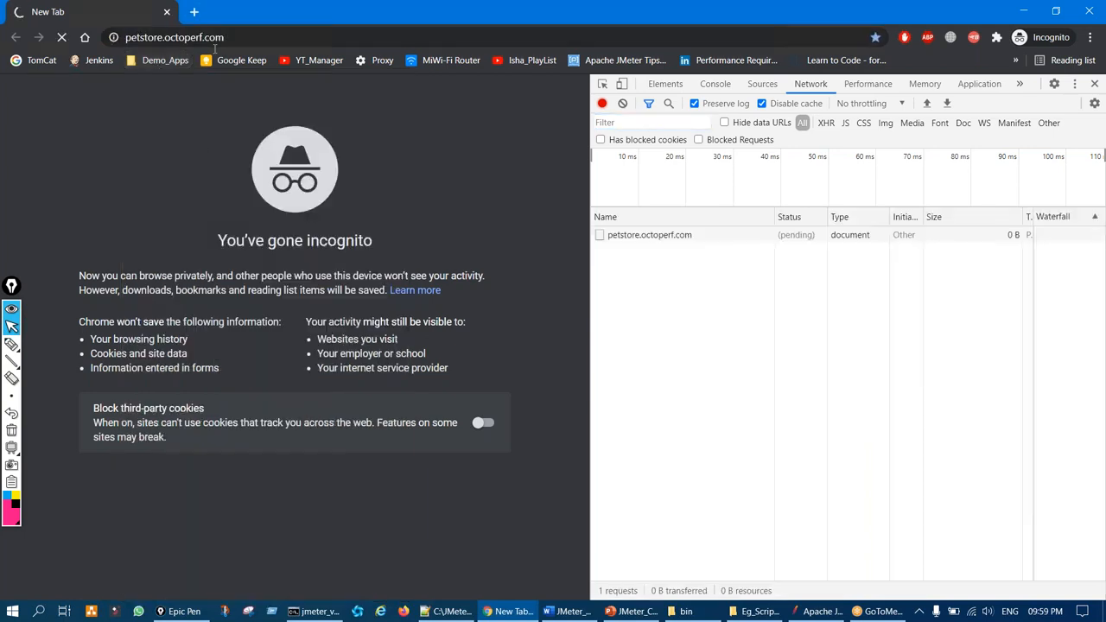
# Mark the recorded requests in the Network log with on-screen ink, then clear it
pyautogui.hotkey('ctrl', 'shift', '3')
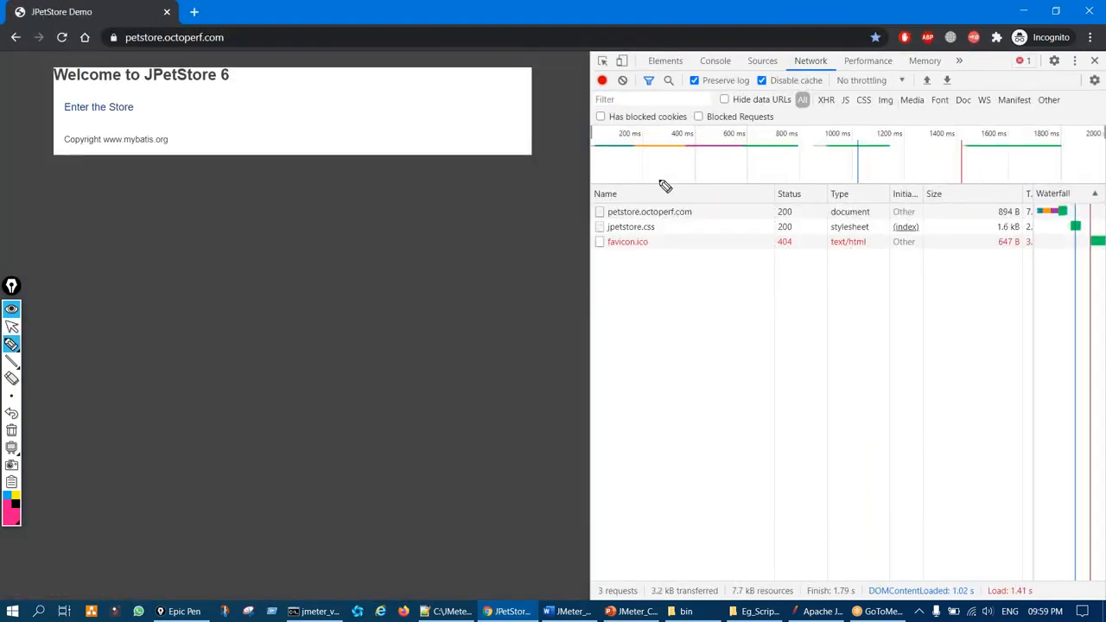
pyautogui.moveTo(639, 207); pyautogui.dragTo(716, 283)
pyautogui.moveTo(683, 176); pyautogui.dragTo(632, 267)
pyautogui.hotkey('ctrl', 'shift', '7')
pyautogui.hotkey('ctrl', 'shift', '2')
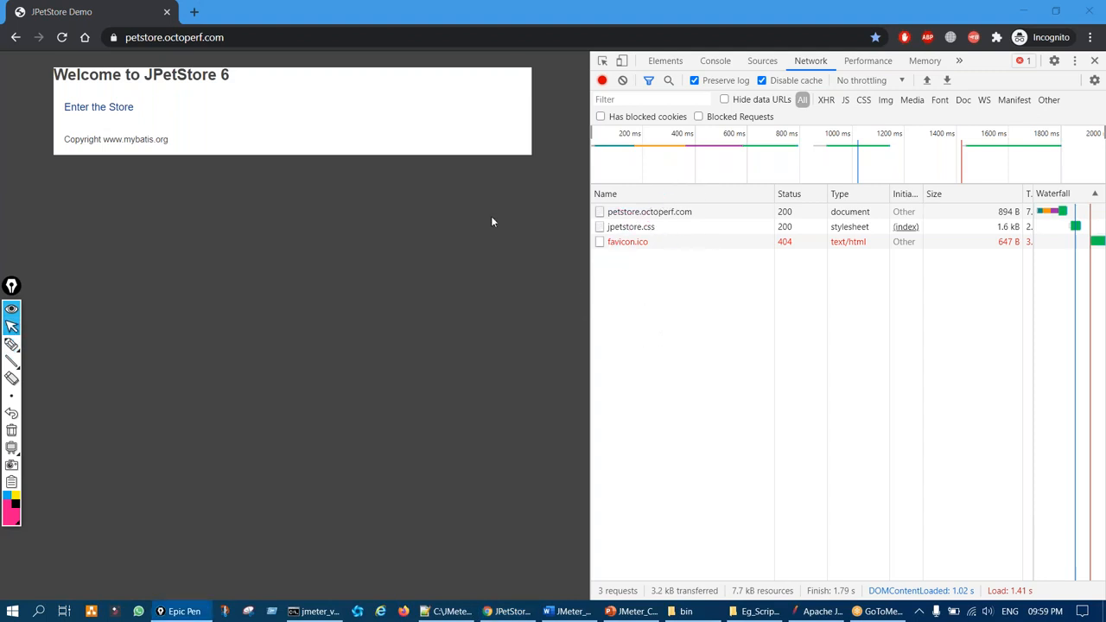
# Enter the JPetStore store and log in, typing the account password
pyautogui.click(111, 109)
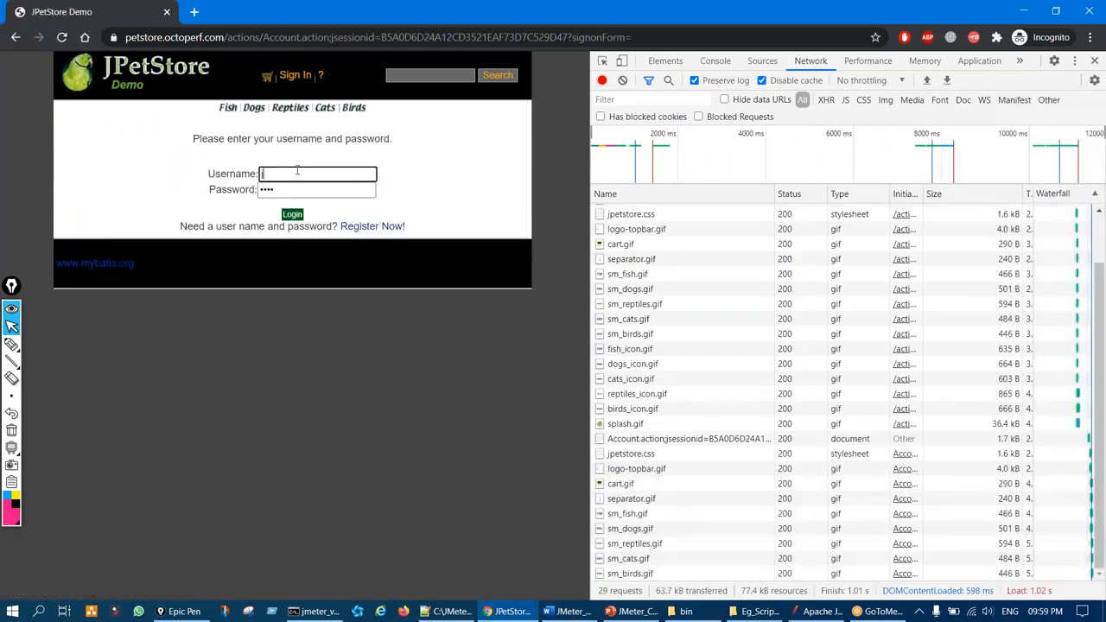
pyautogui.press('Tab')
pyautogui.write('j')
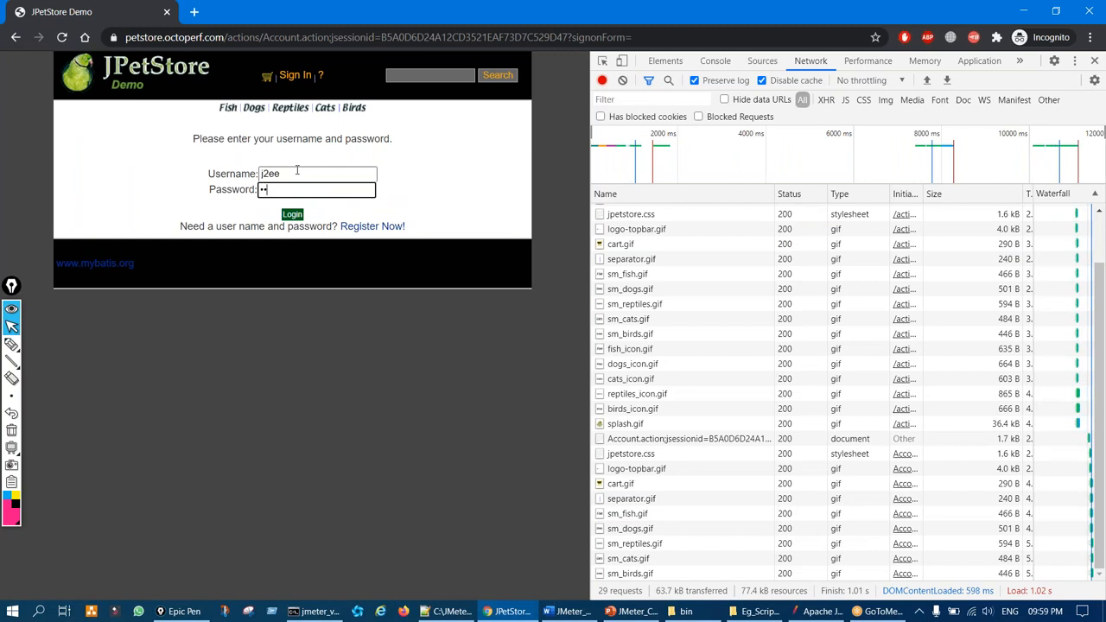
pyautogui.click(298, 213)
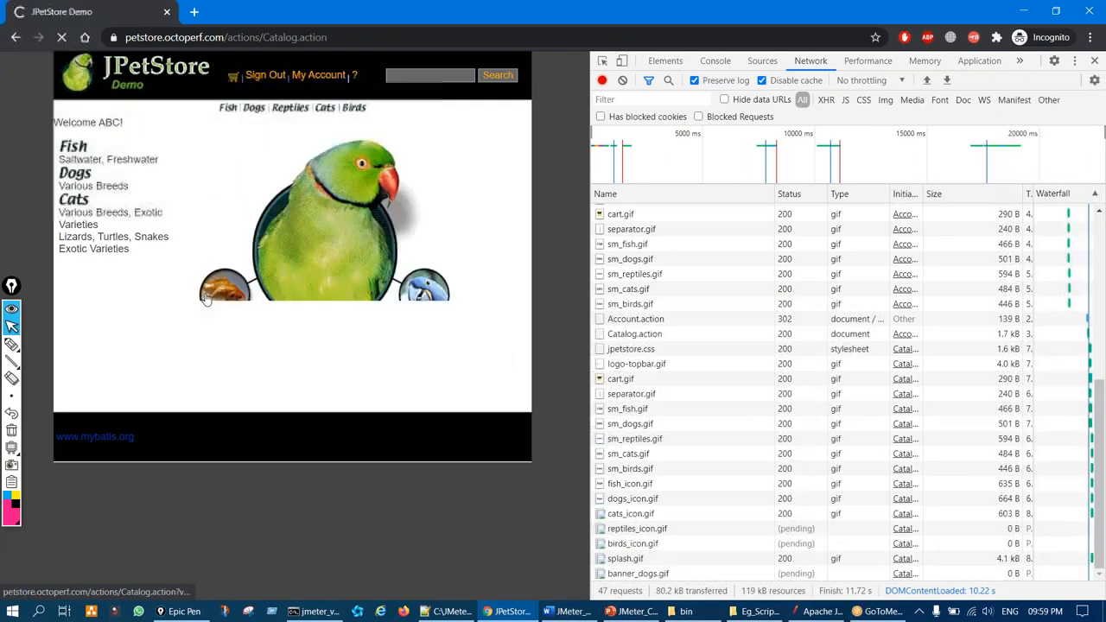
# Open the Fish category and circle the newly captured requests in the Network log
pyautogui.click(206, 298)
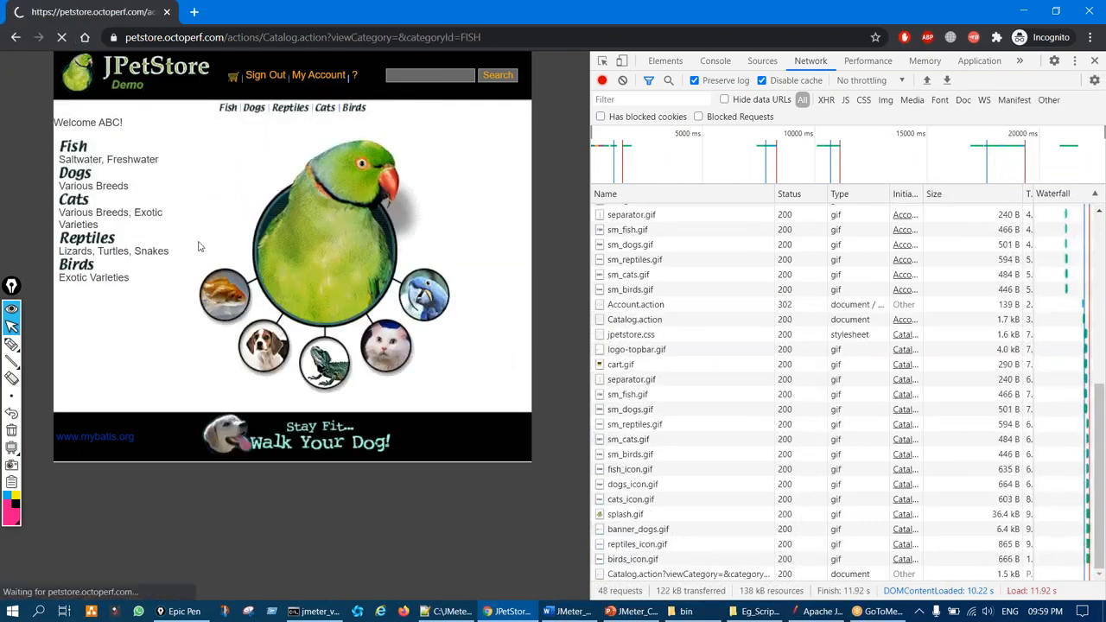
pyautogui.click(12, 343)
pyautogui.moveTo(677, 206)
pyautogui.mouseDown()
pyautogui.moveTo(653, 237)
pyautogui.moveTo(825, 307)
pyautogui.moveTo(672, 237)
pyautogui.mouseUp()
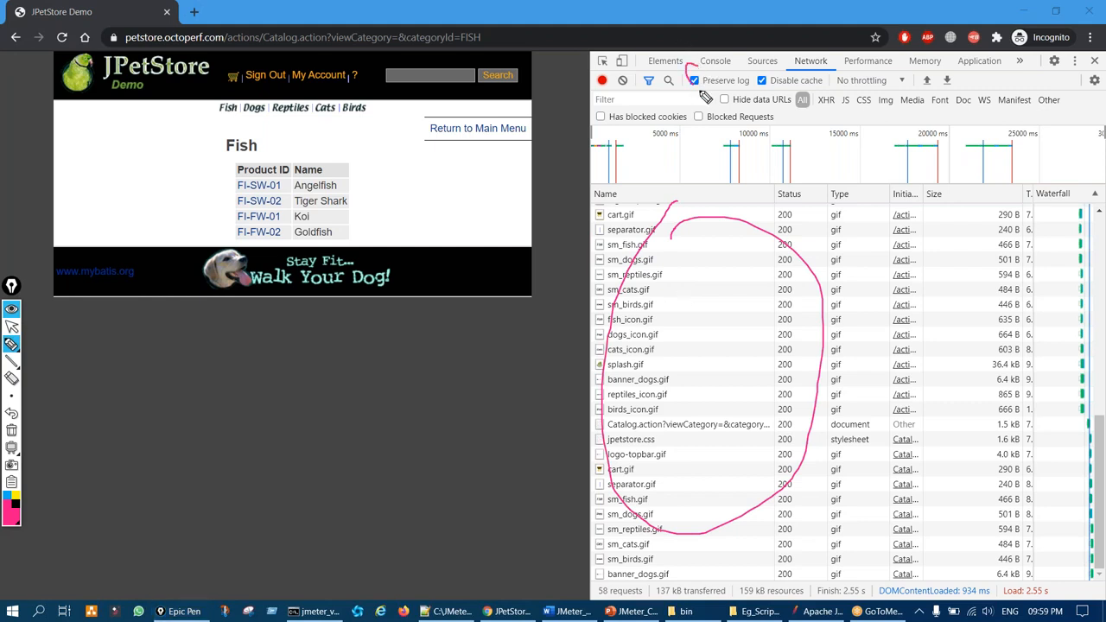
pyautogui.hotkey('ctrl', 'shift', '7')
pyautogui.hotkey('ctrl', 'shift', '2')
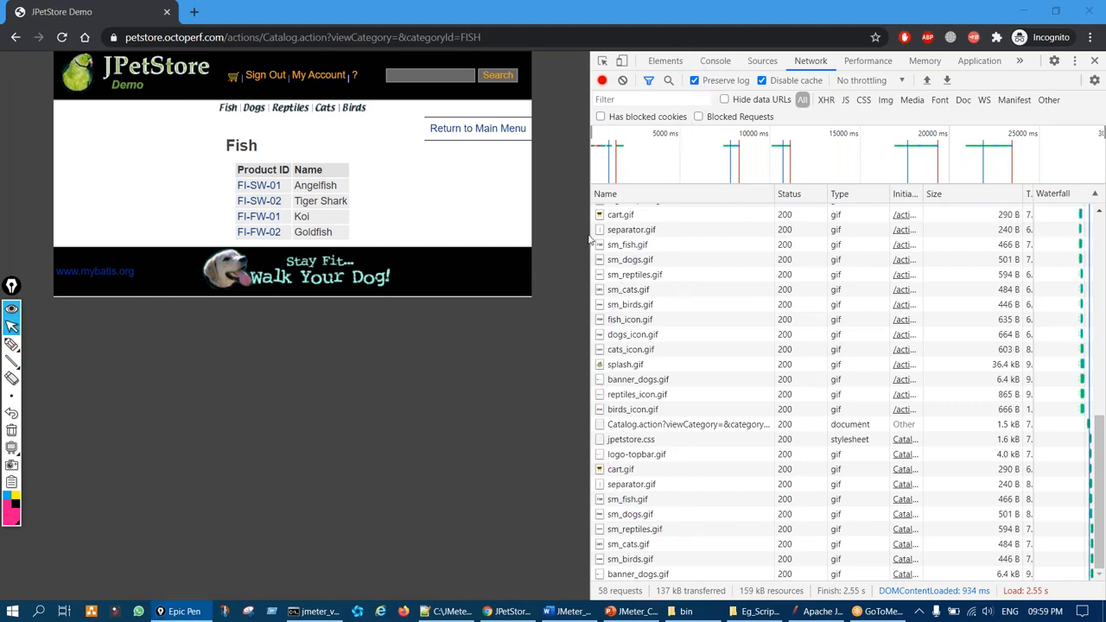
# Choose 'Save all as HAR with content' for the captured network requests
pyautogui.rightClick(640, 332)
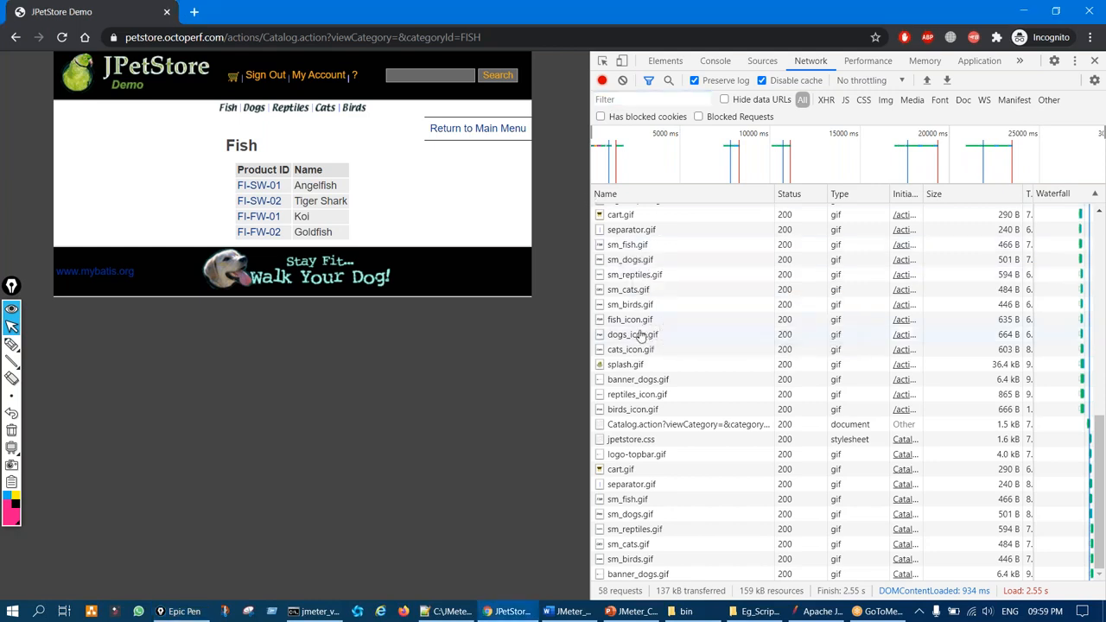
pyautogui.click(631, 310)
pyautogui.rightClick(647, 314)
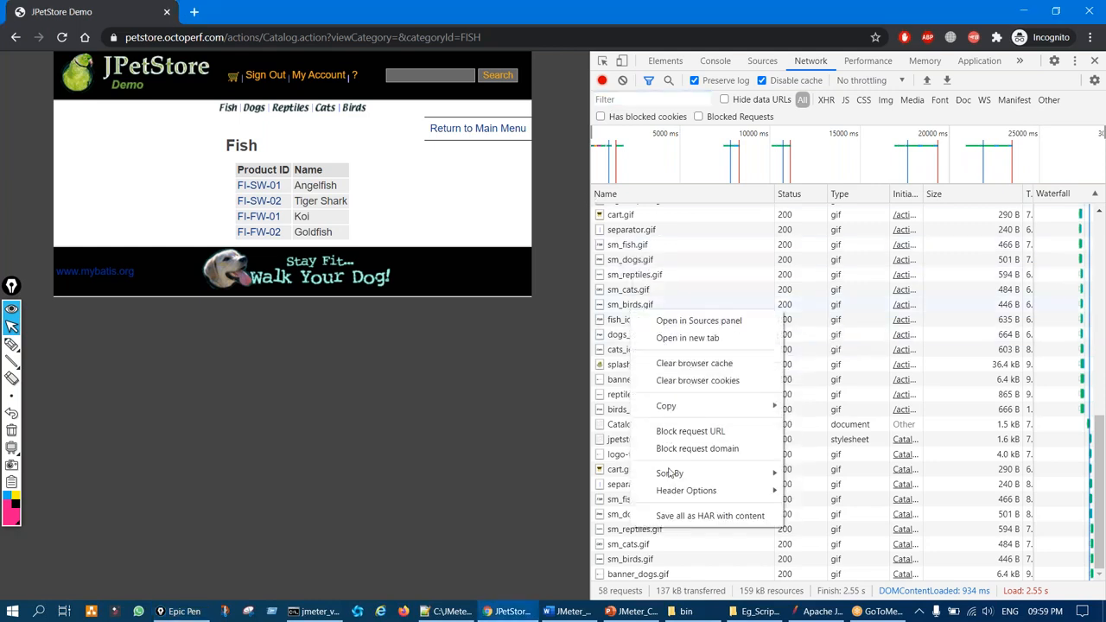
pyautogui.click(682, 516)
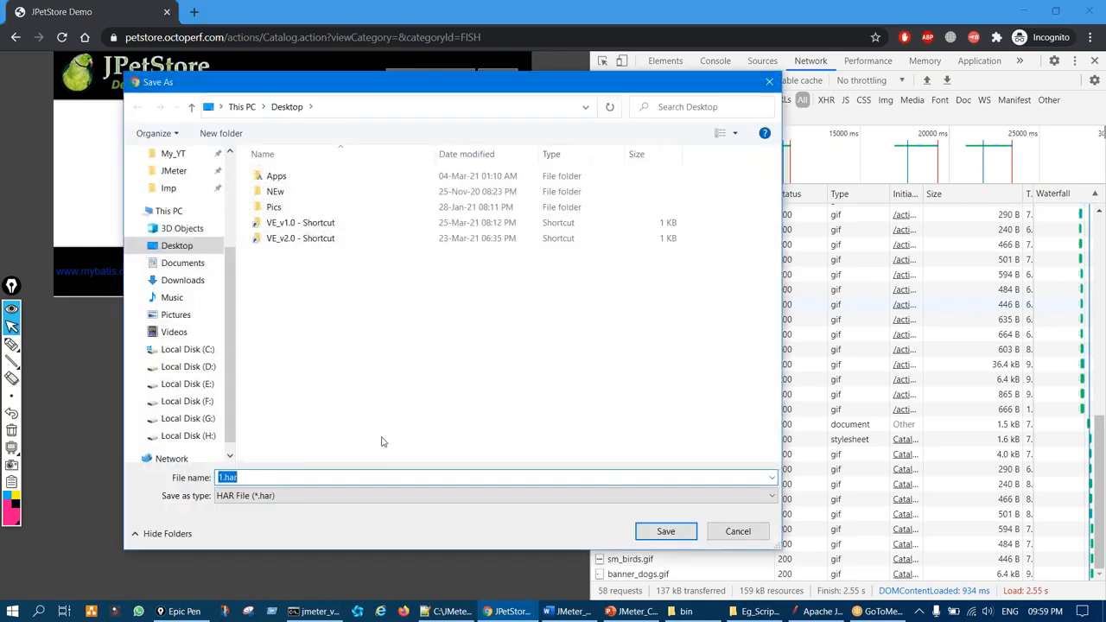
# Keep the suggested name 1.har and save it to the Desktop
pyautogui.hotkey('ctrl', 'shift', '3')
pyautogui.moveTo(232, 473)
pyautogui.mouseDown()
pyautogui.moveTo(242, 511)
pyautogui.moveTo(210, 470)
pyautogui.mouseUp()
pyautogui.hotkey('ctrl', 'shift', '7')
pyautogui.hotkey('ctrl', 'shift', '2')
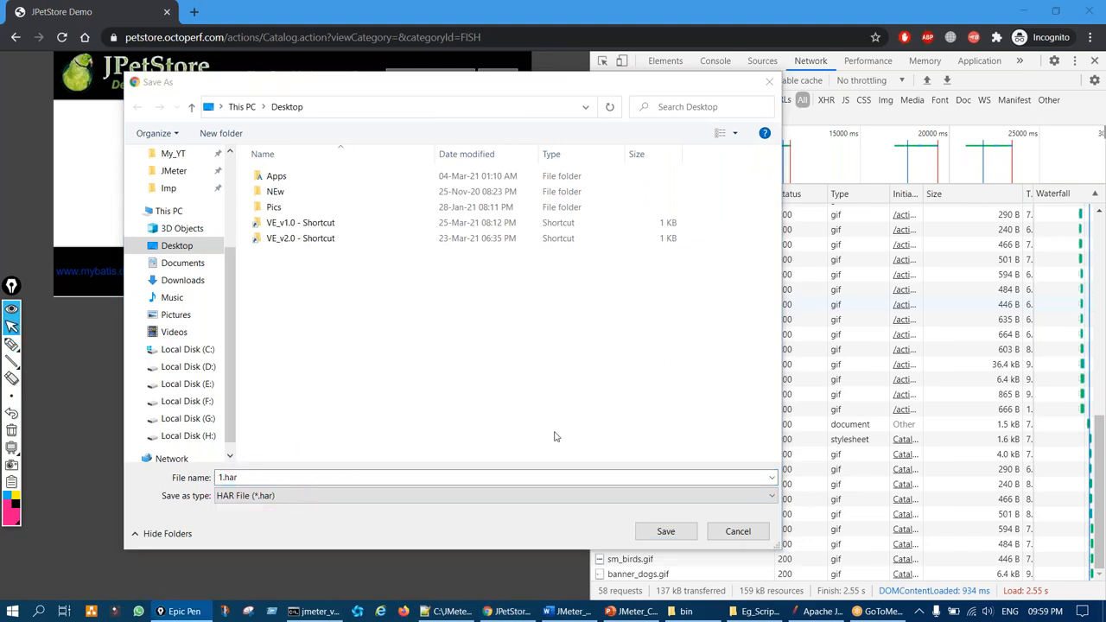
pyautogui.click(665, 531)
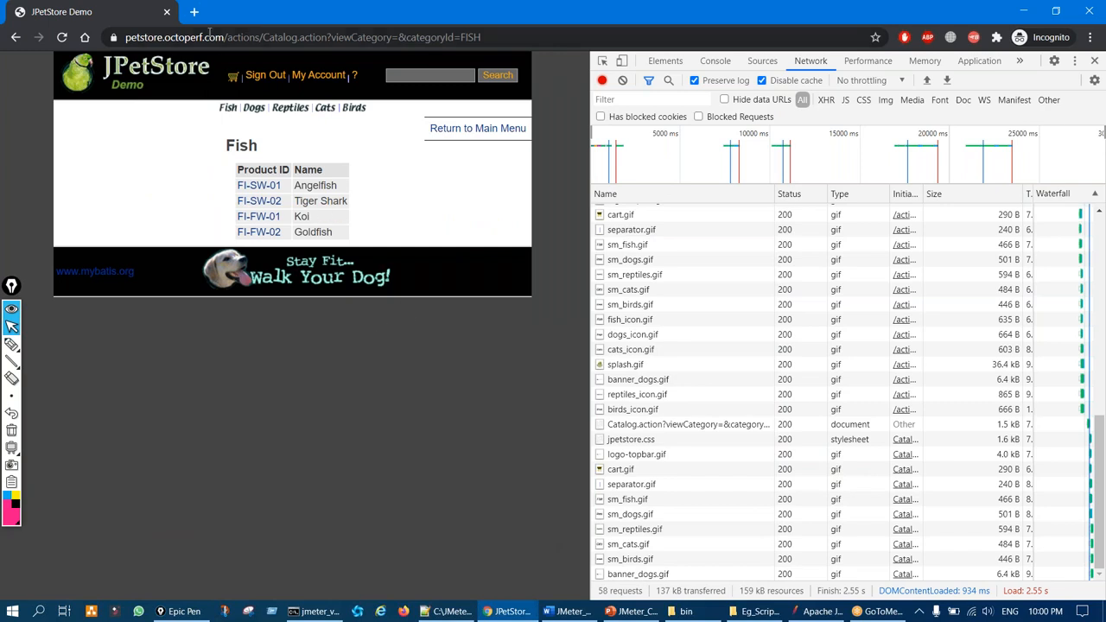
# Open a new browser tab and sketch a note on the empty page
pyautogui.hotkey('ctrl', 't')
pyautogui.hotkey('ctrl', 'shift', '1')
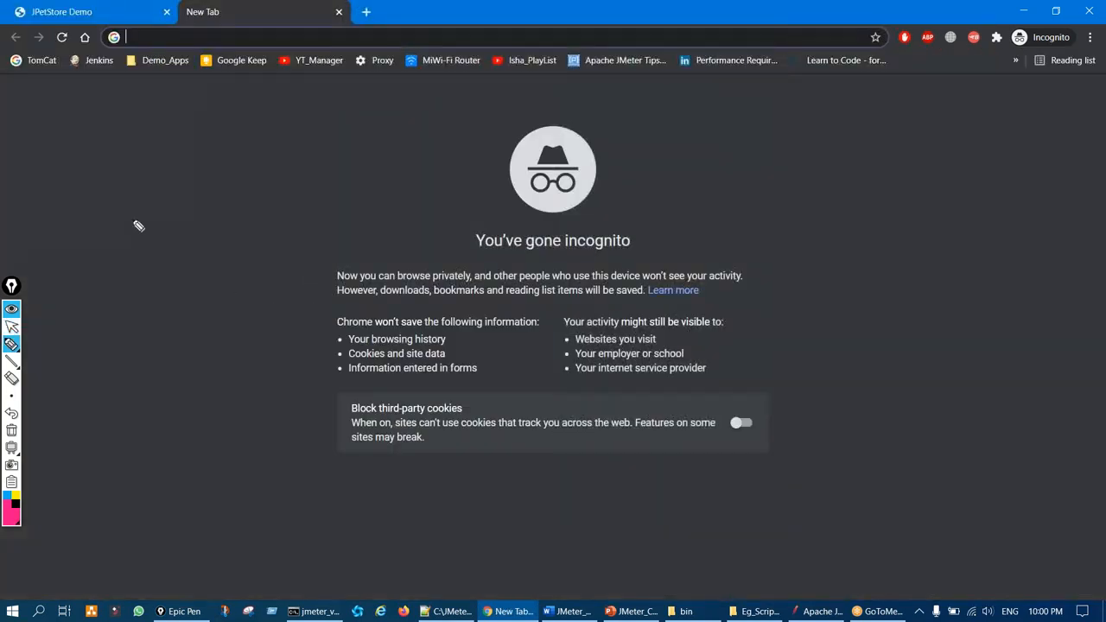
pyautogui.moveTo(132, 221); pyautogui.dragTo(192, 259)
pyautogui.moveTo(218, 223)
pyautogui.mouseDown()
pyautogui.moveTo(259, 192)
pyautogui.moveTo(366, 149)
pyautogui.moveTo(432, 199)
pyautogui.moveTo(475, 148)
pyautogui.moveTo(498, 140)
pyautogui.moveTo(519, 159)
pyautogui.moveTo(527, 131)
pyautogui.mouseUp()
pyautogui.hotkey('ctrl', 'shift', '7')
pyautogui.hotkey('ctrl', 'shift', '2')
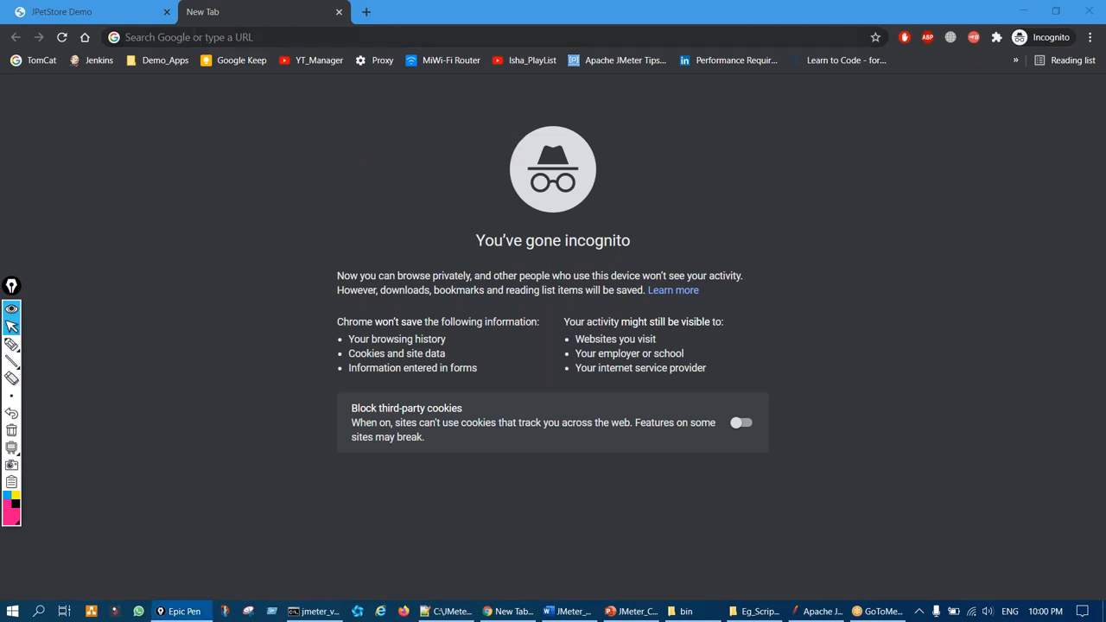
# Close the JPetStore Demo tab and search Google for 'har to jmx'
pyautogui.click(167, 12)
pyautogui.click(84, 37)
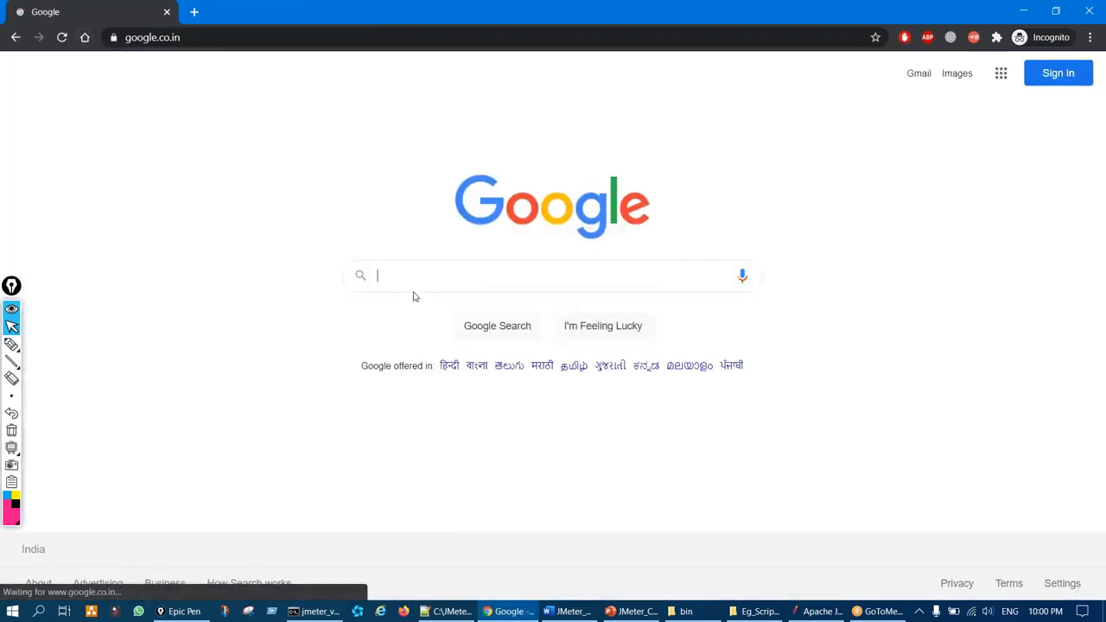
pyautogui.write('har to jmx')
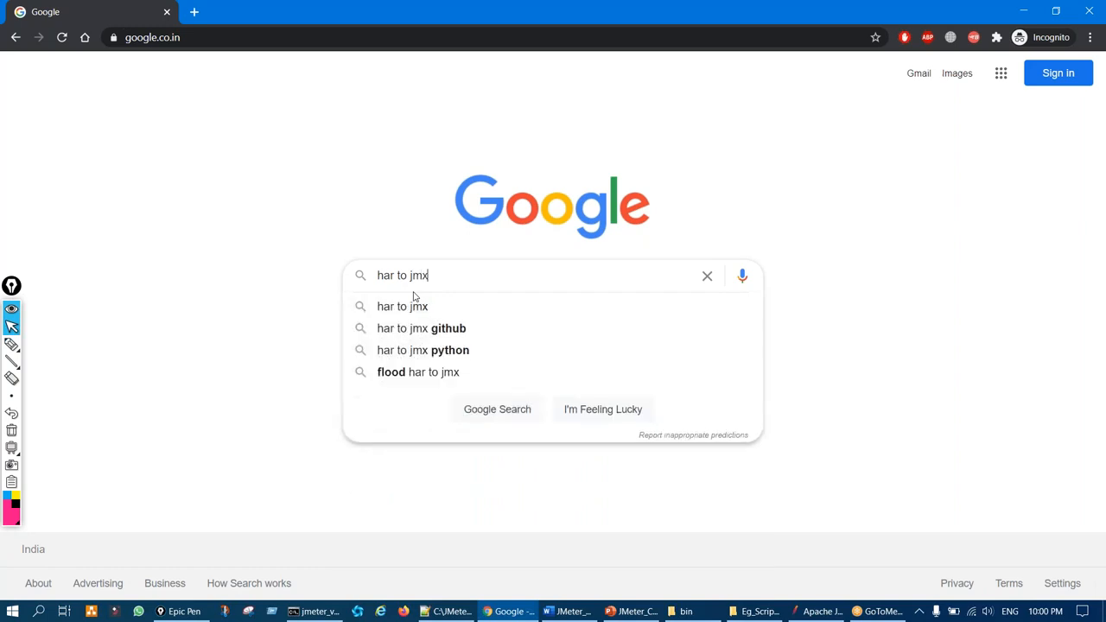
pyautogui.press('Return')
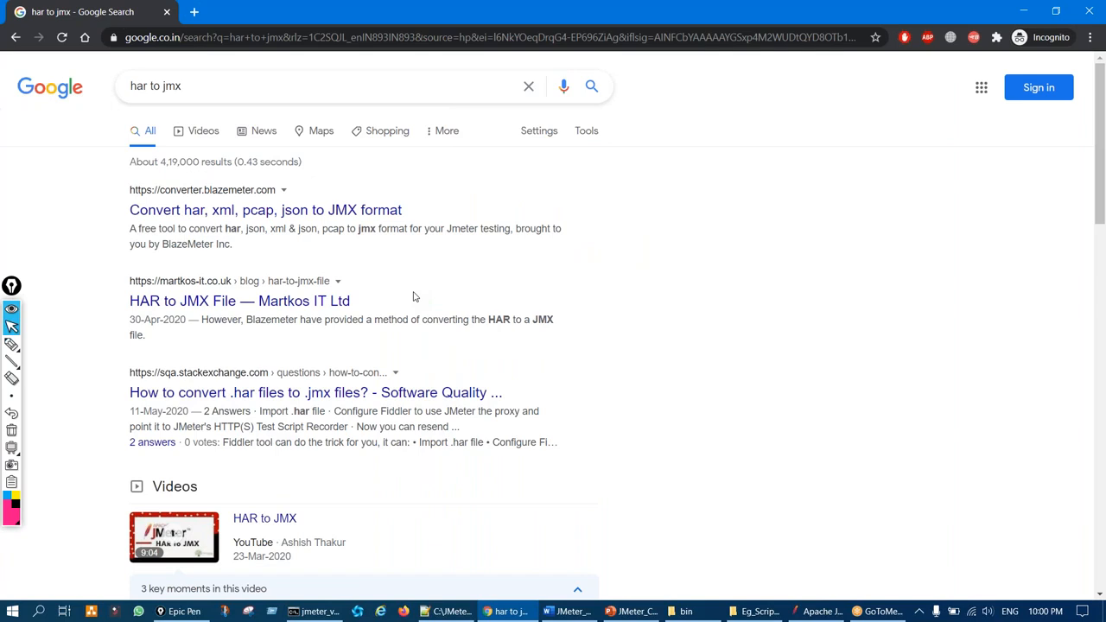
# Underline the result count and BlazeMeter result, then open converter.blazemeter.com in a background tab
pyautogui.hotkey('ctrl', 'shift', '2')
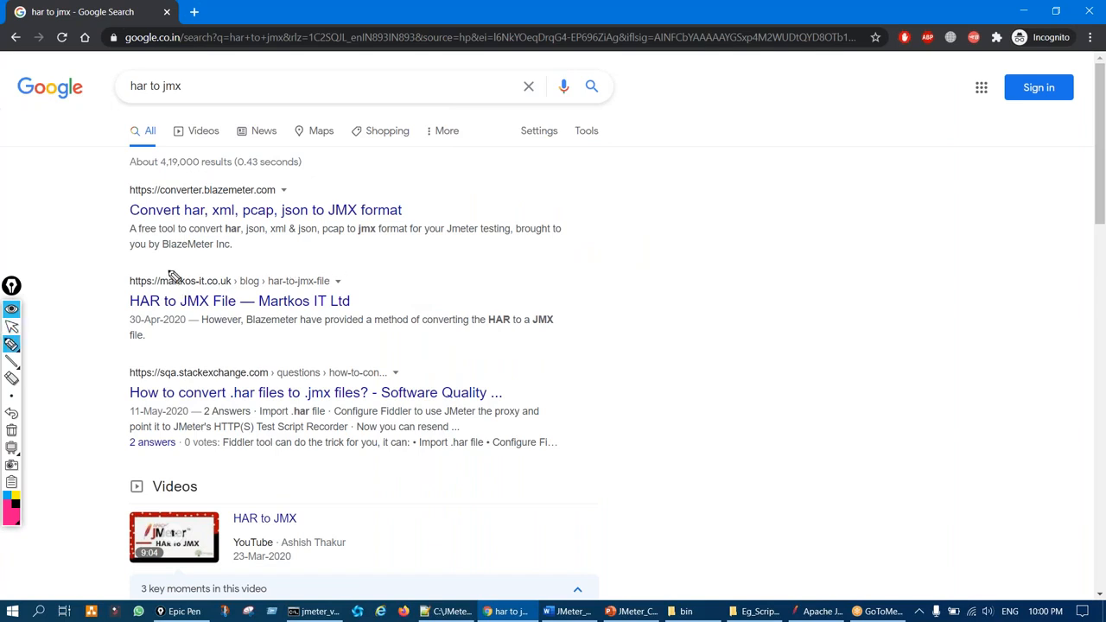
pyautogui.moveTo(187, 213); pyautogui.dragTo(299, 158)
pyautogui.moveTo(184, 320); pyautogui.dragTo(242, 291)
pyautogui.hotkey('ctrl', 'shift', '7')
pyautogui.hotkey('ctrl', 'shift', '2')
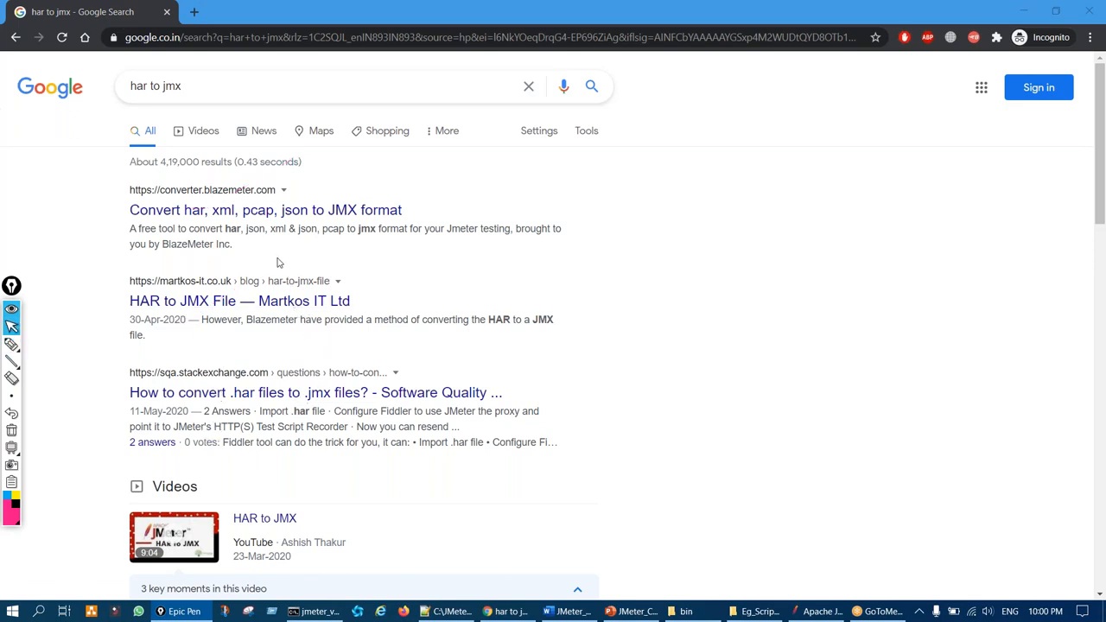
pyautogui.middleClick(237, 213)
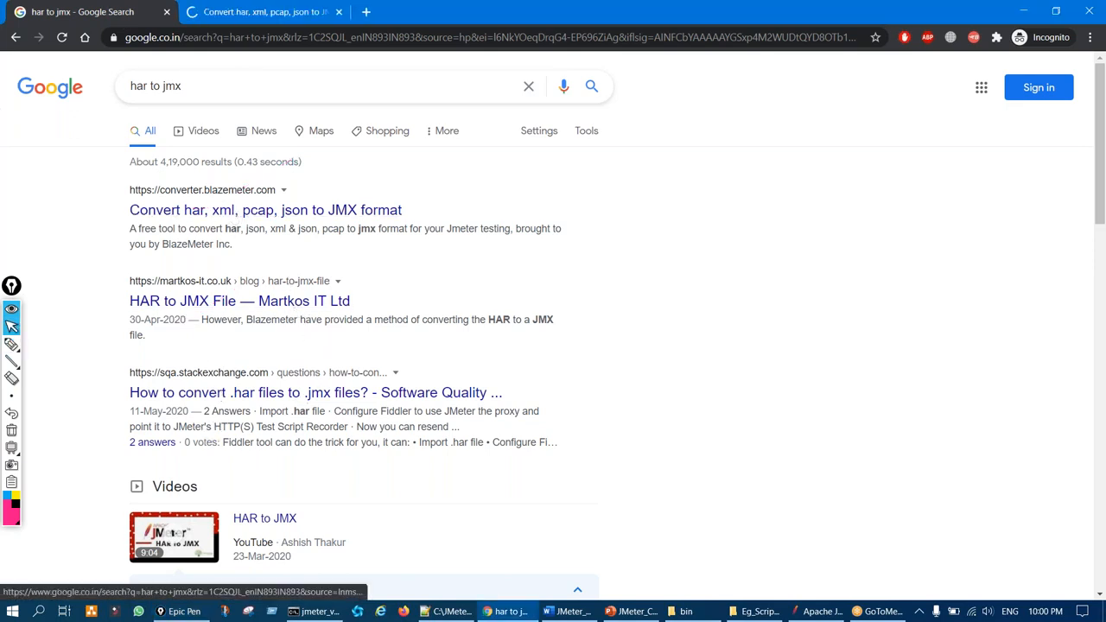
# On the converter tab, open the file picker and browse to the Desktop
pyautogui.click(256, 12)
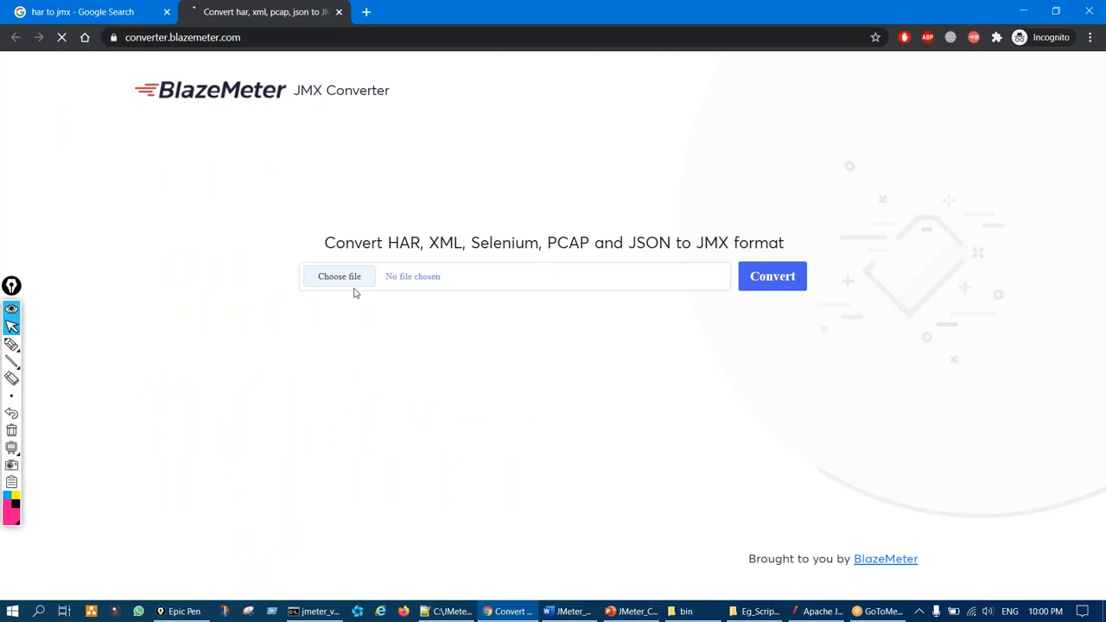
pyautogui.click(341, 276)
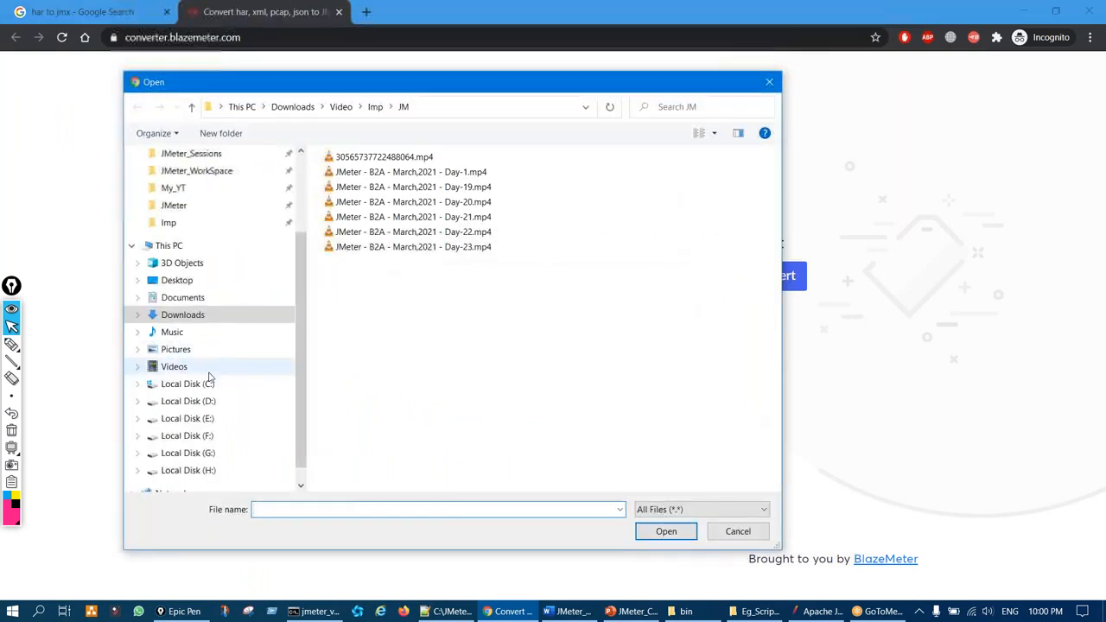
pyautogui.click(187, 384)
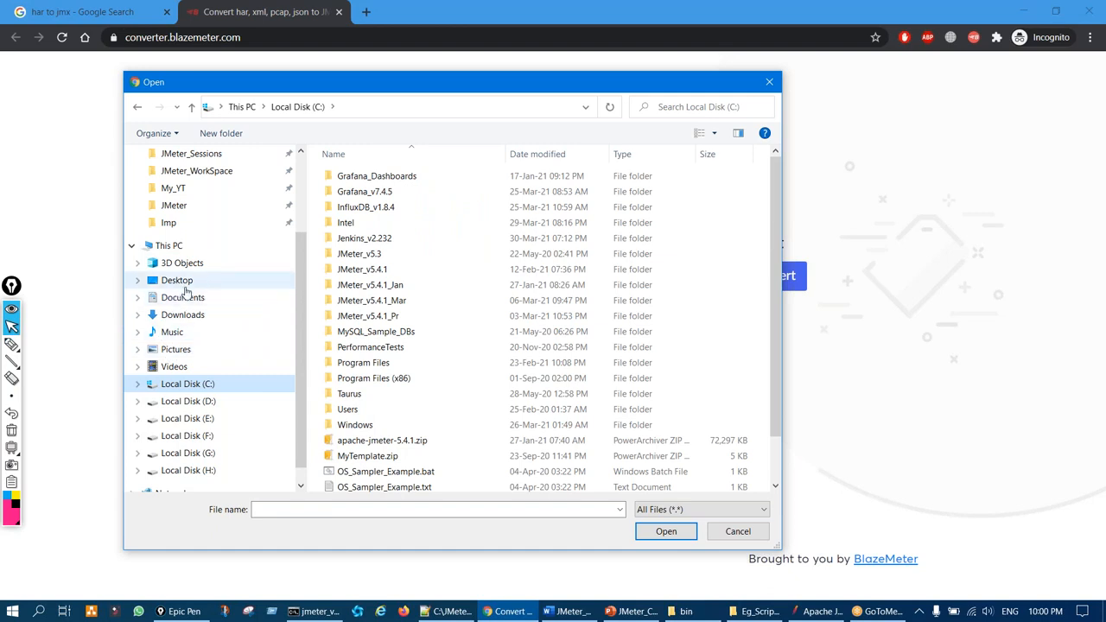
pyautogui.click(184, 287)
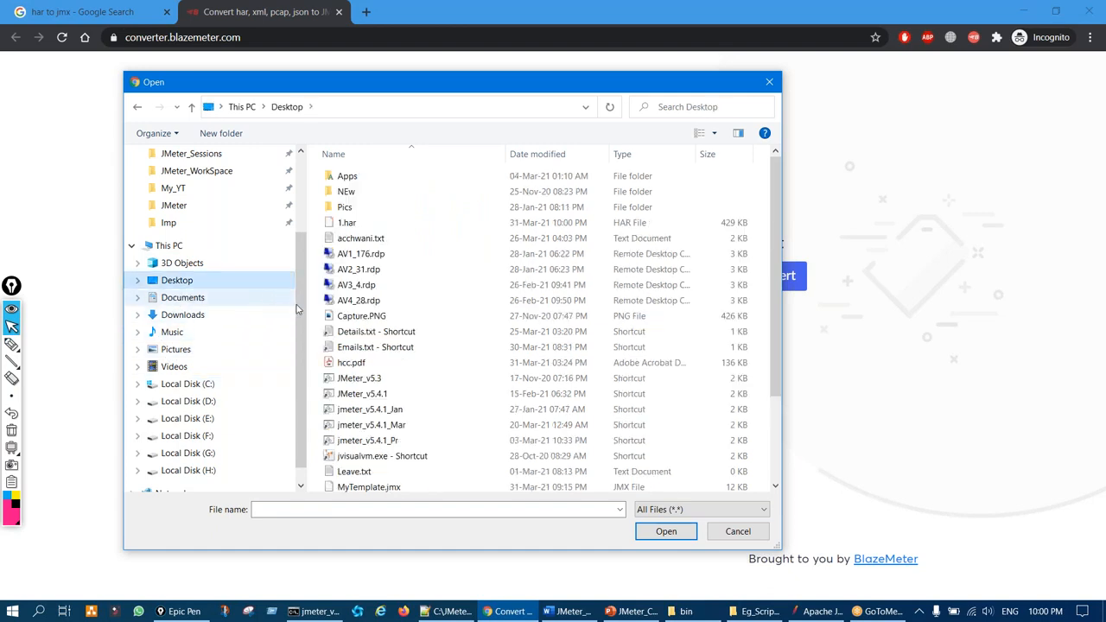
# Select 1.har for upload and start converting it to JMX
pyautogui.scroll(-2, 346, 319)
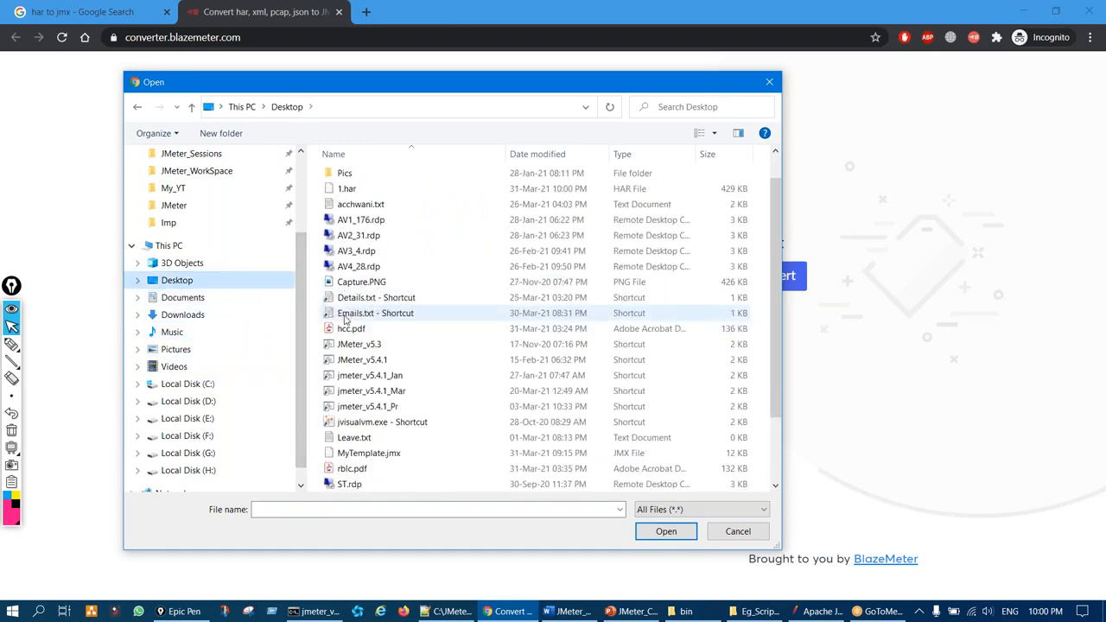
pyautogui.scroll(-3, 344, 320)
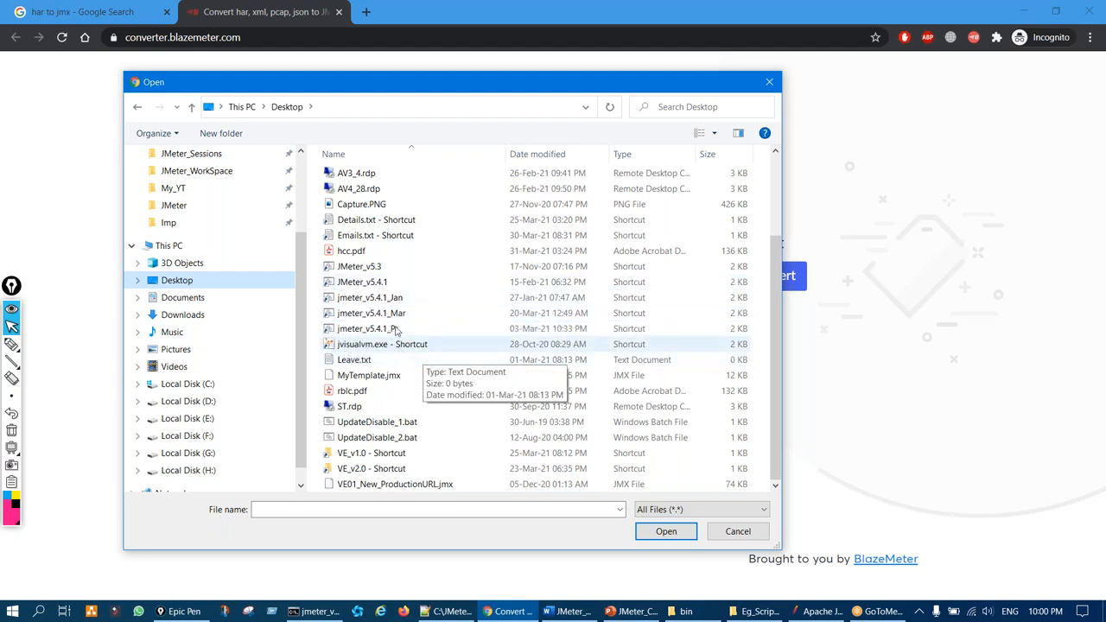
pyautogui.scroll(2, 397, 367)
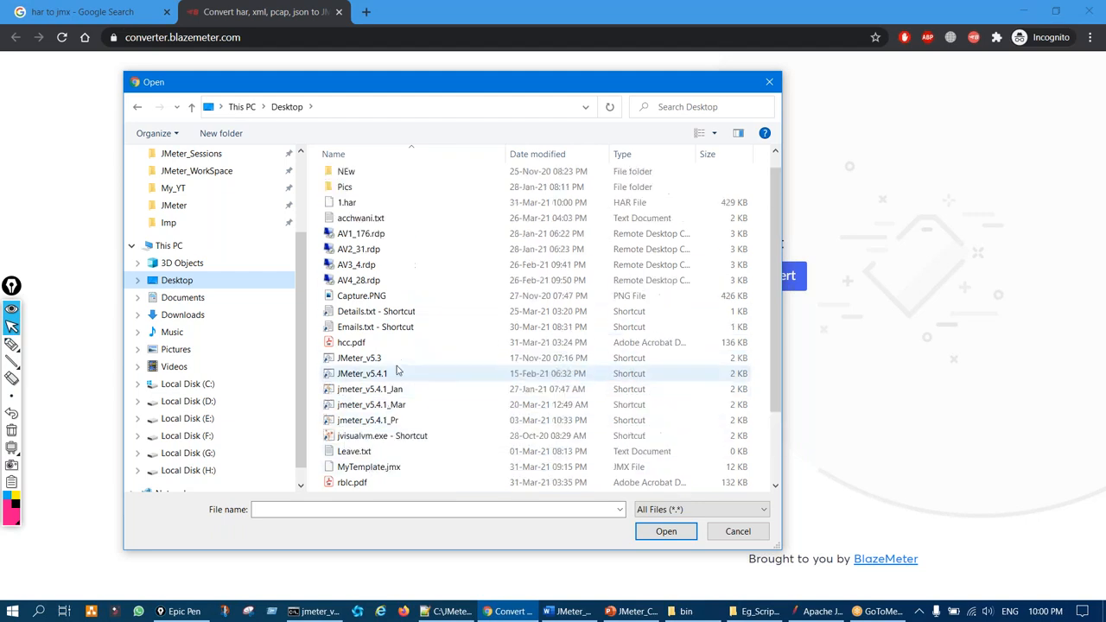
pyautogui.scroll(1, 398, 370)
pyautogui.click(347, 222)
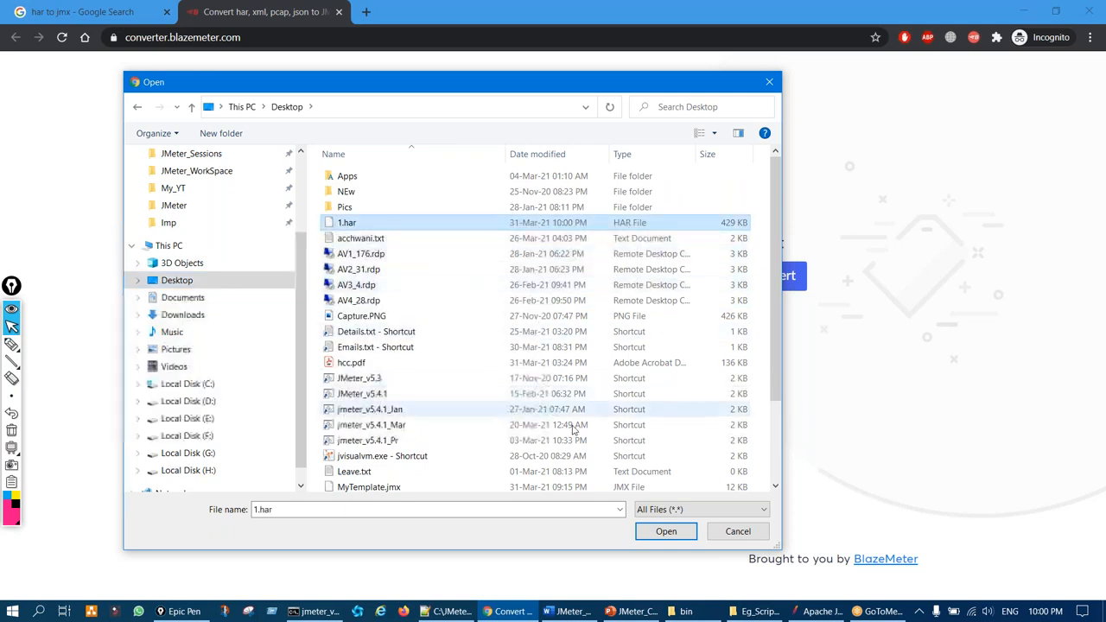
pyautogui.click(665, 531)
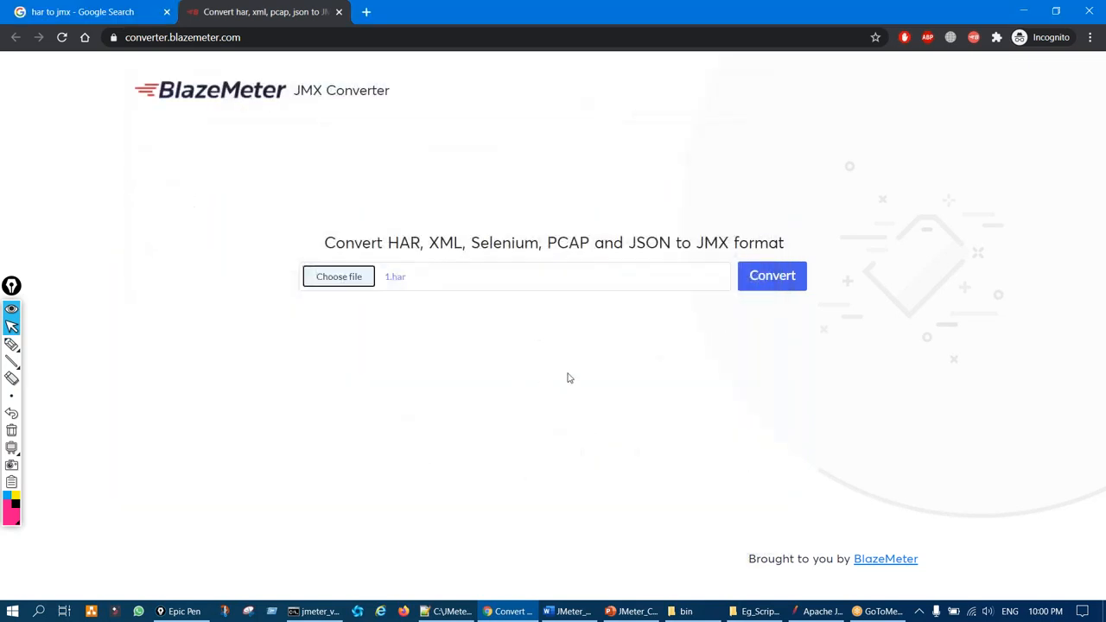
pyautogui.click(793, 281)
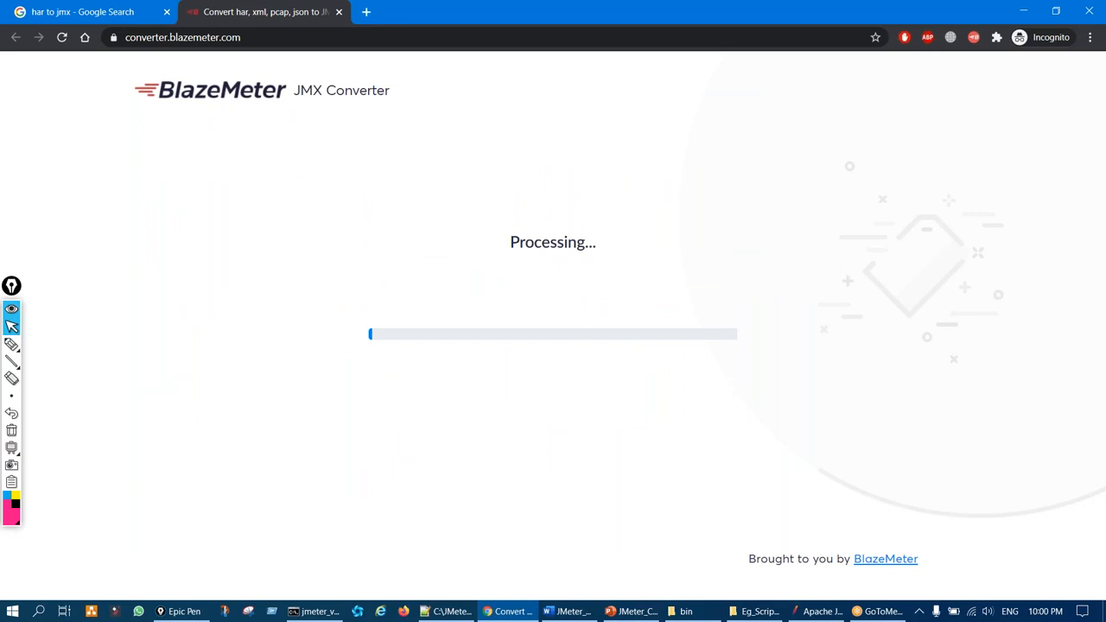
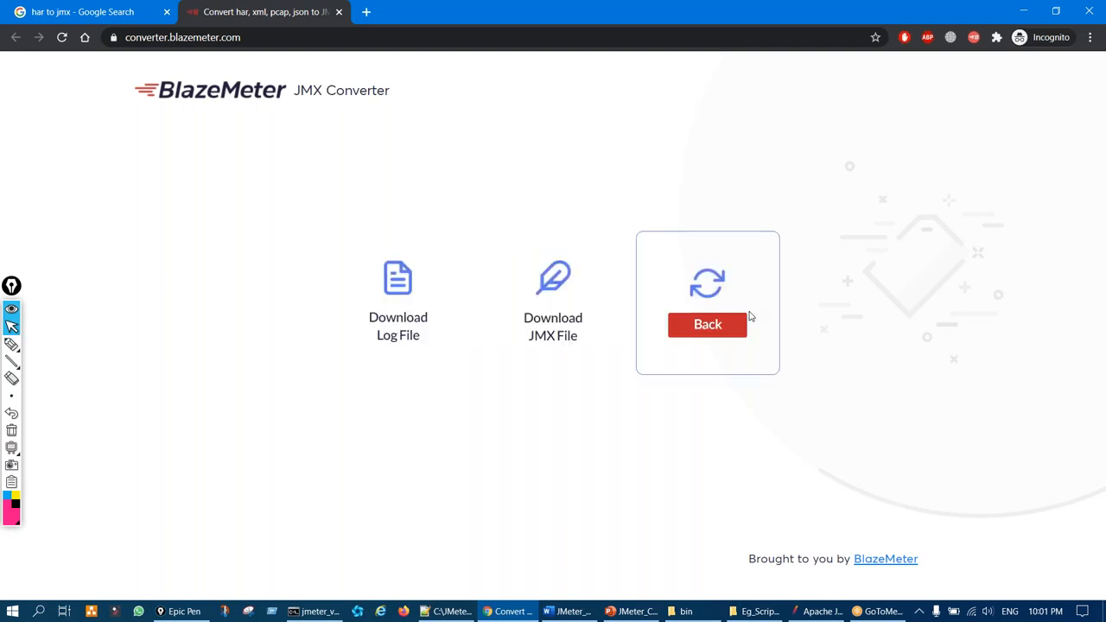
# Download the converted script, save it as 1.jmx, and switch back to JMeter
pyautogui.click(553, 320)
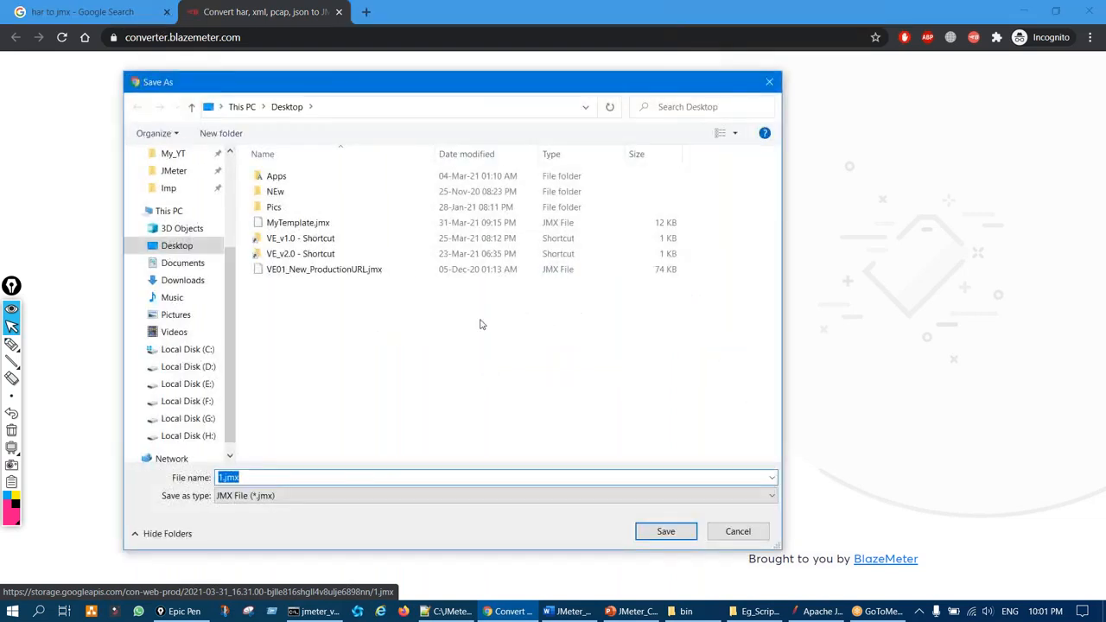
pyautogui.click(663, 530)
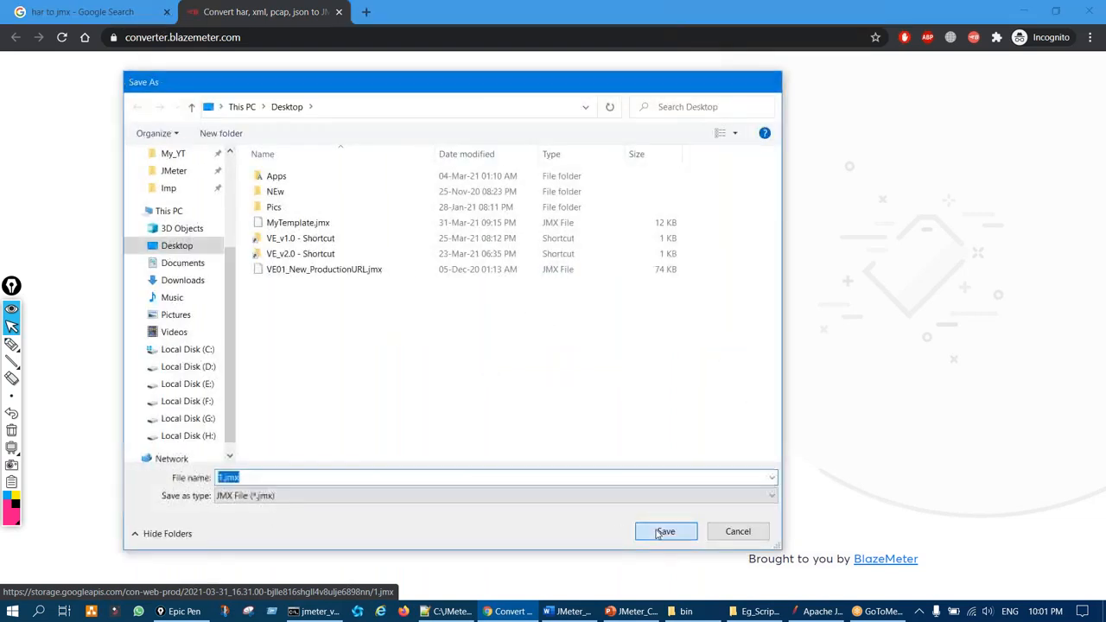
pyautogui.click(816, 611)
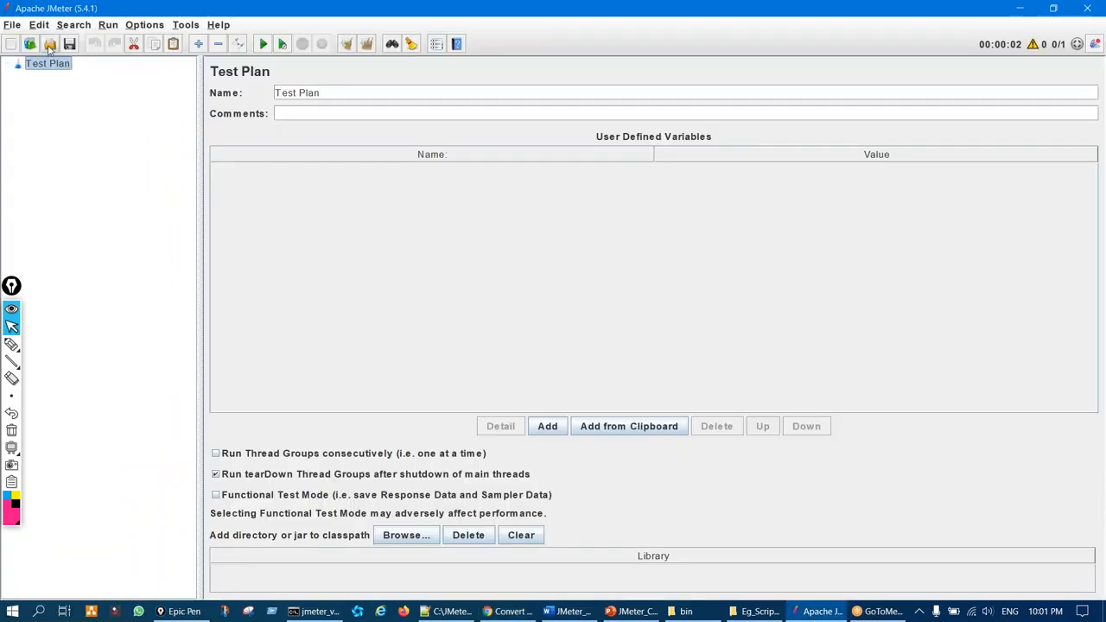
# Open 1.jmx from the Desktop in JMeter
pyautogui.click(49, 45)
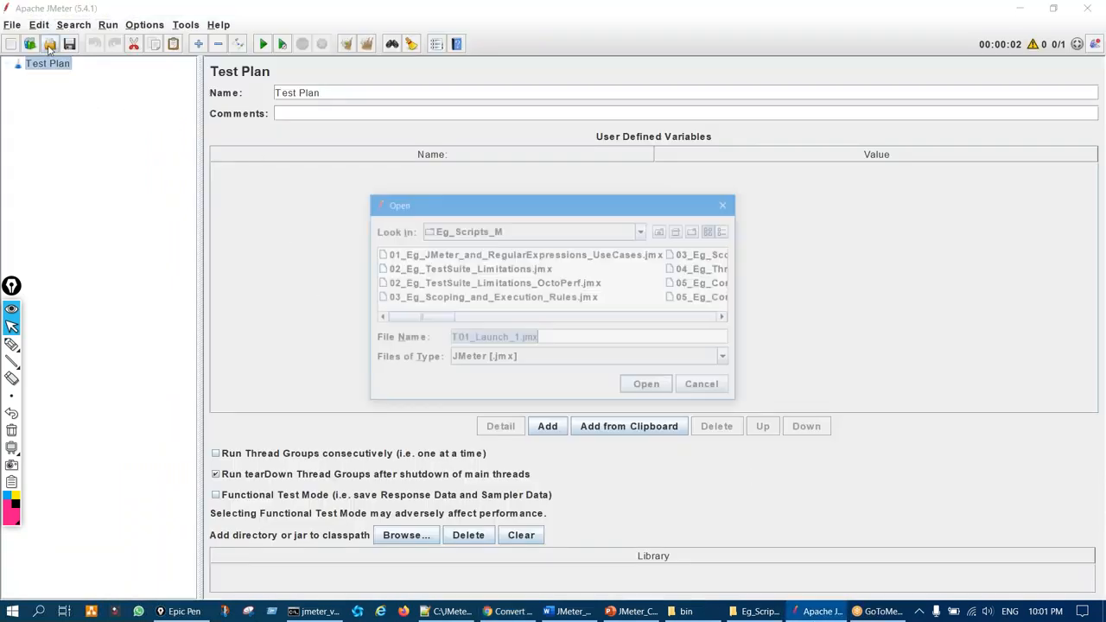
pyautogui.click(659, 233)
pyautogui.click(660, 233)
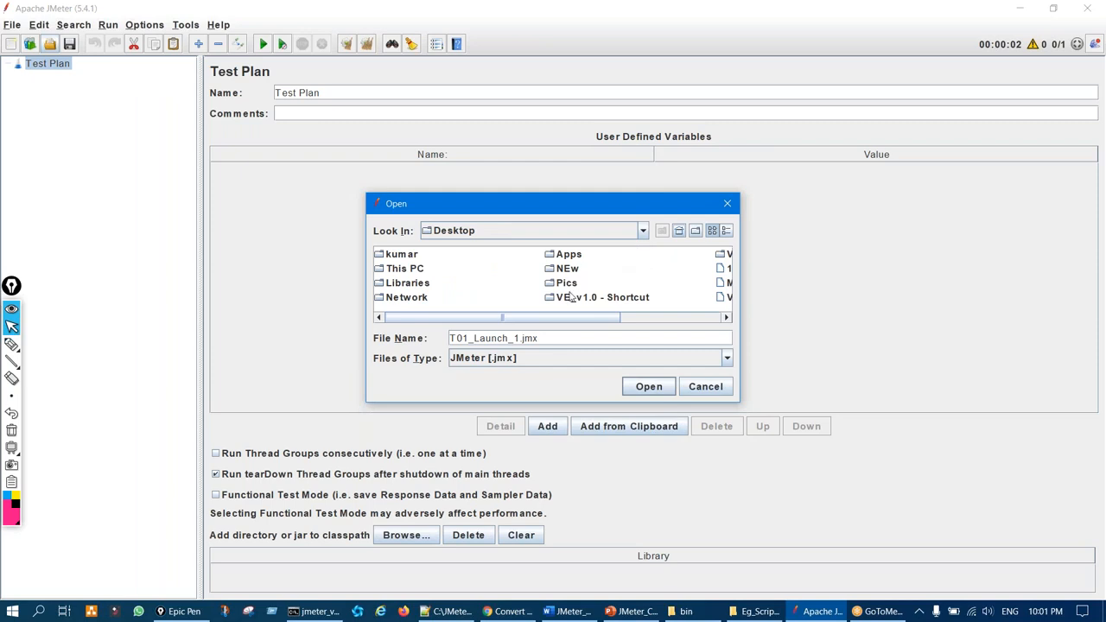
pyautogui.moveTo(533, 324); pyautogui.dragTo(579, 319)
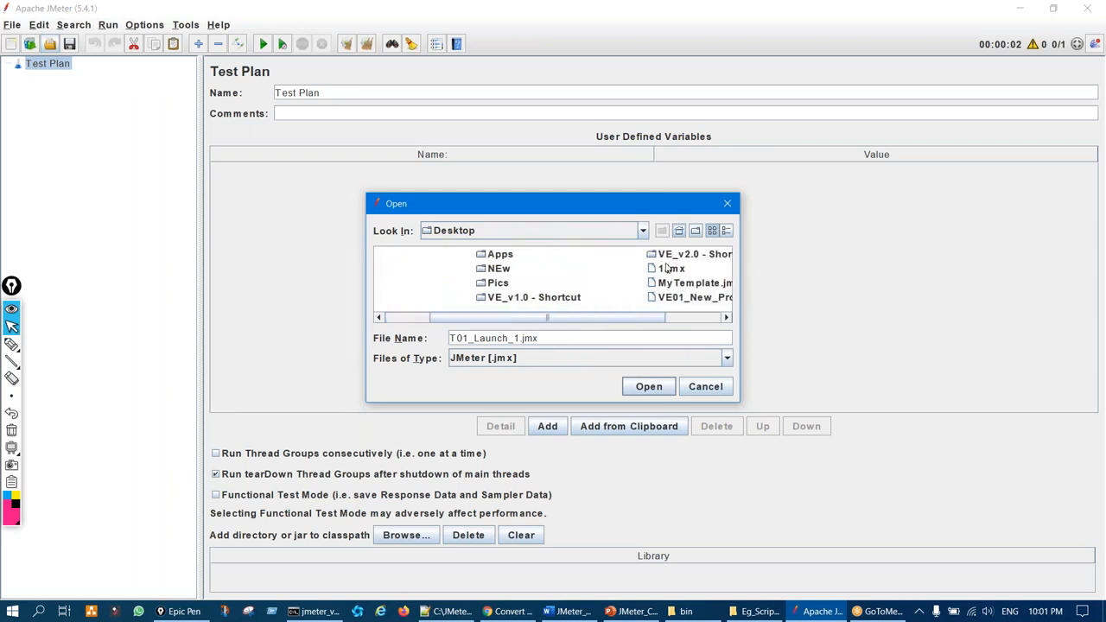
pyautogui.click(667, 270)
pyautogui.click(640, 393)
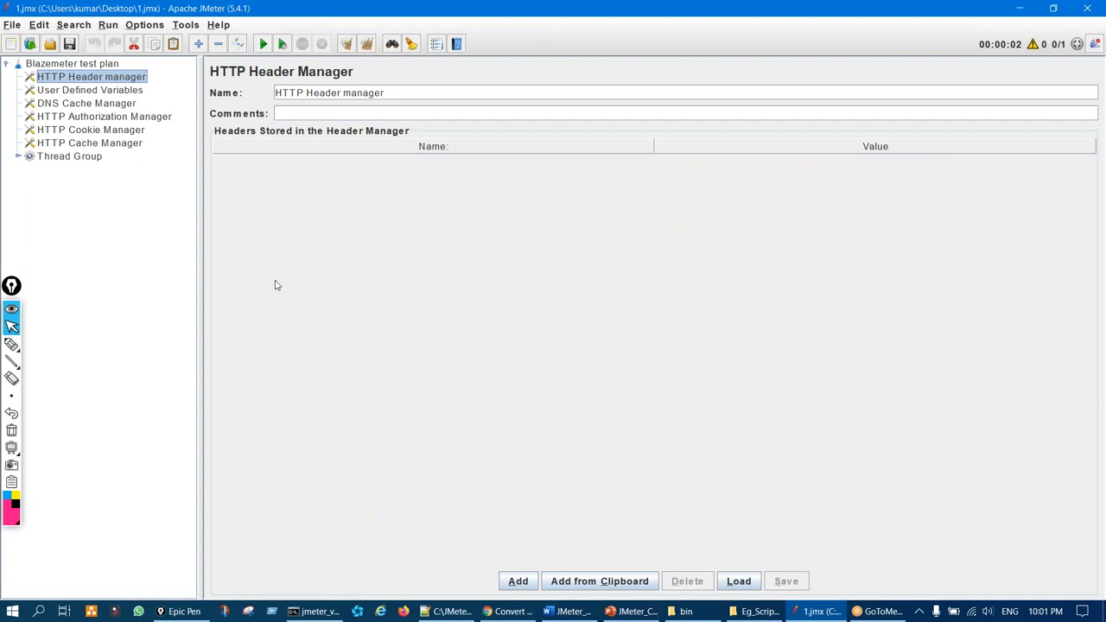
# Expand the Thread Group and cut the six config elements, including User Defined Variables and Cookie Manager
pyautogui.moveTo(208, 241); pyautogui.dragTo(298, 220)
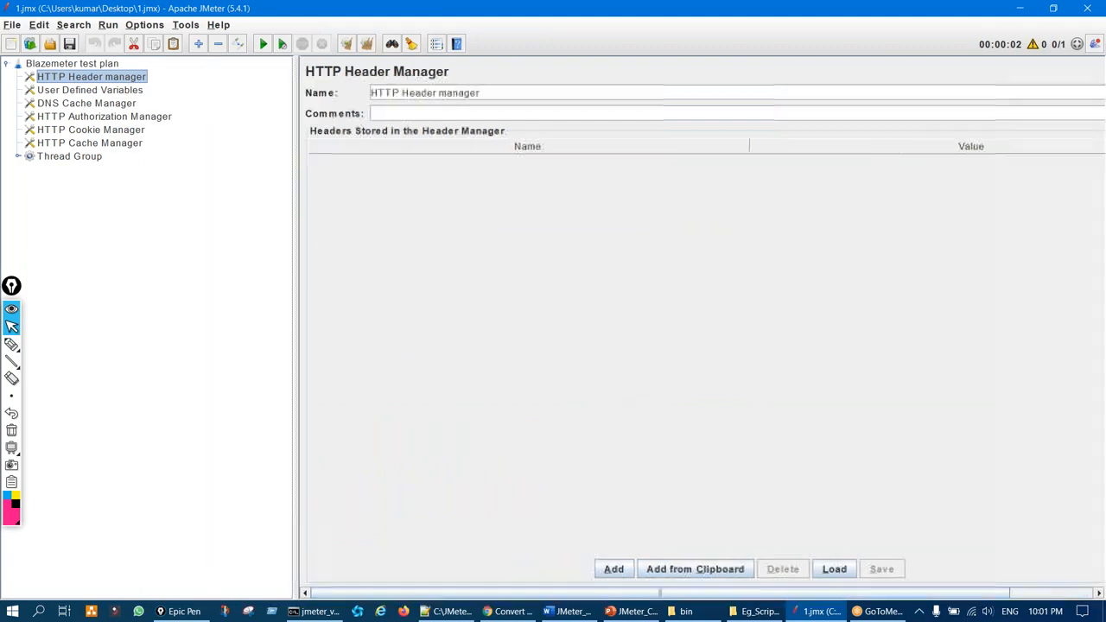
pyautogui.click(15, 156)
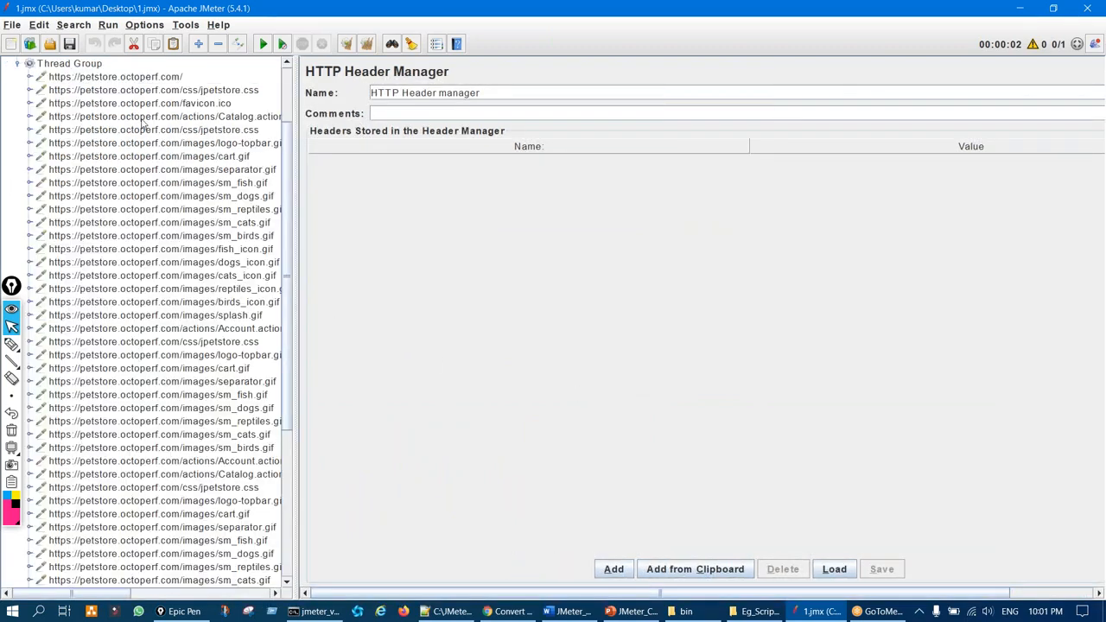
pyautogui.moveTo(293, 338); pyautogui.dragTo(441, 328)
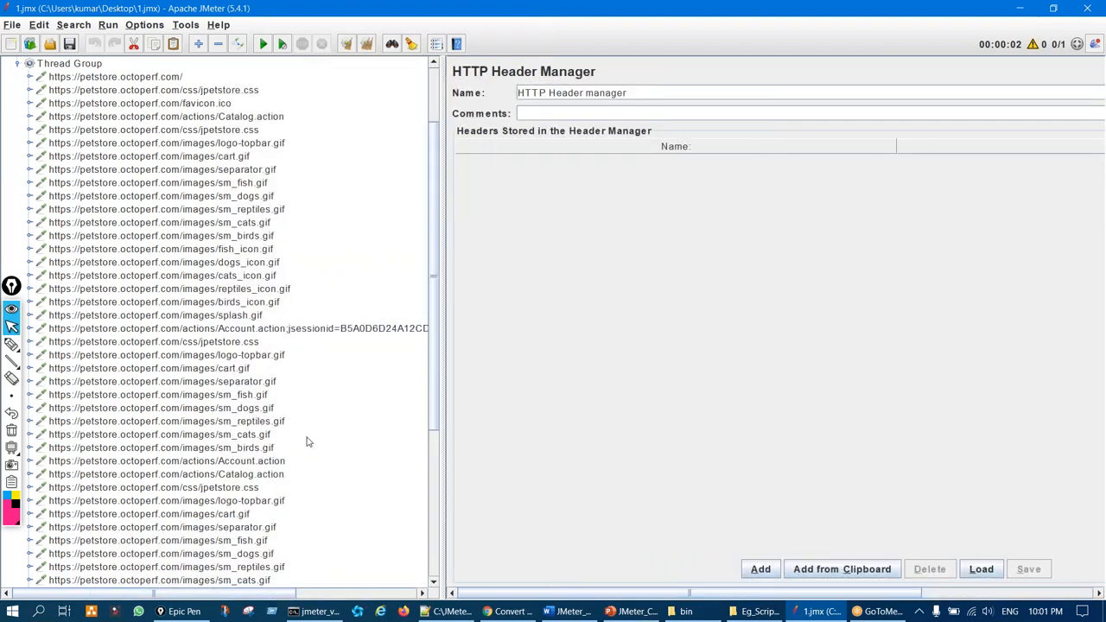
pyautogui.scroll(3, 307, 442)
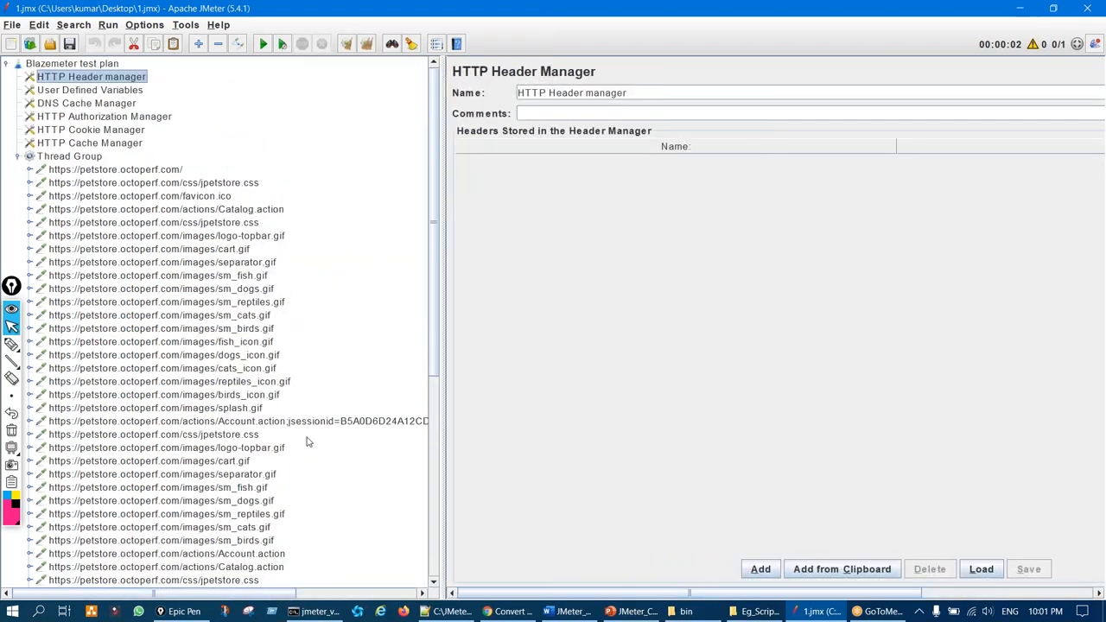
pyautogui.keyDown('ctrl'); pyautogui.click(111, 92); pyautogui.keyUp('ctrl')
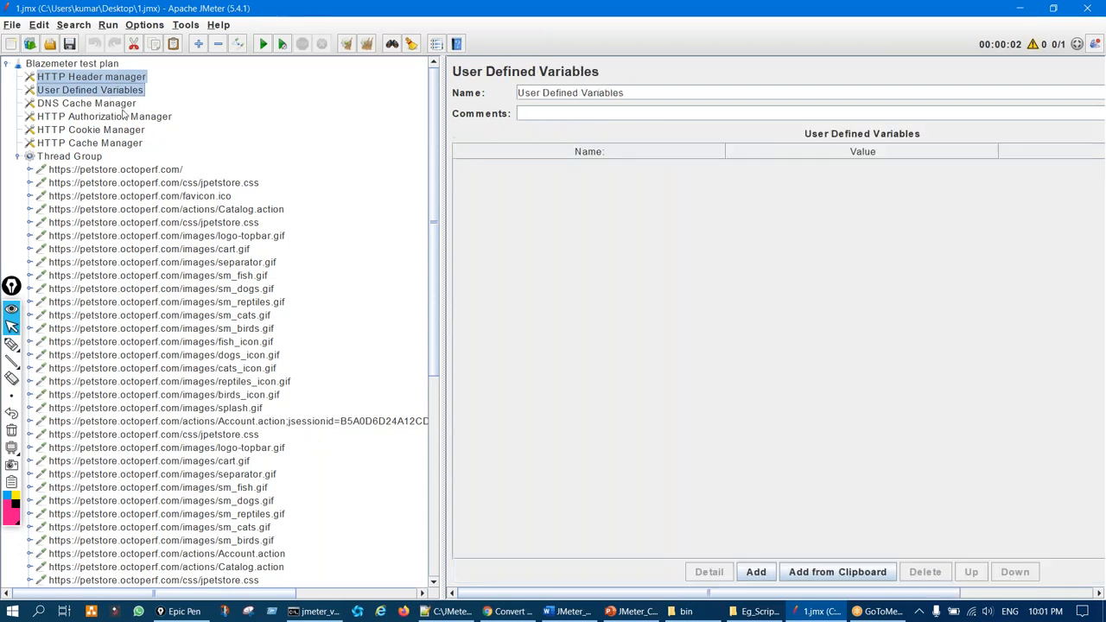
pyautogui.keyDown('ctrl'); pyautogui.click(121, 103); pyautogui.keyUp('ctrl')
pyautogui.keyDown('ctrl'); pyautogui.click(123, 117); pyautogui.keyUp('ctrl')
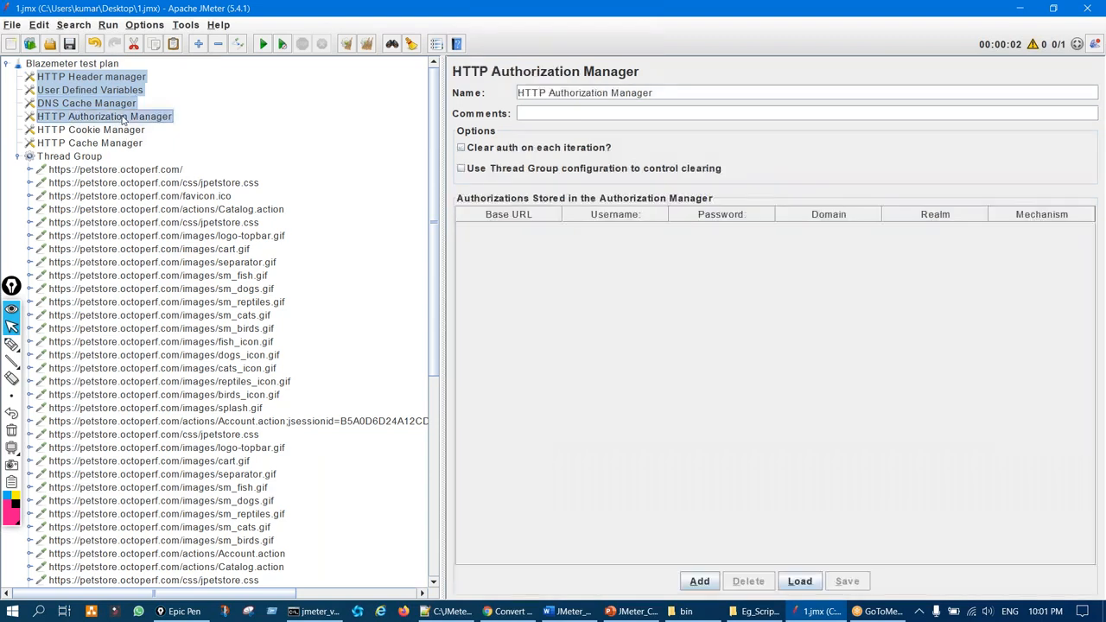
pyautogui.keyDown('ctrl'); pyautogui.click(128, 130); pyautogui.keyUp('ctrl')
pyautogui.keyDown('ctrl'); pyautogui.click(128, 142); pyautogui.keyUp('ctrl')
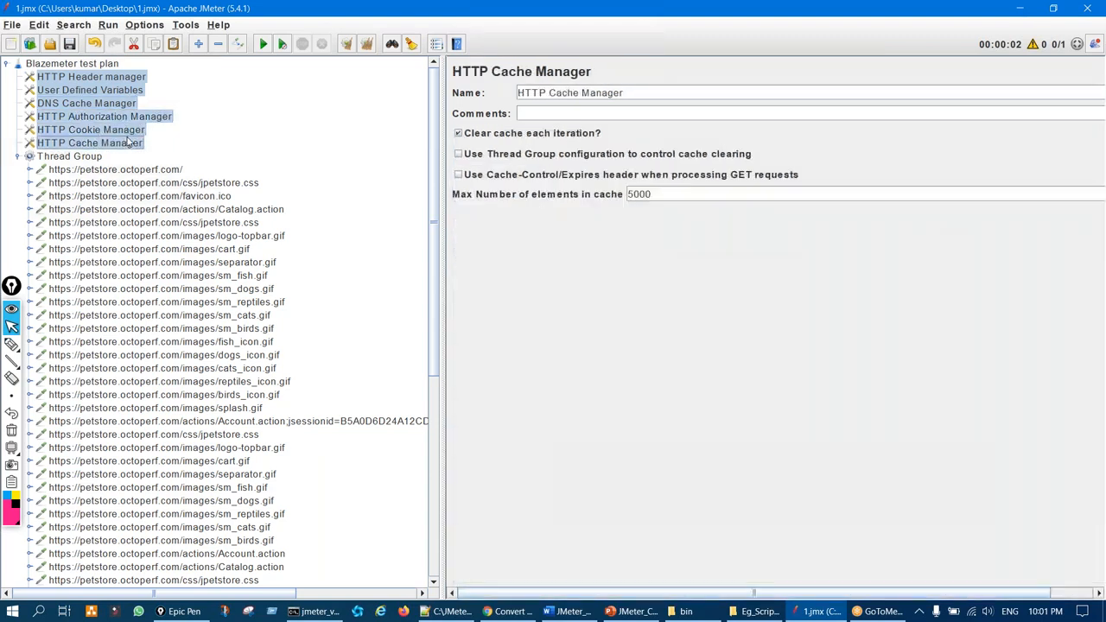
pyautogui.click(134, 44)
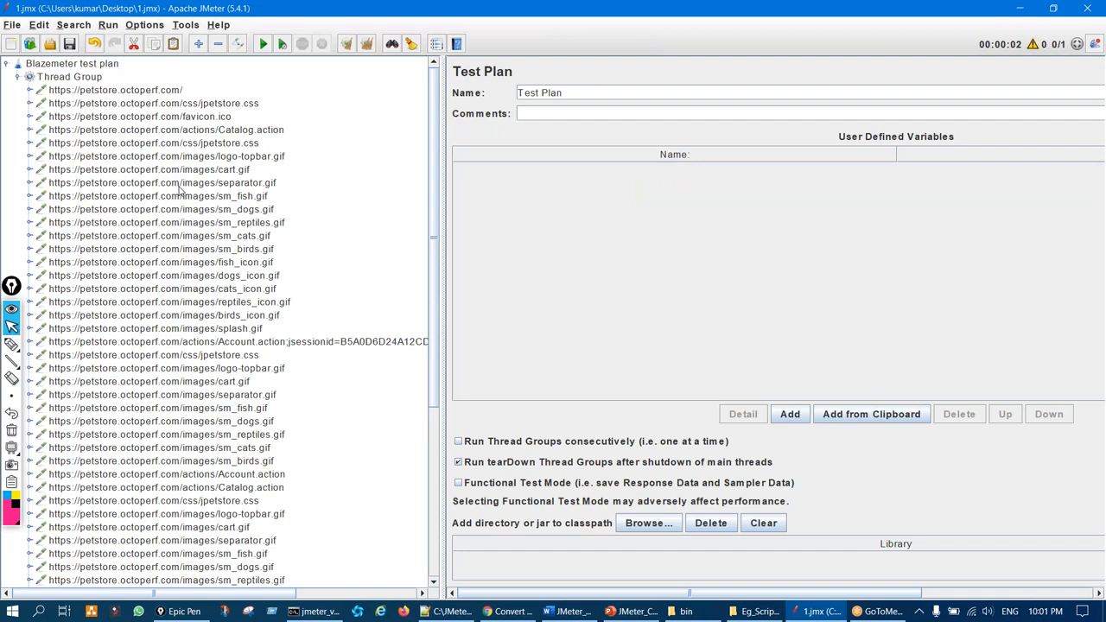
# View the Blazemeter test plan settings while annotating the screen
pyautogui.click(102, 64)
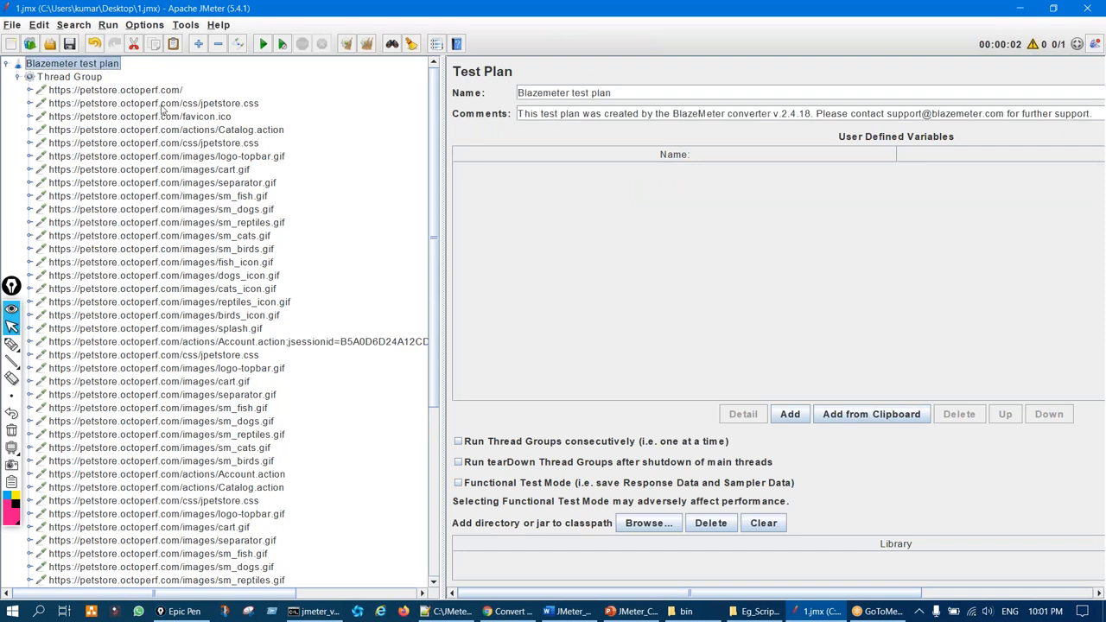
pyautogui.hotkey('ctrl', 'shift', '3')
pyautogui.moveTo(527, 74)
pyautogui.mouseDown()
pyautogui.moveTo(550, 83)
pyautogui.moveTo(538, 66)
pyautogui.mouseUp()
pyautogui.hotkey('ctrl', 'shift', '7')
pyautogui.hotkey('ctrl', 'shift', '2')
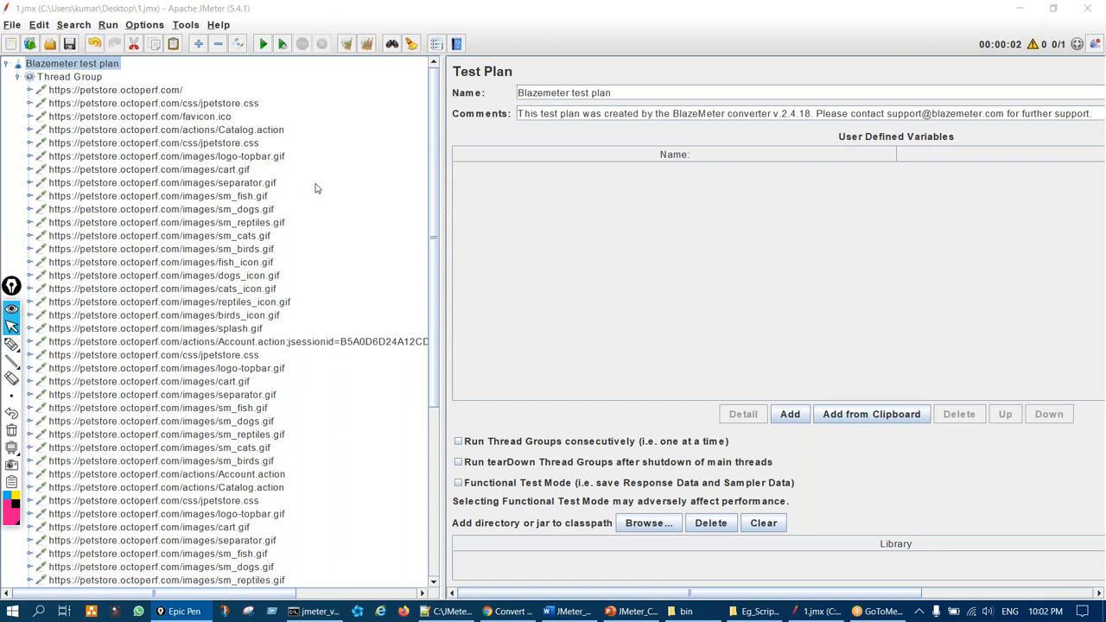
pyautogui.hotkey('ctrl', 'shift', '3')
pyautogui.moveTo(247, 123); pyautogui.dragTo(269, 121)
pyautogui.moveTo(258, 154)
pyautogui.mouseDown()
pyautogui.moveTo(302, 146)
pyautogui.moveTo(291, 176)
pyautogui.mouseUp()
pyautogui.moveTo(275, 275); pyautogui.dragTo(294, 426)
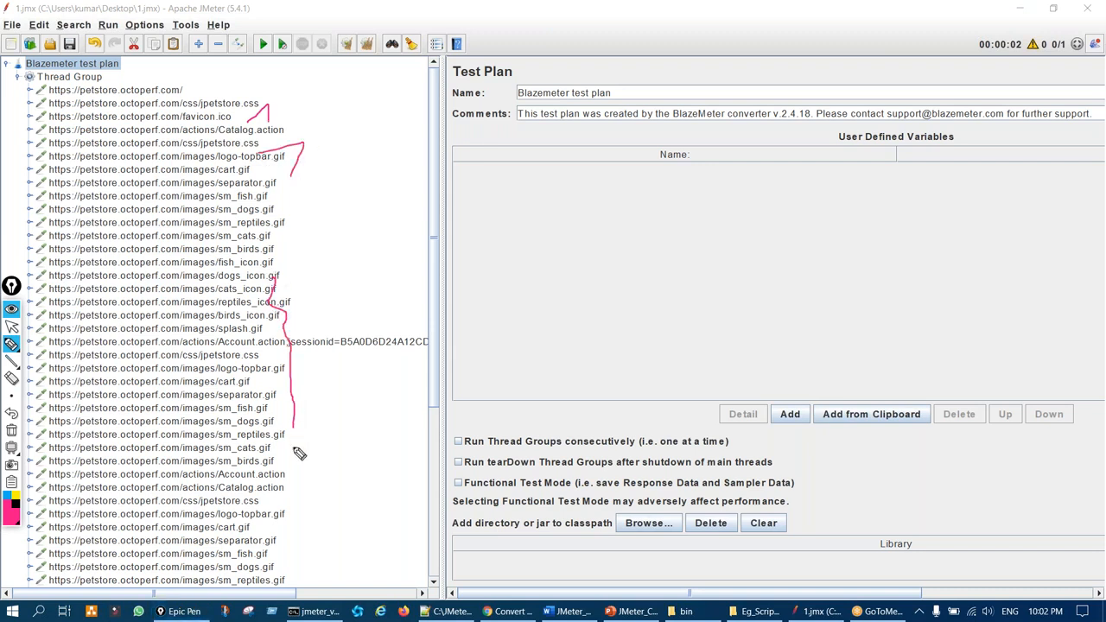
pyautogui.hotkey('ctrl', 'shift', '7')
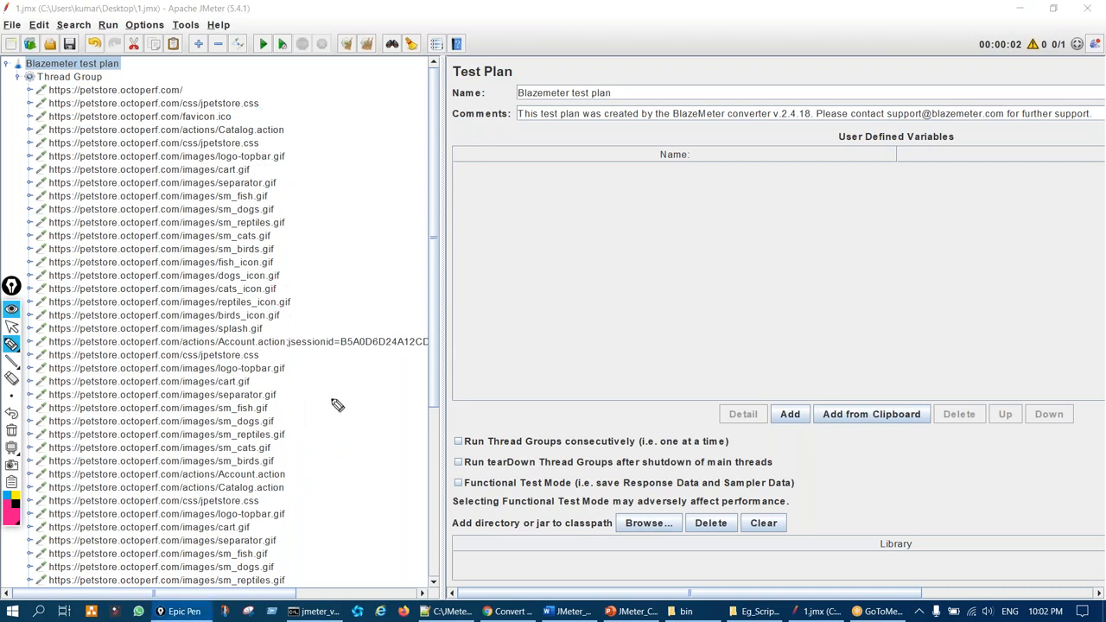
pyautogui.hotkey('ctrl', 'shift', '2')
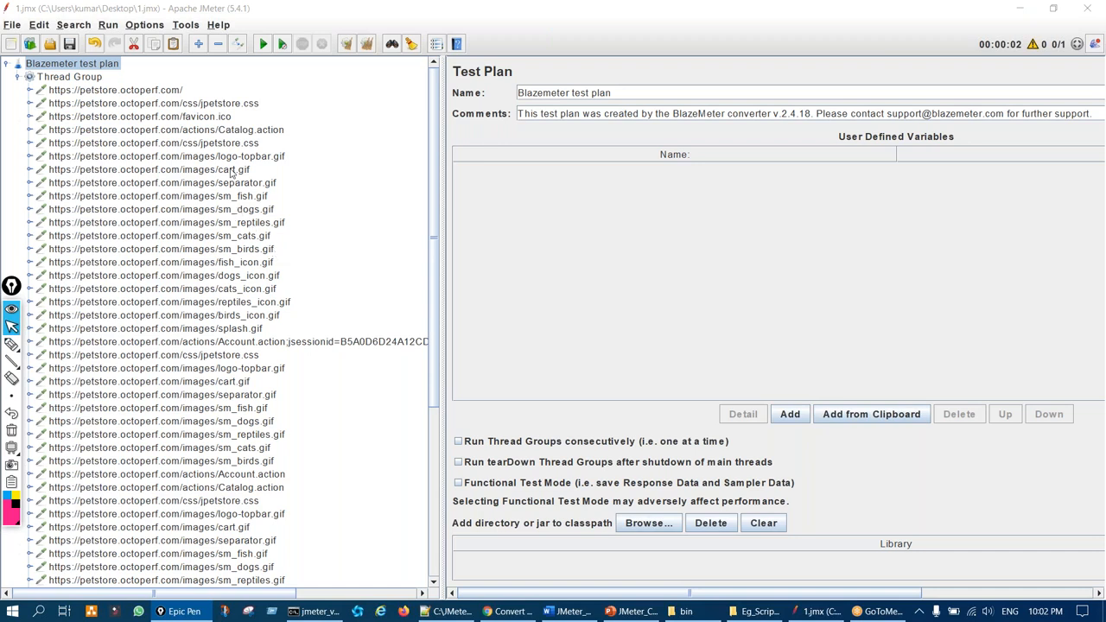
# Delete the first batch of static requests, from jpetstore.css and favicon.ico through splash.gif
pyautogui.click(219, 105)
pyautogui.keyDown('ctrl'); pyautogui.click(226, 117); pyautogui.keyUp('ctrl')
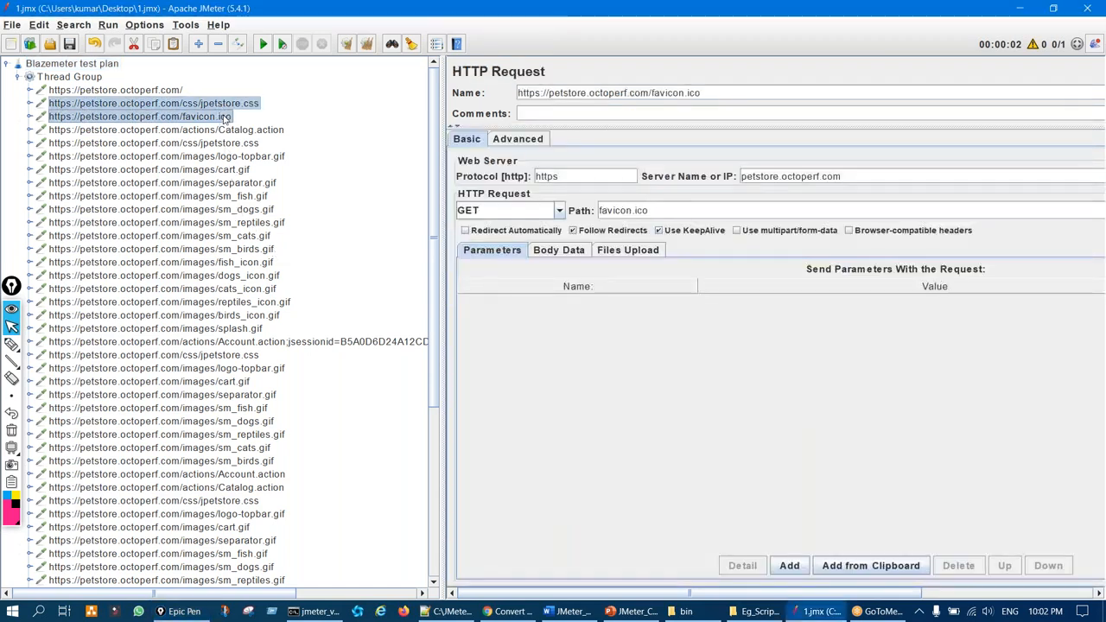
pyautogui.keyDown('ctrl'); pyautogui.click(257, 145); pyautogui.keyUp('ctrl')
pyautogui.keyDown('ctrl'); pyautogui.click(263, 156); pyautogui.keyUp('ctrl')
pyautogui.keyDown('ctrl'); pyautogui.click(251, 170); pyautogui.keyUp('ctrl')
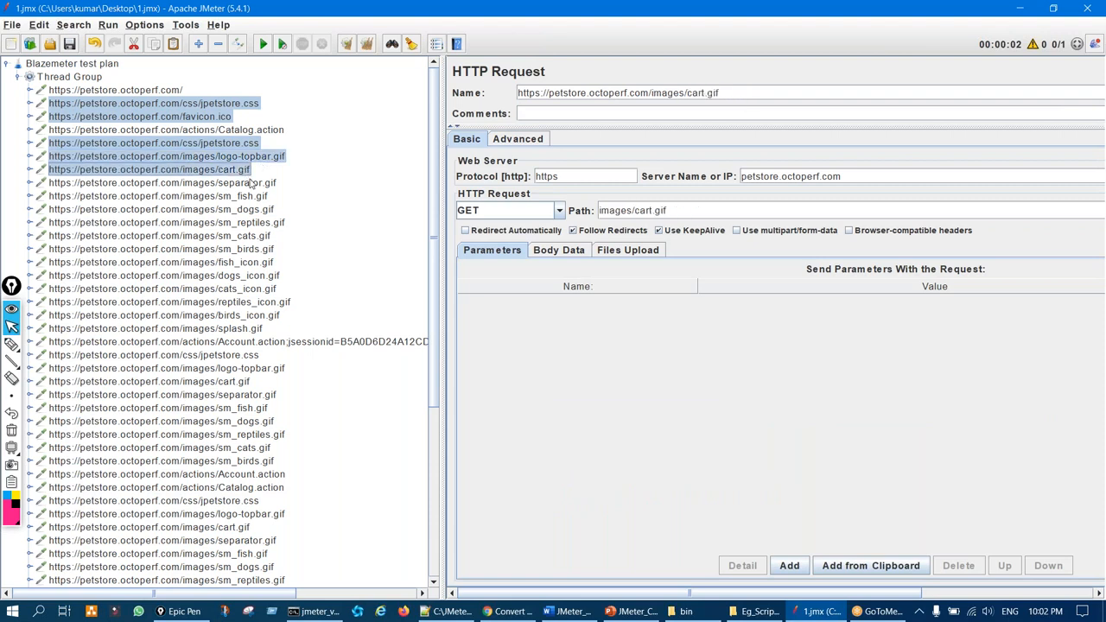
pyautogui.keyDown('ctrl'); pyautogui.click(258, 183); pyautogui.keyUp('ctrl')
pyautogui.keyDown('ctrl'); pyautogui.click(260, 196); pyautogui.keyUp('ctrl')
pyautogui.keyDown('ctrl'); pyautogui.click(262, 210); pyautogui.keyUp('ctrl')
pyautogui.keyDown('ctrl'); pyautogui.click(264, 223); pyautogui.keyUp('ctrl')
pyautogui.keyDown('ctrl'); pyautogui.click(266, 236); pyautogui.keyUp('ctrl')
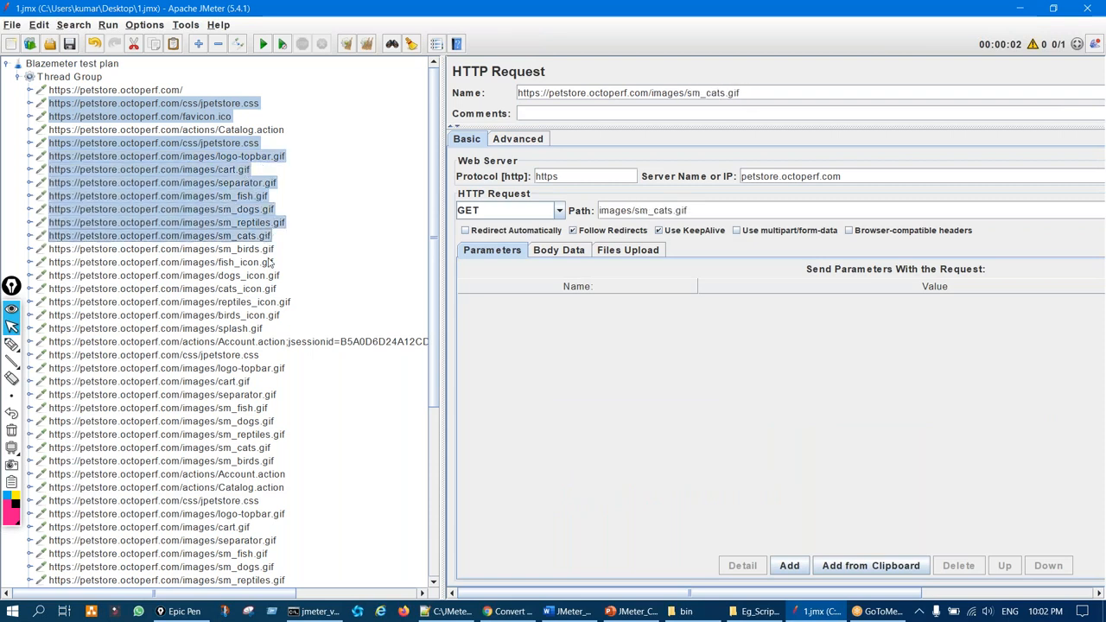
pyautogui.keyDown('ctrl'); pyautogui.click(270, 262); pyautogui.keyUp('ctrl')
pyautogui.keyDown('ctrl'); pyautogui.click(268, 250); pyautogui.keyUp('ctrl')
pyautogui.keyDown('ctrl'); pyautogui.click(268, 276); pyautogui.keyUp('ctrl')
pyautogui.keyDown('ctrl'); pyautogui.click(263, 288); pyautogui.keyUp('ctrl')
pyautogui.keyDown('ctrl'); pyautogui.click(263, 302); pyautogui.keyUp('ctrl')
pyautogui.keyDown('ctrl'); pyautogui.click(261, 303); pyautogui.keyUp('ctrl')
pyautogui.keyDown('ctrl'); pyautogui.click(262, 303); pyautogui.keyUp('ctrl')
pyautogui.keyDown('ctrl'); pyautogui.click(261, 315); pyautogui.keyUp('ctrl')
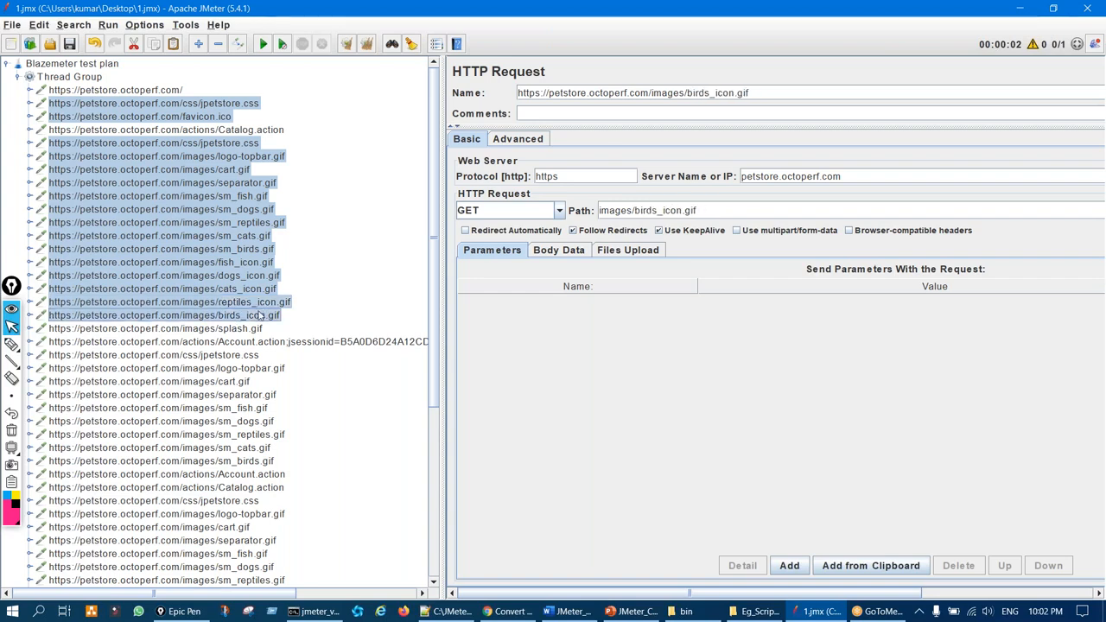
pyautogui.keyDown('ctrl'); pyautogui.click(257, 328); pyautogui.keyUp('ctrl')
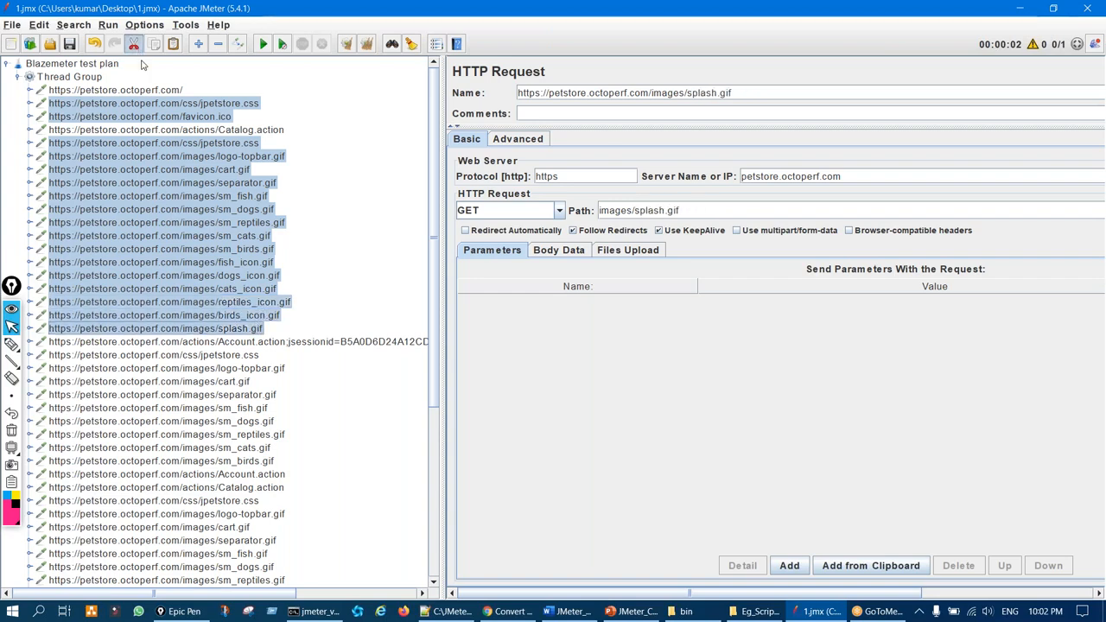
pyautogui.press('Delete')
# Cut the remaining jpetstore.css and gif requests, through banner_dogs.gif and the last leftovers
pyautogui.click(251, 131)
pyautogui.keyDown('ctrl'); pyautogui.click(256, 146); pyautogui.keyUp('ctrl')
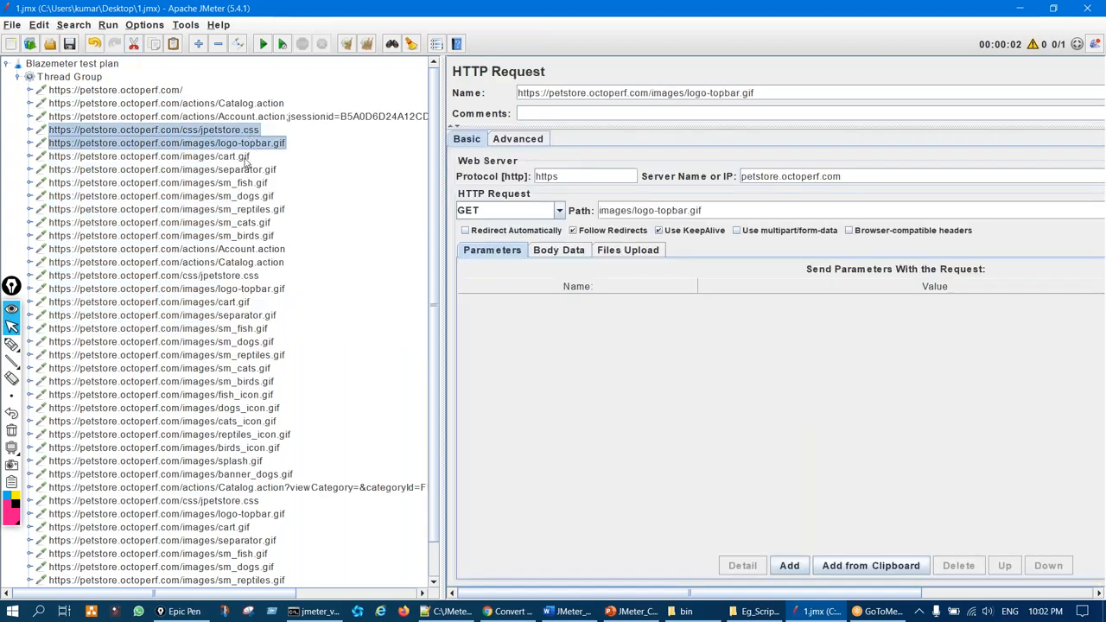
pyautogui.keyDown('ctrl'); pyautogui.click(244, 159); pyautogui.keyUp('ctrl')
pyautogui.keyDown('ctrl'); pyautogui.click(240, 171); pyautogui.keyUp('ctrl')
pyautogui.keyDown('ctrl'); pyautogui.click(242, 185); pyautogui.keyUp('ctrl')
pyautogui.keyDown('ctrl'); pyautogui.click(243, 197); pyautogui.keyUp('ctrl')
pyautogui.keyDown('ctrl'); pyautogui.click(246, 210); pyautogui.keyUp('ctrl')
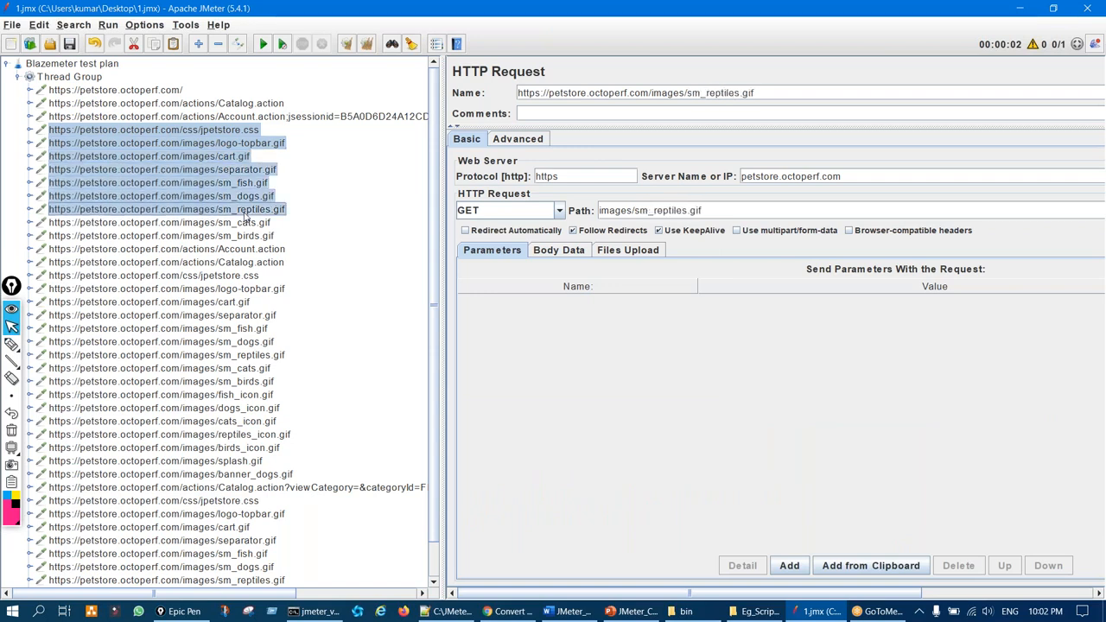
pyautogui.keyDown('ctrl'); pyautogui.click(250, 223); pyautogui.keyUp('ctrl')
pyautogui.keyDown('ctrl'); pyautogui.click(255, 236); pyautogui.keyUp('ctrl')
pyautogui.keyDown('ctrl'); pyautogui.click(259, 277); pyautogui.keyUp('ctrl')
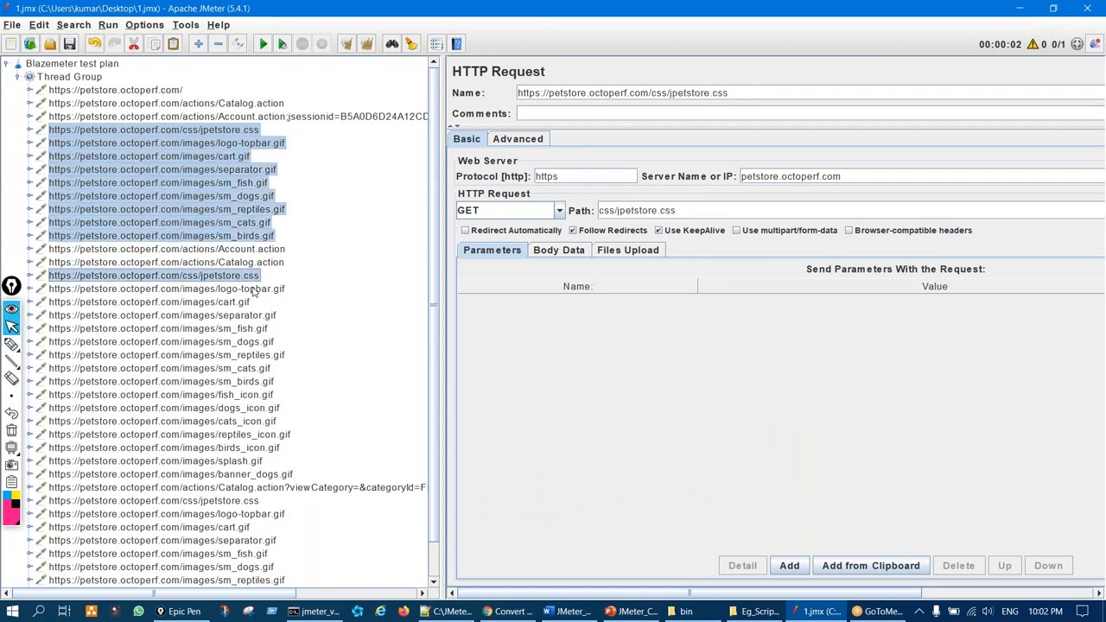
pyautogui.keyDown('ctrl'); pyautogui.click(254, 291); pyautogui.keyUp('ctrl')
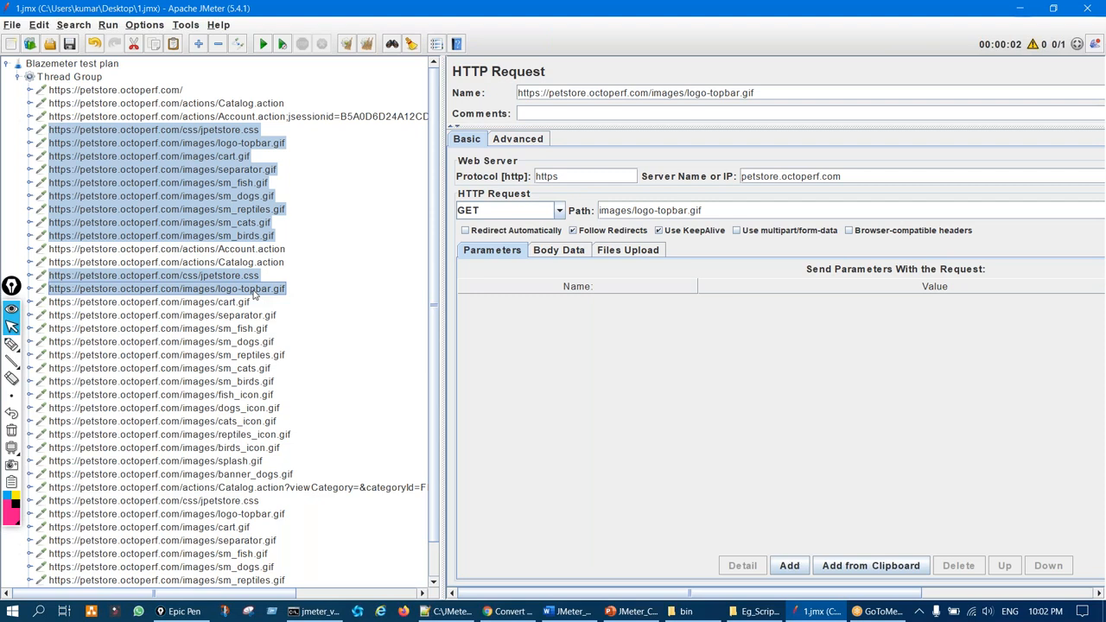
pyautogui.keyDown('ctrl'); pyautogui.click(250, 304); pyautogui.keyUp('ctrl')
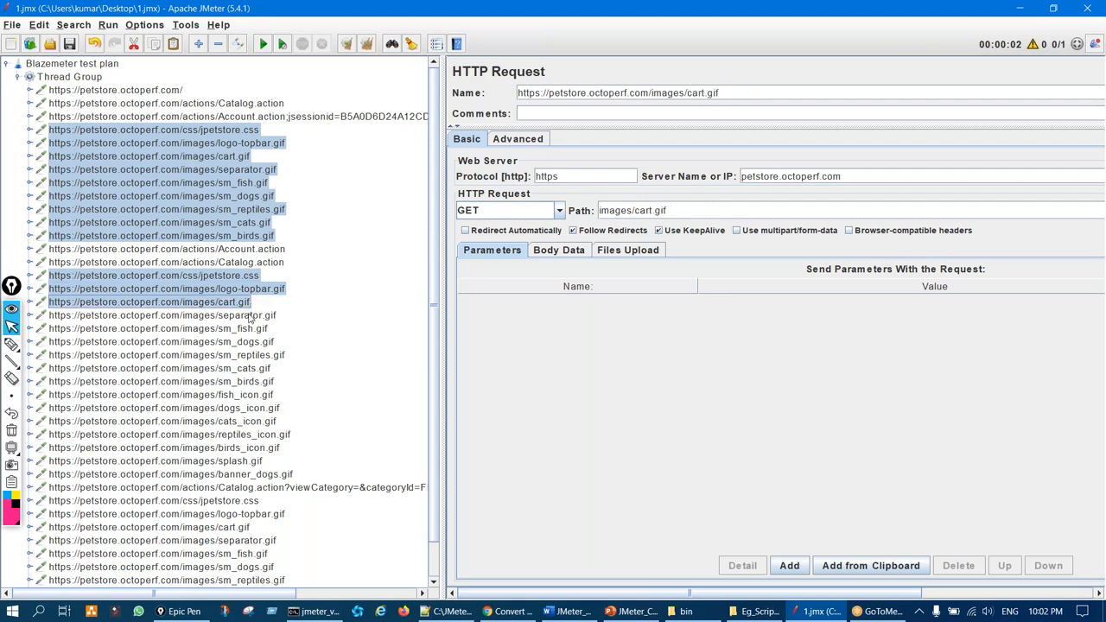
pyautogui.keyDown('ctrl'); pyautogui.click(250, 317); pyautogui.keyUp('ctrl')
pyautogui.keyDown('ctrl'); pyautogui.click(250, 330); pyautogui.keyUp('ctrl')
pyautogui.keyDown('ctrl'); pyautogui.click(258, 343); pyautogui.keyUp('ctrl')
pyautogui.keyDown('ctrl'); pyautogui.click(261, 344); pyautogui.keyUp('ctrl')
pyautogui.keyDown('ctrl'); pyautogui.click(263, 345); pyautogui.keyUp('ctrl')
pyautogui.keyDown('ctrl'); pyautogui.click(266, 355); pyautogui.keyUp('ctrl')
pyautogui.keyDown('ctrl'); pyautogui.click(268, 369); pyautogui.keyUp('ctrl')
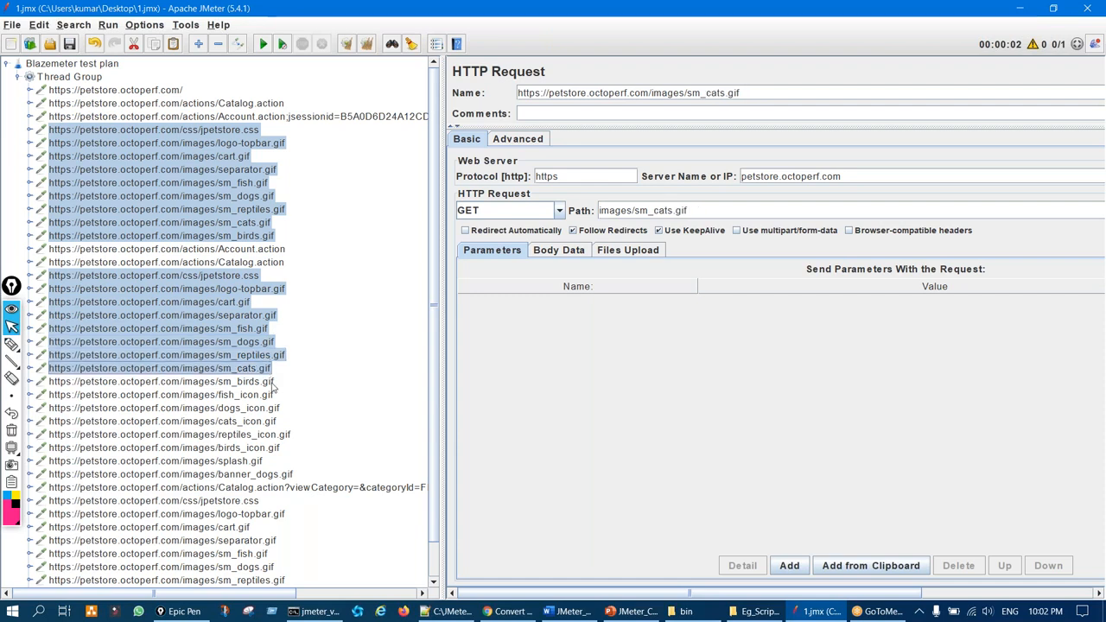
pyautogui.keyDown('ctrl'); pyautogui.click(270, 382); pyautogui.keyUp('ctrl')
pyautogui.keyDown('ctrl'); pyautogui.click(270, 394); pyautogui.keyUp('ctrl')
pyautogui.keyDown('ctrl'); pyautogui.click(271, 408); pyautogui.keyUp('ctrl')
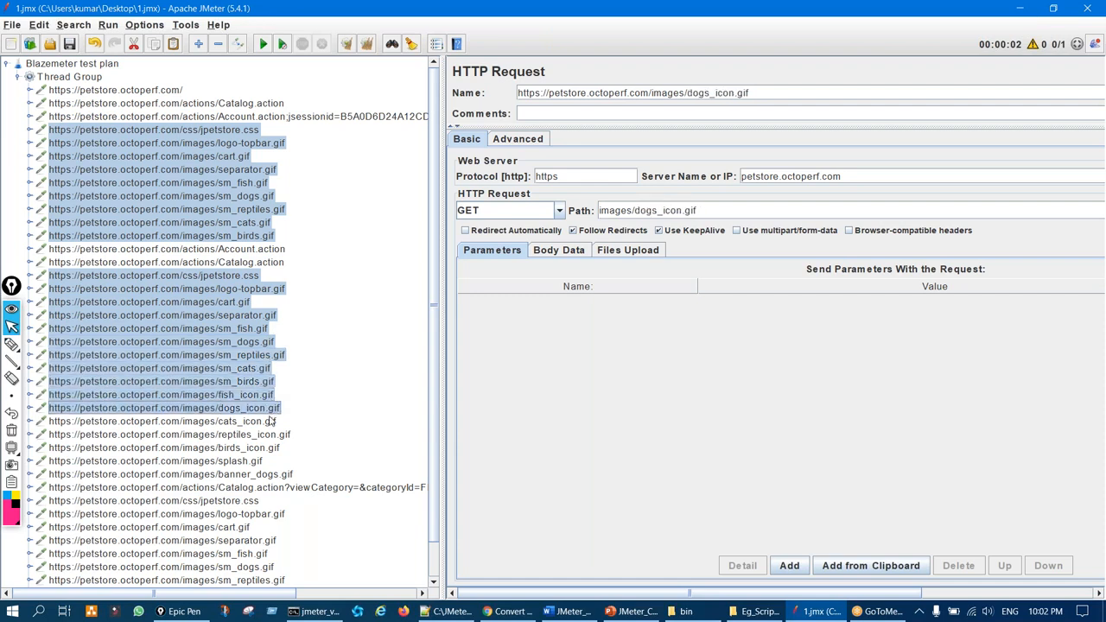
pyautogui.keyDown('ctrl'); pyautogui.click(270, 422); pyautogui.keyUp('ctrl')
pyautogui.keyDown('ctrl'); pyautogui.click(270, 435); pyautogui.keyUp('ctrl')
pyautogui.keyDown('ctrl'); pyautogui.click(268, 449); pyautogui.keyUp('ctrl')
pyautogui.keyDown('ctrl'); pyautogui.click(256, 462); pyautogui.keyUp('ctrl')
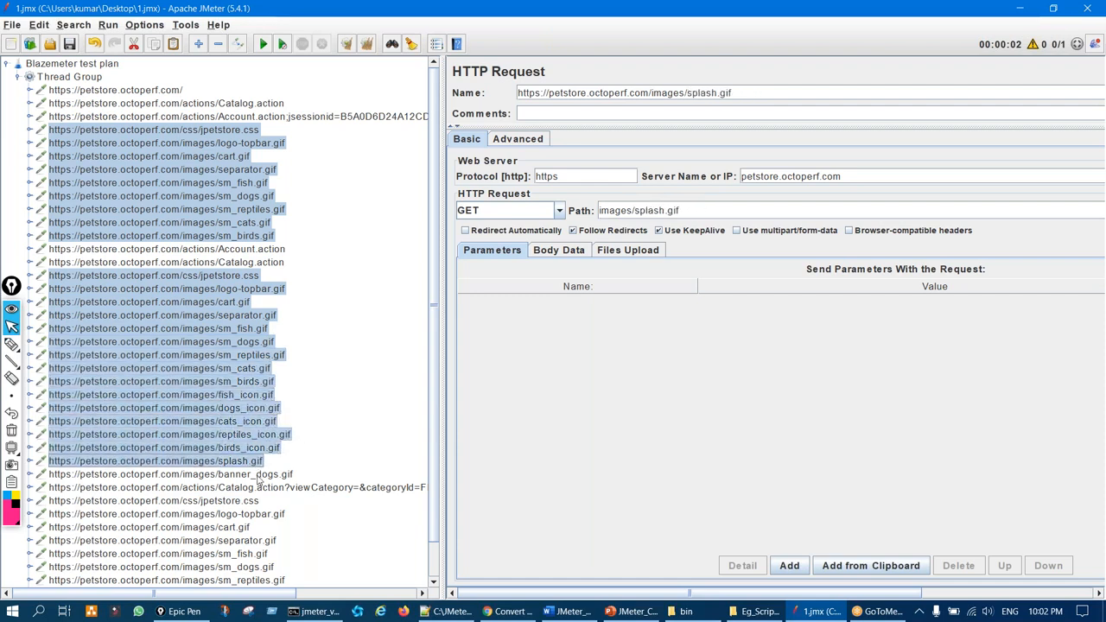
pyautogui.keyDown('ctrl'); pyautogui.click(261, 477); pyautogui.keyUp('ctrl')
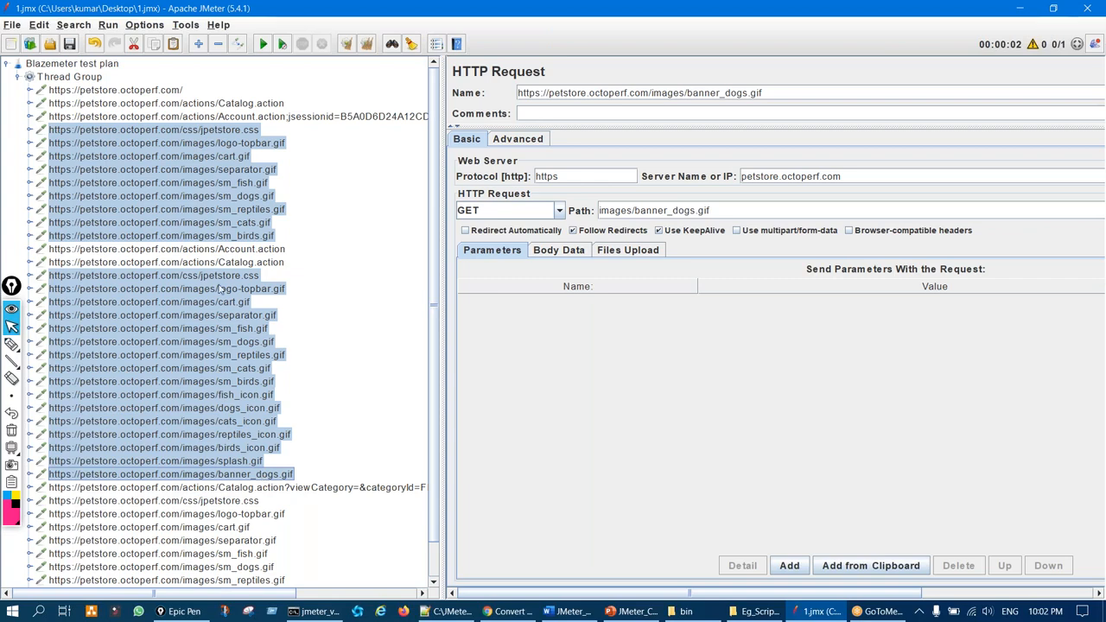
pyautogui.click(134, 44)
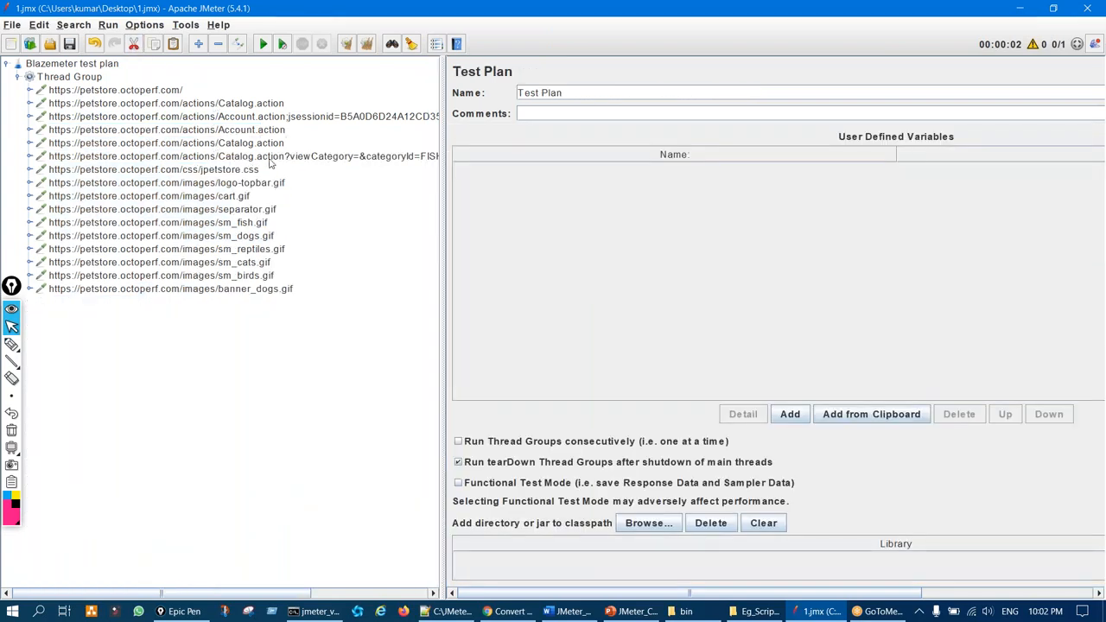
pyautogui.moveTo(248, 169); pyautogui.dragTo(256, 288)
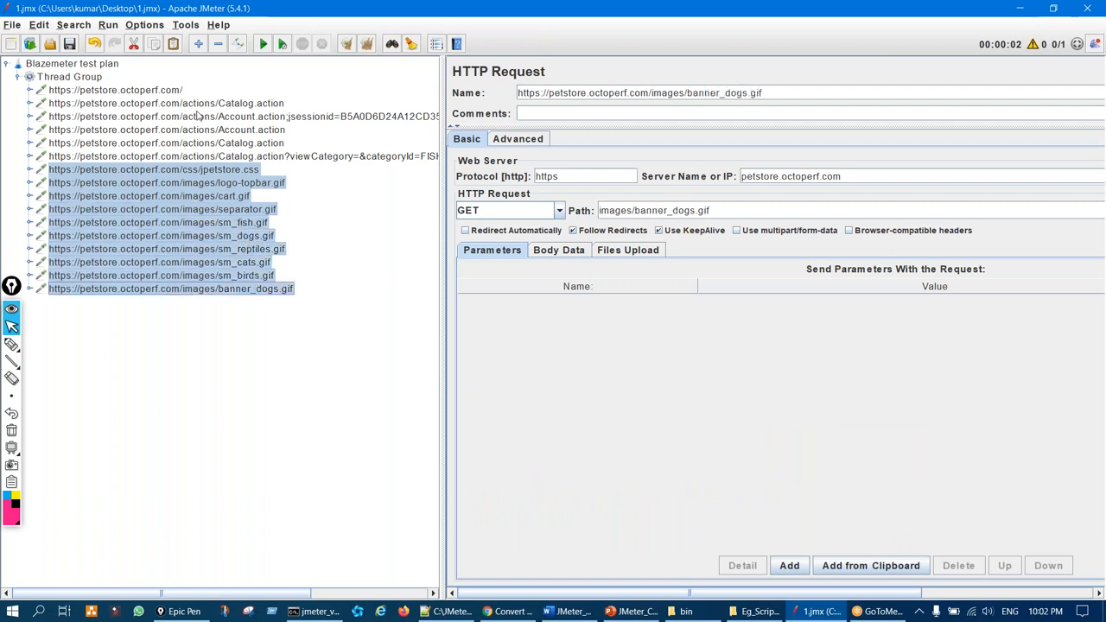
pyautogui.click(134, 43)
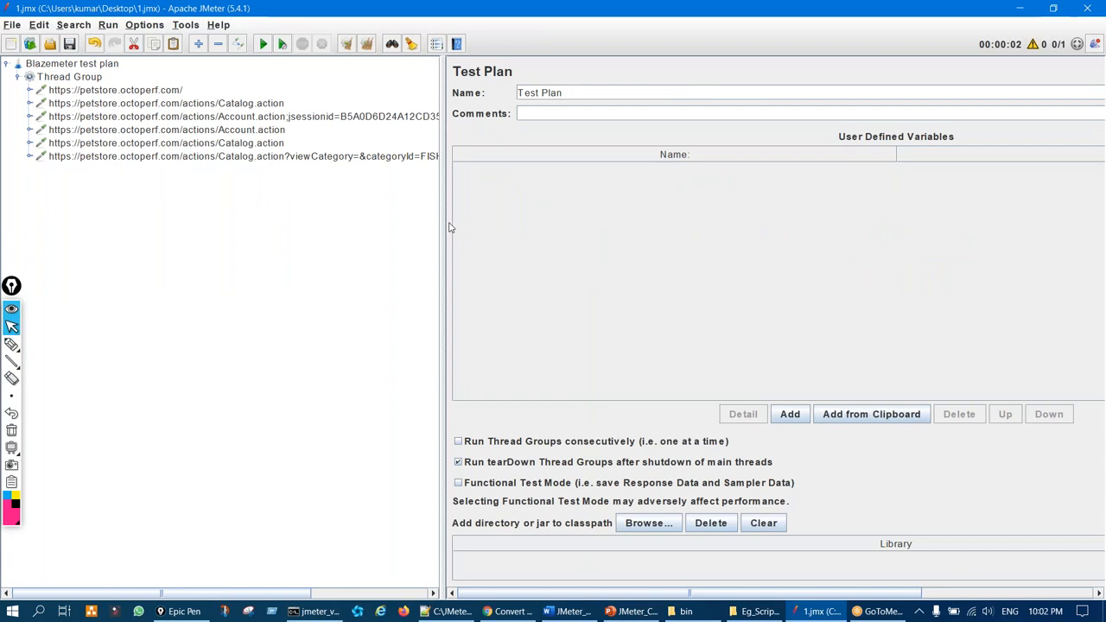
# Widen the settings panel and inspect the first petstore request
pyautogui.moveTo(443, 227); pyautogui.dragTo(346, 227)
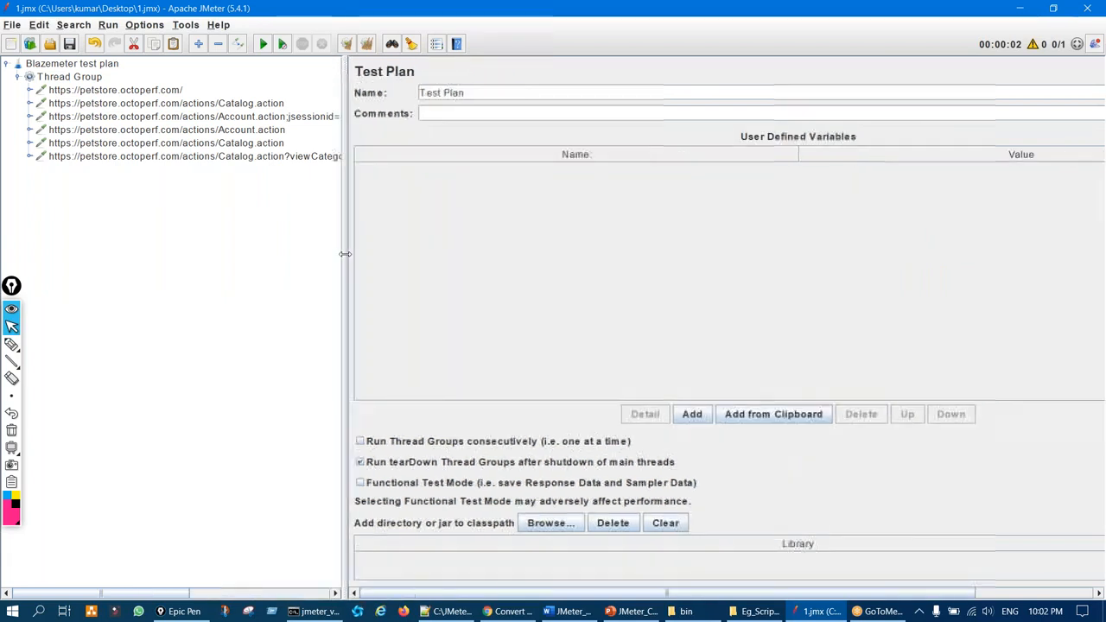
pyautogui.click(177, 93)
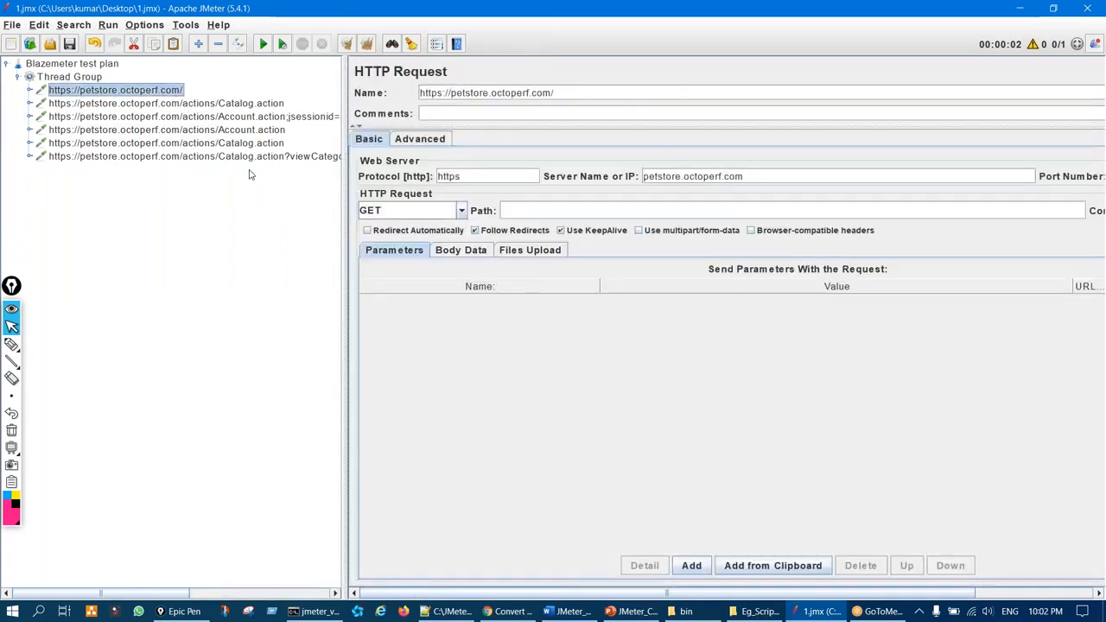
pyautogui.hotkey('ctrl', 'shift', 'p')
pyautogui.moveTo(632, 140)
pyautogui.mouseDown()
pyautogui.moveTo(646, 227)
pyautogui.moveTo(614, 168)
pyautogui.mouseUp()
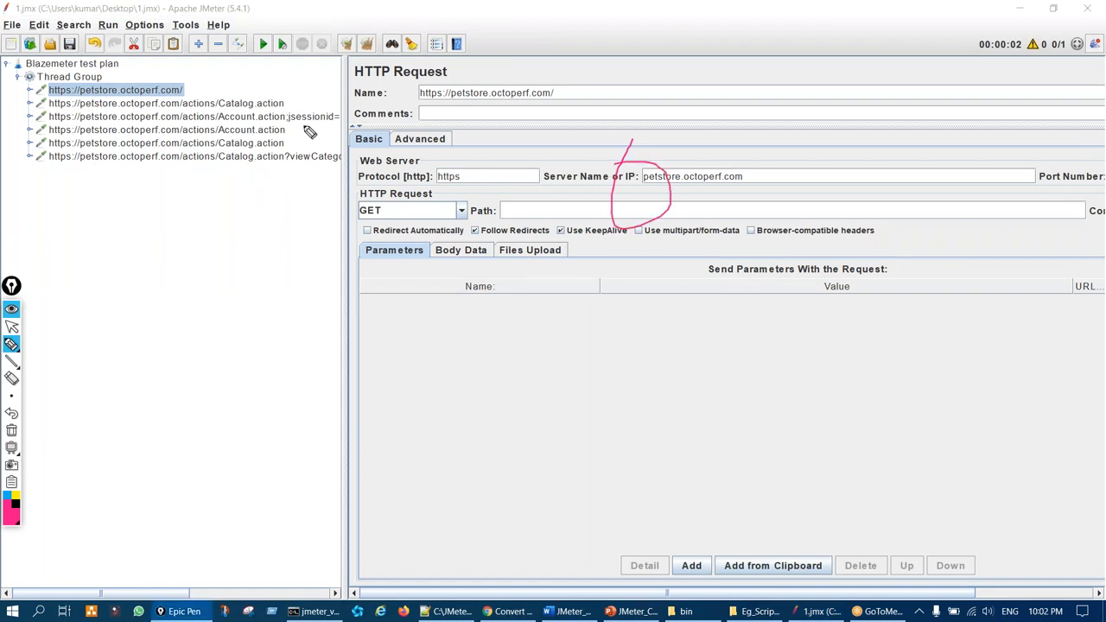
pyautogui.moveTo(201, 79)
pyautogui.mouseDown()
pyautogui.moveTo(216, 63)
pyautogui.moveTo(252, 63)
pyautogui.mouseUp()
pyautogui.hotkey('ctrl', 'shift', '7')
pyautogui.hotkey('ctrl', 'shift', 'p')
# Add a Transaction Controller to the Thread Group from Logic Controller
pyautogui.click(92, 79)
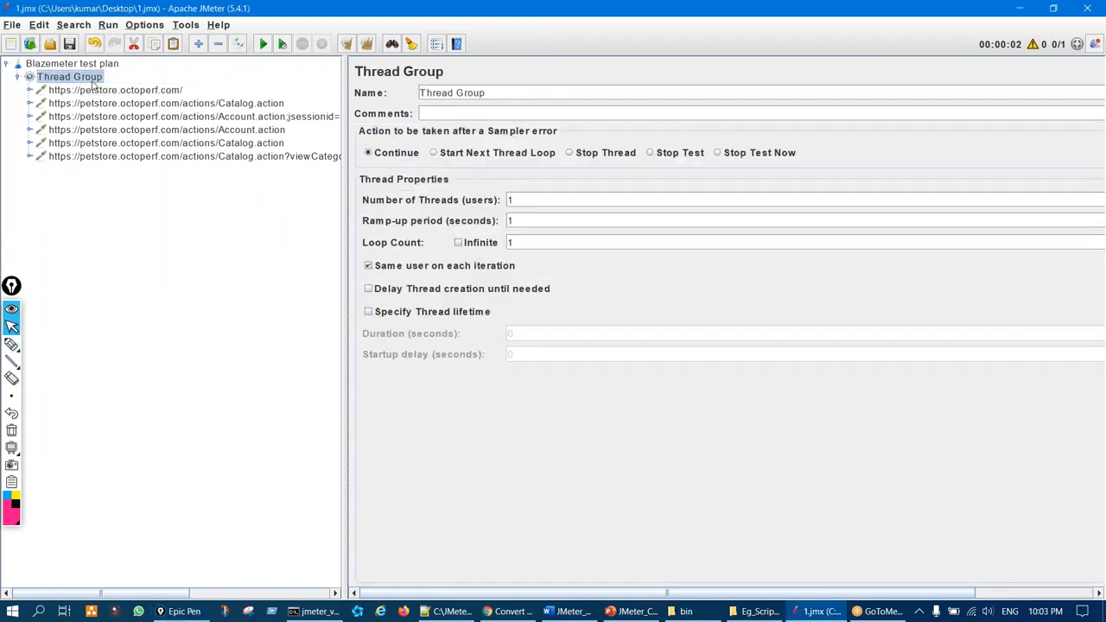
pyautogui.rightClick(92, 79)
pyautogui.moveTo(242, 91)
pyautogui.moveTo(376, 108)
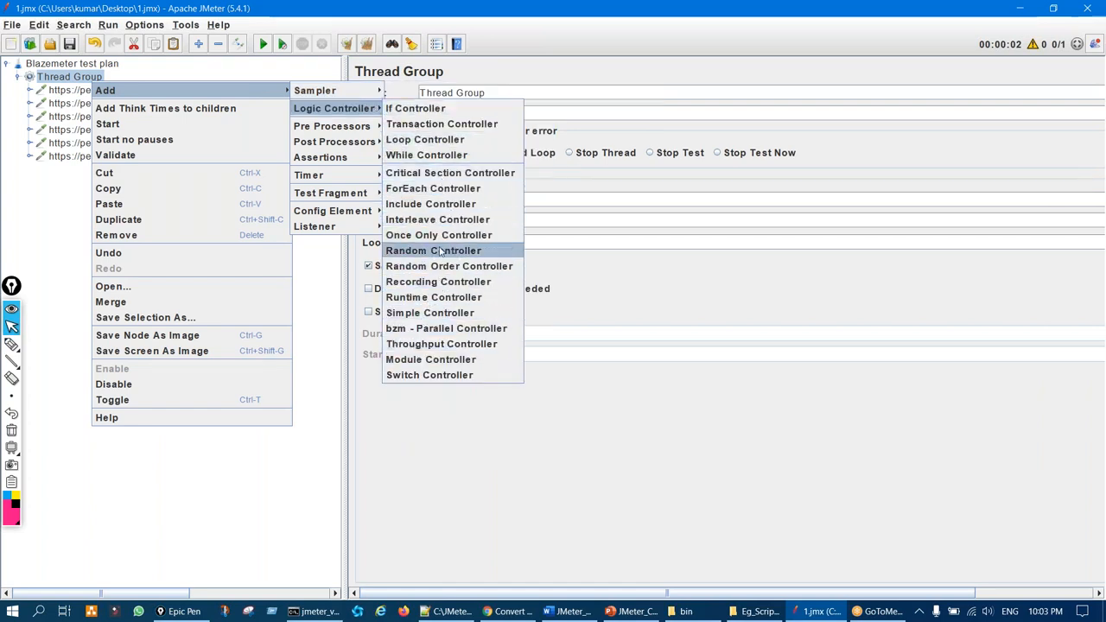
pyautogui.click(437, 124)
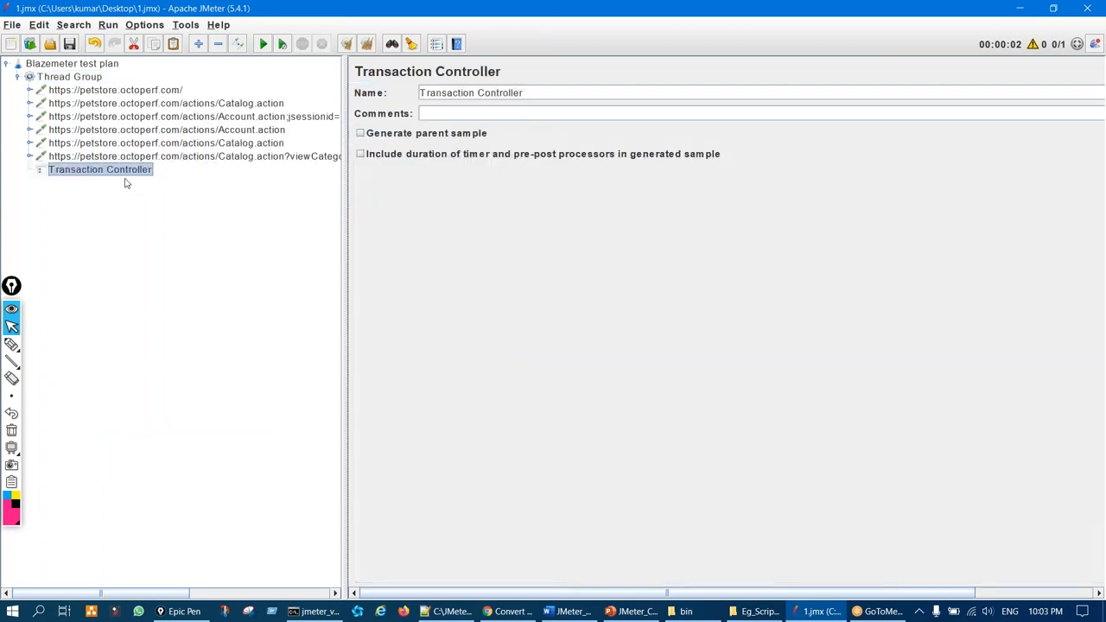
pyautogui.hotkey('ctrl', 'shift', '3')
pyautogui.moveTo(110, 161); pyautogui.dragTo(113, 162)
pyautogui.moveTo(146, 84)
pyautogui.mouseDown()
pyautogui.moveTo(169, 122)
pyautogui.moveTo(129, 172)
pyautogui.mouseUp()
# Inspect the first Catalog.action request and the Account.action request with the session id
pyautogui.hotkey('ctrl', 'shift', '7')
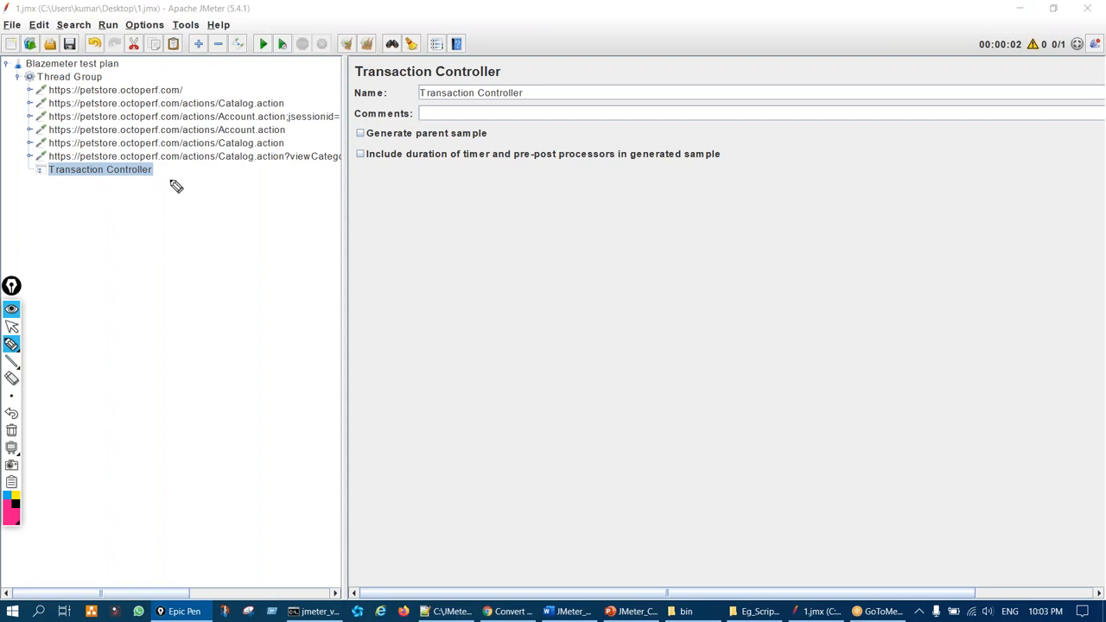
pyautogui.hotkey('ctrl', 'shift', '2')
pyautogui.click(190, 105)
pyautogui.hotkey('ctrl', 'shift', '3')
pyautogui.moveTo(269, 88)
pyautogui.mouseDown()
pyautogui.moveTo(266, 103)
pyautogui.moveTo(272, 92)
pyautogui.mouseUp()
pyautogui.moveTo(528, 197)
pyautogui.mouseDown()
pyautogui.moveTo(609, 178)
pyautogui.moveTo(524, 190)
pyautogui.mouseUp()
pyautogui.hotkey('ctrl', 'shift', '7')
pyautogui.hotkey('ctrl', 'shift', '2')
pyautogui.click(301, 117)
pyautogui.hotkey('ctrl', 'shift', '3')
pyautogui.moveTo(675, 176)
pyautogui.mouseDown()
pyautogui.moveTo(731, 247)
pyautogui.moveTo(647, 173)
pyautogui.mouseUp()
pyautogui.hotkey('ctrl', 'shift', '7')
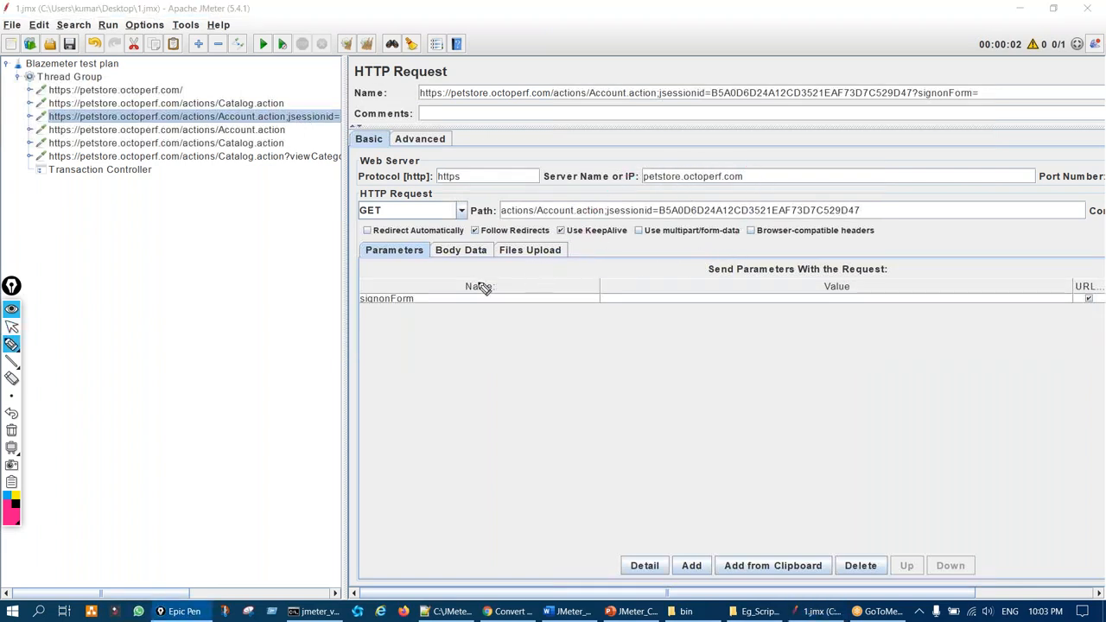
pyautogui.hotkey('ctrl', 'shift', '2')
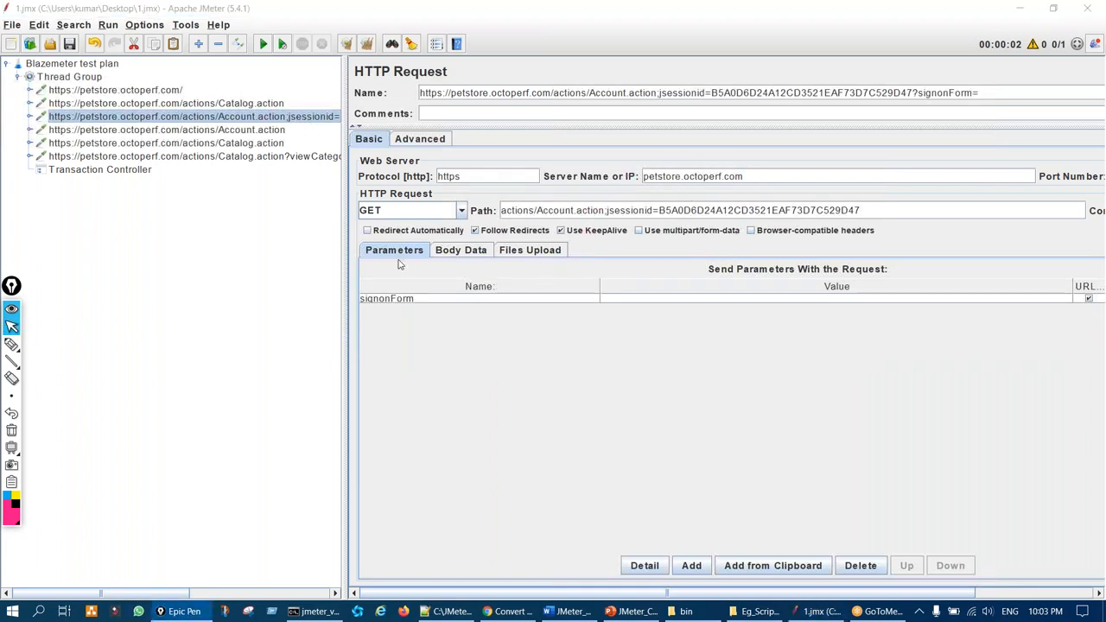
# Inspect the POST Account.action login request
pyautogui.click(275, 130)
pyautogui.hotkey('ctrl', 'shift', '3')
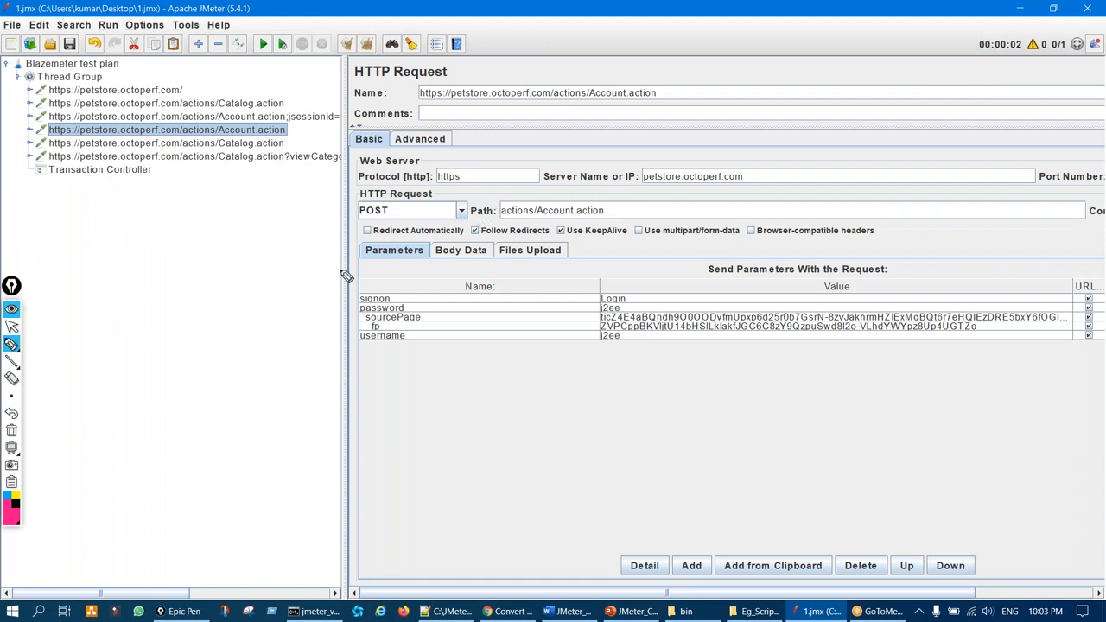
pyautogui.moveTo(243, 296); pyautogui.dragTo(268, 338)
pyautogui.moveTo(242, 137); pyautogui.dragTo(262, 133)
pyautogui.hotkey('ctrl', 'shift', '7')
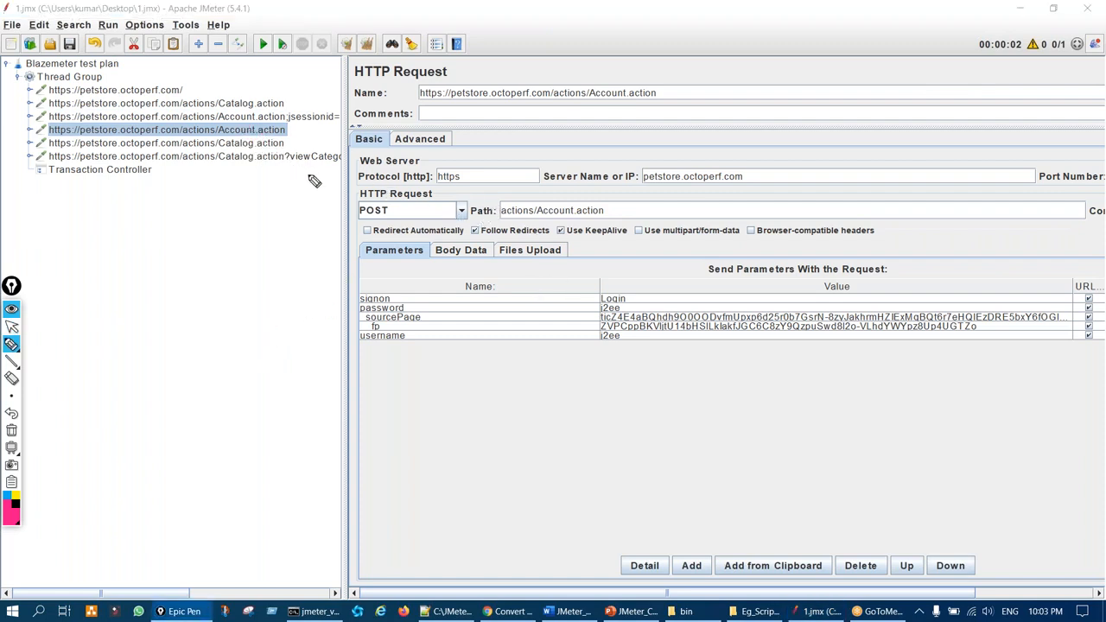
pyautogui.moveTo(289, 135); pyautogui.dragTo(305, 131)
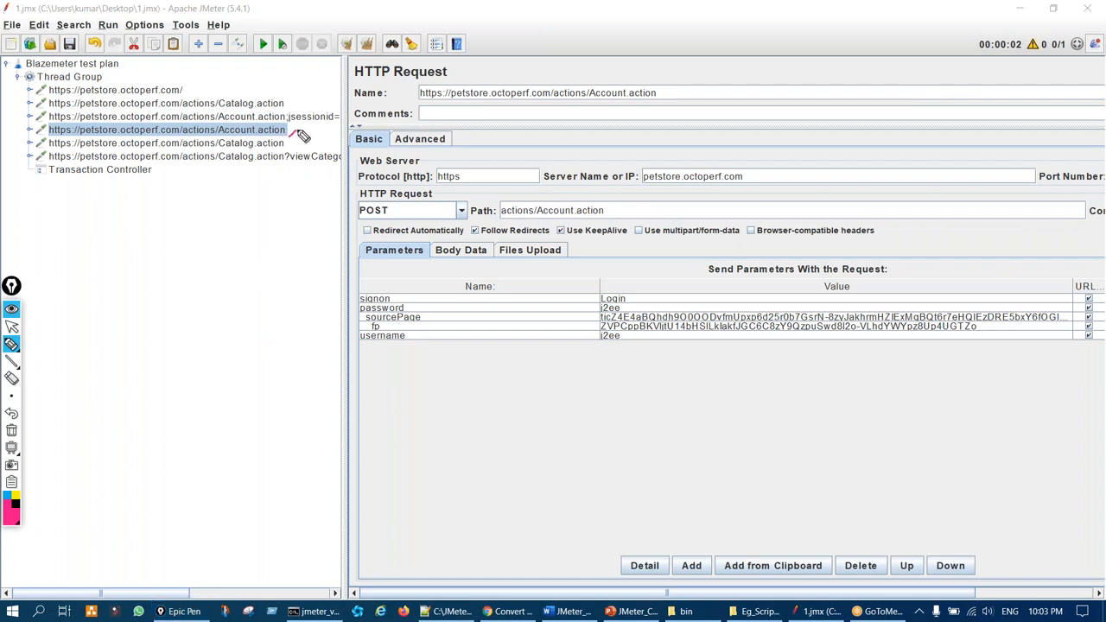
pyautogui.moveTo(597, 293)
pyautogui.mouseDown()
pyautogui.moveTo(632, 363)
pyautogui.moveTo(613, 308)
pyautogui.mouseUp()
pyautogui.hotkey('ctrl', 'shift', '7')
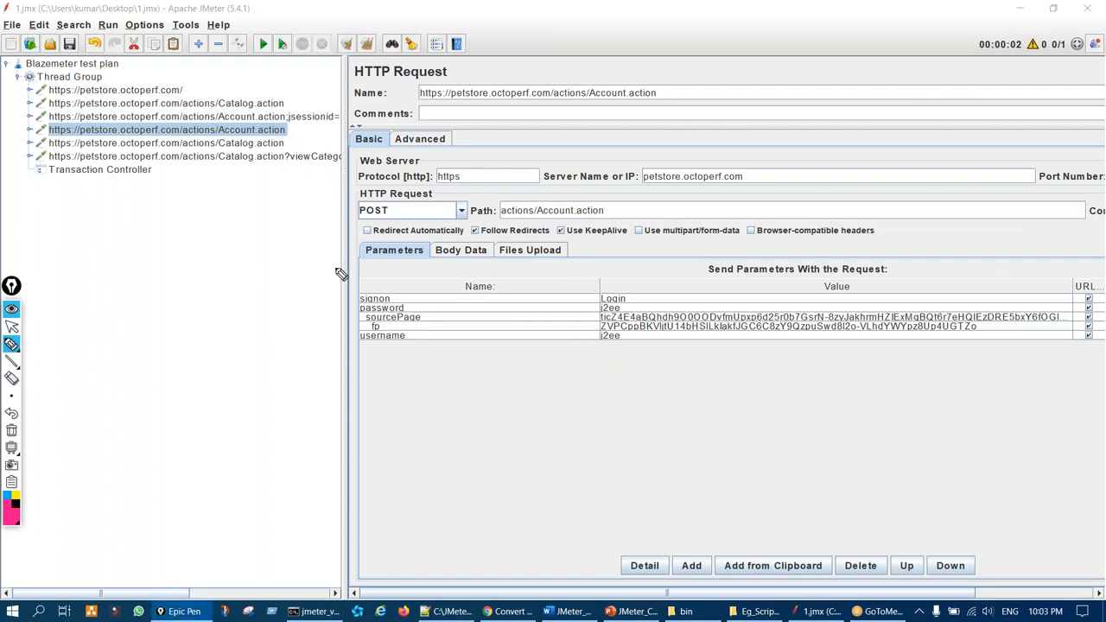
# Review the second Catalog.action request and the FISH request's viewCategory and categoryId=FISH parameters
pyautogui.click(266, 143)
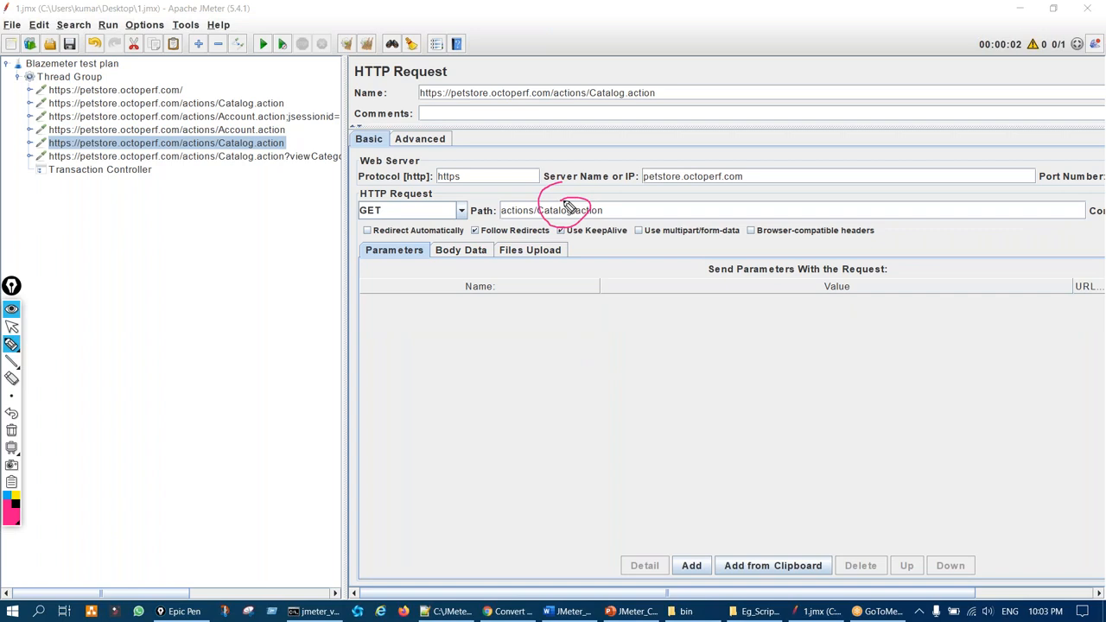
pyautogui.hotkey('ctrl', 'shift', '1')
pyautogui.click(204, 157)
pyautogui.hotkey('ctrl', 'shift', '2')
pyautogui.moveTo(608, 294)
pyautogui.mouseDown()
pyautogui.moveTo(637, 296)
pyautogui.moveTo(597, 290)
pyautogui.mouseUp()
pyautogui.moveTo(224, 189); pyautogui.dragTo(293, 243)
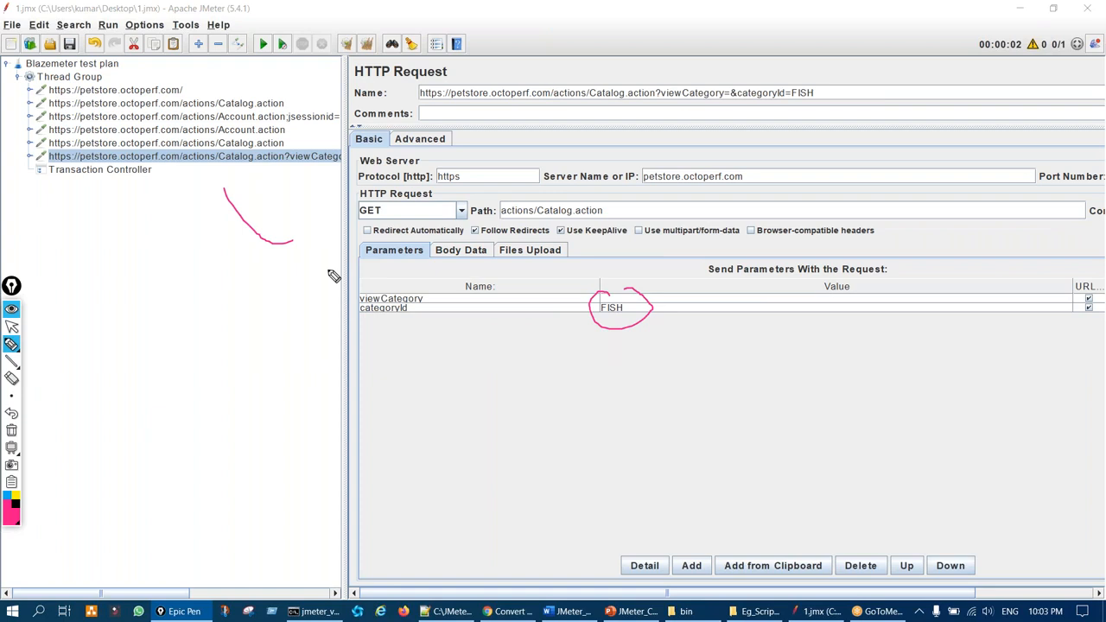
pyautogui.moveTo(372, 449)
pyautogui.mouseDown()
pyautogui.moveTo(451, 400)
pyautogui.moveTo(426, 490)
pyautogui.mouseUp()
pyautogui.moveTo(452, 450); pyautogui.dragTo(467, 437)
pyautogui.moveTo(483, 422); pyautogui.dragTo(535, 420)
pyautogui.hotkey('ctrl', 'shift', '7')
pyautogui.moveTo(123, 208)
pyautogui.mouseDown()
pyautogui.moveTo(85, 217)
pyautogui.moveTo(116, 320)
pyautogui.mouseUp()
pyautogui.moveTo(91, 399); pyautogui.dragTo(128, 403)
pyautogui.hotkey('ctrl', 'shift', '7')
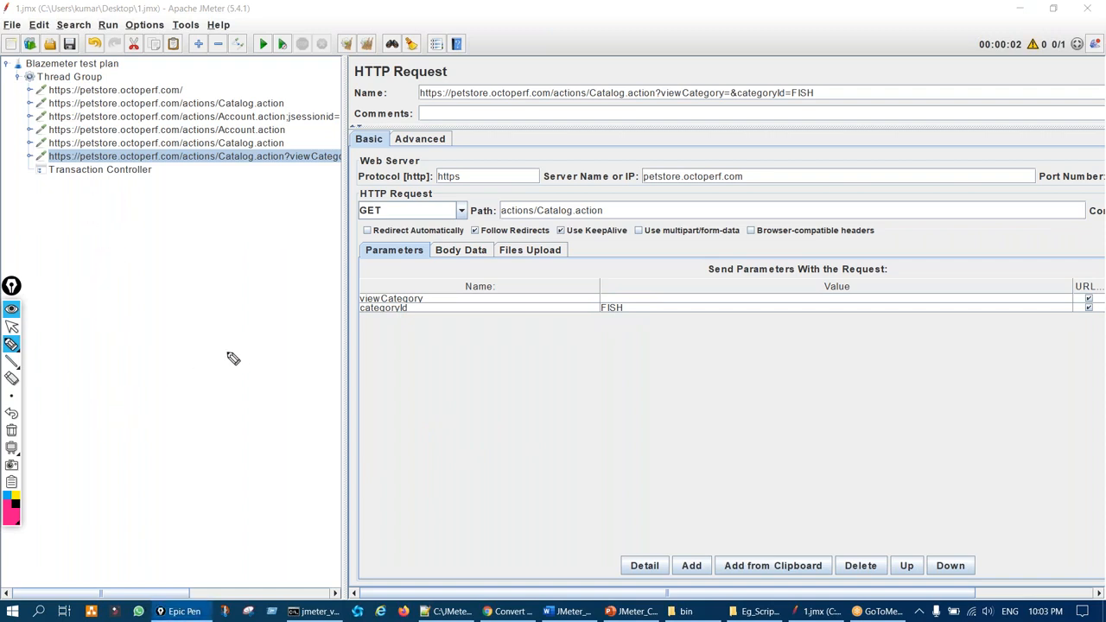
pyautogui.hotkey('ctrl', 'shift', '1')
# Expand the six petstore request nodes to reveal their header managers and timers
pyautogui.click(30, 90)
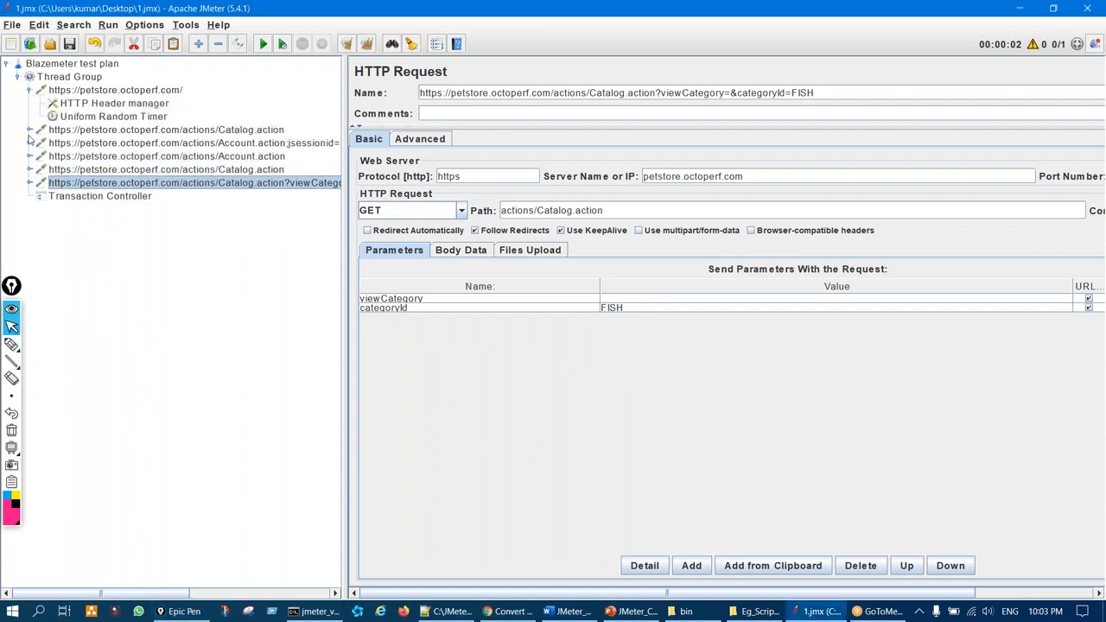
pyautogui.click(29, 130)
pyautogui.click(29, 170)
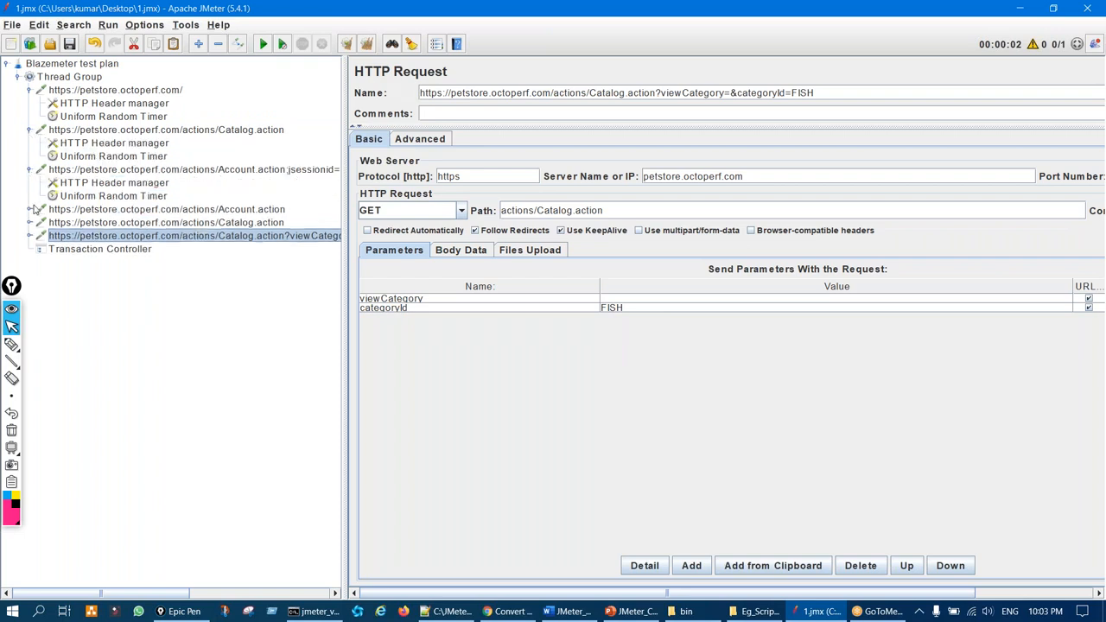
pyautogui.click(30, 210)
pyautogui.click(30, 261)
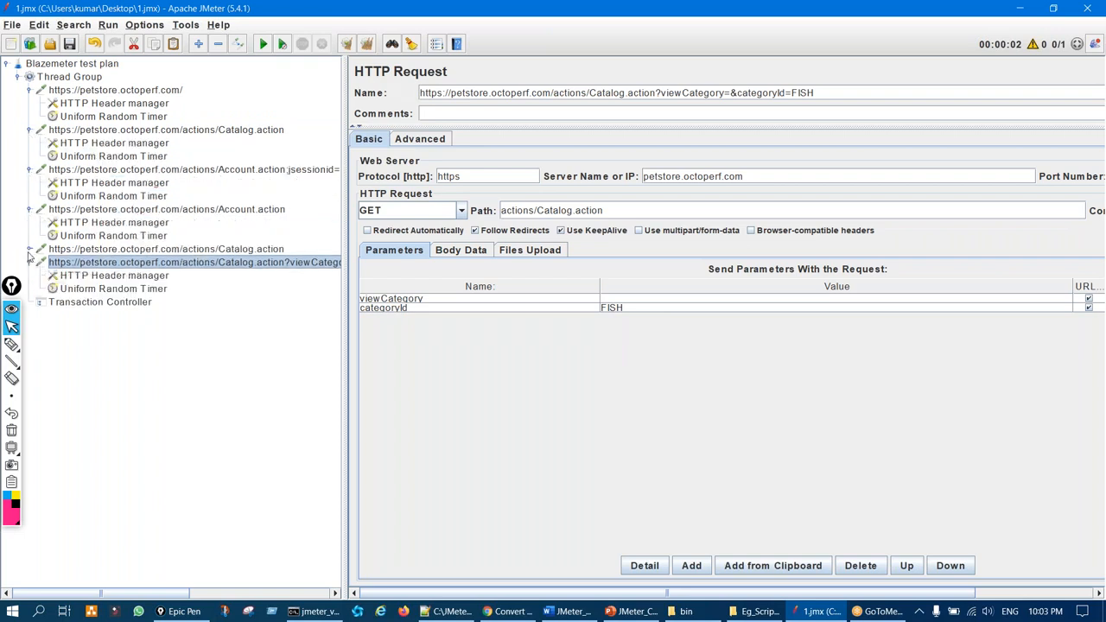
pyautogui.click(29, 249)
# Select all six Uniform Random Timers and remove them from the test plan
pyautogui.click(112, 117)
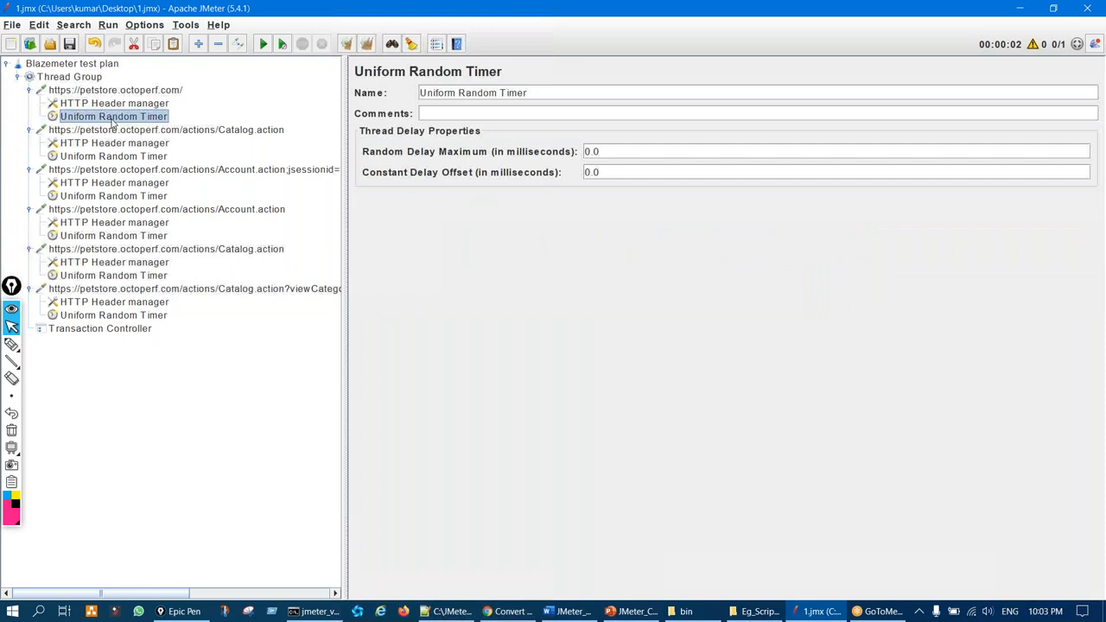
pyautogui.keyDown('ctrl'); pyautogui.click(112, 157); pyautogui.keyUp('ctrl')
pyautogui.keyDown('ctrl'); pyautogui.click(112, 196); pyautogui.keyUp('ctrl')
pyautogui.keyDown('ctrl'); pyautogui.click(118, 236); pyautogui.keyUp('ctrl')
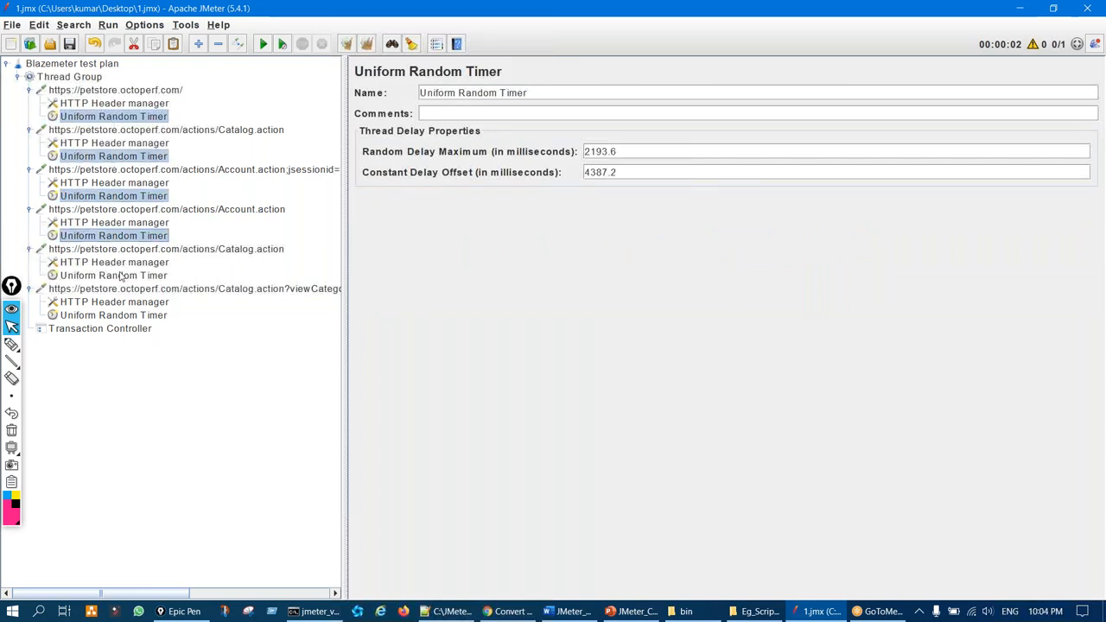
pyautogui.keyDown('ctrl'); pyautogui.click(122, 276); pyautogui.keyUp('ctrl')
pyautogui.keyDown('ctrl'); pyautogui.click(122, 316); pyautogui.keyUp('ctrl')
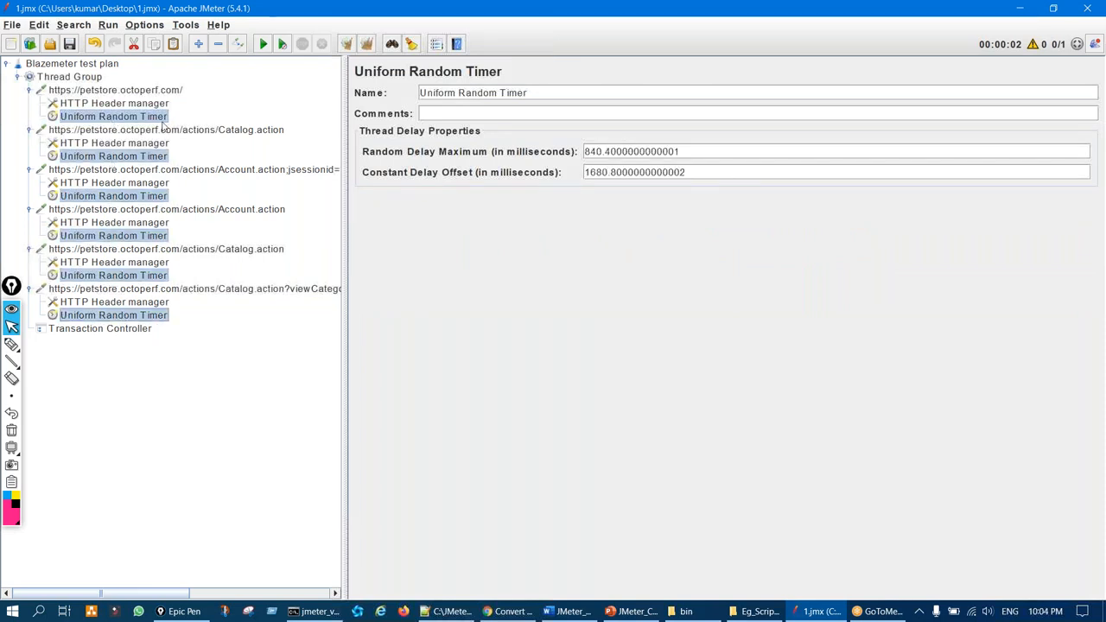
pyautogui.click(134, 44)
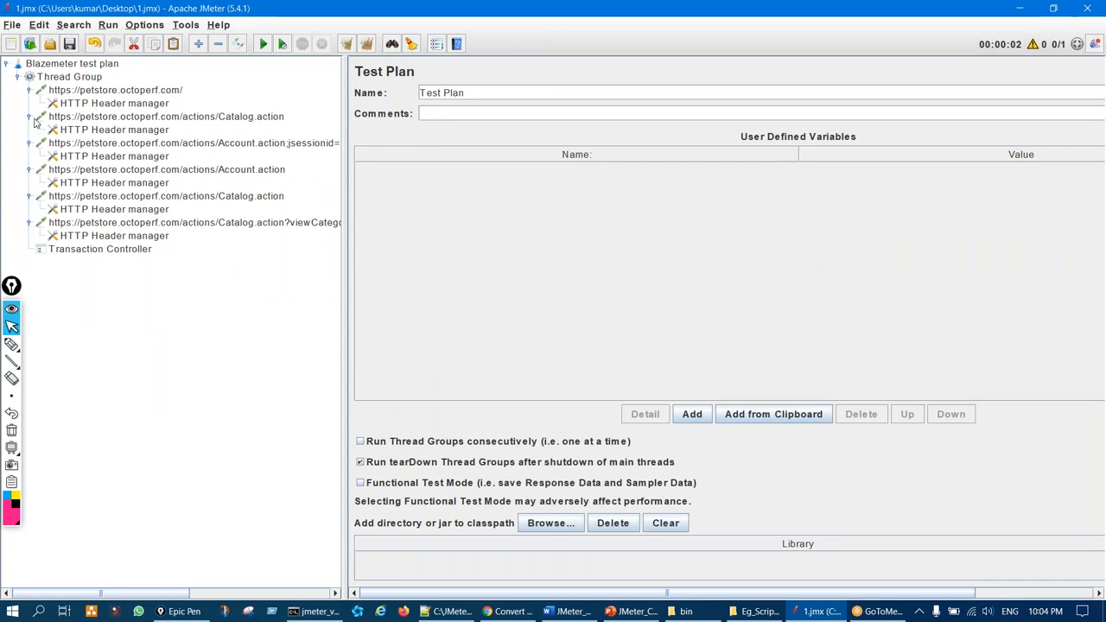
# Collapse the six request nodes so only the request list shows
pyautogui.click(29, 90)
pyautogui.click(30, 103)
pyautogui.click(30, 116)
pyautogui.click(29, 130)
pyautogui.click(30, 142)
pyautogui.click(29, 156)
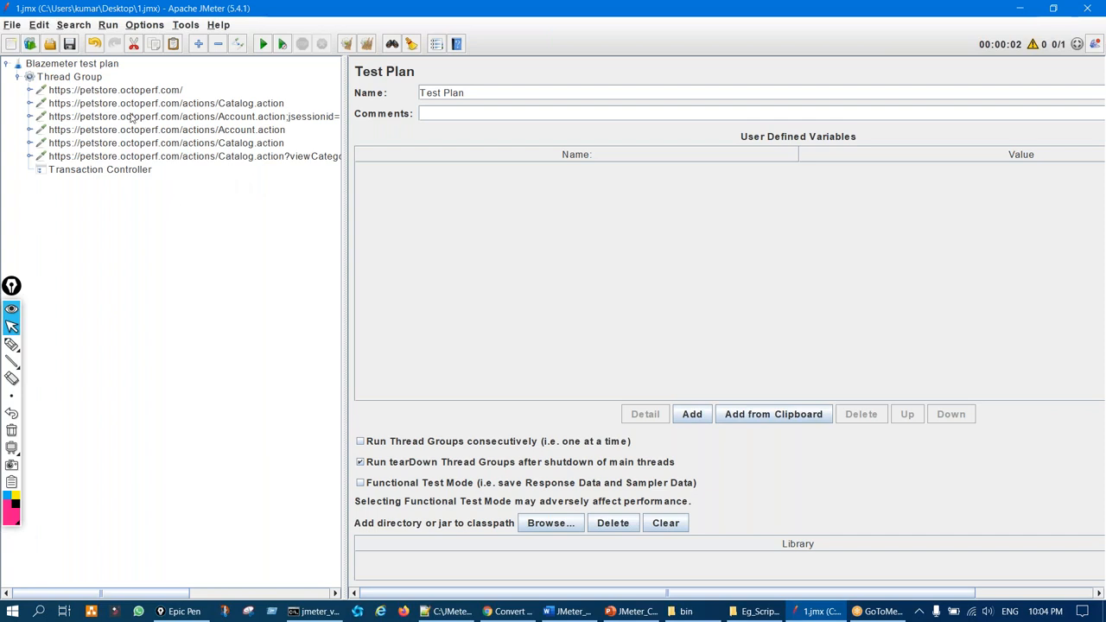
# Select the Thread Group, then view the Account.action;jsessionid request details
pyautogui.click(91, 64)
pyautogui.click(91, 76)
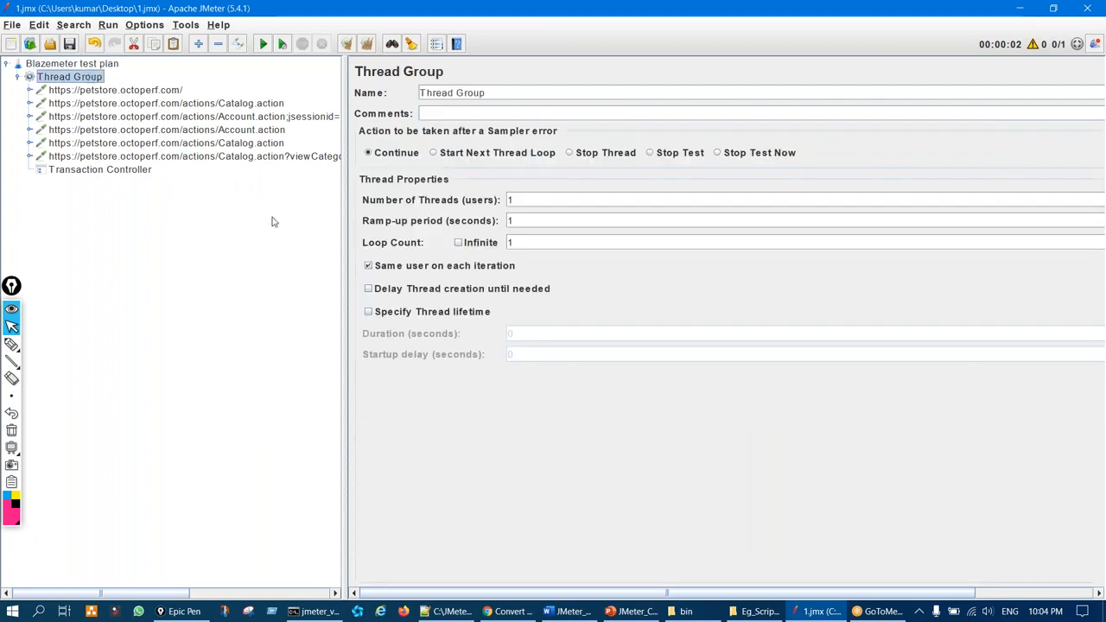
pyautogui.click(243, 118)
# Highlight the request path and review the Account.action and Catalog.action request details
pyautogui.hotkey('ctrl', 'shift', '3')
pyautogui.moveTo(731, 192)
pyautogui.mouseDown()
pyautogui.moveTo(759, 206)
pyautogui.moveTo(723, 183)
pyautogui.mouseUp()
pyautogui.hotkey('ctrl', 'shift', '7')
pyautogui.hotkey('ctrl', 'shift', '2')
pyautogui.click(282, 132)
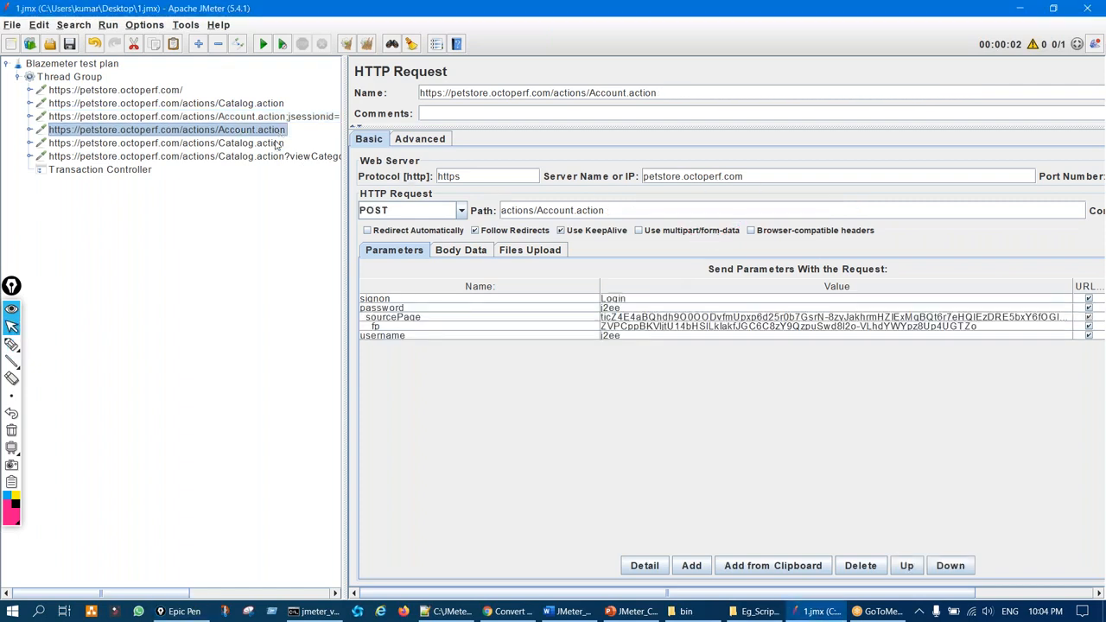
pyautogui.click(276, 144)
pyautogui.click(278, 129)
# Annotate the sourcePage and fp parameter values of the Account.action POST request
pyautogui.hotkey('ctrl', 'shift', '3')
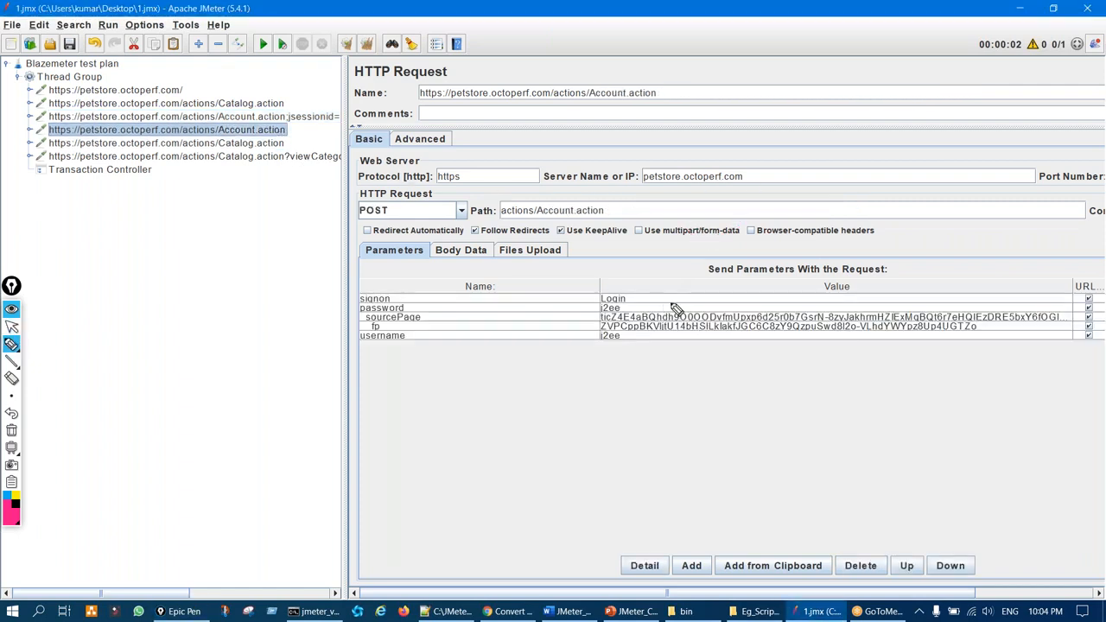
pyautogui.moveTo(673, 308); pyautogui.dragTo(663, 313)
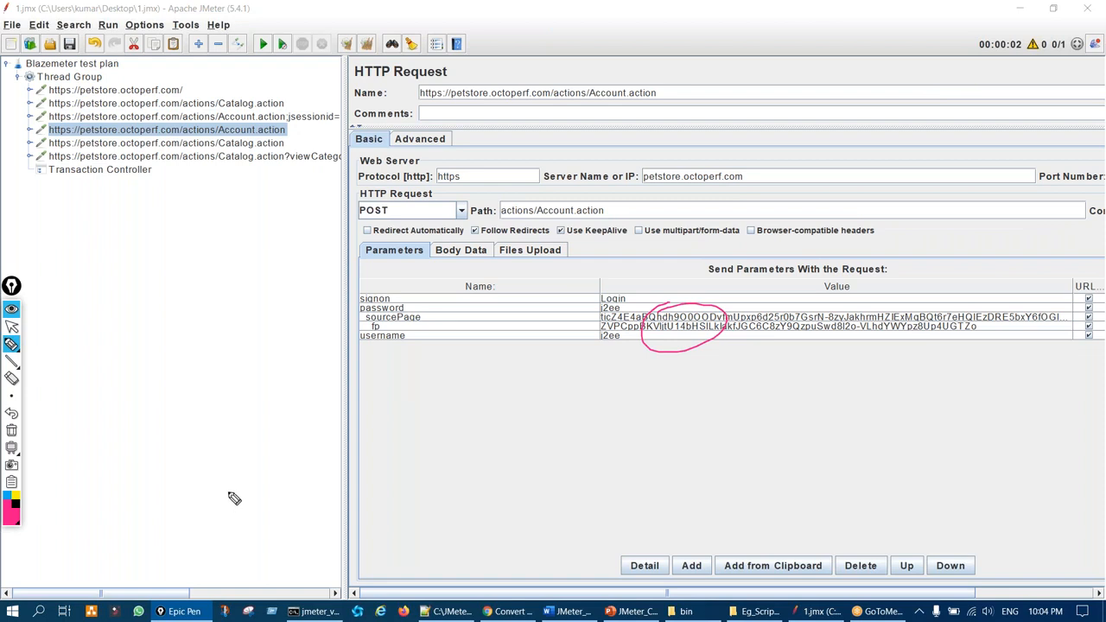
pyautogui.moveTo(176, 298)
pyautogui.mouseDown()
pyautogui.moveTo(185, 373)
pyautogui.moveTo(209, 367)
pyautogui.mouseUp()
pyautogui.hotkey('ctrl', 'shift', '7')
pyautogui.hotkey('ctrl', 'shift', '1')
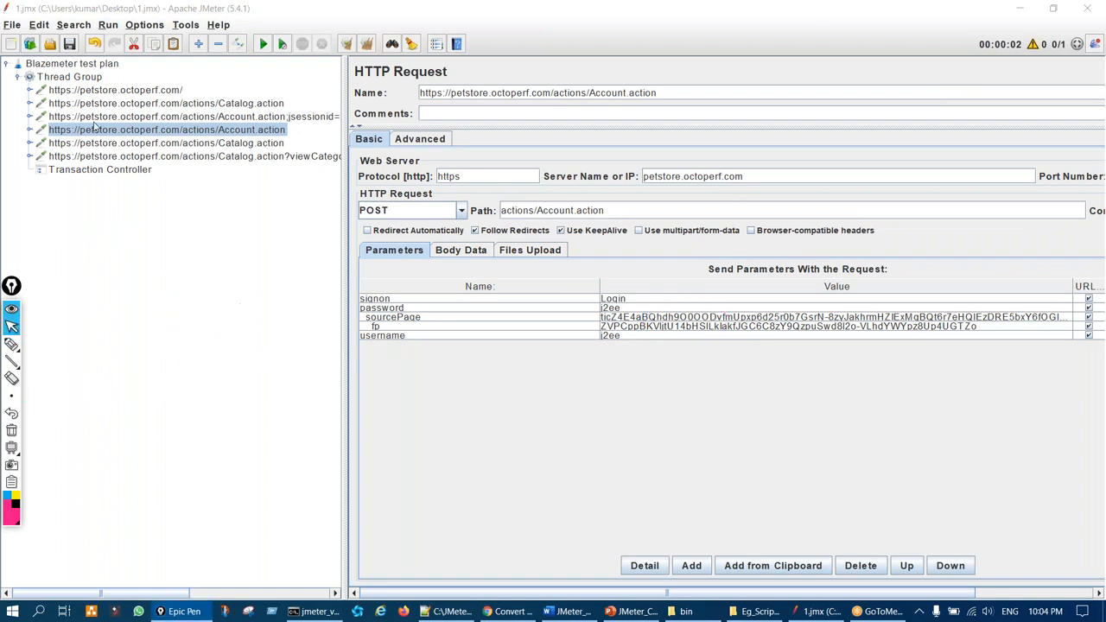
# Add a View Results Tree listener under the Thread Group, then close JMeter
pyautogui.click(71, 77)
pyautogui.rightClick(74, 78)
pyautogui.moveTo(216, 85)
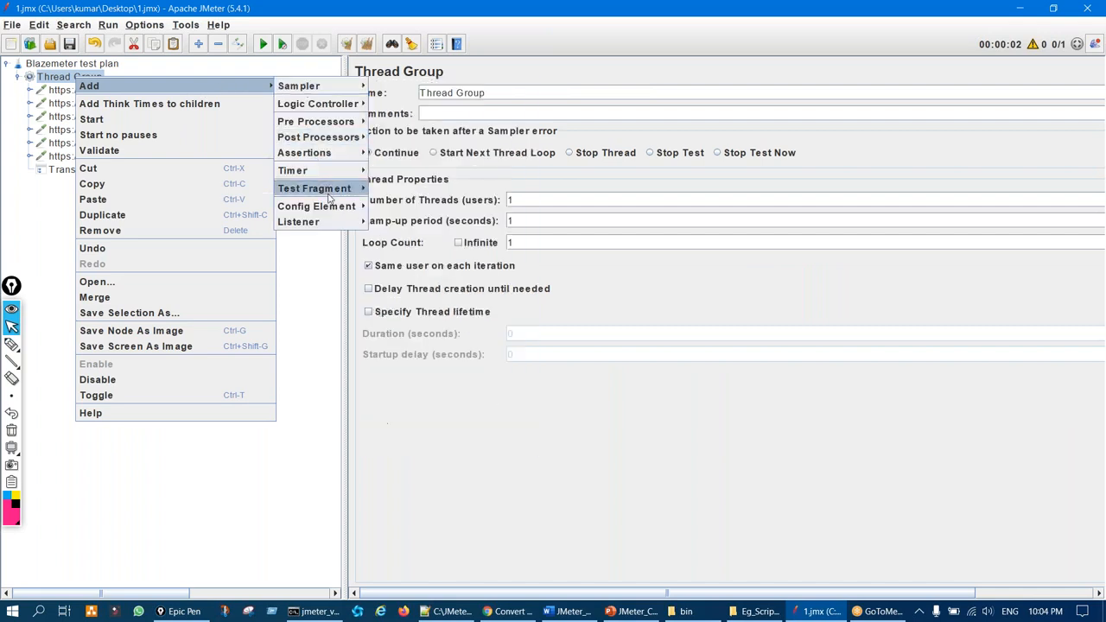
pyautogui.moveTo(339, 222)
pyautogui.click(384, 223)
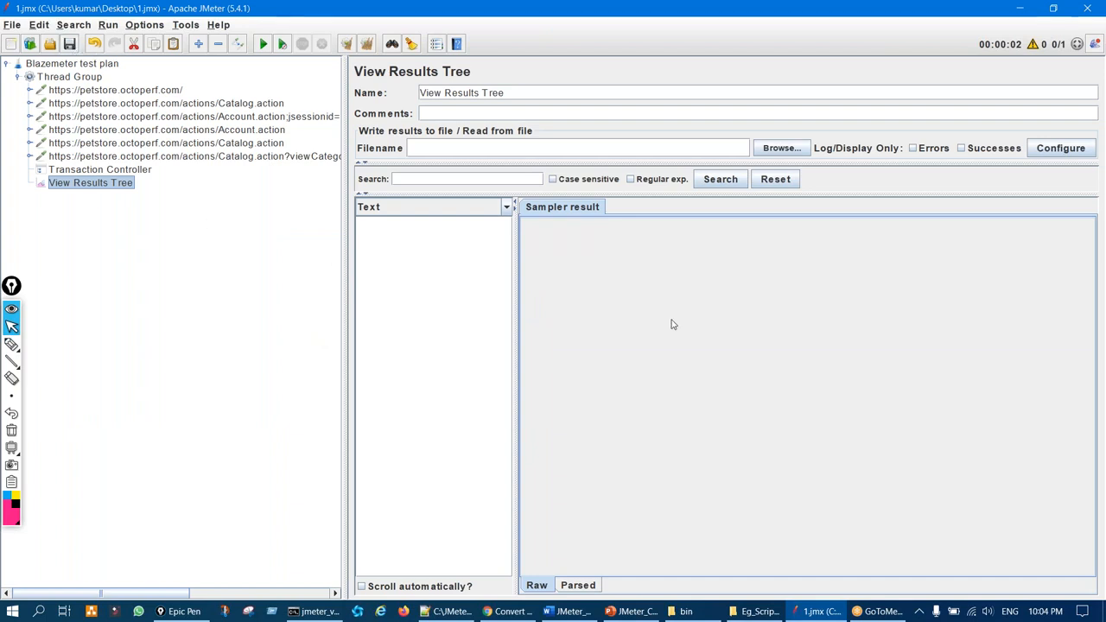
pyautogui.click(1089, 9)
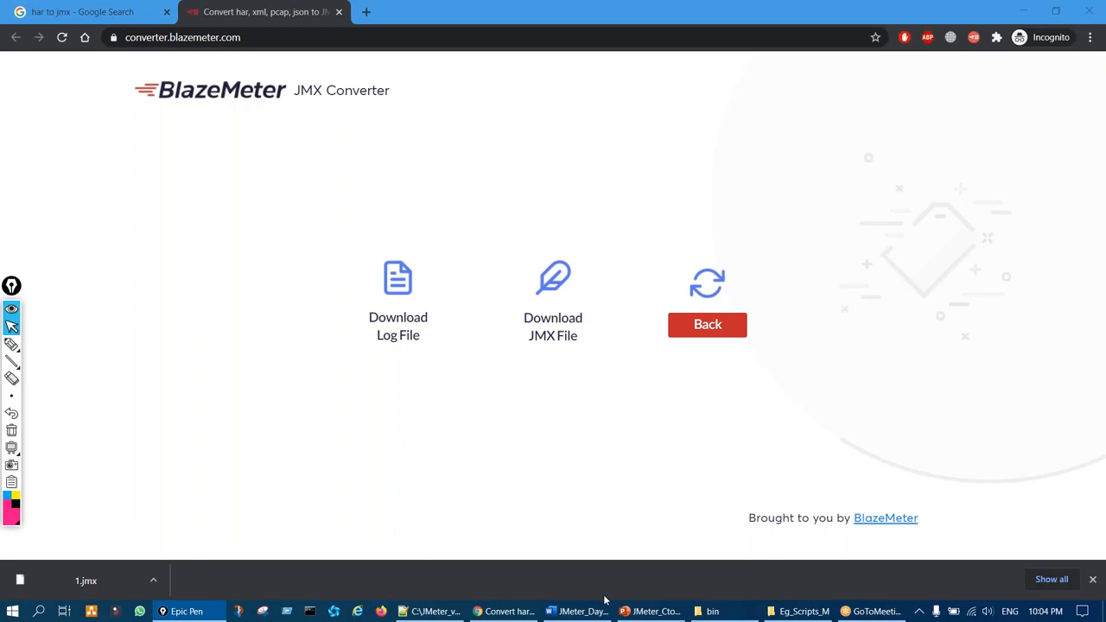
pyautogui.click(648, 616)
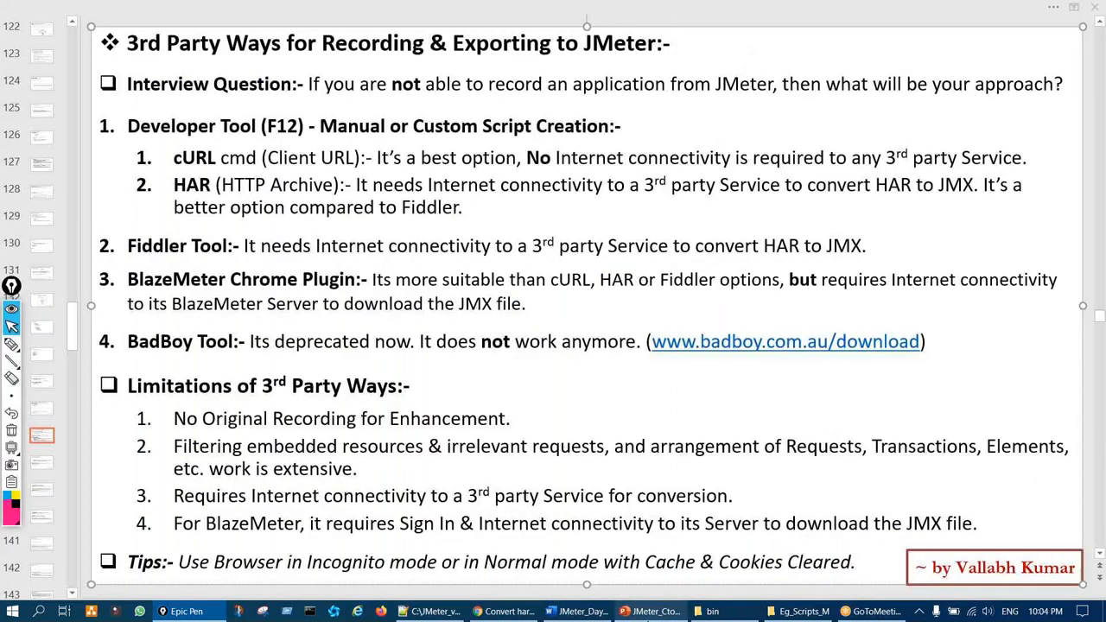
pyautogui.hotkey('ctrl', 'shift', '3')
pyautogui.moveTo(147, 241); pyautogui.dragTo(128, 240)
pyautogui.moveTo(181, 194)
pyautogui.mouseDown()
pyautogui.moveTo(139, 231)
pyautogui.moveTo(182, 197)
pyautogui.mouseUp()
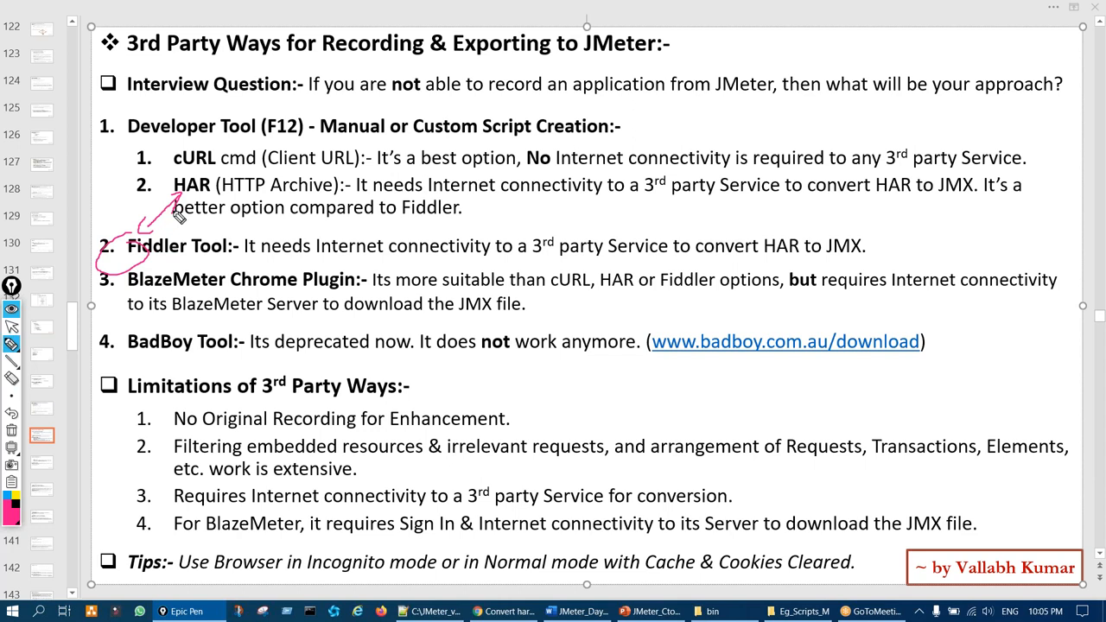
pyautogui.hotkey('ctrl', 'shift', '7')
pyautogui.moveTo(196, 178); pyautogui.dragTo(195, 202)
pyautogui.moveTo(289, 121)
pyautogui.mouseDown()
pyautogui.moveTo(275, 105)
pyautogui.moveTo(285, 121)
pyautogui.mouseUp()
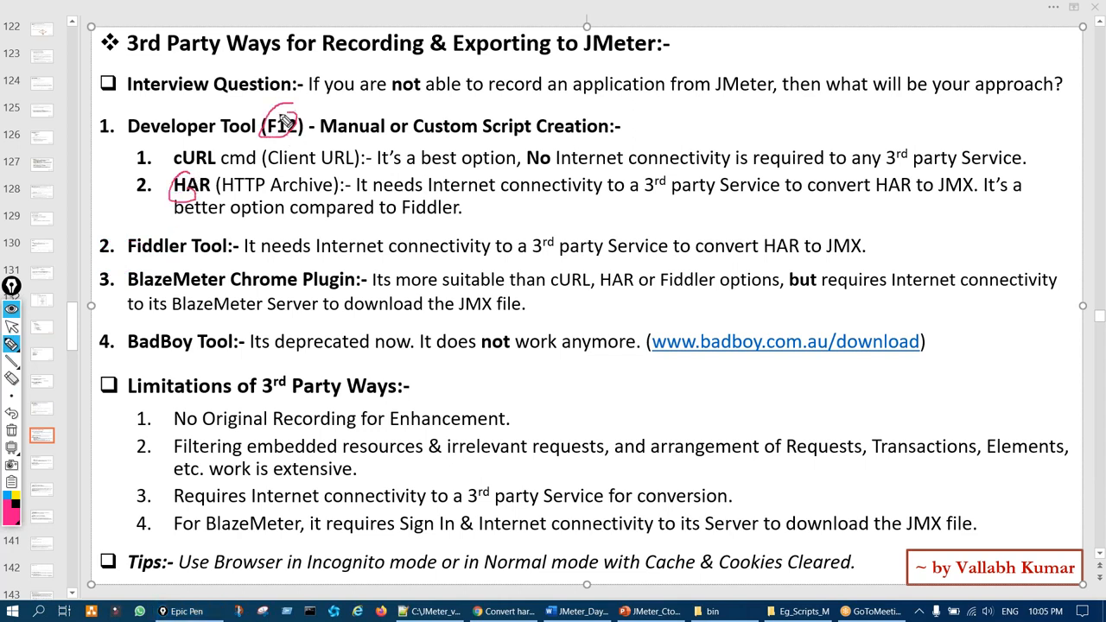
pyautogui.hotkey('ctrl', 'shift', '7')
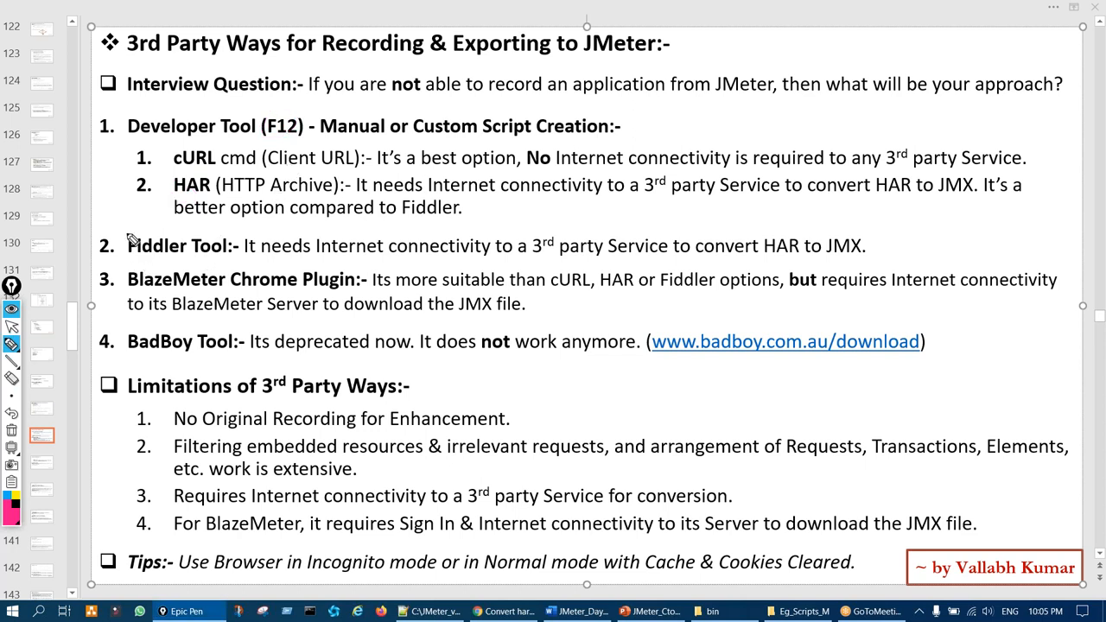
pyautogui.moveTo(154, 245); pyautogui.dragTo(112, 254)
pyautogui.hotkey('ctrl', 'shift', '7')
pyautogui.hotkey('ctrl', 'shift', '2')
# Replace the 'har to jmx' Google query with 'fiddler' and run the search
pyautogui.click(509, 611)
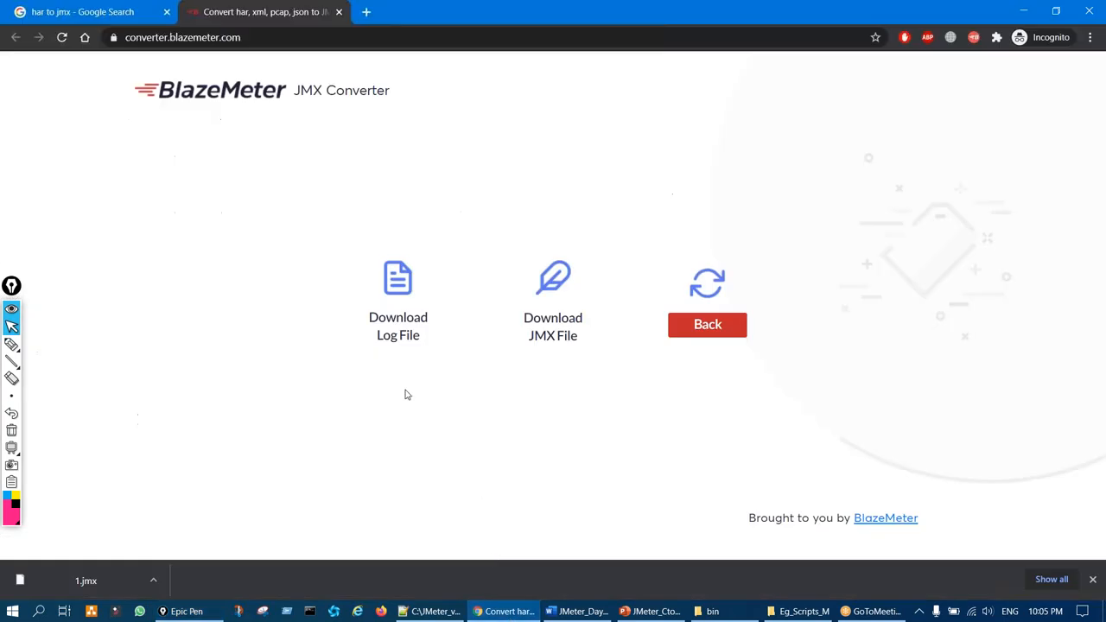
pyautogui.click(128, 18)
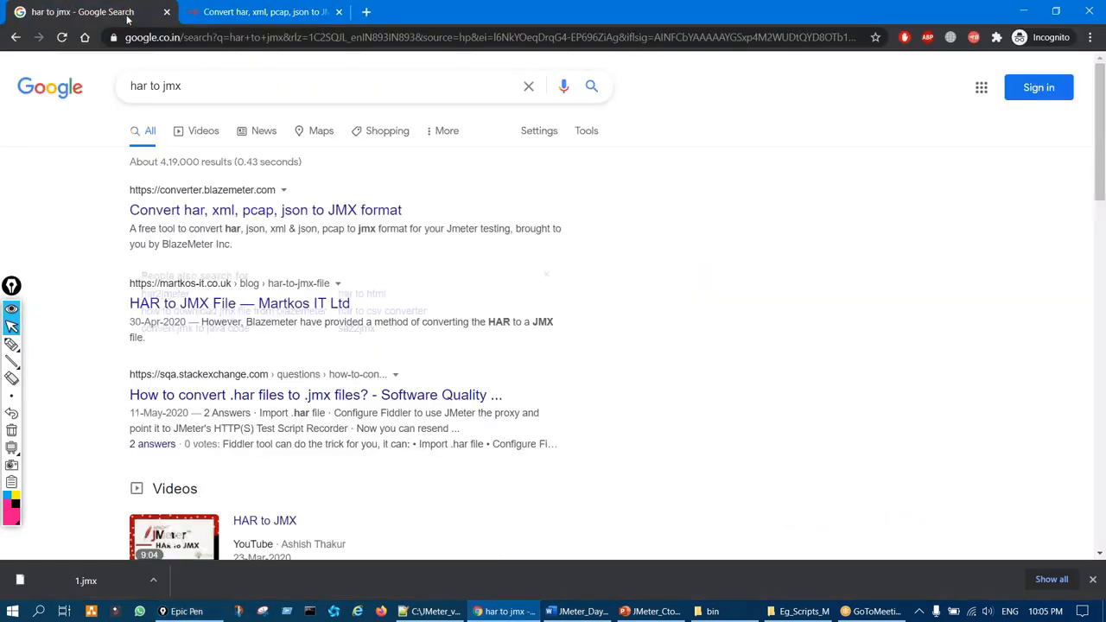
pyautogui.tripleClick(124, 76)
pyautogui.press('BackSpace')
pyautogui.write('fiddler')
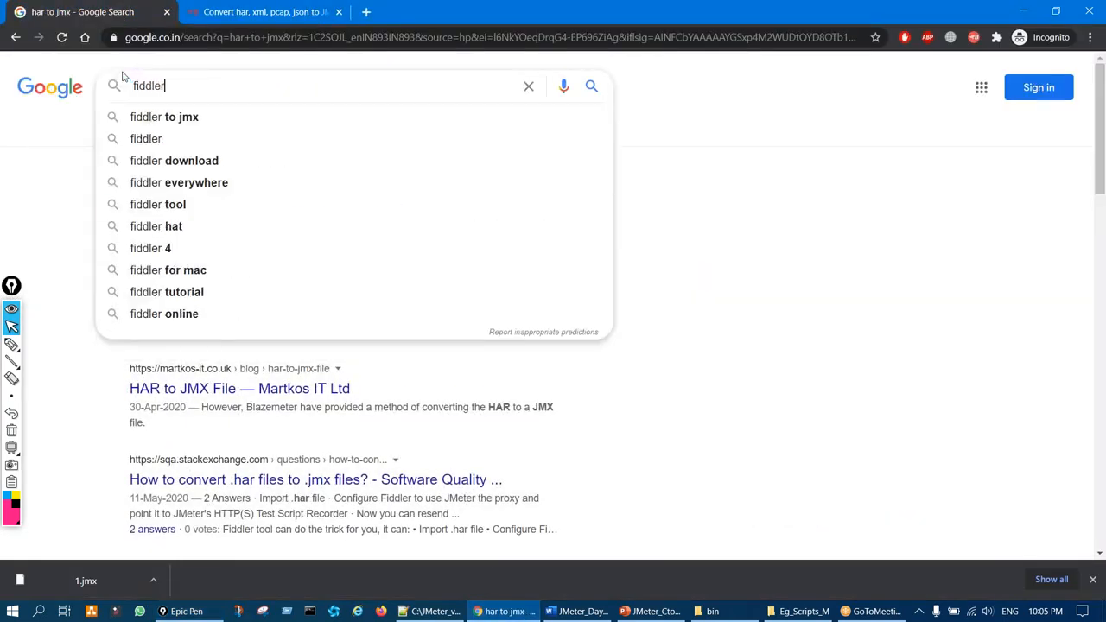
pyautogui.press('Return')
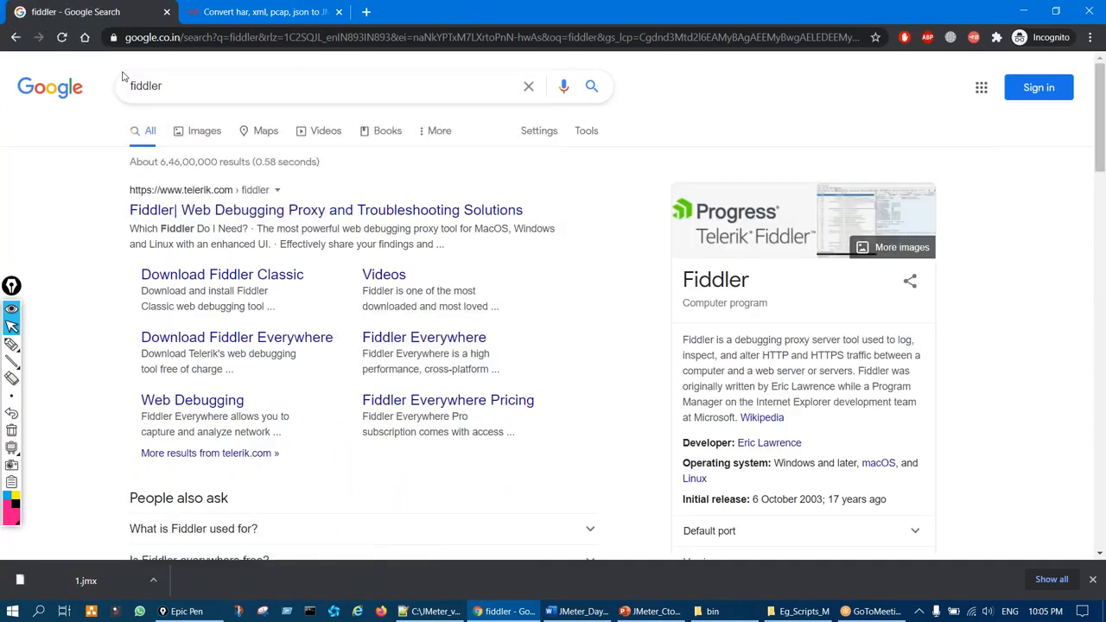
# Highlight the Download Fiddler Classic result, then close Chrome
pyautogui.hotkey('ctrl', 'shift', '3')
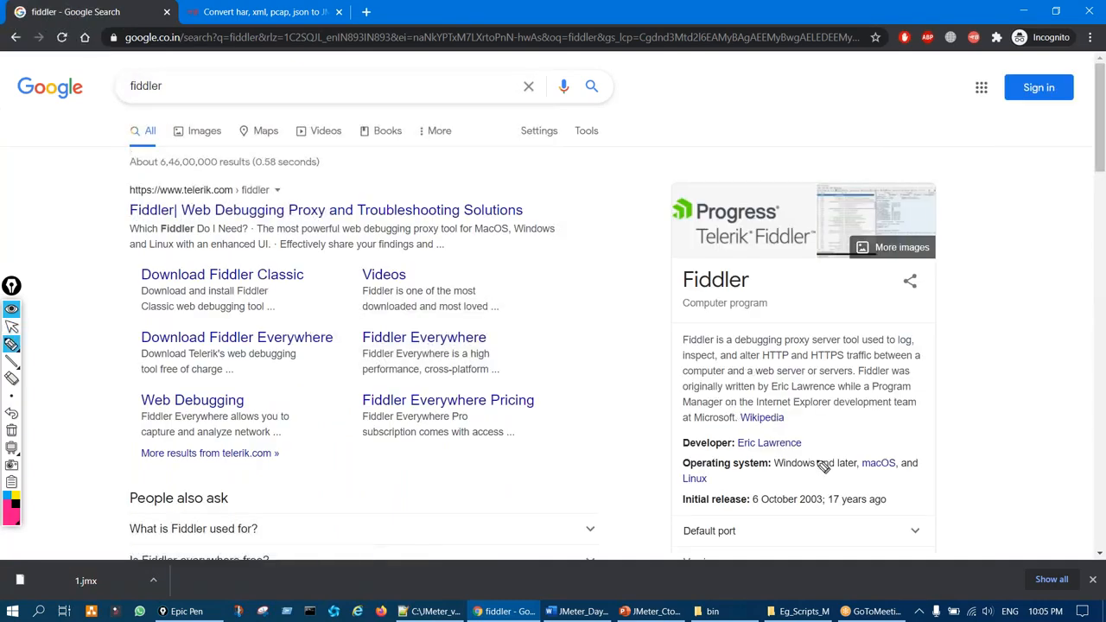
pyautogui.moveTo(227, 269); pyautogui.dragTo(264, 275)
pyautogui.hotkey('ctrl', 'shift', '7')
pyautogui.hotkey('ctrl', 'shift', '2')
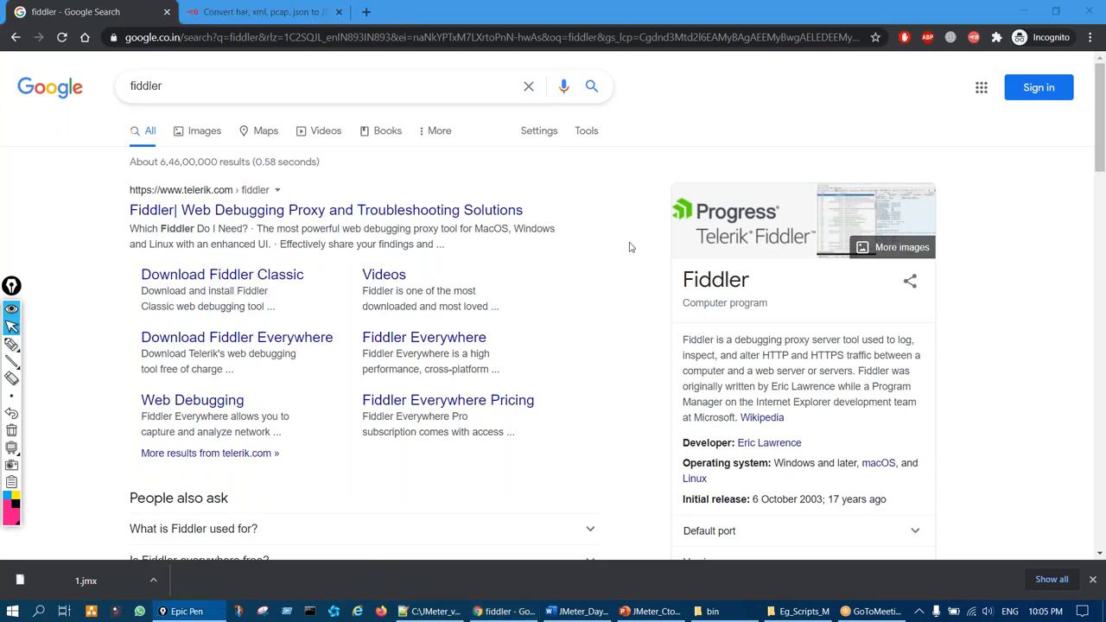
pyautogui.click(1088, 11)
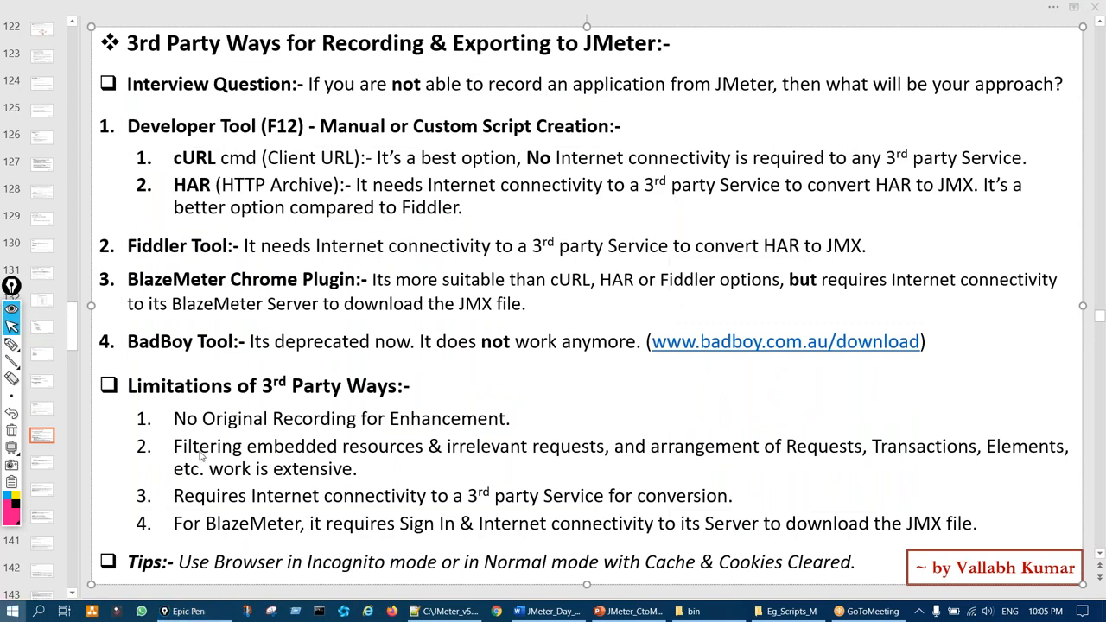
# Launch Fiddler from Start, cancel the FiddlerSetup.exe download, and postpone the update
pyautogui.press('super')
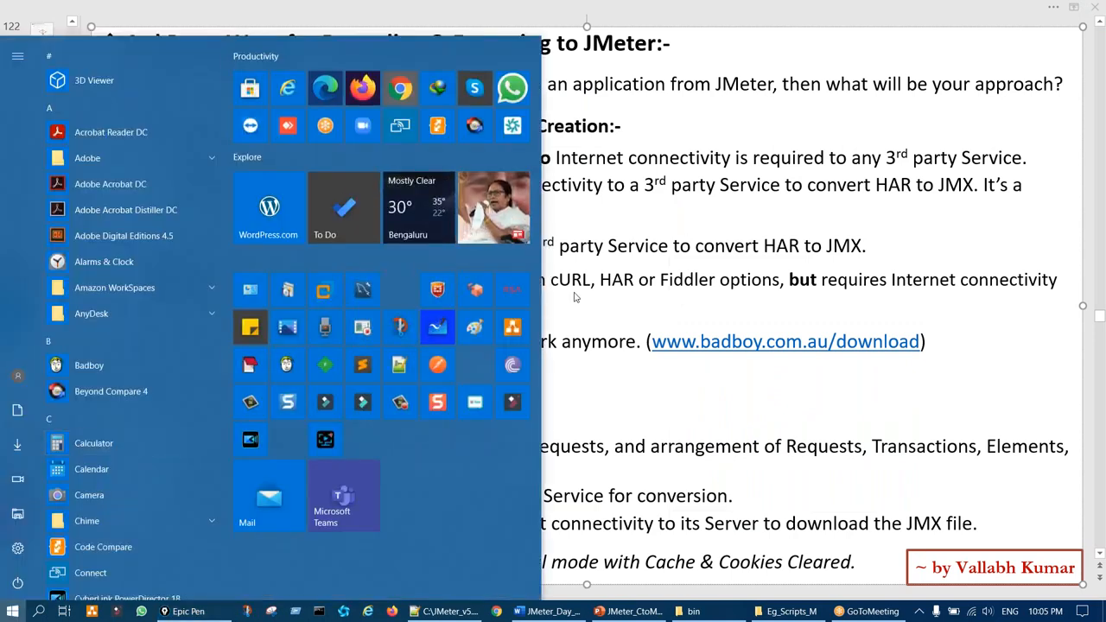
pyautogui.click(330, 372)
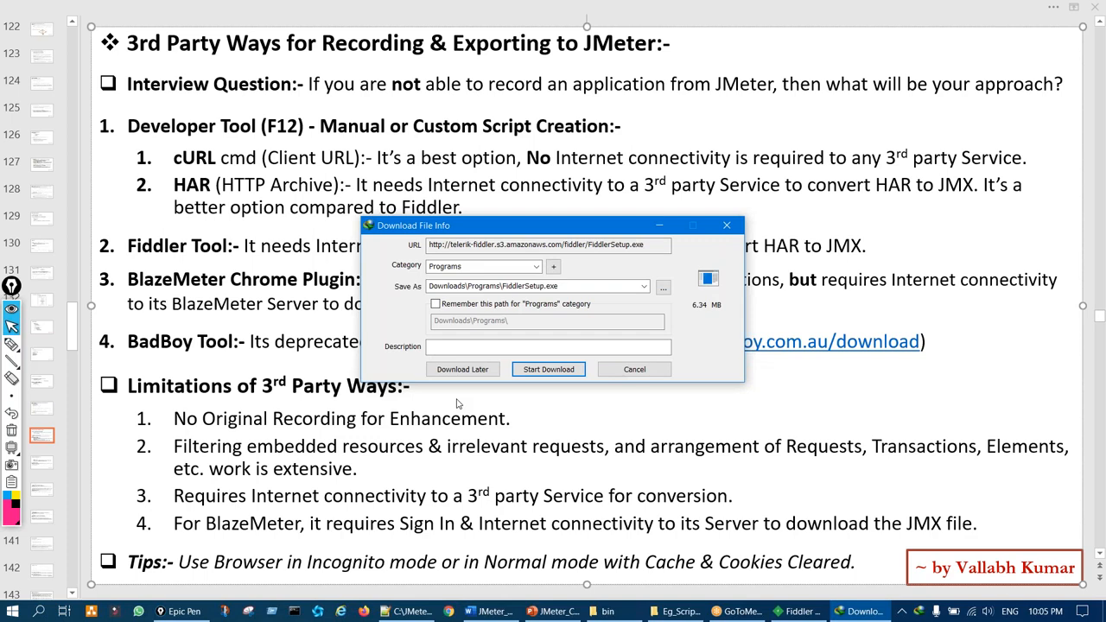
pyautogui.click(630, 373)
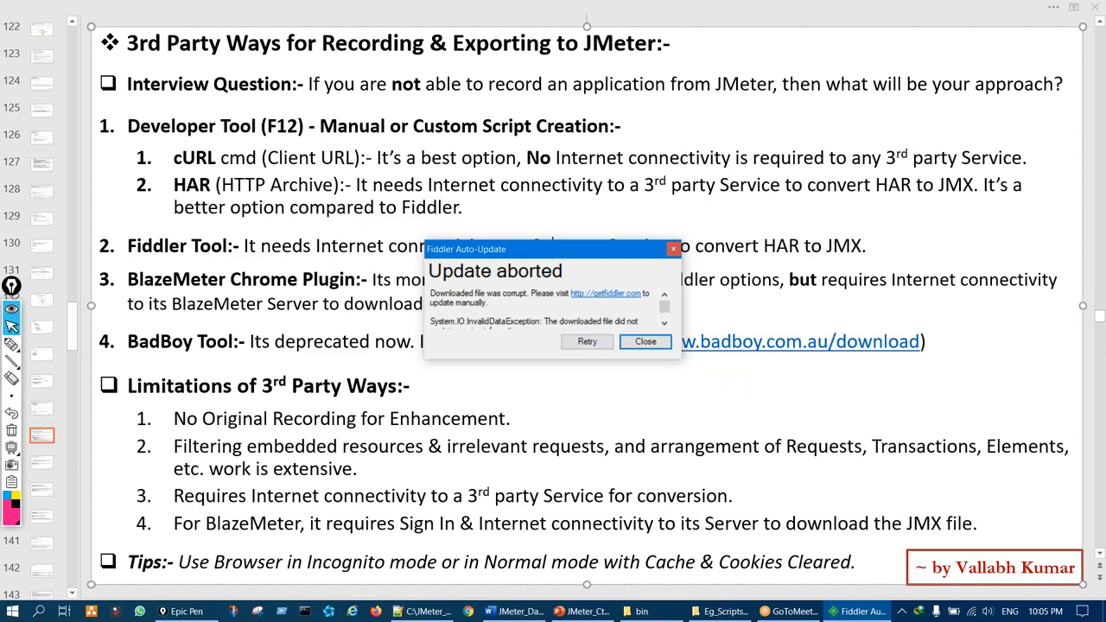
pyautogui.click(644, 342)
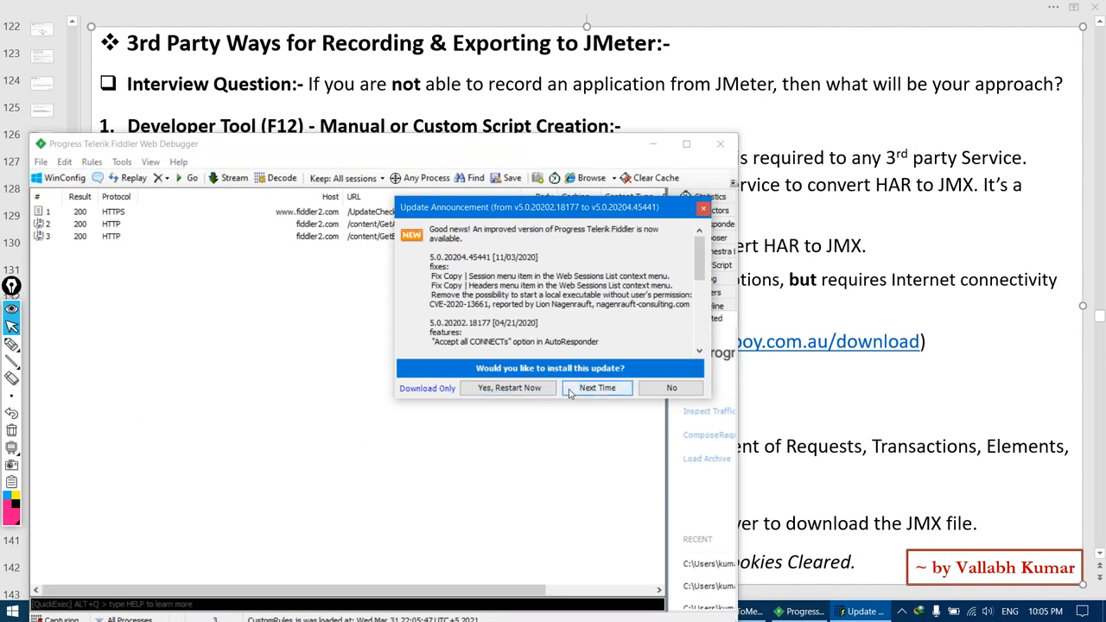
pyautogui.click(598, 388)
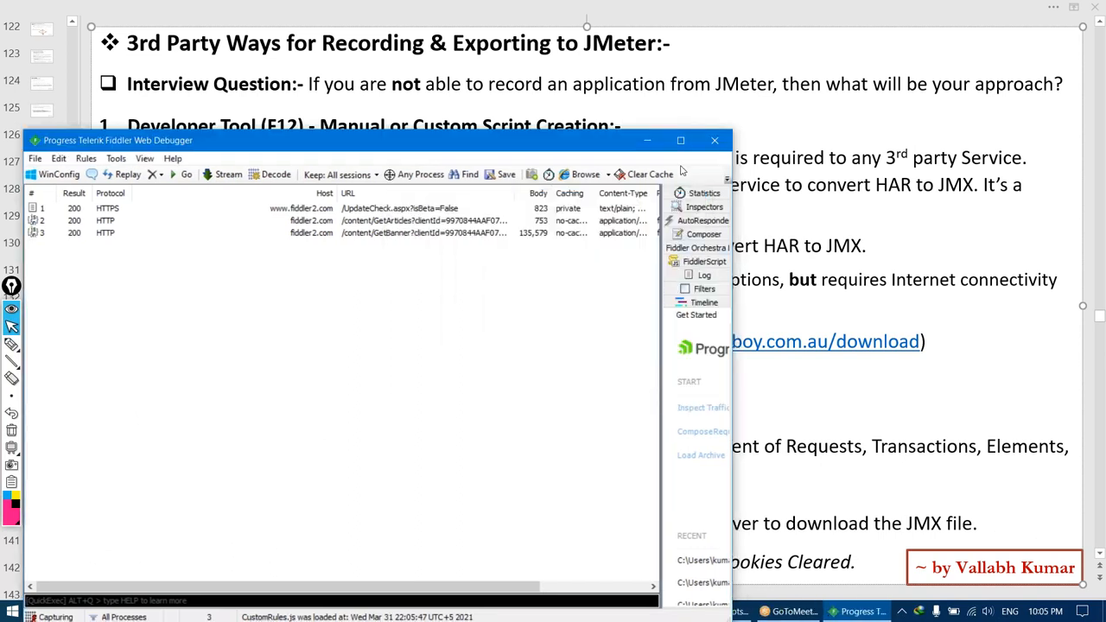
pyautogui.doubleClick(641, 139)
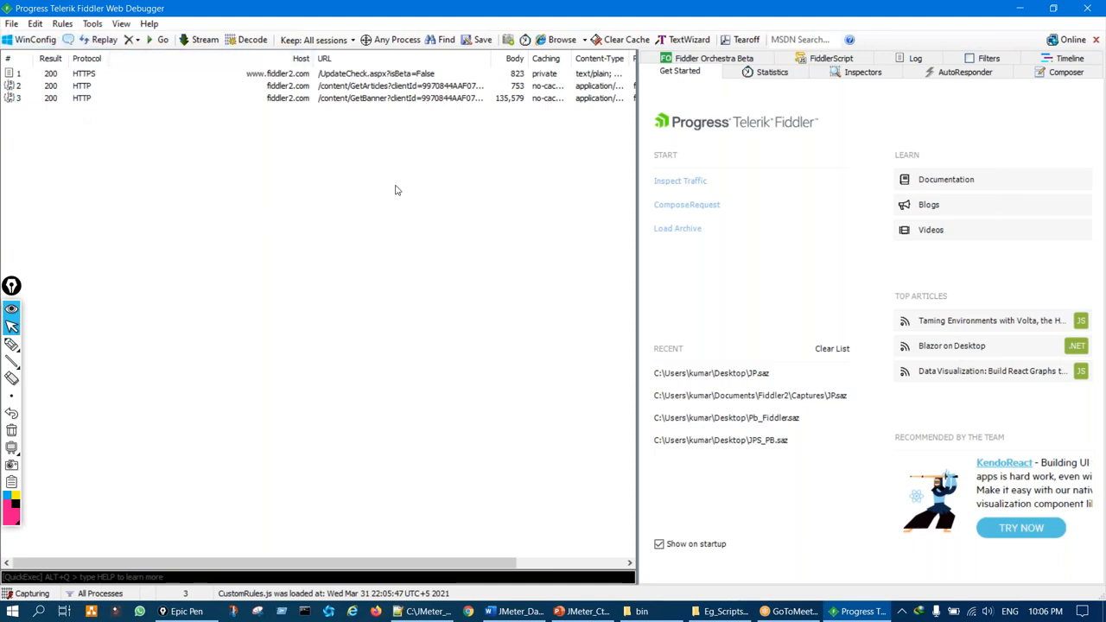
pyautogui.click(11, 344)
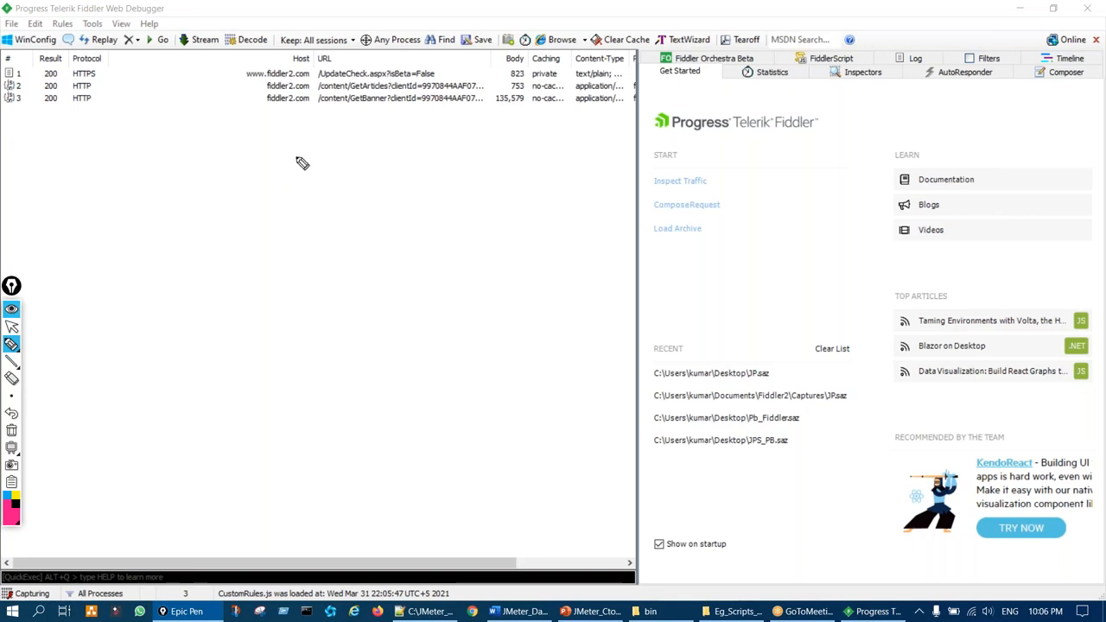
pyautogui.moveTo(278, 126); pyautogui.dragTo(285, 111)
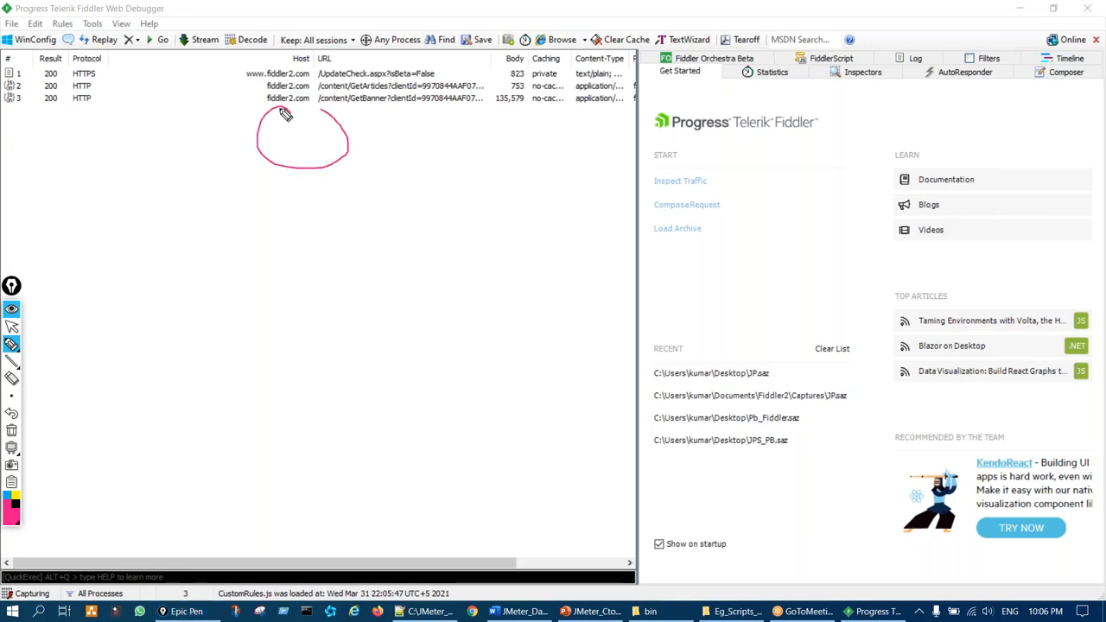
pyautogui.moveTo(322, 210); pyautogui.dragTo(366, 282)
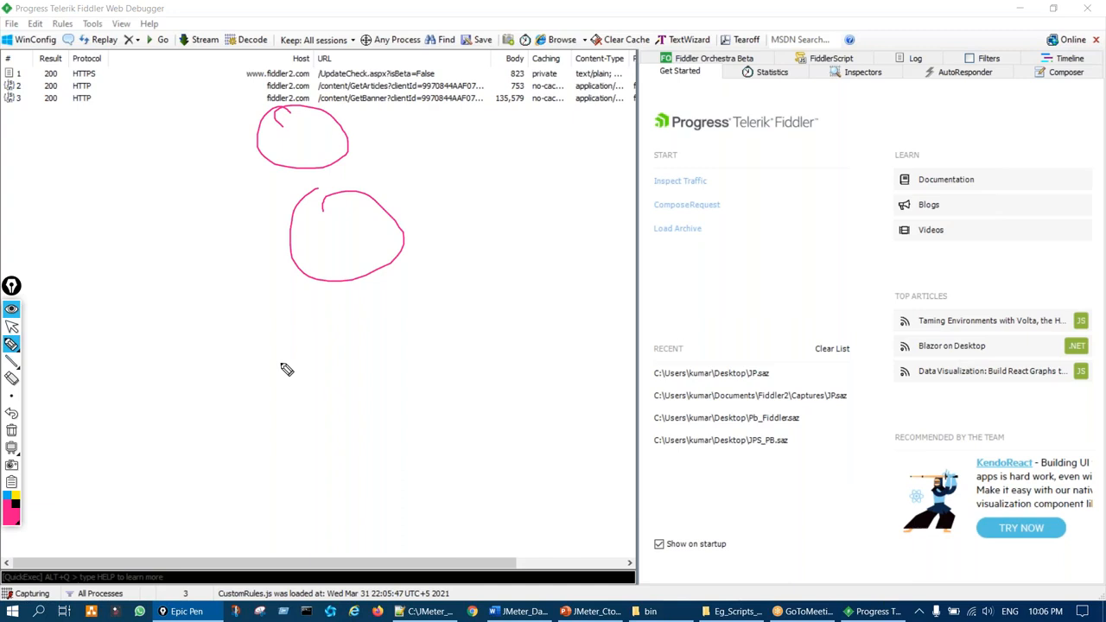
pyautogui.hotkey('ctrl', 'shift', '7')
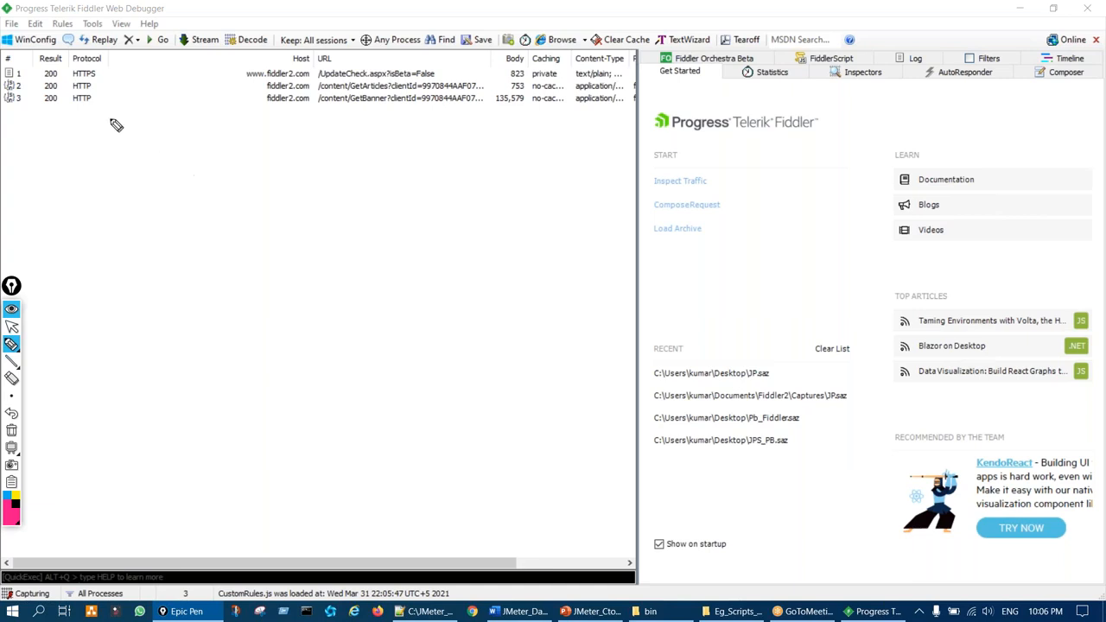
pyautogui.hotkey('ctrl', 'shift', '1')
# Open Fiddler's HTTPS options and clear the capture and decrypt checkboxes
pyautogui.click(93, 24)
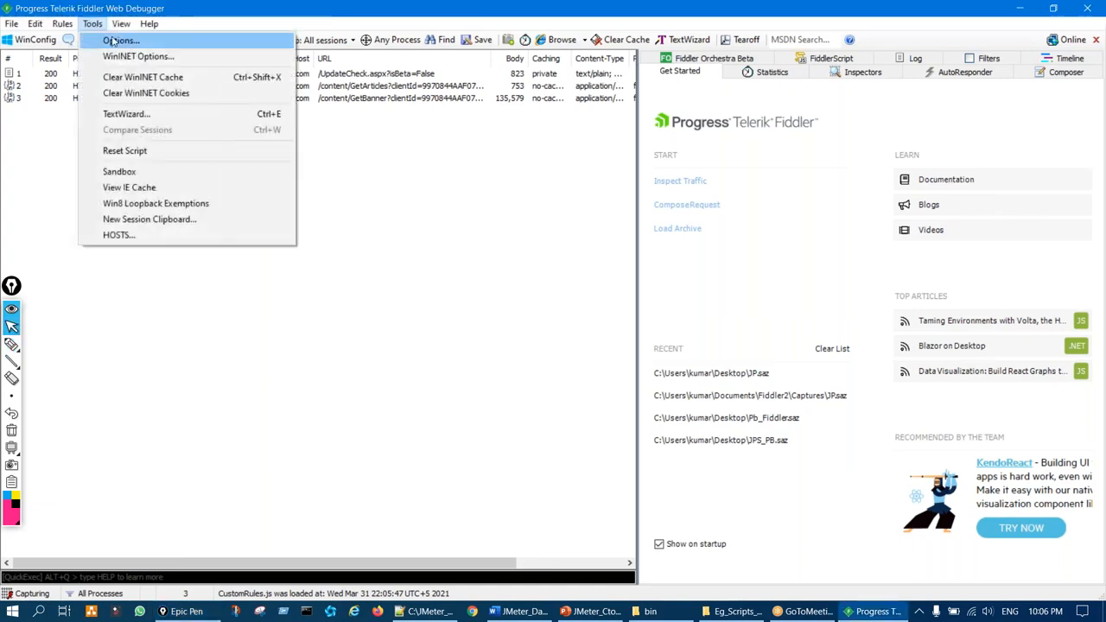
pyautogui.click(117, 42)
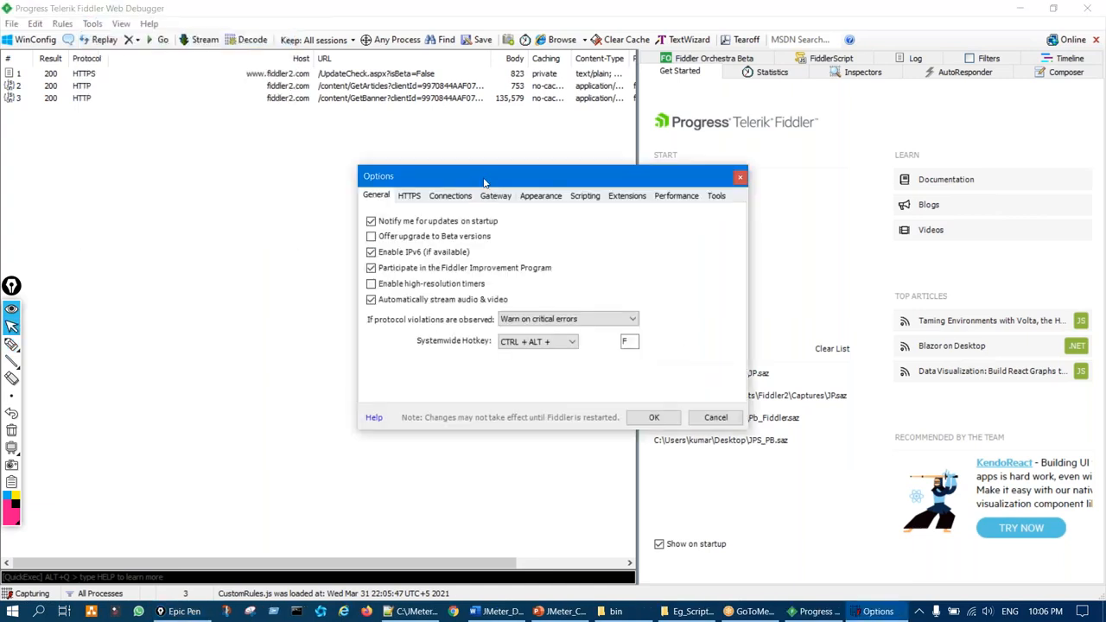
pyautogui.moveTo(484, 182); pyautogui.dragTo(500, 166)
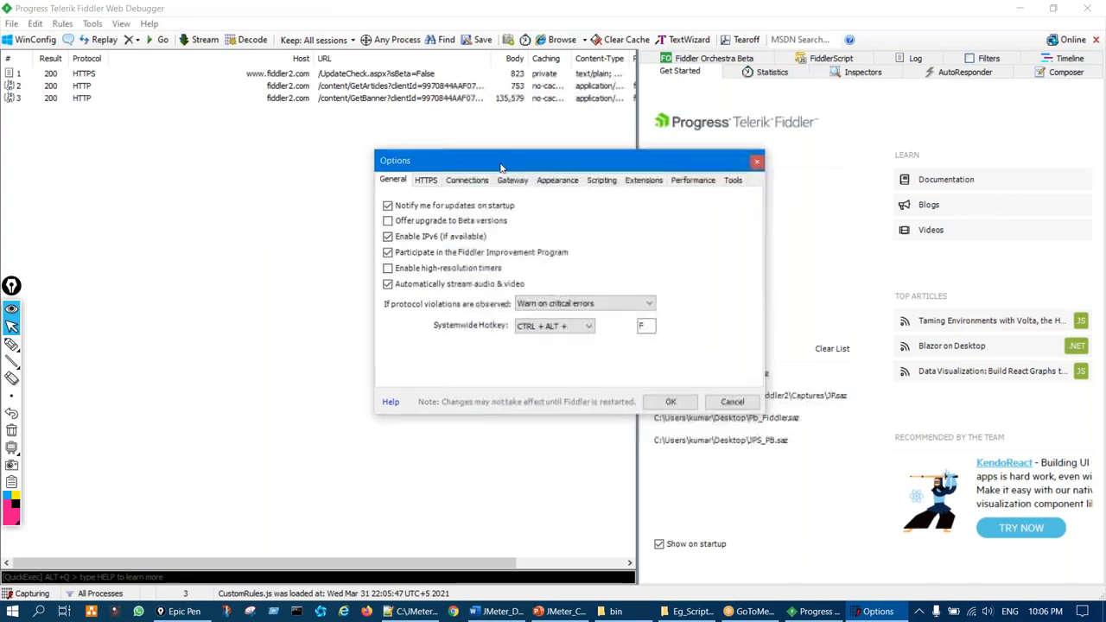
pyautogui.hotkey('ctrl', 'shift', '2')
pyautogui.hotkey('ctrl', 'shift', '1')
pyautogui.click(426, 180)
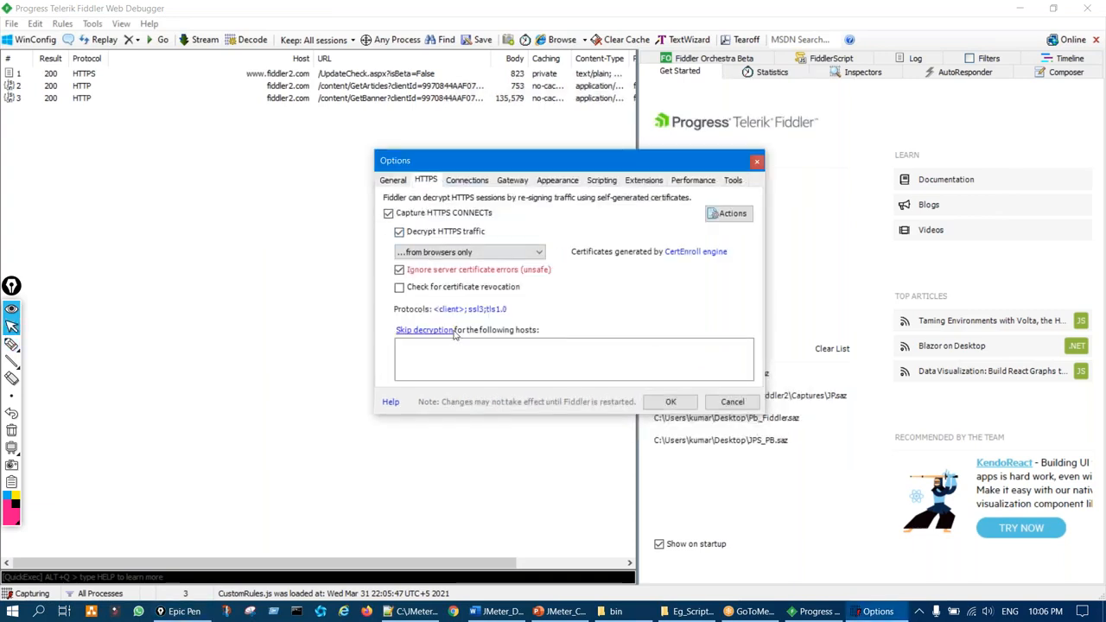
pyautogui.click(399, 232)
pyautogui.click(405, 214)
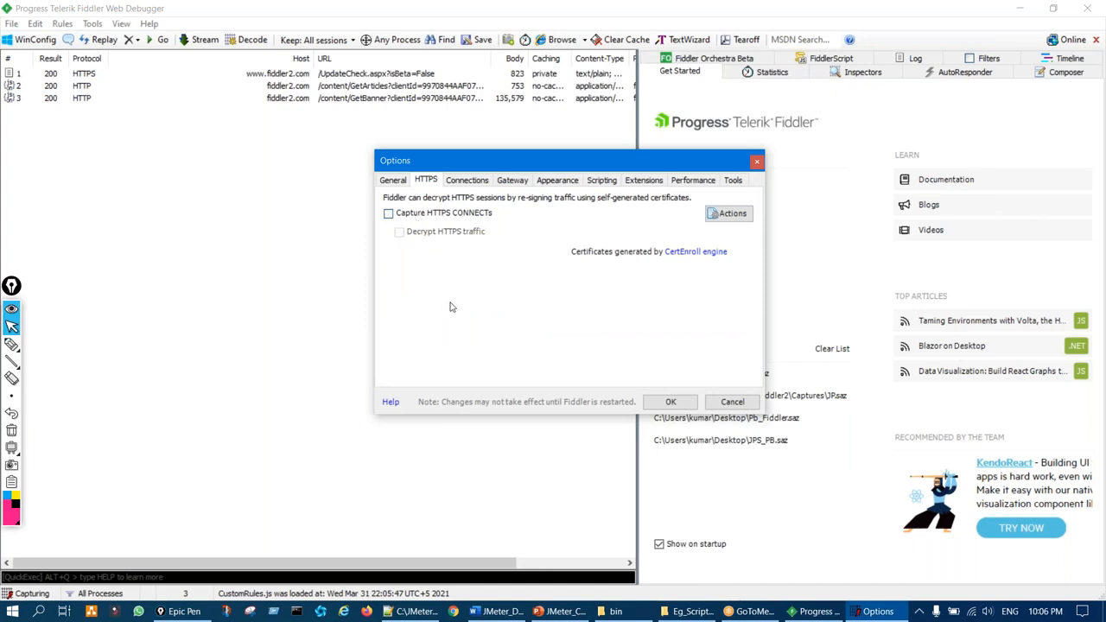
# Re-enable Capture HTTPS CONNECTs and Decrypt HTTPS traffic, initially from all processes
pyautogui.hotkey('ctrl', 'shift', '2')
pyautogui.moveTo(389, 207)
pyautogui.mouseDown()
pyautogui.moveTo(396, 229)
pyautogui.moveTo(413, 225)
pyautogui.mouseUp()
pyautogui.hotkey('ctrl', 'shift', '1')
pyautogui.click(389, 213)
pyautogui.hotkey('ctrl', 'shift', '2')
pyautogui.hotkey('ctrl', 'shift', '1')
pyautogui.click(404, 232)
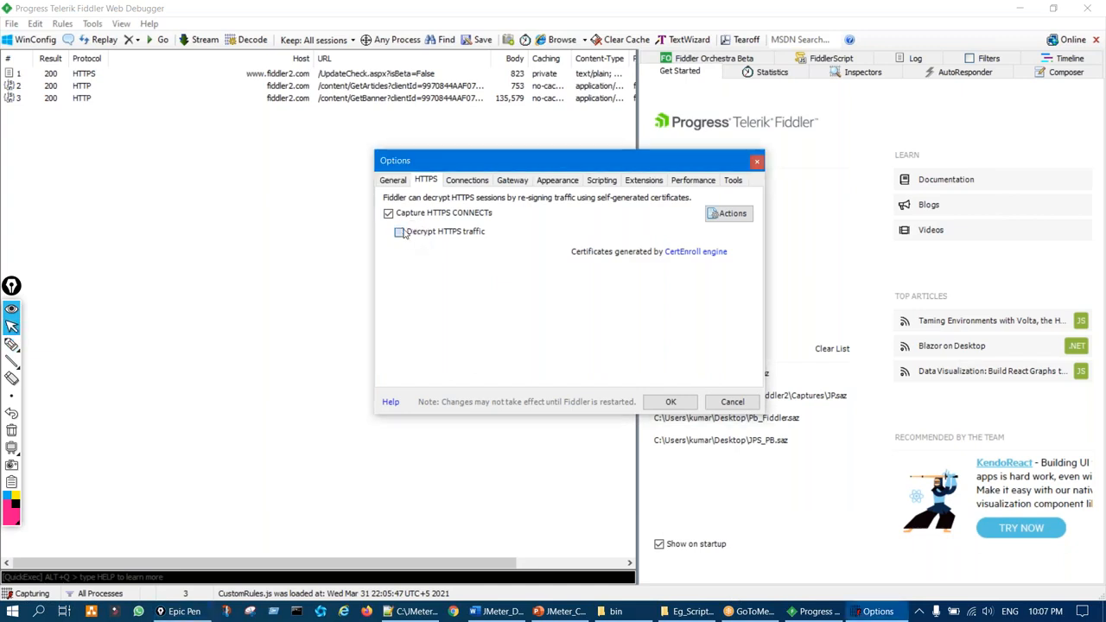
pyautogui.click(458, 253)
pyautogui.click(460, 265)
# Limit HTTPS decryption to traffic from browsers only and confirm with OK
pyautogui.hotkey('ctrl', 'shift', '2')
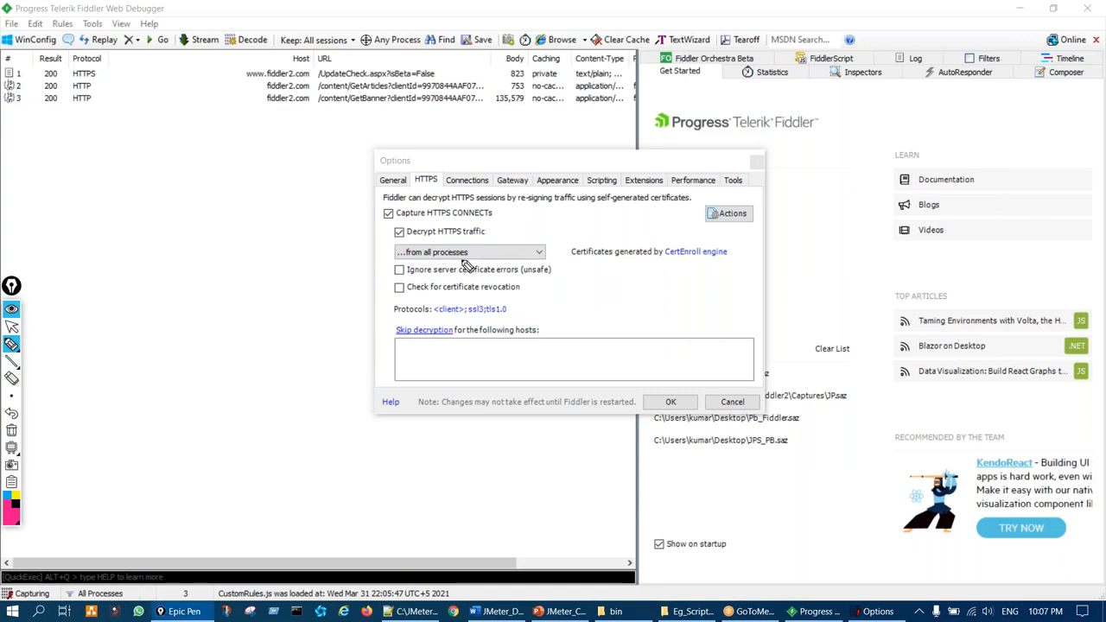
pyautogui.hotkey('ctrl', 'shift', '1')
pyautogui.click(460, 254)
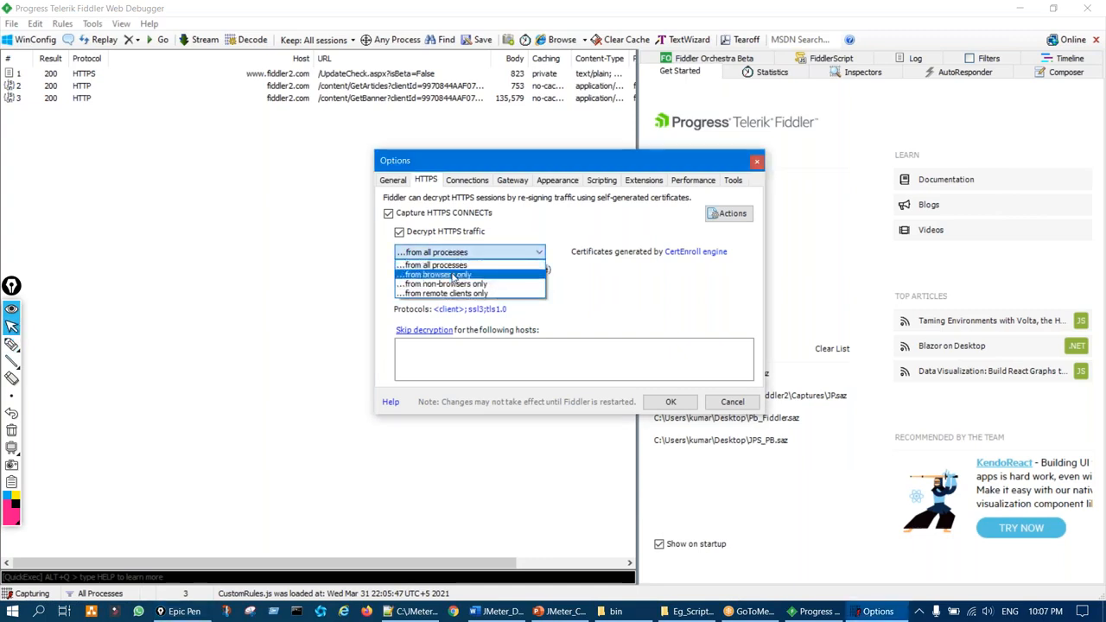
pyautogui.click(453, 274)
pyautogui.hotkey('ctrl', 'shift', '2')
pyautogui.moveTo(458, 257); pyautogui.dragTo(491, 244)
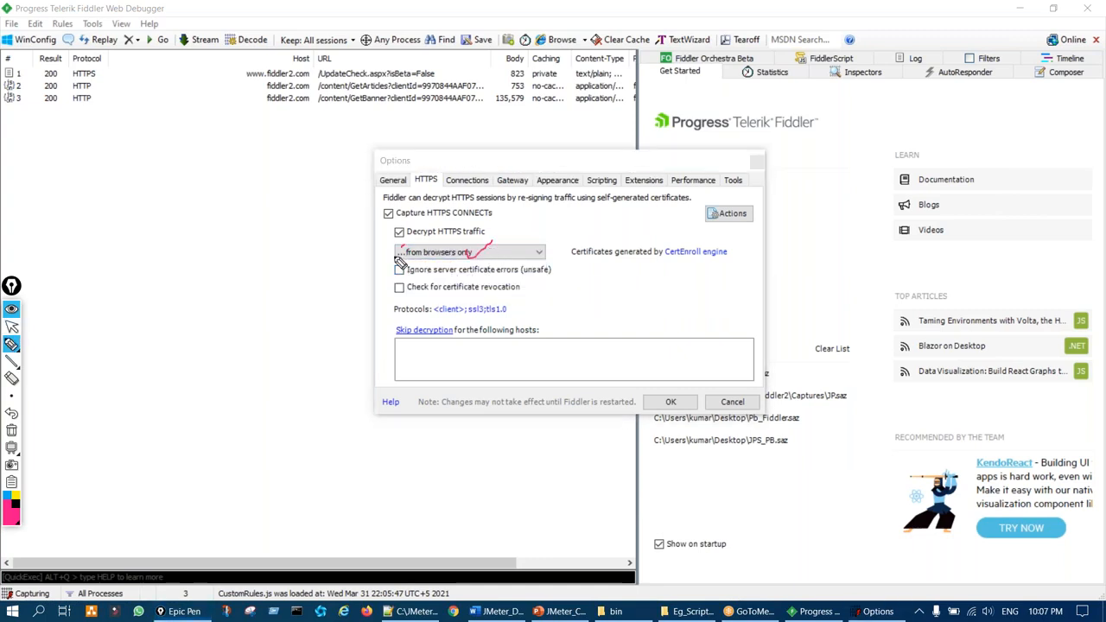
pyautogui.hotkey('ctrl', 'shift', '1')
pyautogui.click(671, 400)
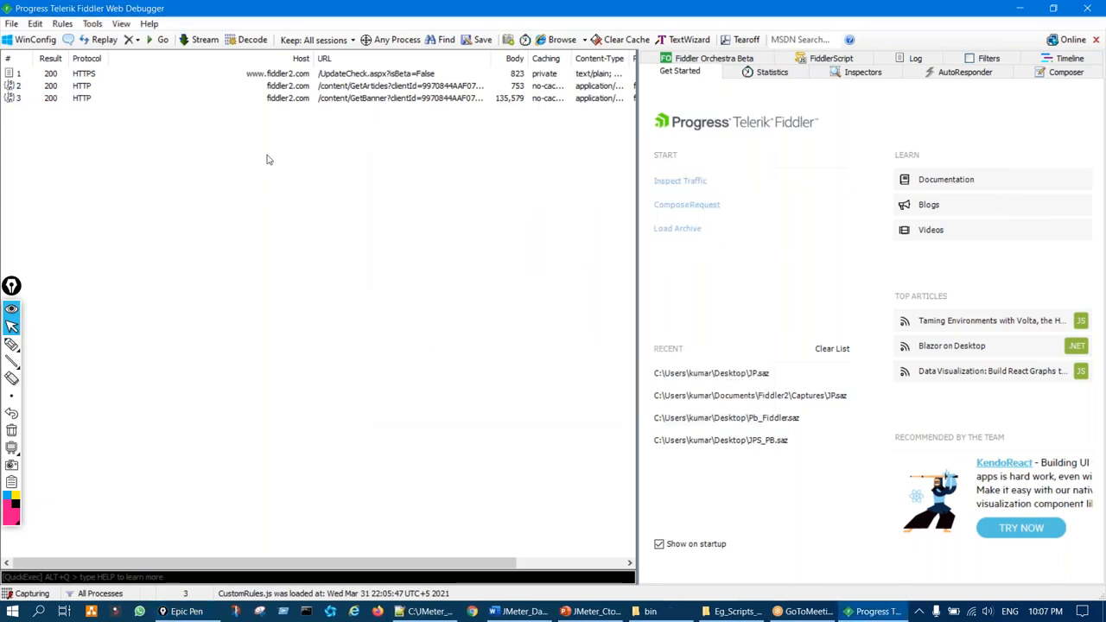
# Open a Chrome incognito window and highlight the new sessions it produces in Fiddler
pyautogui.click(473, 612)
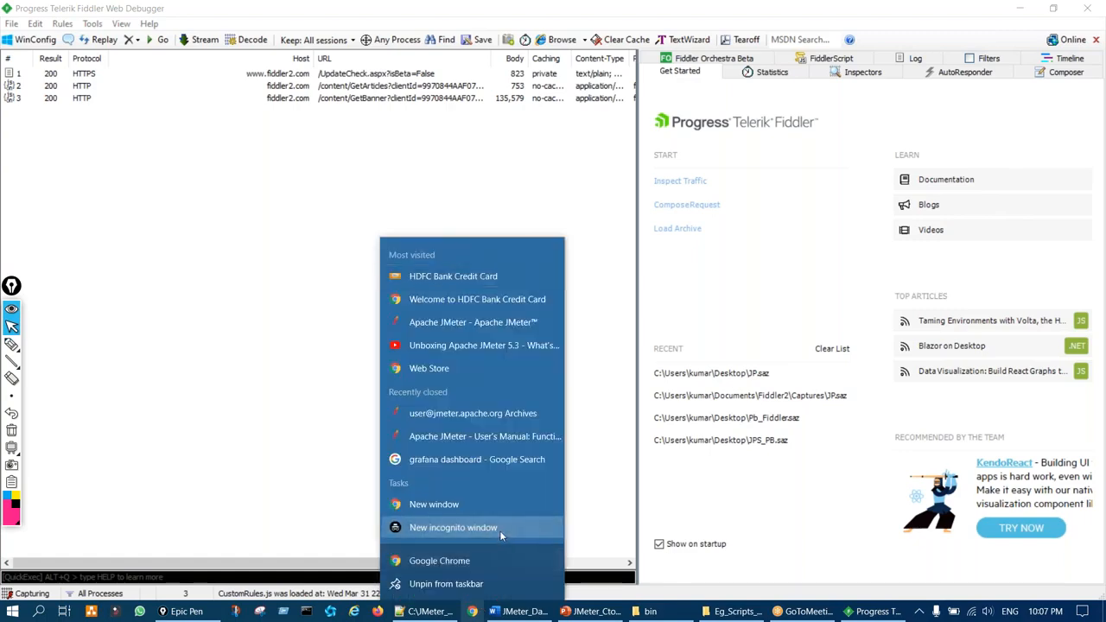
pyautogui.click(500, 530)
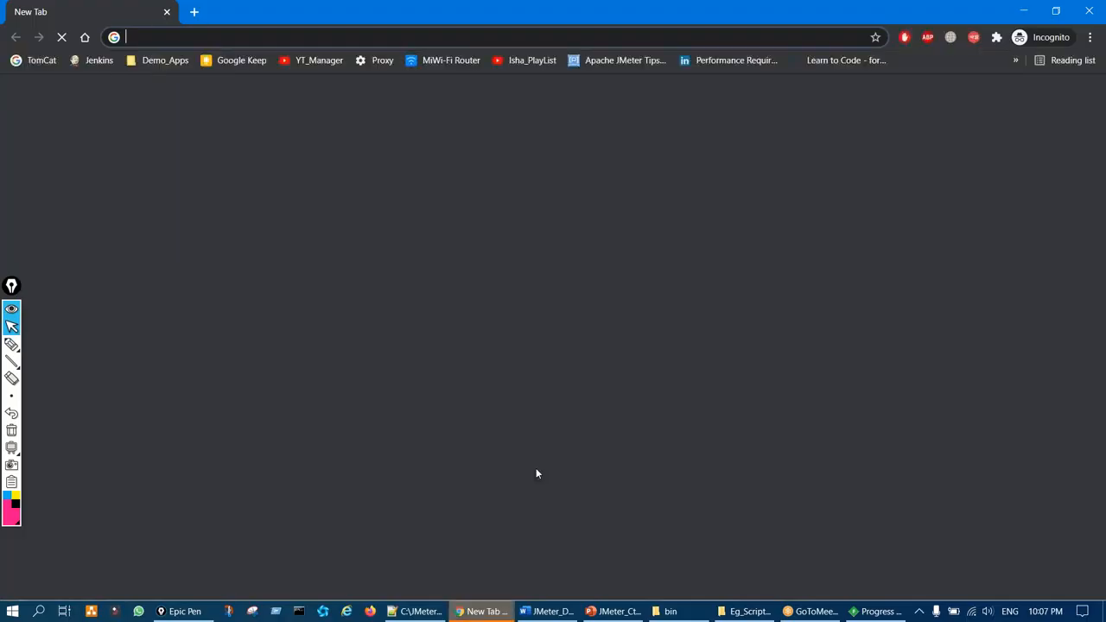
pyautogui.click(868, 614)
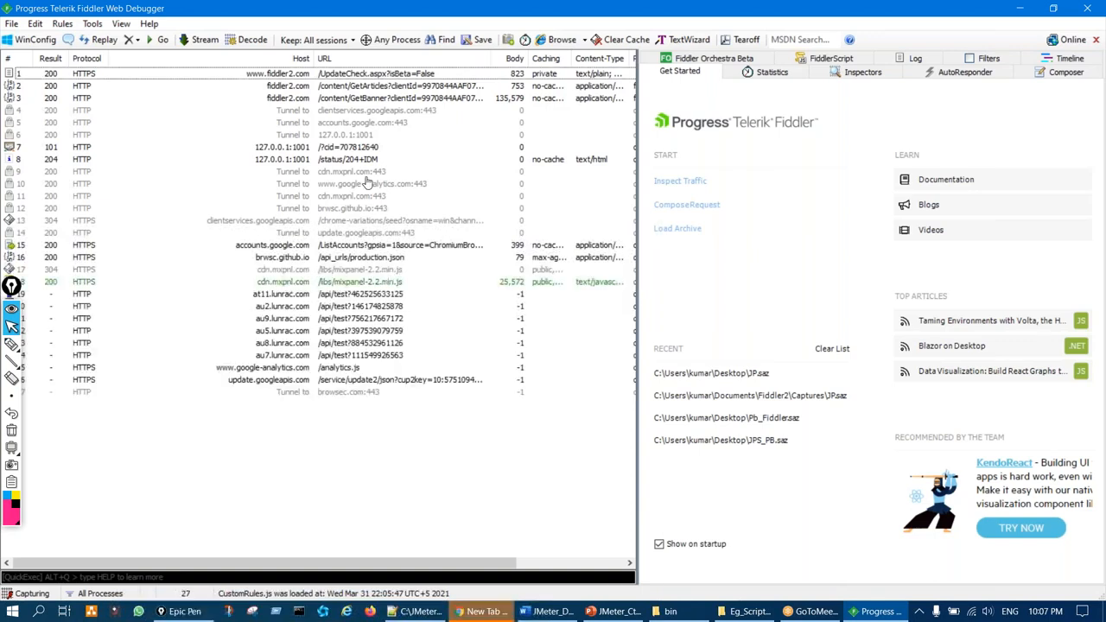
pyautogui.hotkey('ctrl', 'shift', '3')
pyautogui.moveTo(331, 81)
pyautogui.mouseDown()
pyautogui.moveTo(266, 112)
pyautogui.moveTo(424, 367)
pyautogui.moveTo(422, 177)
pyautogui.mouseUp()
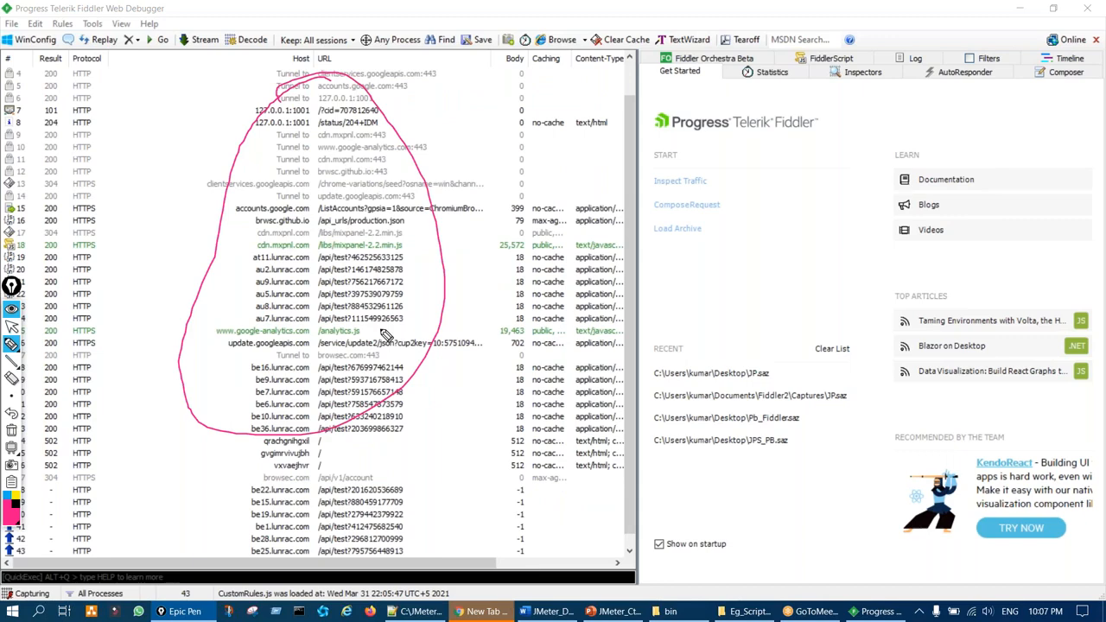
pyautogui.press('Escape')
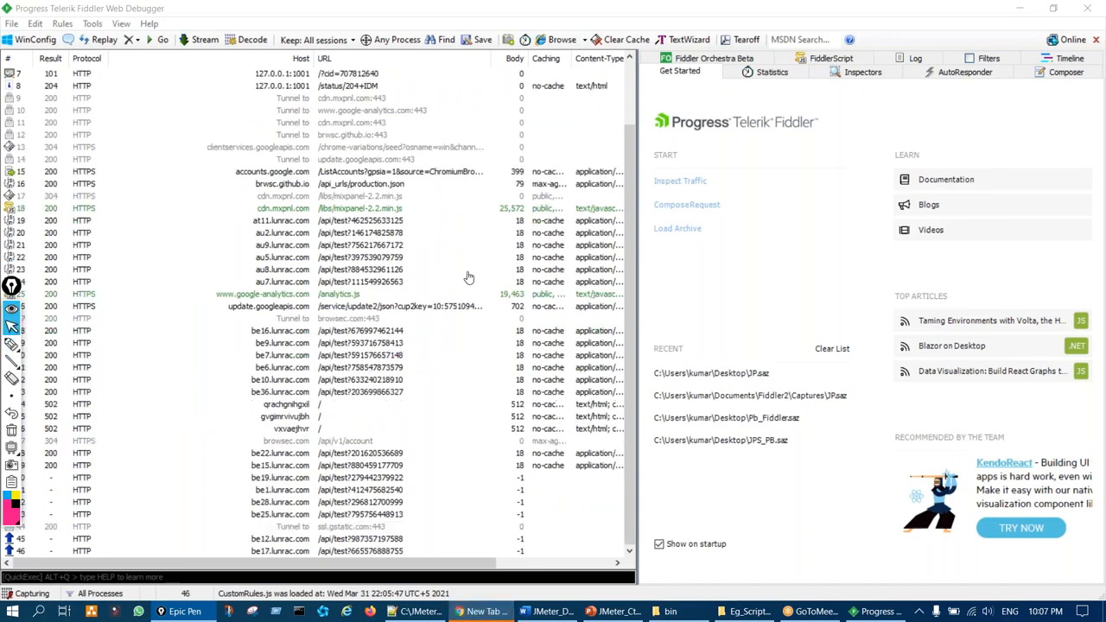
pyautogui.scroll(2, 411, 384)
pyautogui.scroll(-1, 410, 384)
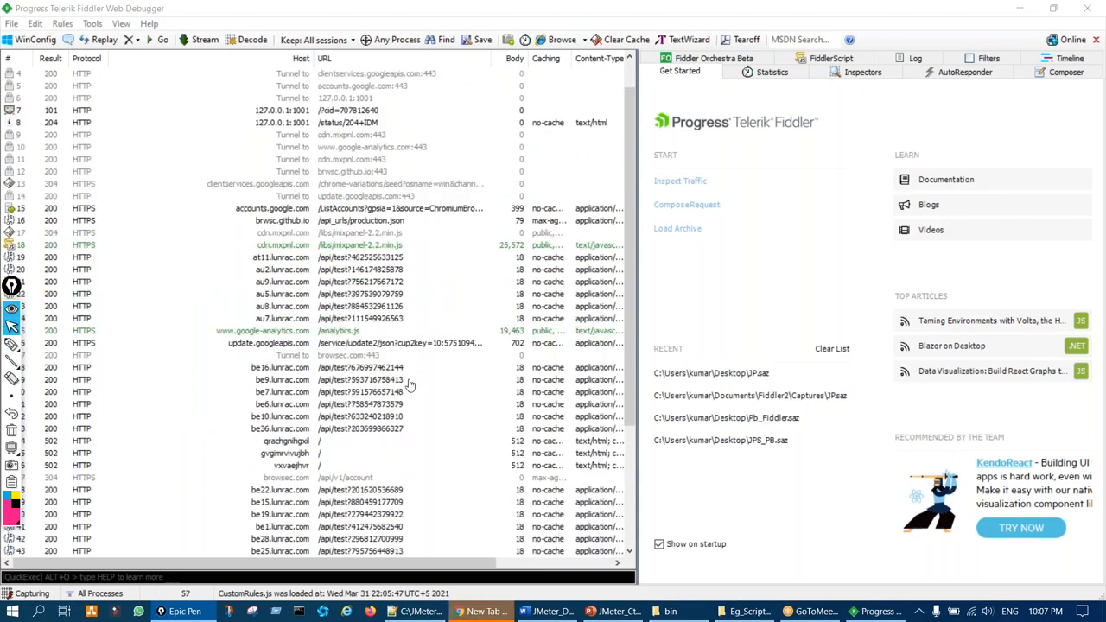
pyautogui.scroll(-5, 411, 385)
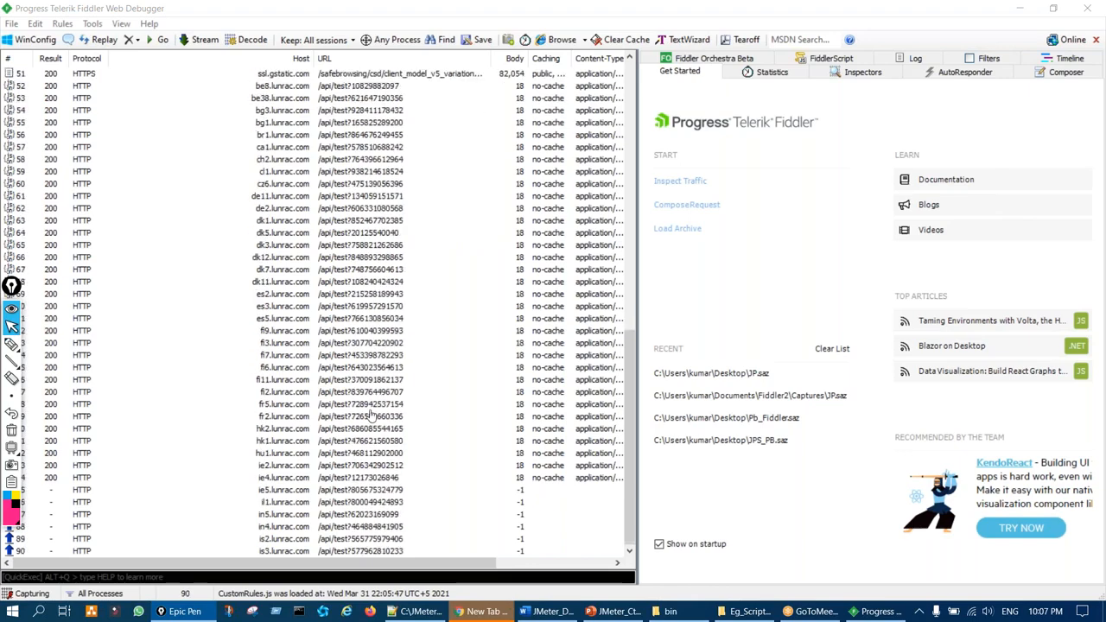
# Delete the captured sessions with Ctrl+A and Delete, then inspect session 101
pyautogui.hotkey('ctrl', 'a')
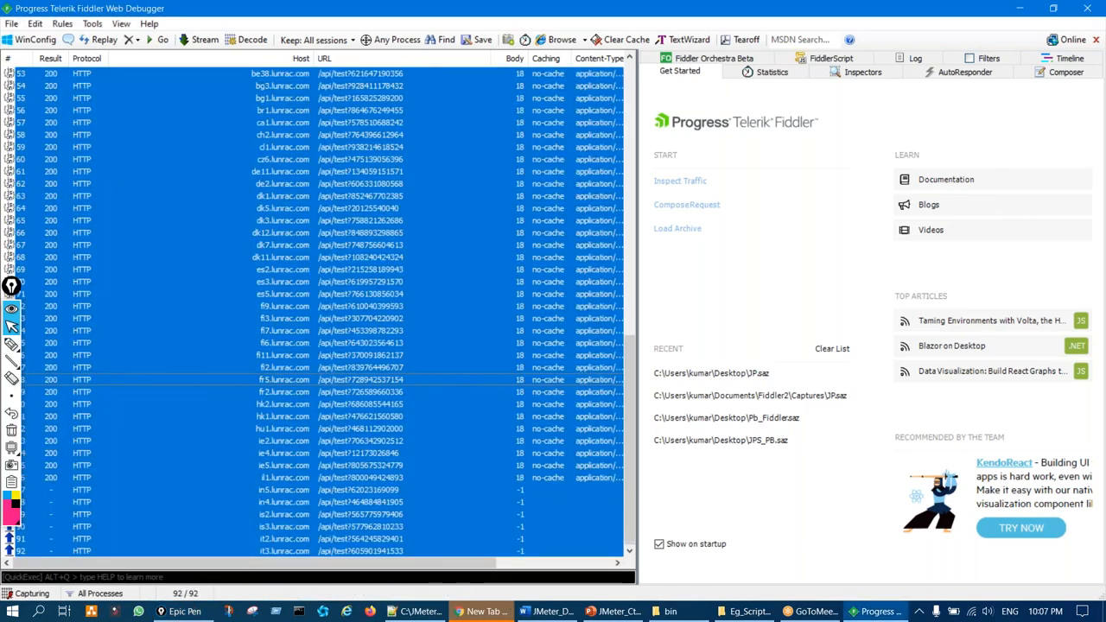
pyautogui.press('Delete')
pyautogui.hotkey('ctrl', 'a')
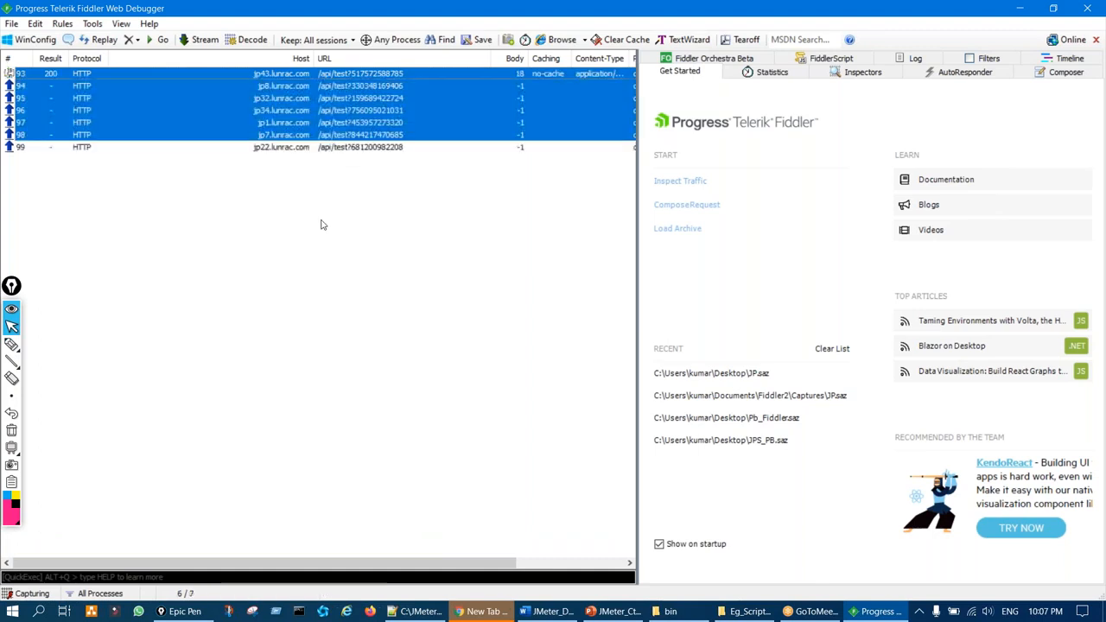
pyautogui.press('Delete')
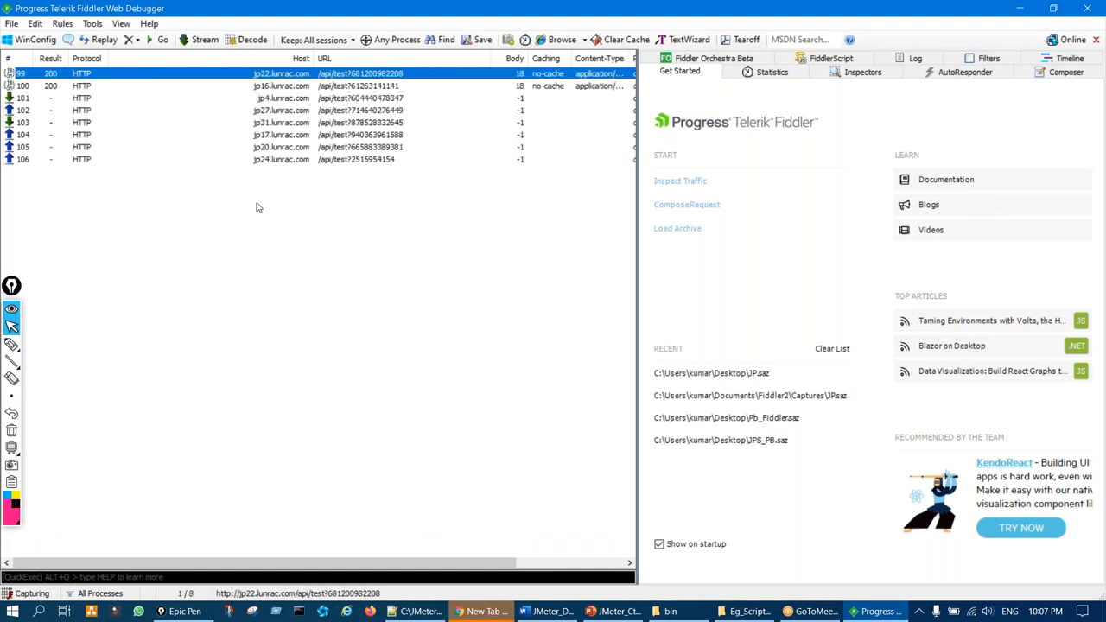
pyautogui.hotkey('ctrl', 'a')
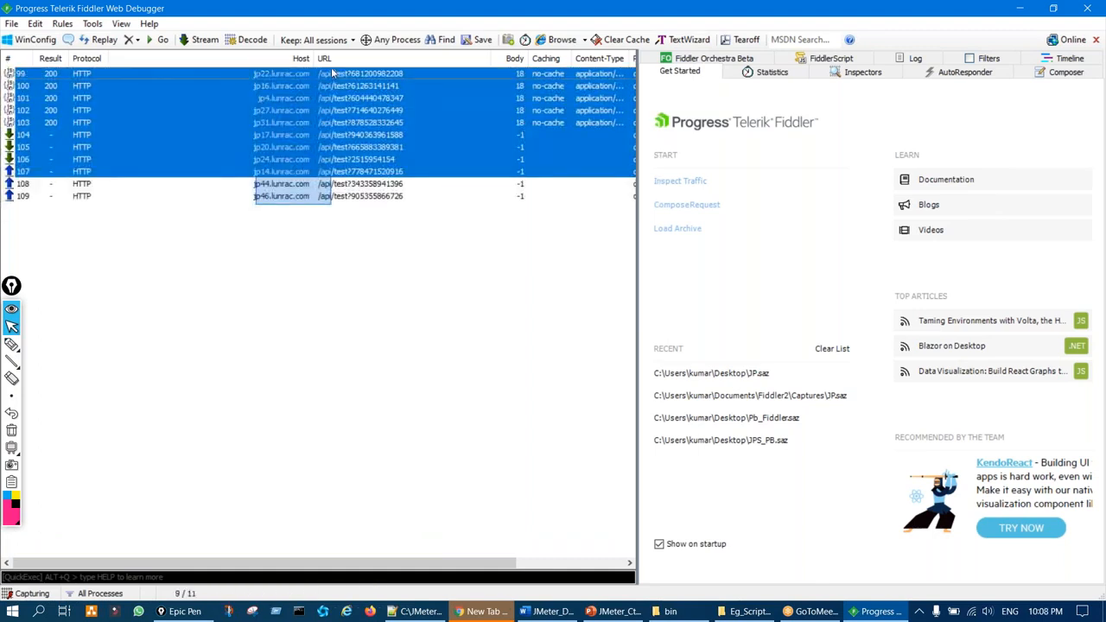
pyautogui.moveTo(289, 292); pyautogui.dragTo(400, 77)
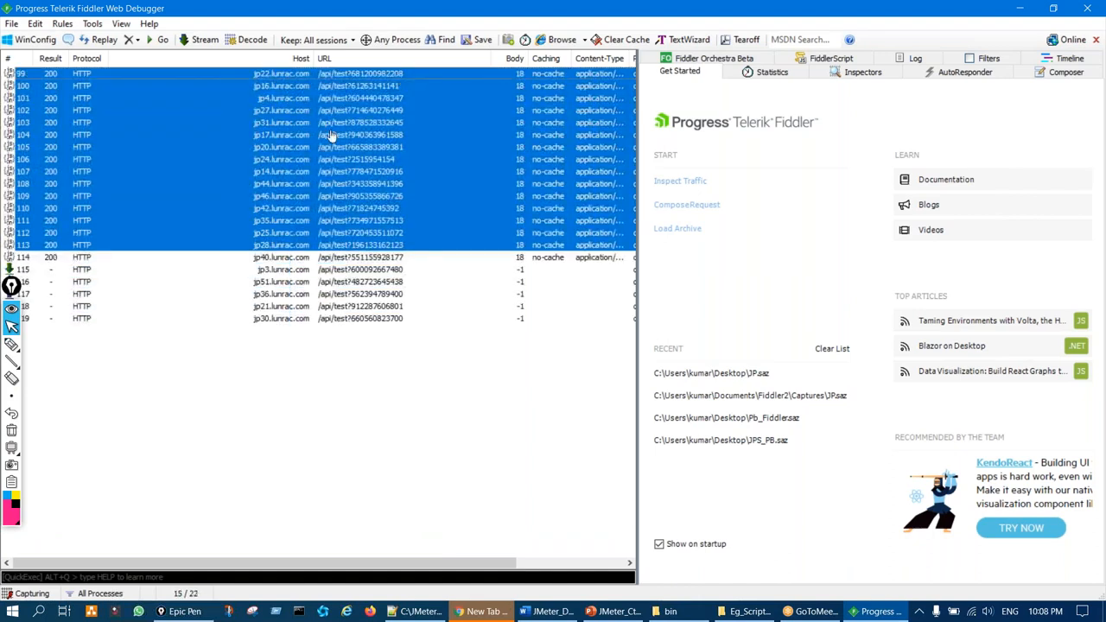
pyautogui.click(363, 98)
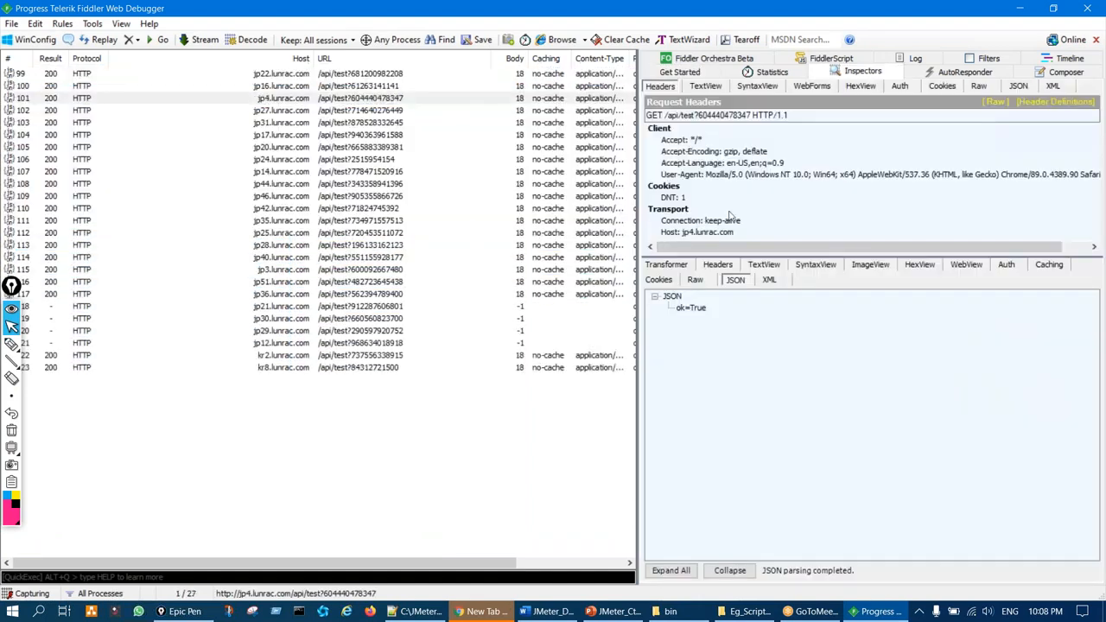
# Check the incognito browser window, then return focus to Fiddler
pyautogui.hscroll(2, 752, 192)
pyautogui.hscroll(-2, 752, 192)
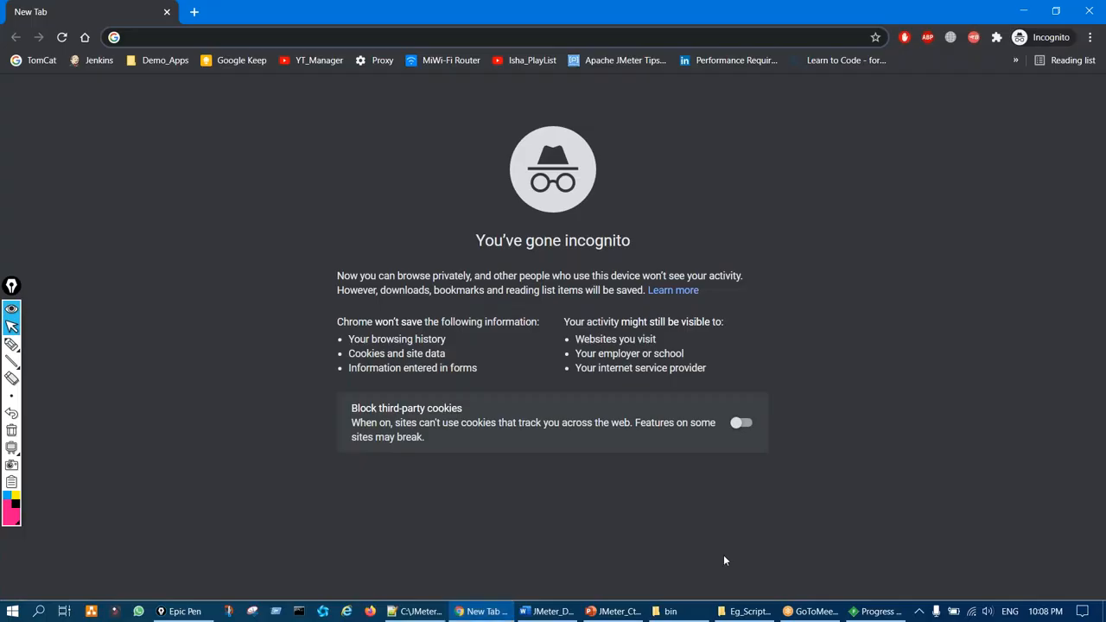
pyautogui.click(876, 611)
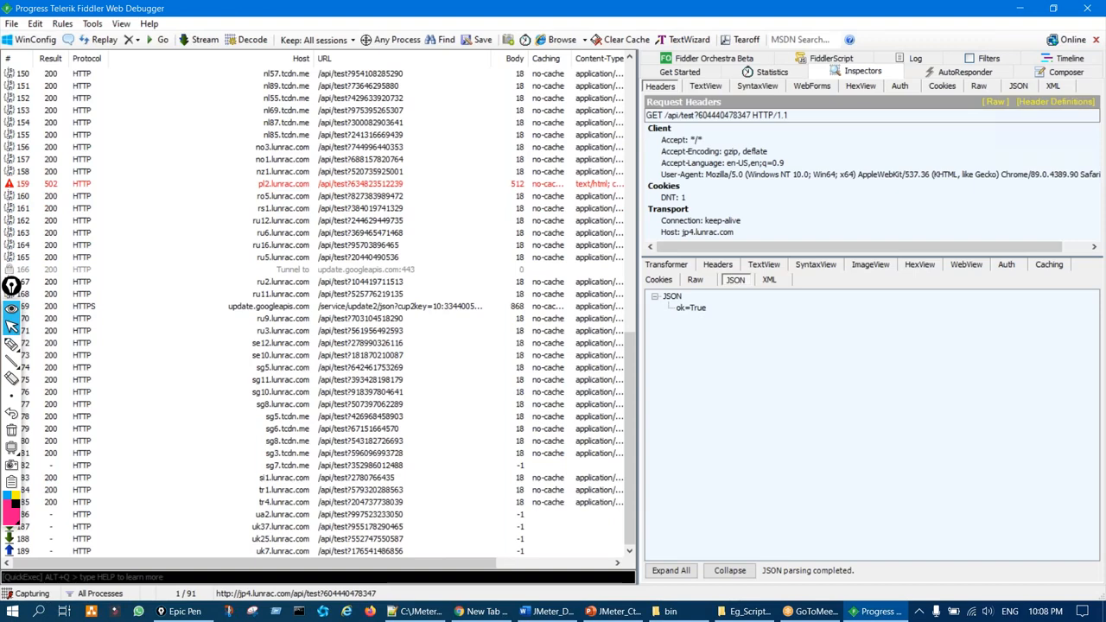
pyautogui.click(11, 343)
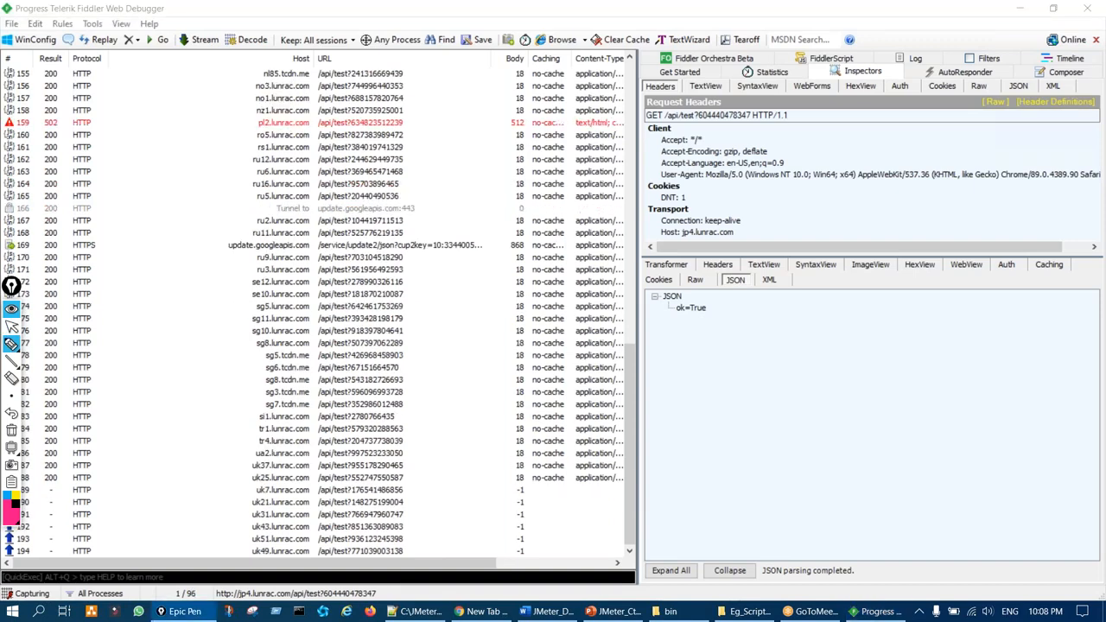
pyautogui.click(11, 327)
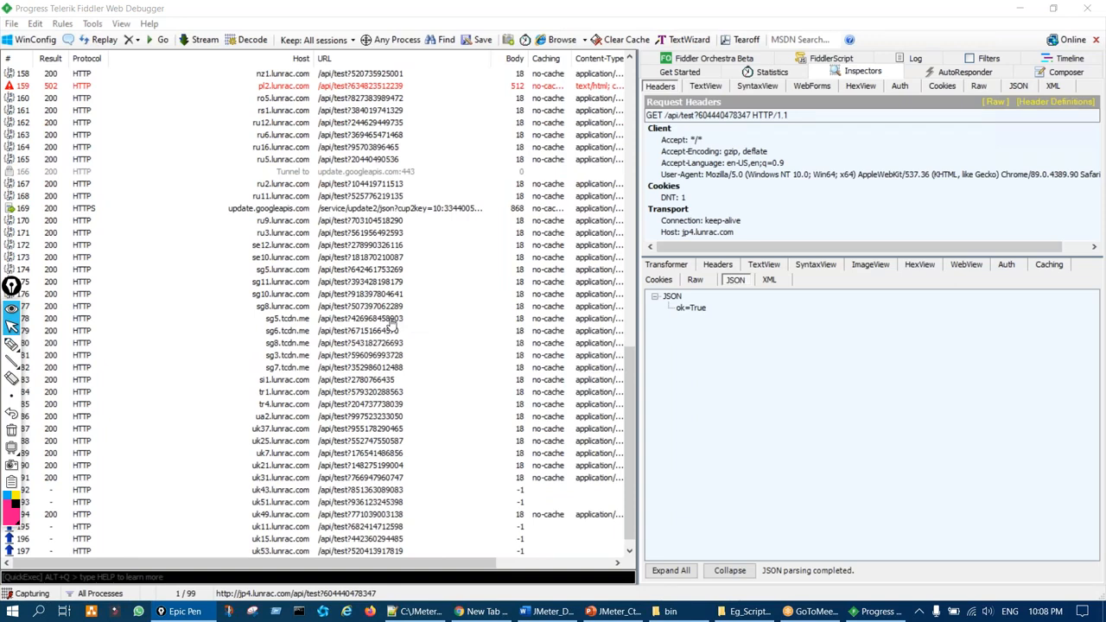
pyautogui.click(391, 324)
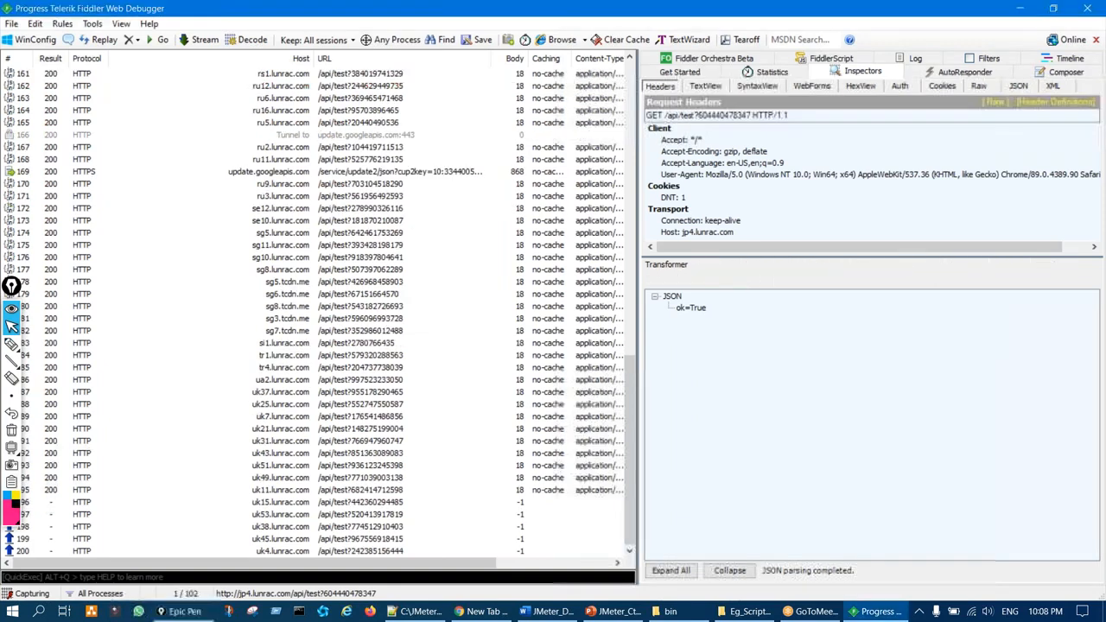
# Repeatedly clear the session list with Ctrl+A and Delete, ending with sessions 5–11
pyautogui.hotkey('ctrl', 'x')
pyautogui.hotkey('ctrl', 'a')
pyautogui.press('Delete')
pyautogui.hotkey('ctrl', 'a')
pyautogui.press('Delete')
pyautogui.hotkey('ctrl', 'a')
pyautogui.press('Delete')
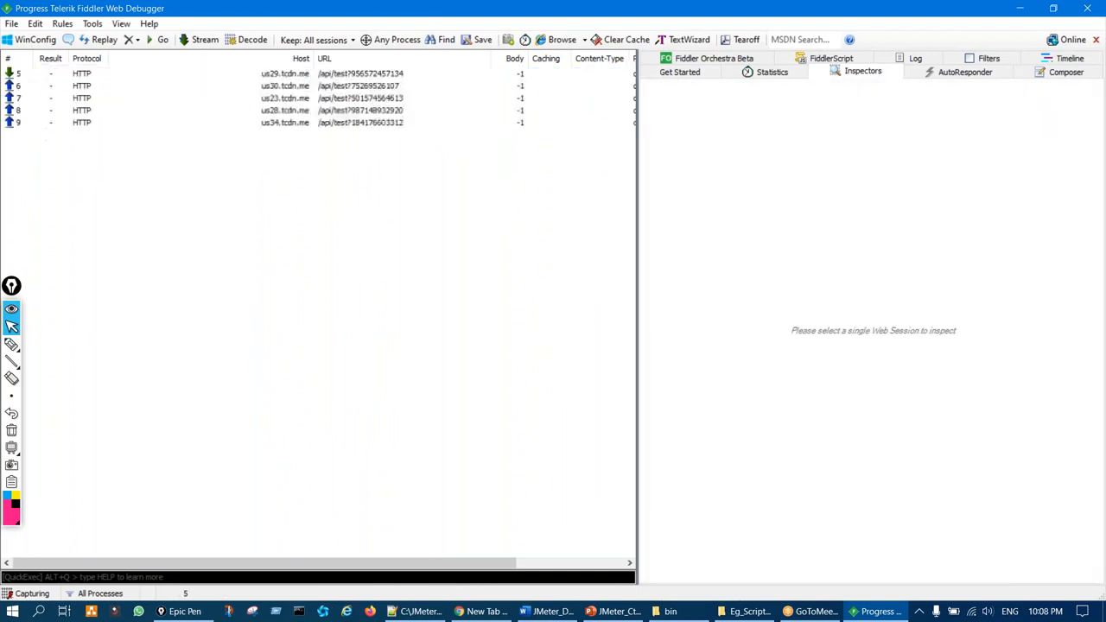
pyautogui.hotkey('ctrl', 'a')
pyautogui.press('Delete')
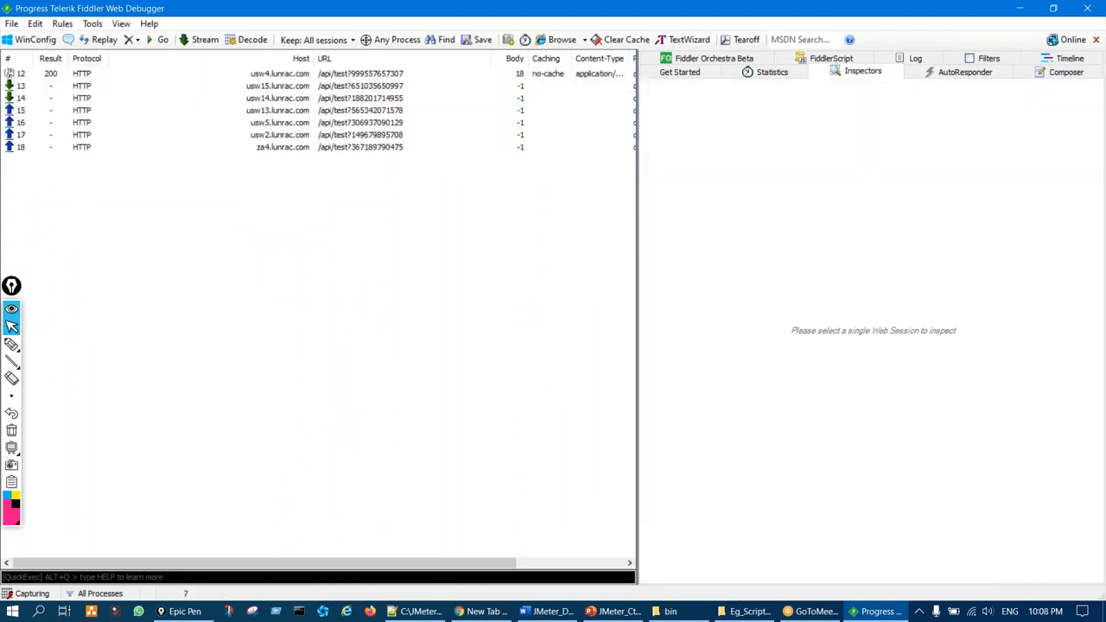
# Close the incognito Chrome window and launch a new Chrome window
pyautogui.click(481, 611)
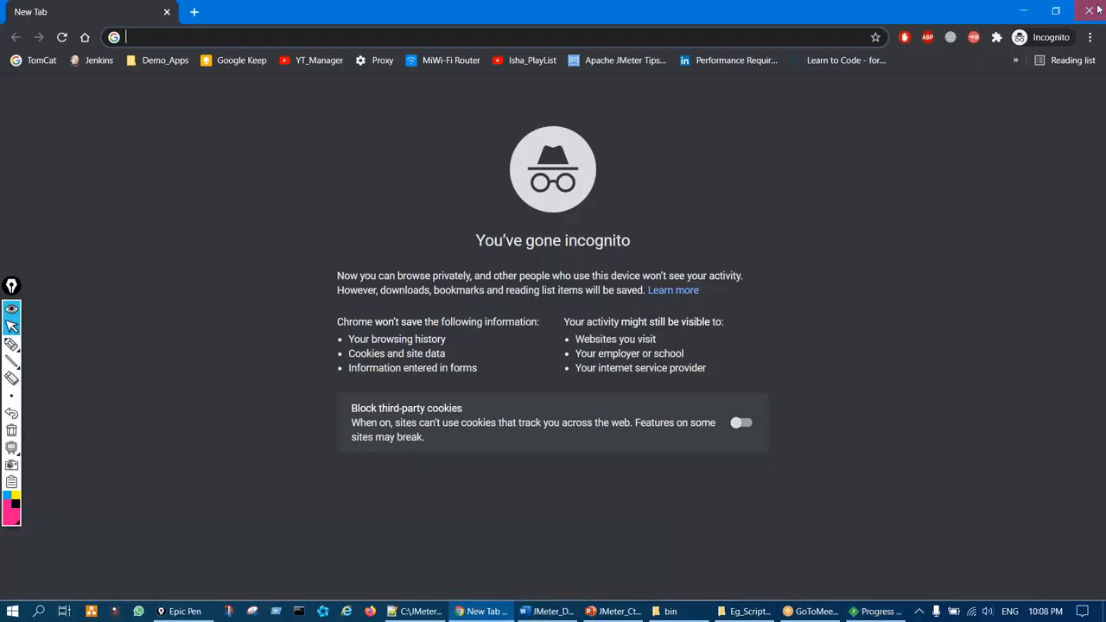
pyautogui.click(1094, 9)
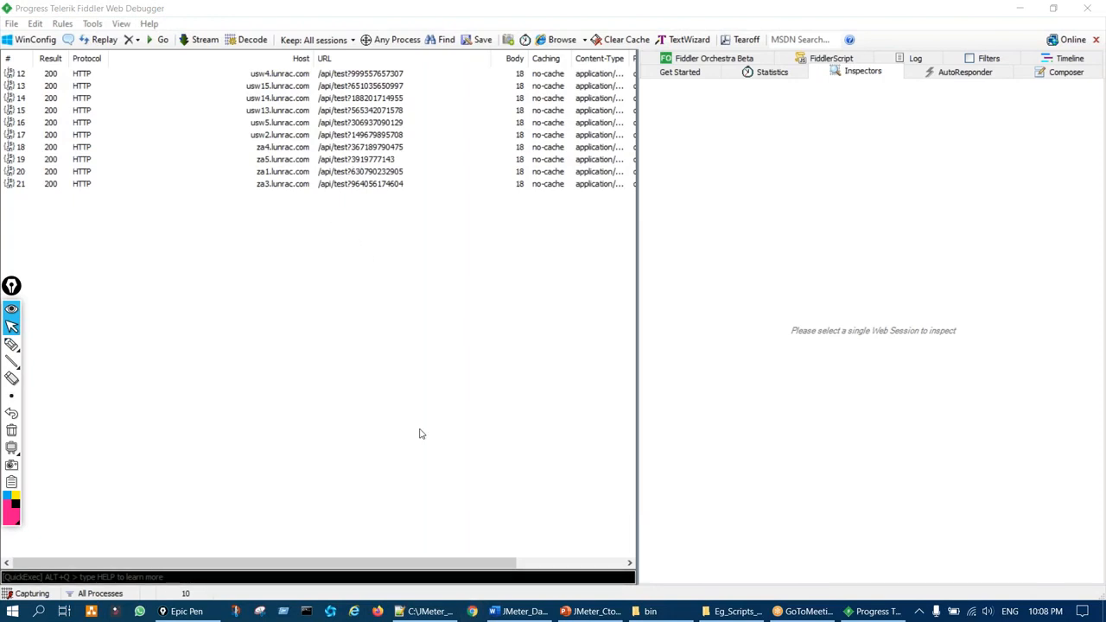
pyautogui.click(472, 611)
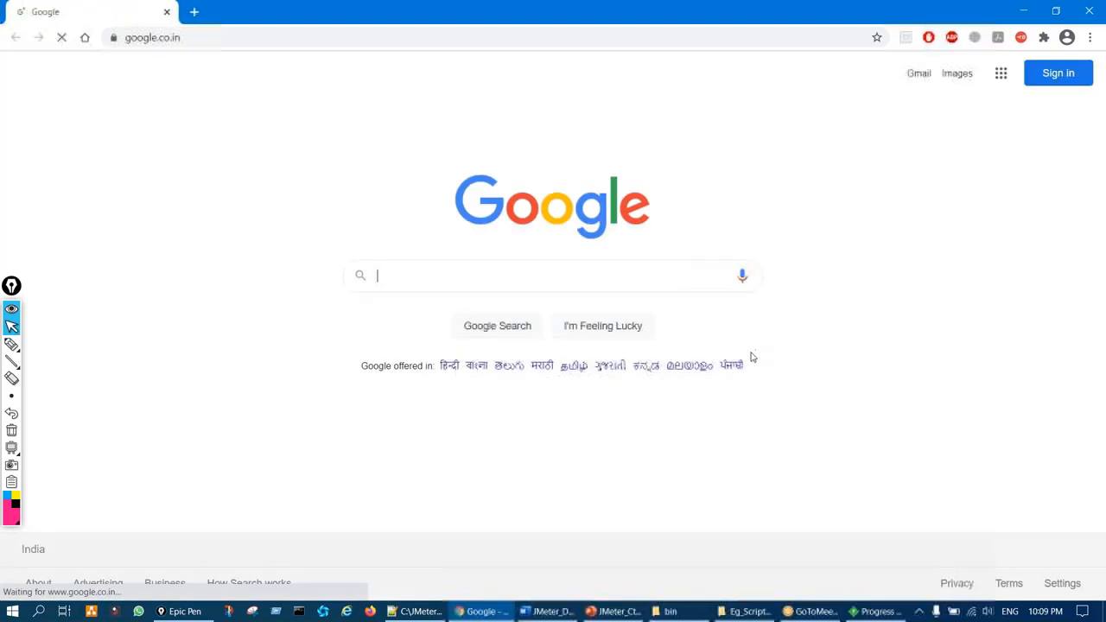
# Delete the 31 captured sessions, then the three new and two update.googleapis.com sessions
pyautogui.click(877, 611)
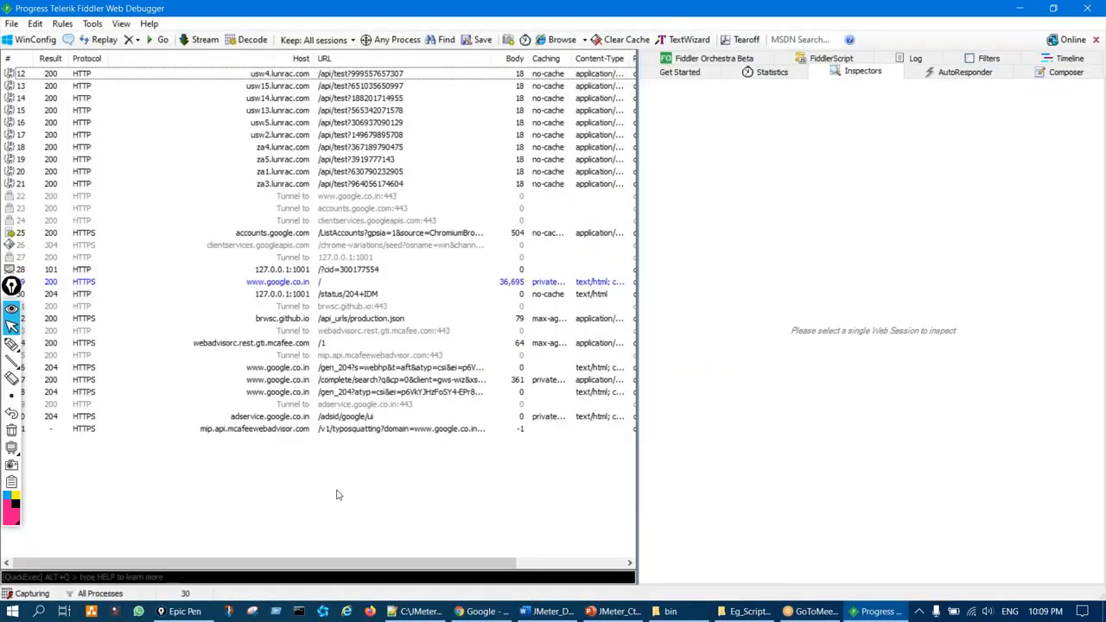
pyautogui.moveTo(334, 480); pyautogui.dragTo(396, 66)
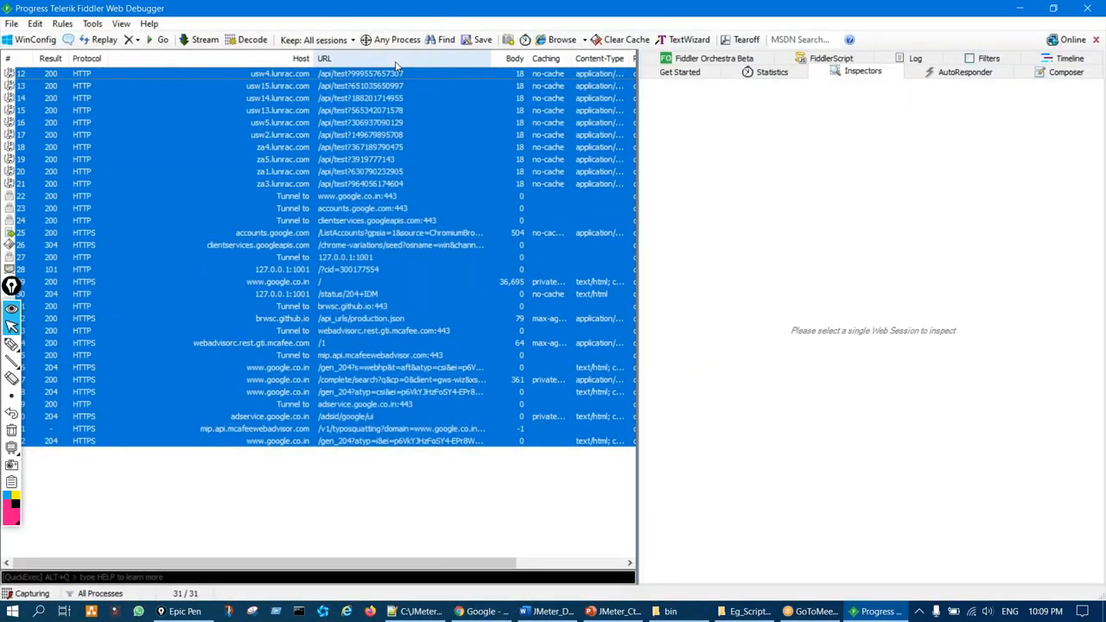
pyautogui.press('Delete')
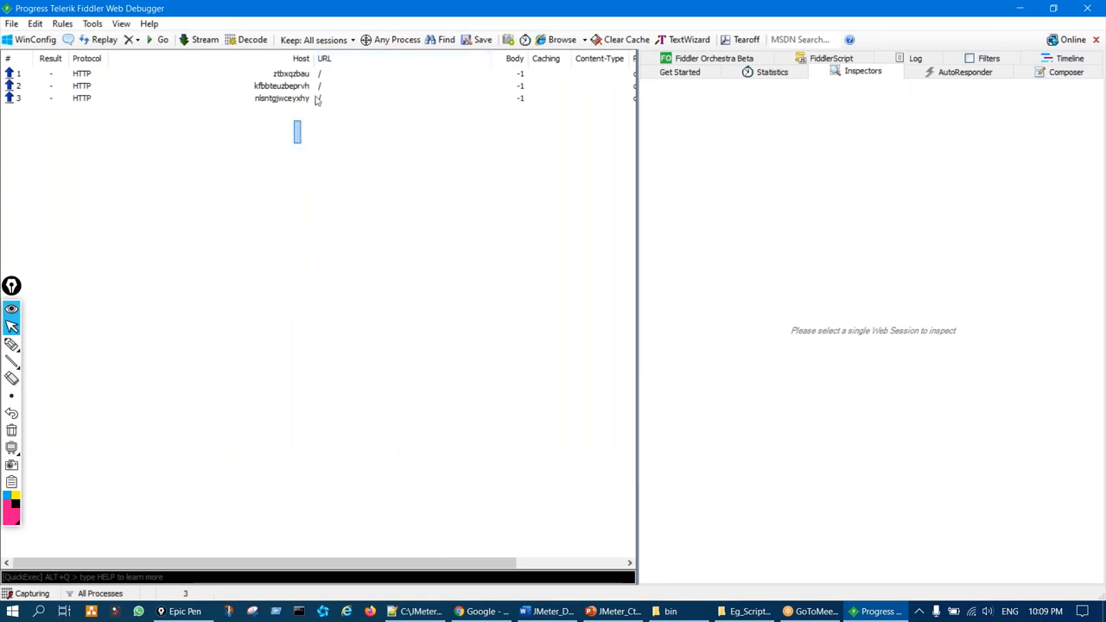
pyautogui.moveTo(317, 100); pyautogui.dragTo(321, 71)
pyautogui.press('Delete')
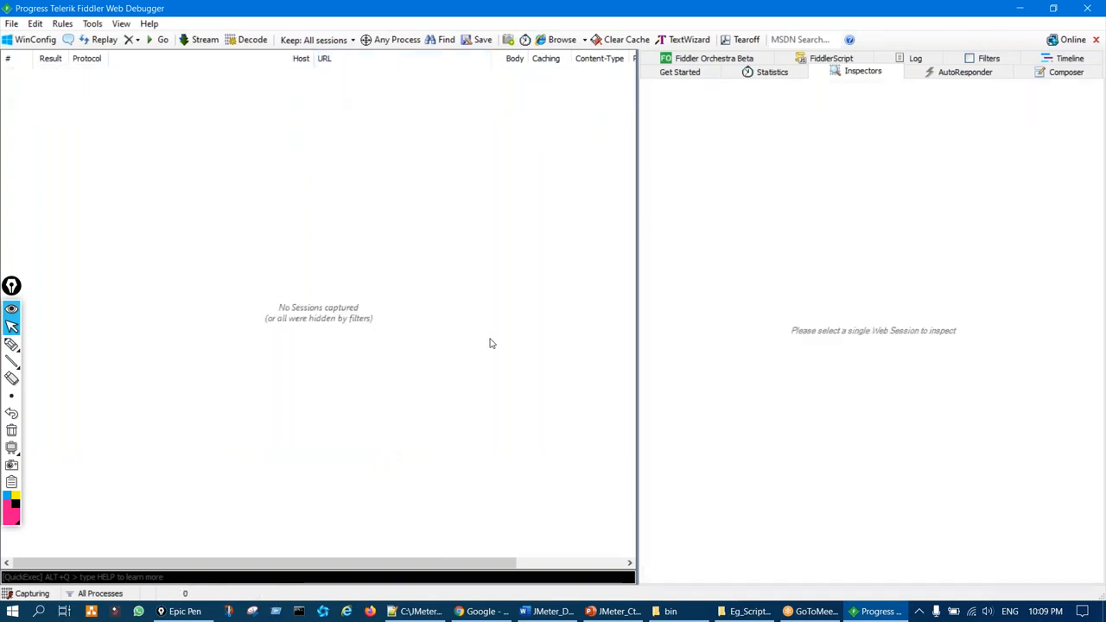
pyautogui.moveTo(343, 111); pyautogui.dragTo(364, 78)
pyautogui.press('Delete')
# Open a New Tab in Chrome and close the Google tab
pyautogui.click(482, 611)
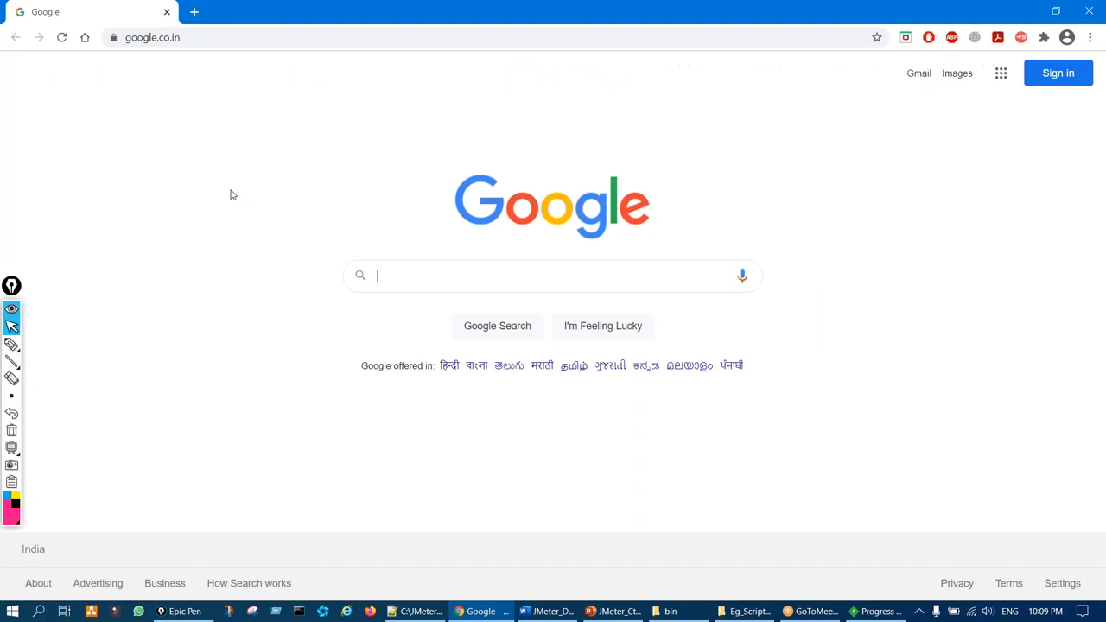
pyautogui.click(194, 11)
pyautogui.click(167, 12)
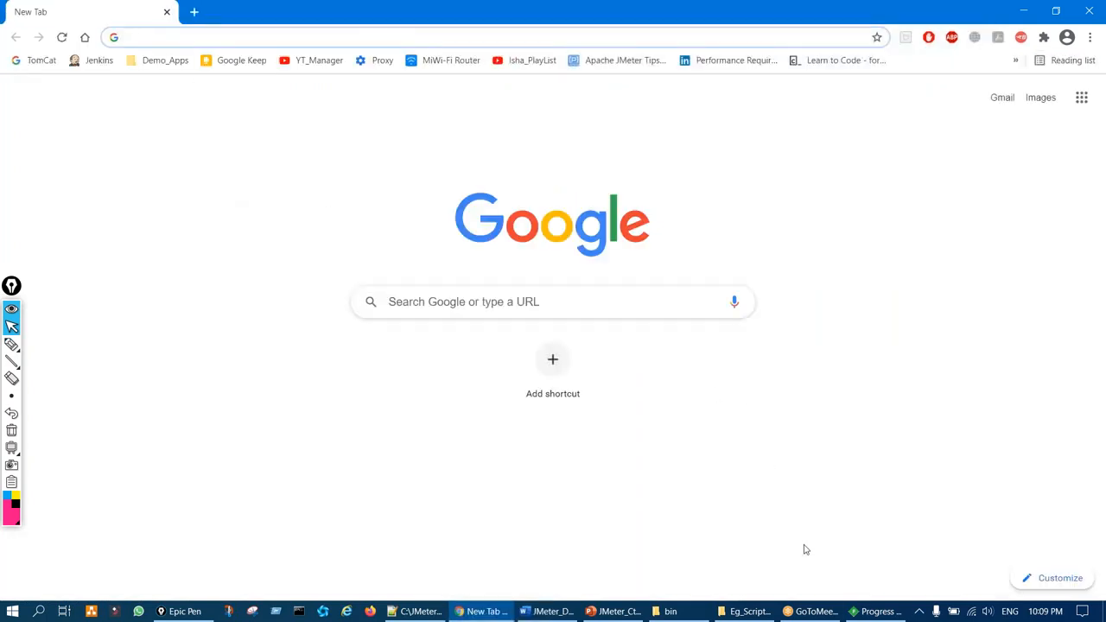
# Empty Fiddler's session list once more, then bring Chrome's New Tab forward
pyautogui.click(881, 612)
pyautogui.click(359, 173)
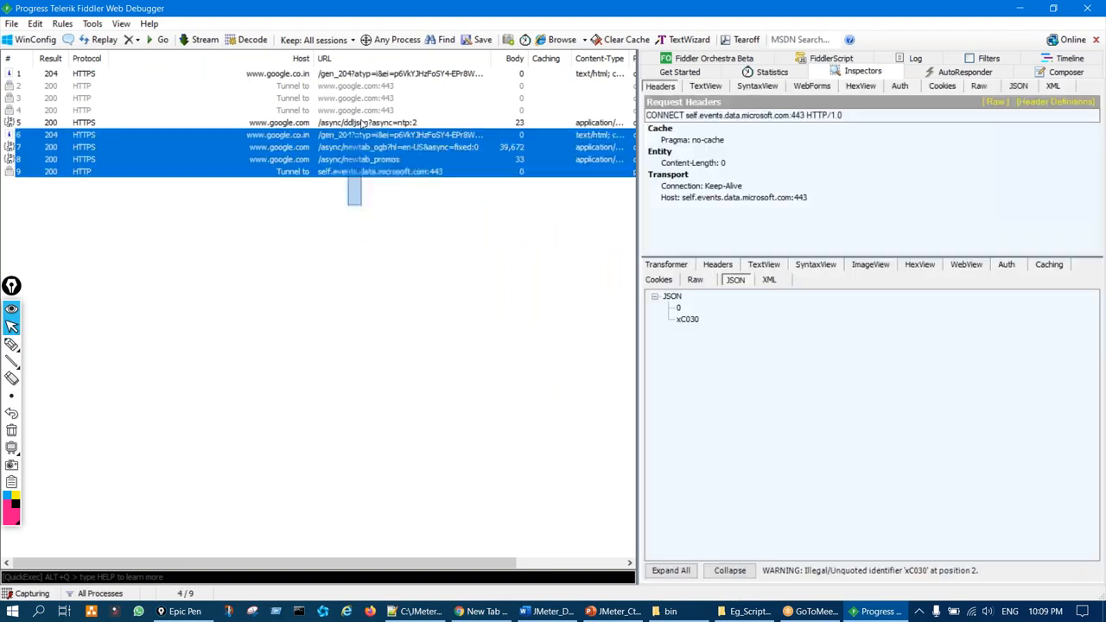
pyautogui.hotkey('ctrl', 'a')
pyautogui.press('Delete')
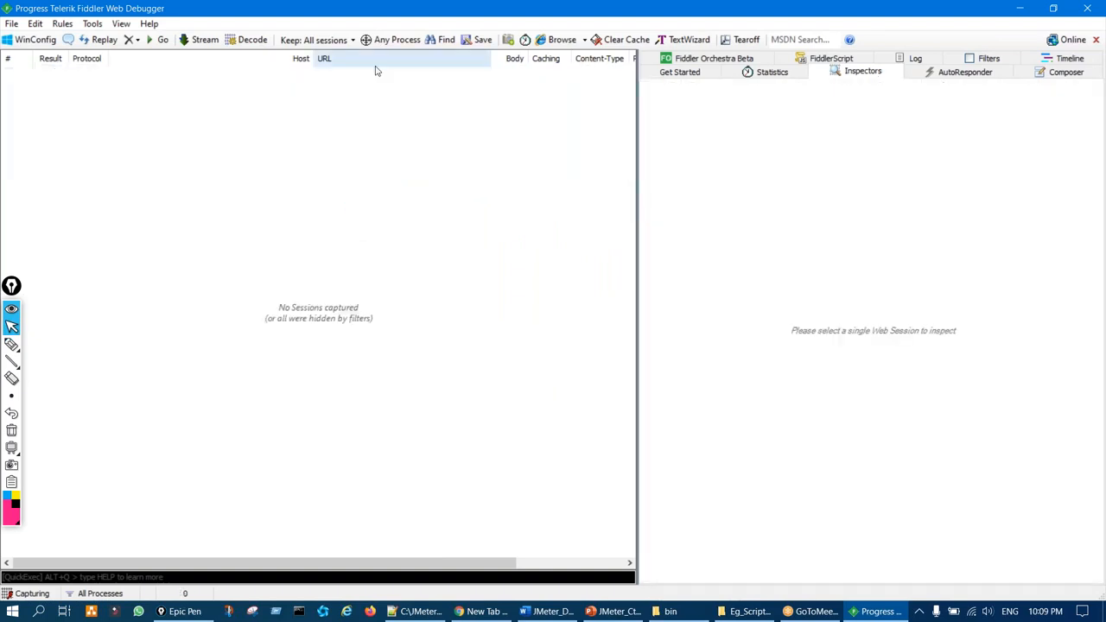
pyautogui.click(477, 611)
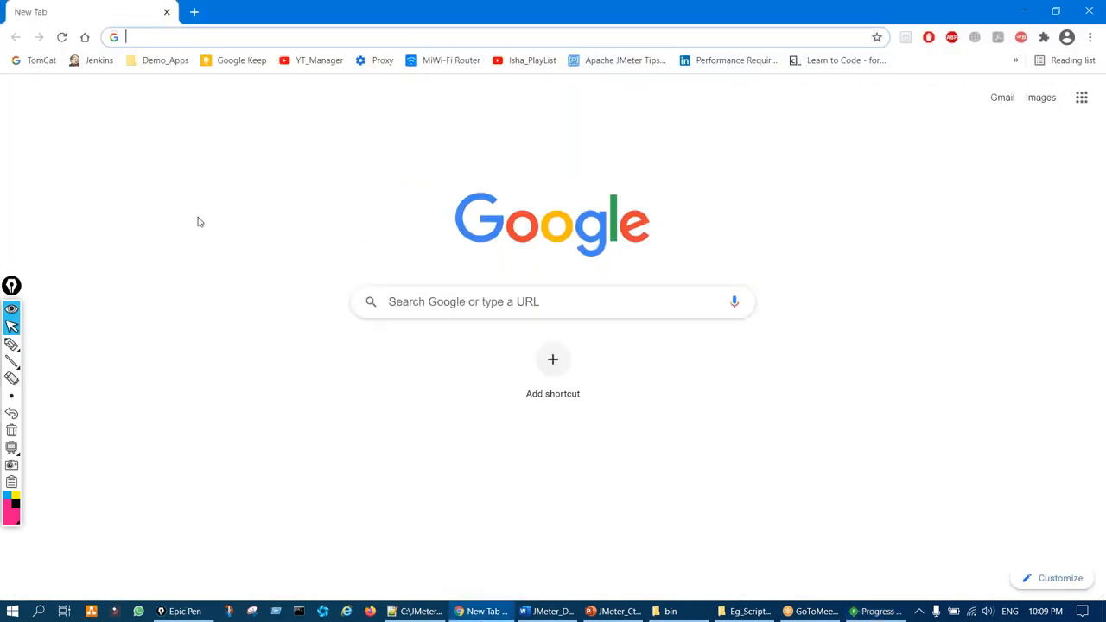
# Open JPetStore_Web_2 from the Demo_Apps bookmarks and point out the captured URLs in Fiddler
pyautogui.click(161, 60)
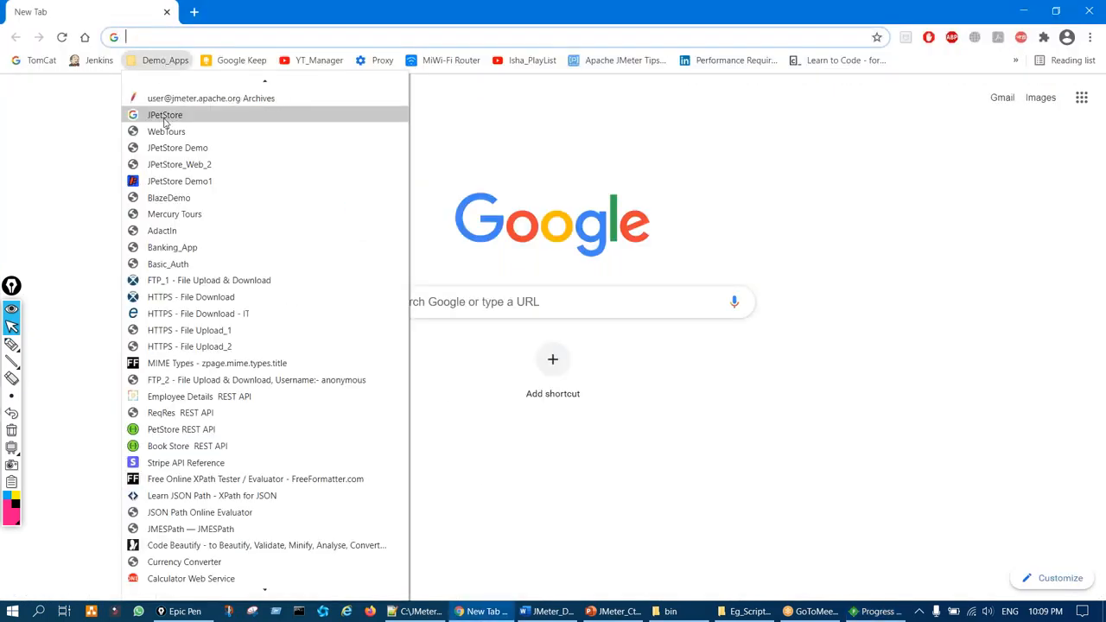
pyautogui.click(190, 164)
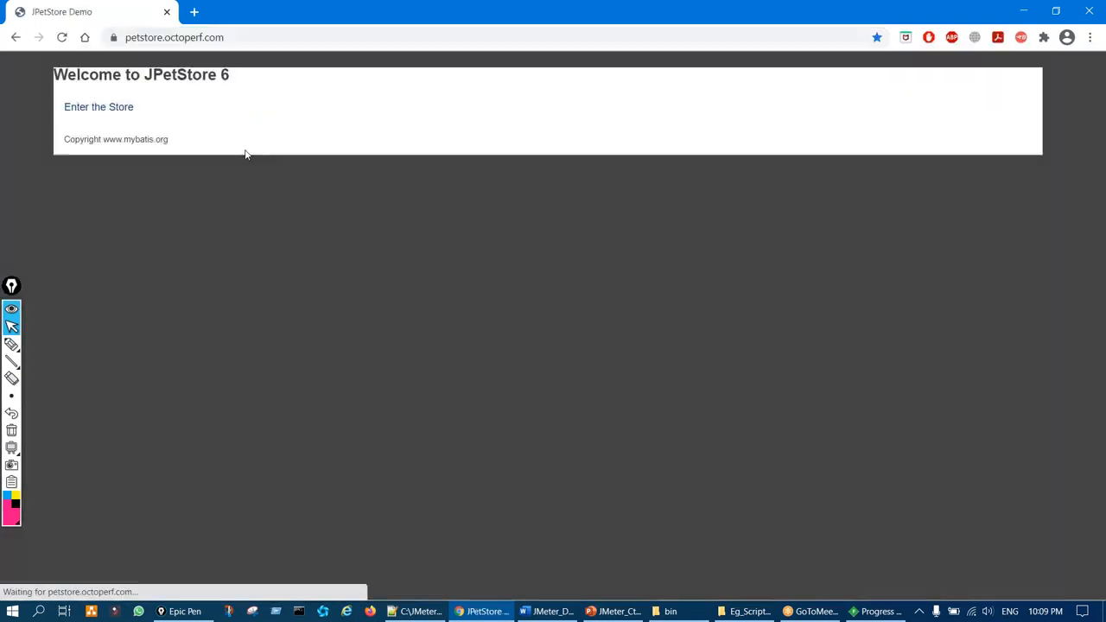
pyautogui.click(886, 615)
pyautogui.hotkey('ctrl', 'F2')
pyautogui.moveTo(337, 67)
pyautogui.mouseDown()
pyautogui.moveTo(354, 173)
pyautogui.moveTo(382, 100)
pyautogui.mouseUp()
pyautogui.hotkey('ctrl', 'shift', '7')
pyautogui.hotkey('ctrl', 'shift', '2')
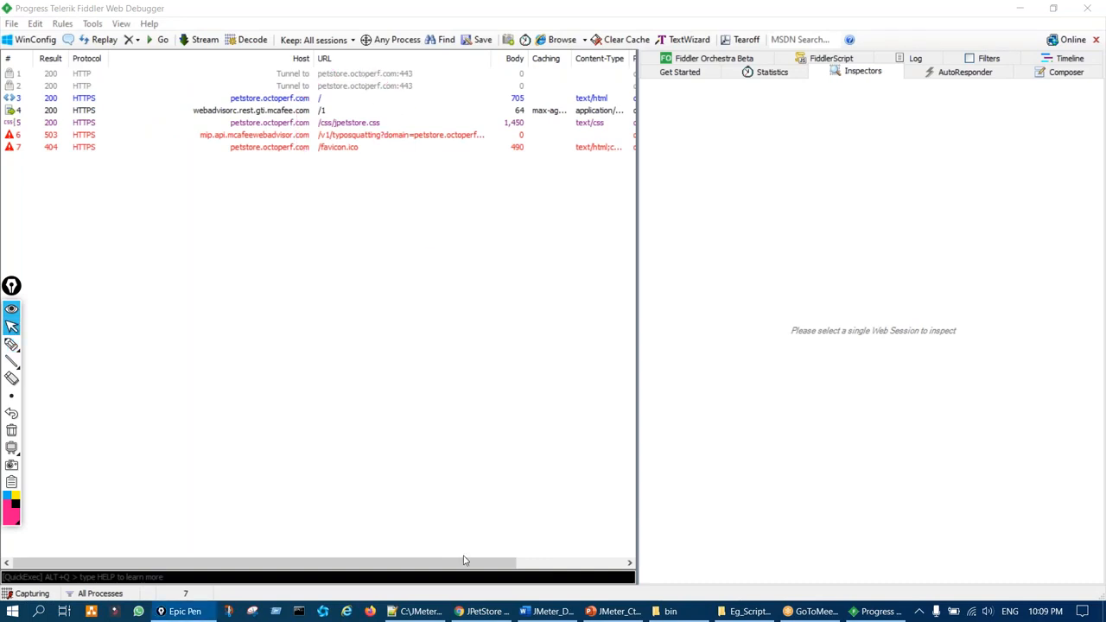
pyautogui.click(484, 614)
# Enter the store, sign in with the demo account's username and password, decline saving it, then return to Fiddler
pyautogui.click(71, 107)
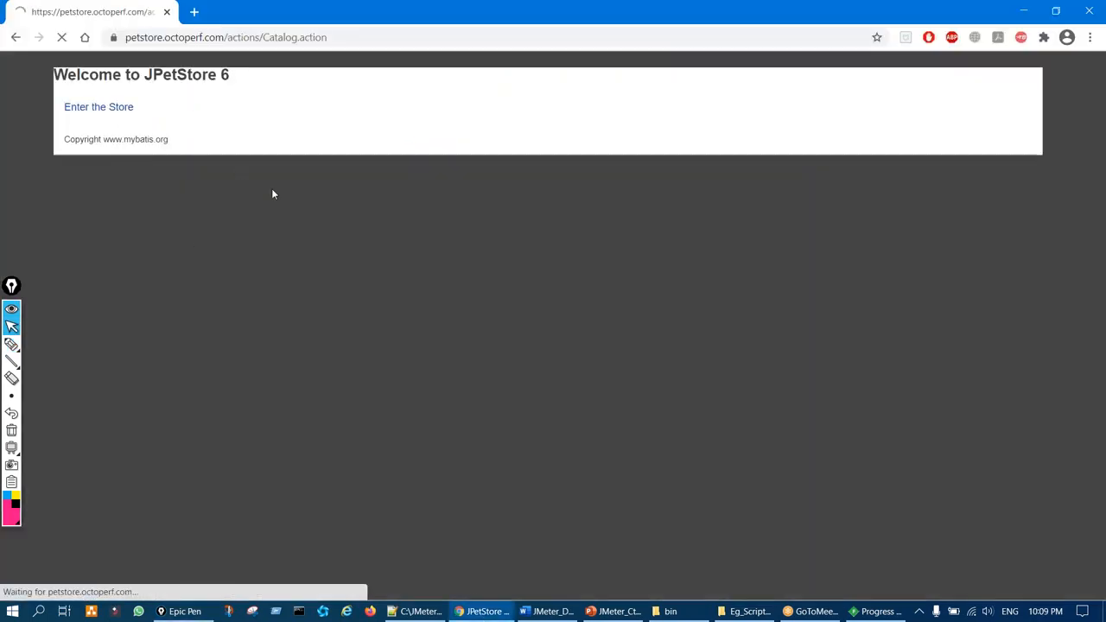
pyautogui.click(553, 75)
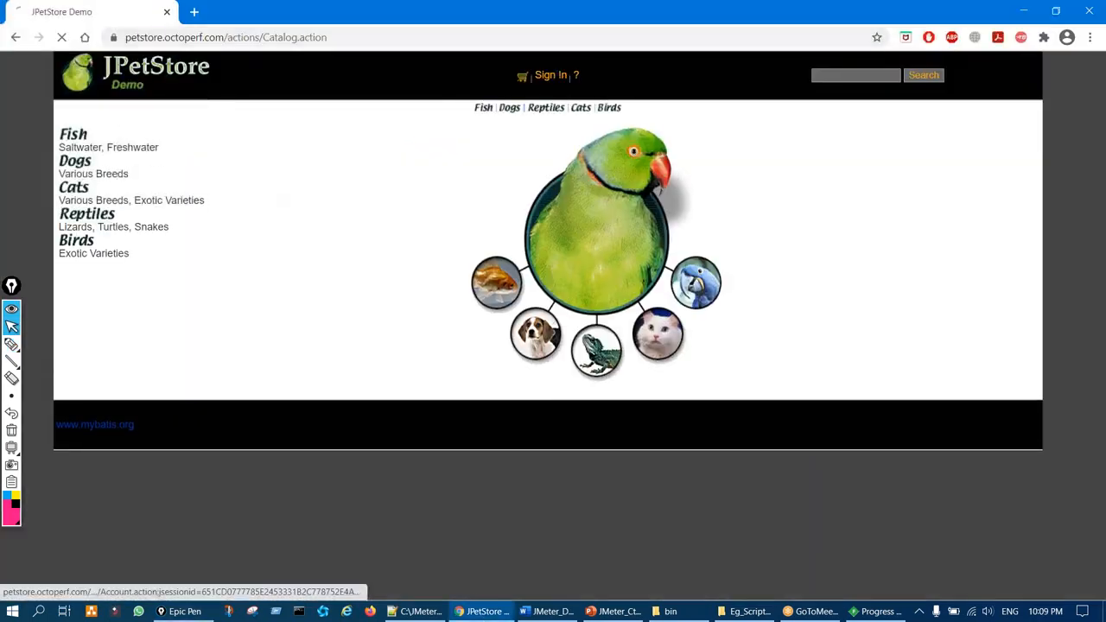
pyautogui.write('j')
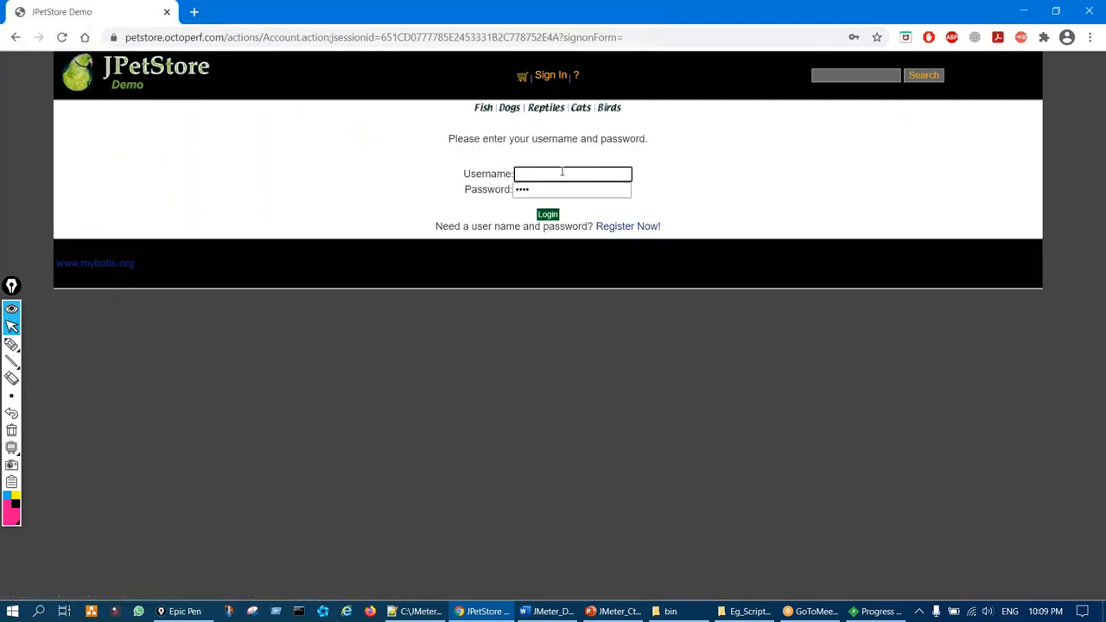
pyautogui.write('2ee')
pyautogui.press('Tab')
pyautogui.write('j2')
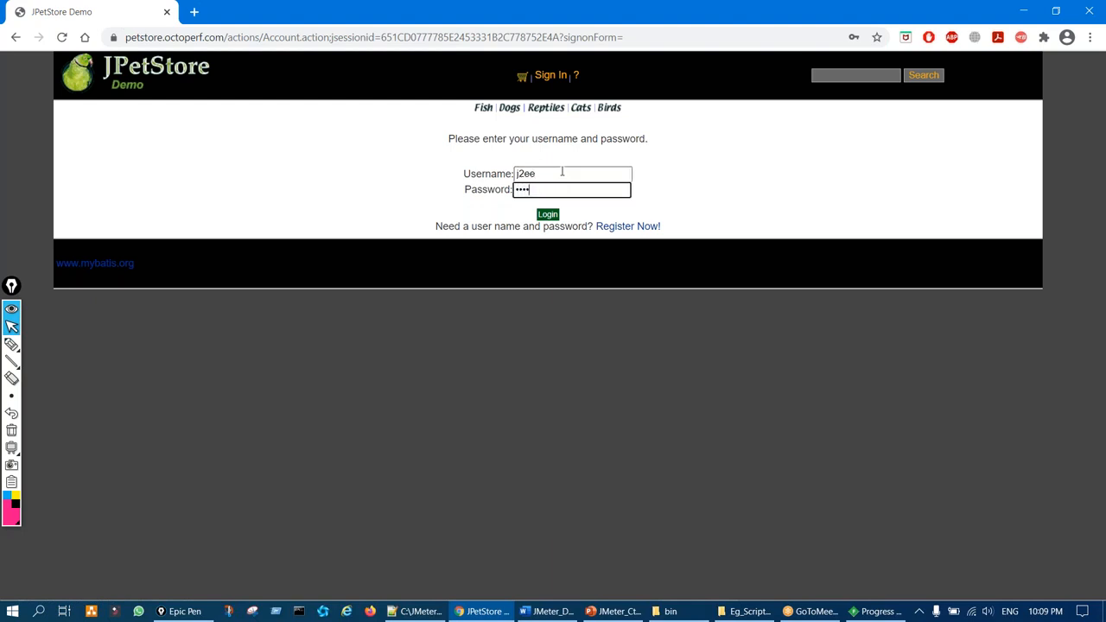
pyautogui.click(548, 215)
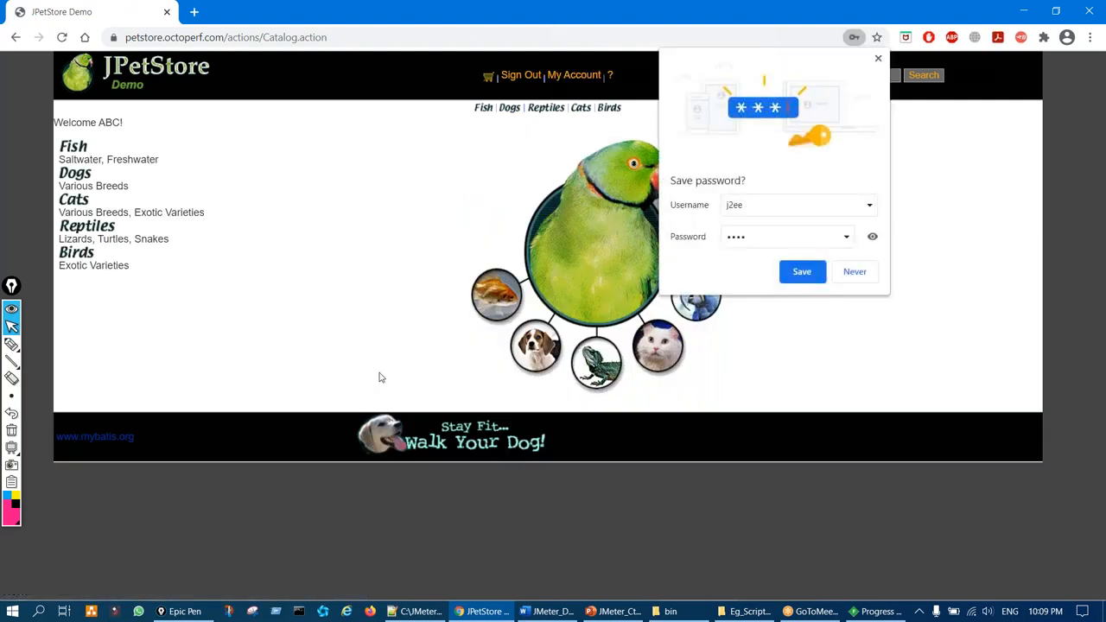
pyautogui.click(853, 271)
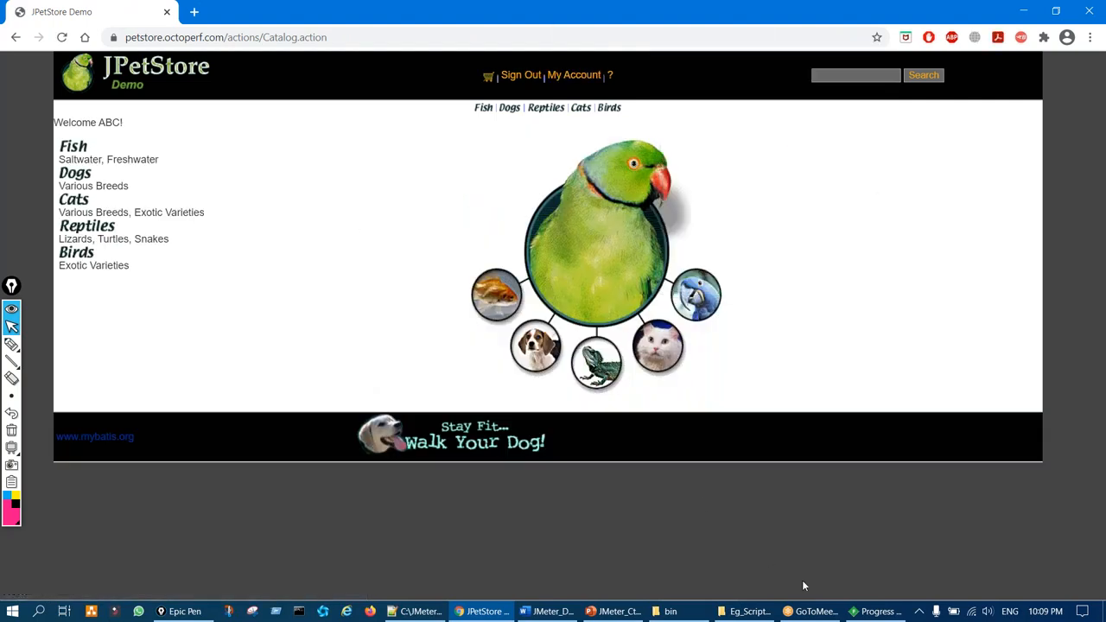
pyautogui.click(860, 611)
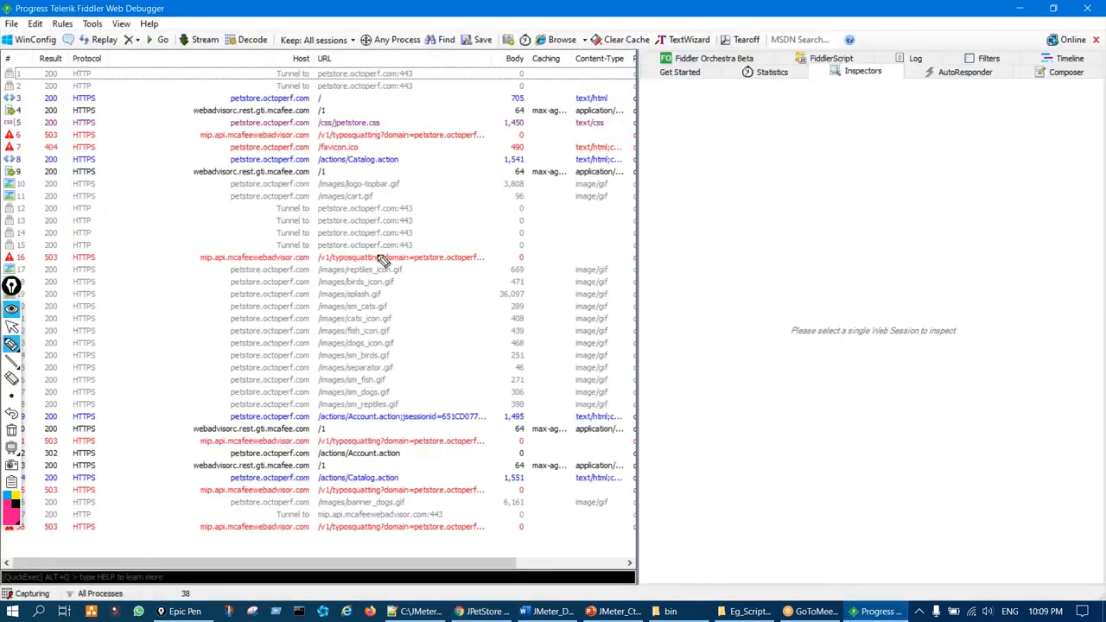
# Inspect the dogs_icon.gif request in Fiddler's session list
pyautogui.click(398, 354)
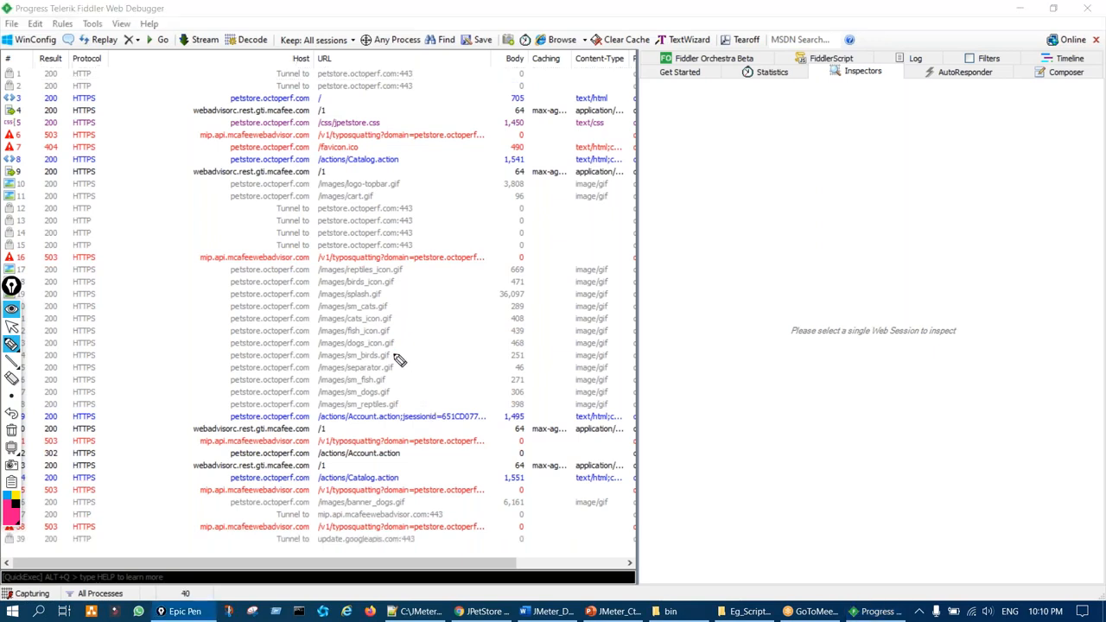
pyautogui.click(369, 341)
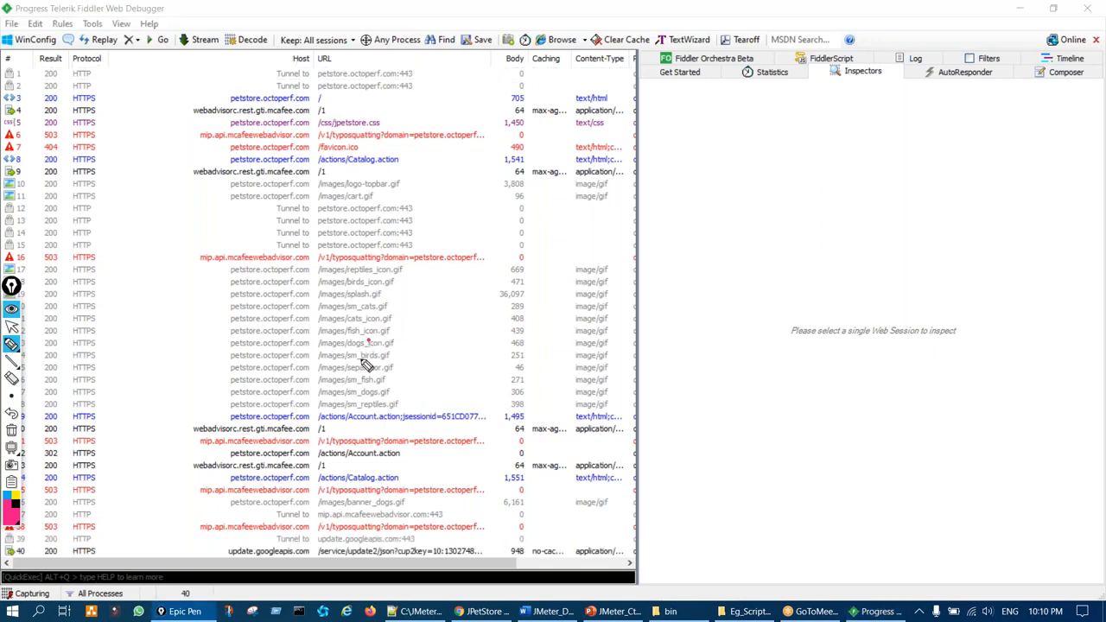
pyautogui.click(12, 327)
pyautogui.click(376, 347)
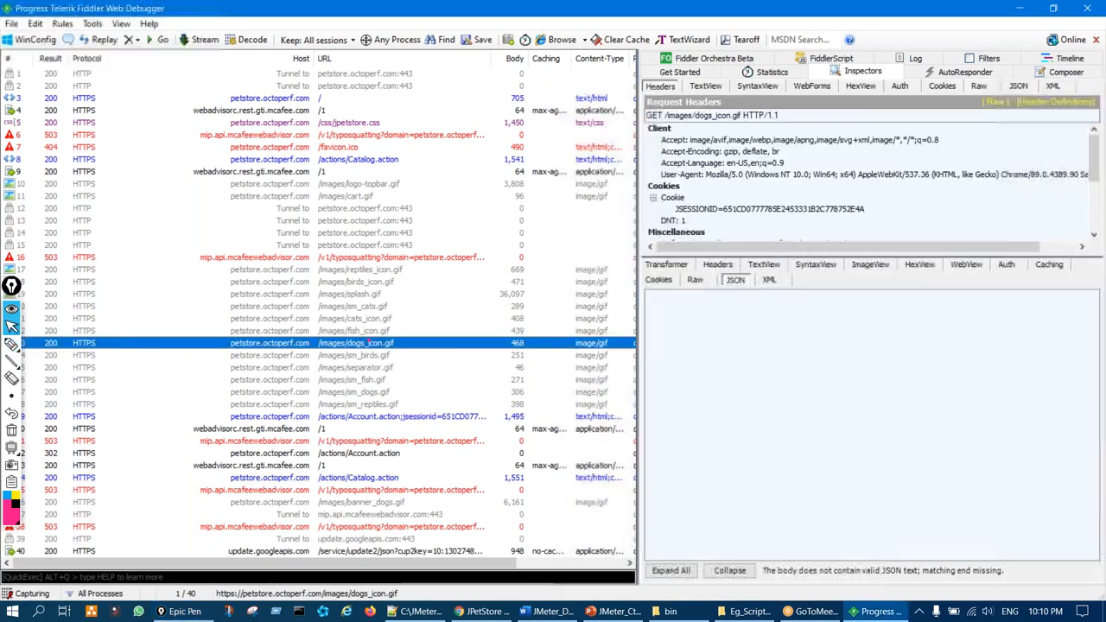
# Select all 40 captured sessions and choose Export Sessions > Selected Sessions
pyautogui.hotkey('ctrl', 'a')
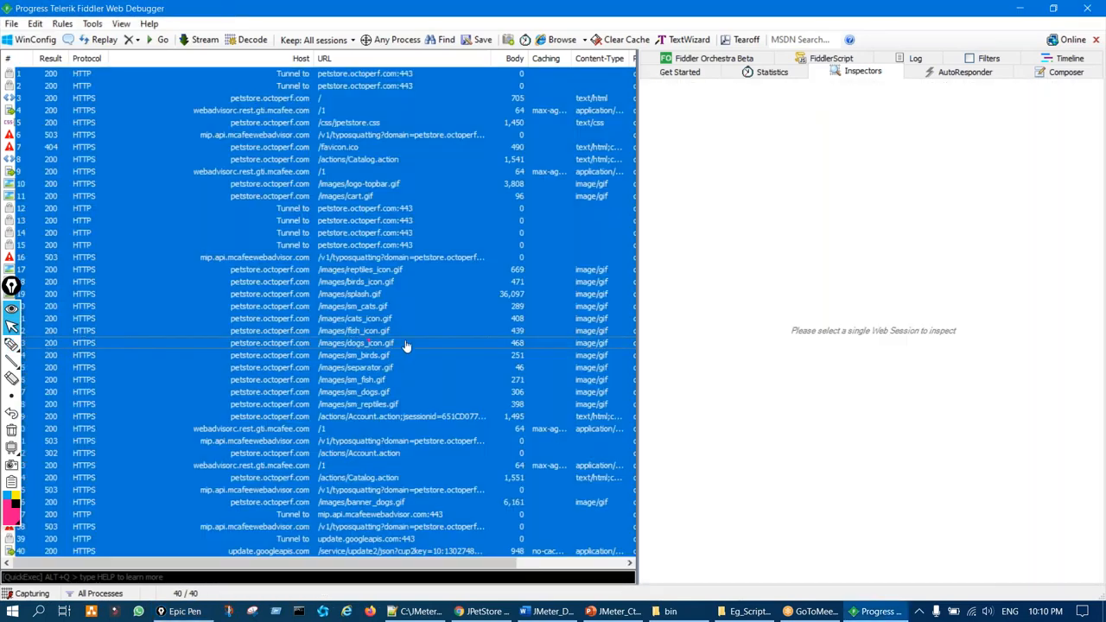
pyautogui.click(11, 24)
pyautogui.moveTo(80, 148)
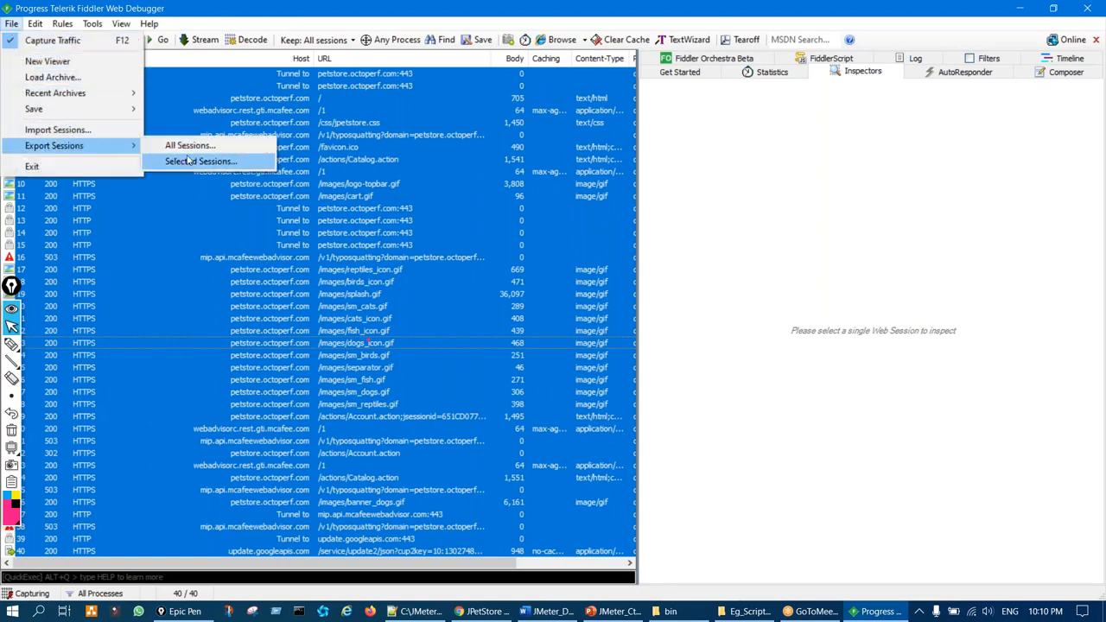
pyautogui.moveTo(129, 146)
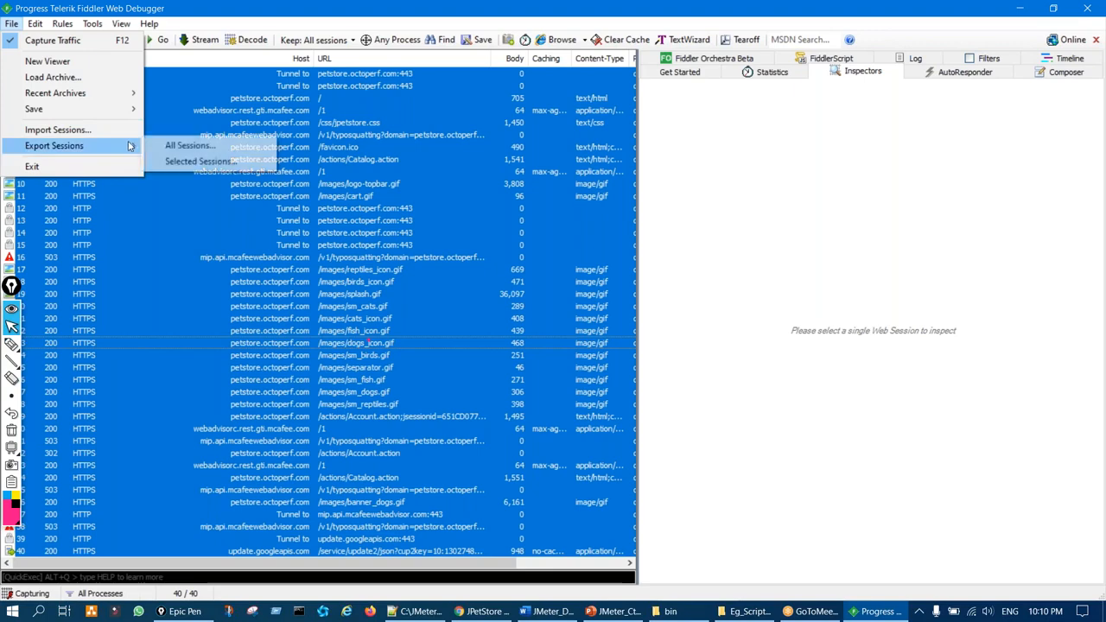
pyautogui.click(191, 163)
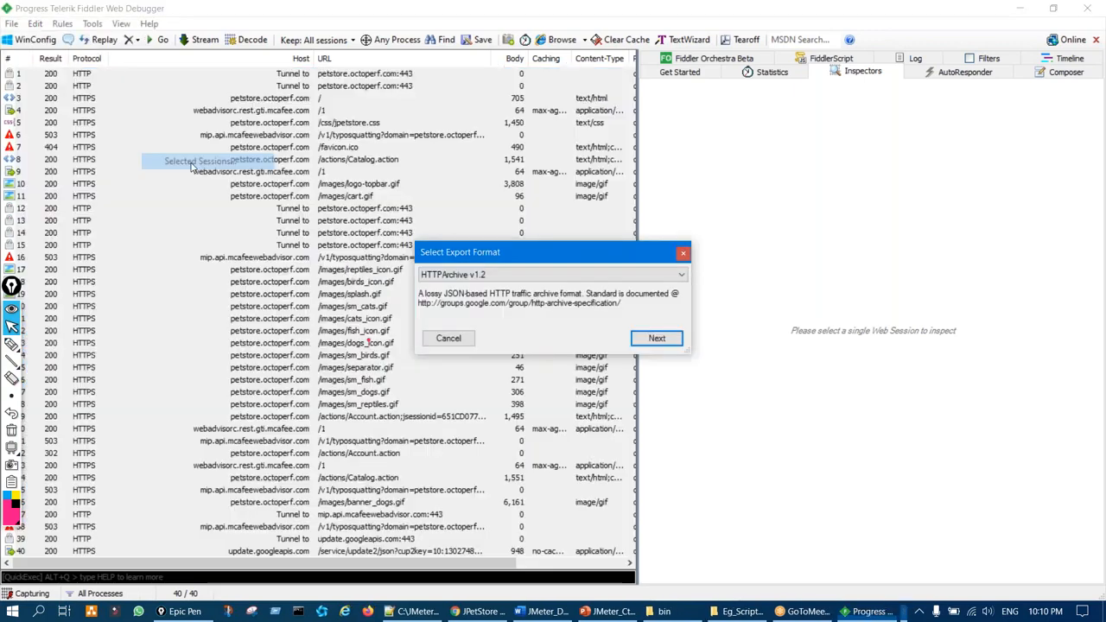
# Export in HTTPArchive v1.2 format, saving the file as 2.har on the Desktop
pyautogui.moveTo(460, 260)
pyautogui.mouseDown()
pyautogui.moveTo(427, 283)
pyautogui.moveTo(442, 262)
pyautogui.mouseUp()
pyautogui.hotkey('ctrl', 'shift', '7')
pyautogui.hotkey('ctrl', 'shift', '2')
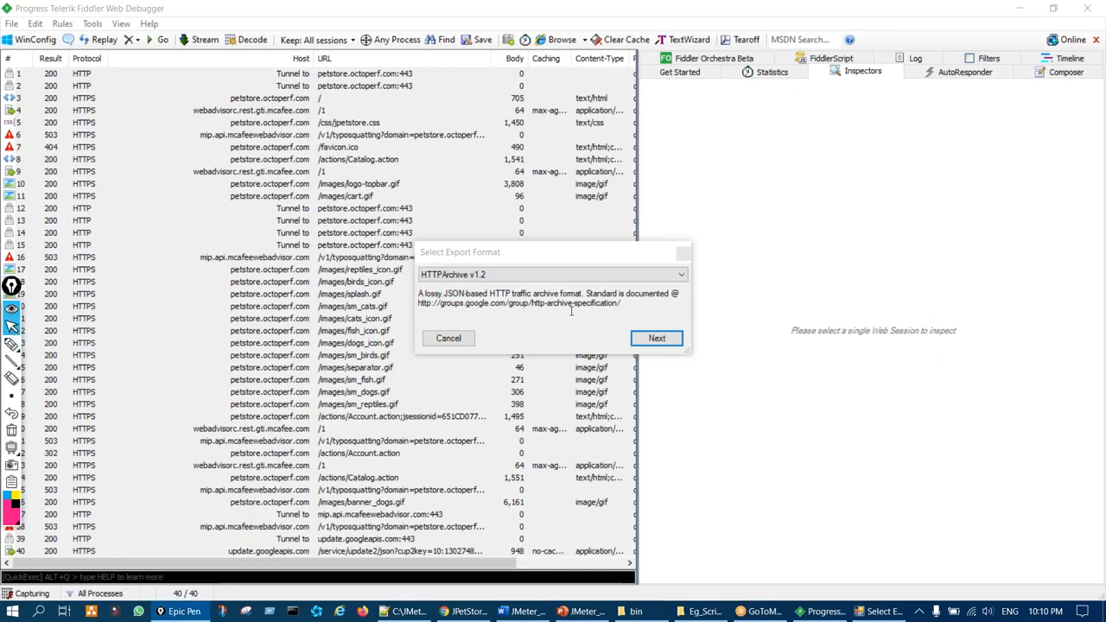
pyautogui.click(655, 341)
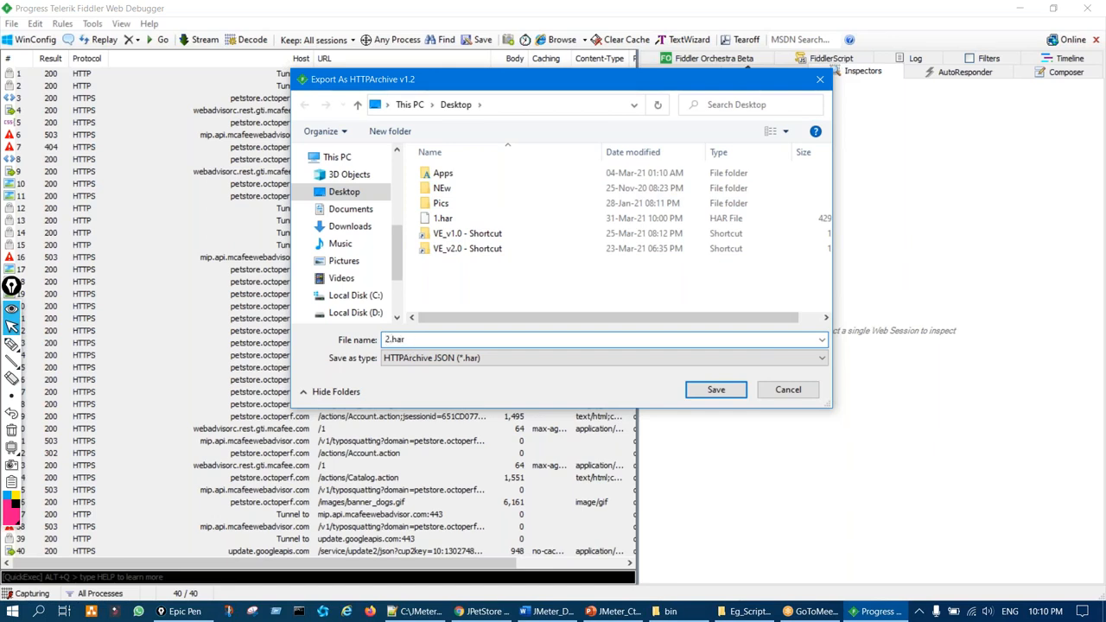
pyautogui.click(717, 390)
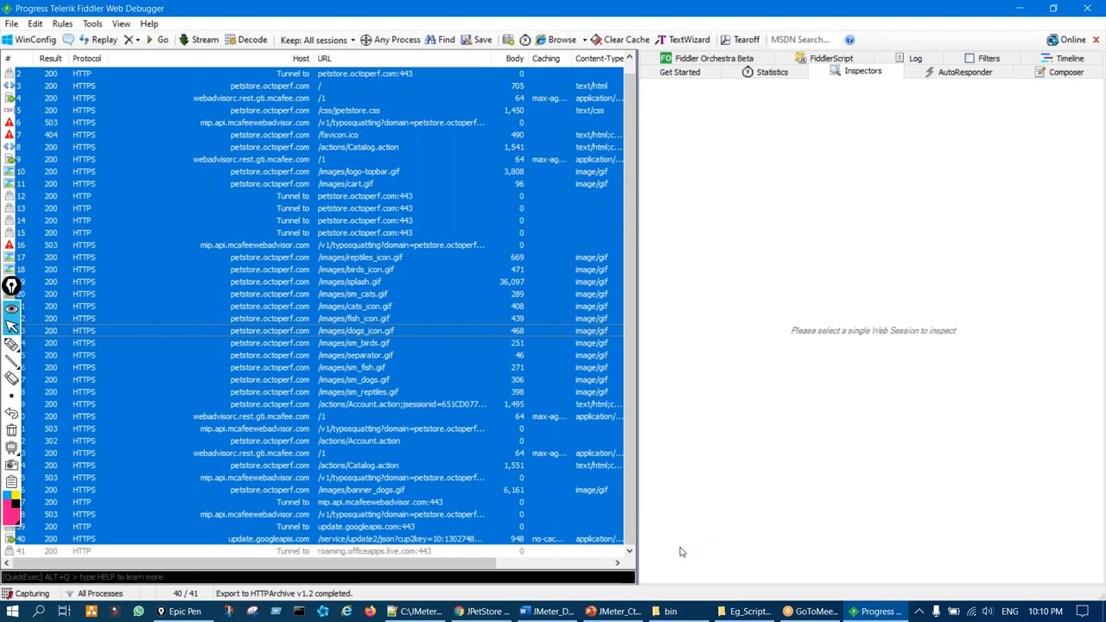
pyautogui.hotkey('ctrl', 'shift', '3')
pyautogui.moveTo(366, 248)
pyautogui.mouseDown()
pyautogui.moveTo(351, 284)
pyautogui.moveTo(366, 268)
pyautogui.moveTo(347, 269)
pyautogui.mouseUp()
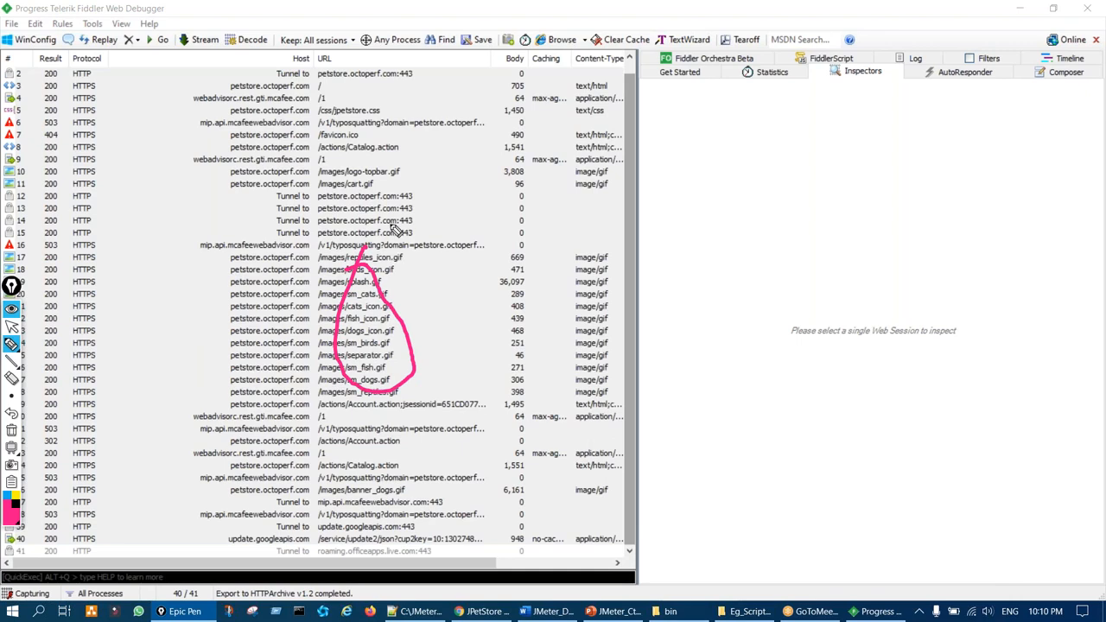
pyautogui.moveTo(396, 190)
pyautogui.mouseDown()
pyautogui.moveTo(380, 223)
pyautogui.moveTo(428, 226)
pyautogui.moveTo(395, 194)
pyautogui.mouseUp()
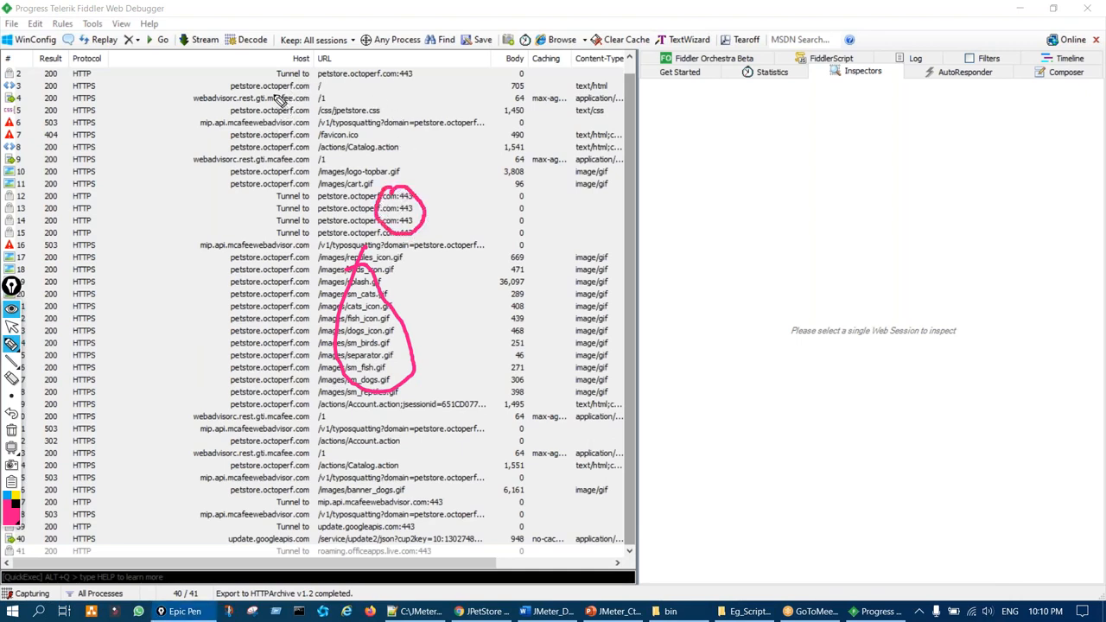
pyautogui.moveTo(260, 100)
pyautogui.mouseDown()
pyautogui.moveTo(247, 107)
pyautogui.moveTo(307, 105)
pyautogui.moveTo(270, 97)
pyautogui.mouseUp()
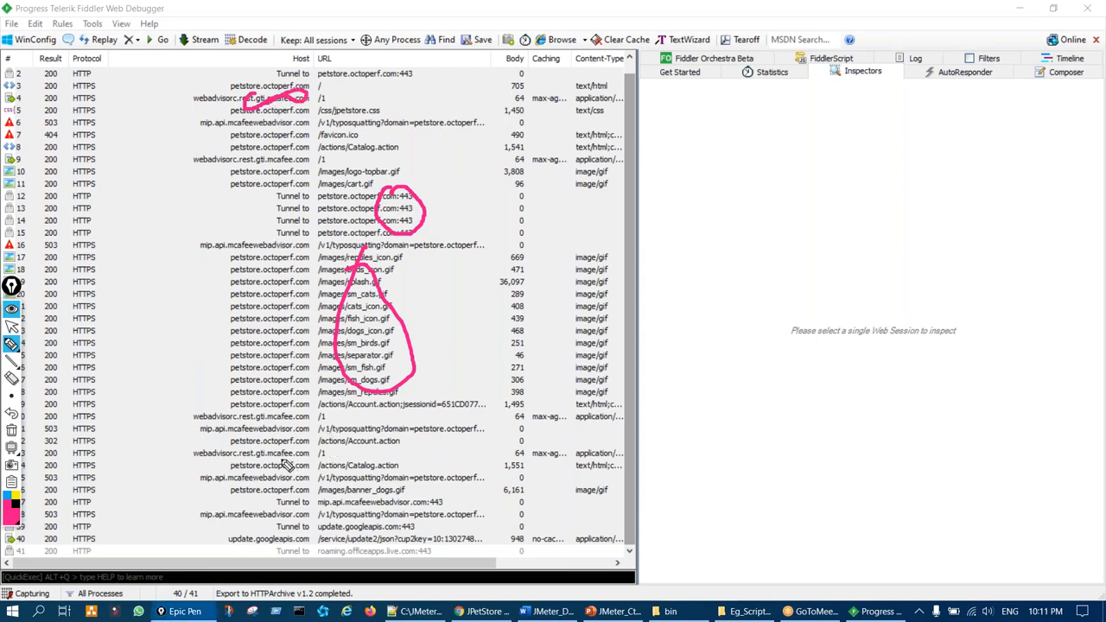
pyautogui.moveTo(432, 127); pyautogui.dragTo(463, 116)
pyautogui.moveTo(492, 276); pyautogui.dragTo(501, 272)
pyautogui.moveTo(740, 239); pyautogui.dragTo(862, 236)
pyautogui.moveTo(758, 332)
pyautogui.mouseDown()
pyautogui.moveTo(791, 410)
pyautogui.moveTo(832, 402)
pyautogui.mouseUp()
pyautogui.moveTo(806, 363); pyautogui.dragTo(957, 351)
pyautogui.moveTo(840, 451); pyautogui.dragTo(957, 417)
pyautogui.moveTo(868, 464); pyautogui.dragTo(967, 419)
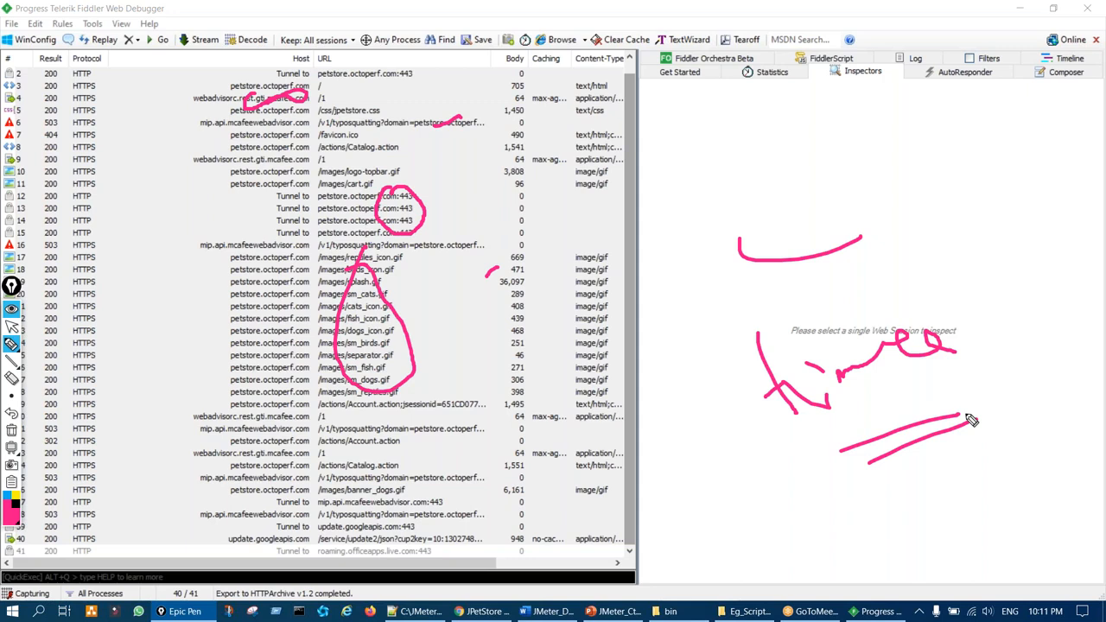
pyautogui.hotkey('ctrl', 'shift', '7')
pyautogui.hotkey('ctrl', 'shift', '2')
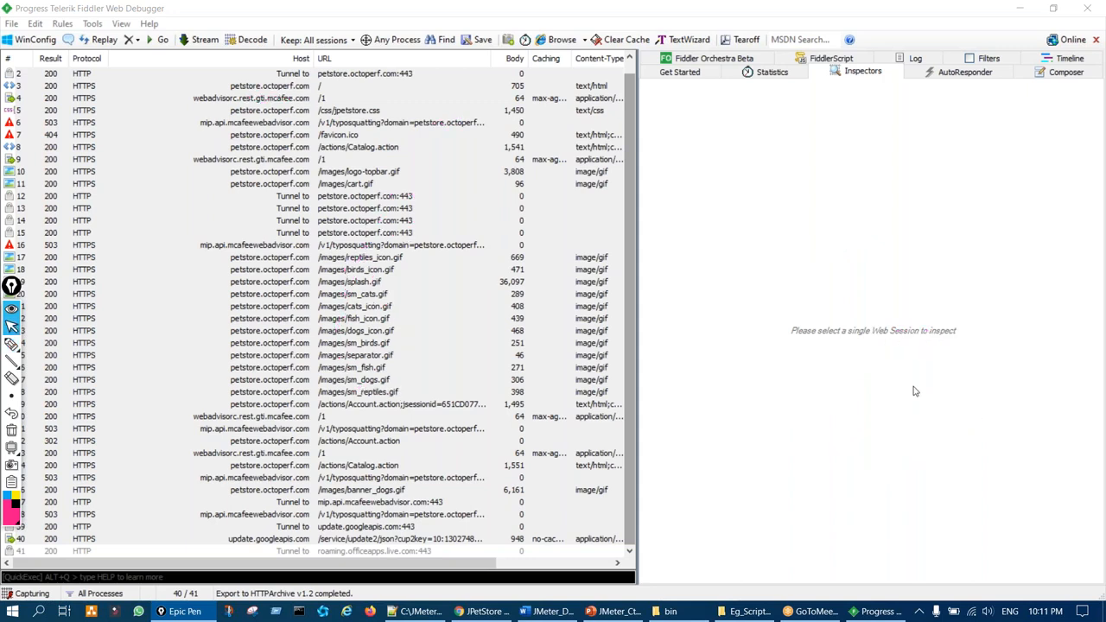
pyautogui.hotkey('ctrl', 'a')
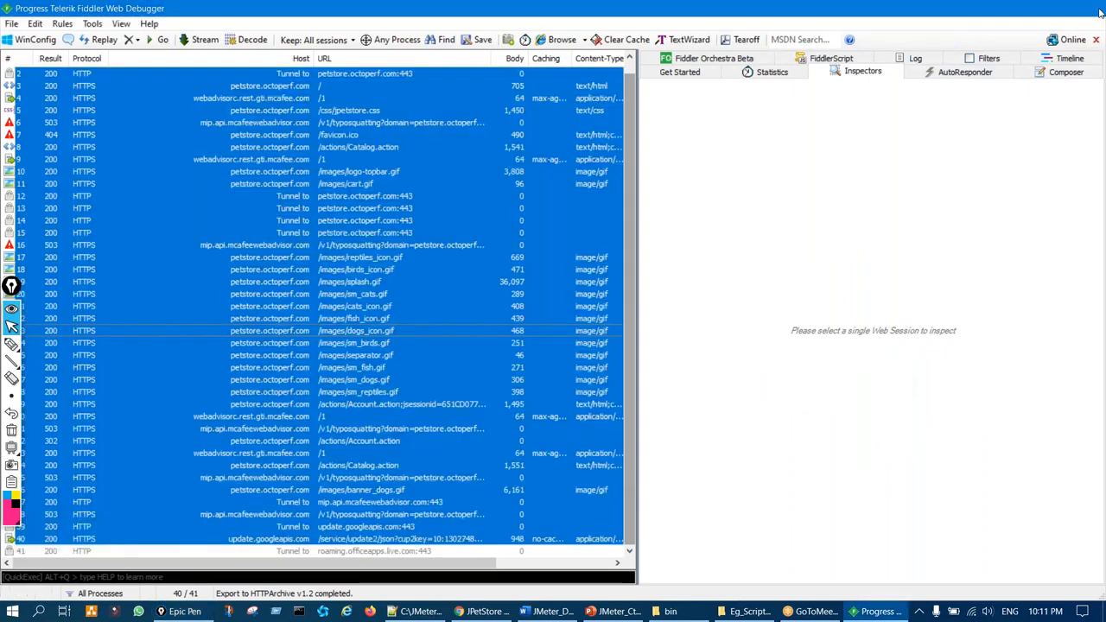
# Close Fiddler and bring PowerPoint's slide 137 on third-party recording tools to the front
pyautogui.click(1098, 11)
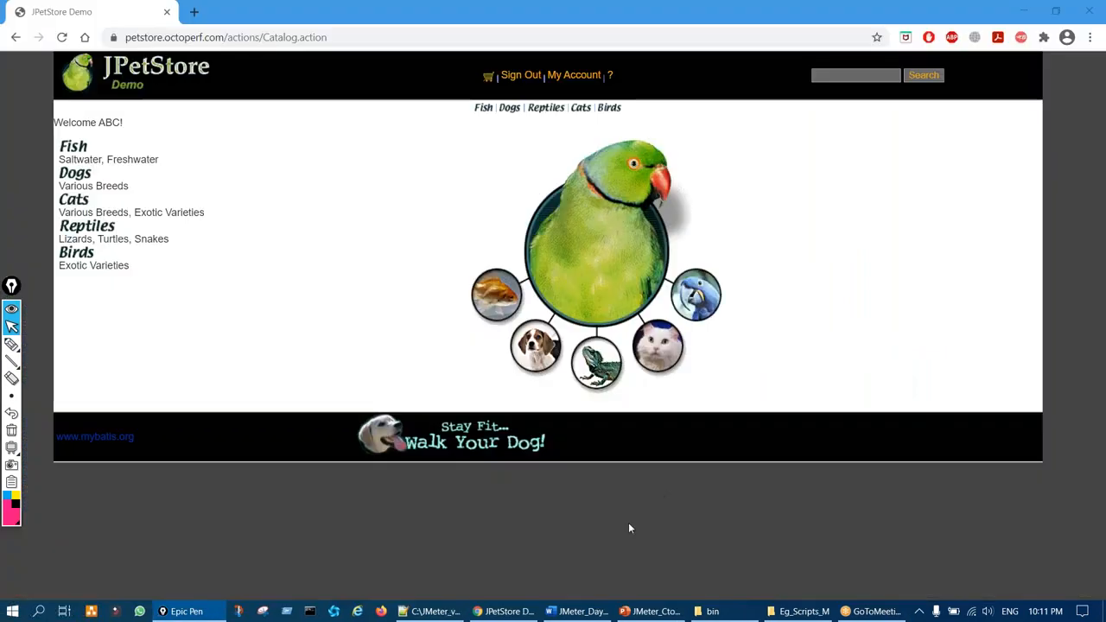
pyautogui.click(650, 613)
pyautogui.hotkey('ctrl', 'shift', '3')
pyautogui.moveTo(166, 256)
pyautogui.mouseDown()
pyautogui.moveTo(206, 226)
pyautogui.moveTo(211, 278)
pyautogui.mouseUp()
pyautogui.hotkey('ctrl', 'shift', '7')
pyautogui.hotkey('ctrl', 'shift', '2')
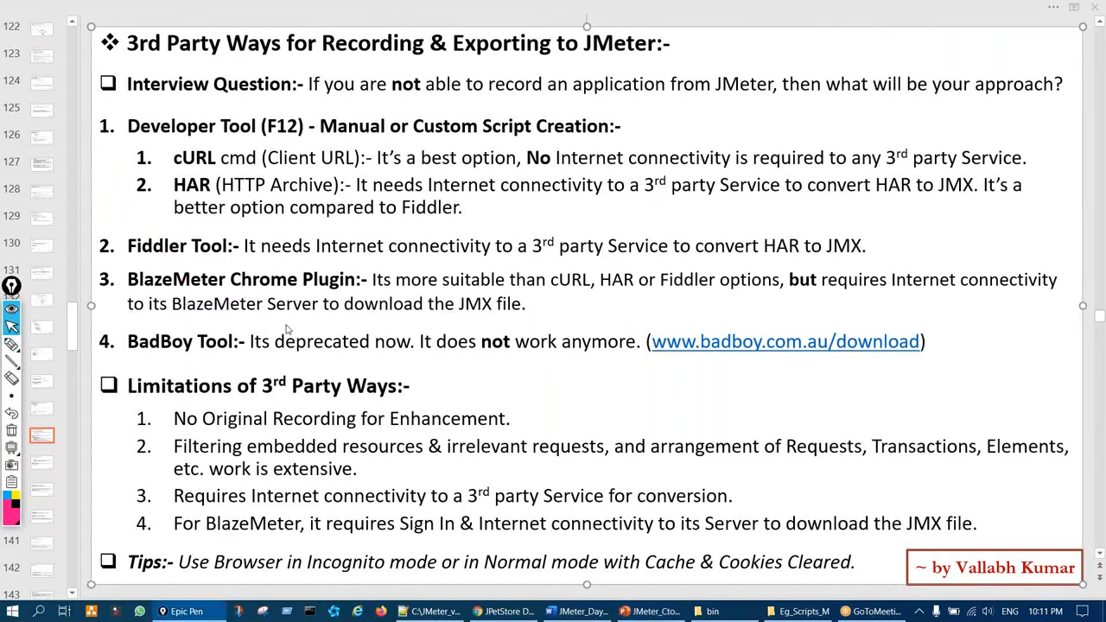
pyautogui.click(287, 329)
# Circle the words BlazeMeter and Chrome in the BlazeMeter Chrome Plugin point
pyautogui.hotkey('ctrl', 'shift', '3')
pyautogui.moveTo(211, 264)
pyautogui.mouseDown()
pyautogui.moveTo(194, 290)
pyautogui.moveTo(259, 279)
pyautogui.moveTo(212, 263)
pyautogui.mouseUp()
pyautogui.hotkey('ctrl', 'shift', '7')
pyautogui.hotkey('ctrl', 'shift', '1')
pyautogui.hotkey('ctrl', 'shift', '3')
pyautogui.moveTo(183, 259)
pyautogui.mouseDown()
pyautogui.moveTo(189, 316)
pyautogui.moveTo(258, 285)
pyautogui.moveTo(184, 253)
pyautogui.mouseUp()
pyautogui.hotkey('ctrl', 'shift', '7')
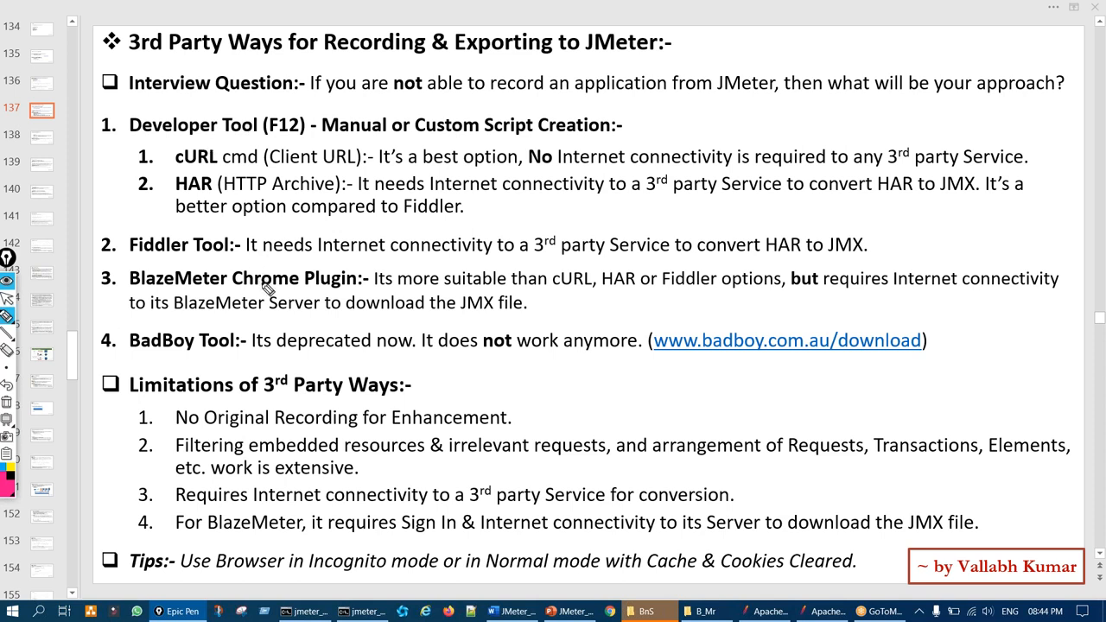
pyautogui.moveTo(245, 271)
pyautogui.mouseDown()
pyautogui.moveTo(261, 304)
pyautogui.moveTo(274, 270)
pyautogui.moveTo(246, 273)
pyautogui.mouseUp()
pyautogui.hotkey('ctrl', 'shift', '7')
pyautogui.hotkey('ctrl', 'shift', '2')
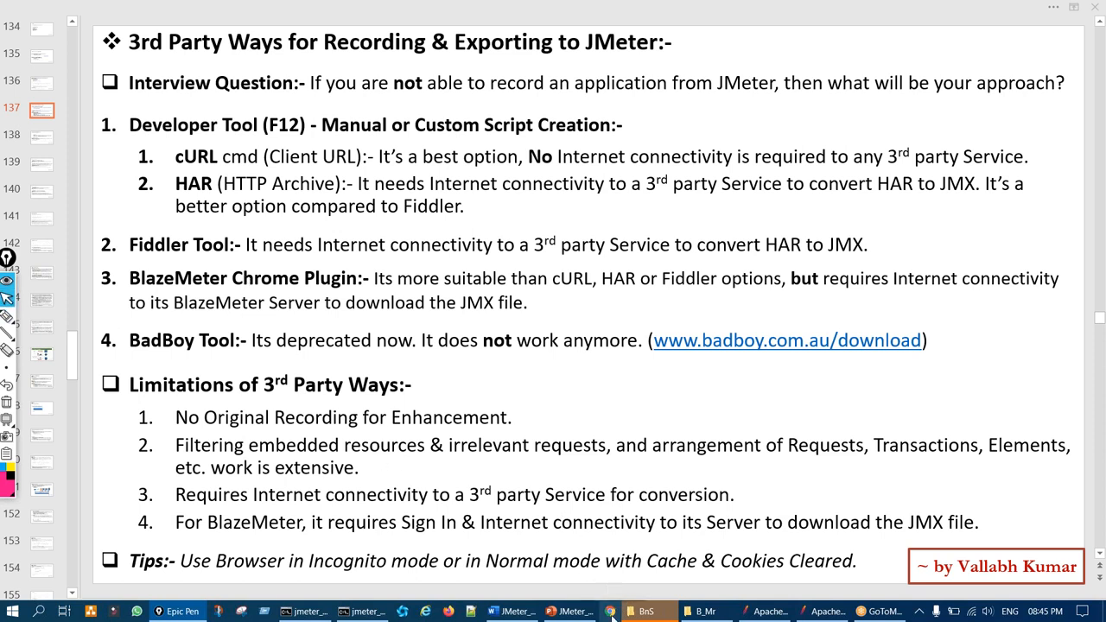
# Search Google for 'web store chrome' and open the Chrome Web Store
pyautogui.click(610, 611)
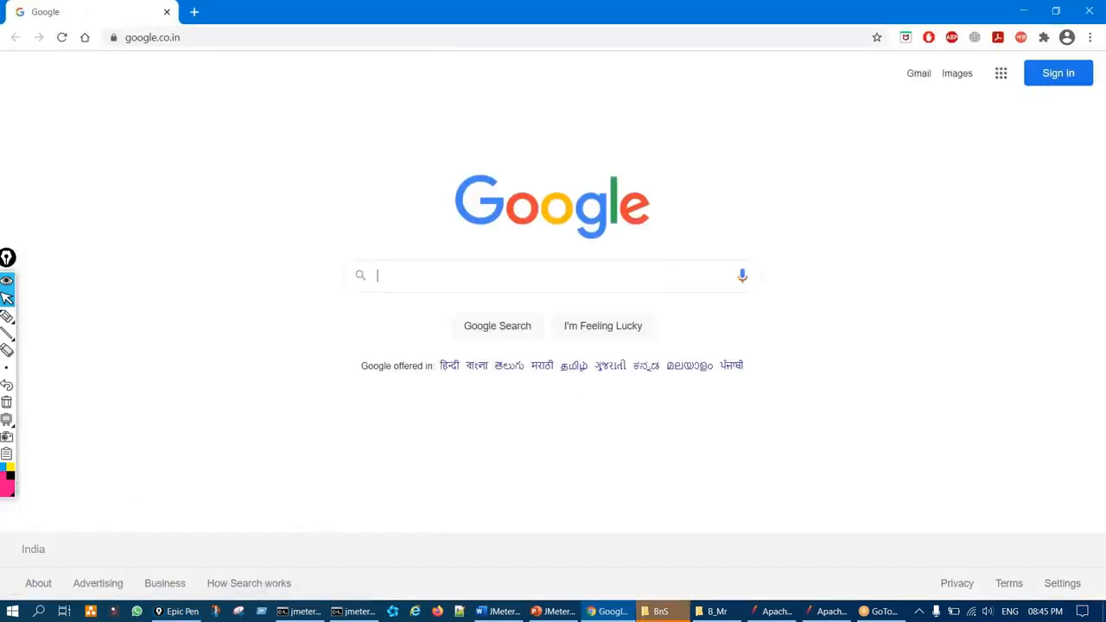
pyautogui.click(414, 273)
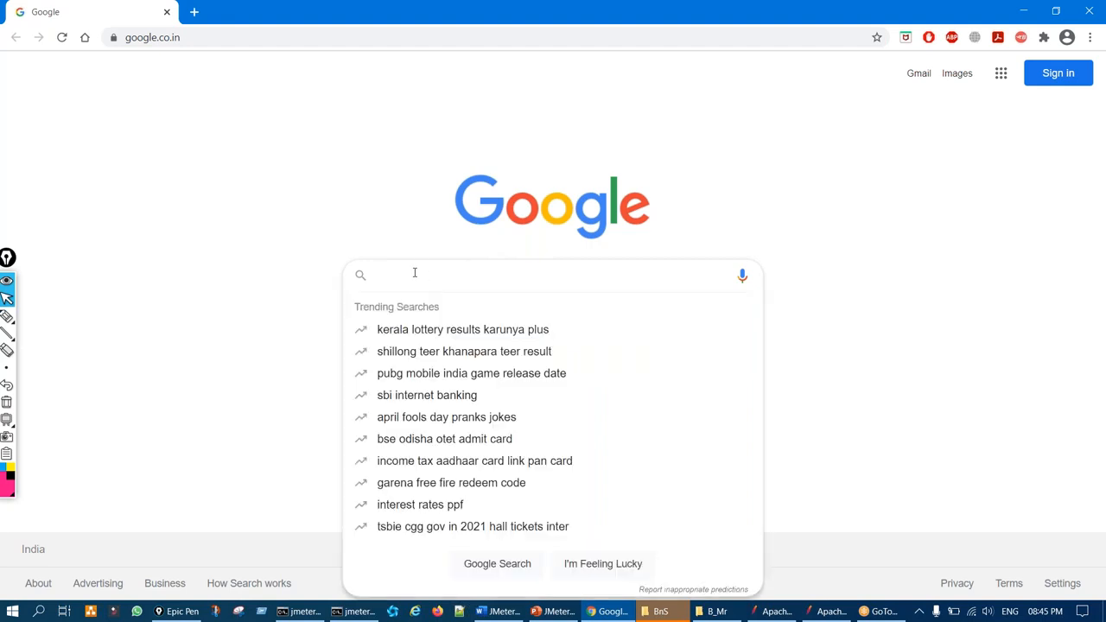
pyautogui.write('web store')
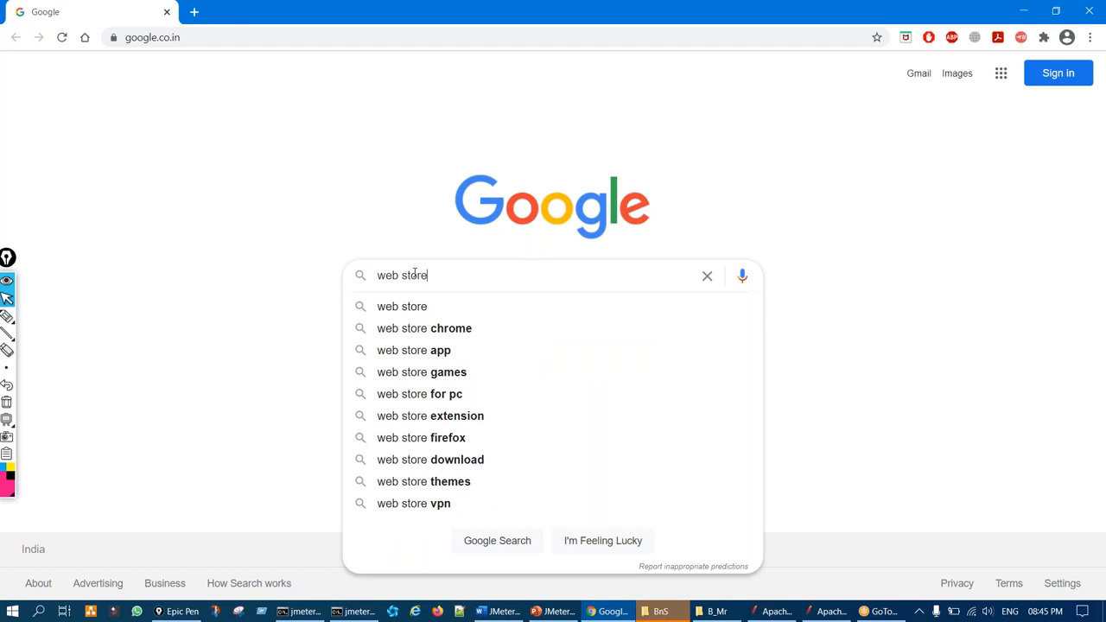
pyautogui.press('Down')
pyautogui.press('Down')
pyautogui.press('Return')
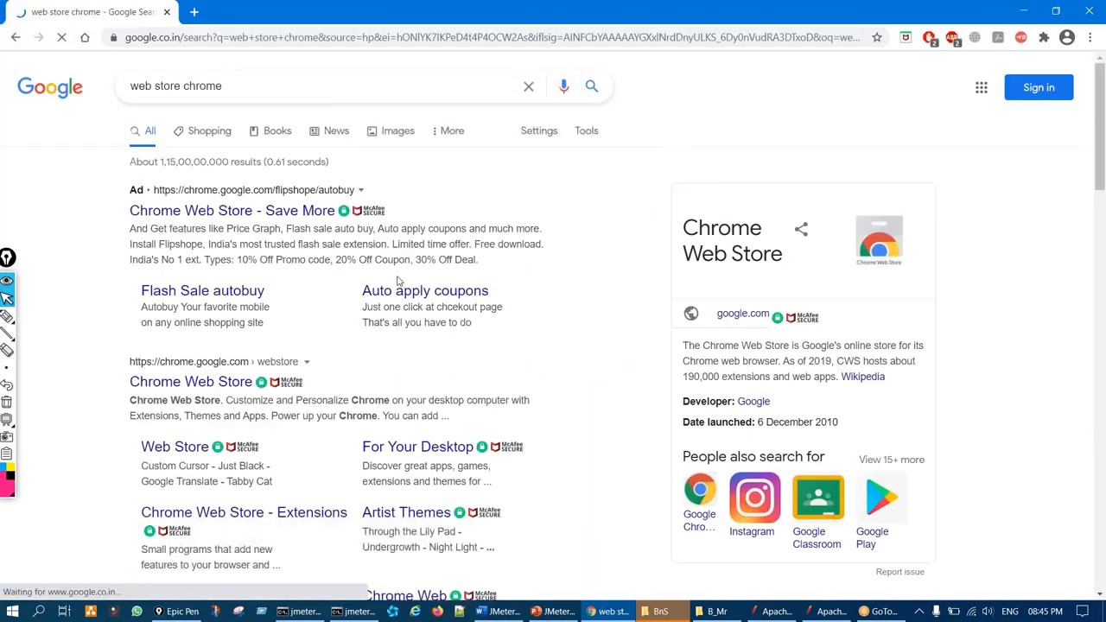
pyautogui.hotkey('ctrl', 'shift', '3')
pyautogui.moveTo(140, 350)
pyautogui.mouseDown()
pyautogui.moveTo(110, 380)
pyautogui.moveTo(167, 346)
pyautogui.mouseUp()
pyautogui.hotkey('ctrl', 'shift', '6')
pyautogui.hotkey('ctrl', 'shift', '2')
pyautogui.click(199, 391)
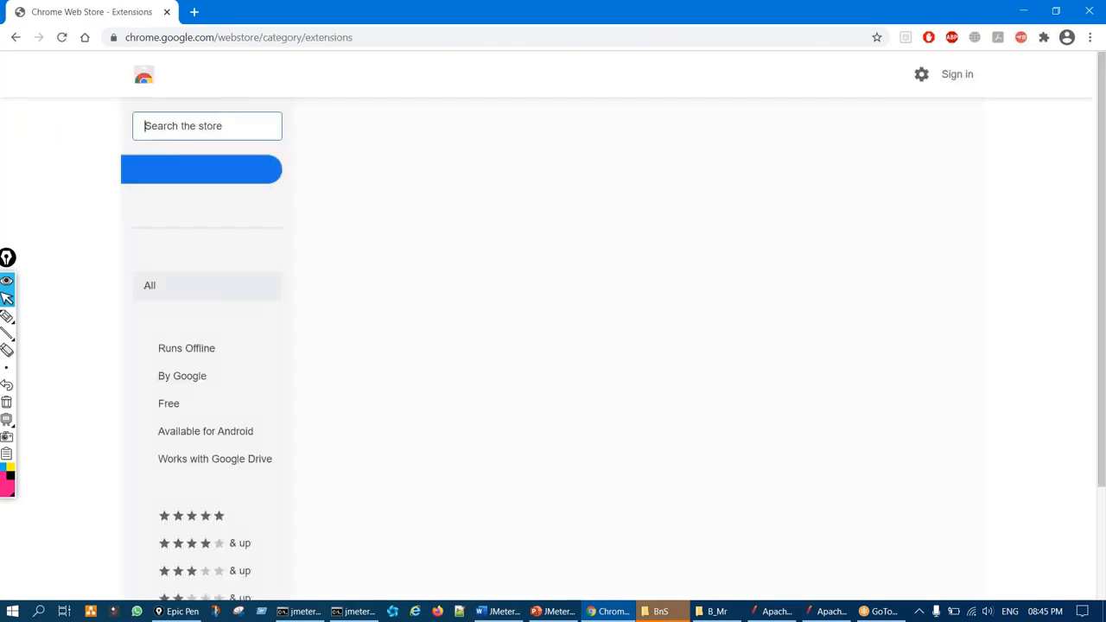
# Search the Chrome Web Store for 'blazemeter'
pyautogui.hotkey('ctrl', 'shift', '3')
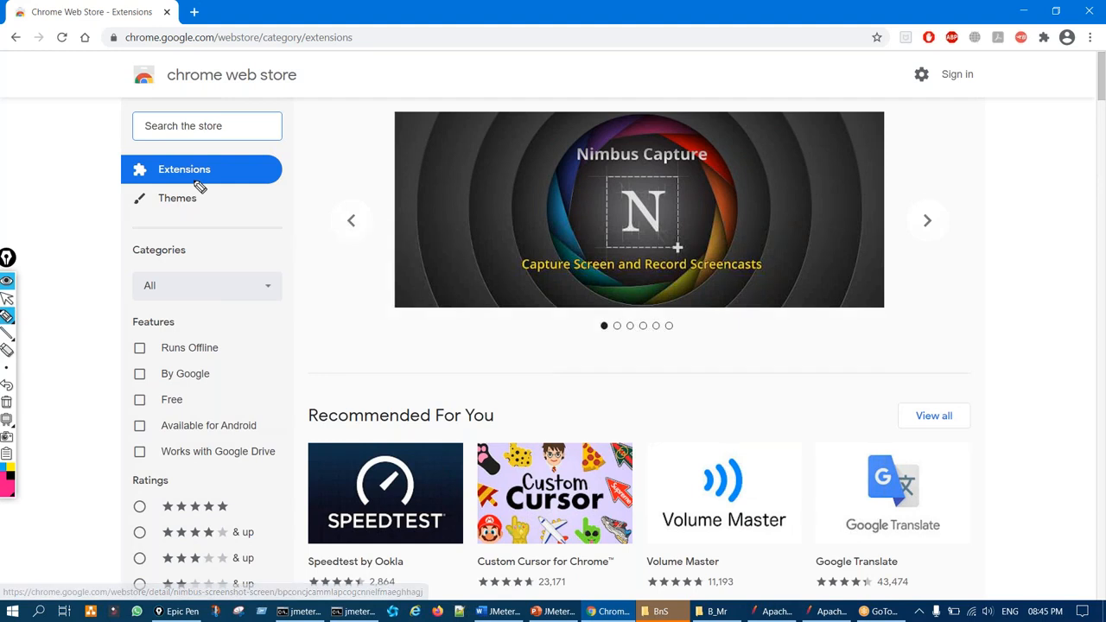
pyautogui.moveTo(147, 99)
pyautogui.mouseDown()
pyautogui.moveTo(226, 116)
pyautogui.moveTo(120, 120)
pyautogui.mouseUp()
pyautogui.hotkey('ctrl', 'shift', '7')
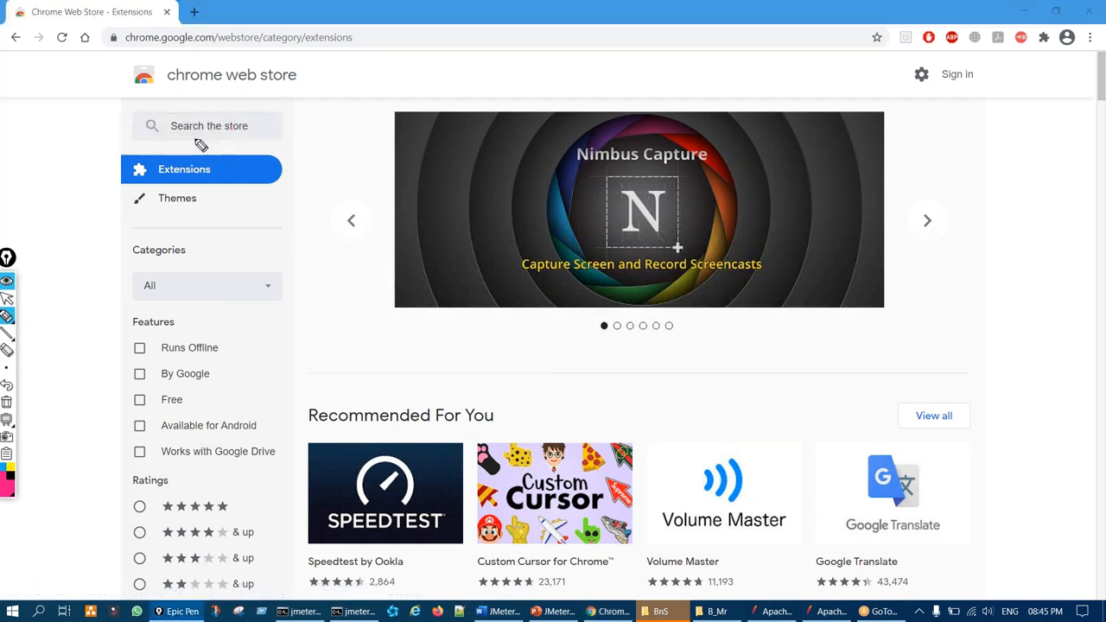
pyautogui.hotkey('ctrl', 'shift', '2')
pyautogui.click(195, 126)
pyautogui.write('bl')
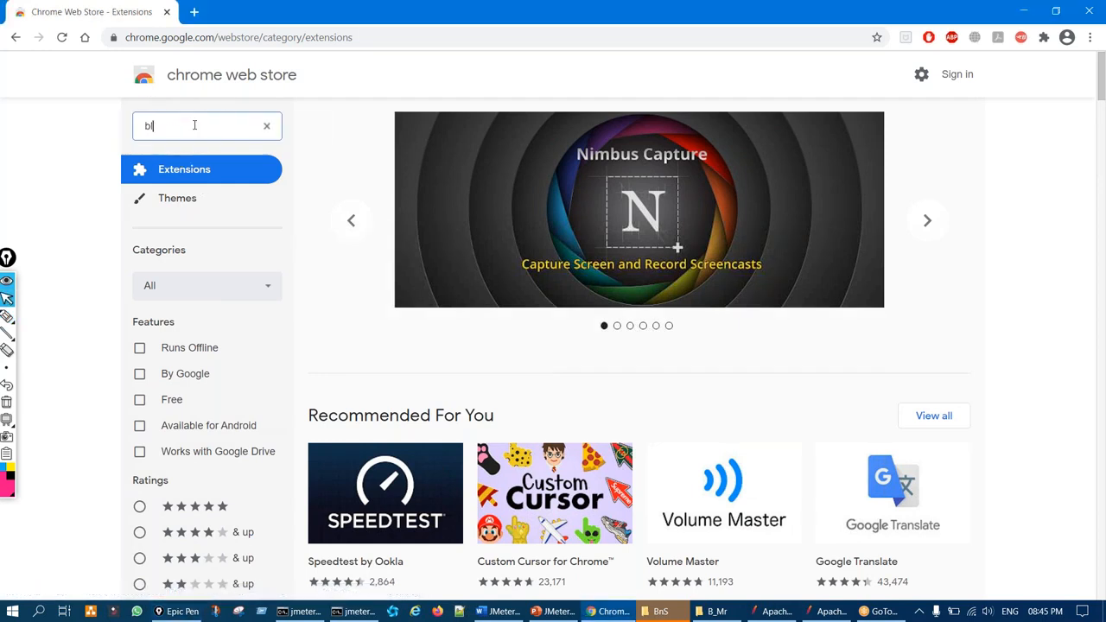
pyautogui.write('aemeter')
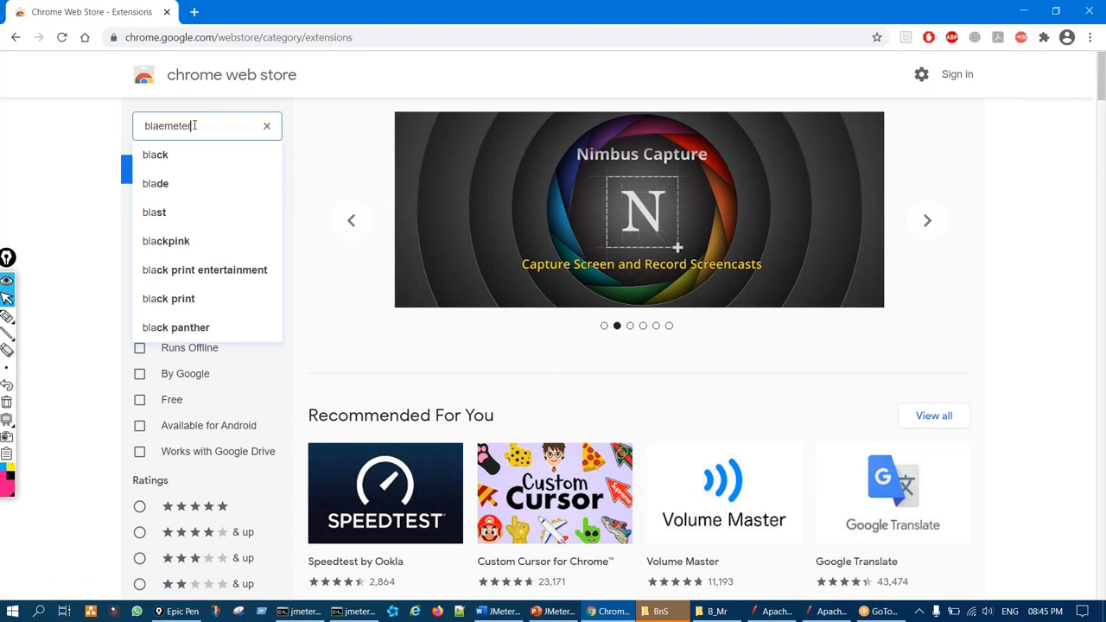
pyautogui.press('BackSpace')
pyautogui.press('BackSpace')
pyautogui.press('BackSpace')
pyautogui.press('BackSpace')
pyautogui.press('BackSpace')
pyautogui.press('BackSpace')
pyautogui.write('zemeter')
pyautogui.press('Return')
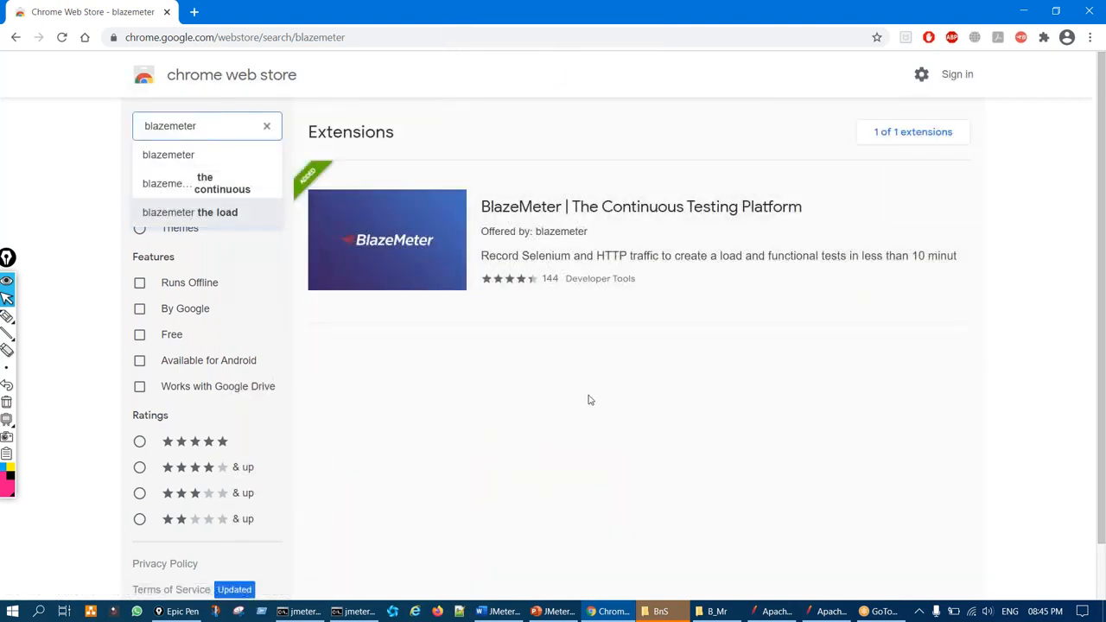
# Highlight the BlazeMeter result, its under-10-minutes claim and the installed extension icon, then open a new tab
pyautogui.hotkey('ctrl', 'shift', '3')
pyautogui.moveTo(540, 180)
pyautogui.mouseDown()
pyautogui.moveTo(481, 183)
pyautogui.moveTo(687, 303)
pyautogui.moveTo(464, 178)
pyautogui.mouseUp()
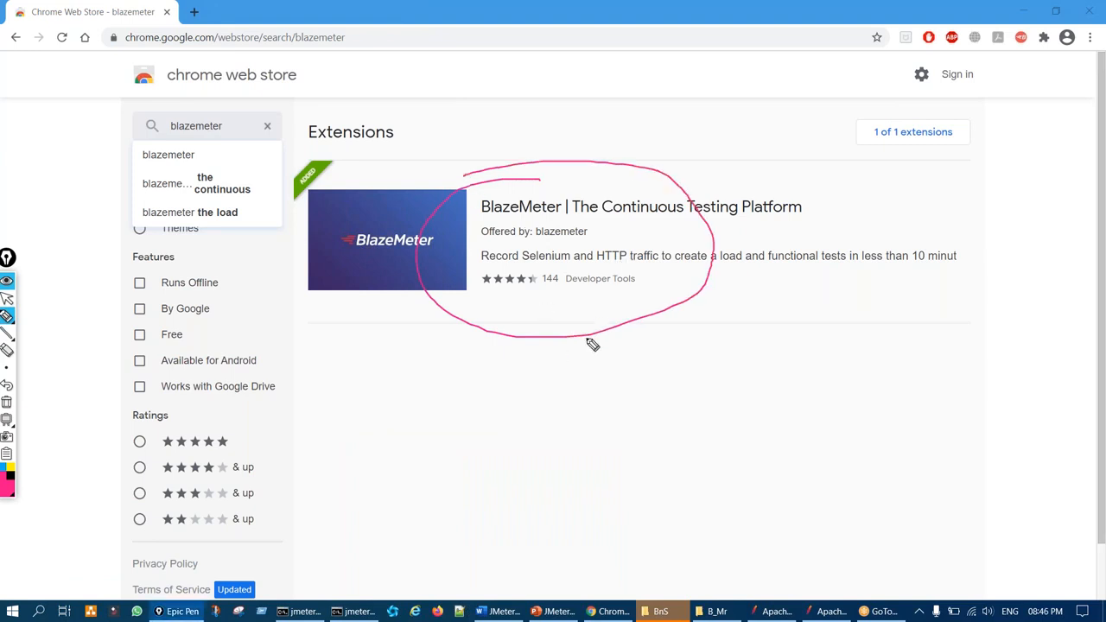
pyautogui.hotkey('ctrl', 'shift', '6')
pyautogui.hotkey('ctrl', 'shift', '2')
pyautogui.hotkey('ctrl', 'shift', '3')
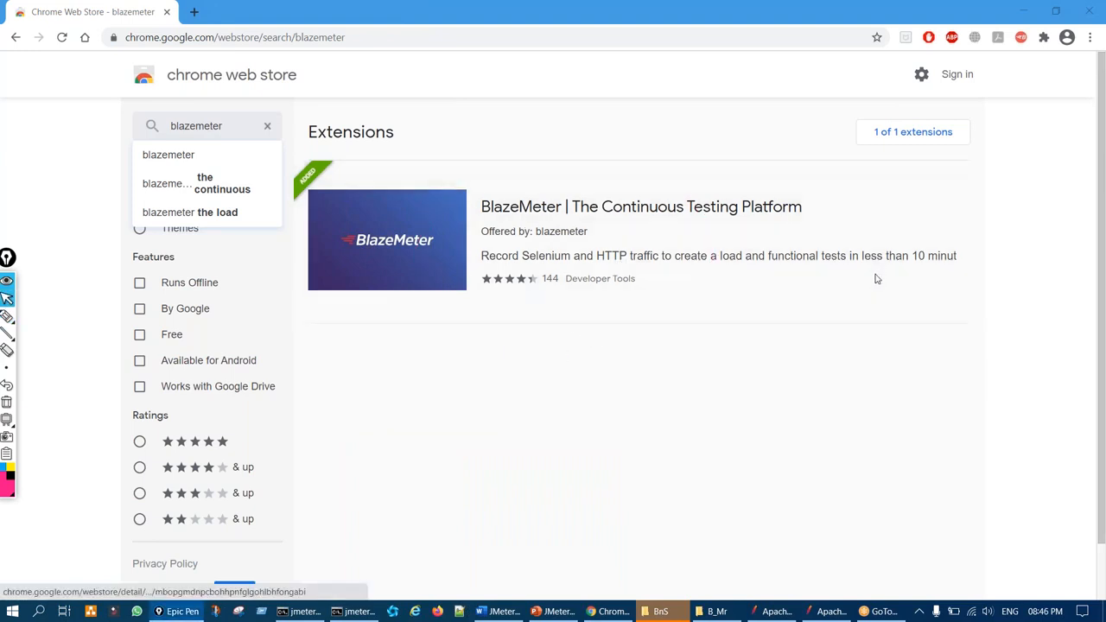
pyautogui.moveTo(988, 246)
pyautogui.mouseDown()
pyautogui.moveTo(904, 302)
pyautogui.moveTo(1020, 223)
pyautogui.moveTo(942, 224)
pyautogui.mouseUp()
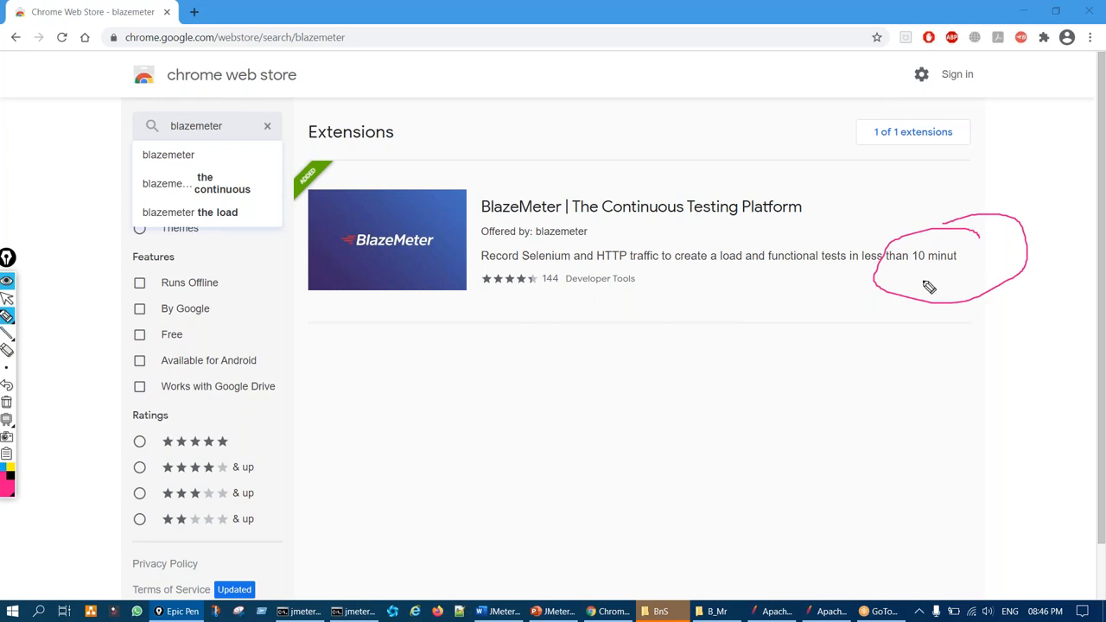
pyautogui.hotkey('ctrl', 'shift', '6')
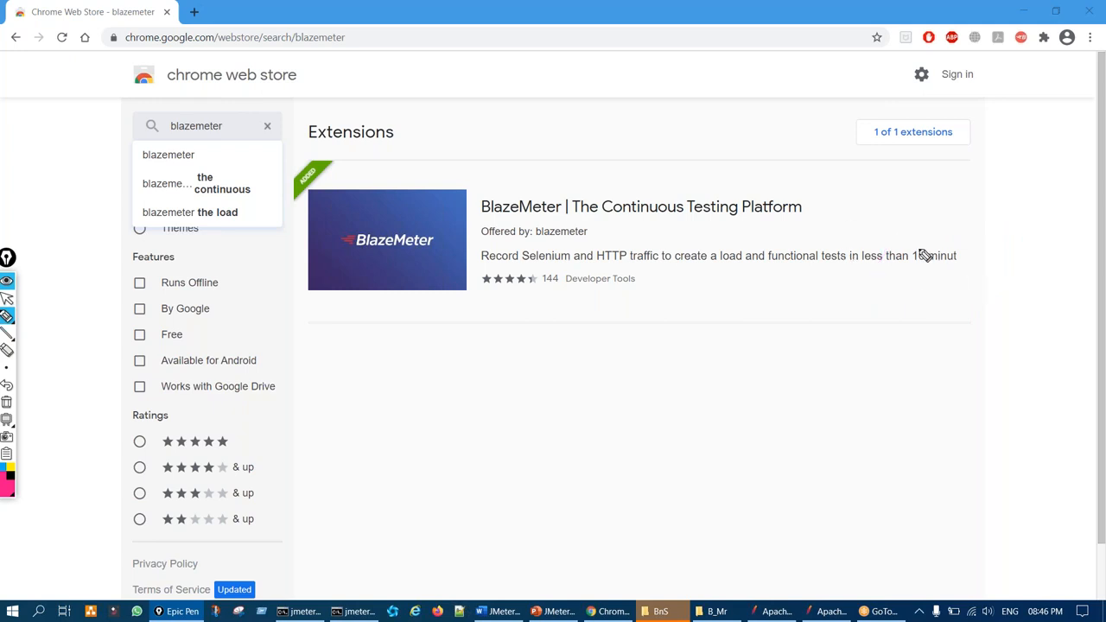
pyautogui.moveTo(1022, 32)
pyautogui.mouseDown()
pyautogui.moveTo(1020, 71)
pyautogui.moveTo(1047, 43)
pyautogui.moveTo(1027, 19)
pyautogui.mouseUp()
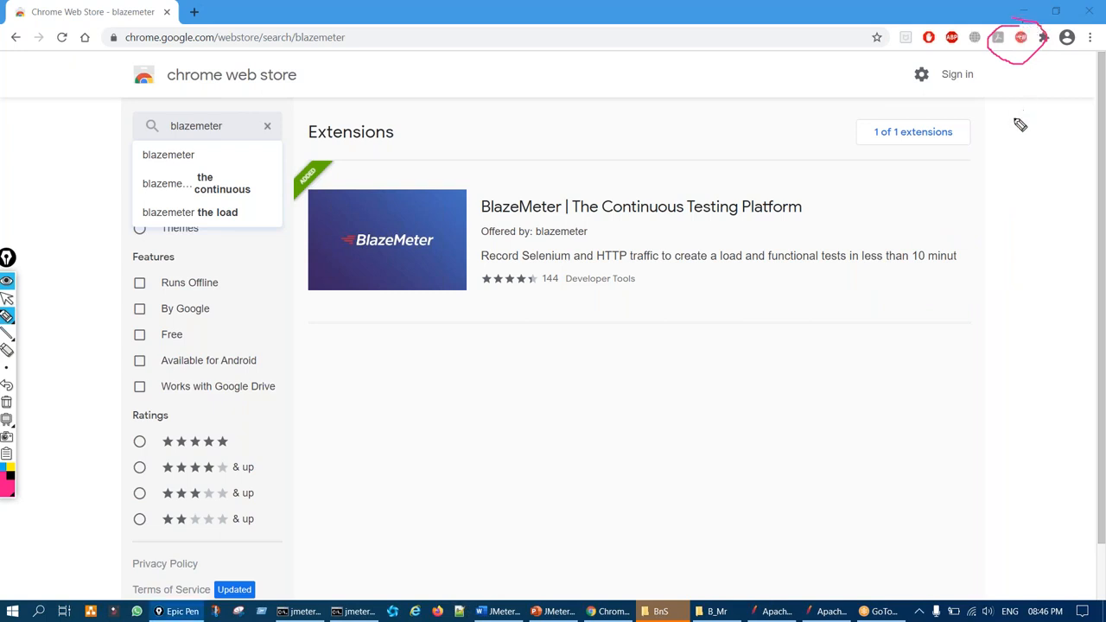
pyautogui.moveTo(998, 138)
pyautogui.mouseDown()
pyautogui.moveTo(1017, 58)
pyautogui.moveTo(1039, 65)
pyautogui.mouseUp()
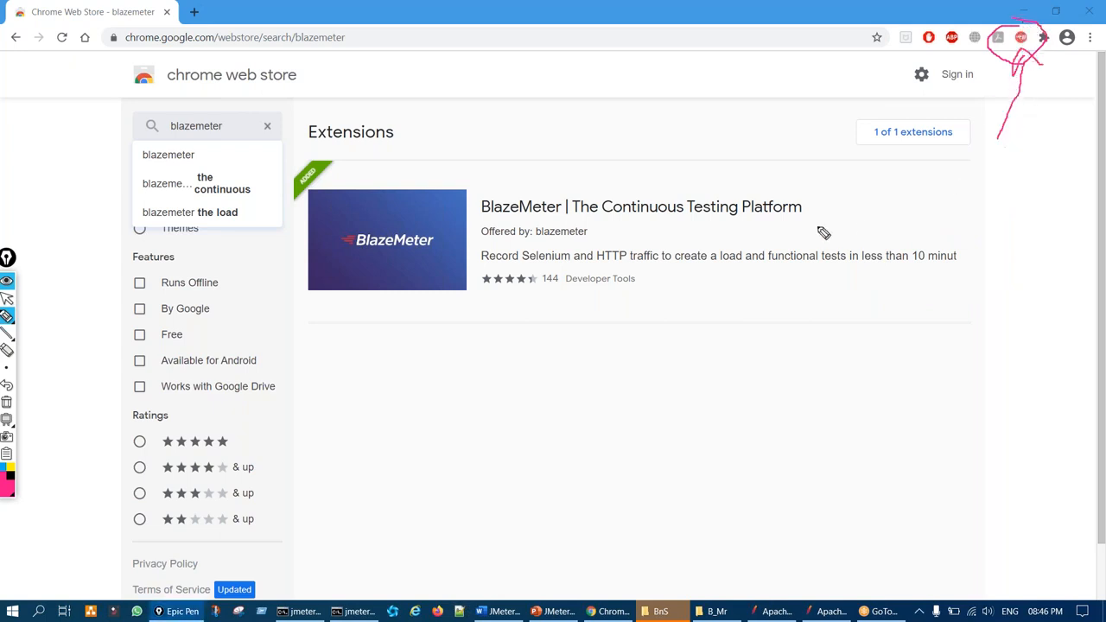
pyautogui.hotkey('ctrl', 'shift', '7')
pyautogui.hotkey('ctrl', 'shift', '2')
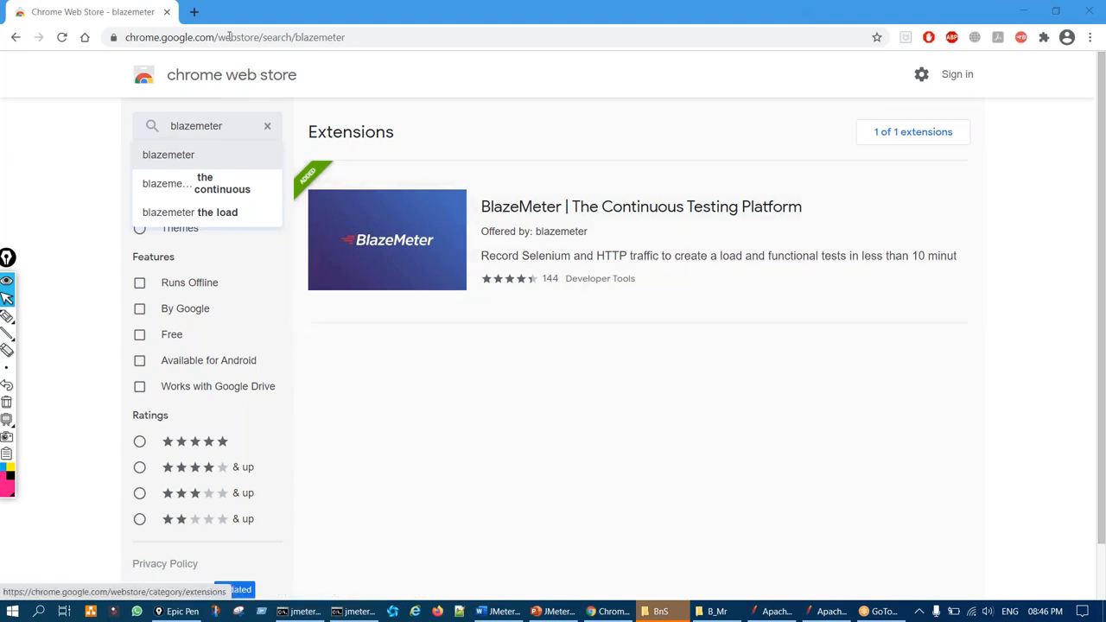
pyautogui.click(195, 12)
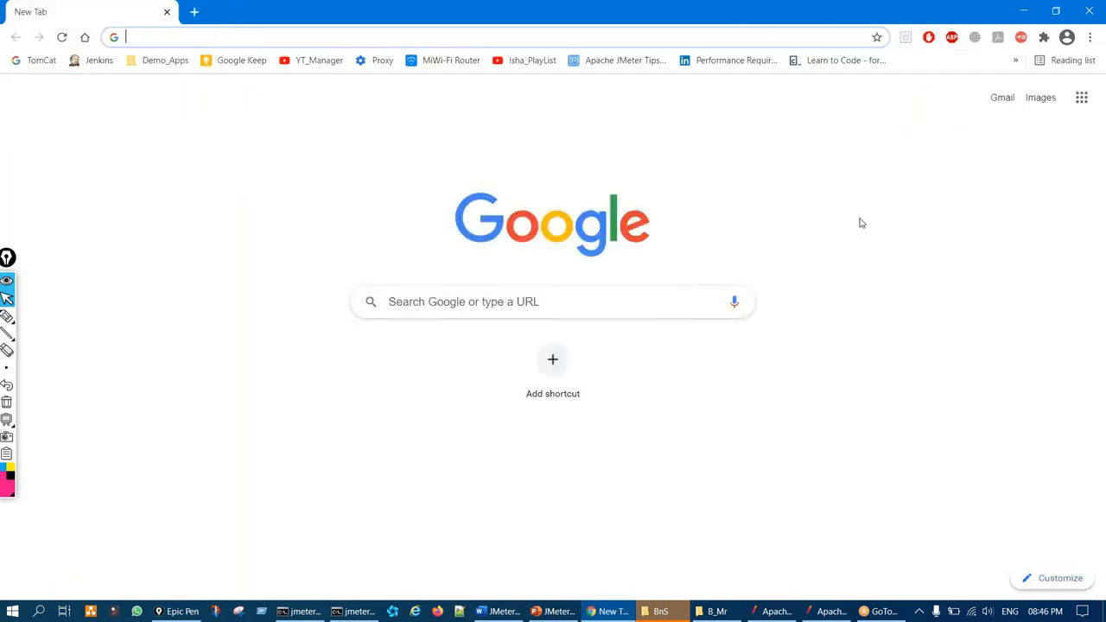
# Open the BlazeMeter extension popup and point out its account sign-in options
pyautogui.click(1020, 37)
pyautogui.hotkey('ctrl', 'shift', '3')
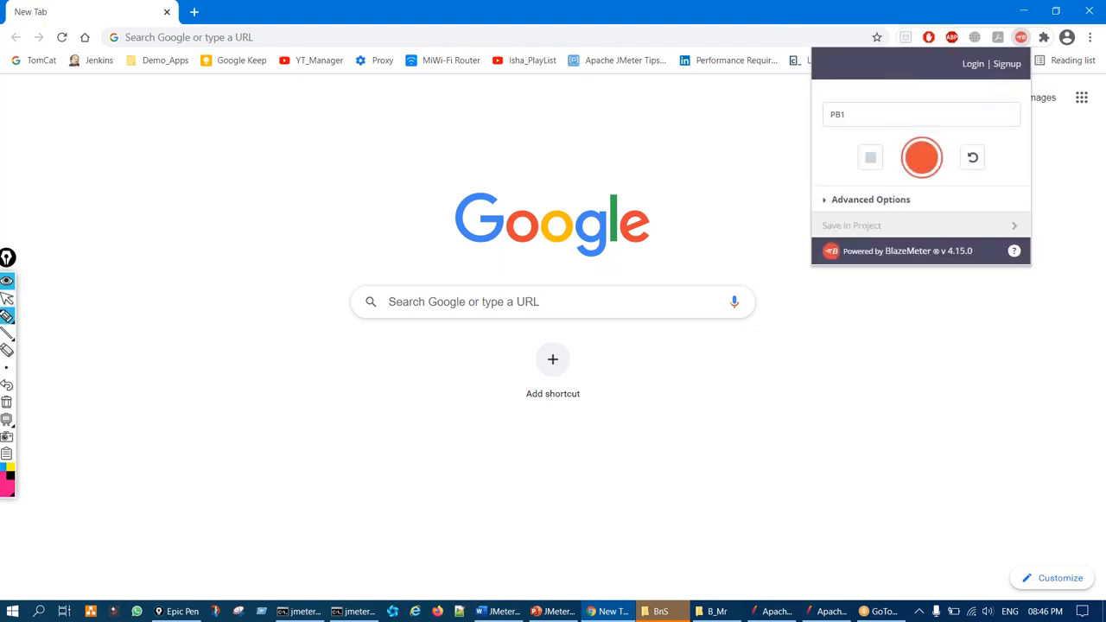
pyautogui.moveTo(958, 72)
pyautogui.mouseDown()
pyautogui.moveTo(1015, 68)
pyautogui.moveTo(965, 63)
pyautogui.moveTo(954, 75)
pyautogui.moveTo(986, 69)
pyautogui.moveTo(974, 59)
pyautogui.mouseUp()
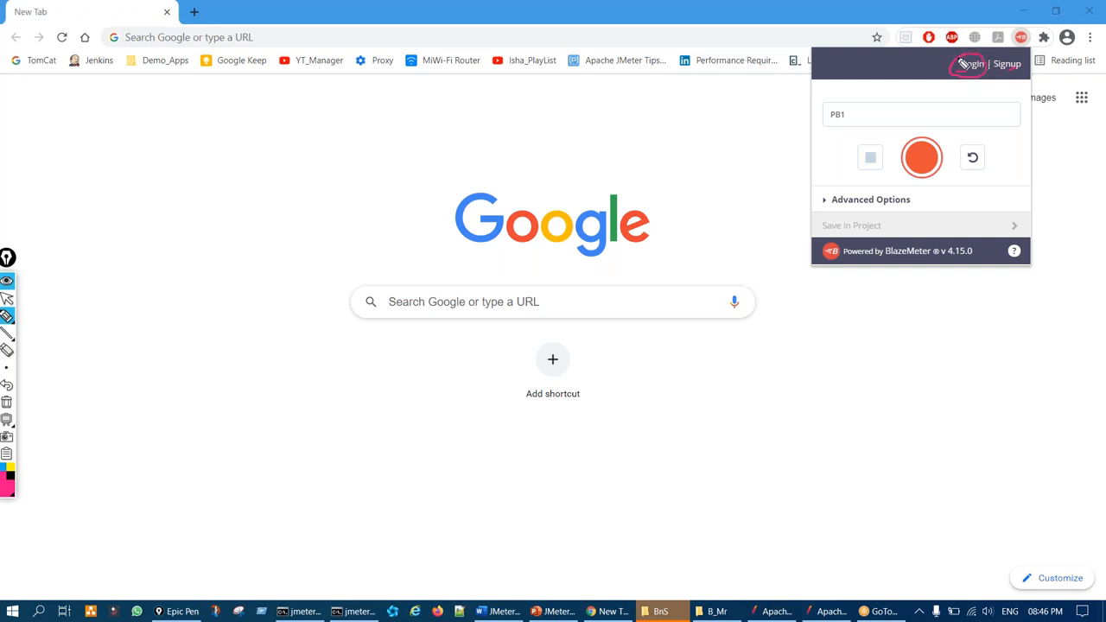
pyautogui.hotkey('ctrl', 'shift', '7')
pyautogui.hotkey('ctrl', 'shift', '1')
# Open the BlazeMeter sign-up page and mark First name, Email and Company as required fields
pyautogui.click(1007, 66)
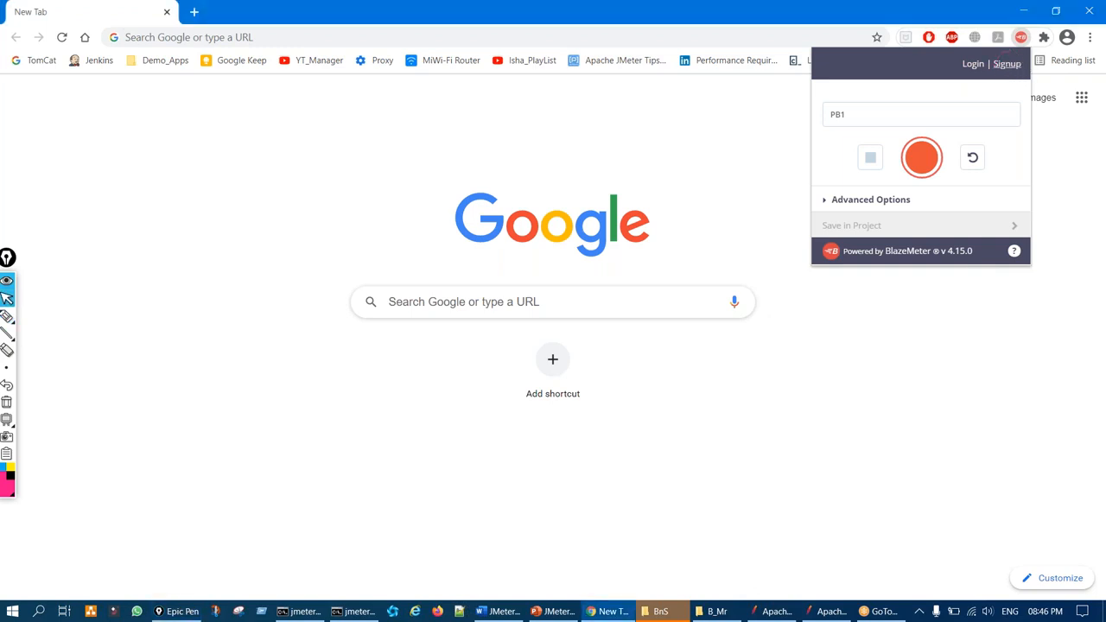
pyautogui.click(303, 13)
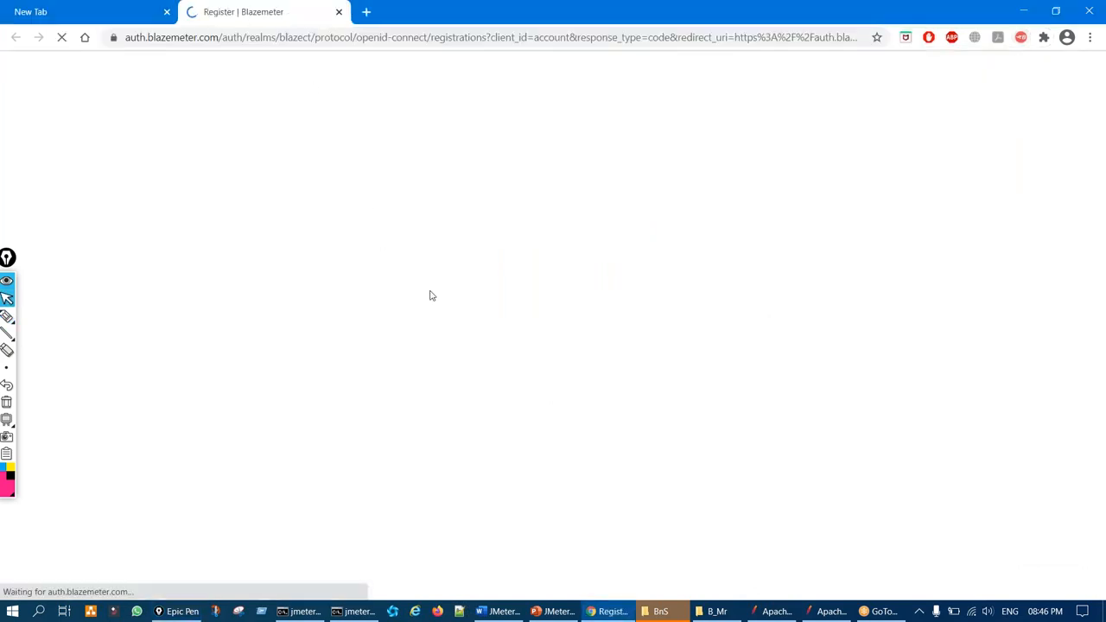
pyautogui.hotkey('ctrl', 'shift', '3')
pyautogui.moveTo(333, 327); pyautogui.dragTo(379, 306)
pyautogui.moveTo(329, 379); pyautogui.dragTo(436, 311)
pyautogui.moveTo(352, 408); pyautogui.dragTo(448, 380)
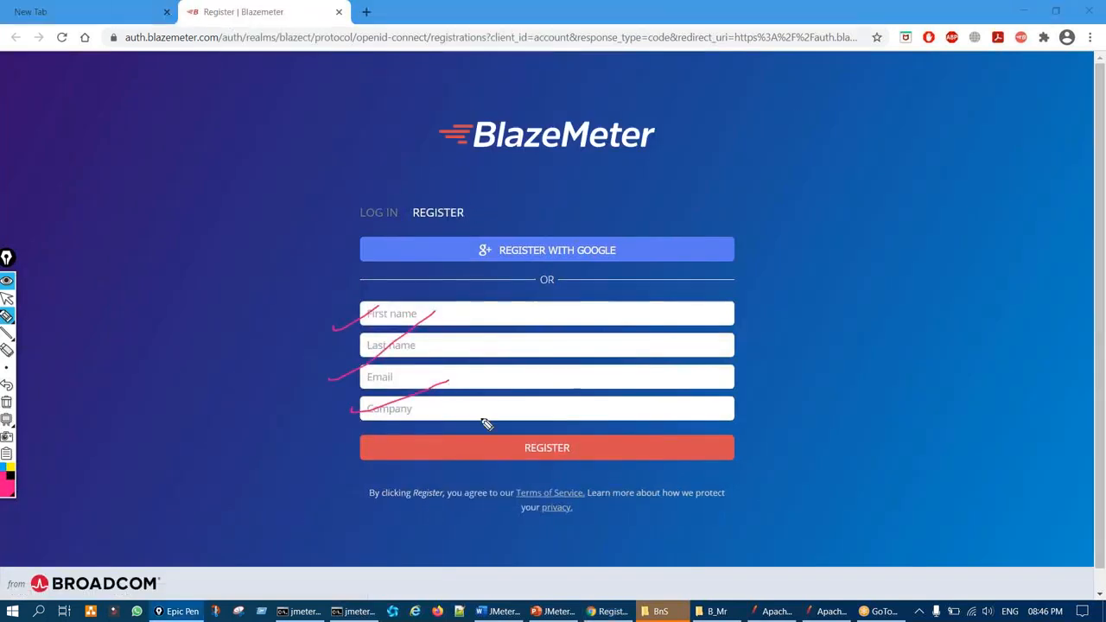
pyautogui.hotkey('ctrl', 'shift', '7')
pyautogui.hotkey('ctrl', 'shift', '2')
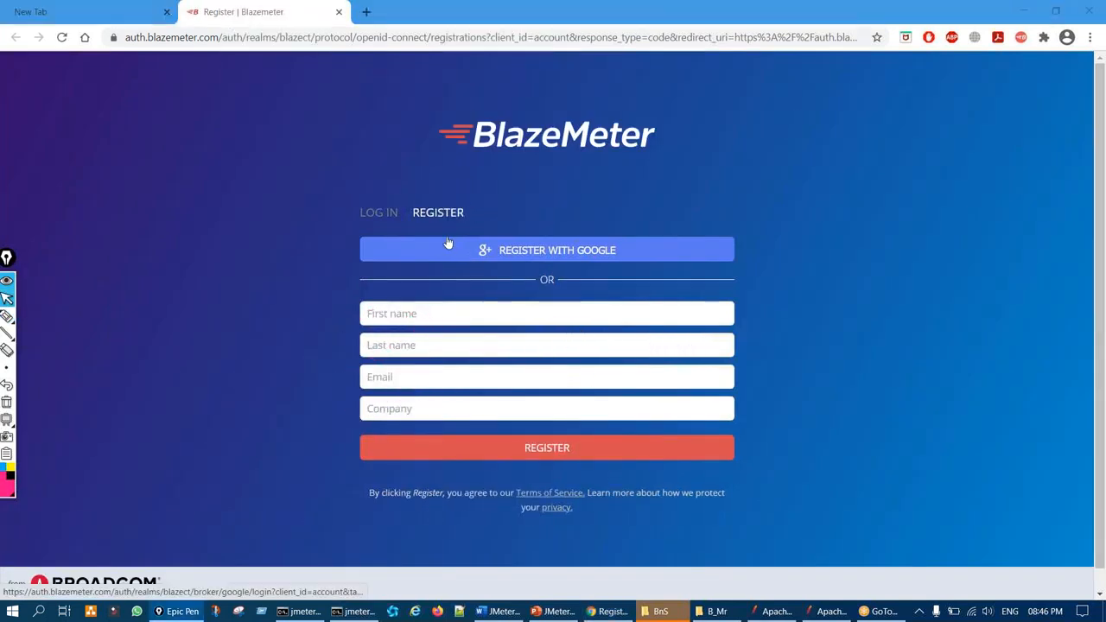
# Switch the register form to the Log In view and return to the New Tab
pyautogui.click(383, 216)
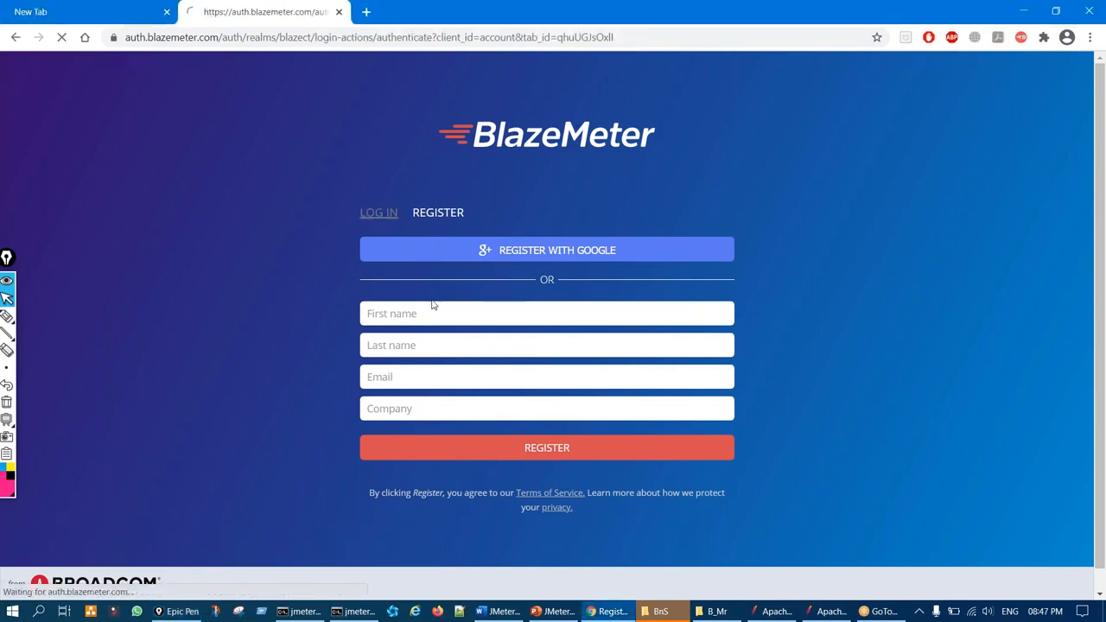
pyautogui.hotkey('ctrl', 'shift', '3')
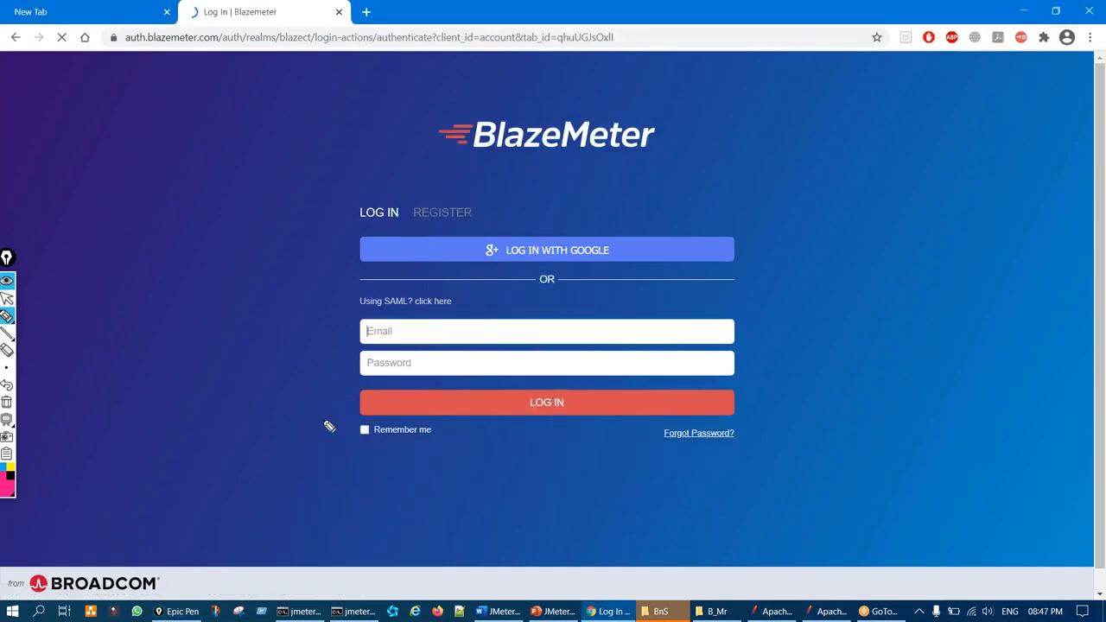
pyautogui.hotkey('ctrl', 'shift', '2')
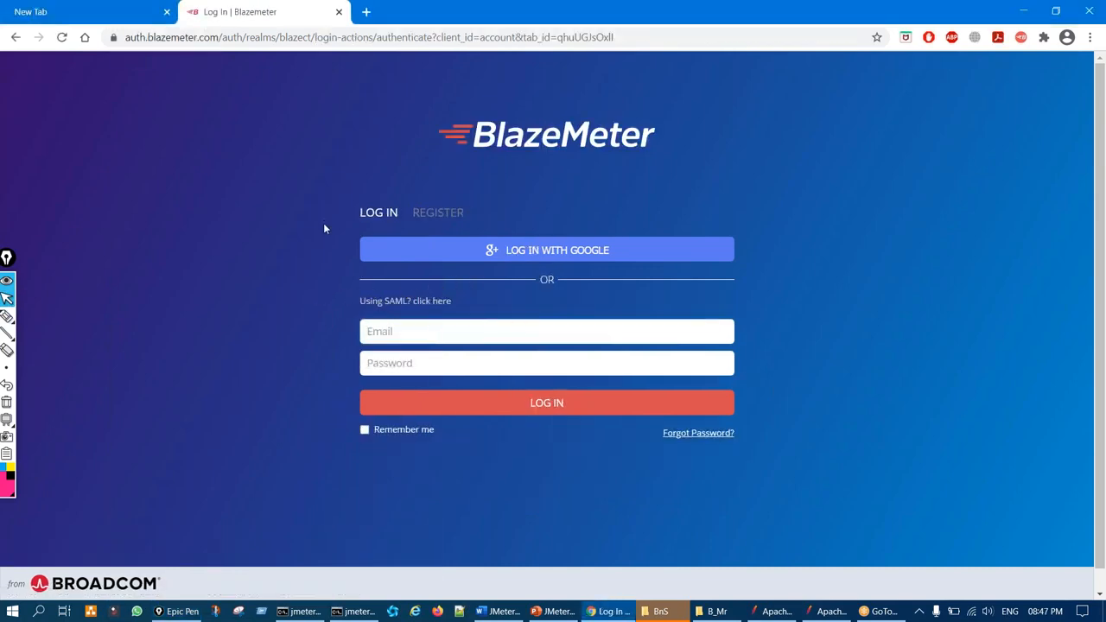
pyautogui.click(103, 16)
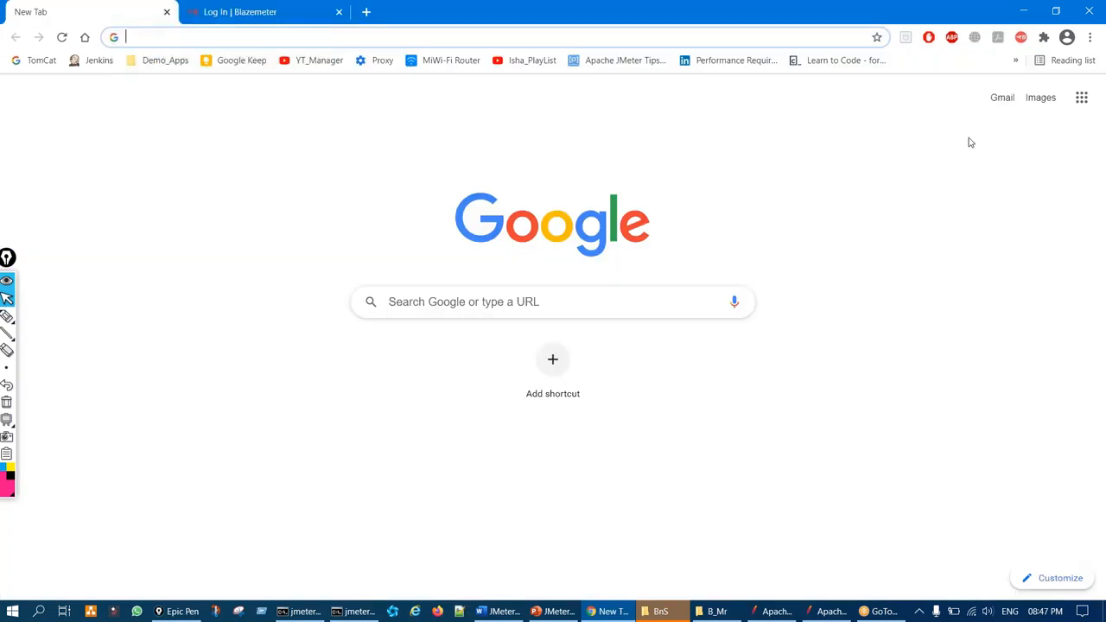
# Open the BlazeMeter popup, point out the recorder panel, and start recording
pyautogui.click(1022, 38)
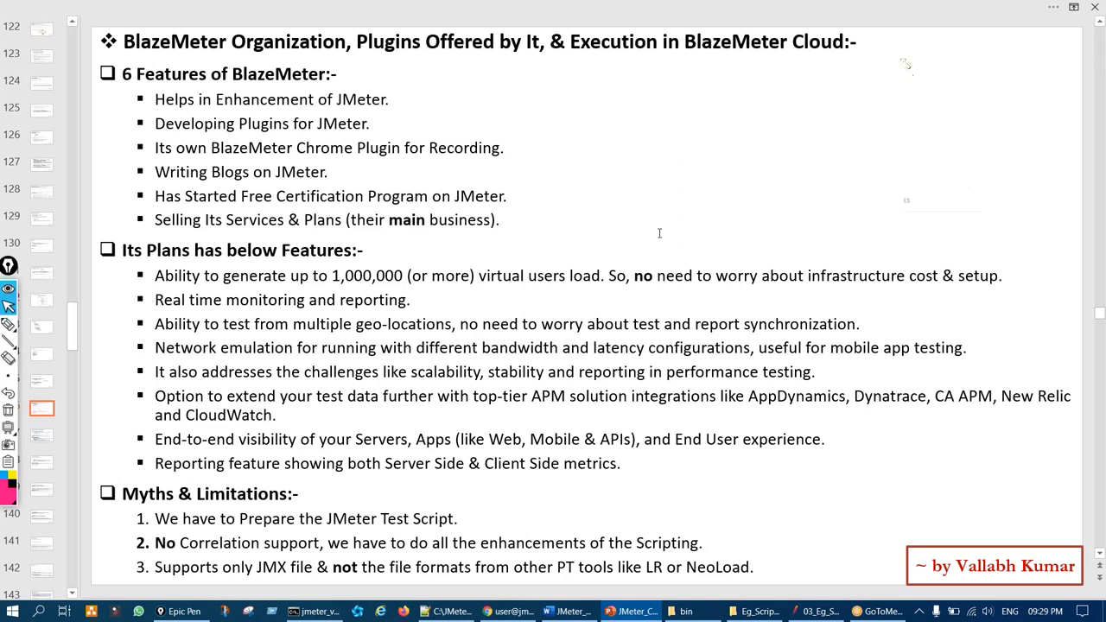
pyautogui.moveTo(908, 63)
pyautogui.mouseDown()
pyautogui.moveTo(821, 229)
pyautogui.moveTo(1024, 221)
pyautogui.moveTo(847, 90)
pyautogui.moveTo(844, 113)
pyautogui.mouseUp()
pyautogui.hotkey('ctrl', 'shift', '7')
pyautogui.hotkey('ctrl', 'shift', '2')
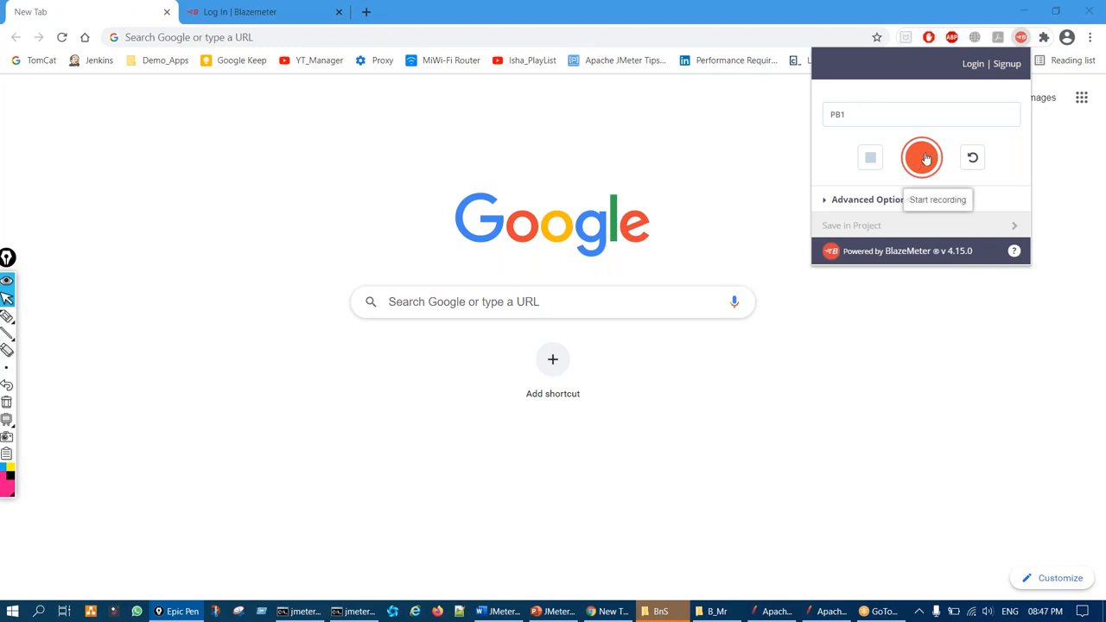
pyautogui.hotkey('ctrl', 'shift', '3')
pyautogui.moveTo(931, 142)
pyautogui.mouseDown()
pyautogui.moveTo(897, 177)
pyautogui.moveTo(943, 153)
pyautogui.mouseUp()
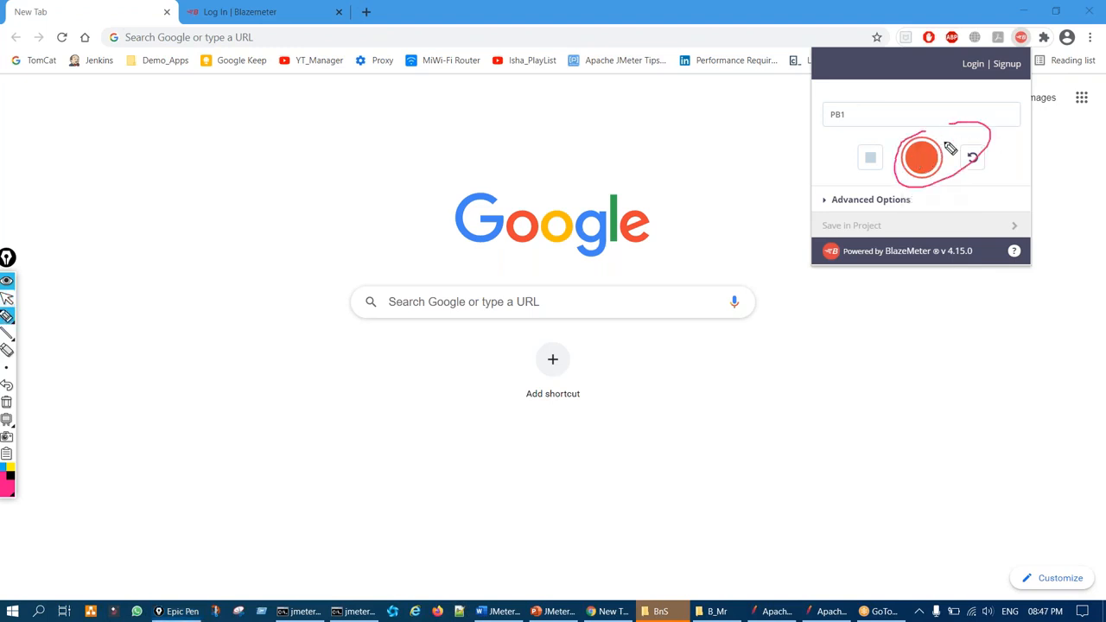
pyautogui.hotkey('ctrl', 'shift', '6')
pyautogui.hotkey('ctrl', 'shift', '2')
pyautogui.click(924, 163)
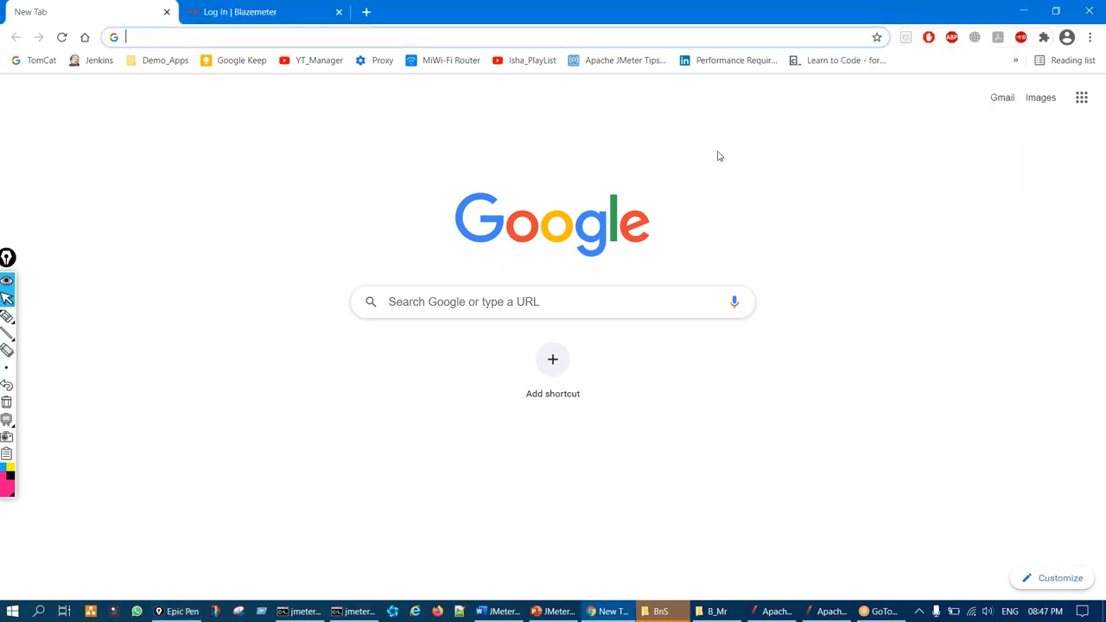
# Load JPetStore Demo from Demo_Apps, mark Enter the Store and the (3)(0) request counts, then stop recording
pyautogui.click(147, 67)
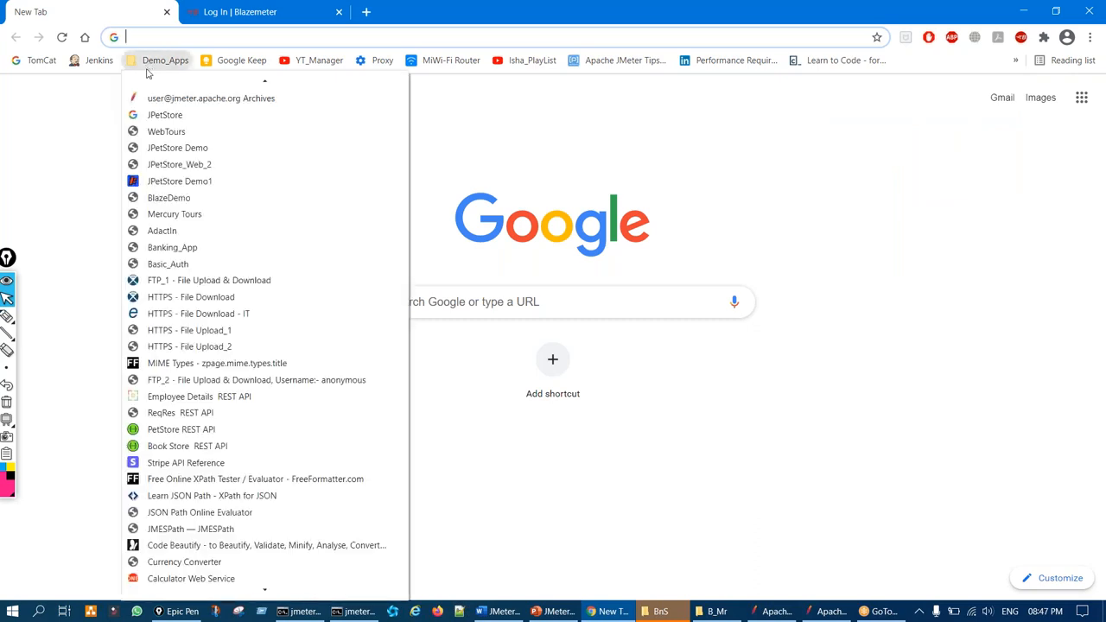
pyautogui.click(183, 164)
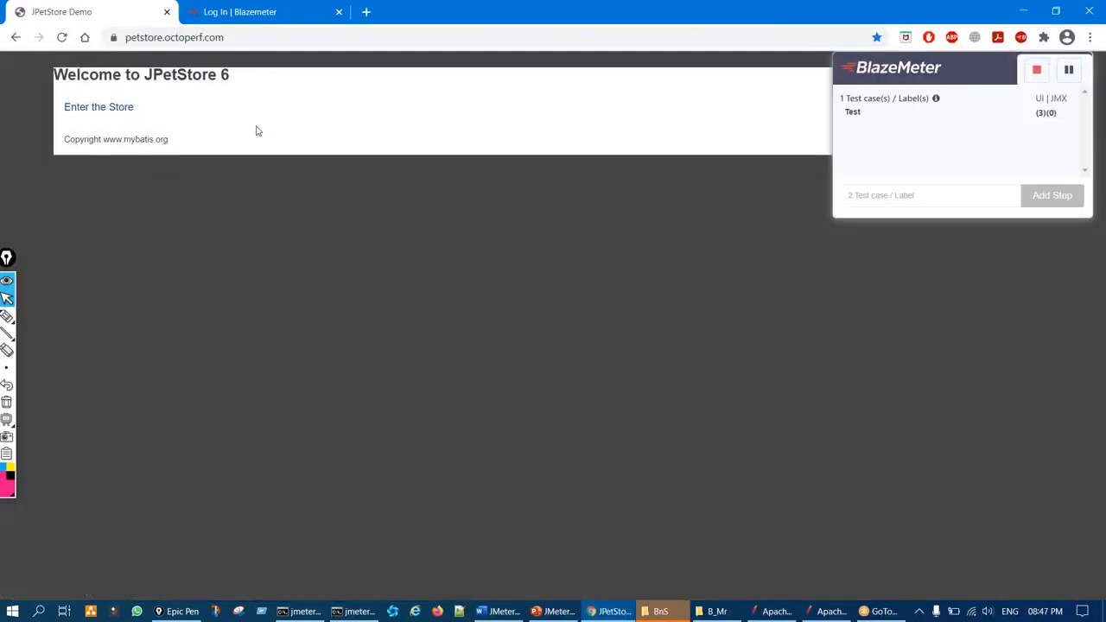
pyautogui.hotkey('ctrl', 'shift', '3')
pyautogui.moveTo(119, 94)
pyautogui.mouseDown()
pyautogui.moveTo(153, 109)
pyautogui.moveTo(133, 101)
pyautogui.mouseUp()
pyautogui.moveTo(1035, 105)
pyautogui.mouseDown()
pyautogui.moveTo(1052, 117)
pyautogui.moveTo(1036, 108)
pyautogui.mouseUp()
pyautogui.hotkey('ctrl', 'shift', '7')
pyautogui.hotkey('ctrl', 'shift', '2')
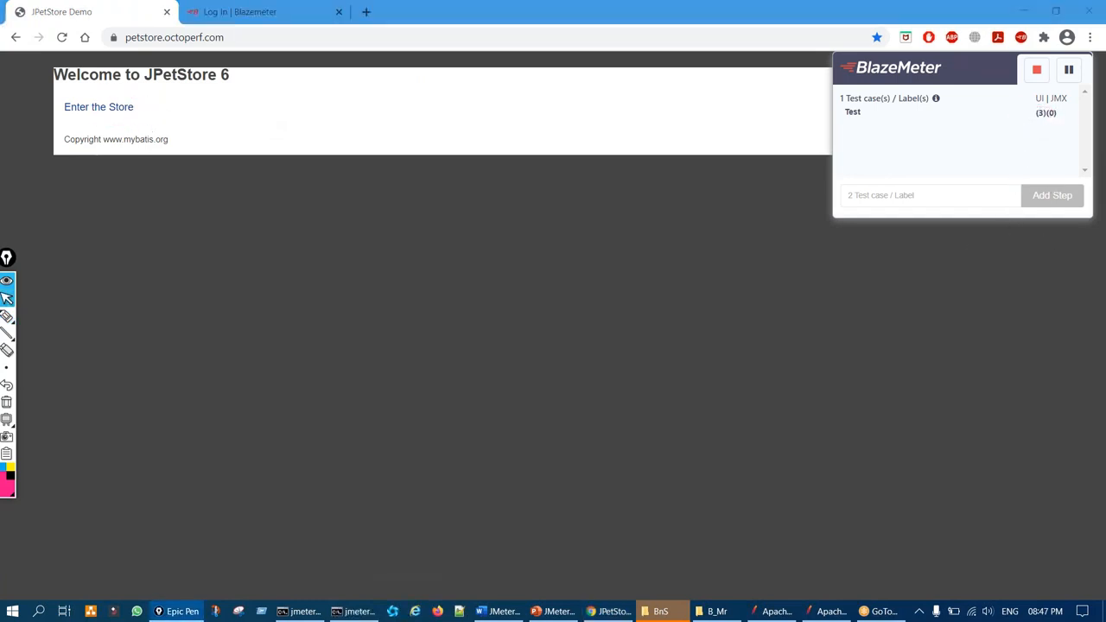
pyautogui.click(1038, 73)
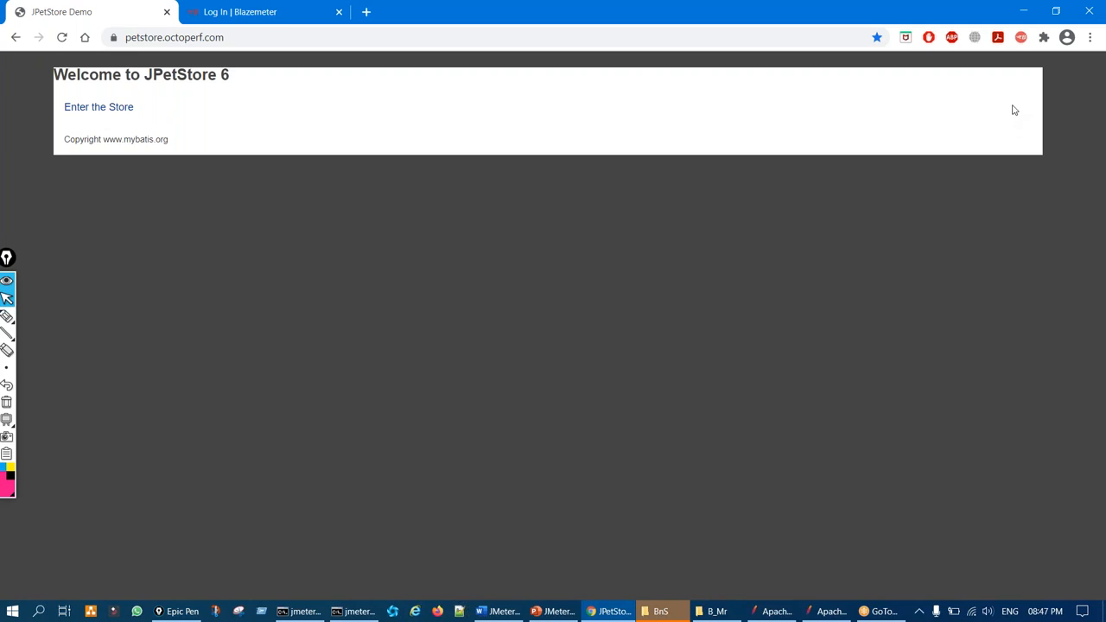
# Open the BlazeMeter popup and open the Save option's script download choices
pyautogui.click(1021, 37)
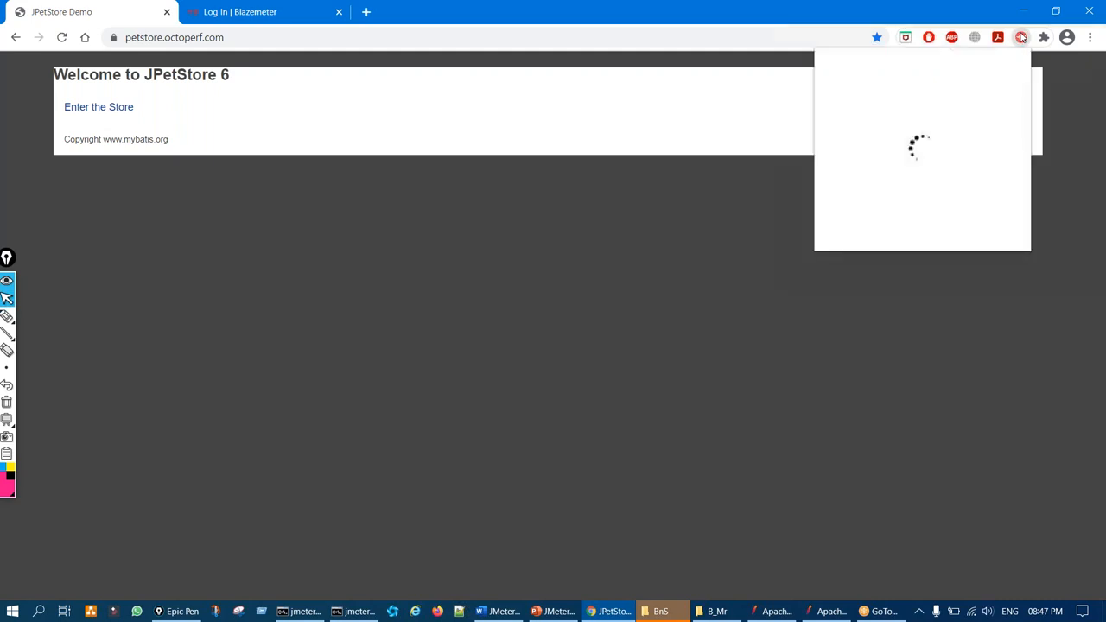
pyautogui.hotkey('ctrl', 'shift', '3')
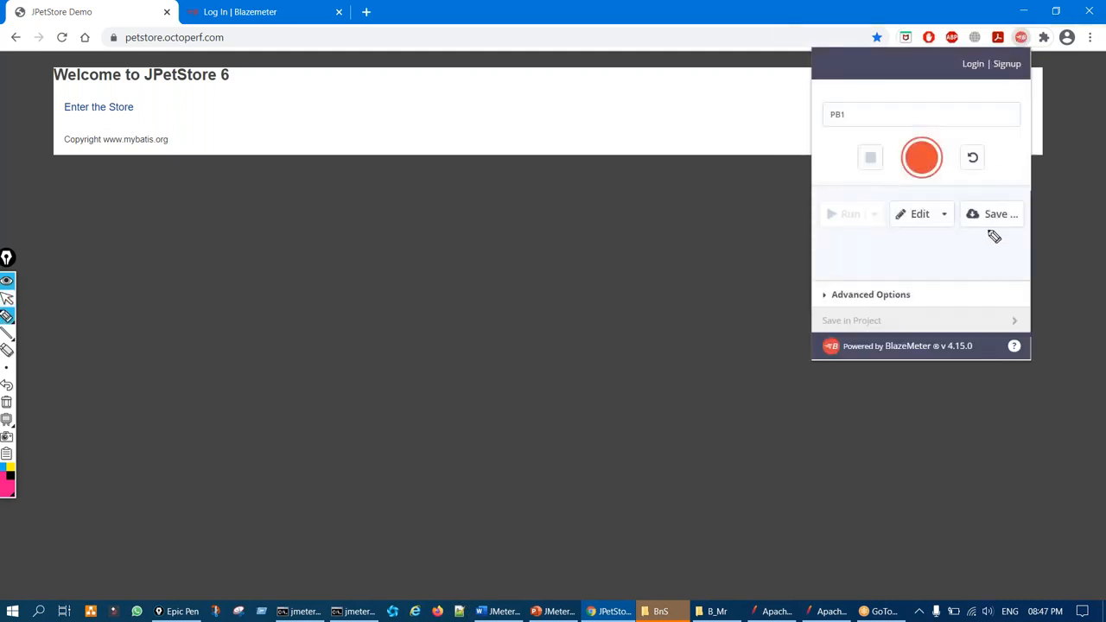
pyautogui.moveTo(992, 205)
pyautogui.mouseDown()
pyautogui.moveTo(980, 203)
pyautogui.moveTo(1007, 216)
pyautogui.moveTo(994, 201)
pyautogui.mouseUp()
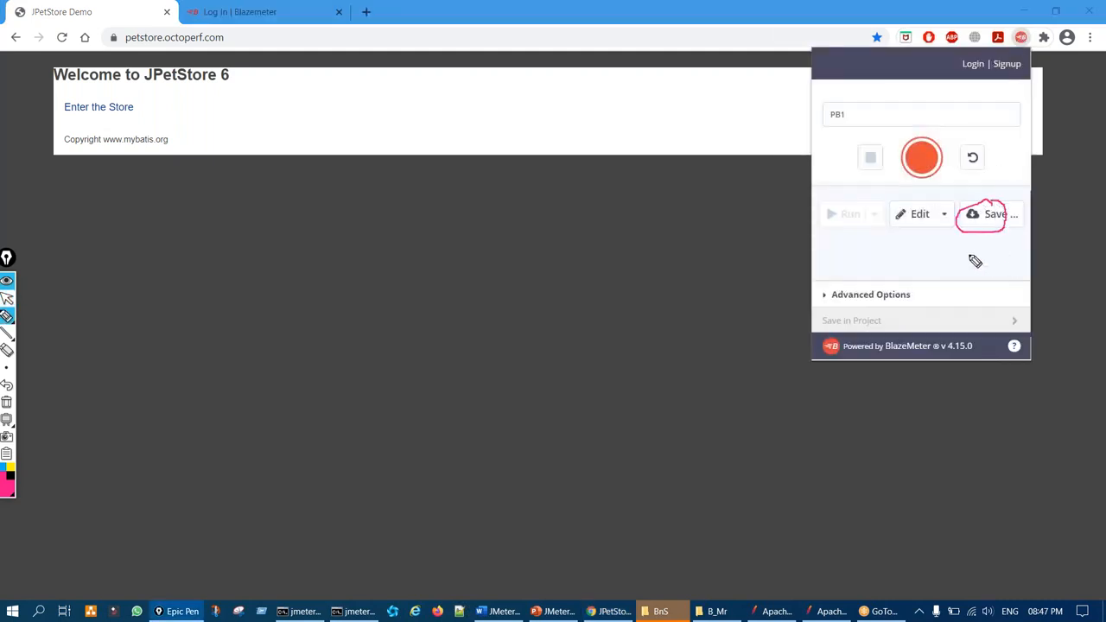
pyautogui.moveTo(965, 255); pyautogui.dragTo(994, 232)
pyautogui.hotkey('ctrl', 'shift', '7')
pyautogui.hotkey('ctrl', 'shift', '2')
pyautogui.click(993, 216)
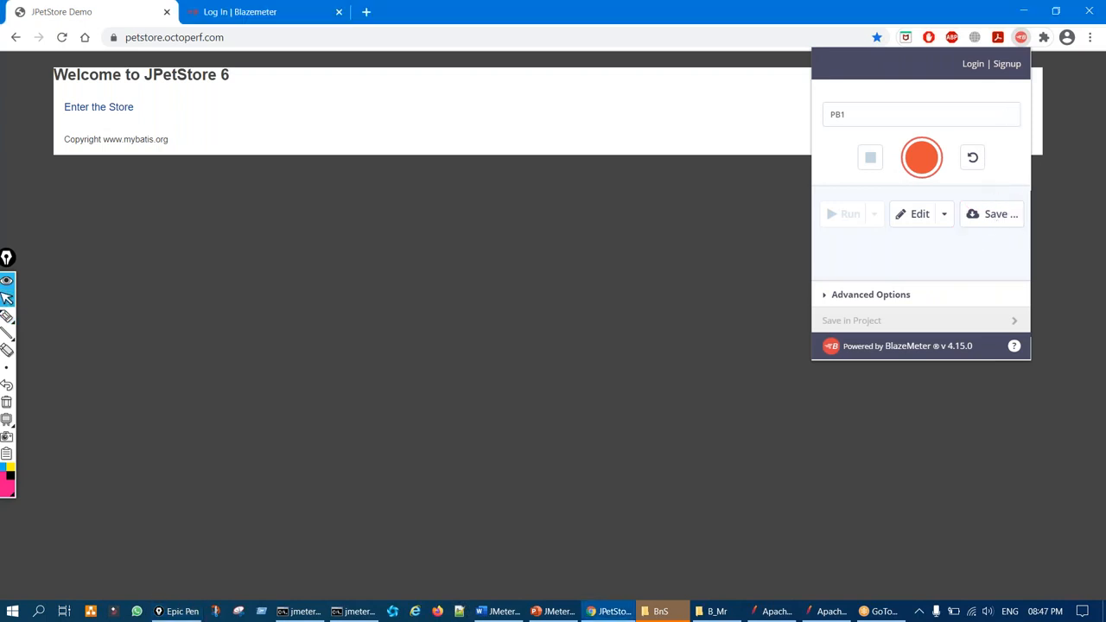
# Highlight the Selenium only and JMeter & Selenium combined (YAML) download choices
pyautogui.hotkey('ctrl', 'shift', '3')
pyautogui.moveTo(816, 120)
pyautogui.mouseDown()
pyautogui.moveTo(805, 148)
pyautogui.moveTo(817, 178)
pyautogui.mouseUp()
pyautogui.moveTo(882, 132); pyautogui.dragTo(926, 117)
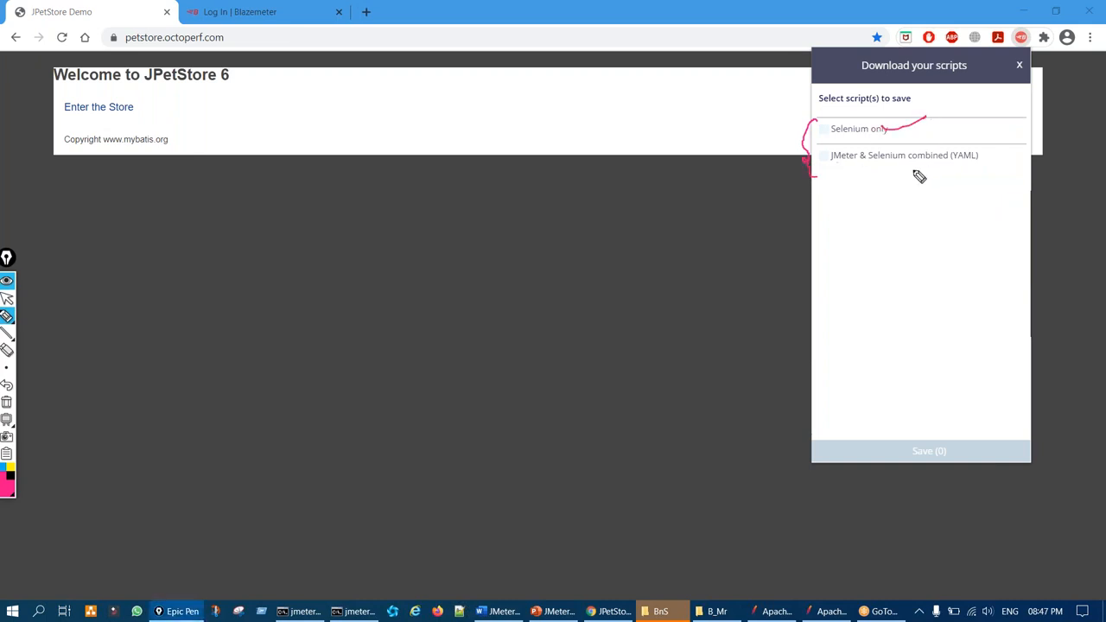
pyautogui.moveTo(883, 174); pyautogui.dragTo(925, 164)
pyautogui.moveTo(856, 185)
pyautogui.mouseDown()
pyautogui.moveTo(893, 207)
pyautogui.moveTo(818, 184)
pyautogui.mouseUp()
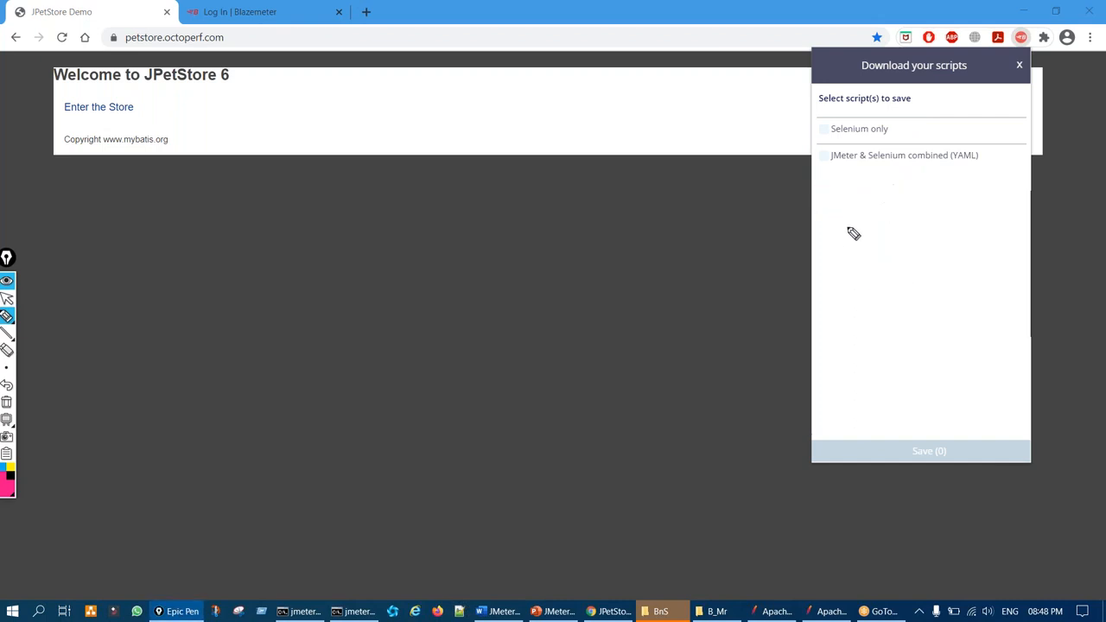
pyautogui.moveTo(835, 184)
pyautogui.mouseDown()
pyautogui.moveTo(901, 196)
pyautogui.moveTo(821, 190)
pyautogui.mouseUp()
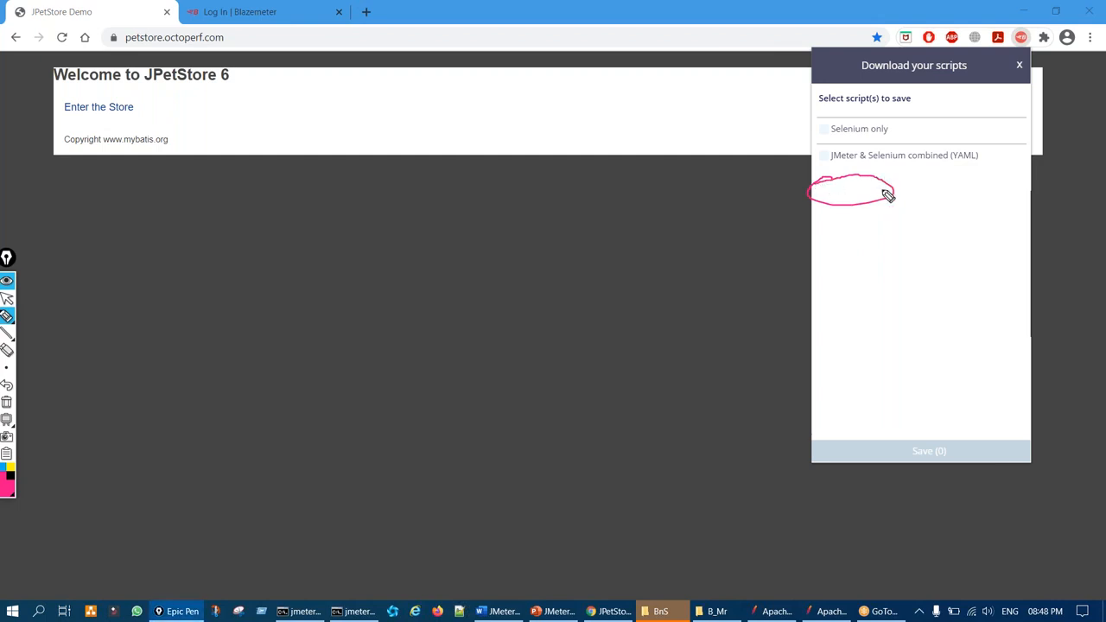
pyautogui.hotkey('ctrl', 'shift', '7')
pyautogui.hotkey('ctrl', 'shift', '2')
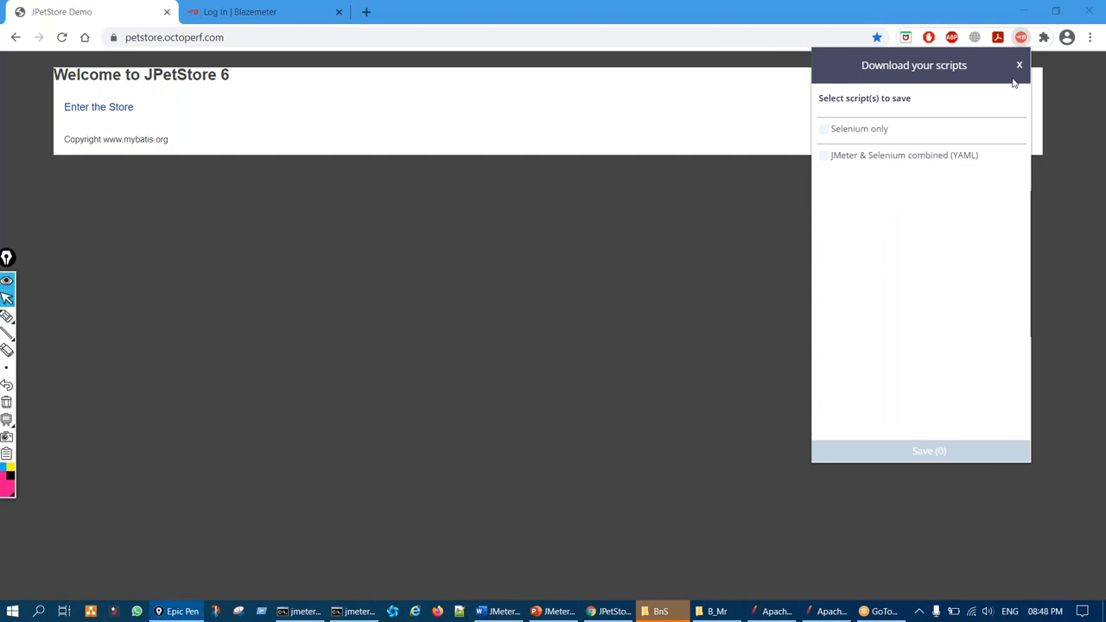
# Close the download options and point out the popup's log in option
pyautogui.click(1021, 67)
pyautogui.hotkey('ctrl', 'shift', '3')
pyautogui.moveTo(979, 64)
pyautogui.mouseDown()
pyautogui.moveTo(966, 89)
pyautogui.moveTo(963, 52)
pyautogui.moveTo(951, 54)
pyautogui.mouseUp()
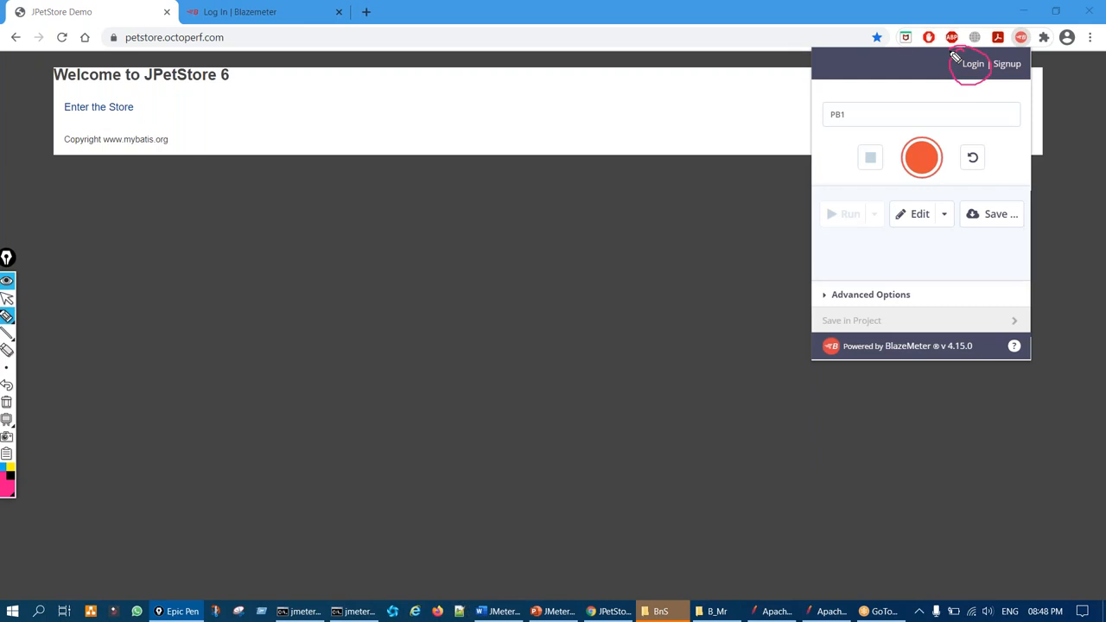
pyautogui.hotkey('ctrl', 'shift', '1')
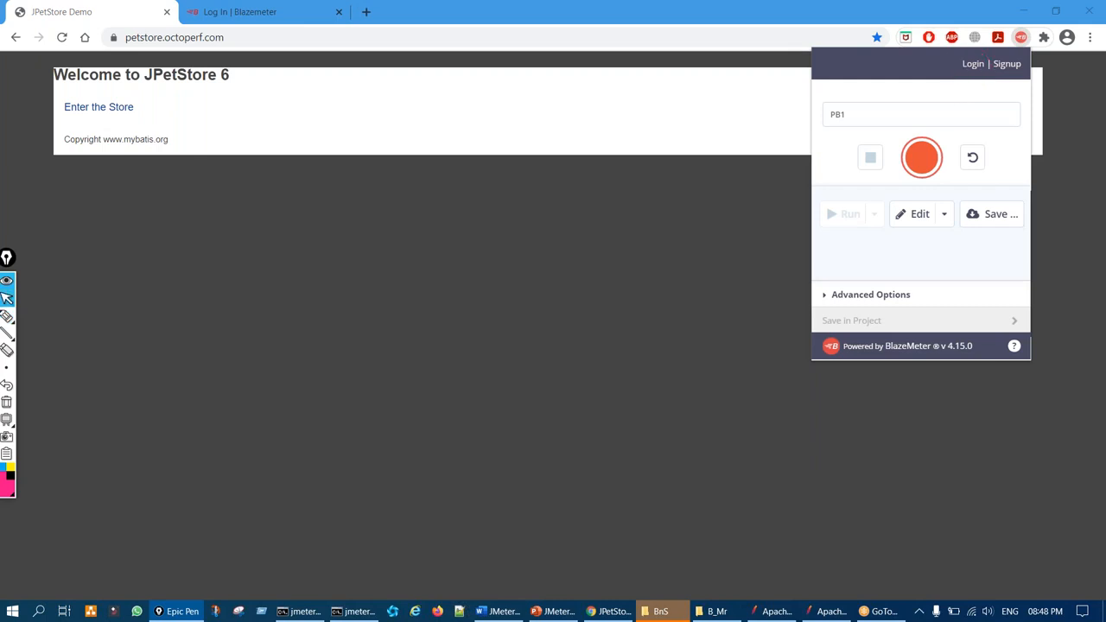
# Log in to BlazeMeter with the account email and password, declining to save the password
pyautogui.click(974, 65)
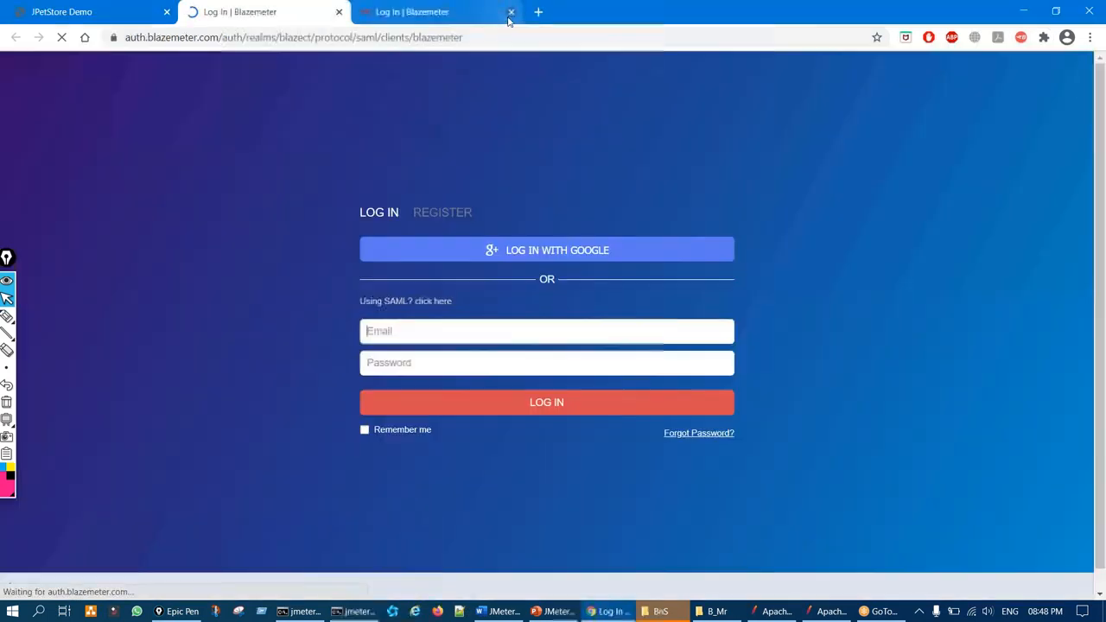
pyautogui.click(510, 13)
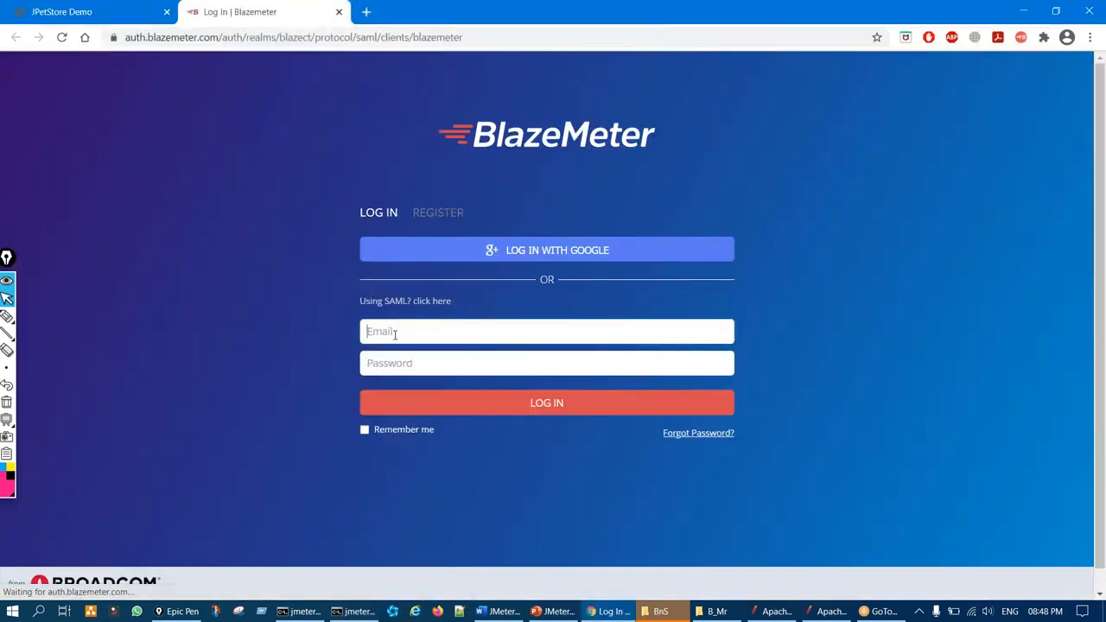
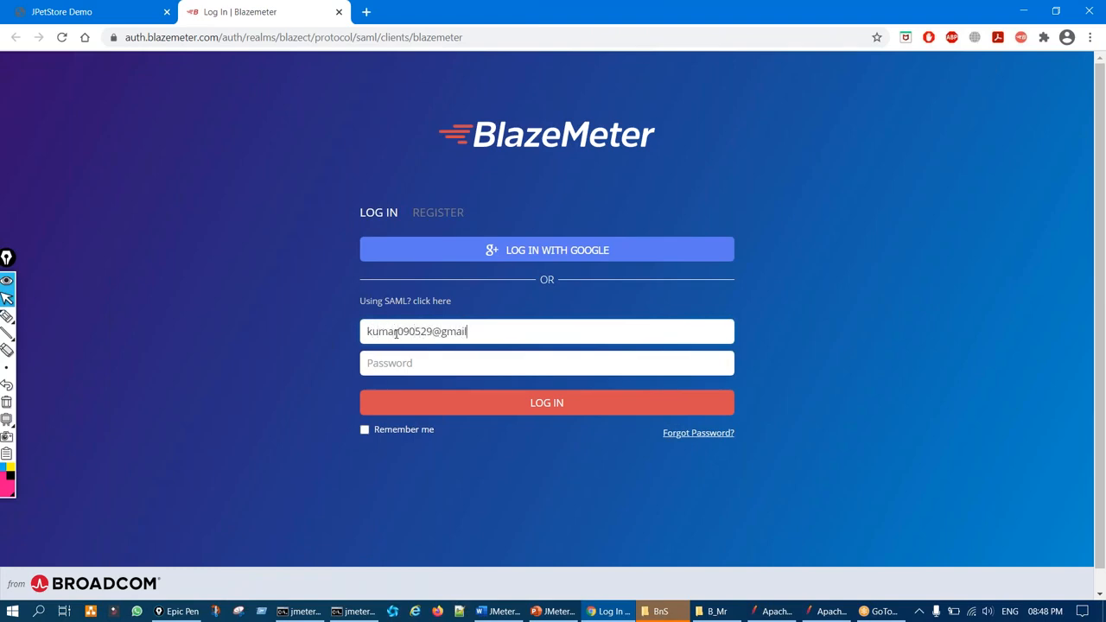
pyautogui.write('••')
pyautogui.click(476, 404)
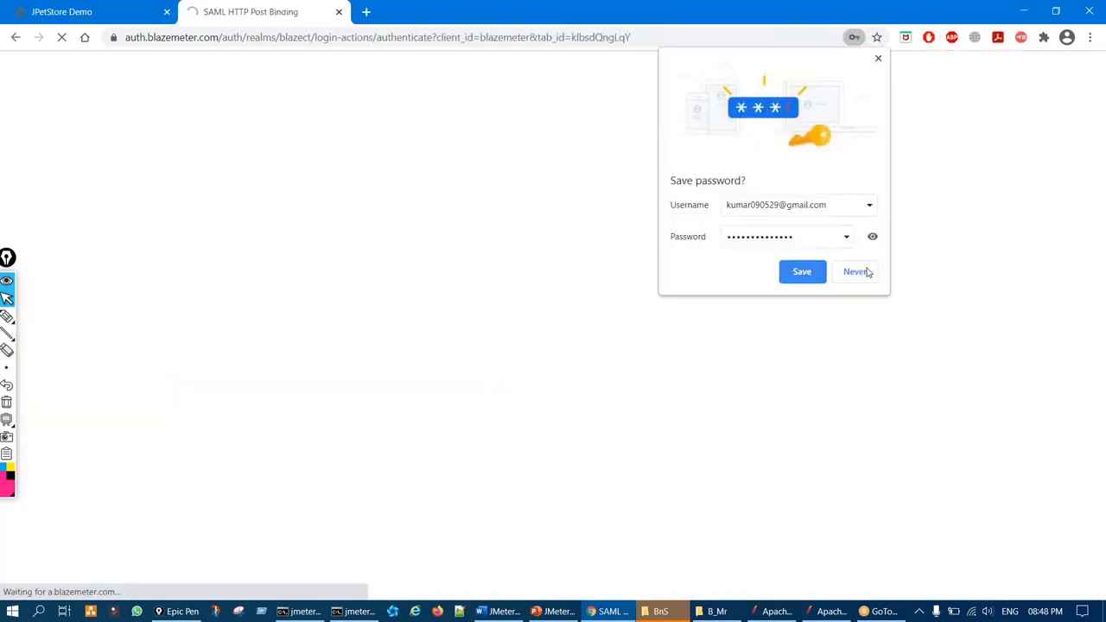
pyautogui.click(866, 272)
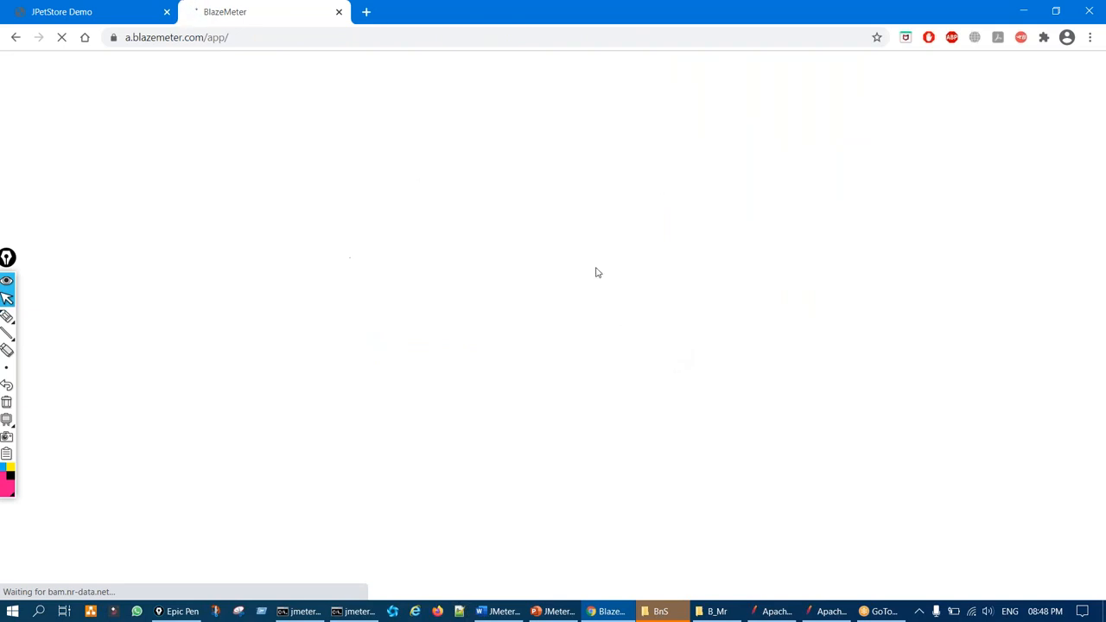
# Open the BlazeMeter recorder extension on the JPetStore Demo tab
pyautogui.click(7, 316)
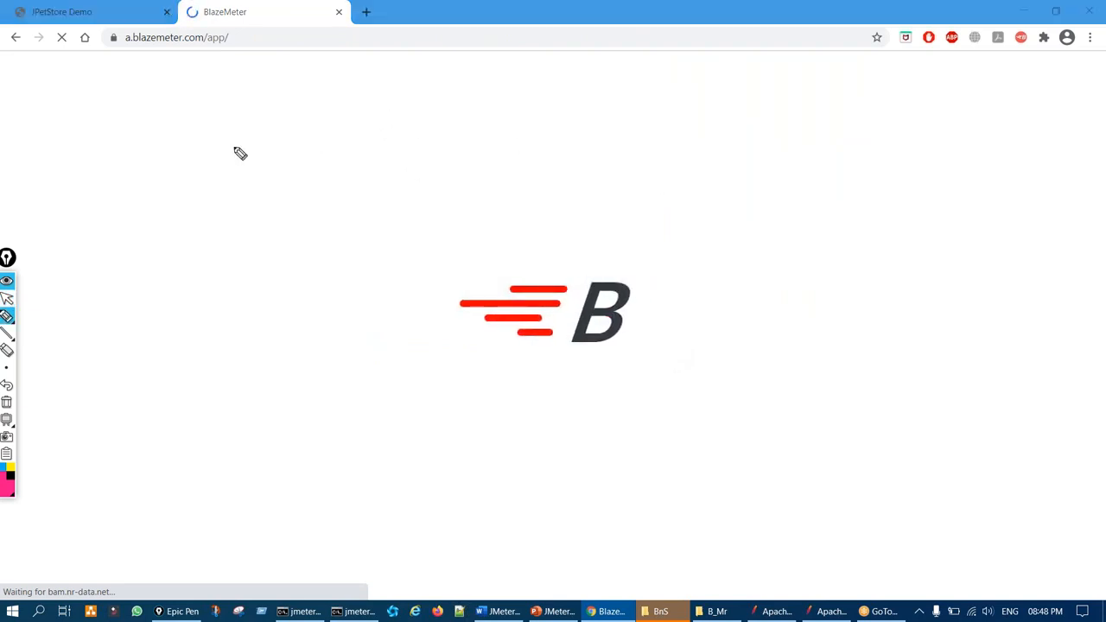
pyautogui.moveTo(337, 97); pyautogui.dragTo(615, 232)
pyautogui.moveTo(525, 154); pyautogui.dragTo(311, 141)
pyautogui.hotkey('ctrl', 'shift', '7')
pyautogui.hotkey('ctrl', 'shift', '2')
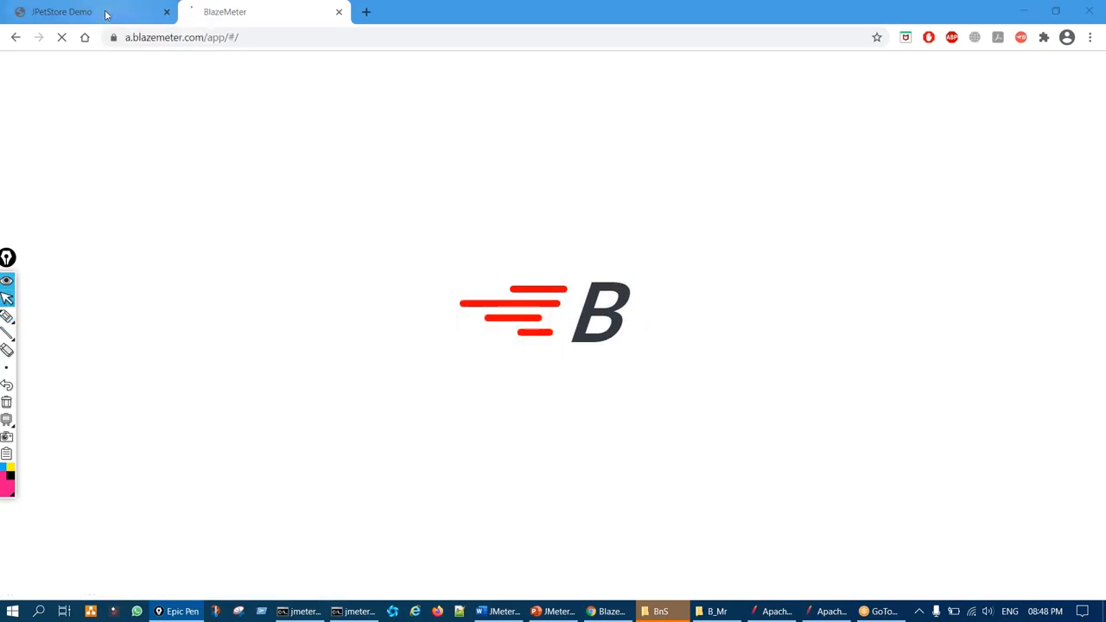
pyautogui.click(107, 14)
pyautogui.click(1022, 37)
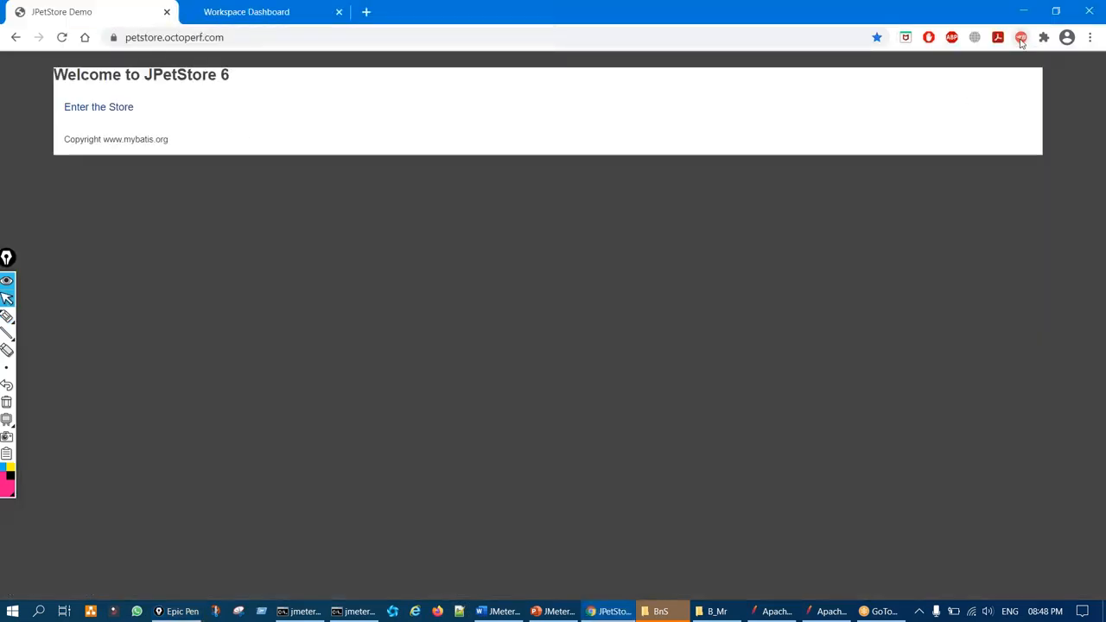
# Return to the BlazeMeter Workspace Dashboard tab showing the New Test Create welcome message
pyautogui.hotkey('ctrl', 'shift', '3')
pyautogui.moveTo(948, 60)
pyautogui.mouseDown()
pyautogui.moveTo(1025, 52)
pyautogui.moveTo(978, 78)
pyautogui.mouseUp()
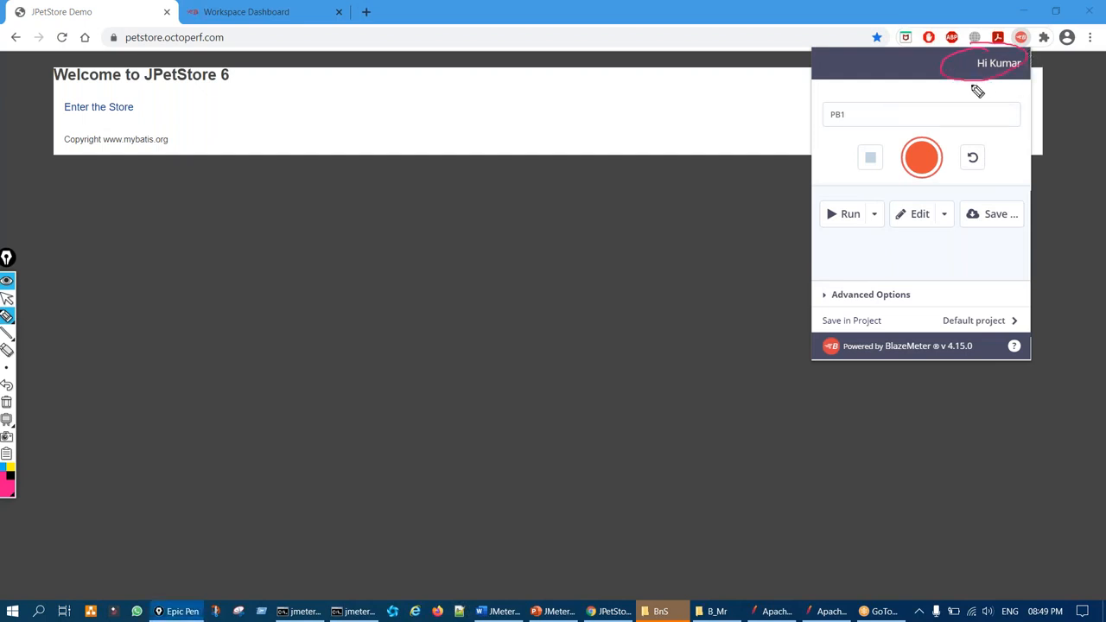
pyautogui.hotkey('ctrl', 'shift', '1')
pyautogui.click(256, 14)
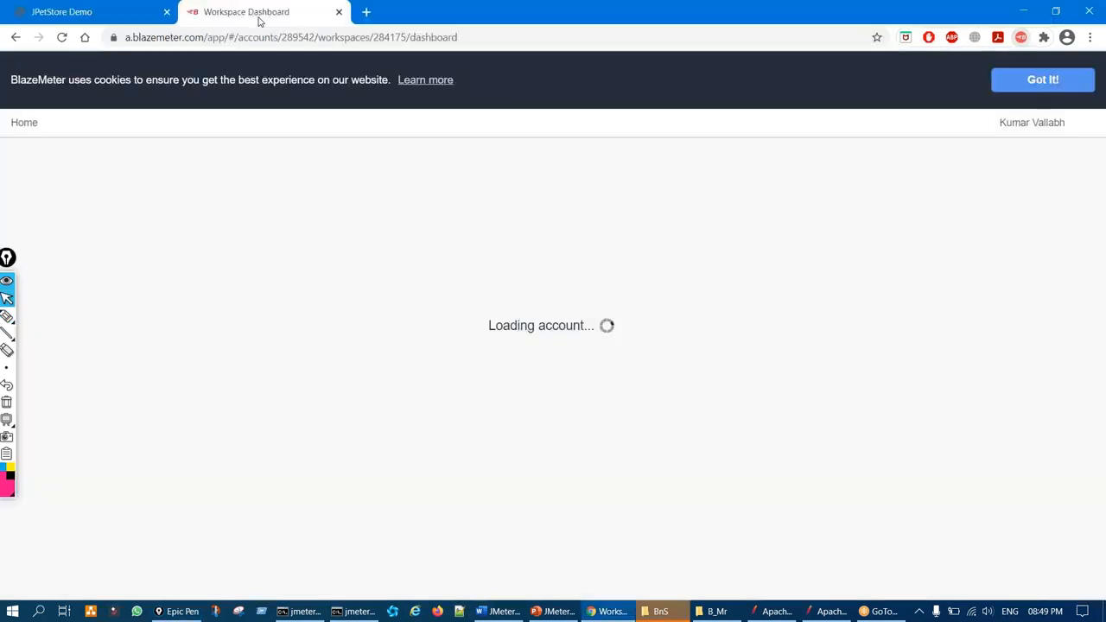
pyautogui.hotkey('ctrl', 'shift', '3')
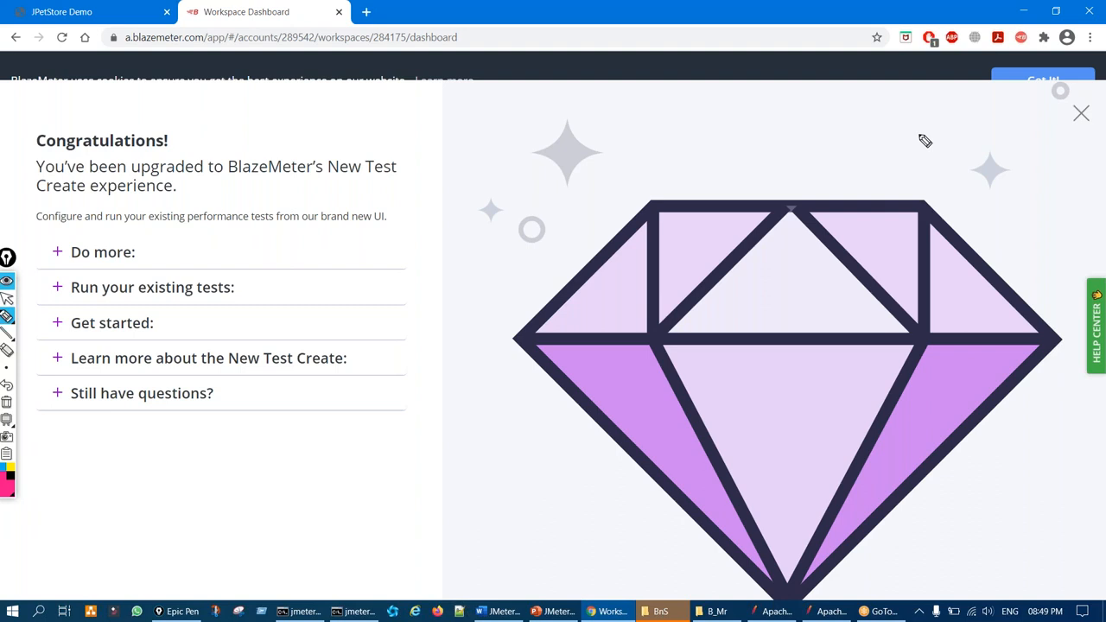
pyautogui.moveTo(394, 171)
pyautogui.mouseDown()
pyautogui.moveTo(506, 305)
pyautogui.moveTo(375, 207)
pyautogui.mouseUp()
pyautogui.moveTo(1072, 97)
pyautogui.mouseDown()
pyautogui.moveTo(1102, 124)
pyautogui.moveTo(1070, 102)
pyautogui.mouseUp()
# Close the Congratulations welcome panel and accept the cookie notice with Got It!
pyautogui.hotkey('ctrl', 'shift', '7')
pyautogui.hotkey('ctrl', 'shift', '2')
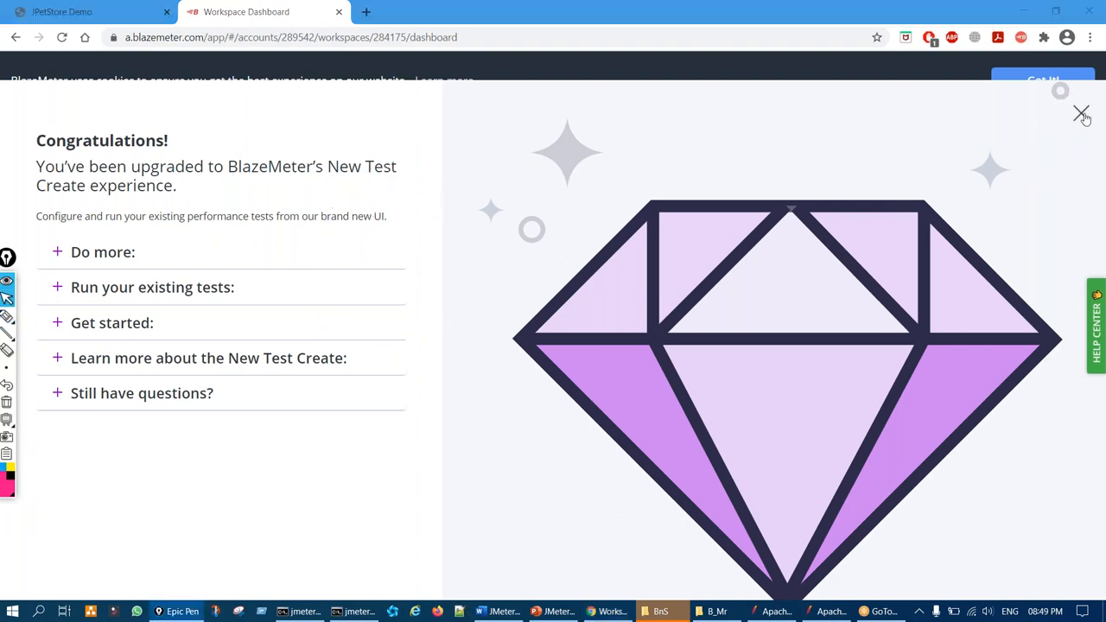
pyautogui.click(1082, 114)
pyautogui.hotkey('ctrl', 'shift', '3')
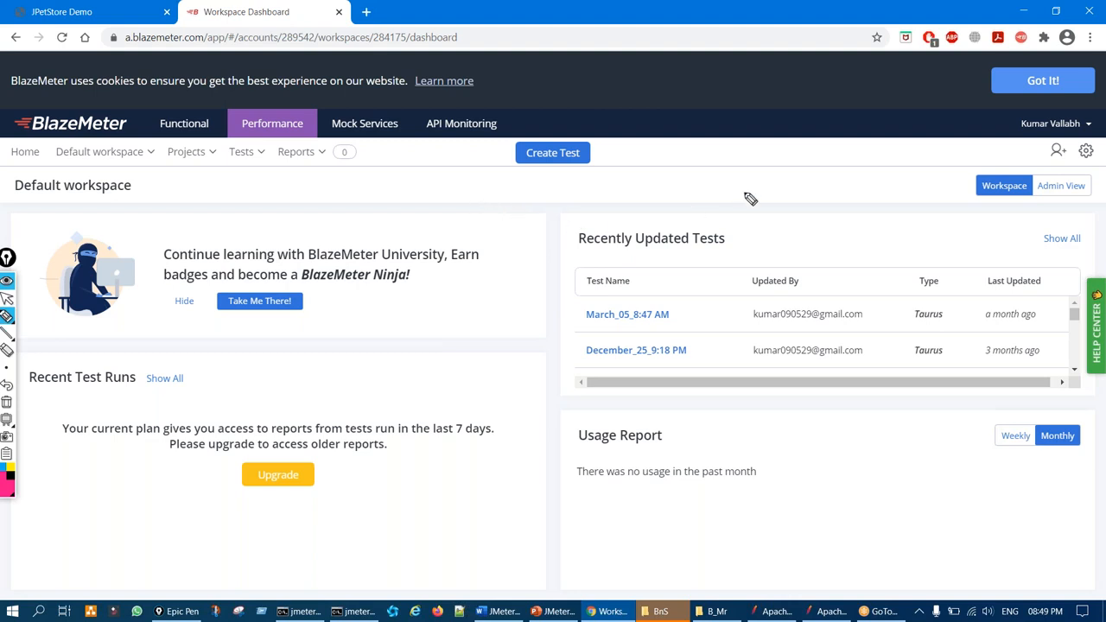
pyautogui.hotkey('ctrl', 'shift', '2')
pyautogui.click(1034, 78)
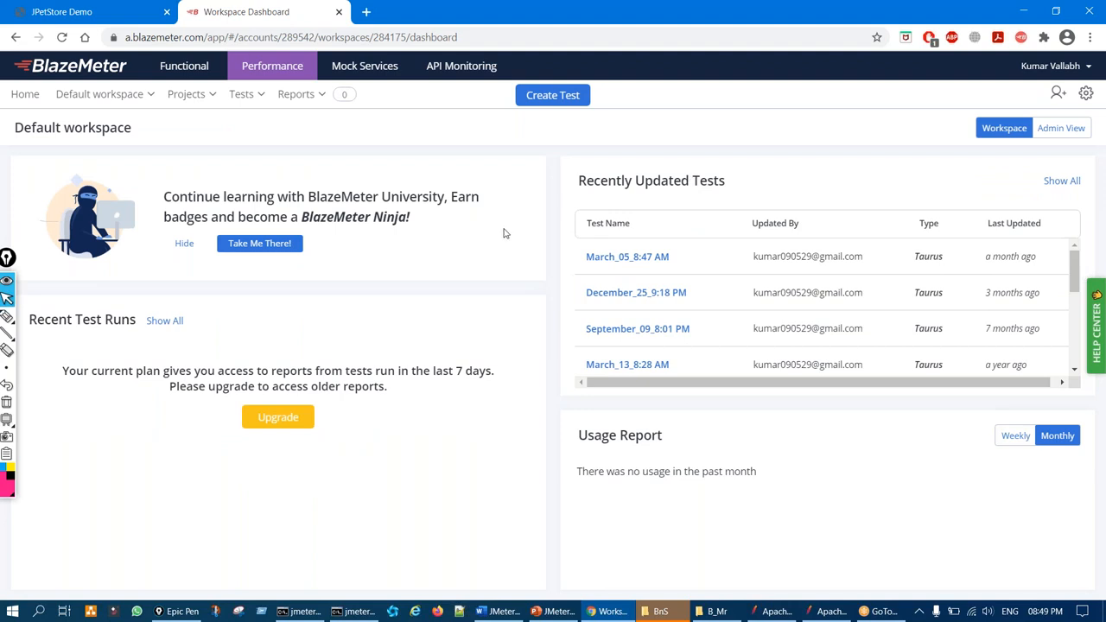
pyautogui.hotkey('ctrl', 'shift', '1')
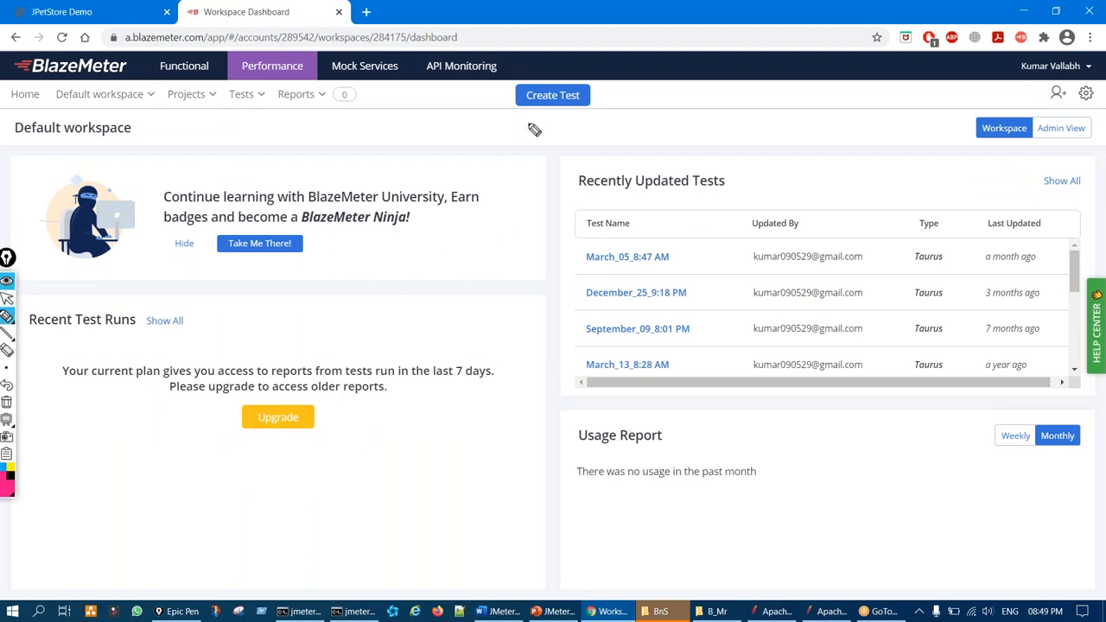
pyautogui.moveTo(543, 74)
pyautogui.mouseDown()
pyautogui.moveTo(509, 126)
pyautogui.moveTo(538, 75)
pyautogui.mouseUp()
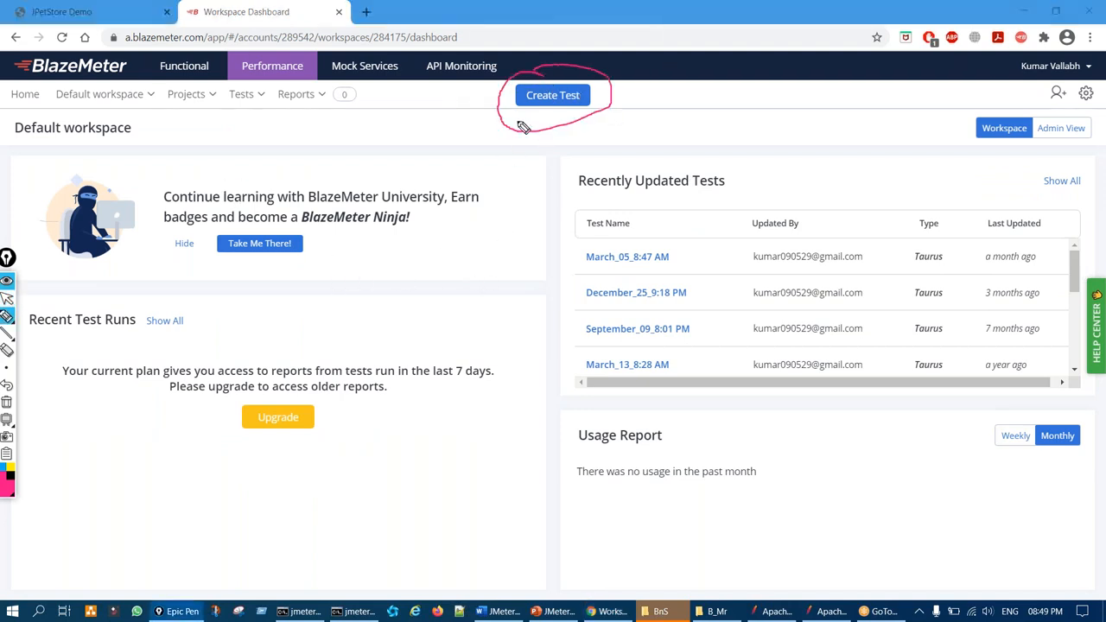
pyautogui.hotkey('ctrl', 'shift', '7')
pyautogui.hotkey('ctrl', 'shift', '2')
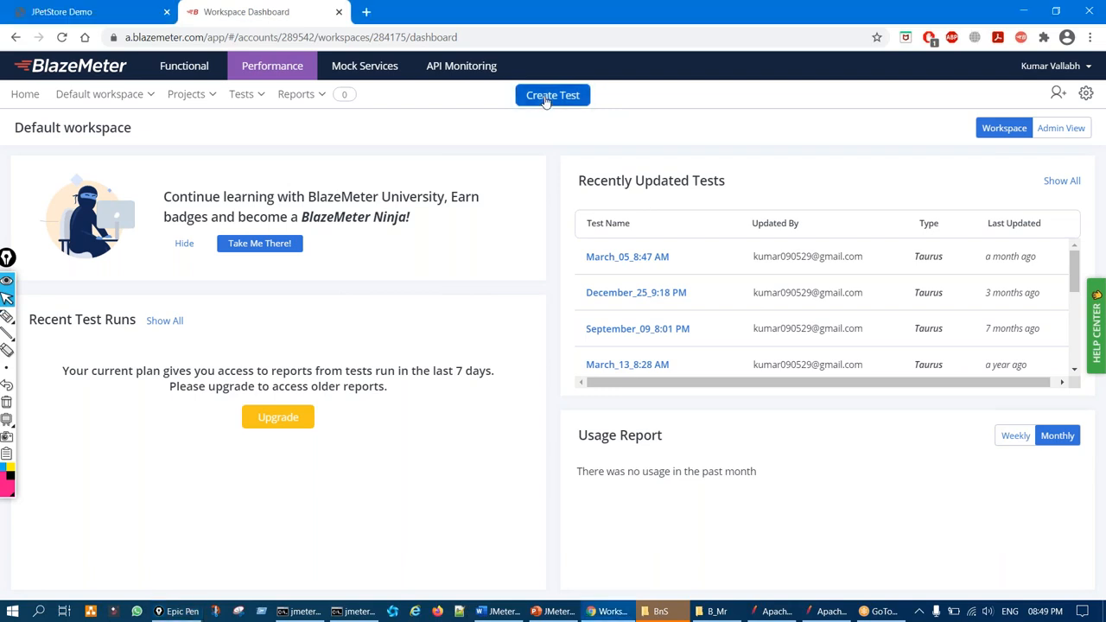
# Create a new Performance Test, auto-named April_01_8:49 PM
pyautogui.click(548, 97)
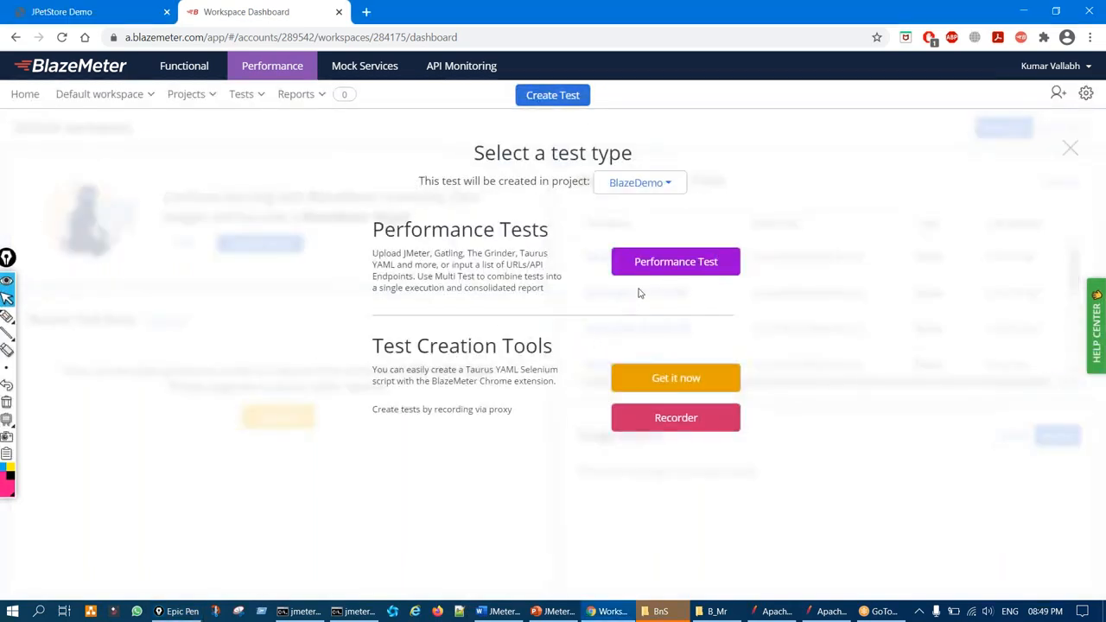
pyautogui.click(654, 264)
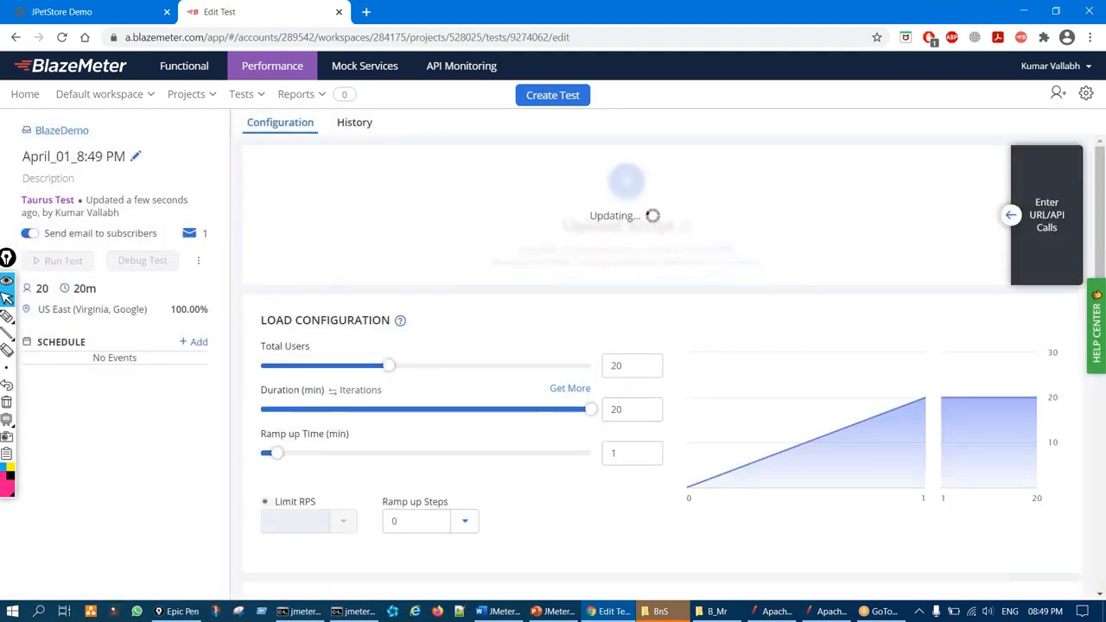
pyautogui.moveTo(6, 261)
pyautogui.mouseDown()
pyautogui.moveTo(65, 364)
pyautogui.moveTo(7, 388)
pyautogui.mouseUp()
pyautogui.click(8, 442)
pyautogui.moveTo(573, 178); pyautogui.dragTo(598, 160)
pyautogui.moveTo(548, 278); pyautogui.dragTo(623, 267)
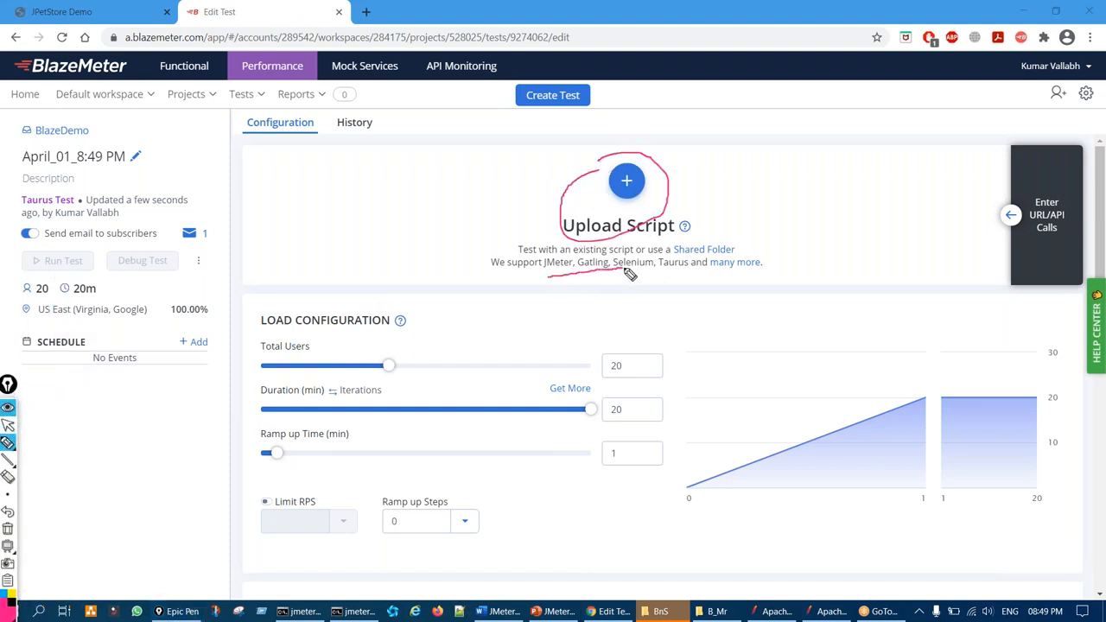
# Review the Edit Test configuration, preset to 20 users for 20 minutes, then close the tab
pyautogui.hotkey('ctrl', 'shift', '7')
pyautogui.hotkey('ctrl', 'shift', '1')
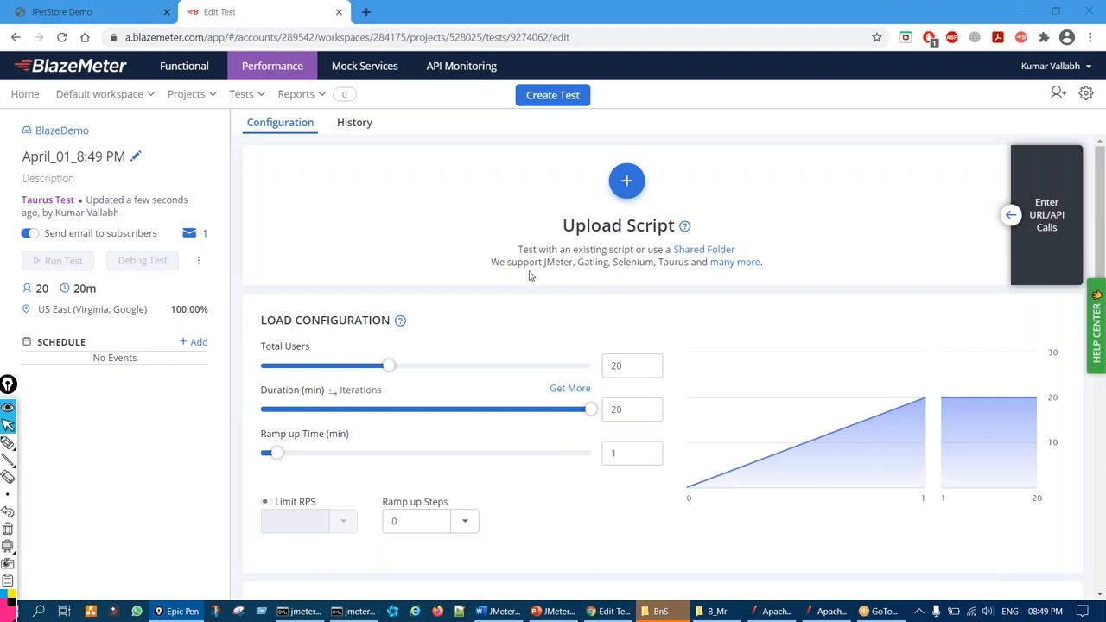
pyautogui.scroll(-2, 530, 275)
pyautogui.hotkey('ctrl', 'shift', '3')
pyautogui.moveTo(455, 230); pyautogui.dragTo(479, 241)
pyautogui.hotkey('ctrl', 'shift', '7')
pyautogui.hotkey('ctrl', 'shift', '2')
pyautogui.scroll(-1, 558, 400)
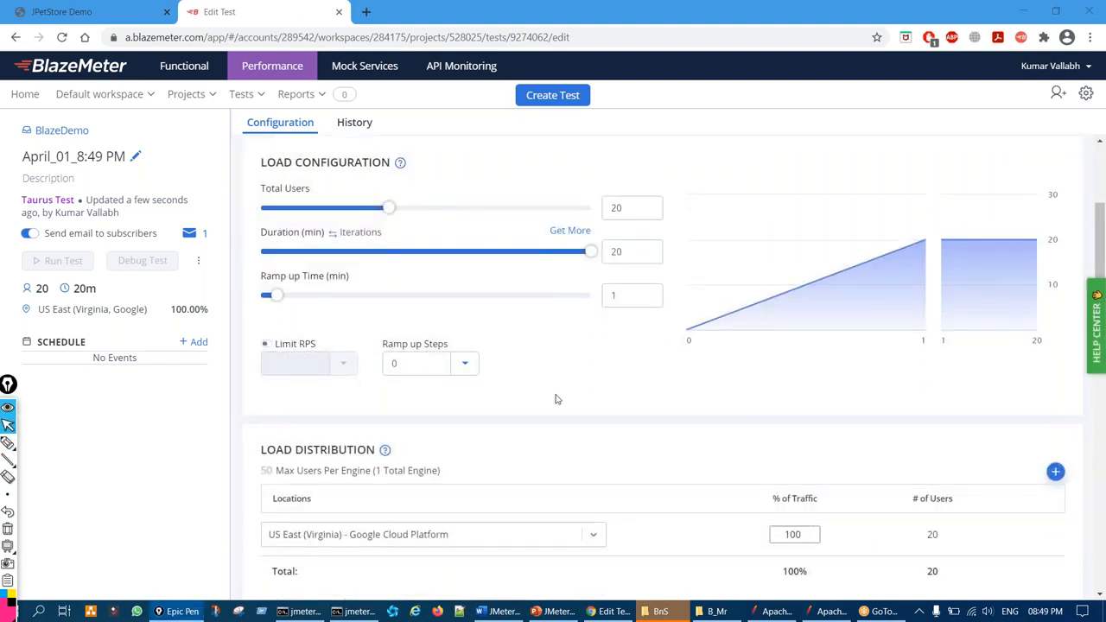
pyautogui.scroll(-3, 558, 399)
pyautogui.scroll(4, 482, 377)
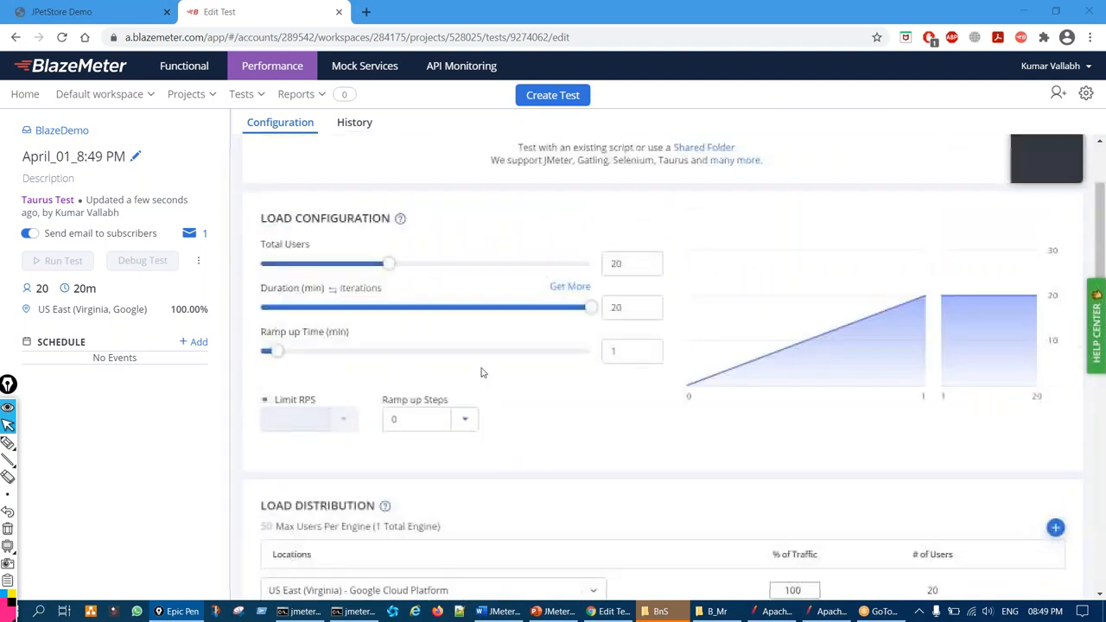
pyautogui.scroll(2, 432, 311)
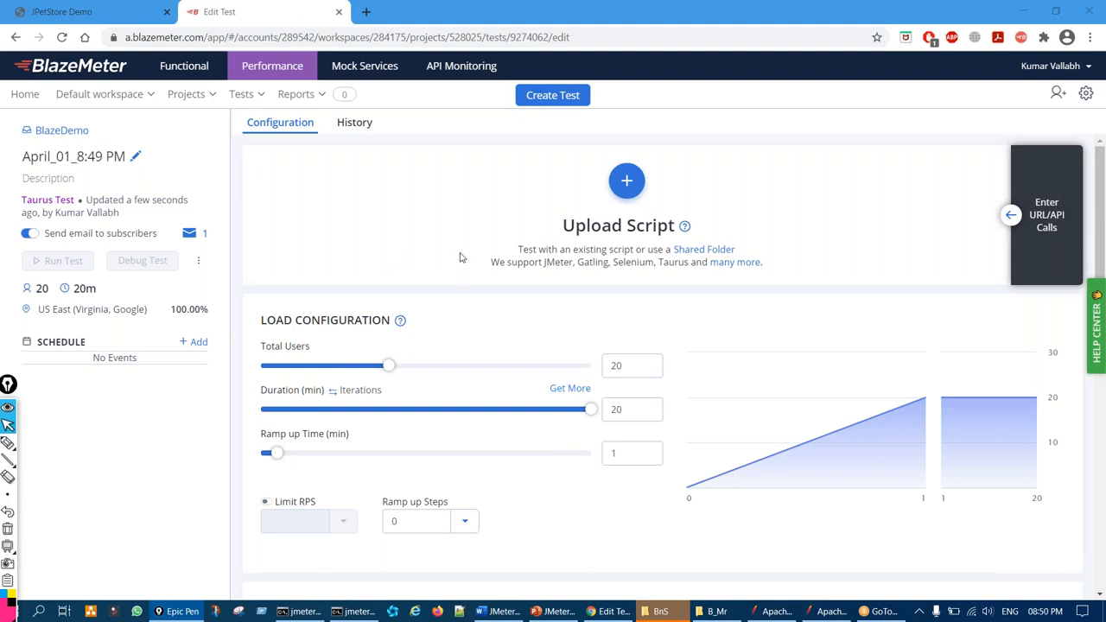
pyautogui.hotkey('ctrl', 'shift', '1')
pyautogui.moveTo(282, 197)
pyautogui.mouseDown()
pyautogui.moveTo(117, 359)
pyautogui.moveTo(527, 156)
pyautogui.moveTo(468, 161)
pyautogui.mouseUp()
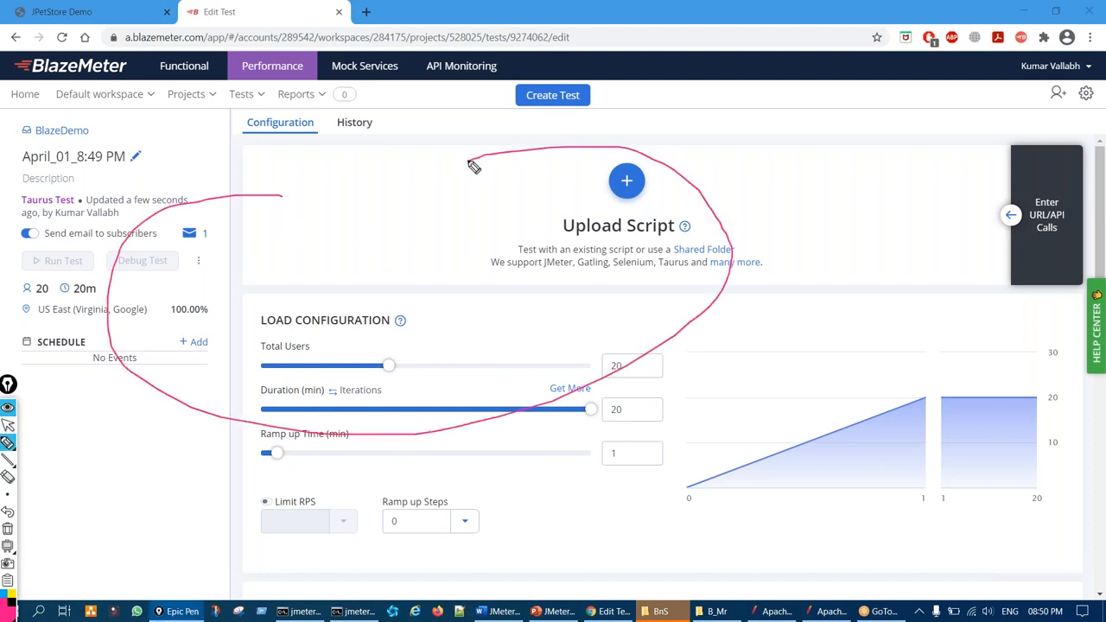
pyautogui.hotkey('ctrl', 'shift', '7')
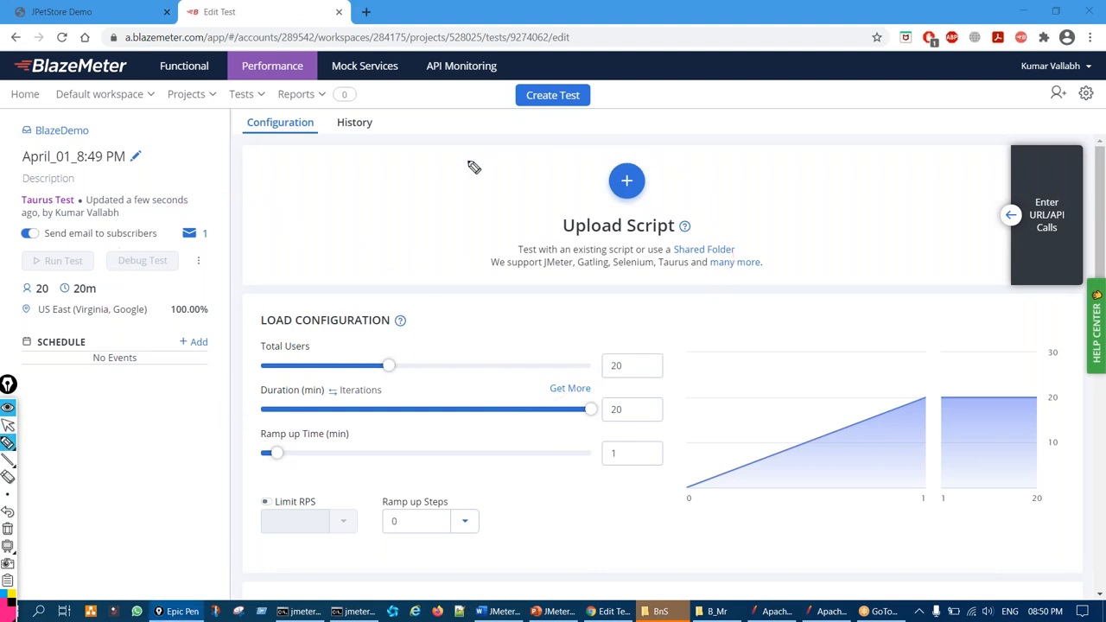
pyautogui.hotkey('ctrl', 'shift', '1')
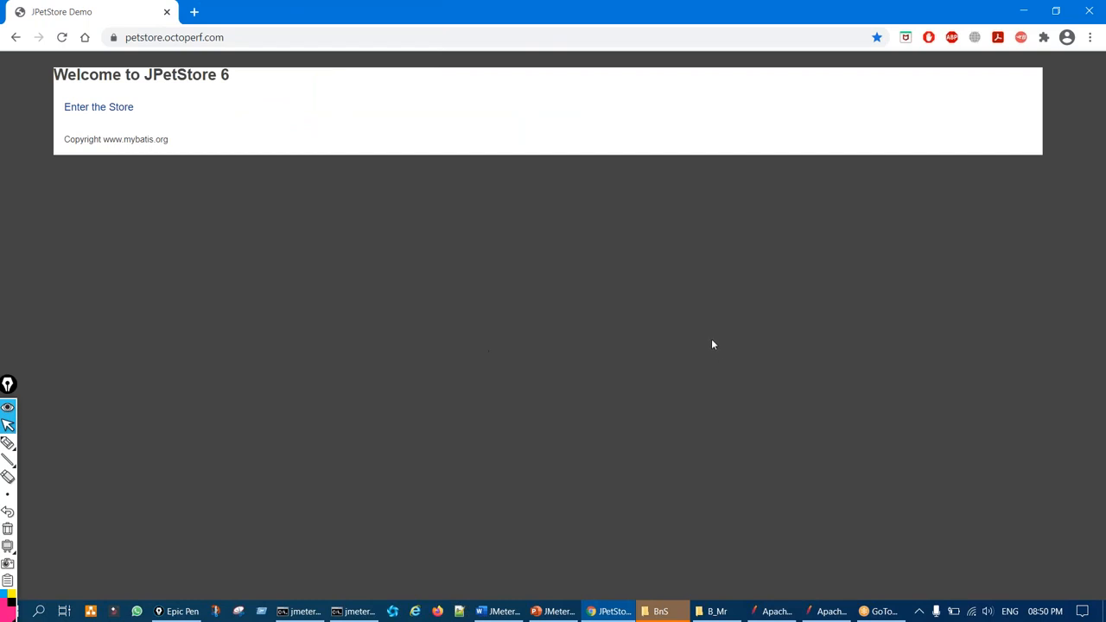
# Replace the JPetStore Demo tab with a fresh tab and bring up the BlazeMeter recorder
pyautogui.click(1022, 37)
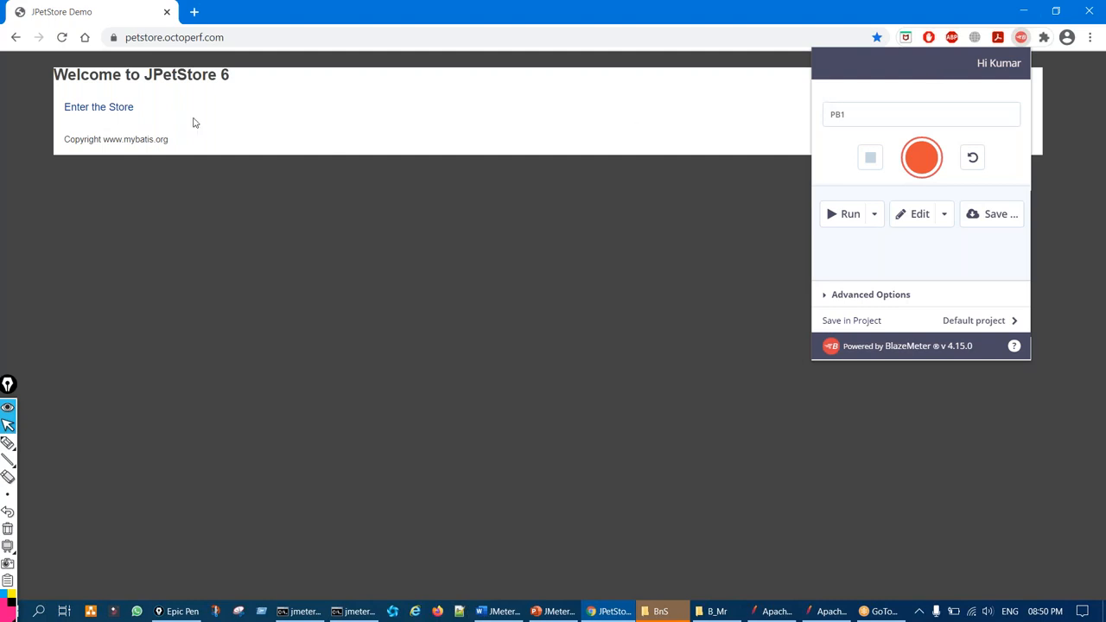
pyautogui.click(195, 12)
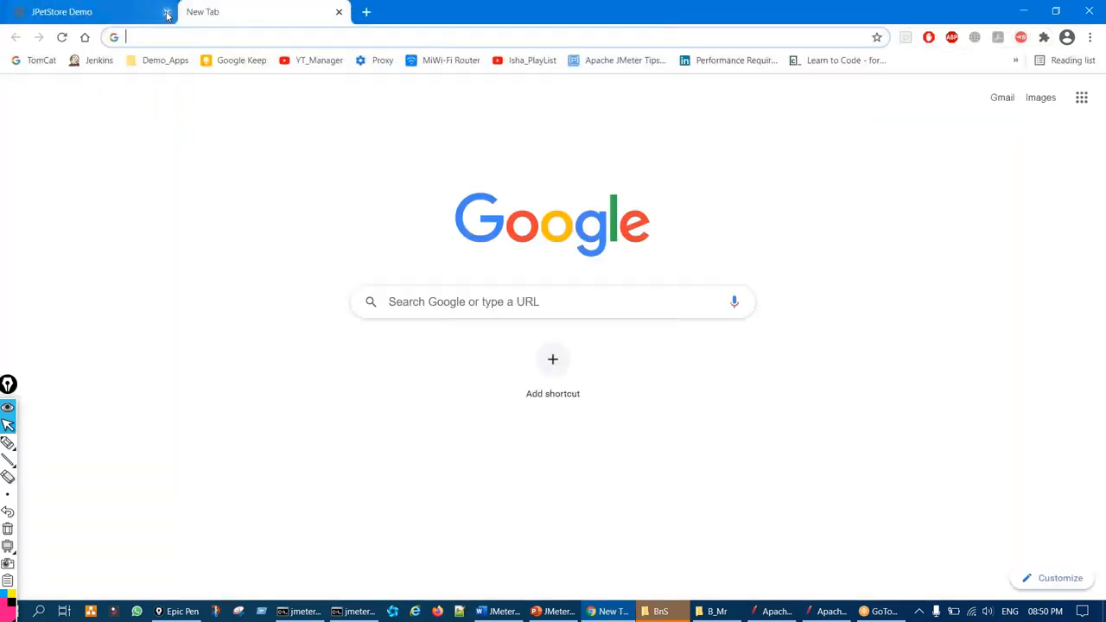
pyautogui.click(168, 12)
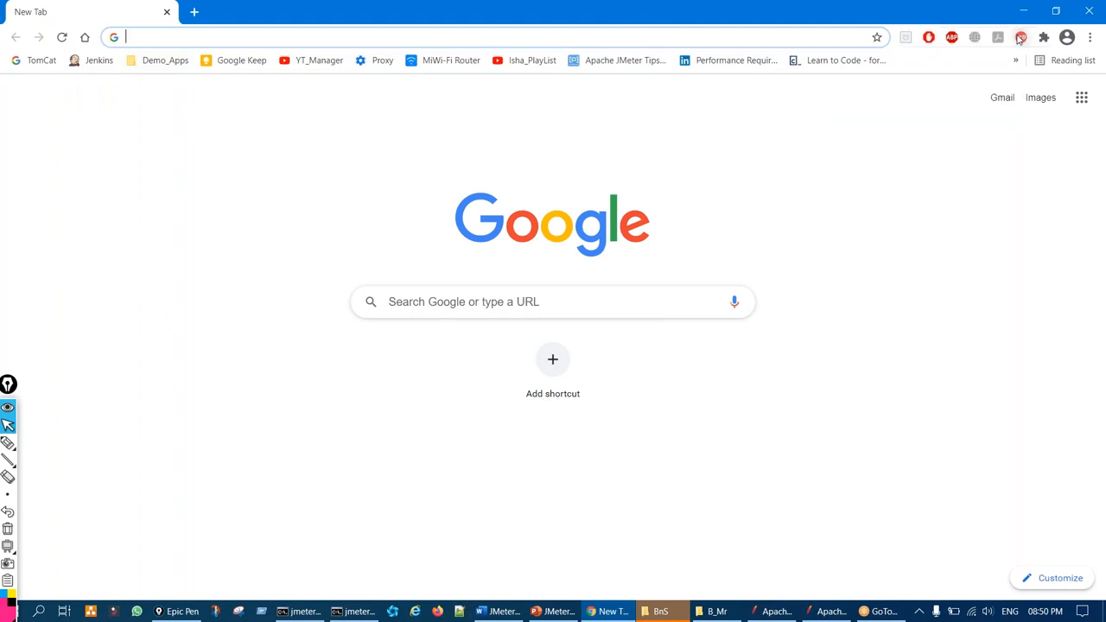
pyautogui.click(1021, 37)
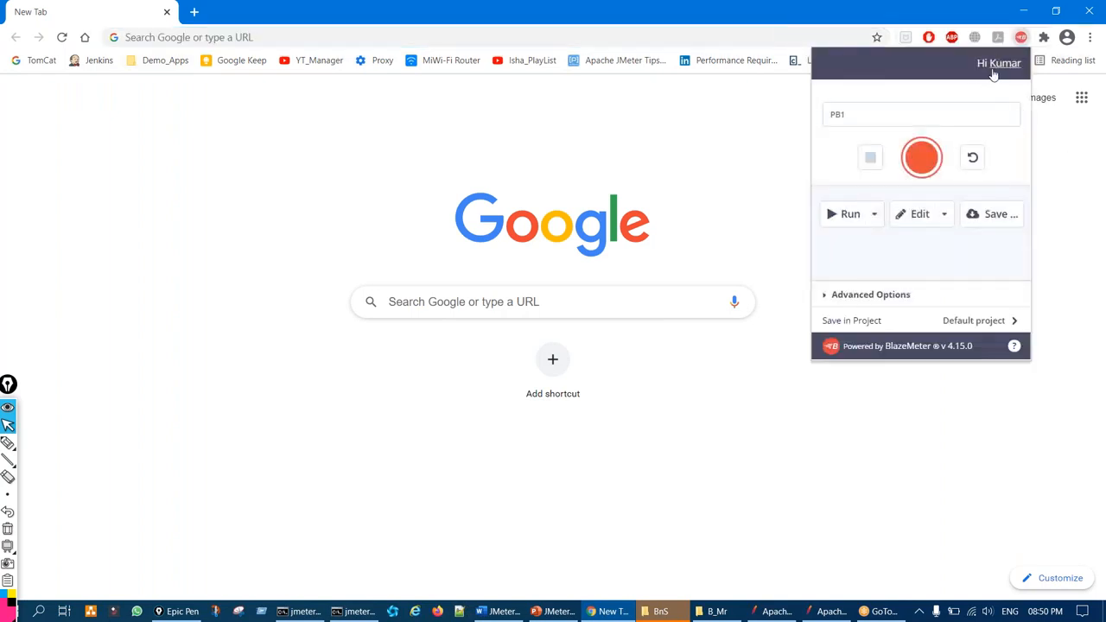
# Rename the recording from PB1 to PB2
pyautogui.hotkey('ctrl', 'shift', '3')
pyautogui.moveTo(838, 105)
pyautogui.mouseDown()
pyautogui.moveTo(823, 106)
pyautogui.moveTo(847, 121)
pyautogui.moveTo(833, 103)
pyautogui.mouseUp()
pyautogui.hotkey('ctrl', 'shift', '7')
pyautogui.hotkey('ctrl', 'shift', '2')
pyautogui.click(855, 116)
pyautogui.hotkey('ctrl', 'shift', '3')
pyautogui.moveTo(815, 121)
pyautogui.mouseDown()
pyautogui.moveTo(877, 114)
pyautogui.moveTo(831, 105)
pyautogui.mouseUp()
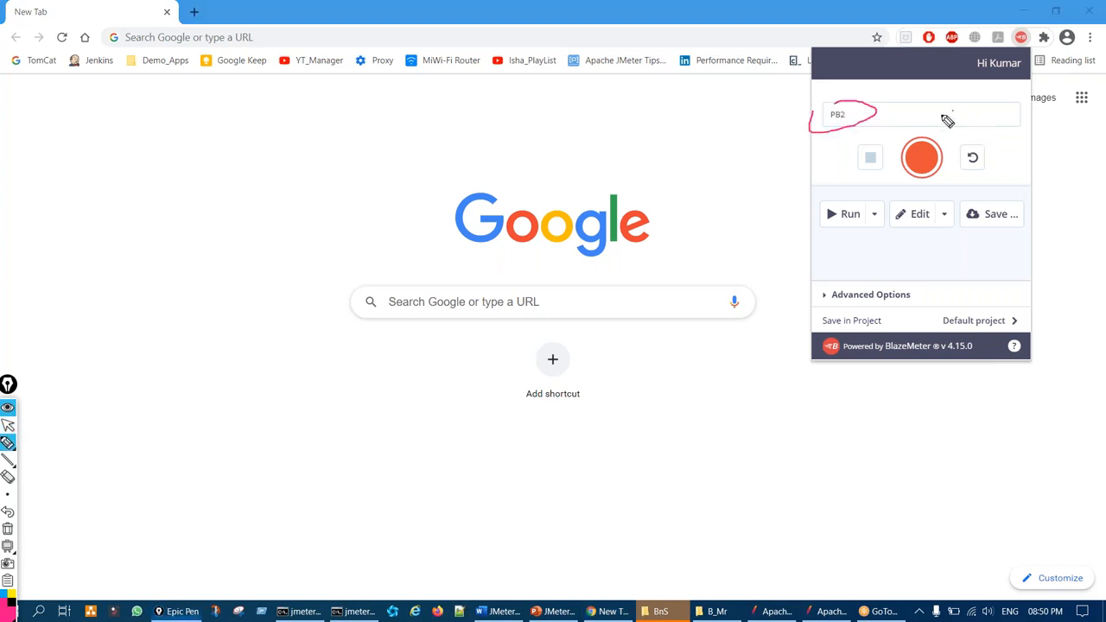
pyautogui.hotkey('ctrl', 'shift', '7')
pyautogui.hotkey('ctrl', 'shift', '2')
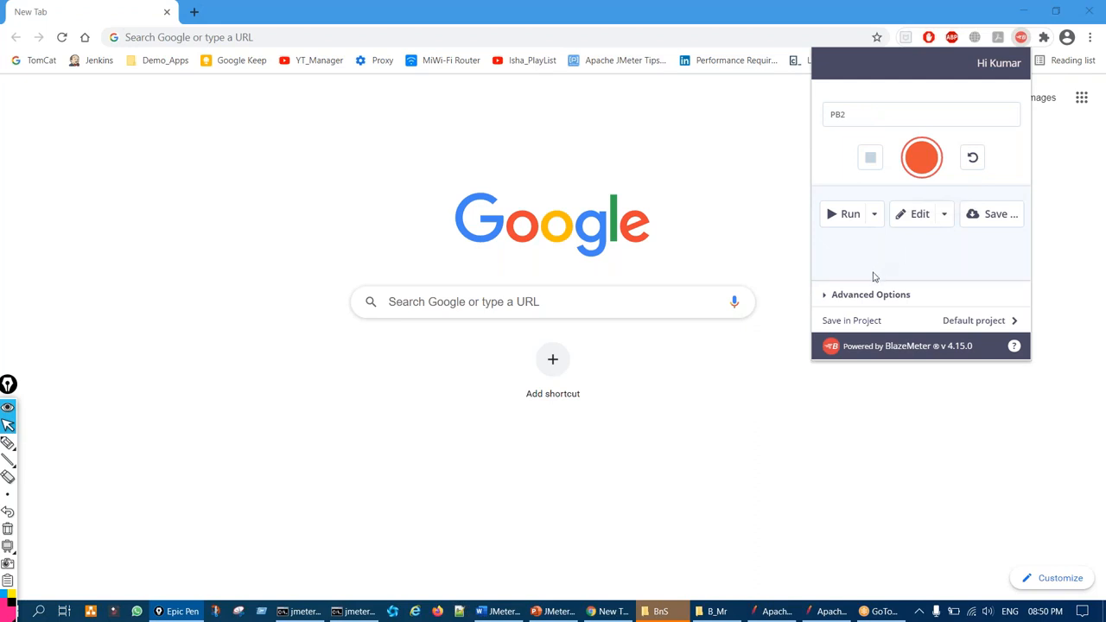
# Expand the recorder's Advanced Options section
pyautogui.hotkey('ctrl', 'shift', '1')
pyautogui.moveTo(839, 284)
pyautogui.mouseDown()
pyautogui.moveTo(815, 294)
pyautogui.moveTo(864, 286)
pyautogui.moveTo(831, 280)
pyautogui.mouseUp()
pyautogui.hotkey('ctrl', 'z')
pyautogui.hotkey('ctrl', 'shift', '2')
pyautogui.click(826, 296)
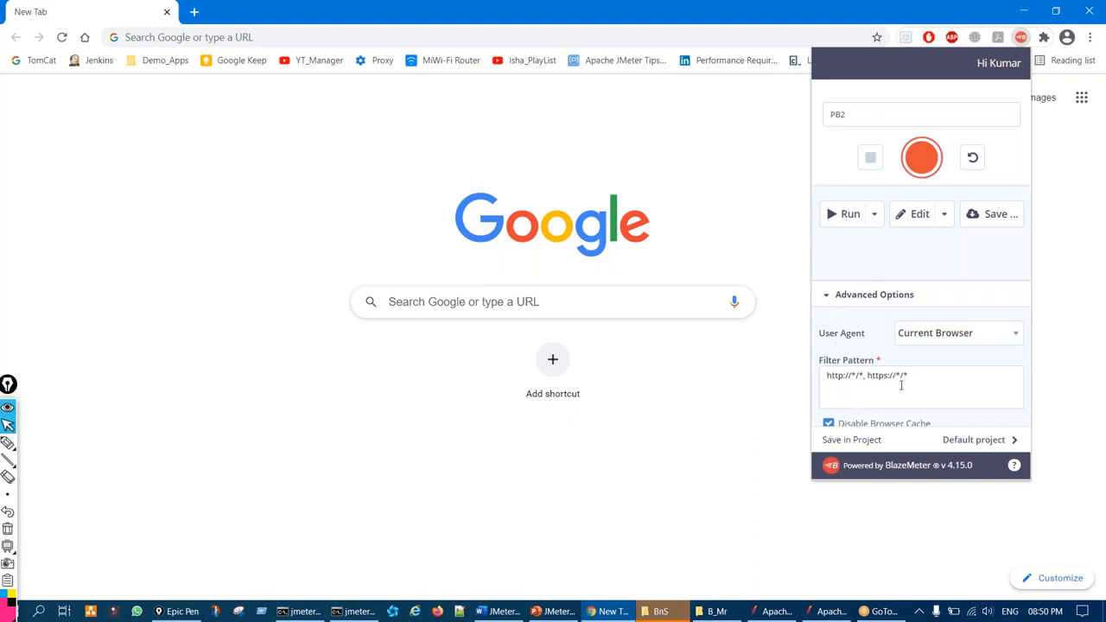
# Review the User Agent (Current Browser) and Filter Pattern settings in Advanced Options
pyautogui.hotkey('ctrl', 'shift', '1')
pyautogui.moveTo(845, 340); pyautogui.dragTo(864, 339)
pyautogui.moveTo(929, 321)
pyautogui.mouseDown()
pyautogui.moveTo(945, 319)
pyautogui.moveTo(888, 332)
pyautogui.mouseUp()
pyautogui.moveTo(640, 226); pyautogui.dragTo(735, 179)
pyautogui.hotkey('ctrl', 'shift', '7')
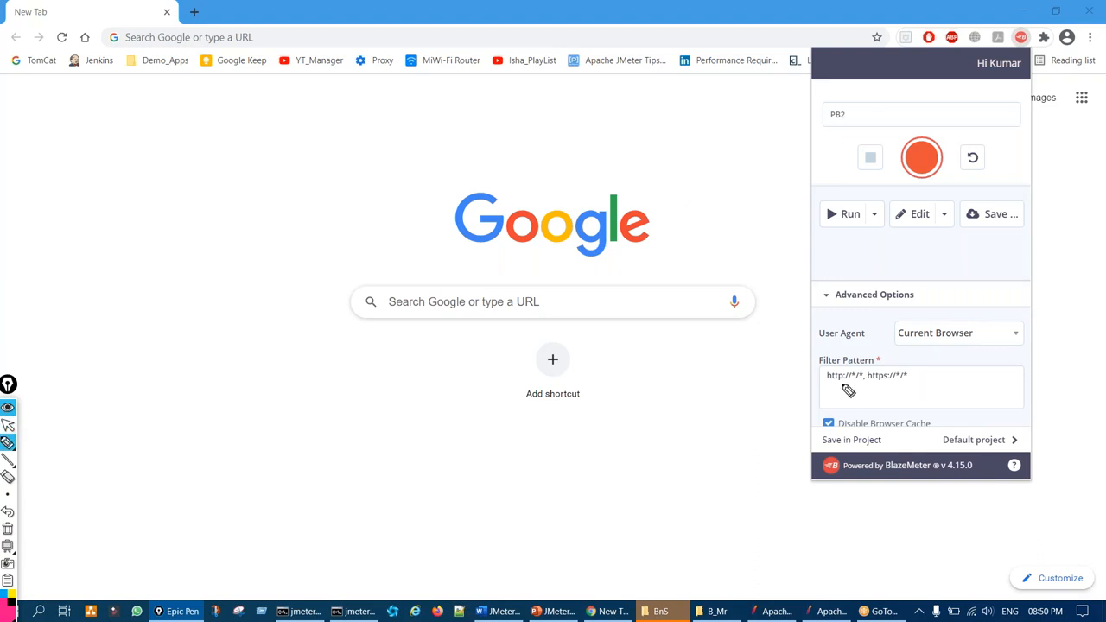
pyautogui.moveTo(843, 385)
pyautogui.mouseDown()
pyautogui.moveTo(908, 369)
pyautogui.moveTo(832, 361)
pyautogui.mouseUp()
pyautogui.hotkey('ctrl', 'shift', '7')
pyautogui.hotkey('ctrl', 'shift', '2')
pyautogui.scroll(-2, 873, 379)
pyautogui.scroll(1, 874, 379)
# Review the Disable Browser Cache, Record Ajax Requests and Wipe Service Workers options
pyautogui.hotkey('ctrl', 'shift', '1')
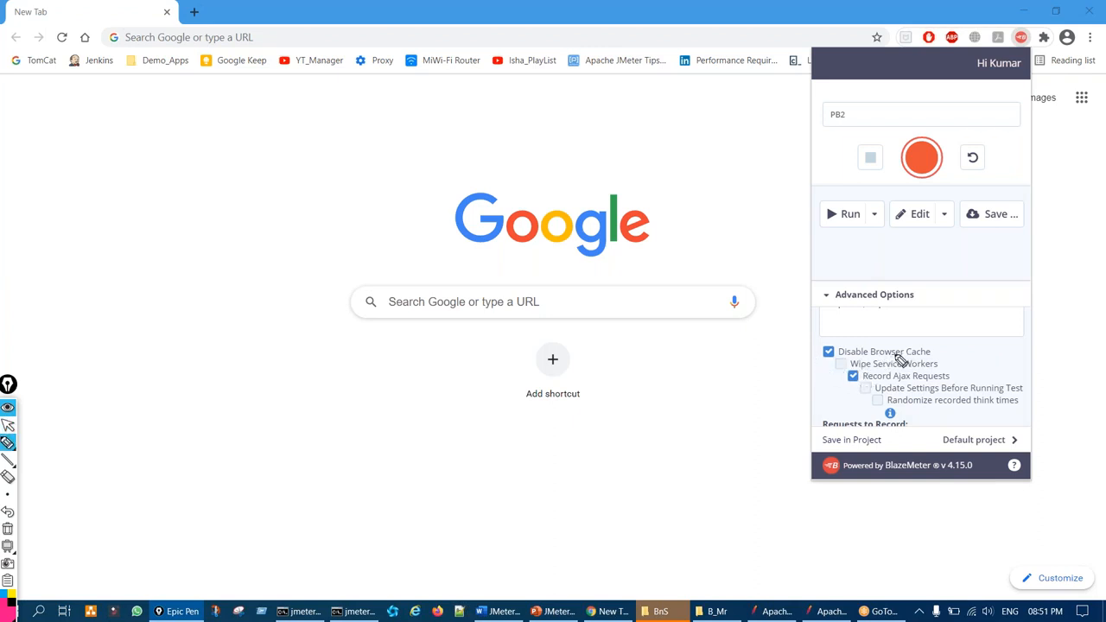
pyautogui.moveTo(821, 351); pyautogui.dragTo(877, 322)
pyautogui.moveTo(847, 381)
pyautogui.mouseDown()
pyautogui.moveTo(876, 374)
pyautogui.moveTo(860, 393)
pyautogui.moveTo(887, 409)
pyautogui.moveTo(878, 409)
pyautogui.mouseUp()
pyautogui.moveTo(837, 360)
pyautogui.mouseDown()
pyautogui.moveTo(847, 370)
pyautogui.moveTo(837, 370)
pyautogui.mouseUp()
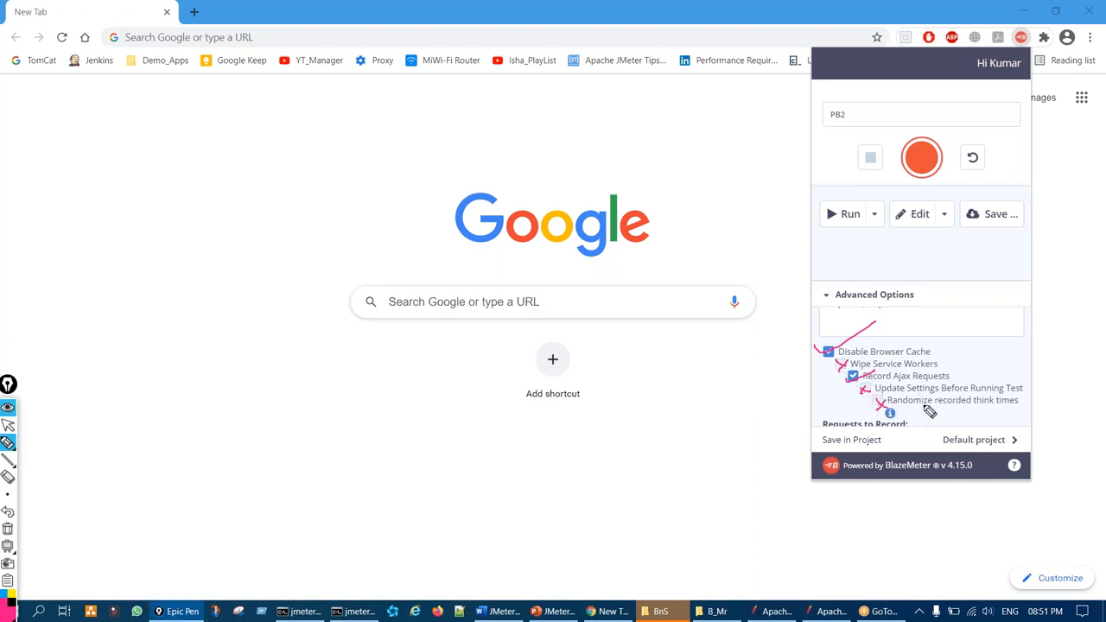
pyautogui.hotkey('ctrl', 'shift', '7')
pyautogui.moveTo(814, 350)
pyautogui.mouseDown()
pyautogui.moveTo(826, 357)
pyautogui.moveTo(856, 343)
pyautogui.mouseUp()
pyautogui.hotkey('ctrl', 'shift', '7')
pyautogui.hotkey('ctrl', 'shift', '1')
pyautogui.scroll(-1, 923, 346)
pyautogui.scroll(-2, 925, 342)
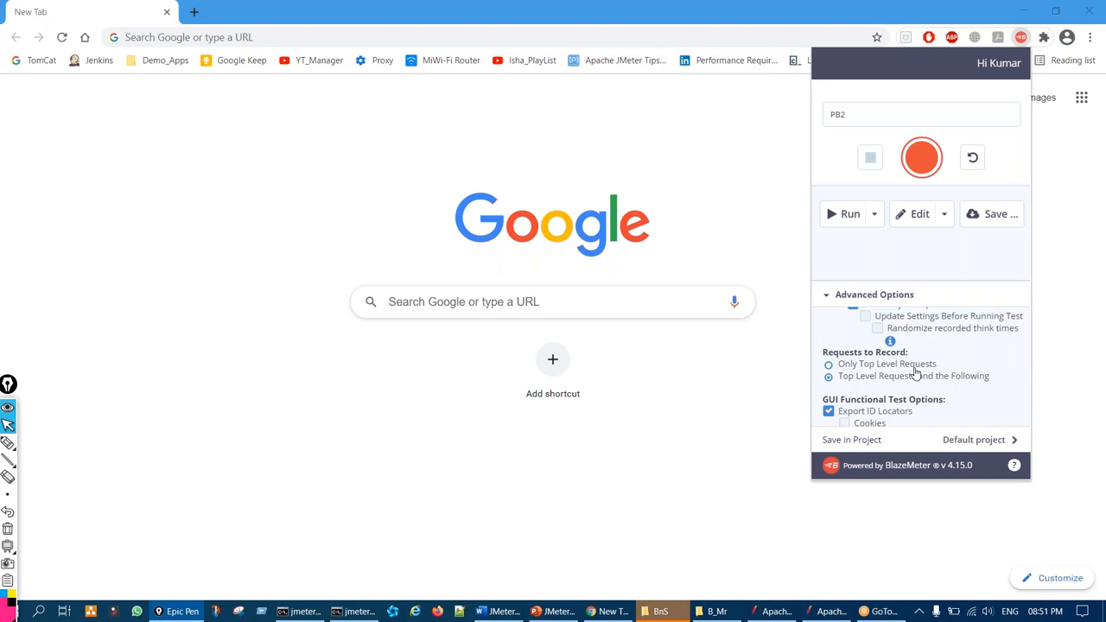
# Review the Requests to Record setting, Top Level Requests and the Following
pyautogui.hotkey('ctrl', 'shift', '2')
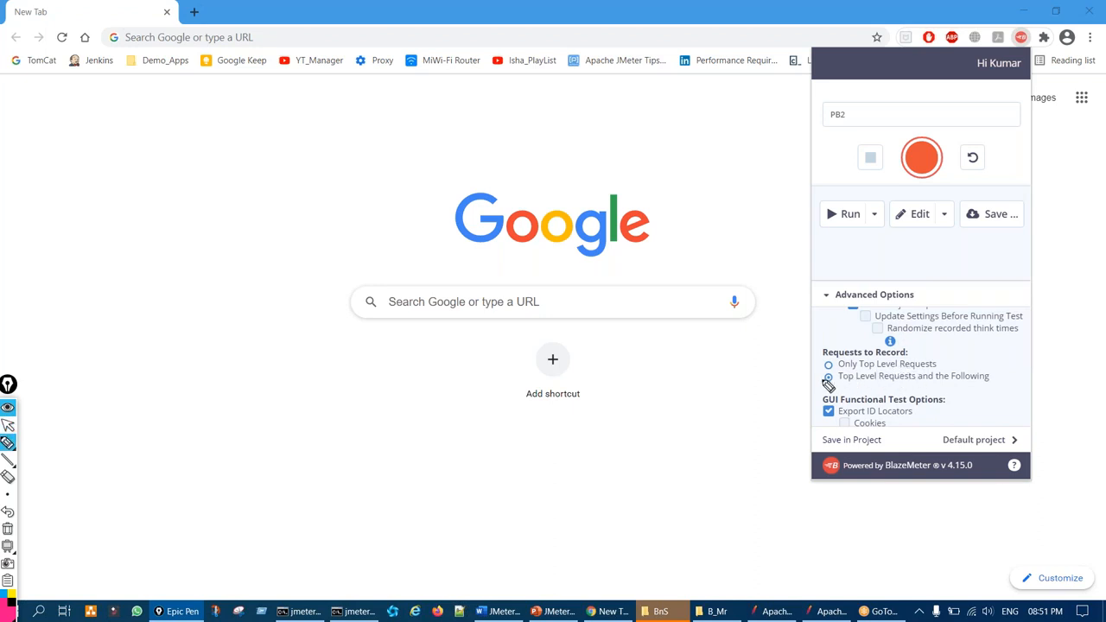
pyautogui.moveTo(827, 377); pyautogui.dragTo(832, 381)
pyautogui.moveTo(941, 350)
pyautogui.mouseDown()
pyautogui.moveTo(912, 352)
pyautogui.moveTo(899, 375)
pyautogui.moveTo(915, 375)
pyautogui.mouseUp()
pyautogui.hotkey('ctrl', 'shift', '7')
pyautogui.hotkey('ctrl', 'shift', '2')
pyautogui.scroll(-2, 907, 369)
# Review Export ID Locators and the CSS & Fonts, Javascript, Images and Redirects options
pyautogui.hotkey('ctrl', 'shift', '2')
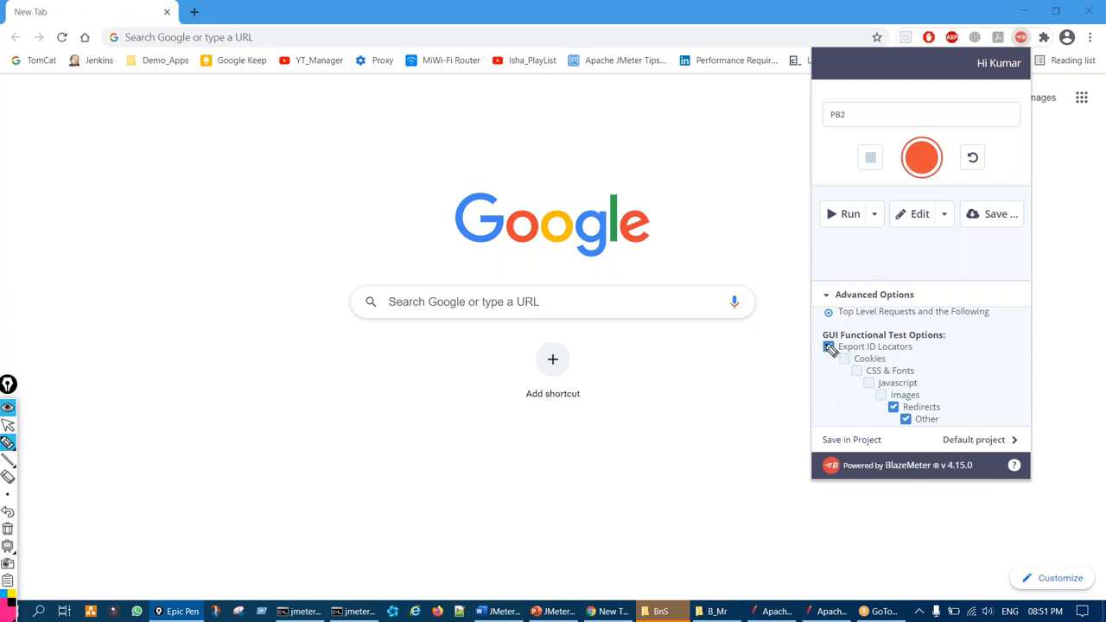
pyautogui.moveTo(828, 349)
pyautogui.mouseDown()
pyautogui.moveTo(815, 350)
pyautogui.moveTo(852, 346)
pyautogui.moveTo(843, 340)
pyautogui.mouseUp()
pyautogui.moveTo(907, 399)
pyautogui.mouseDown()
pyautogui.moveTo(885, 410)
pyautogui.moveTo(918, 423)
pyautogui.mouseUp()
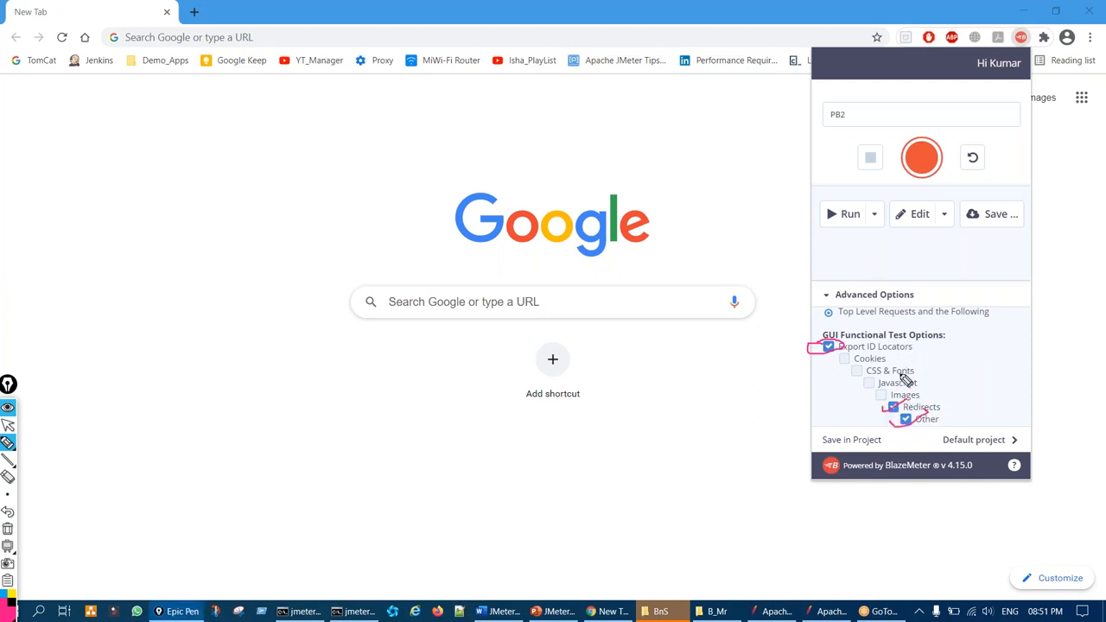
pyautogui.moveTo(873, 388); pyautogui.dragTo(877, 394)
pyautogui.moveTo(942, 403)
pyautogui.mouseDown()
pyautogui.moveTo(971, 399)
pyautogui.moveTo(964, 423)
pyautogui.moveTo(937, 408)
pyautogui.moveTo(881, 419)
pyautogui.moveTo(967, 418)
pyautogui.mouseUp()
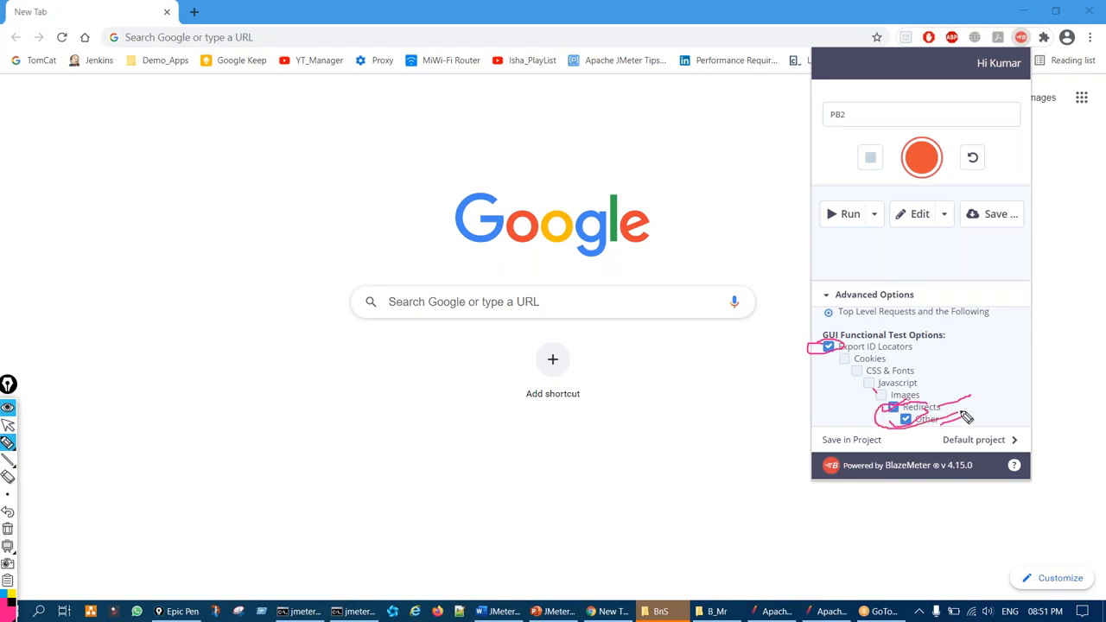
pyautogui.hotkey('ctrl', 'shift', '7')
pyautogui.moveTo(859, 365)
pyautogui.mouseDown()
pyautogui.moveTo(920, 393)
pyautogui.moveTo(881, 393)
pyautogui.mouseUp()
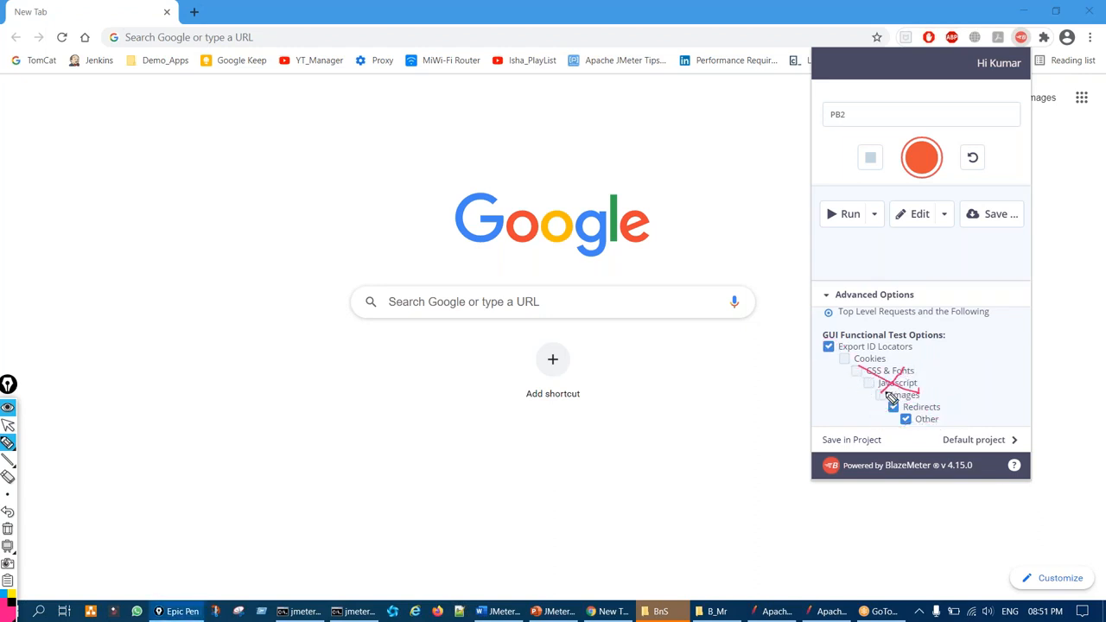
pyautogui.hotkey('ctrl', 'shift', '7')
pyautogui.hotkey('ctrl', 'shift', '2')
# Collapse Advanced Options, leaving defaults, and start recording the PB2 test
pyautogui.scroll(3, 974, 371)
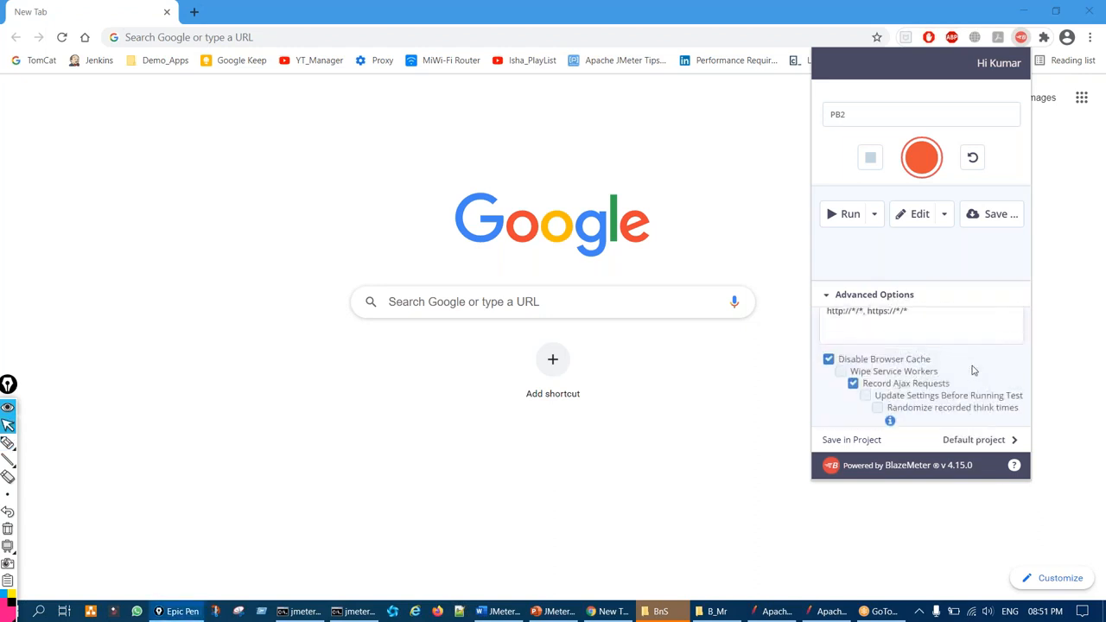
pyautogui.scroll(2, 973, 370)
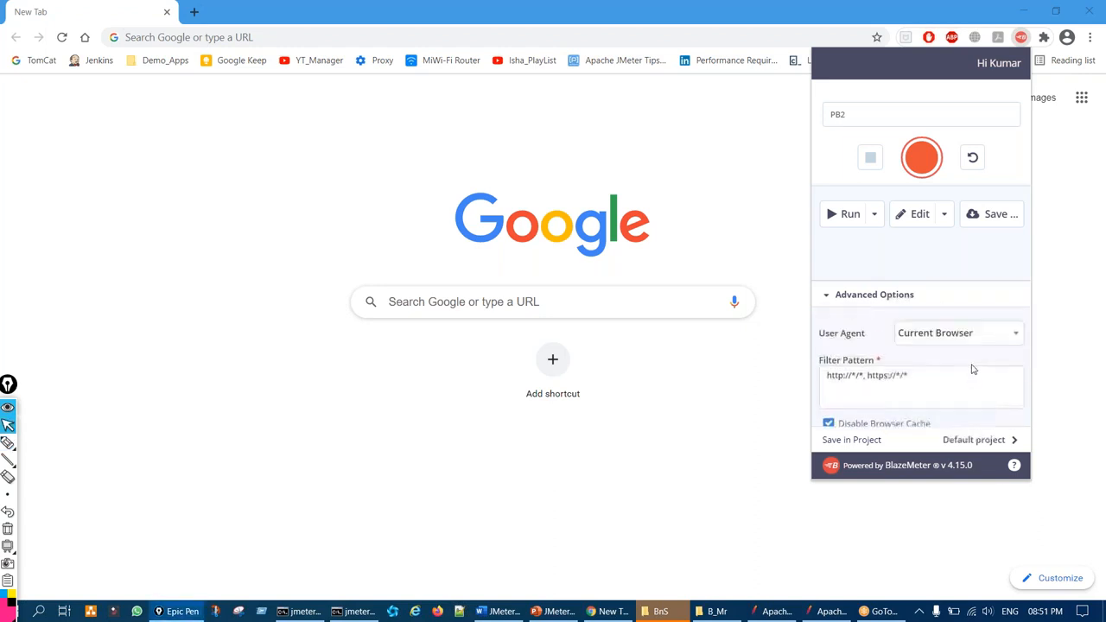
pyautogui.click(826, 299)
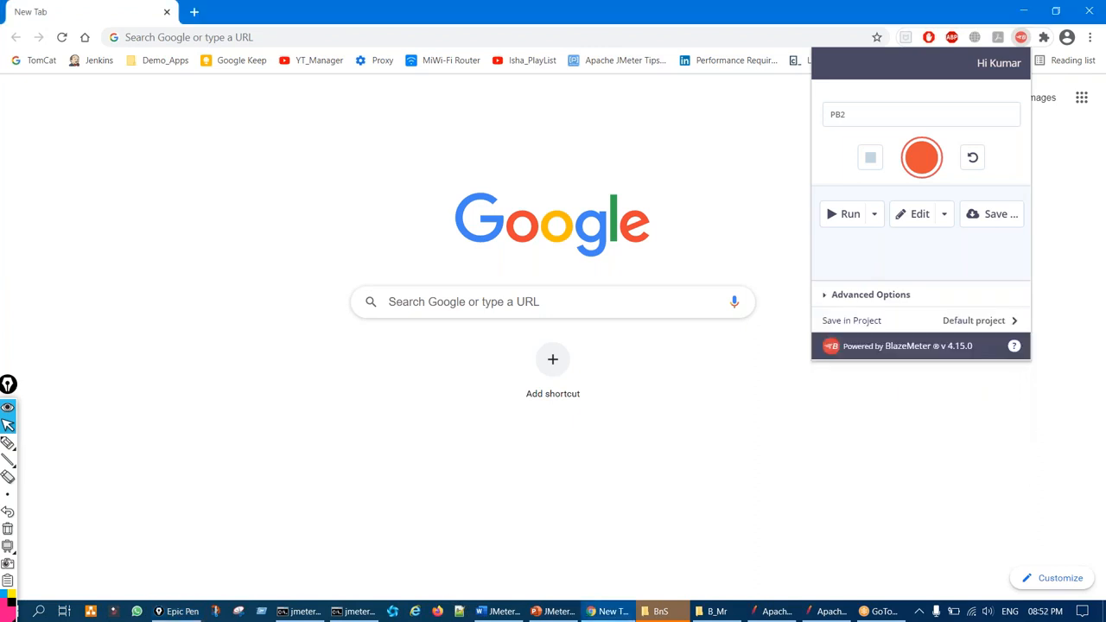
pyautogui.click(921, 157)
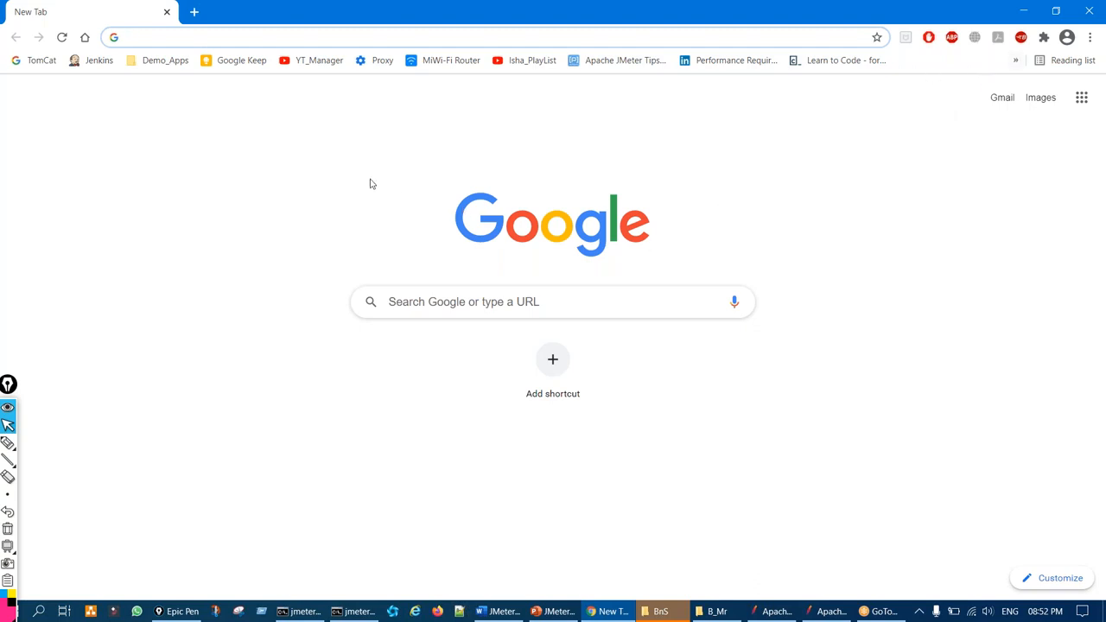
# Load JPetStore_Web_2 from the Demo_Apps bookmarks folder
pyautogui.click(157, 61)
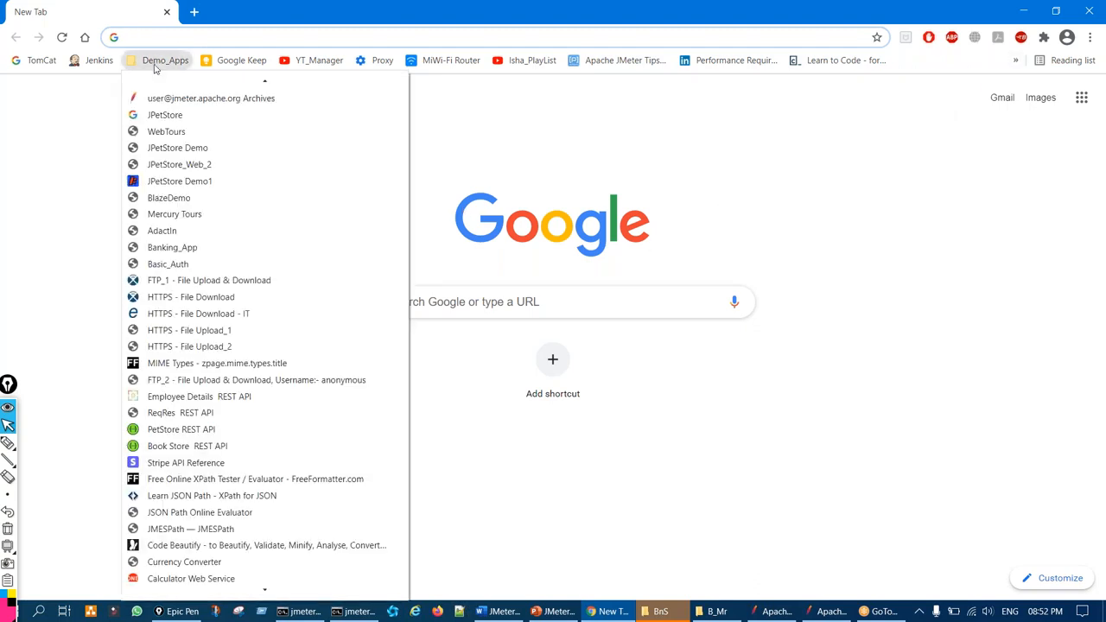
pyautogui.click(172, 164)
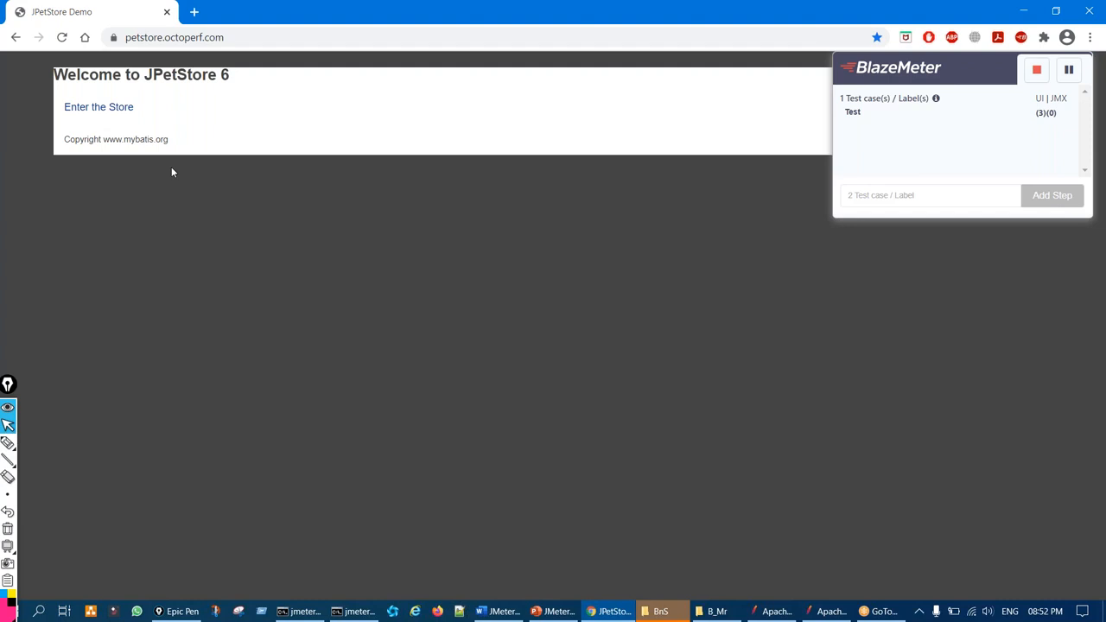
# Point out the Test label holding three captured requests in the recorder
pyautogui.hotkey('ctrl', 'shift', '3')
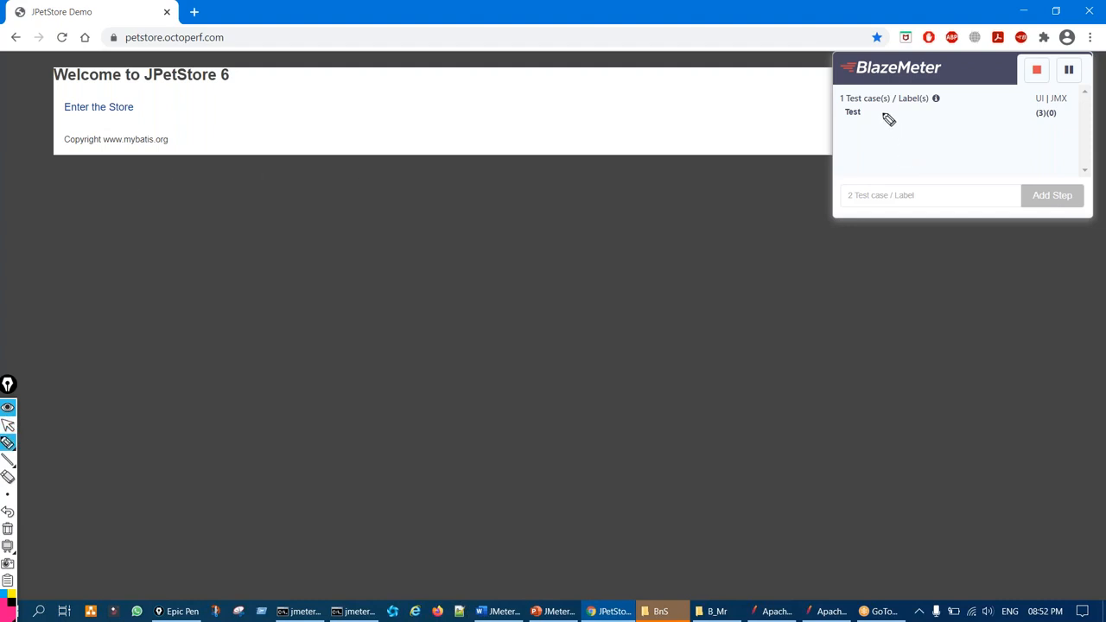
pyautogui.moveTo(869, 92); pyautogui.dragTo(859, 114)
pyautogui.hotkey('ctrl', 'shift', '7')
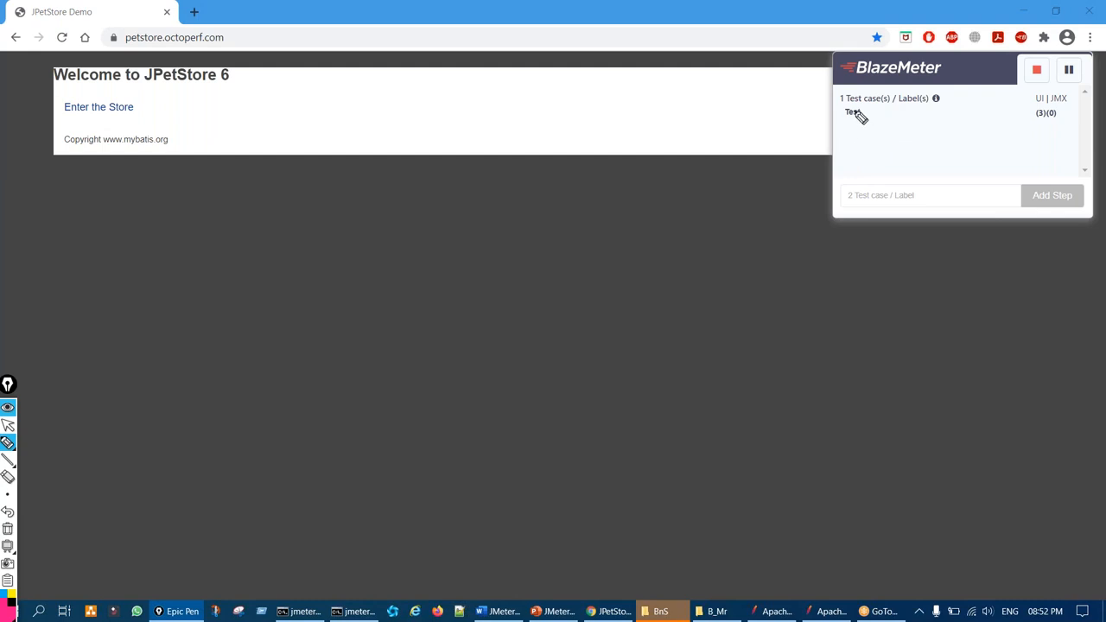
pyautogui.moveTo(852, 109)
pyautogui.mouseDown()
pyautogui.moveTo(849, 125)
pyautogui.moveTo(953, 119)
pyautogui.moveTo(921, 108)
pyautogui.mouseUp()
pyautogui.hotkey('ctrl', 'shift', '7')
pyautogui.hotkey('ctrl', 'shift', '1')
# Begin typing the next transaction label, starting with T01, in the recorder's label field
pyautogui.hotkey('ctrl', 'shift', '2')
pyautogui.moveTo(129, 29)
pyautogui.mouseDown()
pyautogui.moveTo(213, 60)
pyautogui.moveTo(99, 26)
pyautogui.mouseUp()
pyautogui.hotkey('ctrl', 'shift', '7')
pyautogui.moveTo(891, 176)
pyautogui.mouseDown()
pyautogui.moveTo(847, 227)
pyautogui.moveTo(883, 169)
pyautogui.mouseUp()
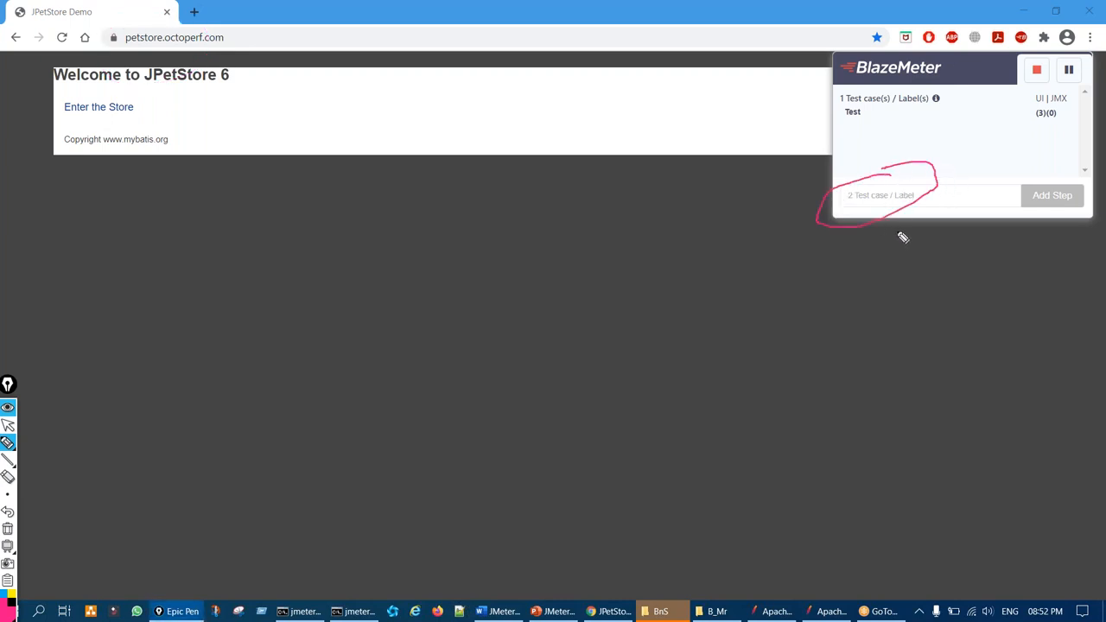
pyautogui.moveTo(806, 309); pyautogui.dragTo(889, 228)
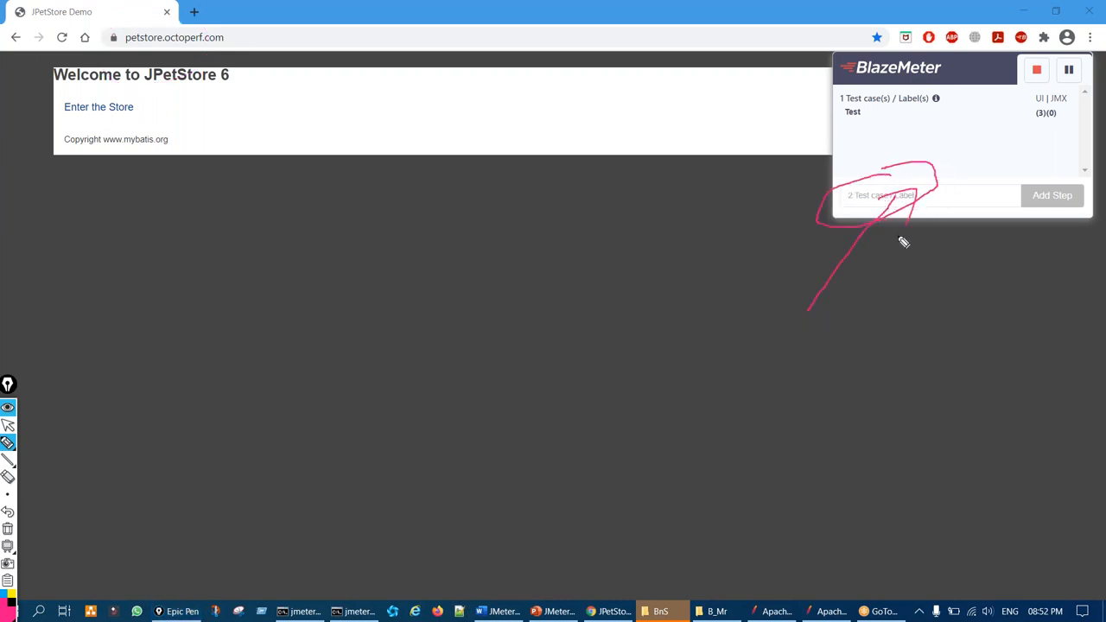
pyautogui.hotkey('ctrl', 'shift', '7')
pyautogui.hotkey('ctrl', 'shift', '1')
pyautogui.click(871, 196)
pyautogui.write('1_HomePage_Launch')
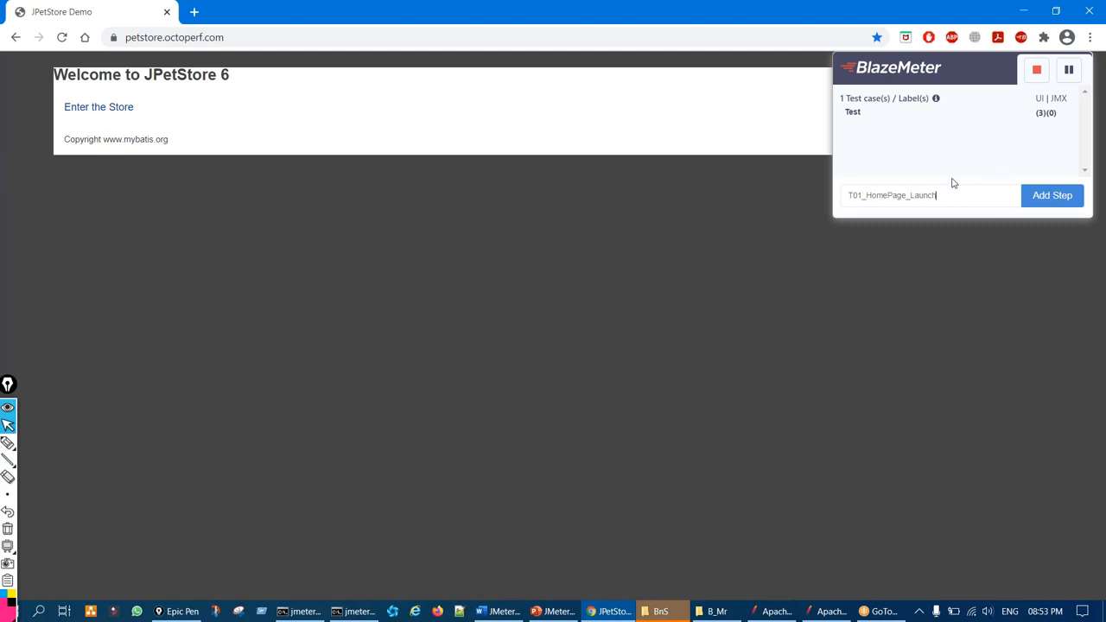
# Highlight the T01_HomePage_Launch label and its submit spot with on-screen annotations
pyautogui.hotkey('ctrl', 'shift', '3')
pyautogui.moveTo(888, 184)
pyautogui.mouseDown()
pyautogui.moveTo(833, 201)
pyautogui.moveTo(965, 184)
pyautogui.moveTo(885, 183)
pyautogui.mouseUp()
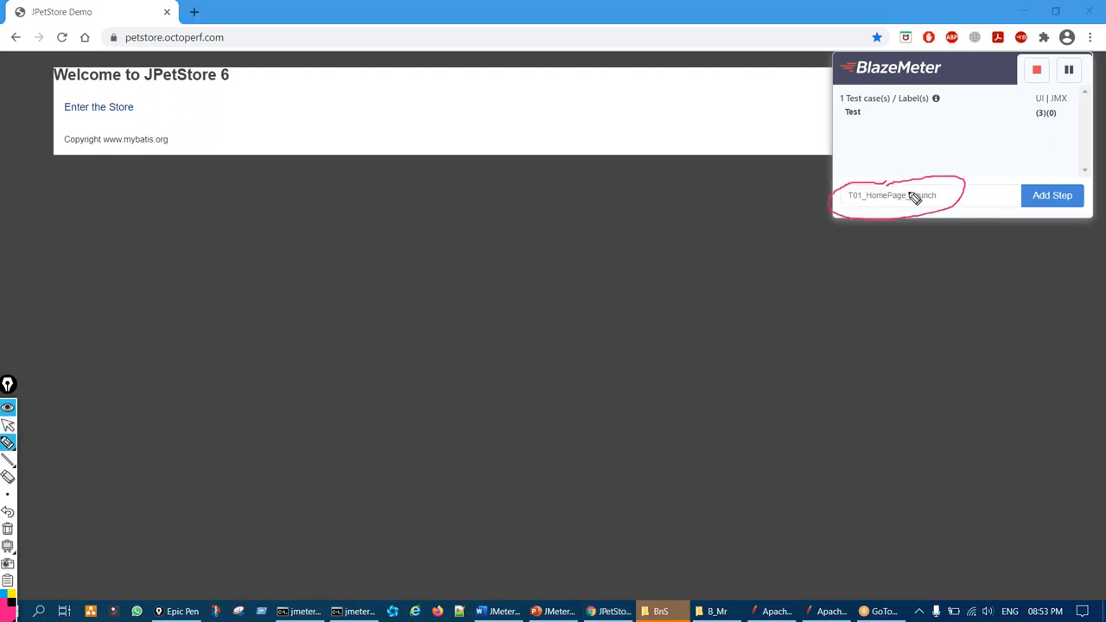
pyautogui.moveTo(936, 147)
pyautogui.mouseDown()
pyautogui.moveTo(918, 180)
pyautogui.moveTo(929, 183)
pyautogui.mouseUp()
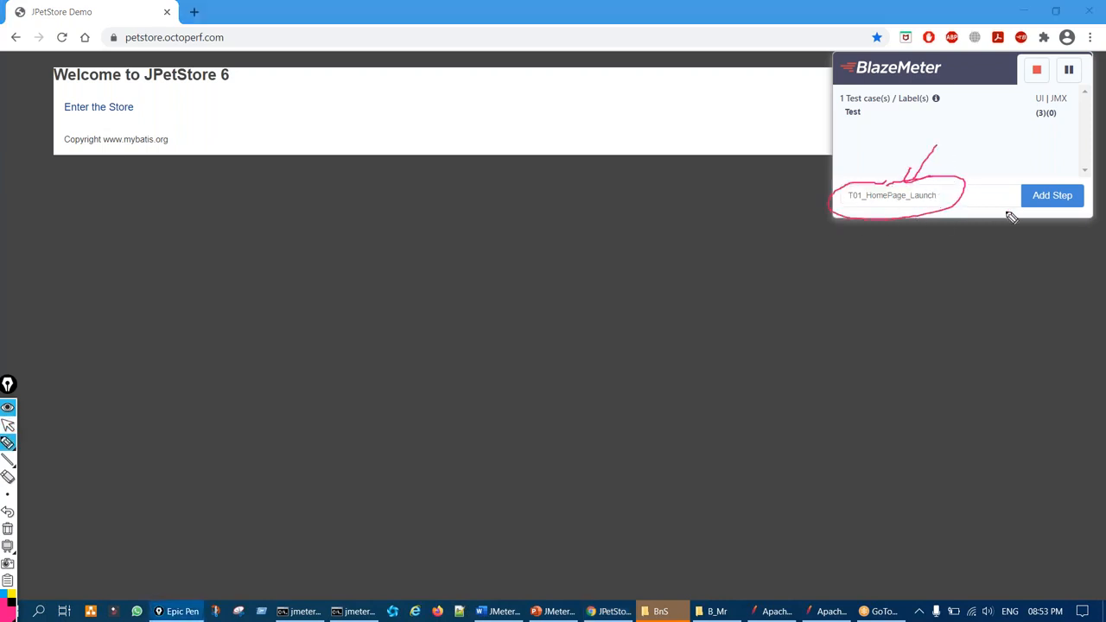
pyautogui.moveTo(1048, 172)
pyautogui.mouseDown()
pyautogui.moveTo(1024, 218)
pyautogui.moveTo(1082, 191)
pyautogui.moveTo(1048, 178)
pyautogui.mouseUp()
pyautogui.moveTo(990, 270); pyautogui.dragTo(1033, 235)
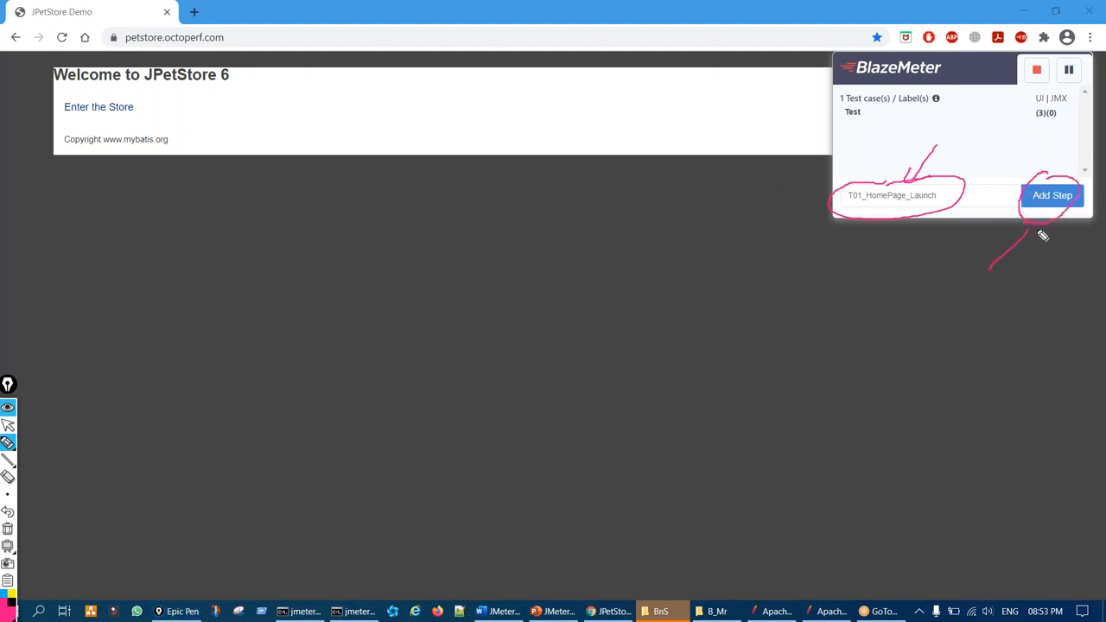
pyautogui.moveTo(904, 194); pyautogui.dragTo(908, 137)
pyautogui.moveTo(883, 281); pyautogui.dragTo(956, 235)
pyautogui.moveTo(896, 264); pyautogui.dragTo(917, 289)
pyautogui.hotkey('ctrl', 'shift', '7')
pyautogui.moveTo(899, 185); pyautogui.dragTo(884, 176)
pyautogui.moveTo(1080, 197); pyautogui.dragTo(1028, 218)
pyautogui.hotkey('ctrl', 'shift', '7')
pyautogui.hotkey('ctrl', 'shift', '1')
# Add T01_HomePage_Launch as a new step and point out its empty (0)(0) request counter
pyautogui.click(959, 197)
pyautogui.click(1043, 201)
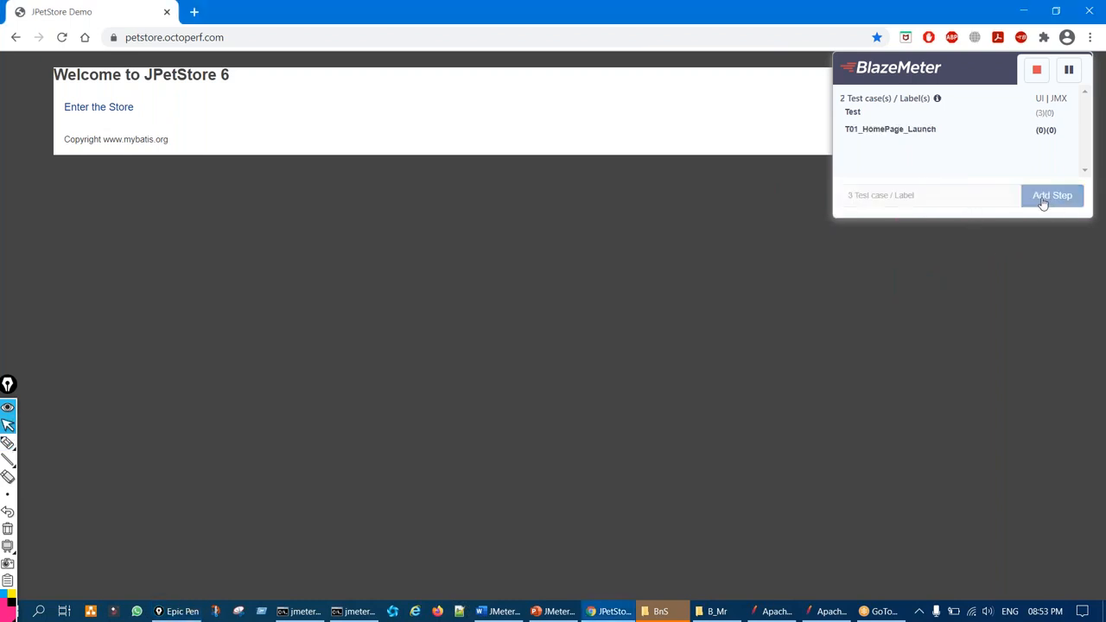
pyautogui.hotkey('ctrl', 'shift', '2')
pyautogui.moveTo(847, 143)
pyautogui.mouseDown()
pyautogui.moveTo(929, 131)
pyautogui.moveTo(907, 114)
pyautogui.mouseUp()
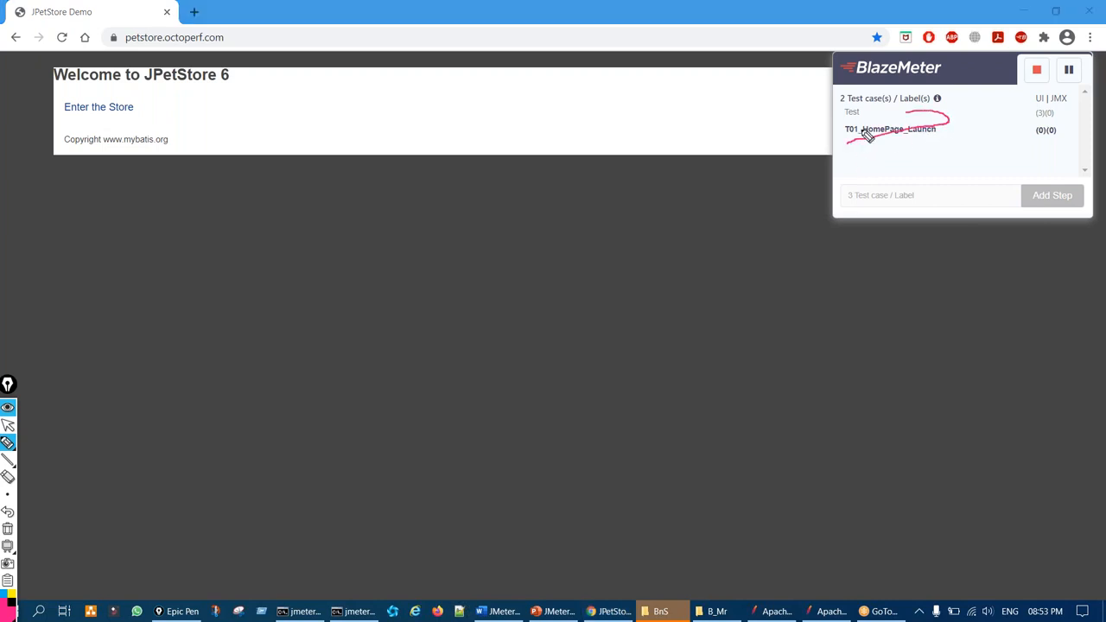
pyautogui.hotkey('ctrl', 'shift', '7')
pyautogui.hotkey('ctrl', 'shift', '1')
pyautogui.hotkey('ctrl', 'shift', '2')
pyautogui.moveTo(1029, 141); pyautogui.dragTo(1039, 141)
pyautogui.hotkey('ctrl', 'shift', '7')
pyautogui.hotkey('ctrl', 'shift', '1')
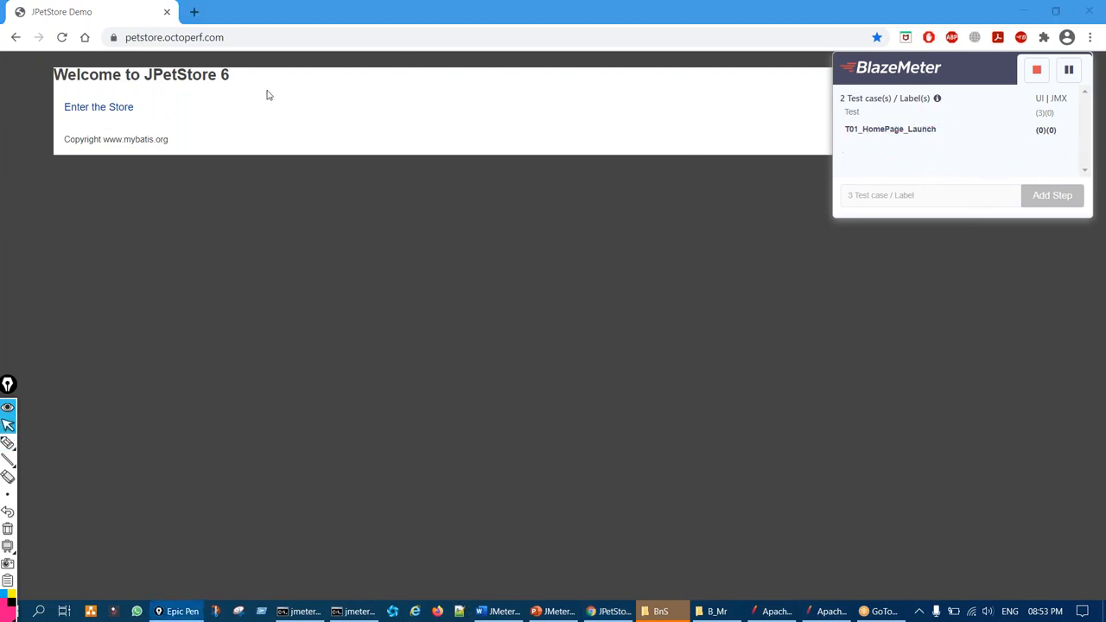
# Reload the home page so its requests record under T01, showing the (0)(2) counter
pyautogui.click(62, 37)
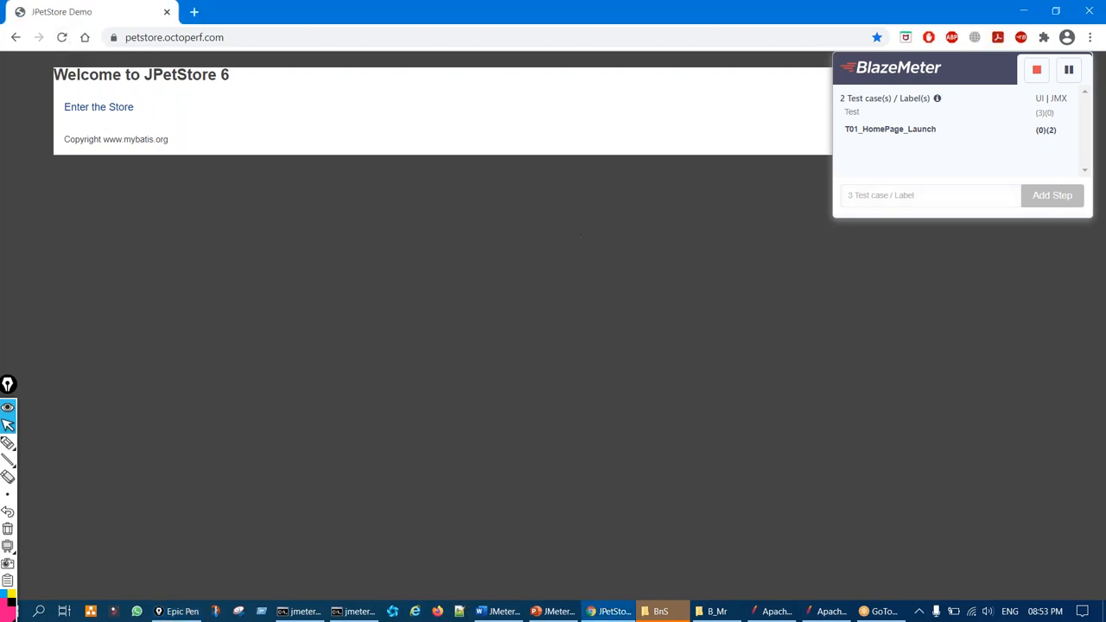
pyautogui.hotkey('ctrl', 'shift', '2')
pyautogui.moveTo(1049, 132)
pyautogui.mouseDown()
pyautogui.moveTo(1032, 141)
pyautogui.moveTo(1054, 119)
pyautogui.moveTo(1042, 148)
pyautogui.mouseUp()
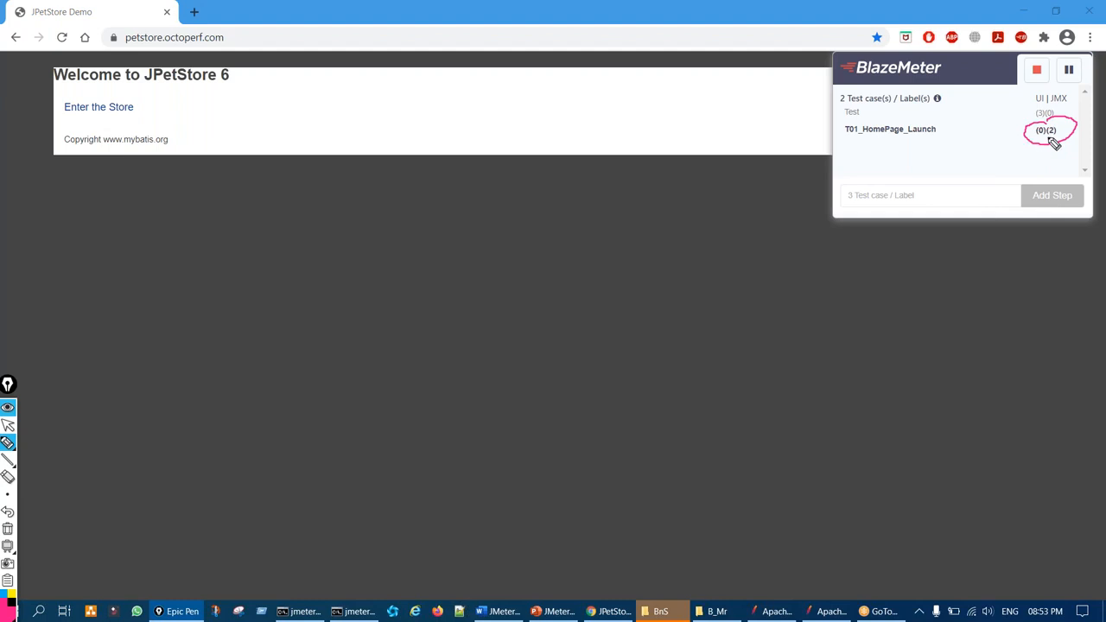
pyautogui.hotkey('ctrl', 'shift', '7')
pyautogui.hotkey('ctrl', 'shift', '2')
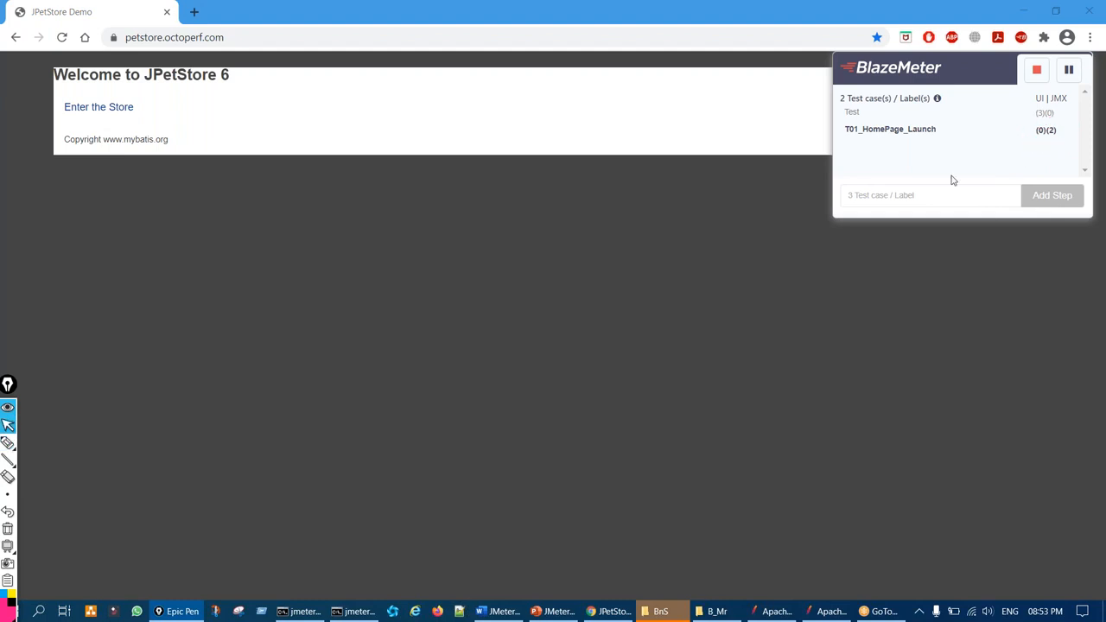
# Type the T02_EnterStore label, highlighting EnterStore and where it gets submitted
pyautogui.click(864, 198)
pyautogui.write('T02_EnterStore')
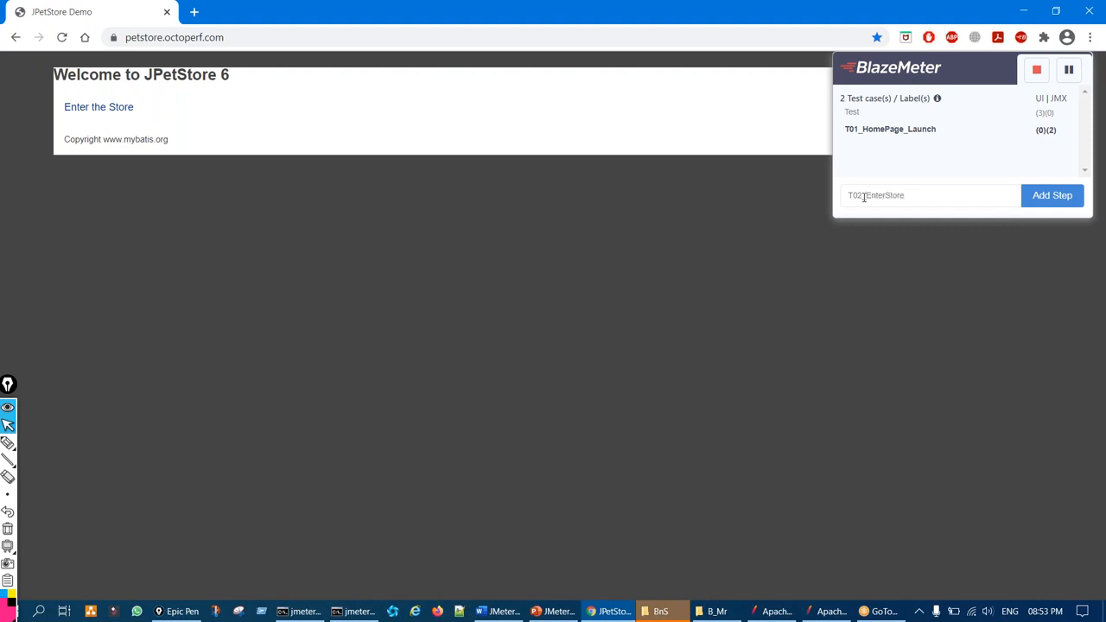
pyautogui.hotkey('ctrl', 'shift', '1')
pyautogui.moveTo(897, 206); pyautogui.dragTo(924, 191)
pyautogui.moveTo(1035, 192)
pyautogui.mouseDown()
pyautogui.moveTo(1029, 217)
pyautogui.moveTo(1036, 183)
pyautogui.mouseUp()
pyautogui.moveTo(938, 198)
pyautogui.mouseDown()
pyautogui.moveTo(992, 164)
pyautogui.moveTo(938, 201)
pyautogui.moveTo(957, 206)
pyautogui.mouseUp()
pyautogui.hotkey('ctrl', 'shift', '7')
pyautogui.hotkey('ctrl', 'shift', '2')
# Submit T02_EnterStore and underline the new step in the recording list
pyautogui.click(937, 196)
pyautogui.press('Return')
pyautogui.hotkey('ctrl', 'shift', '3')
pyautogui.moveTo(847, 157); pyautogui.dragTo(850, 143)
pyautogui.hotkey('ctrl', 'shift', '7')
pyautogui.hotkey('ctrl', 'shift', '2')
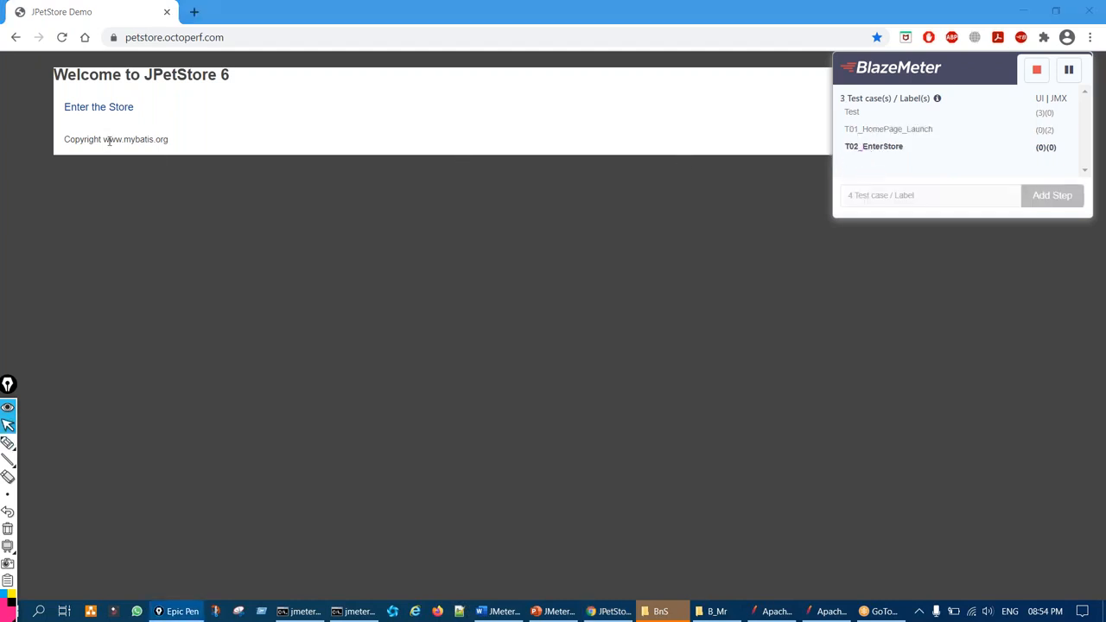
# Enter the store so the catalog page records under T02_EnterStore
pyautogui.click(100, 109)
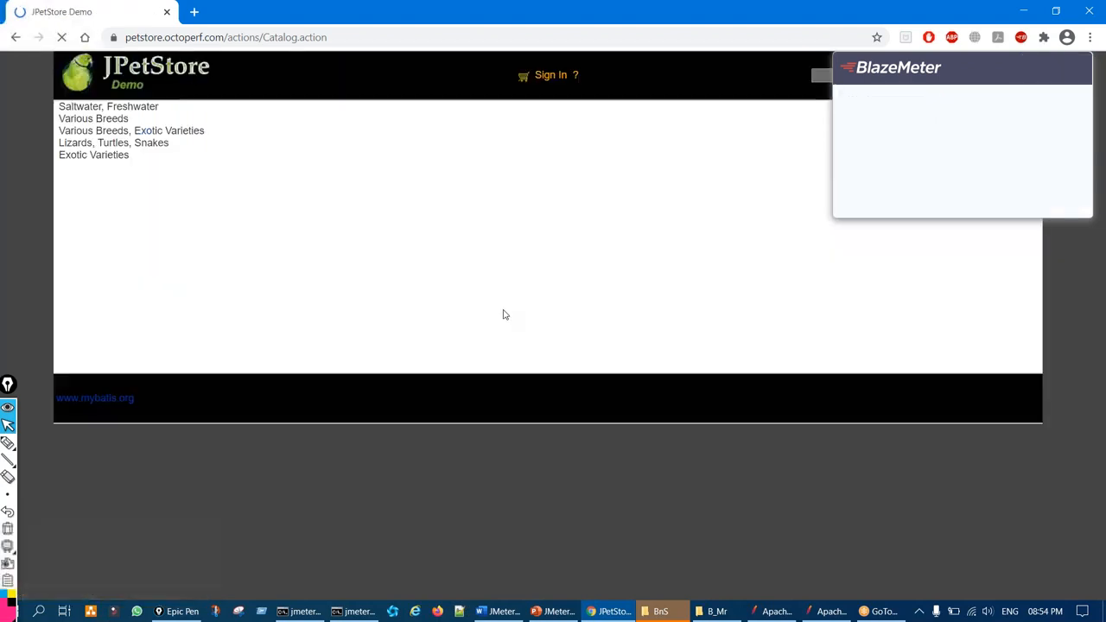
pyautogui.hotkey('ctrl', 'shift', '3')
pyautogui.moveTo(113, 140)
pyautogui.mouseDown()
pyautogui.moveTo(121, 204)
pyautogui.moveTo(145, 221)
pyautogui.mouseUp()
pyautogui.moveTo(1046, 137); pyautogui.dragTo(1044, 142)
pyautogui.hotkey('ctrl', 'shift', '7')
pyautogui.hotkey('ctrl', 'shift', '2')
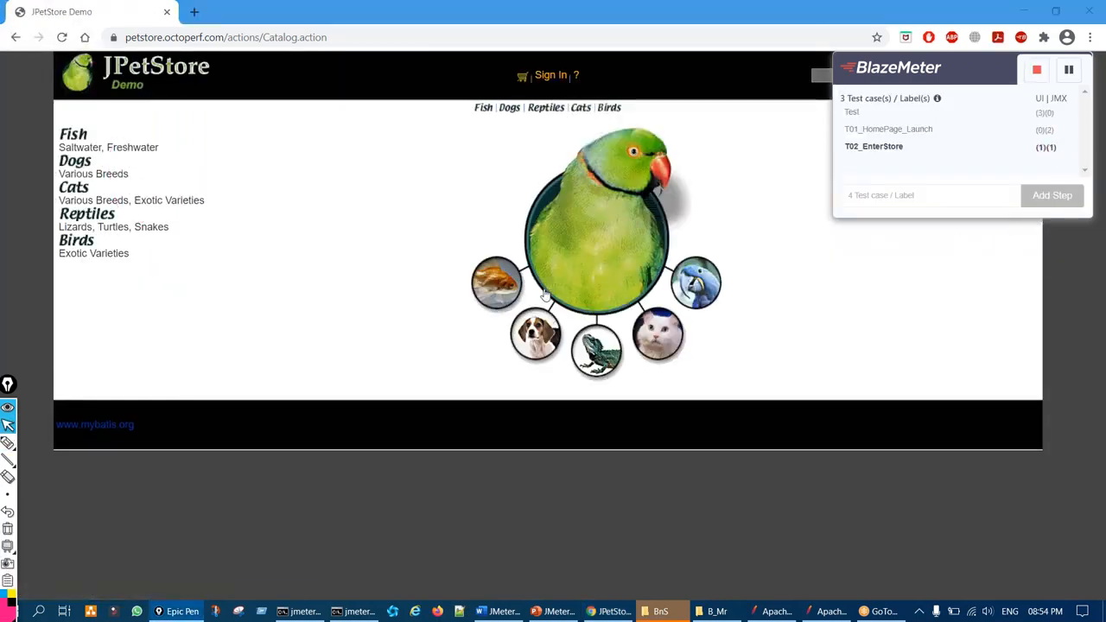
# Add the T03_Click_SignIn\ step, then open the JPetStore sign-in page
pyautogui.click(882, 195)
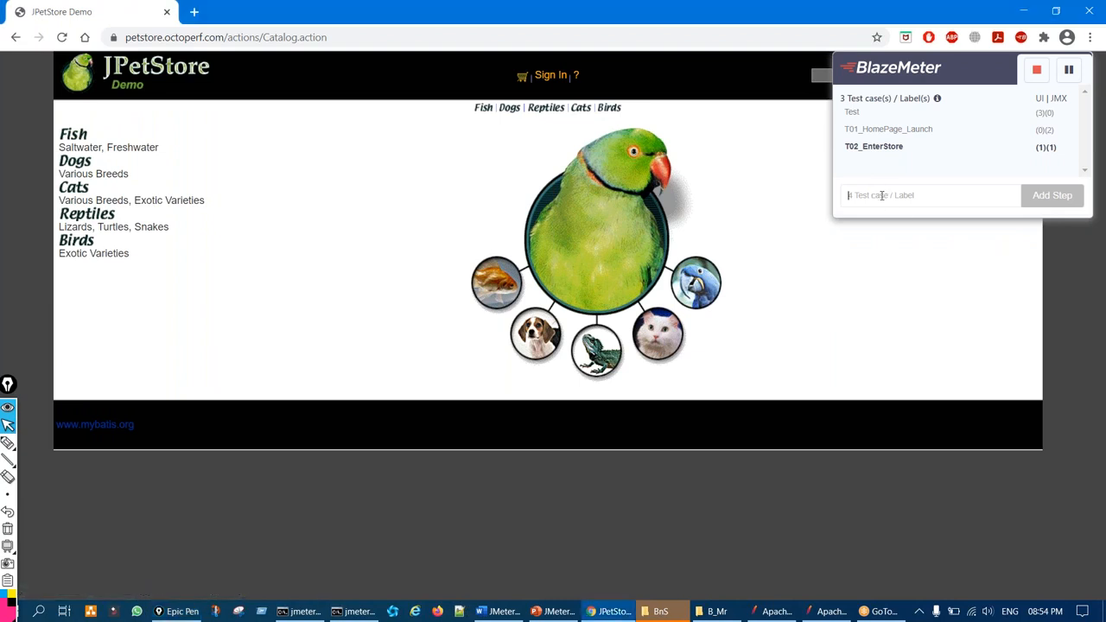
pyautogui.write('T03_Click')
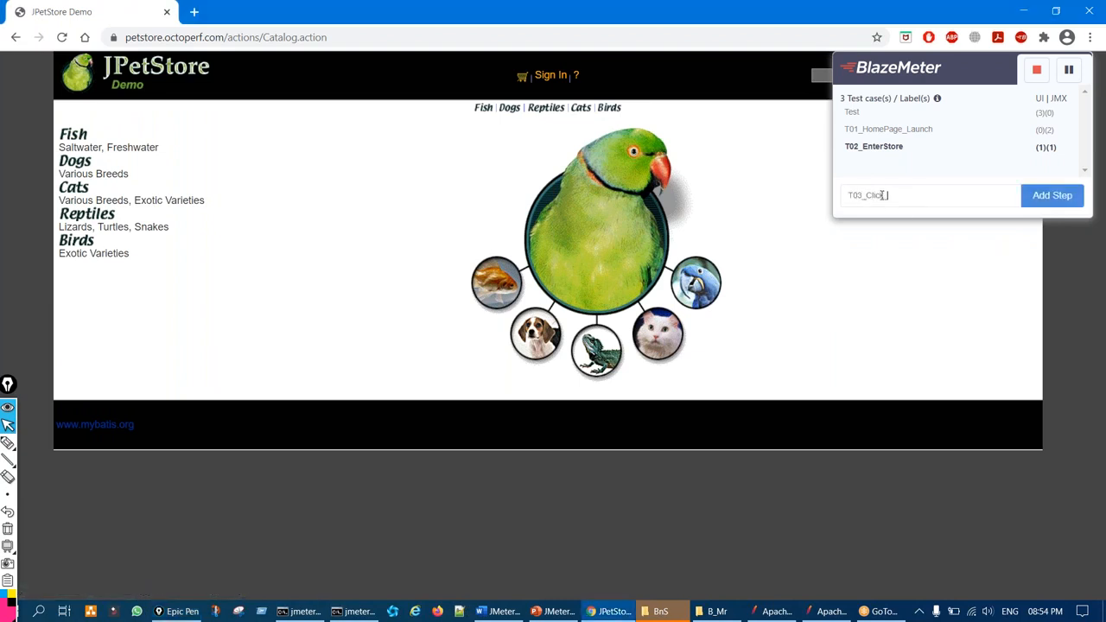
pyautogui.write('_SignIn\\')
pyautogui.press('Return')
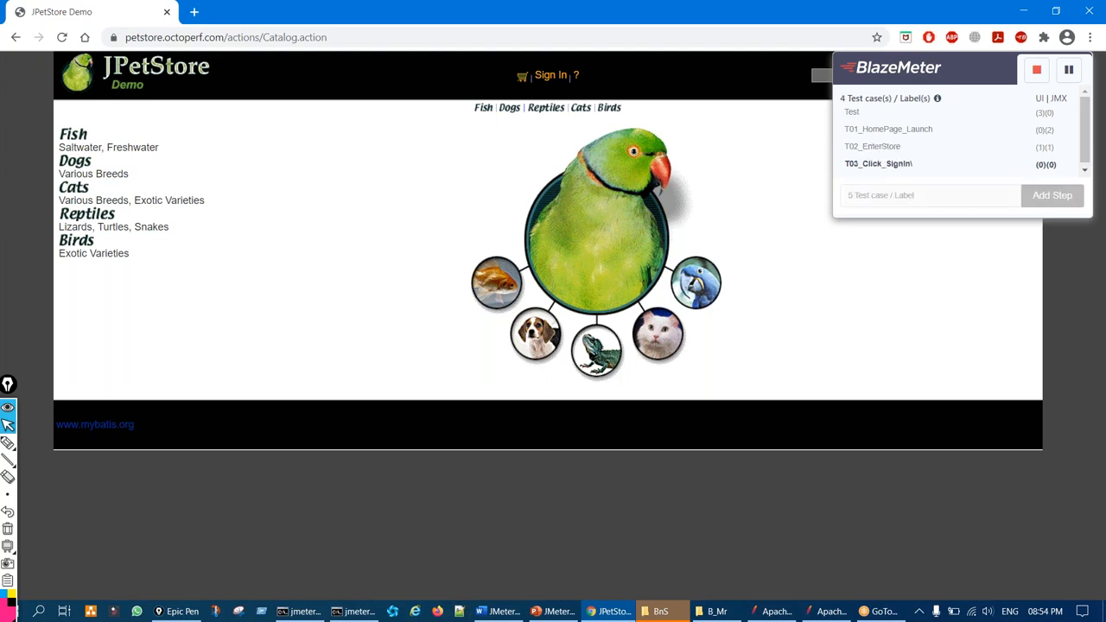
pyautogui.click(546, 76)
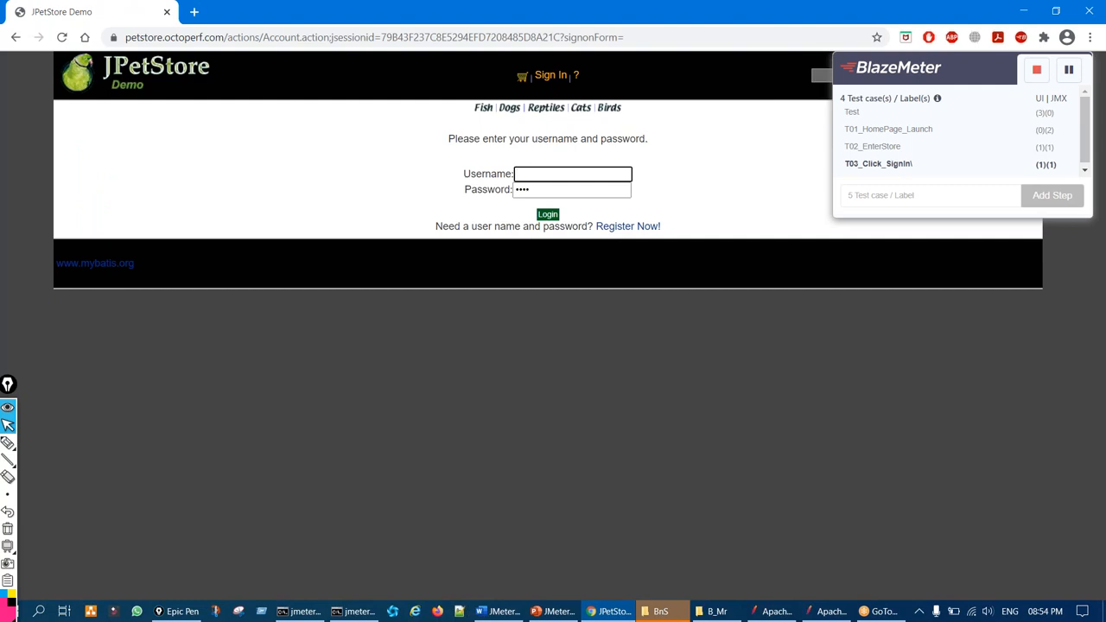
# Add a T04_Login step label to the recording
pyautogui.click(871, 195)
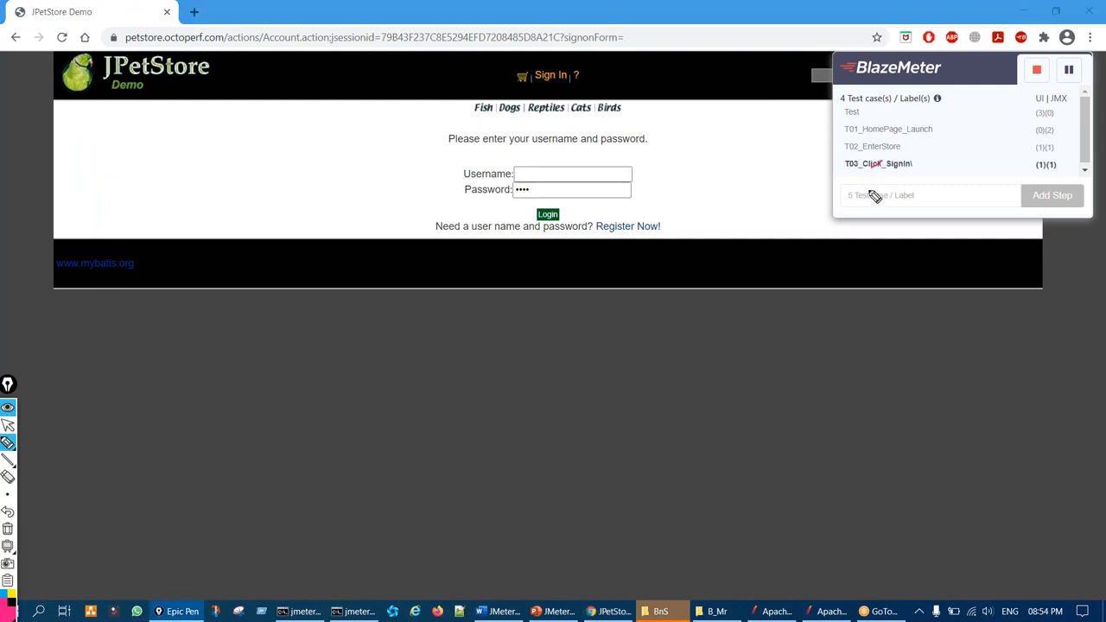
pyautogui.write('T04_Login')
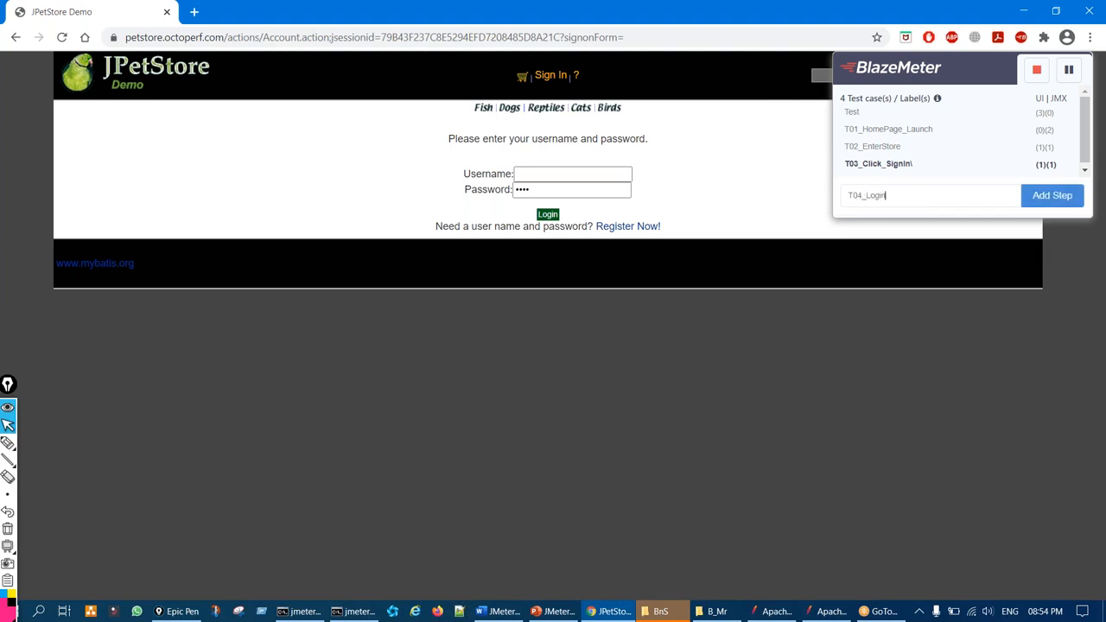
pyautogui.press('Return')
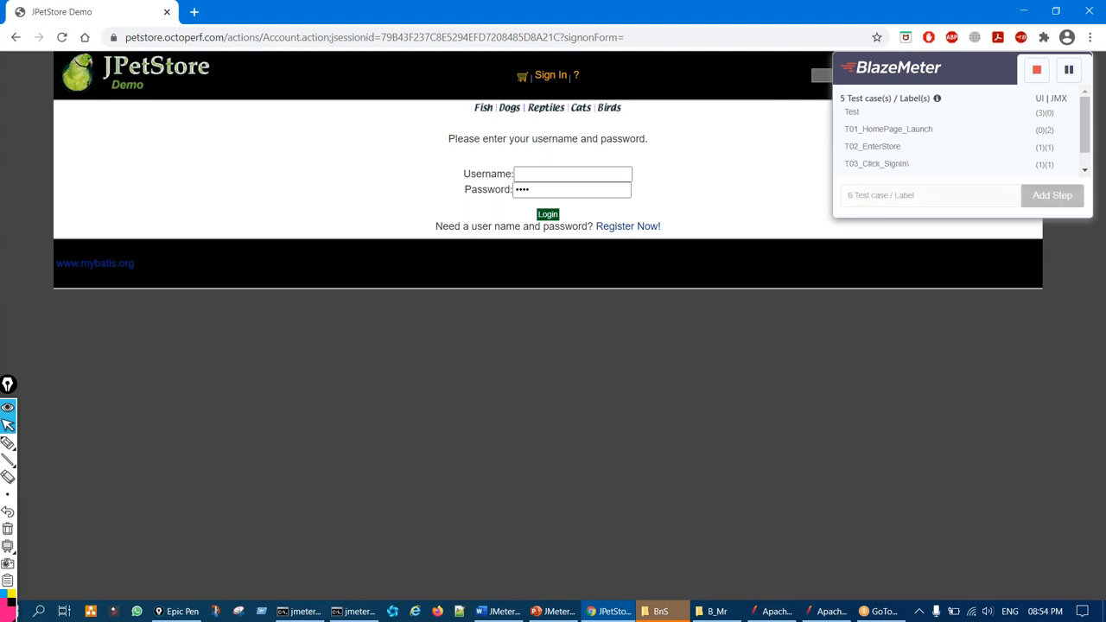
# Log in to JPetStore with the username and password, reaching the signed-in catalog
pyautogui.scroll(-1, 942, 112)
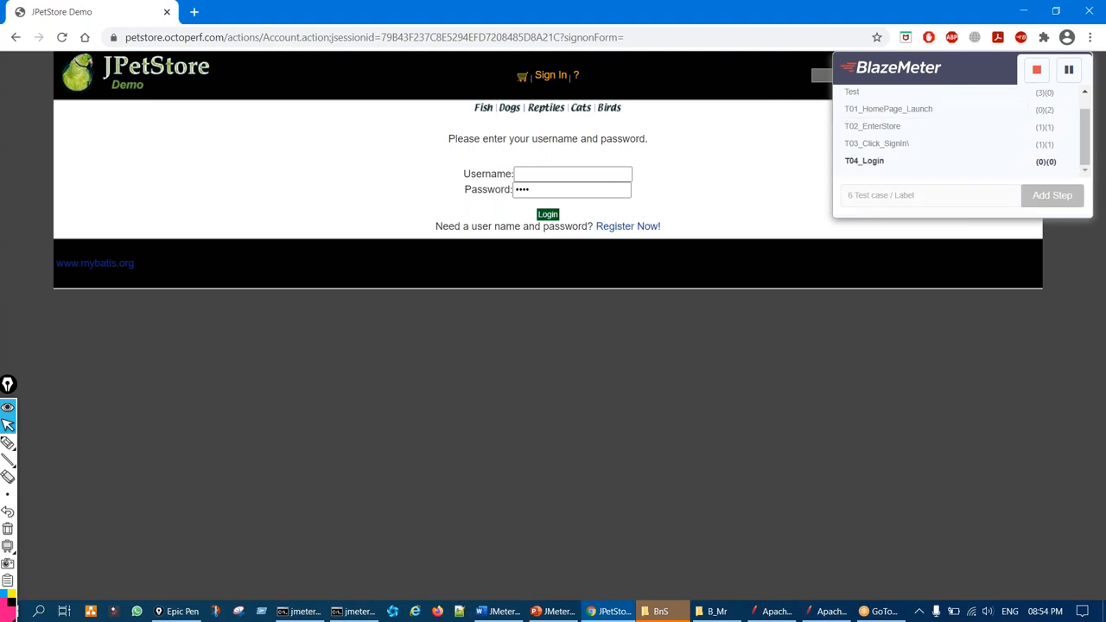
pyautogui.click(552, 175)
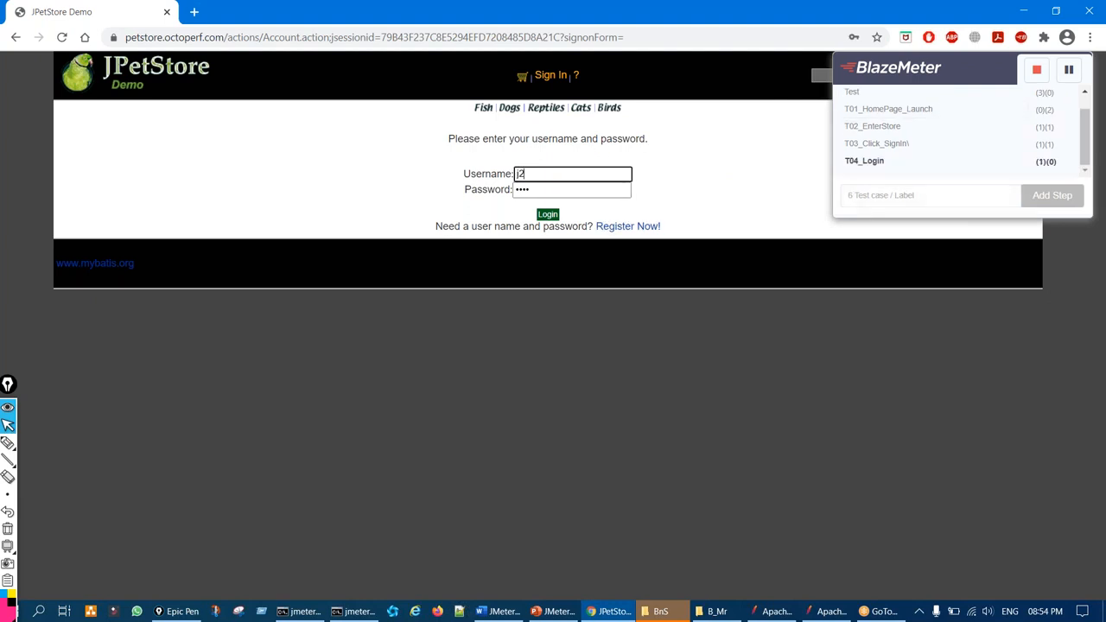
pyautogui.press('Tab')
pyautogui.write('j')
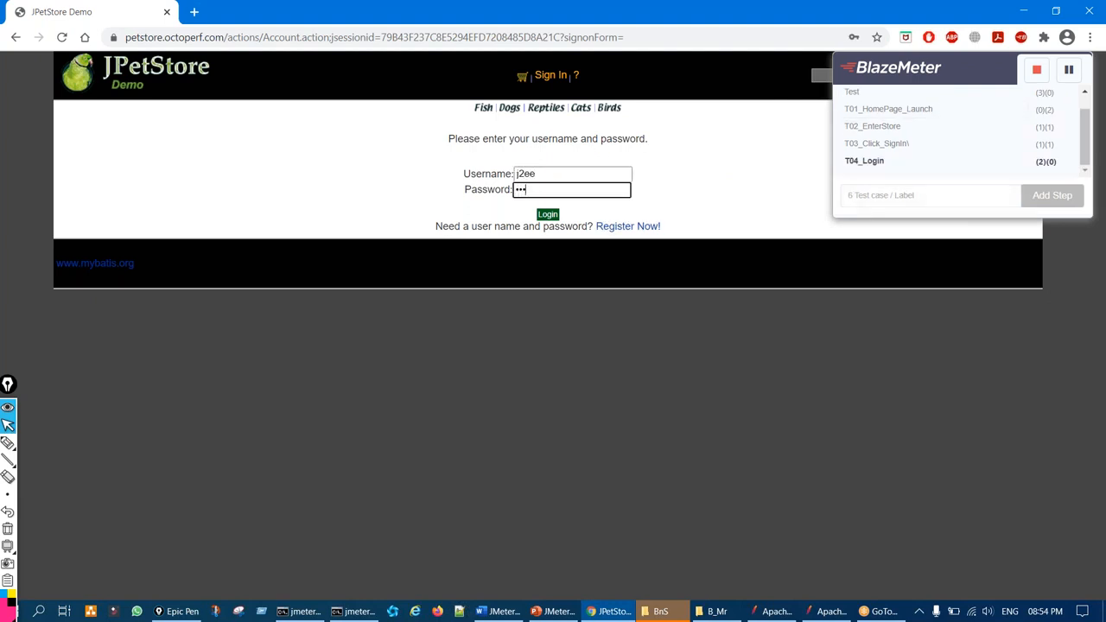
pyautogui.click(548, 215)
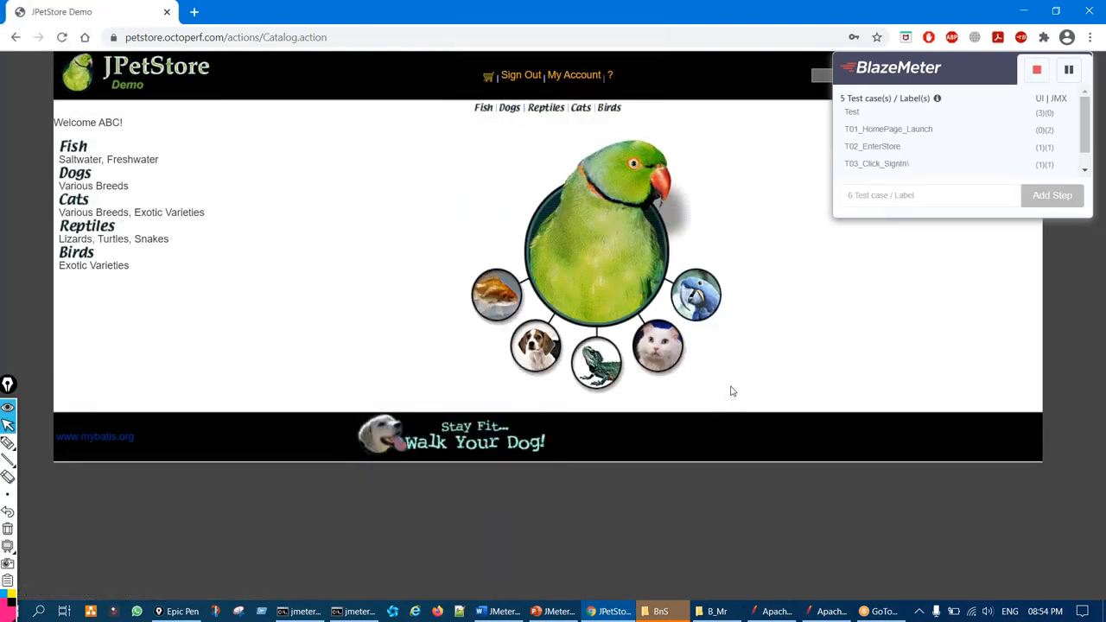
pyautogui.scroll(-1, 945, 145)
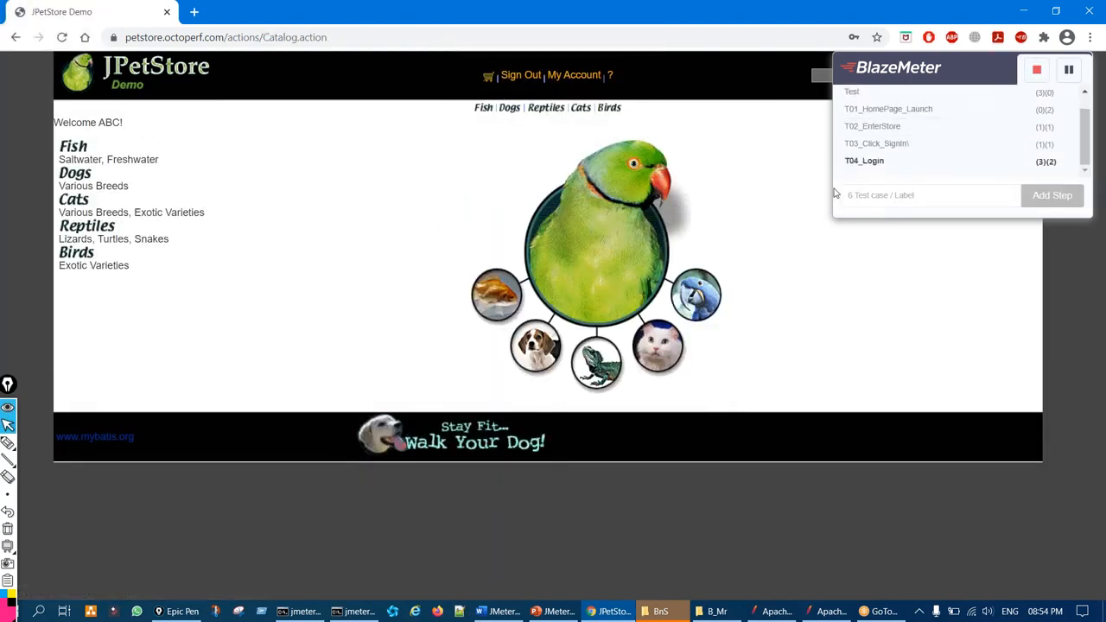
# Stop recording and choose JMeter (JMX) as the script download format
pyautogui.click(1038, 71)
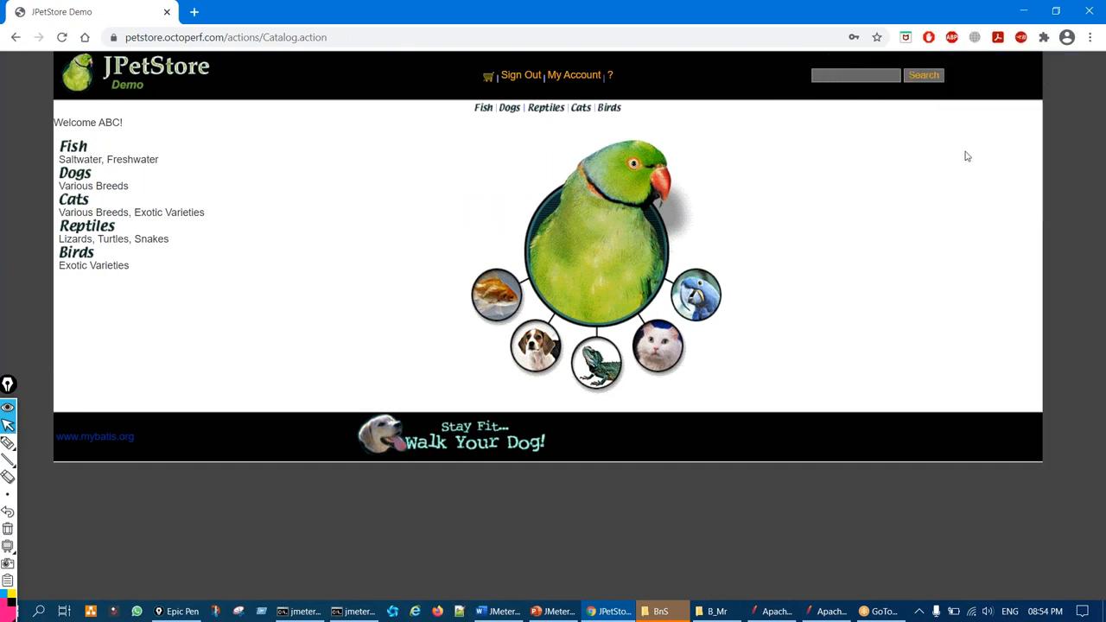
pyautogui.click(1020, 37)
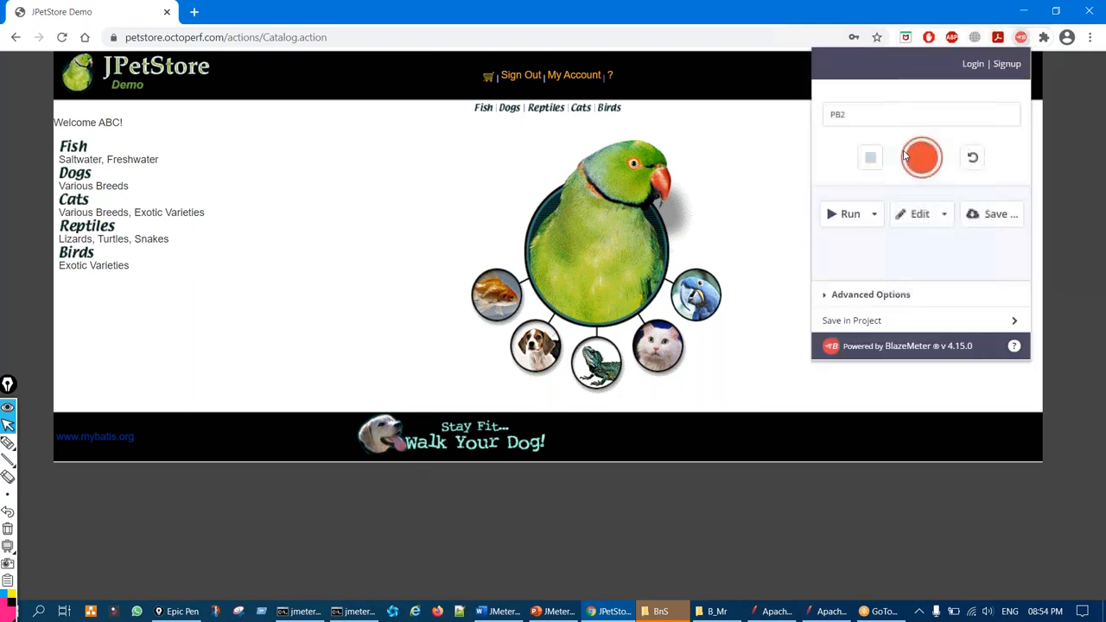
pyautogui.click(993, 214)
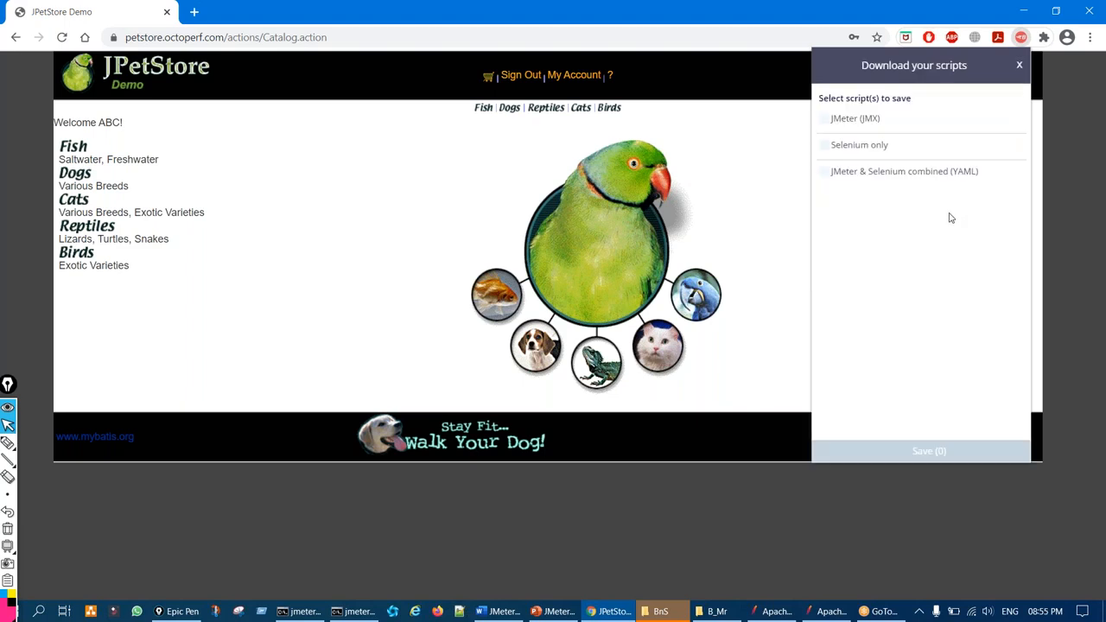
pyautogui.hotkey('ctrl', 'shift', '3')
pyautogui.moveTo(828, 107)
pyautogui.mouseDown()
pyautogui.moveTo(872, 134)
pyautogui.moveTo(820, 109)
pyautogui.mouseUp()
pyautogui.hotkey('ctrl', 'shift', '7')
pyautogui.hotkey('ctrl', 'shift', '2')
pyautogui.click(824, 118)
# Relate the octoperf.com domain option to the petstore site address with annotations
pyautogui.hotkey('ctrl', 'shift', '3')
pyautogui.moveTo(844, 138)
pyautogui.mouseDown()
pyautogui.moveTo(822, 161)
pyautogui.moveTo(891, 143)
pyautogui.moveTo(847, 140)
pyautogui.mouseUp()
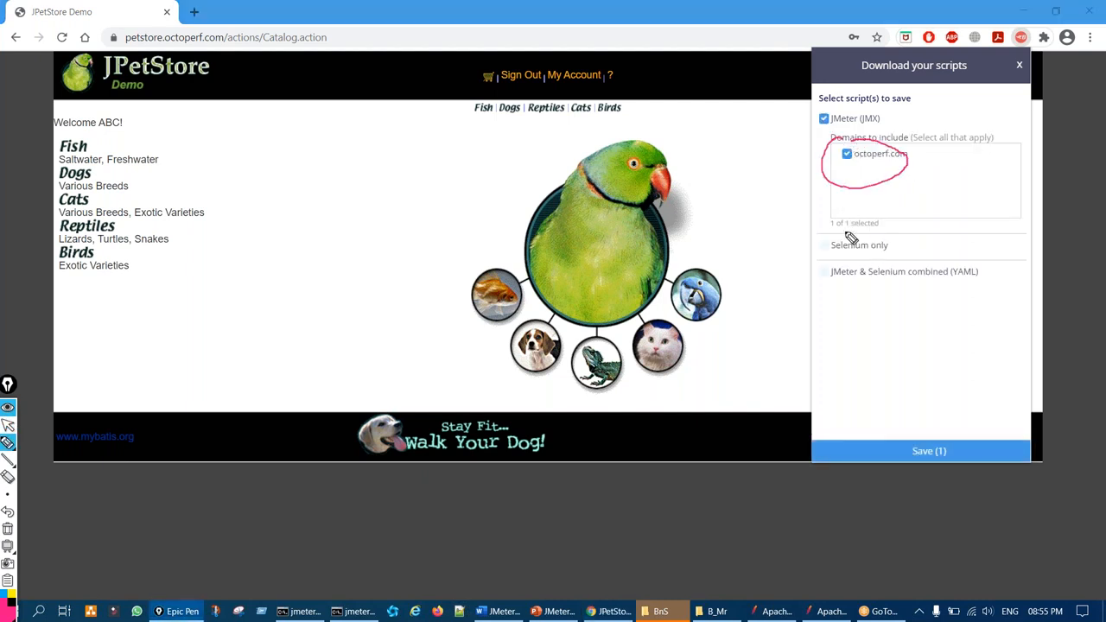
pyautogui.moveTo(165, 35)
pyautogui.mouseDown()
pyautogui.moveTo(110, 50)
pyautogui.moveTo(177, 21)
pyautogui.mouseUp()
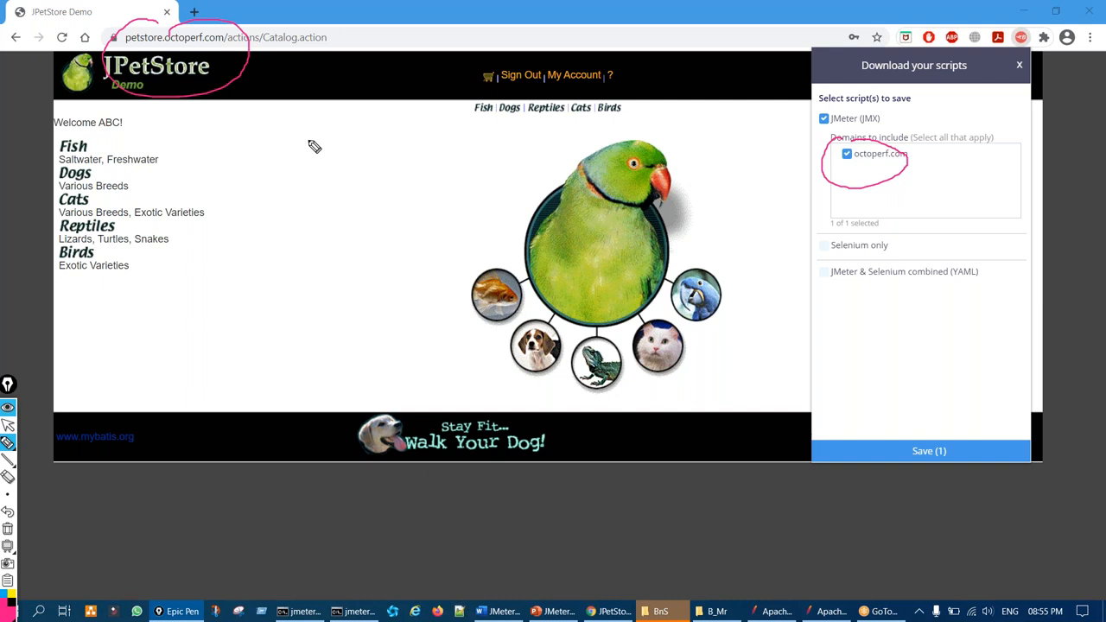
pyautogui.hotkey('ctrl', 'shift', '7')
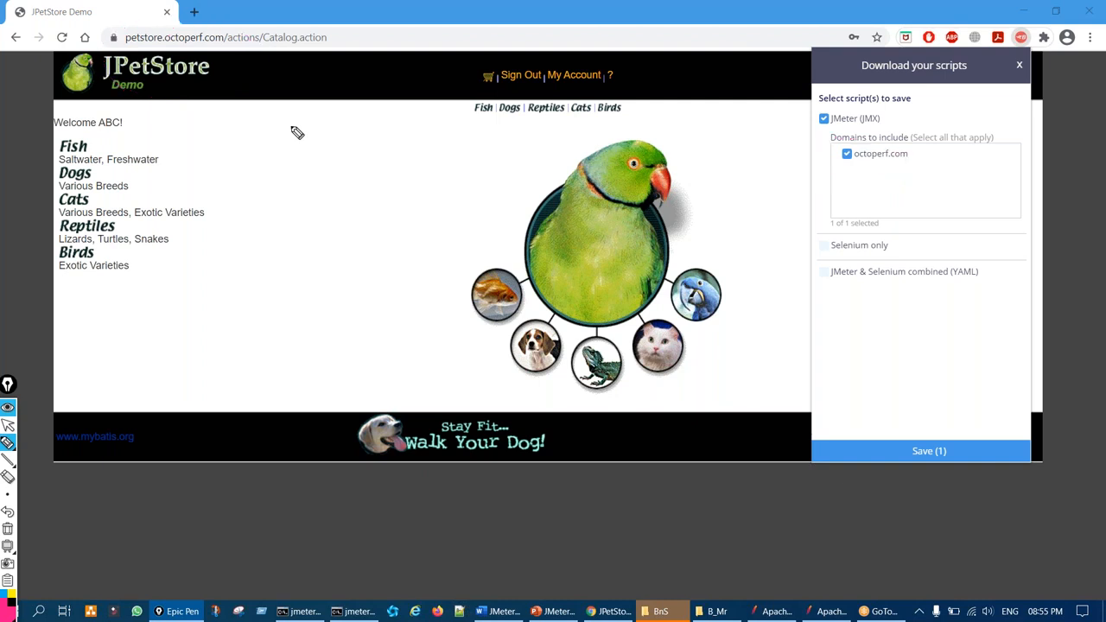
pyautogui.moveTo(150, 24)
pyautogui.mouseDown()
pyautogui.moveTo(113, 44)
pyautogui.moveTo(156, 33)
pyautogui.mouseUp()
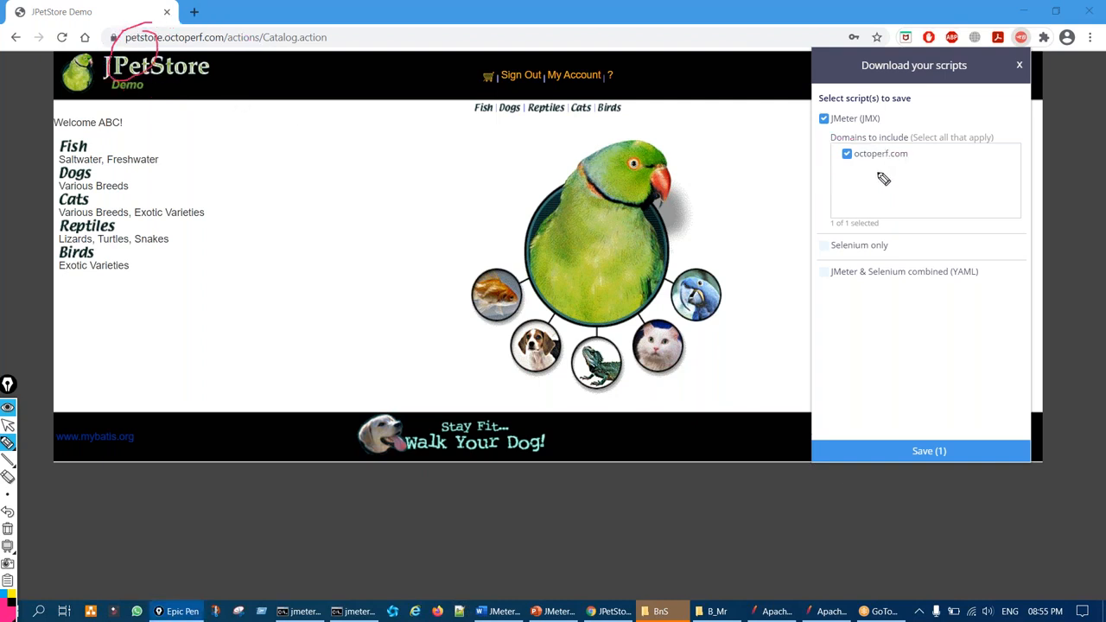
pyautogui.hotkey('ctrl', 'shift', '7')
pyautogui.hotkey('ctrl', 'shift', '1')
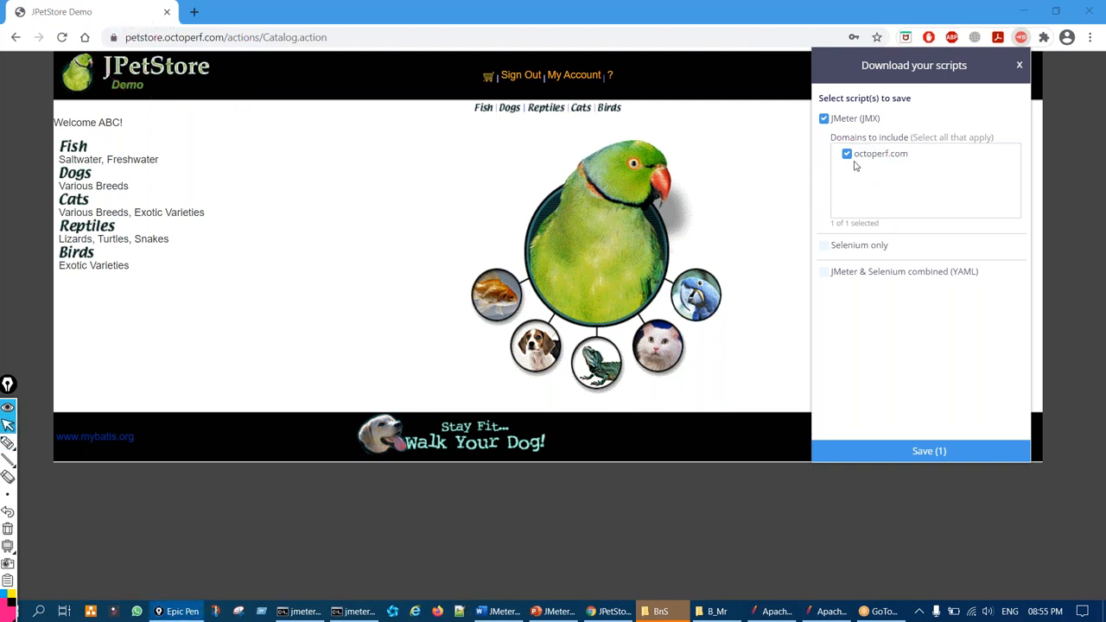
# Highlight octoperf.com as the only domain to include and the export area
pyautogui.hotkey('ctrl', 'shift', '2')
pyautogui.moveTo(858, 145)
pyautogui.mouseDown()
pyautogui.moveTo(831, 156)
pyautogui.moveTo(859, 143)
pyautogui.moveTo(865, 186)
pyautogui.mouseUp()
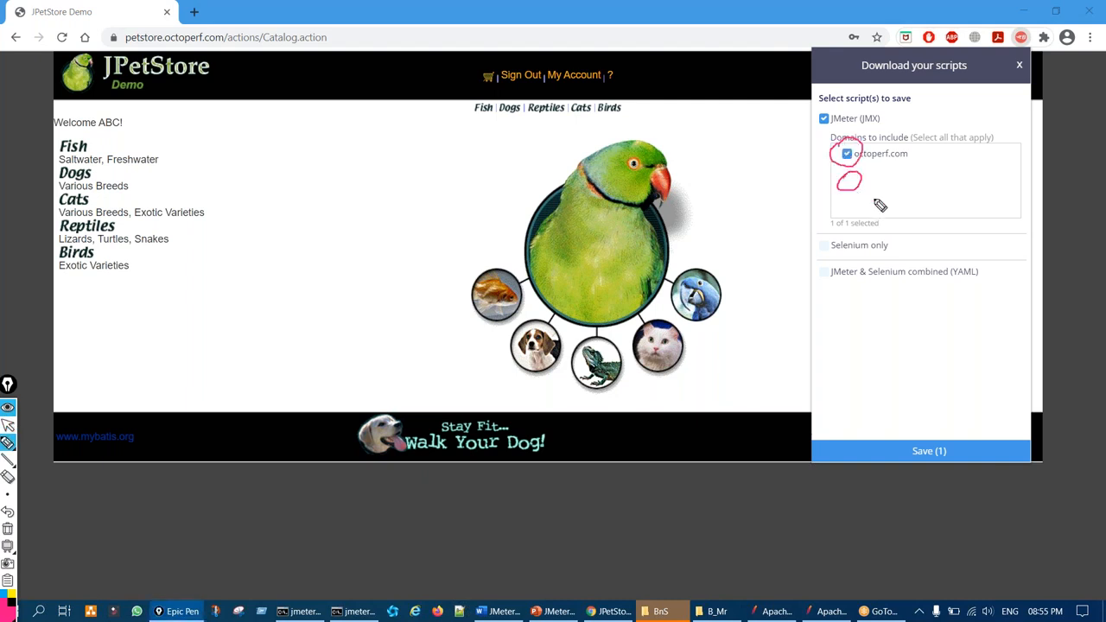
pyautogui.hotkey('ctrl', 'shift', '7')
pyautogui.hotkey('ctrl', 'shift', '1')
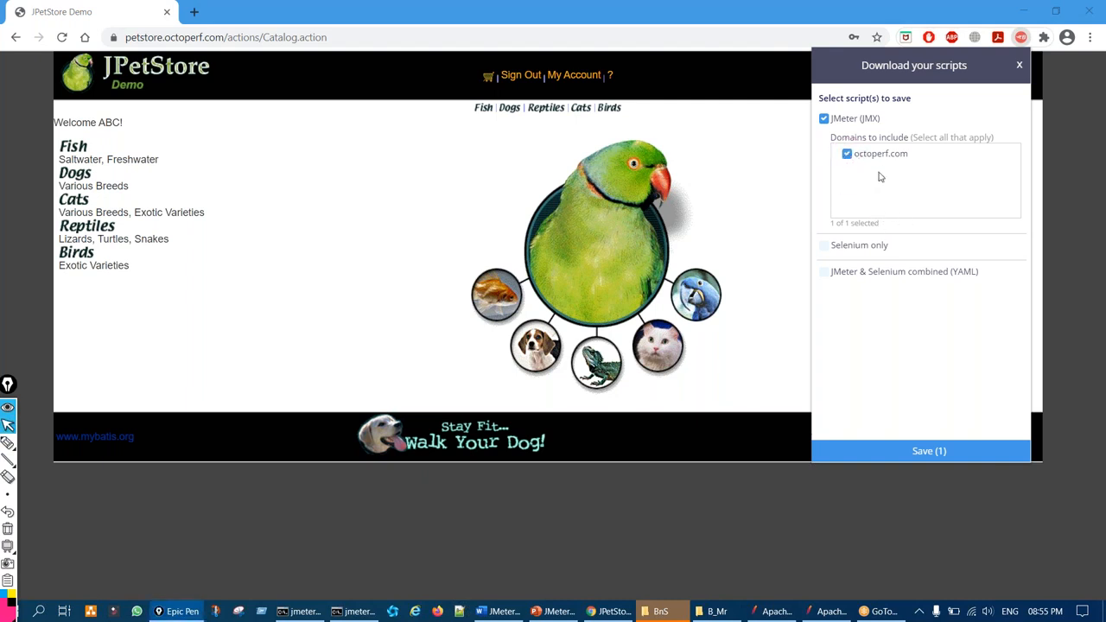
pyautogui.hotkey('ctrl', 'shift', '2')
pyautogui.moveTo(904, 353); pyautogui.dragTo(906, 431)
pyautogui.hotkey('ctrl', 'shift', '7')
pyautogui.hotkey('ctrl', 'shift', '1')
# Export the JMX script and save it as PB2.jmx on the Desktop
pyautogui.click(904, 450)
pyautogui.hotkey('ctrl', 'shift', '2')
pyautogui.moveTo(892, 157); pyautogui.dragTo(920, 167)
pyautogui.hotkey('ctrl', 'shift', '7')
pyautogui.hotkey('ctrl', 'shift', '2')
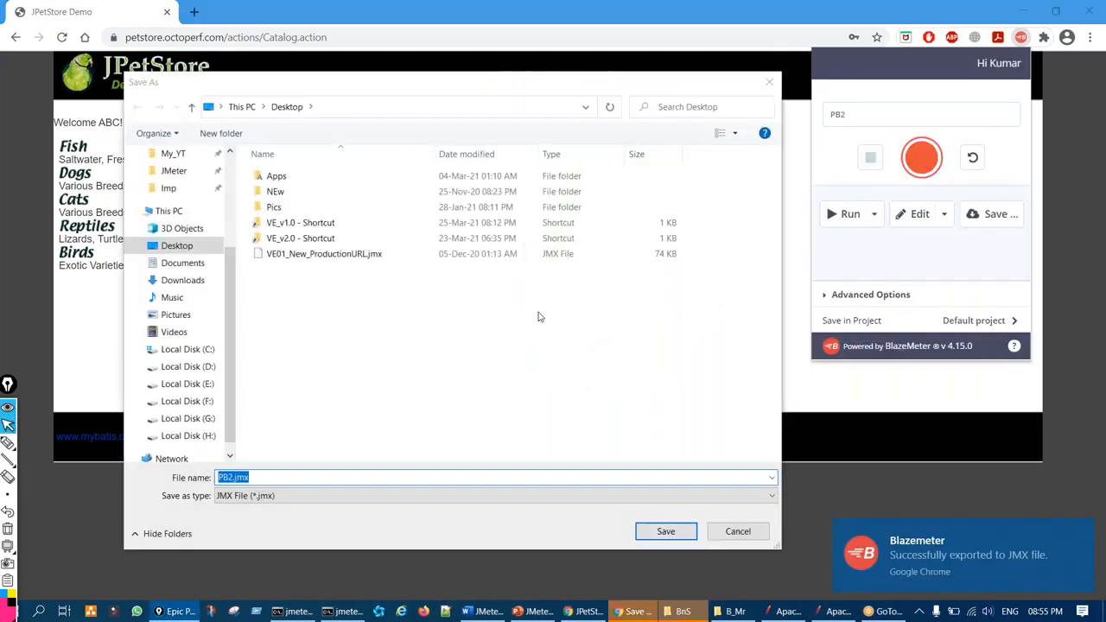
pyautogui.click(667, 529)
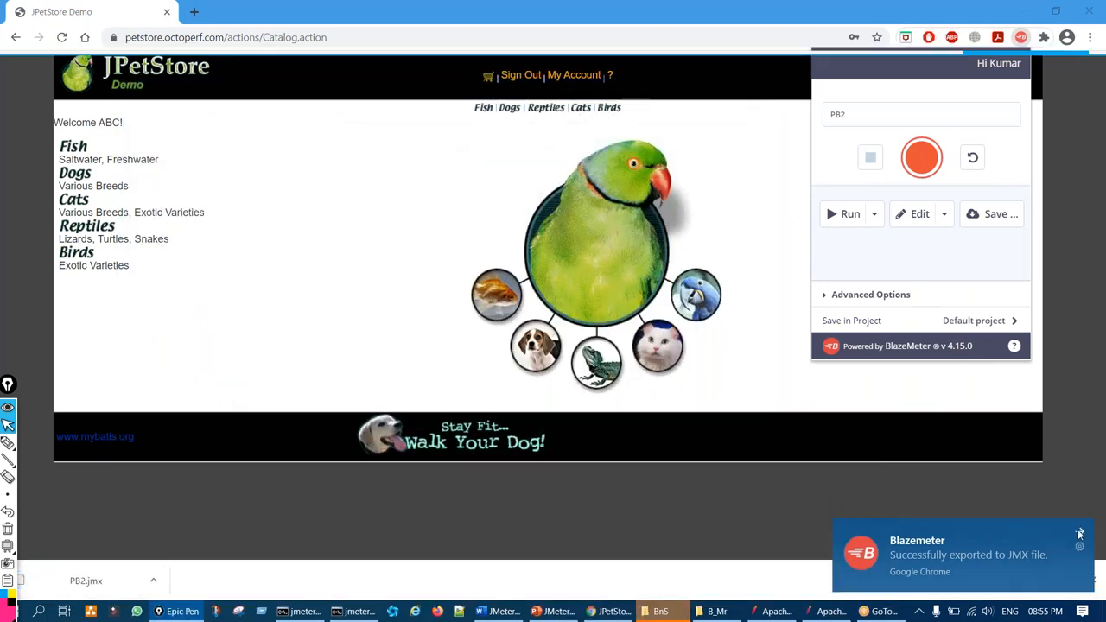
# Dismiss the download notice, switch to JMeter, and open PB2.jmx from the Desktop
pyautogui.click(1080, 531)
pyautogui.click(1093, 581)
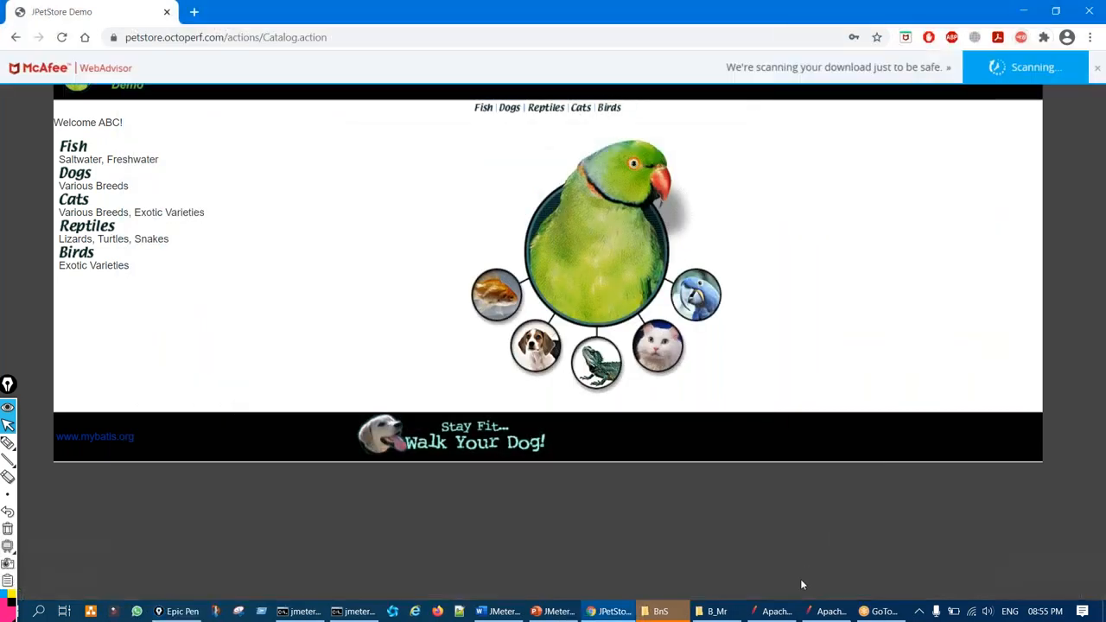
pyautogui.click(776, 610)
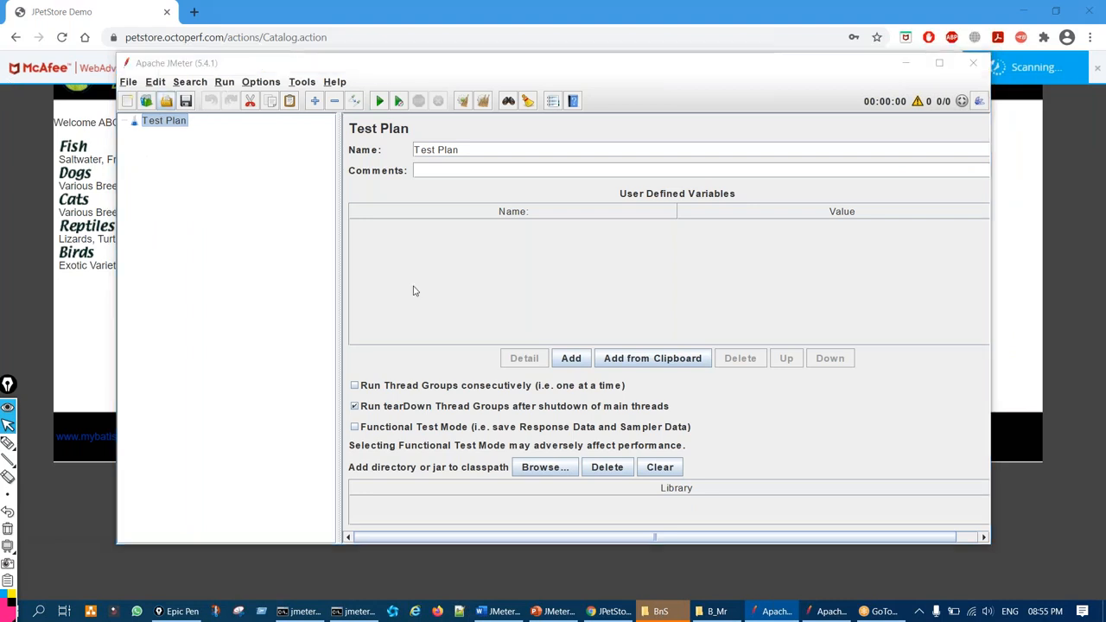
pyautogui.moveTo(553, 320); pyautogui.dragTo(652, 320)
pyautogui.click(631, 269)
pyautogui.click(649, 387)
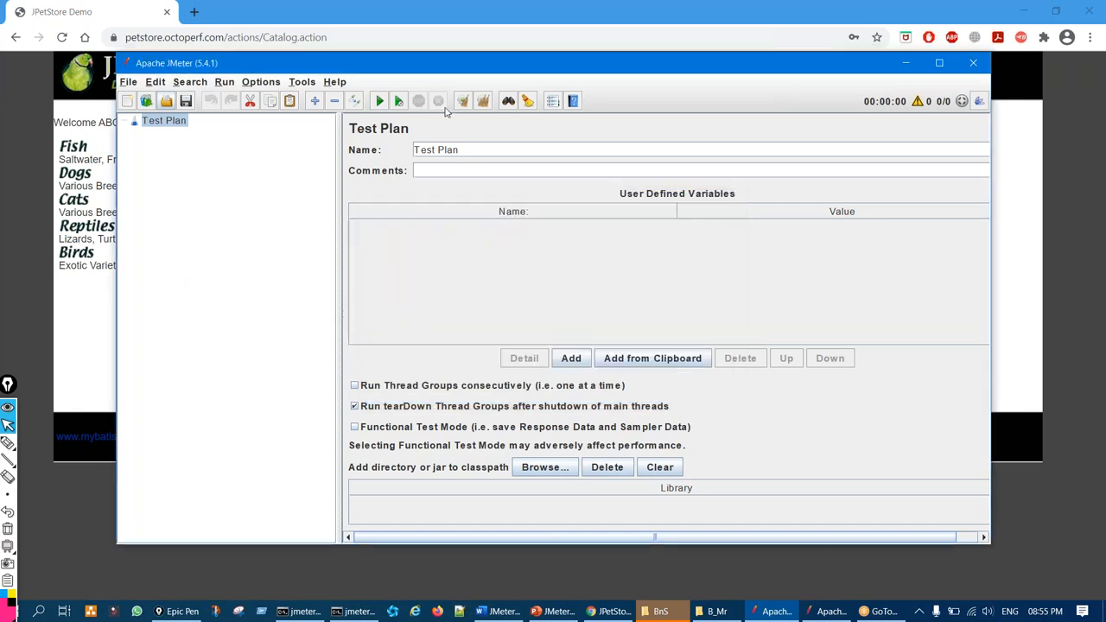
# Maximize JMeter, expand the Thread Group, and inspect the Test controller's petstore.octoperf.com request
pyautogui.doubleClick(451, 66)
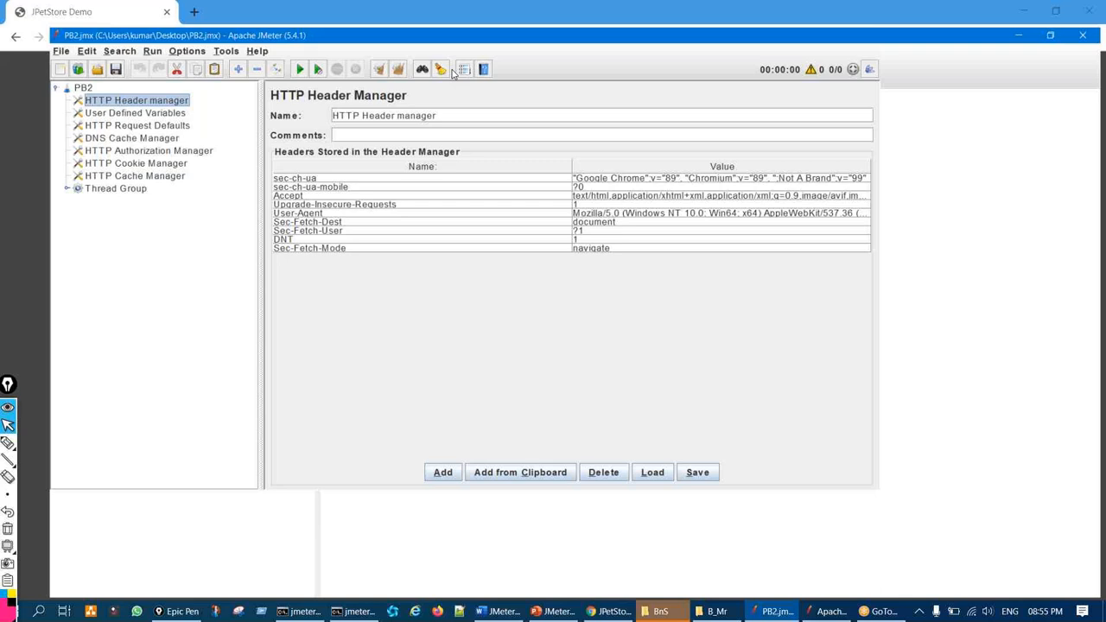
pyautogui.click(17, 169)
pyautogui.hotkey('ctrl', 'shift', '3')
pyautogui.moveTo(67, 182); pyautogui.dragTo(72, 181)
pyautogui.hotkey('ctrl', 'shift', '7')
pyautogui.hotkey('ctrl', 'shift', '2')
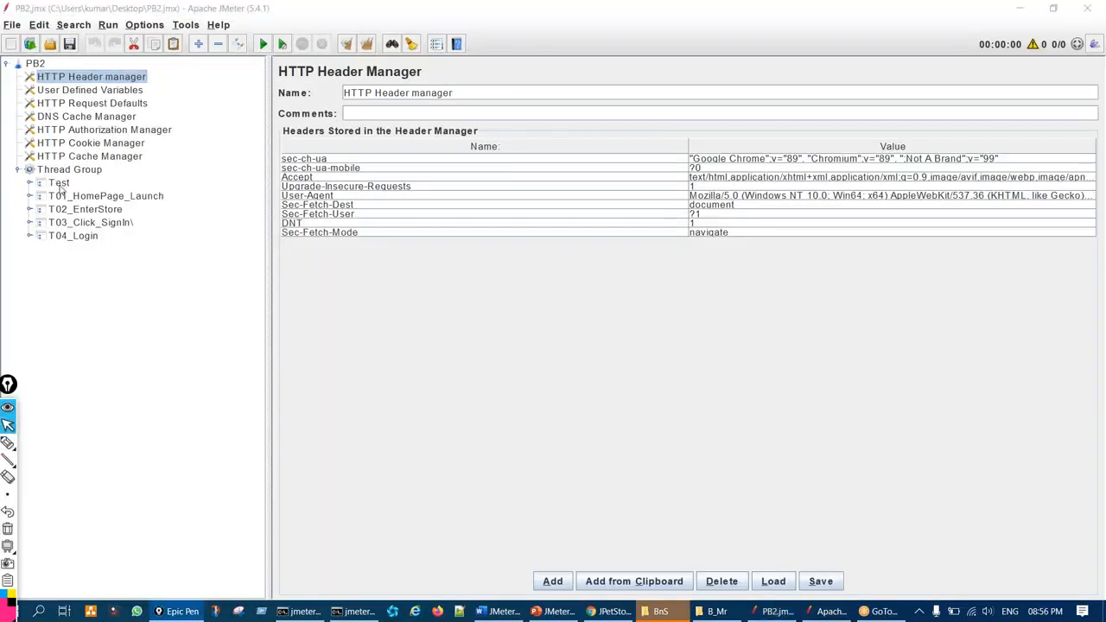
pyautogui.click(59, 183)
pyautogui.click(30, 183)
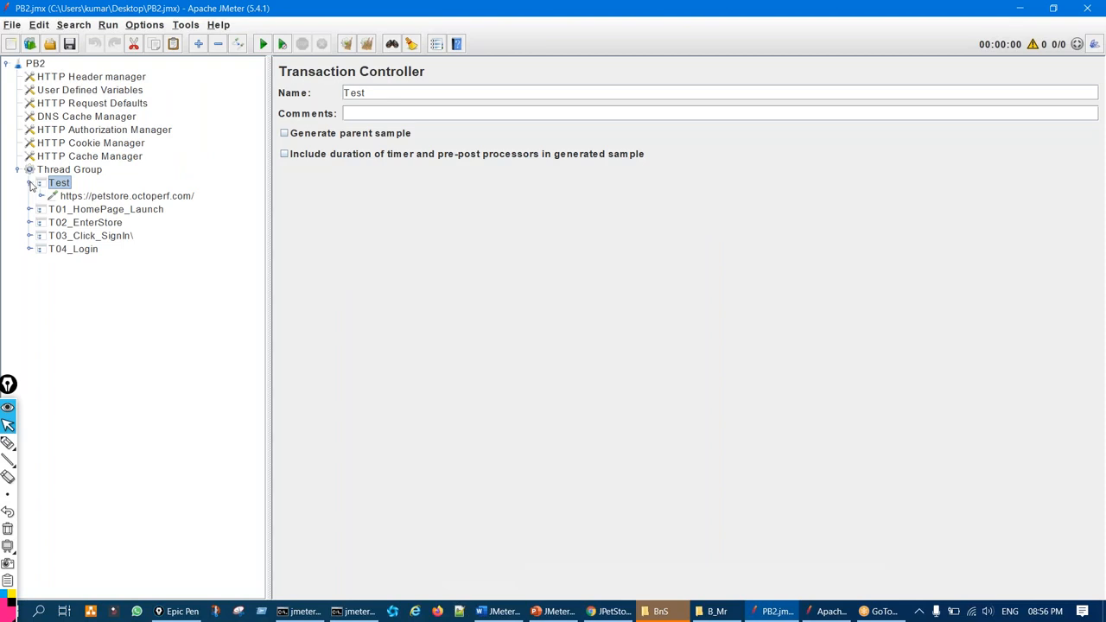
pyautogui.click(113, 196)
# Point out the server-name variable, then cut the Test transaction controller from the plan
pyautogui.hotkey('ctrl', 'shift', '3')
pyautogui.moveTo(550, 176); pyautogui.dragTo(527, 182)
pyautogui.hotkey('ctrl', 'shift', '7')
pyautogui.hotkey('ctrl', 'shift', '2')
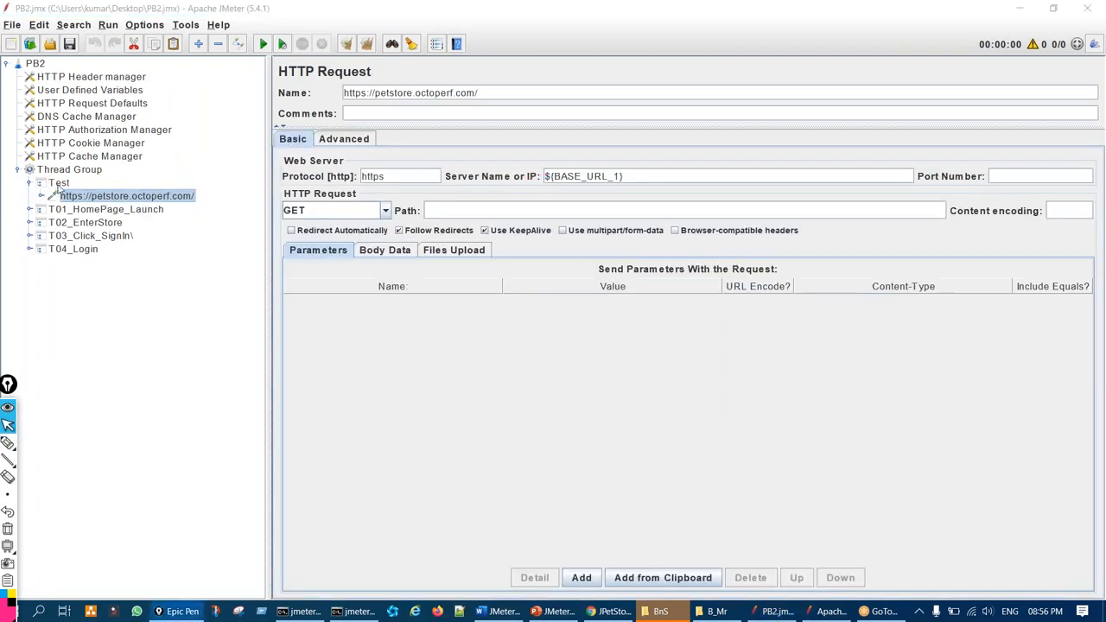
pyautogui.click(59, 183)
pyautogui.click(30, 183)
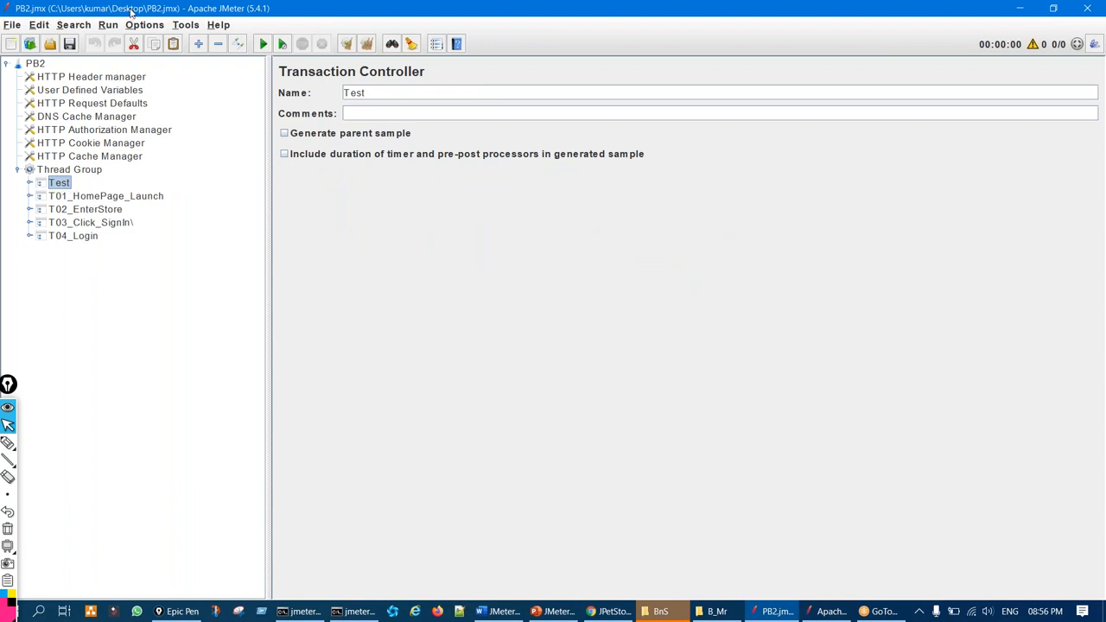
pyautogui.click(133, 43)
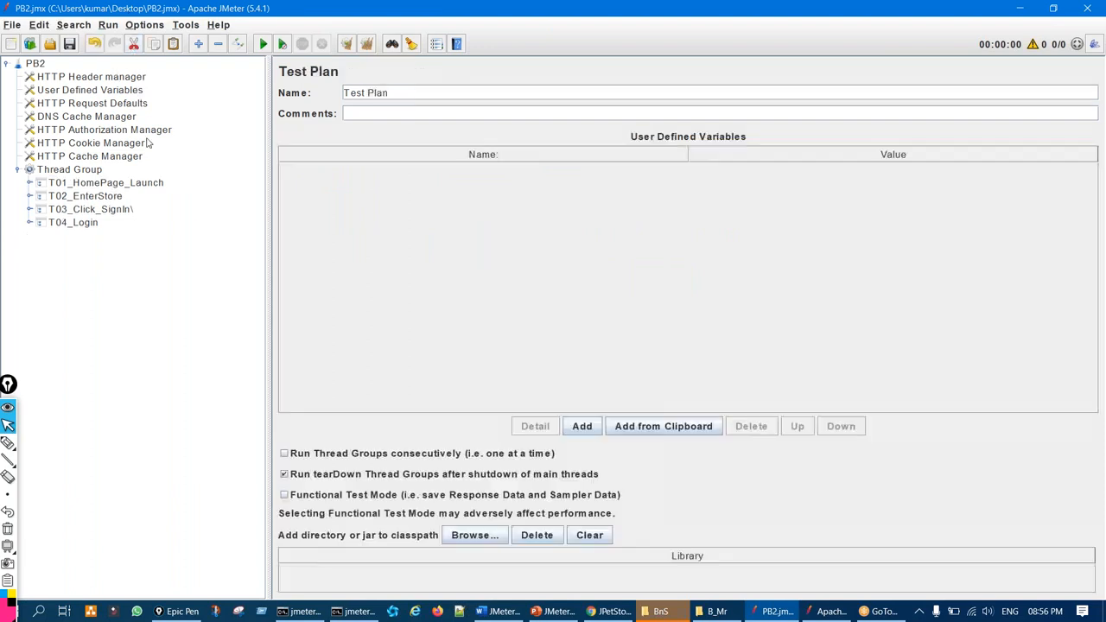
# Review the recorded HTTP header names, circling them on screen
pyautogui.click(113, 80)
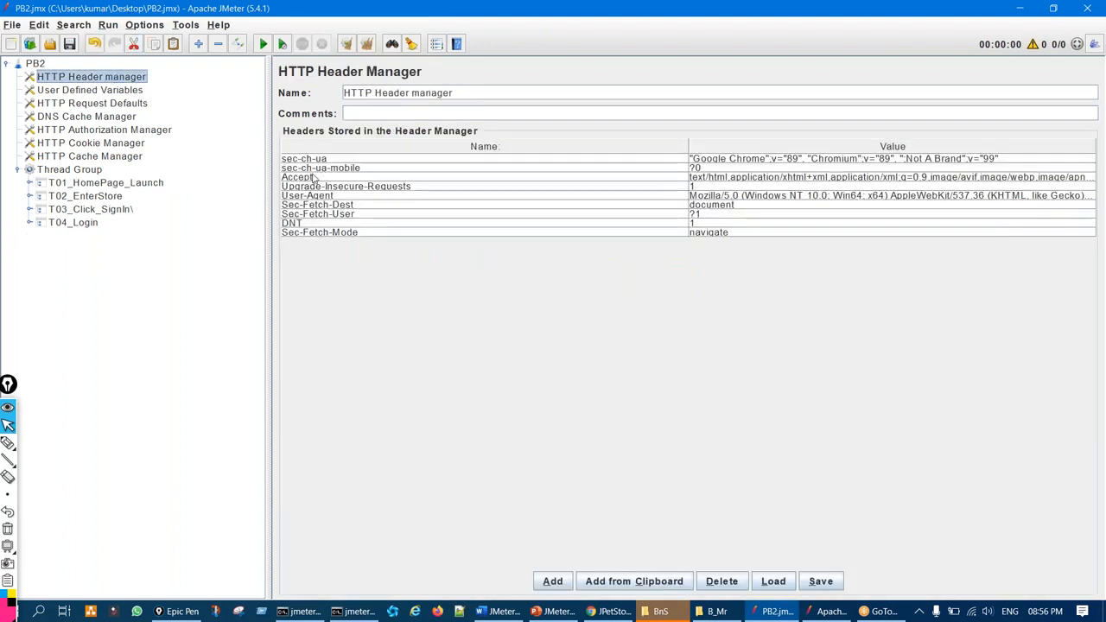
pyautogui.hotkey('ctrl', 'shift', '3')
pyautogui.moveTo(326, 151)
pyautogui.mouseDown()
pyautogui.moveTo(277, 167)
pyautogui.moveTo(355, 166)
pyautogui.moveTo(330, 171)
pyautogui.mouseUp()
pyautogui.hotkey('ctrl', 'shift', '7')
pyautogui.hotkey('ctrl', 'shift', '2')
# Inspect the User Defined Variables and the HTTP Request Defaults basic and advanced settings
pyautogui.click(115, 89)
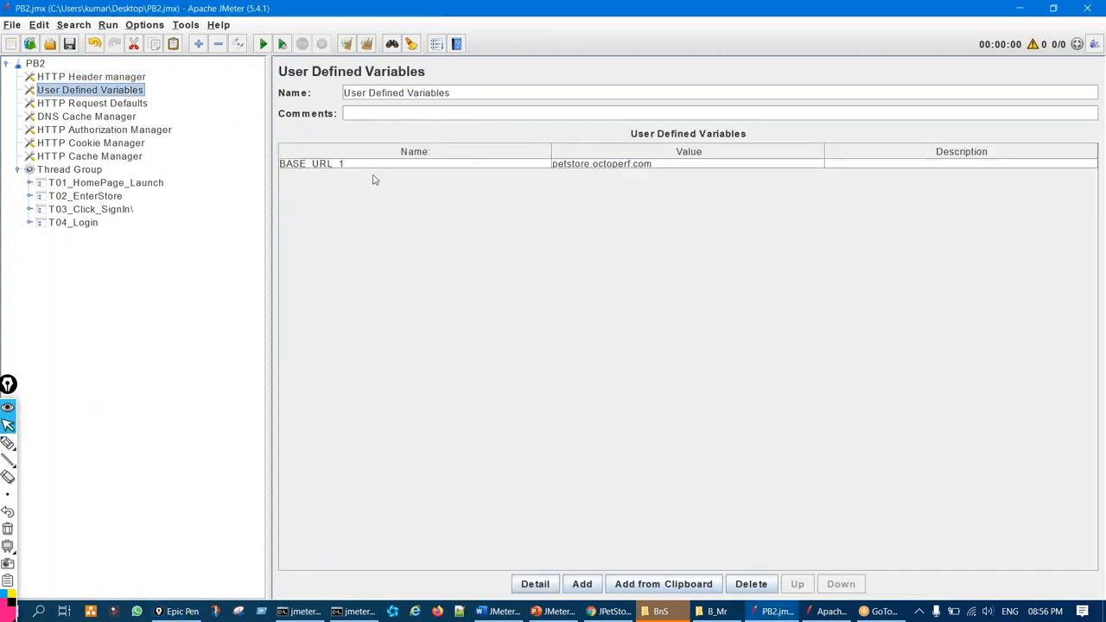
pyautogui.click(130, 105)
pyautogui.hotkey('ctrl', 'shift', '3')
pyautogui.moveTo(113, 107); pyautogui.dragTo(178, 93)
pyautogui.hotkey('ctrl', 'shift', '7')
pyautogui.hotkey('ctrl', 'shift', '2')
pyautogui.click(350, 135)
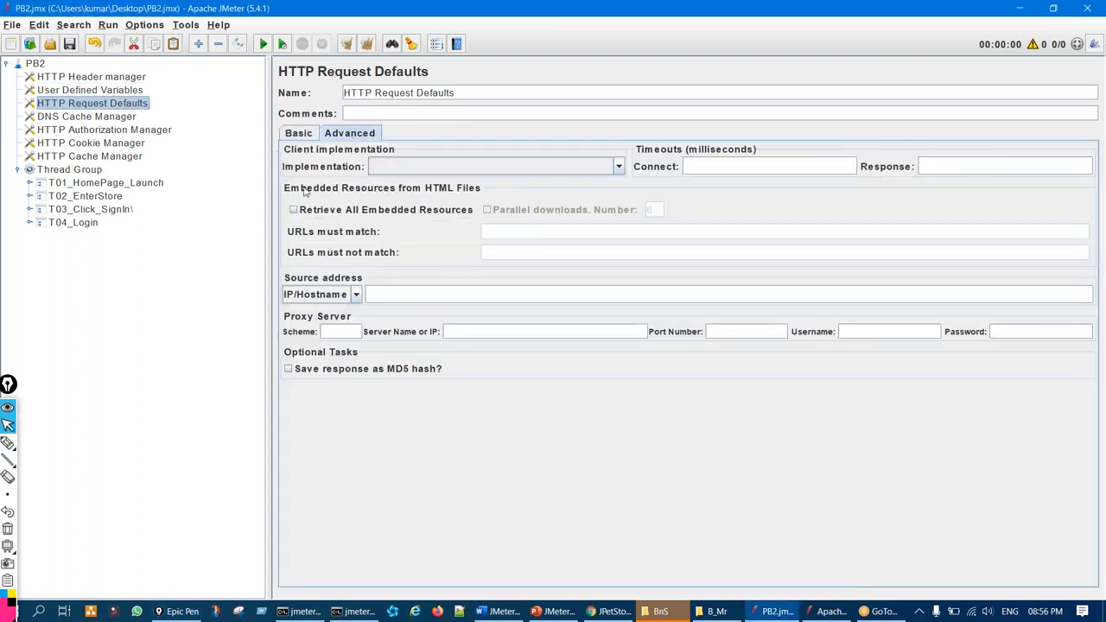
pyautogui.click(300, 135)
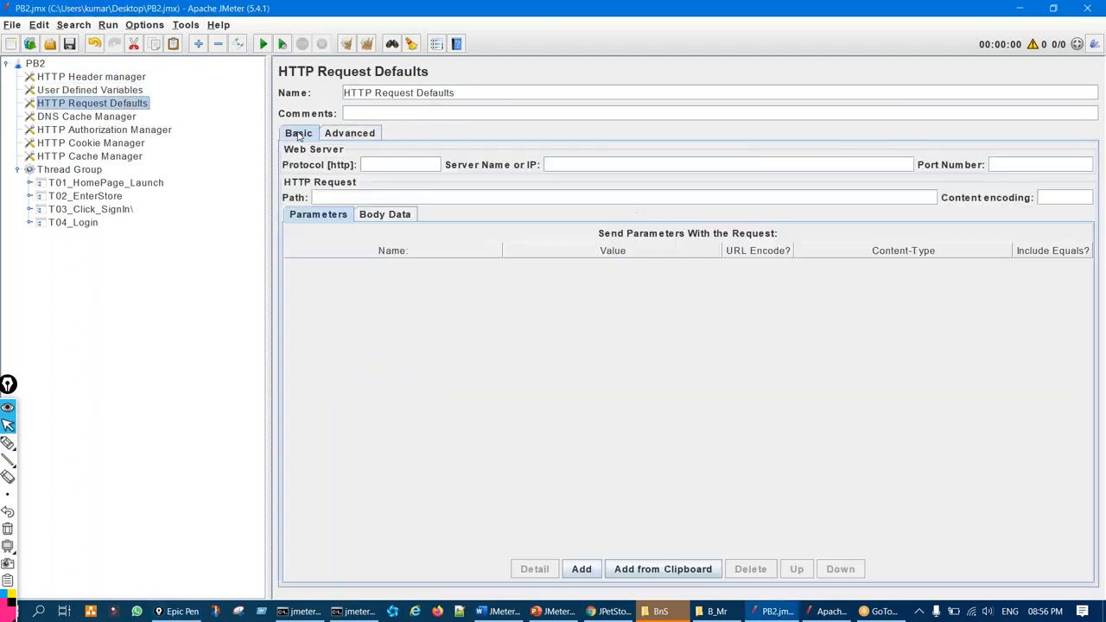
# Delete the DNS Cache Manager and HTTP Authorization Manager
pyautogui.click(123, 118)
pyautogui.click(152, 131)
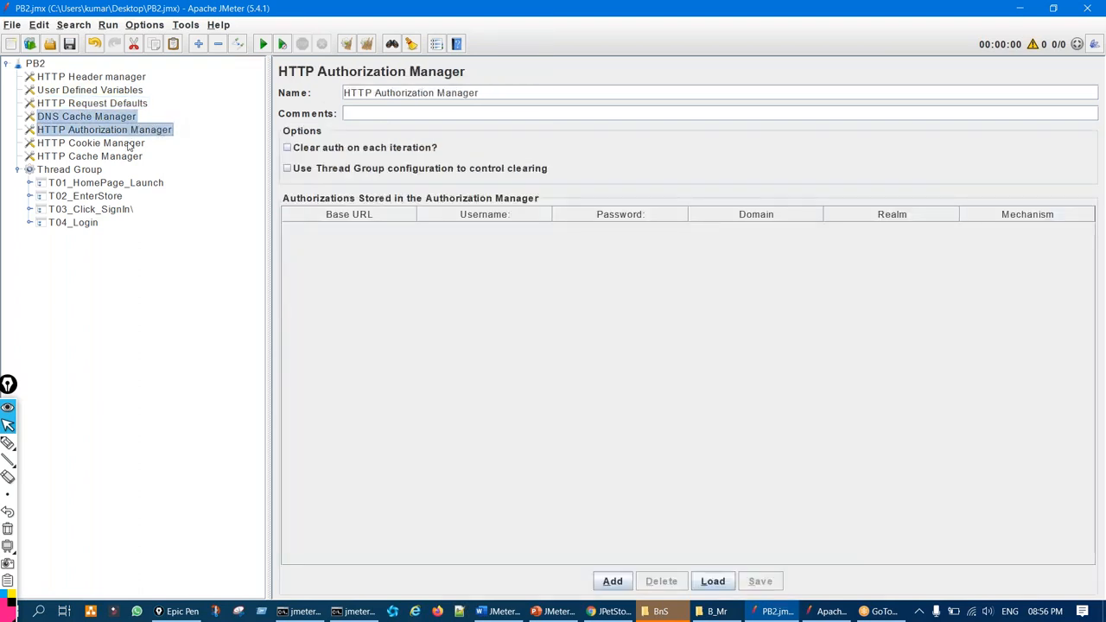
pyautogui.click(136, 45)
# Move the HTTP Cookie and Cache Managers into the Thread Group, above T01_HomePage_Launch
pyautogui.click(123, 118)
pyautogui.keyDown('shift'); pyautogui.click(124, 129); pyautogui.keyUp('shift')
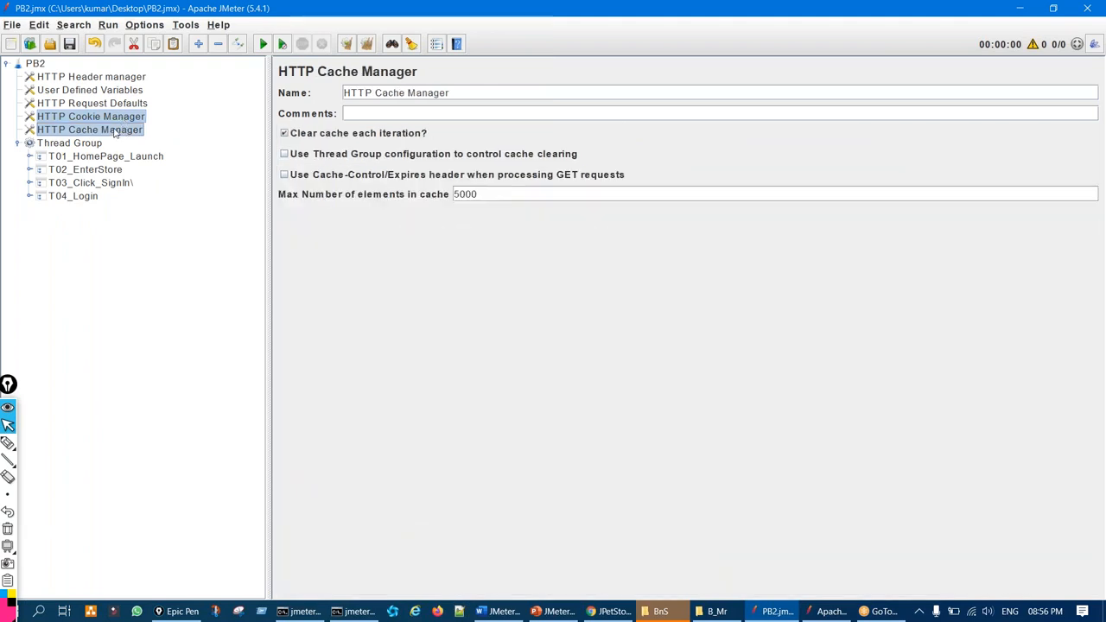
pyautogui.hotkey('ctrl', 'x')
pyautogui.click(92, 121)
pyautogui.hotkey('ctrl', 'v')
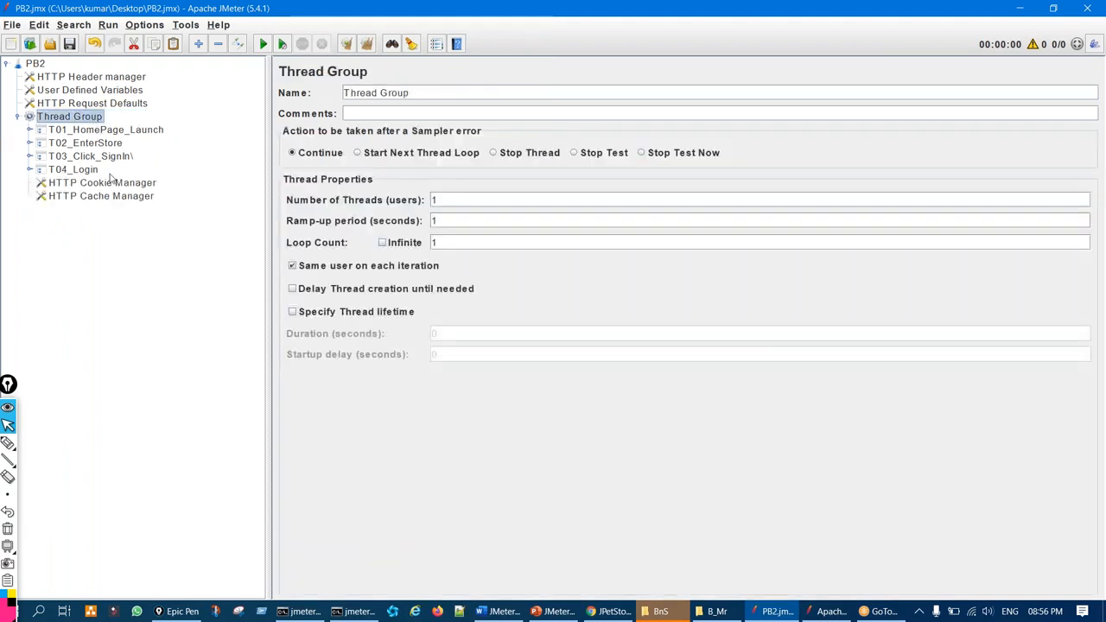
pyautogui.click(111, 184)
pyautogui.keyDown('shift'); pyautogui.click(109, 197); pyautogui.keyUp('shift')
pyautogui.moveTo(110, 201); pyautogui.dragTo(140, 148)
# Review the Cookie and Cache Managers' clear-each-iteration settings
pyautogui.click(143, 133)
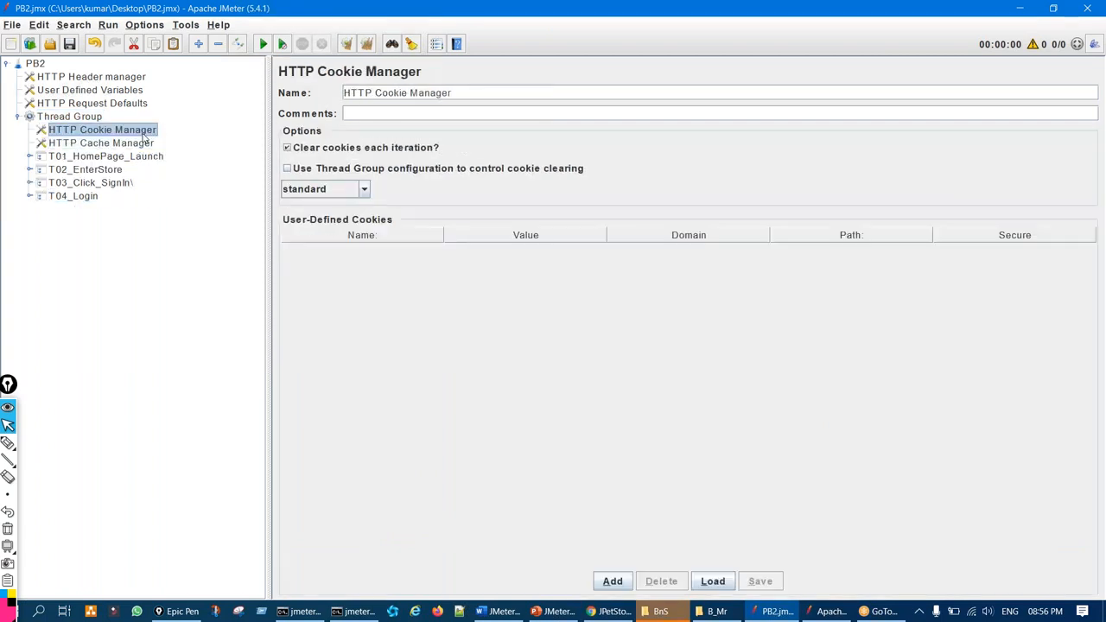
pyautogui.hotkey('ctrl', 'shift', '3')
pyautogui.moveTo(286, 145)
pyautogui.mouseDown()
pyautogui.moveTo(301, 155)
pyautogui.moveTo(282, 143)
pyautogui.mouseUp()
pyautogui.hotkey('ctrl', 'shift', '7')
pyautogui.hotkey('ctrl', 'shift', '2')
pyautogui.click(141, 143)
pyautogui.hotkey('ctrl', 'shift', '3')
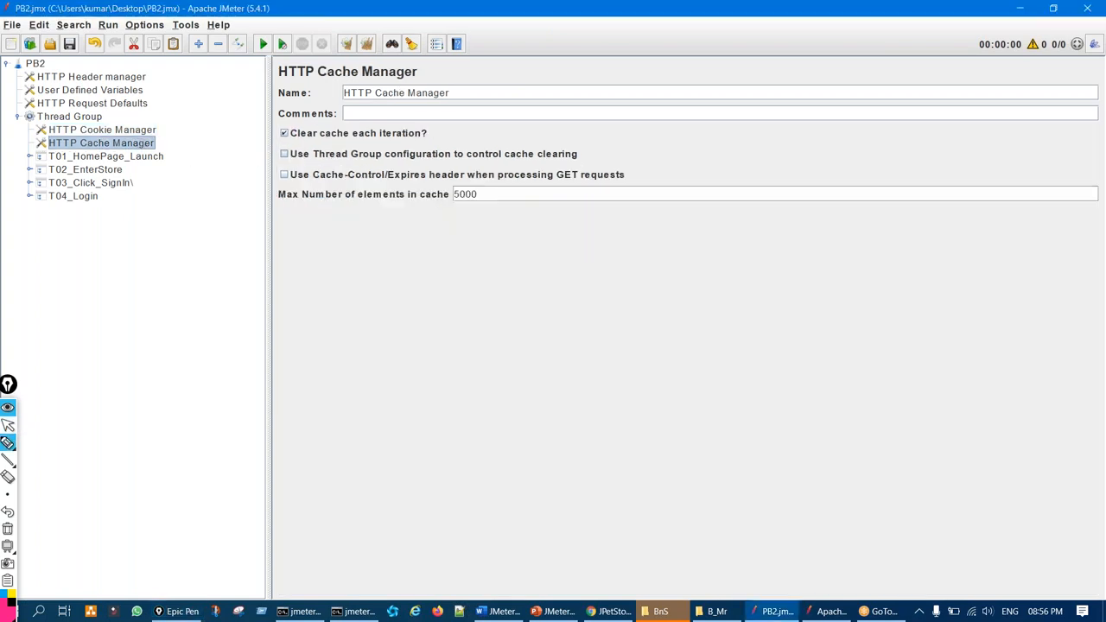
pyautogui.moveTo(284, 132); pyautogui.dragTo(286, 138)
pyautogui.hotkey('ctrl', 'shift', '7')
pyautogui.hotkey('ctrl', 'shift', '2')
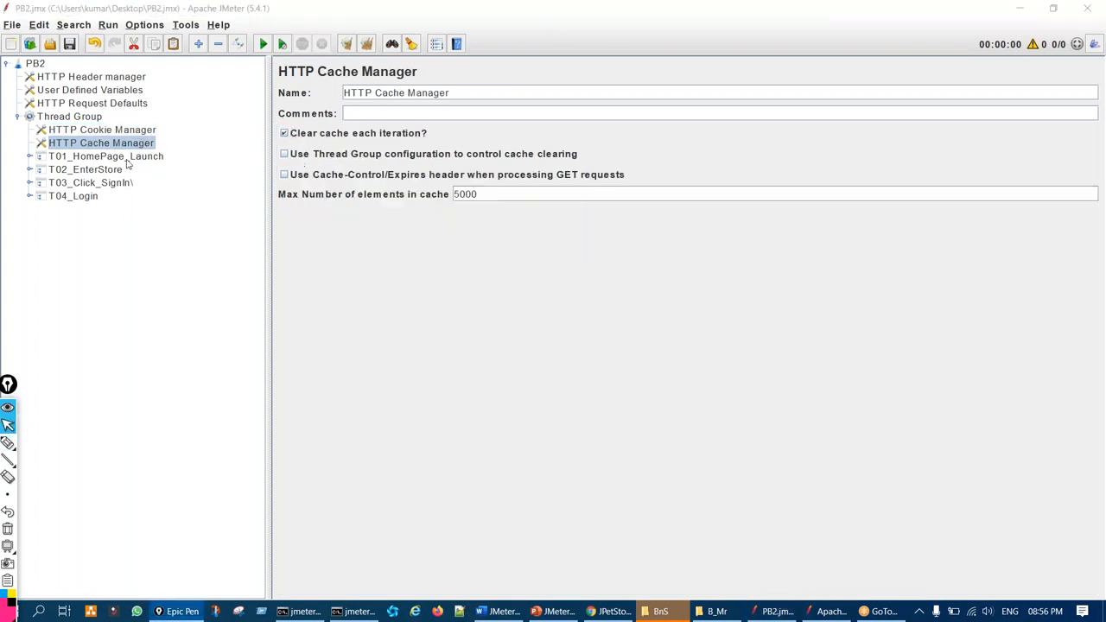
pyautogui.click(132, 154)
pyautogui.click(132, 148)
# Disable the HTTP Cache Manager and highlight it alongside HTTP Request Defaults
pyautogui.hotkey('ctrl', 't')
pyautogui.hotkey('ctrl', 'shift', '1')
pyautogui.moveTo(232, 121)
pyautogui.mouseDown()
pyautogui.moveTo(158, 146)
pyautogui.moveTo(178, 149)
pyautogui.mouseUp()
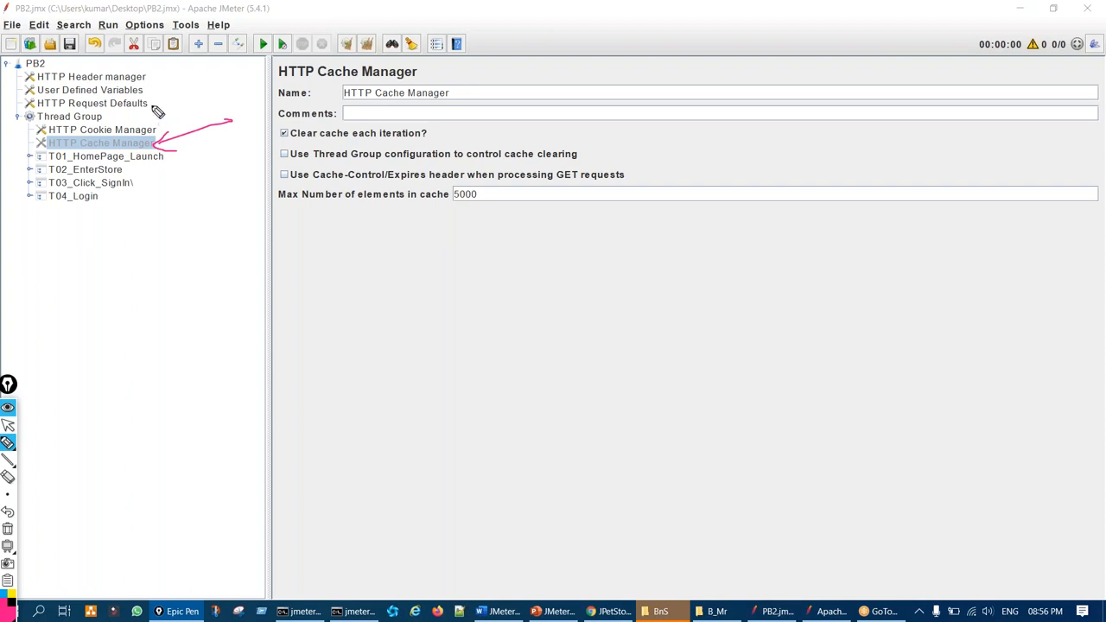
pyautogui.moveTo(142, 107)
pyautogui.mouseDown()
pyautogui.moveTo(176, 89)
pyautogui.moveTo(159, 113)
pyautogui.mouseUp()
pyautogui.hotkey('ctrl', 'shift', 'c')
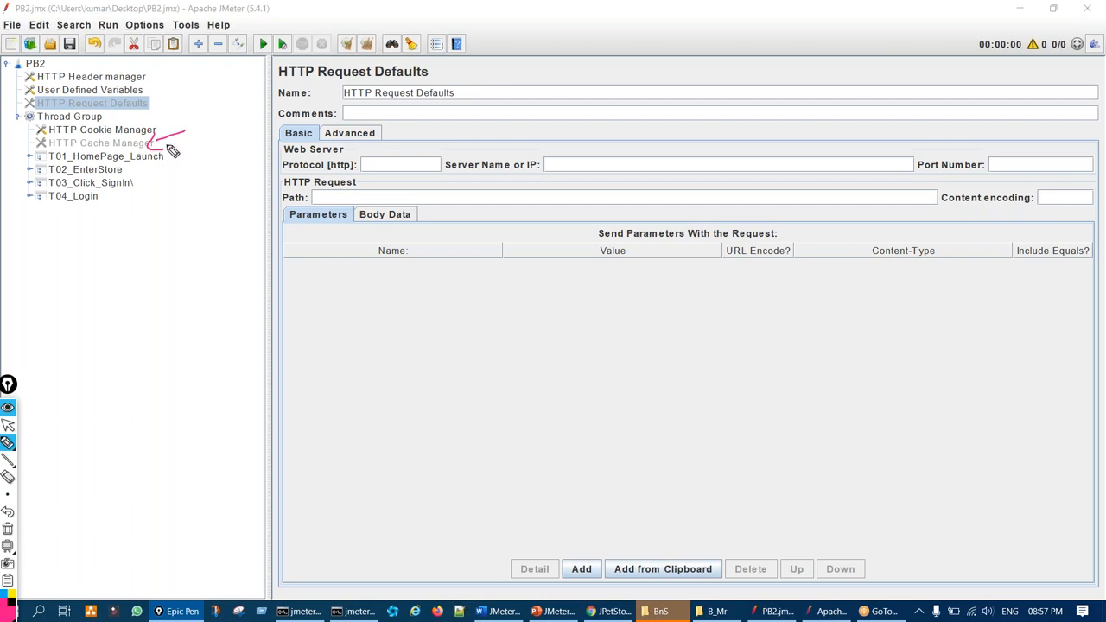
pyautogui.click(173, 151)
pyautogui.moveTo(152, 104)
pyautogui.mouseDown()
pyautogui.moveTo(217, 121)
pyautogui.moveTo(149, 141)
pyautogui.mouseUp()
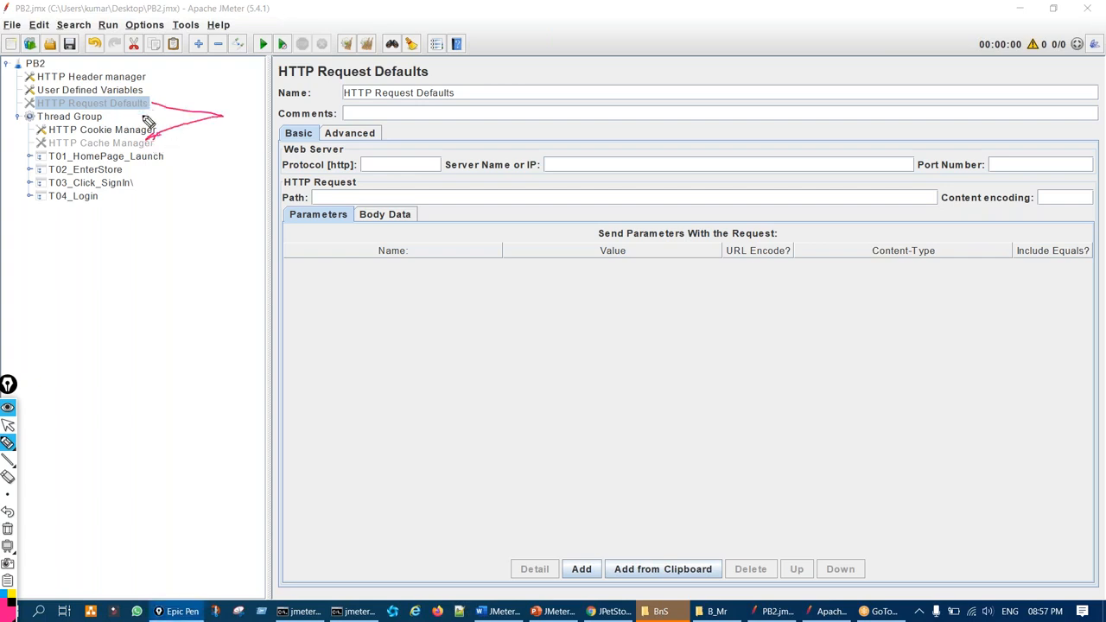
pyautogui.hotkey('ctrl', 'shift', '7')
pyautogui.hotkey('ctrl', 'shift', '1')
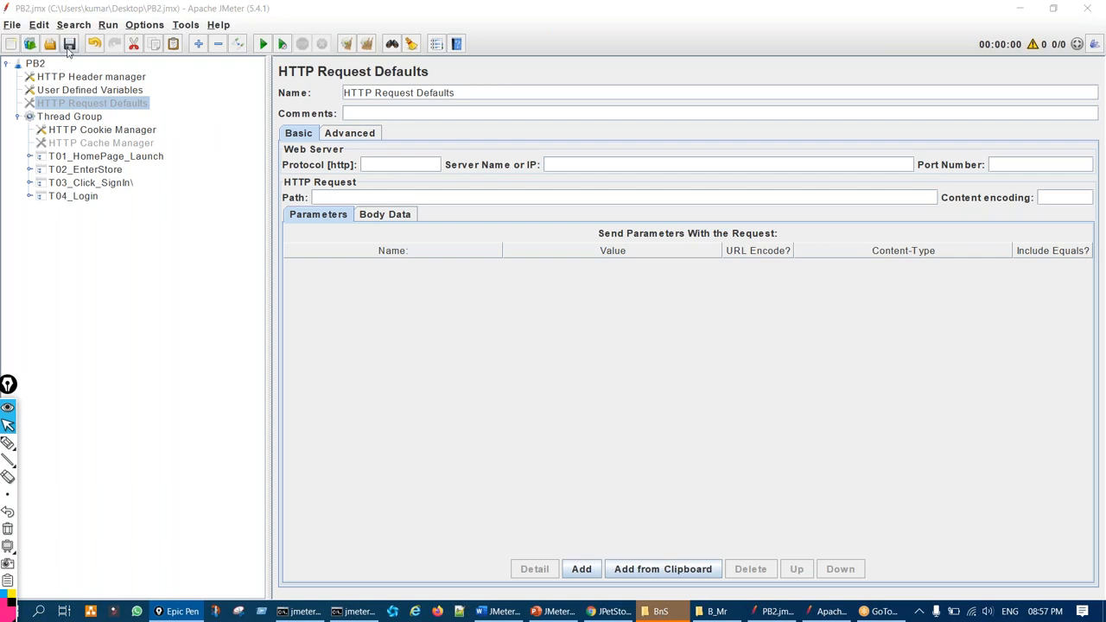
# Display the test-level HTTP Header manager's headers table and circle the header names
pyautogui.click(120, 78)
pyautogui.hotkey('ctrl', 'shift', '2')
pyautogui.moveTo(326, 162)
pyautogui.mouseDown()
pyautogui.moveTo(271, 178)
pyautogui.moveTo(352, 257)
pyautogui.moveTo(327, 160)
pyautogui.moveTo(276, 172)
pyautogui.mouseUp()
pyautogui.hotkey('ctrl', 'shift', '7')
pyautogui.hotkey('ctrl', 'shift', '2')
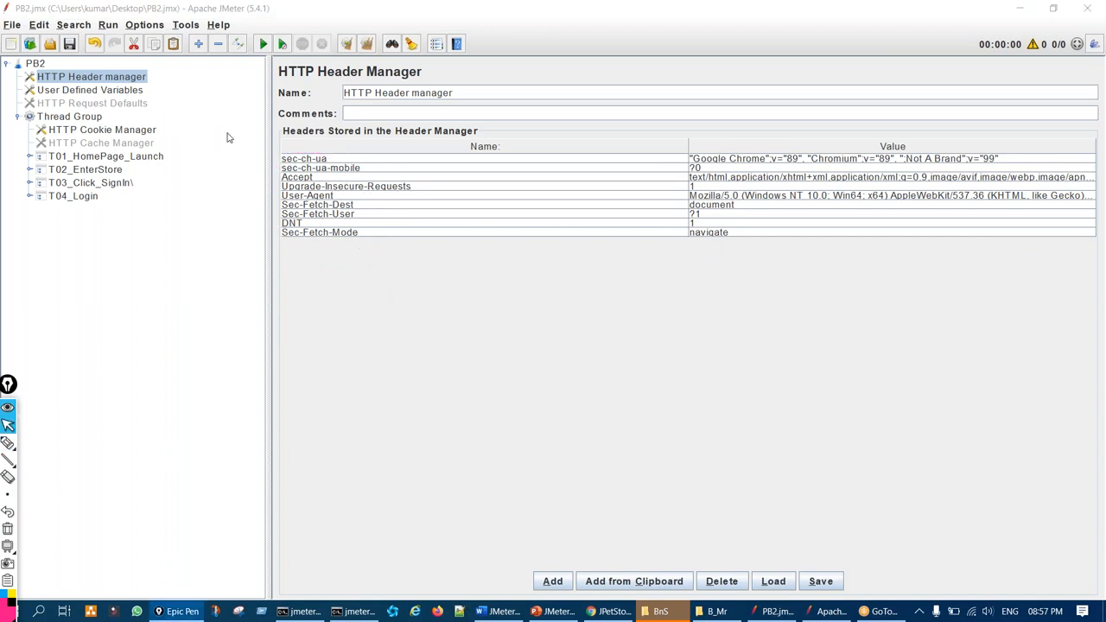
# Show the BASE_URL_1 variable set to petstore.octoperf.com in User Defined Variables
pyautogui.click(129, 92)
pyautogui.hotkey('ctrl', 'shift', '2')
pyautogui.moveTo(320, 158)
pyautogui.mouseDown()
pyautogui.moveTo(360, 179)
pyautogui.moveTo(323, 155)
pyautogui.mouseUp()
pyautogui.moveTo(597, 155)
pyautogui.mouseDown()
pyautogui.moveTo(551, 178)
pyautogui.moveTo(625, 153)
pyautogui.moveTo(572, 158)
pyautogui.mouseUp()
pyautogui.hotkey('ctrl', 'shift', '7')
pyautogui.hotkey('ctrl', 'shift', '2')
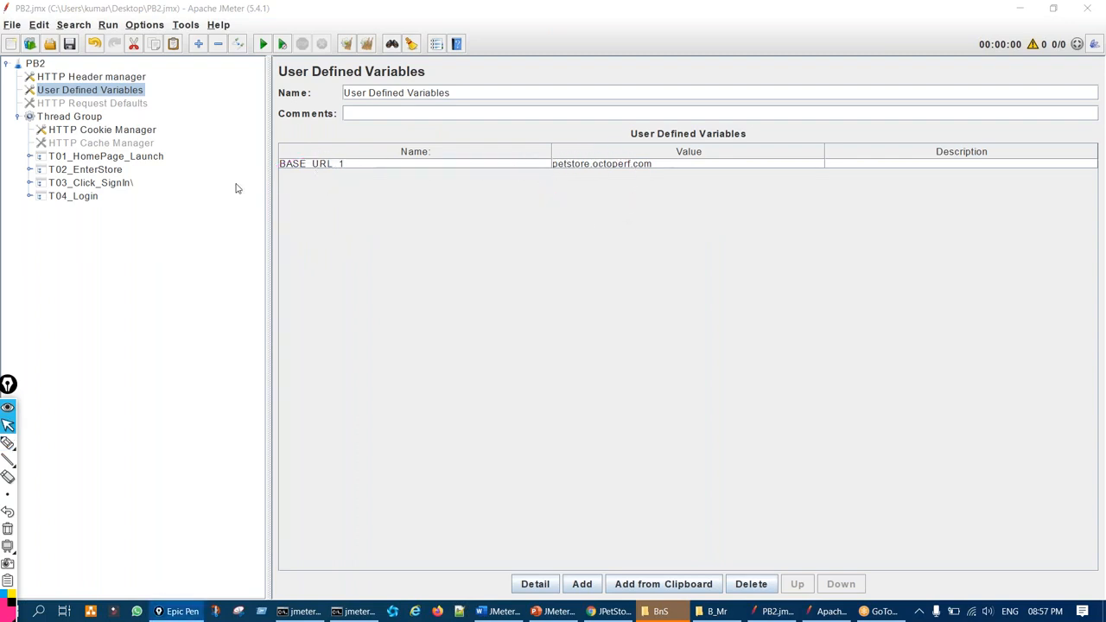
# Expand T01–T04 and review each request, noting the ${BASE_URL_1} server name
pyautogui.click(29, 156)
pyautogui.click(30, 183)
pyautogui.click(28, 209)
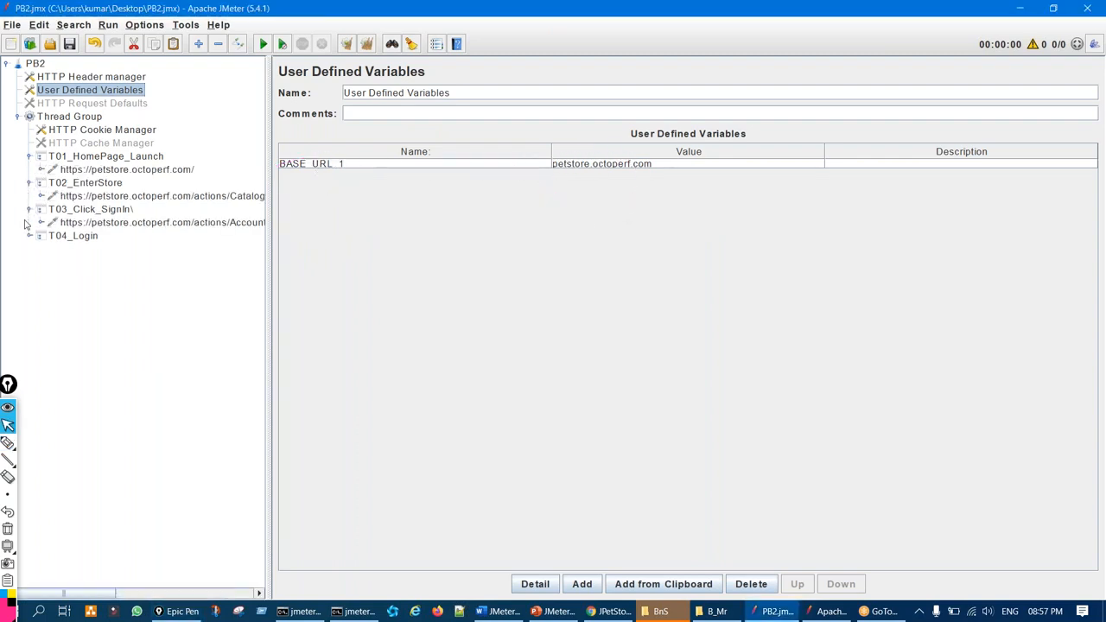
pyautogui.click(29, 236)
pyautogui.click(185, 171)
pyautogui.hotkey('ctrl', 'shift', '1')
pyautogui.moveTo(567, 164)
pyautogui.mouseDown()
pyautogui.moveTo(528, 186)
pyautogui.moveTo(563, 180)
pyautogui.mouseUp()
pyautogui.hotkey('ctrl', 'shift', '2')
pyautogui.click(249, 197)
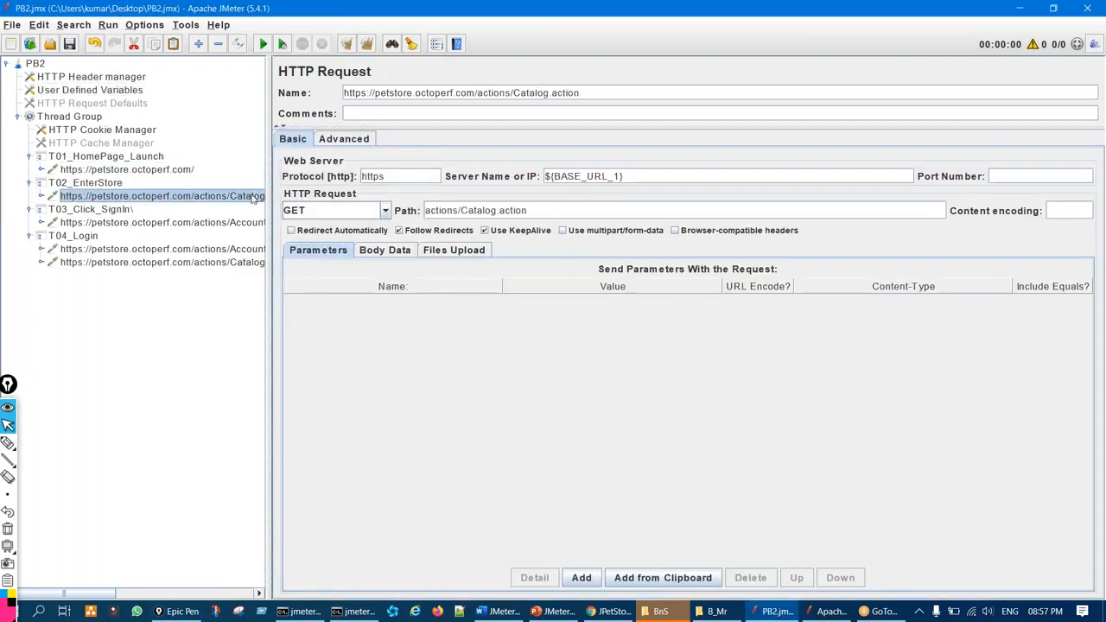
pyautogui.click(233, 223)
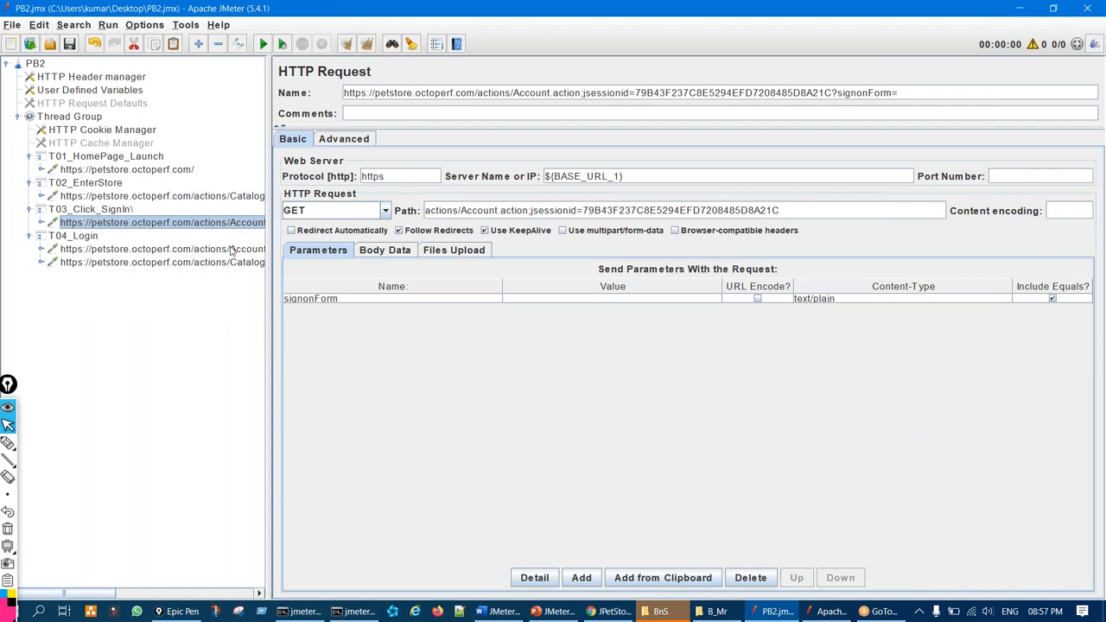
pyautogui.click(231, 250)
pyautogui.click(227, 262)
# Mark T01_HomePage_Launch, widen the tree, and expand every request to reveal its Constant Timers
pyautogui.click(138, 159)
pyautogui.hotkey('ctrl', 'shift', '1')
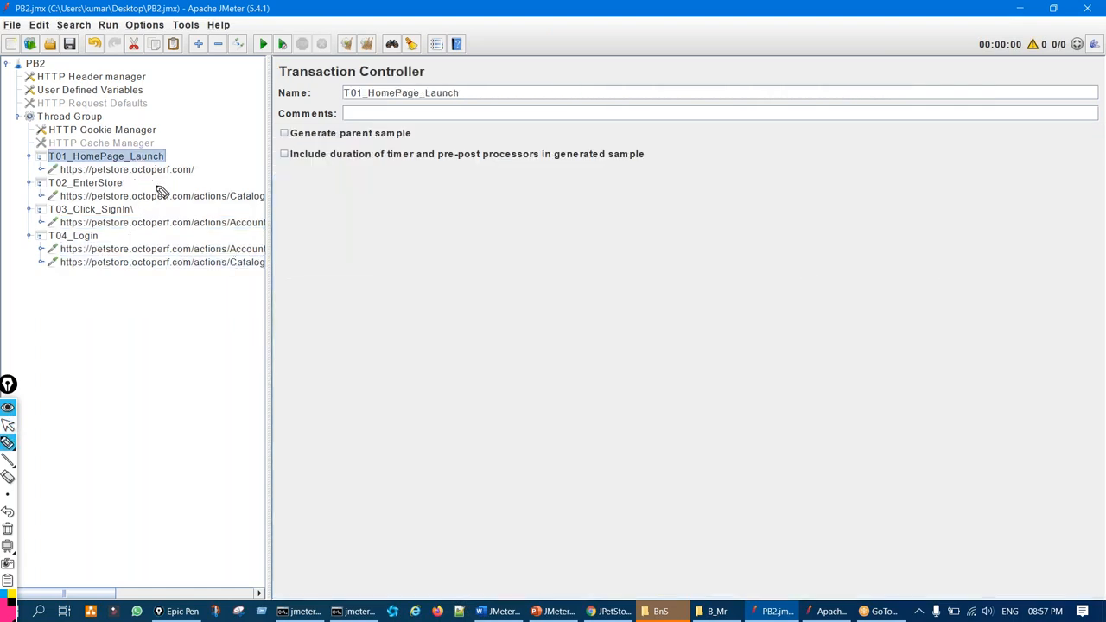
pyautogui.moveTo(163, 167); pyautogui.dragTo(185, 162)
pyautogui.hotkey('ctrl', 'shift', '2')
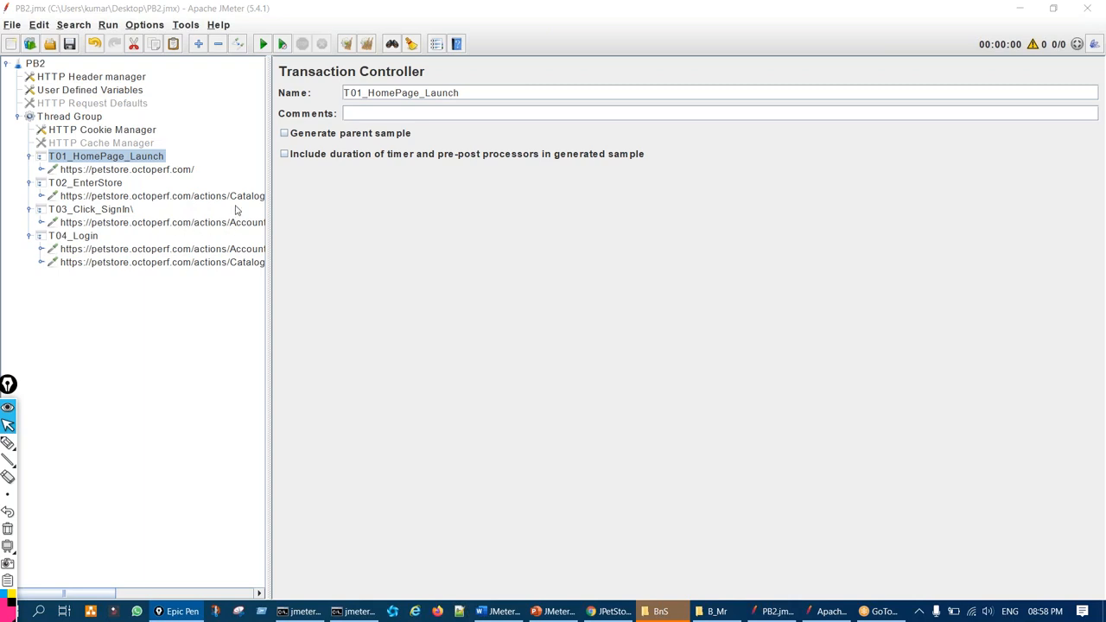
pyautogui.moveTo(268, 167); pyautogui.dragTo(336, 164)
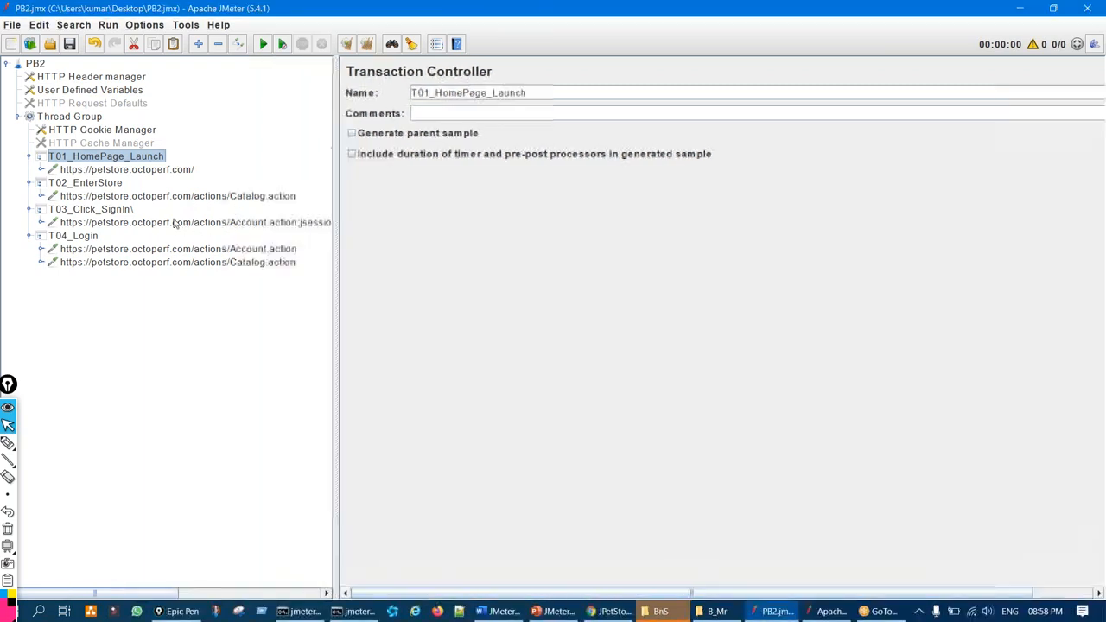
pyautogui.click(41, 169)
pyautogui.click(40, 223)
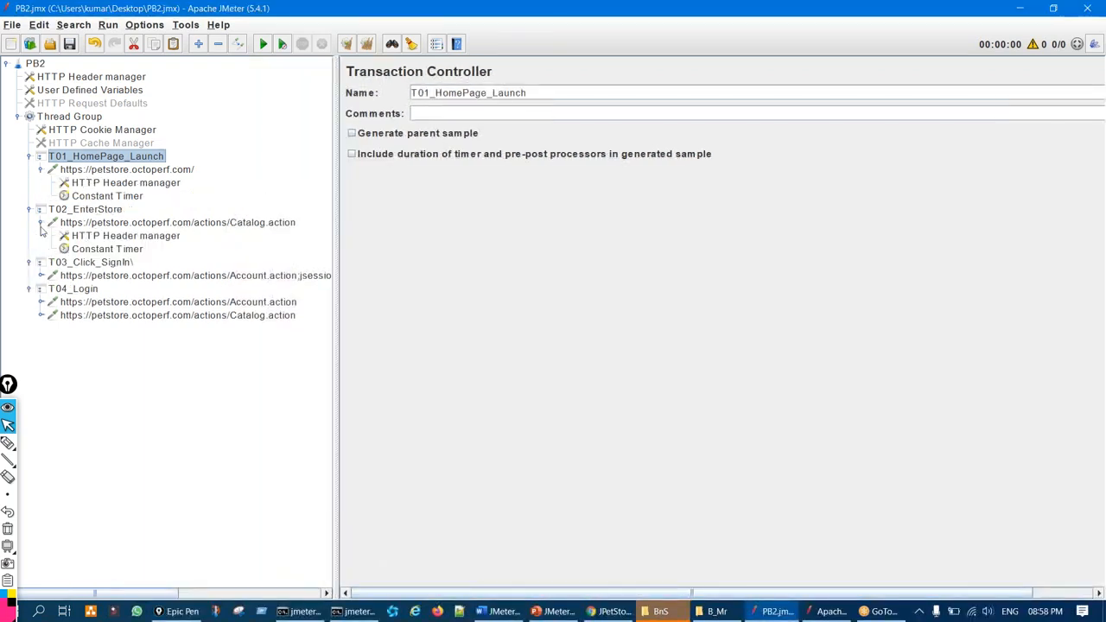
pyautogui.click(41, 276)
pyautogui.click(40, 329)
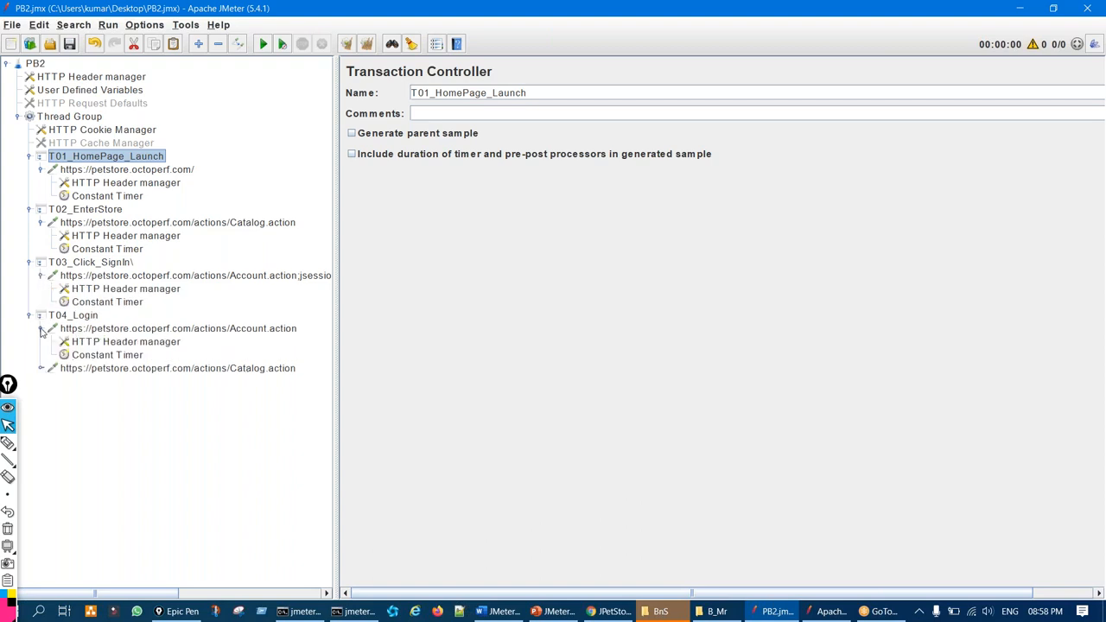
pyautogui.click(41, 368)
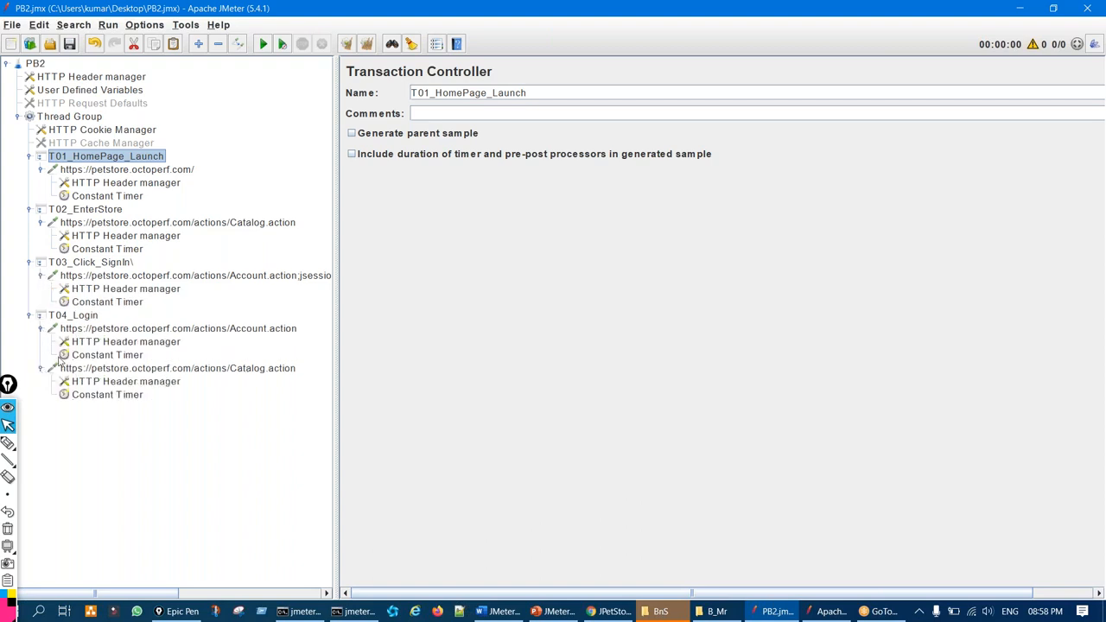
# Delete T01_HomePage_Launch together with all five Constant Timers
pyautogui.click(107, 197)
pyautogui.keyDown('ctrl'); pyautogui.click(121, 249); pyautogui.keyUp('ctrl')
pyautogui.keyDown('ctrl'); pyautogui.click(126, 301); pyautogui.keyUp('ctrl')
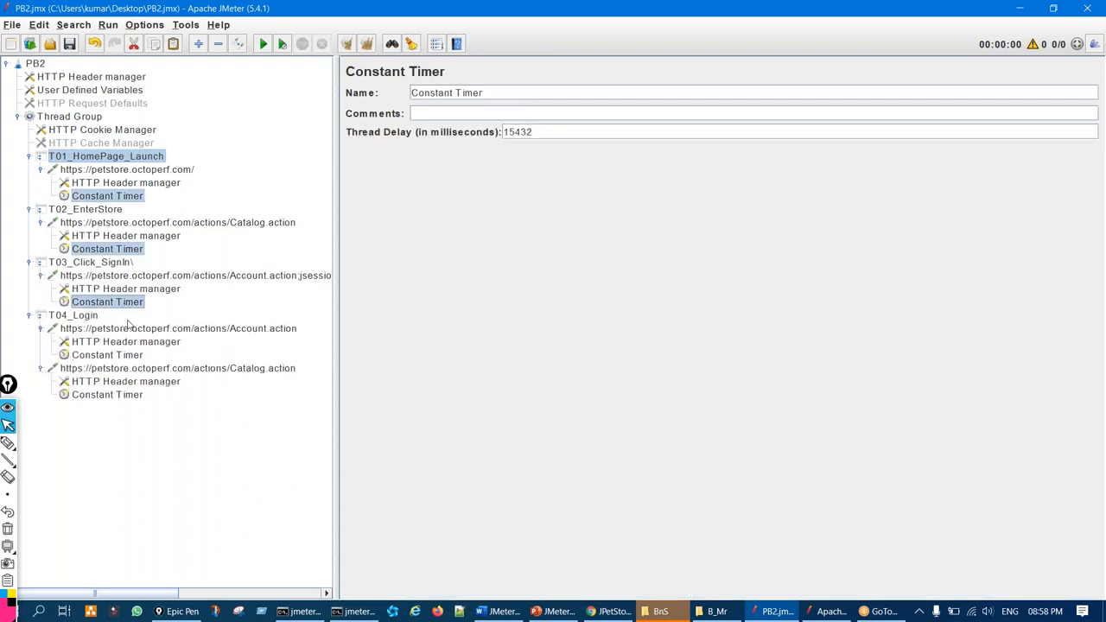
pyautogui.keyDown('ctrl'); pyautogui.click(134, 354); pyautogui.keyUp('ctrl')
pyautogui.keyDown('ctrl'); pyautogui.click(126, 395); pyautogui.keyUp('ctrl')
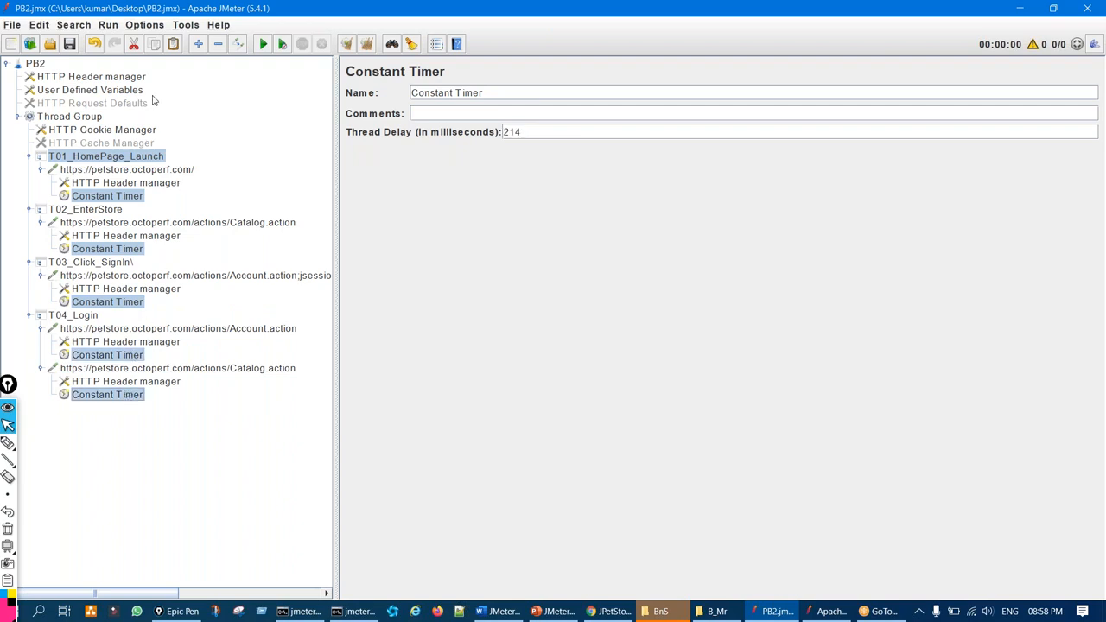
pyautogui.click(134, 45)
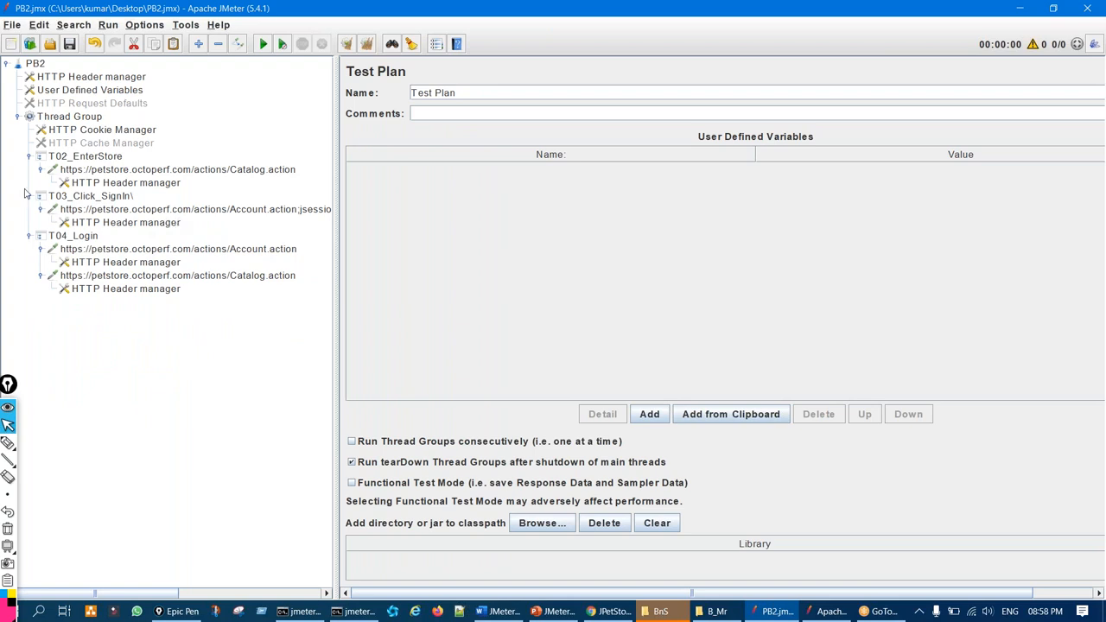
pyautogui.click(29, 158)
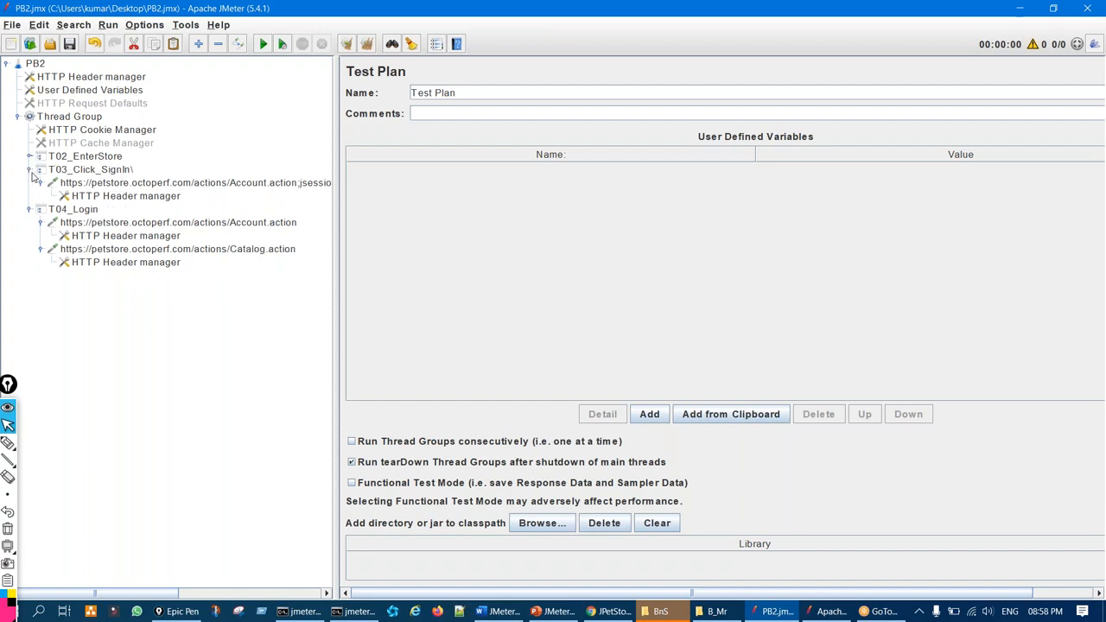
pyautogui.click(29, 170)
pyautogui.click(28, 184)
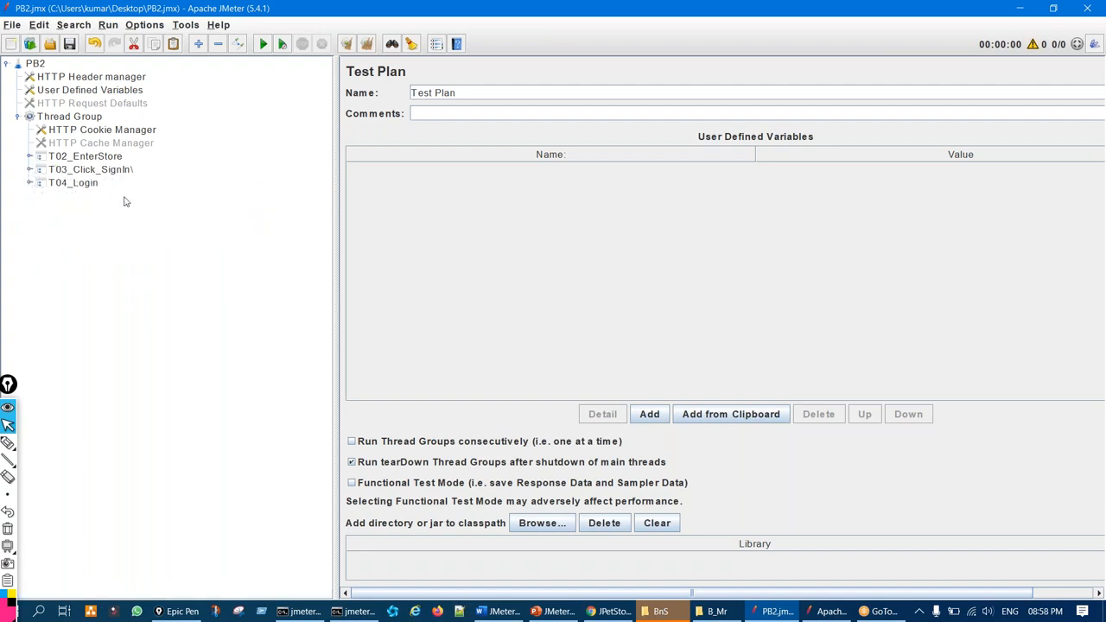
pyautogui.hotkey('ctrl', 'shift', '3')
pyautogui.moveTo(167, 133); pyautogui.dragTo(134, 152)
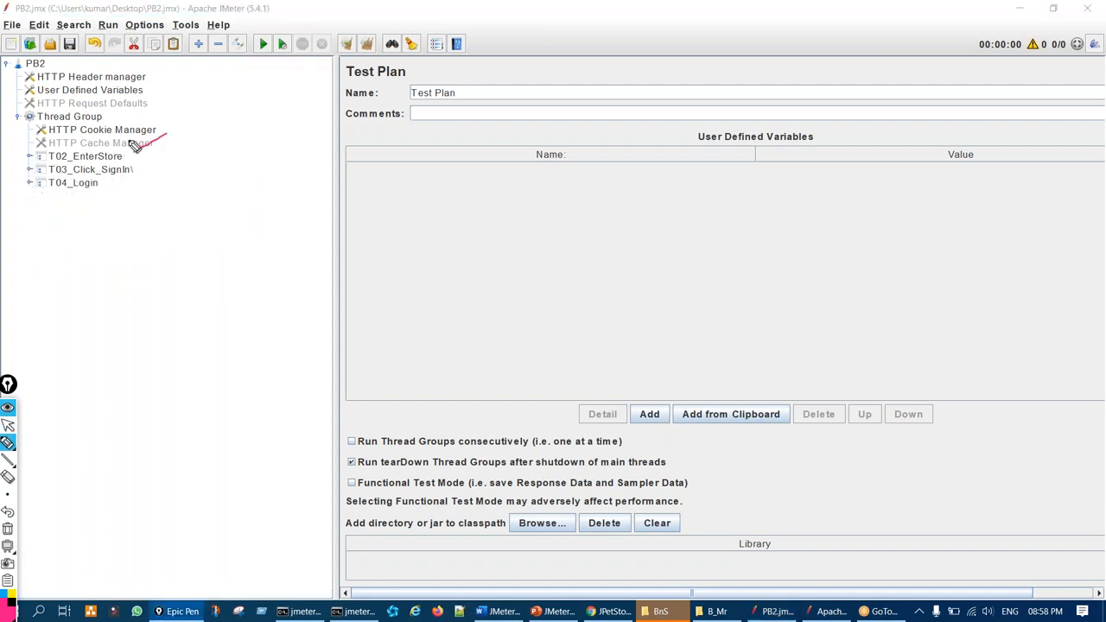
pyautogui.moveTo(54, 149); pyautogui.dragTo(95, 119)
pyautogui.hotkey('ctrl', 'shift', '7')
pyautogui.hotkey('ctrl', 'shift', '2')
pyautogui.click(71, 45)
pyautogui.click(96, 45)
pyautogui.click(96, 44)
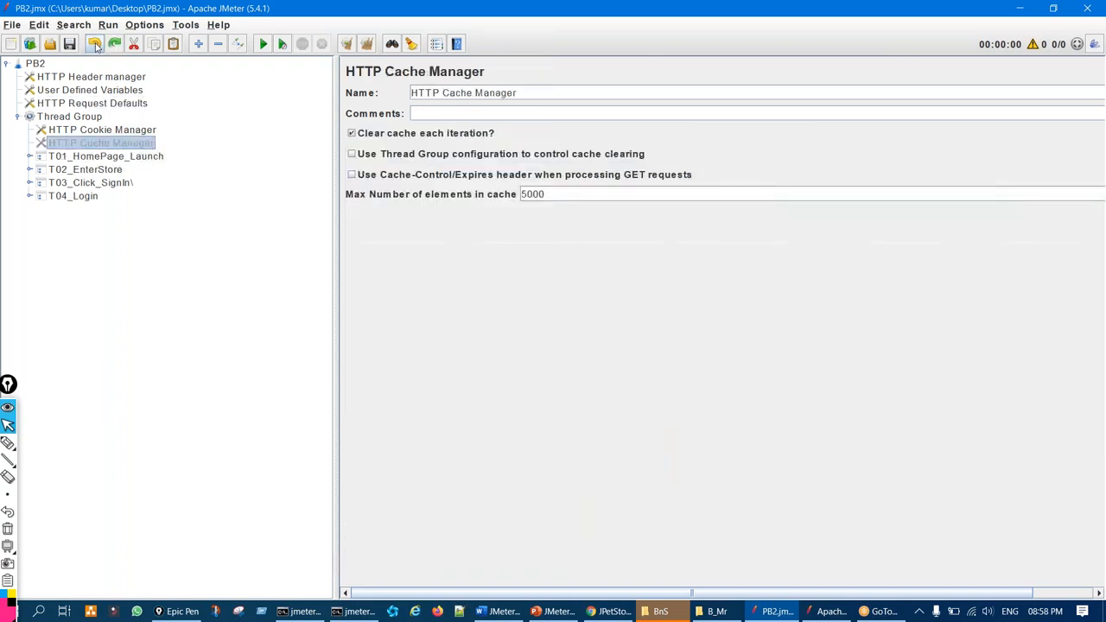
pyautogui.click(96, 44)
pyautogui.click(115, 44)
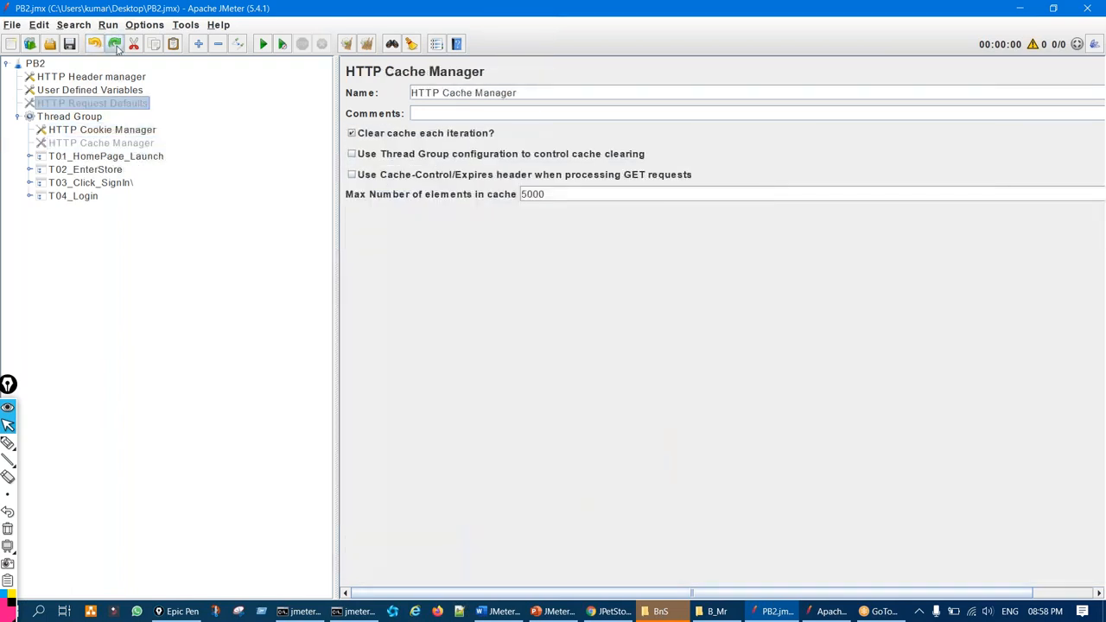
pyautogui.click(115, 44)
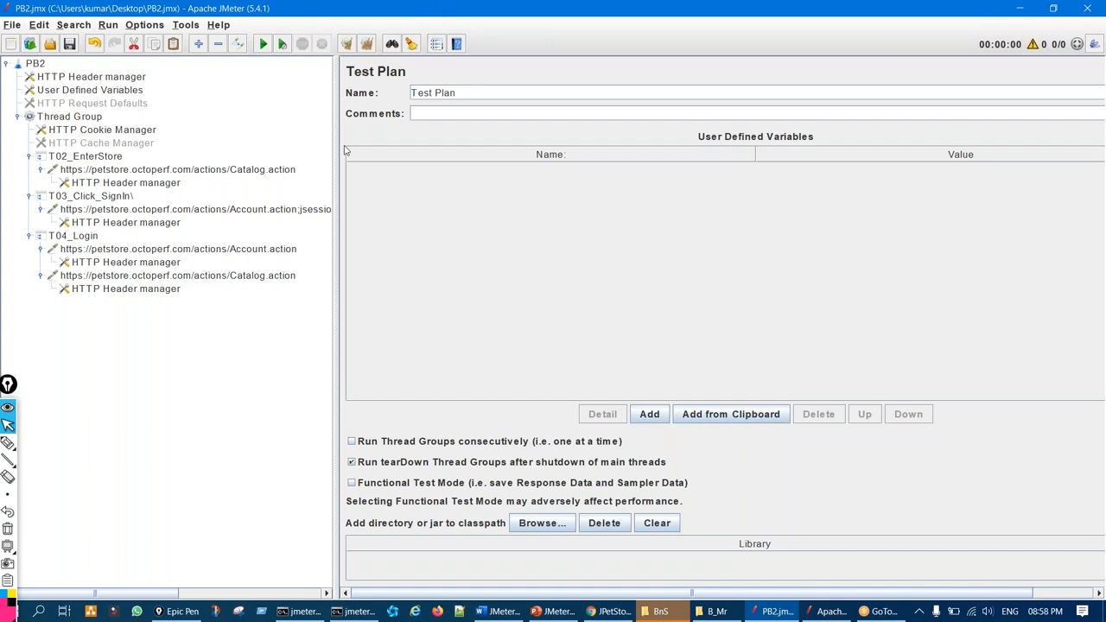
# Mark T02_EnterStore and toggle its Catalog.action request open again
pyautogui.hotkey('ctrl', 'shift', '3')
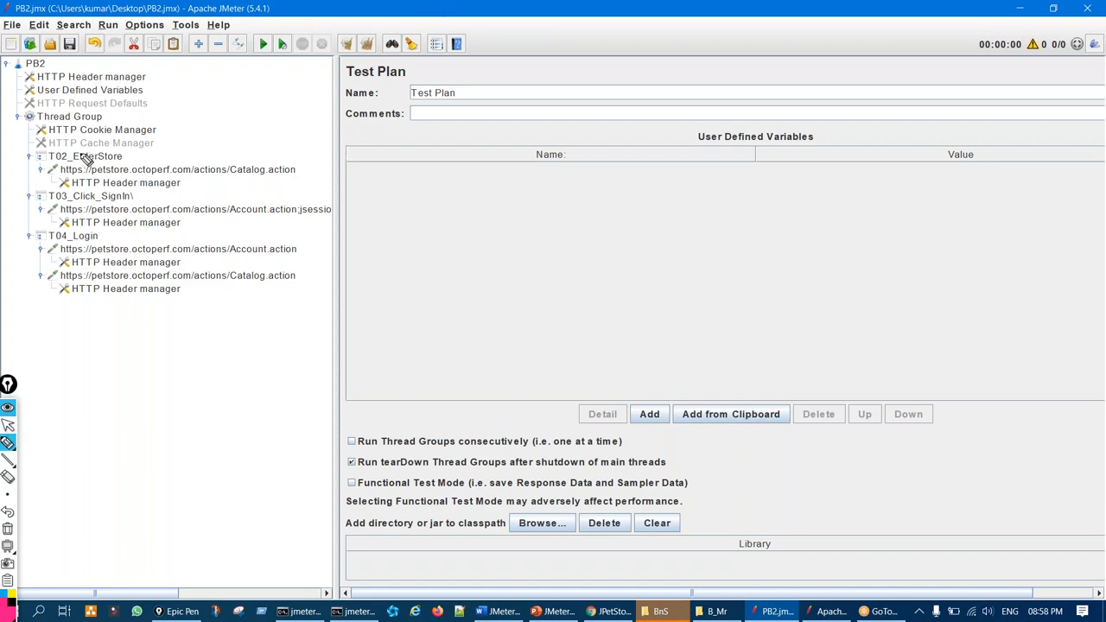
pyautogui.moveTo(81, 144)
pyautogui.mouseDown()
pyautogui.moveTo(70, 153)
pyautogui.moveTo(85, 136)
pyautogui.mouseUp()
pyautogui.hotkey('ctrl', 'shift', '7')
pyautogui.hotkey('ctrl', 'shift', '2')
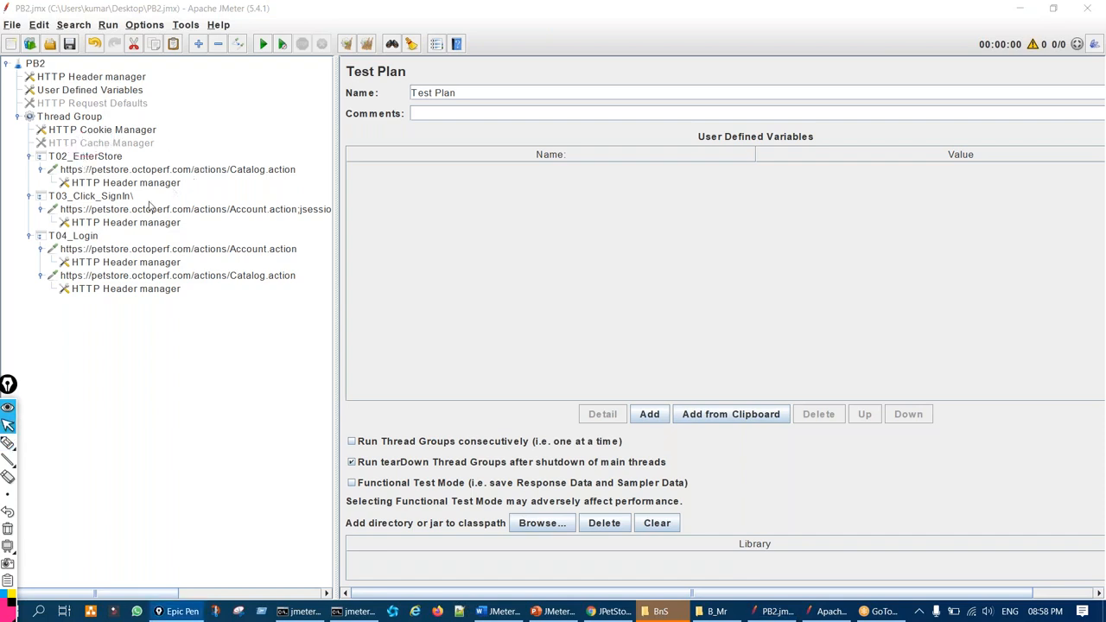
pyautogui.click(39, 170)
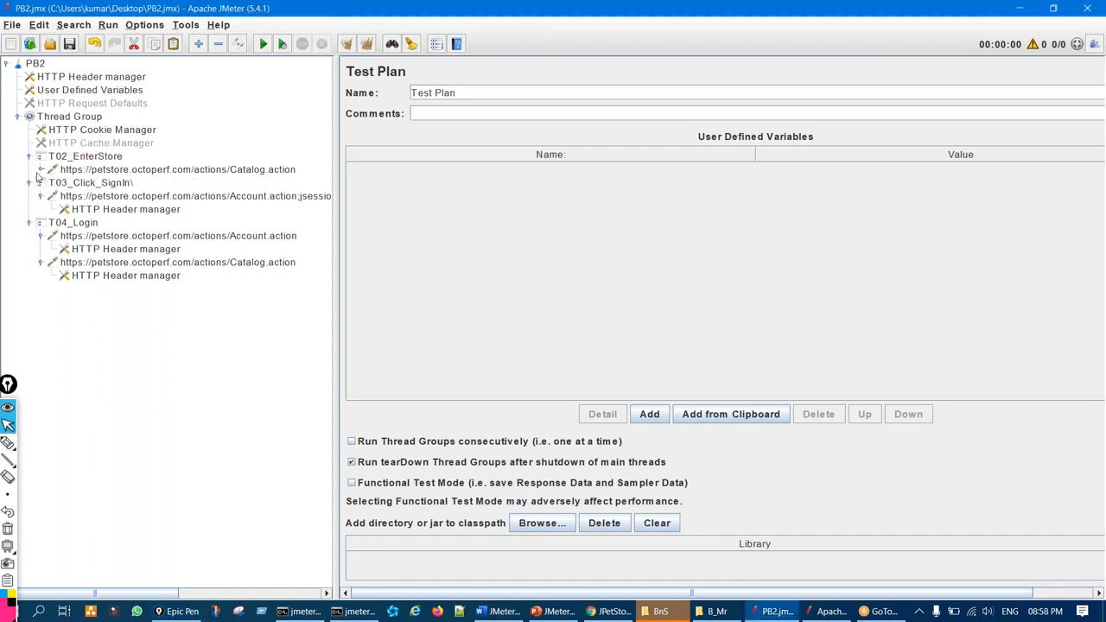
pyautogui.click(39, 170)
# Compare the test-level header manager's nine headers with T02's header manager containing Sec-Fetch-Site
pyautogui.click(107, 79)
pyautogui.hotkey('ctrl', 'shift', '3')
pyautogui.moveTo(375, 148)
pyautogui.mouseDown()
pyautogui.moveTo(346, 220)
pyautogui.moveTo(393, 155)
pyautogui.mouseUp()
pyautogui.hotkey('ctrl', 'shift', '1')
pyautogui.click(155, 185)
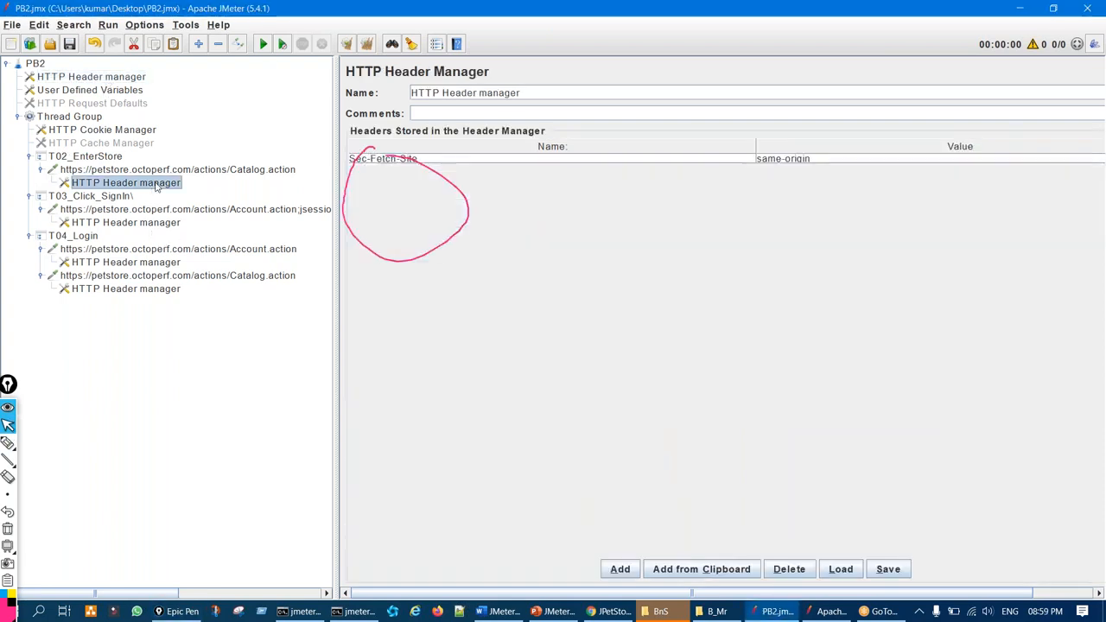
pyautogui.hotkey('ctrl', 'shift', '2')
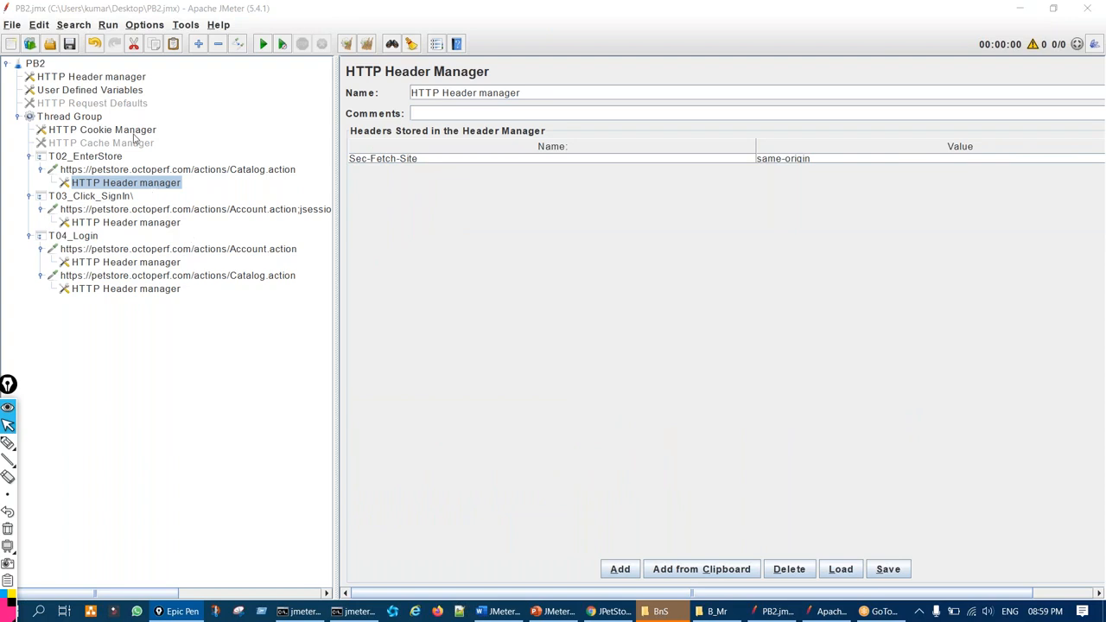
pyautogui.click(109, 78)
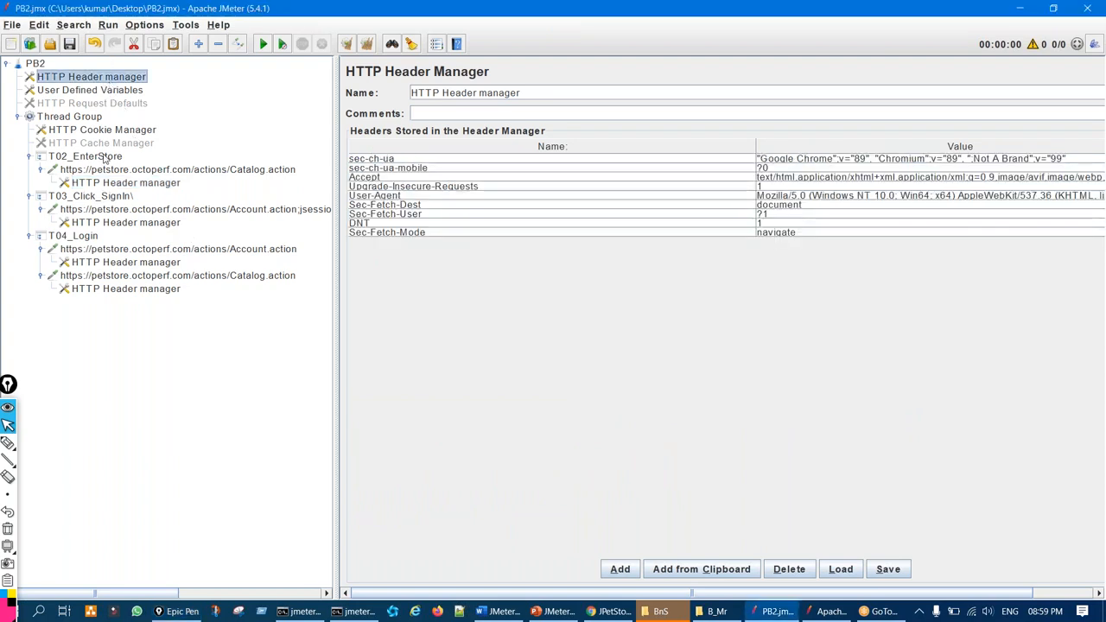
# Collapse the T02–T04 requests, mark the remaining transactions, and narrow the tree pane
pyautogui.click(39, 170)
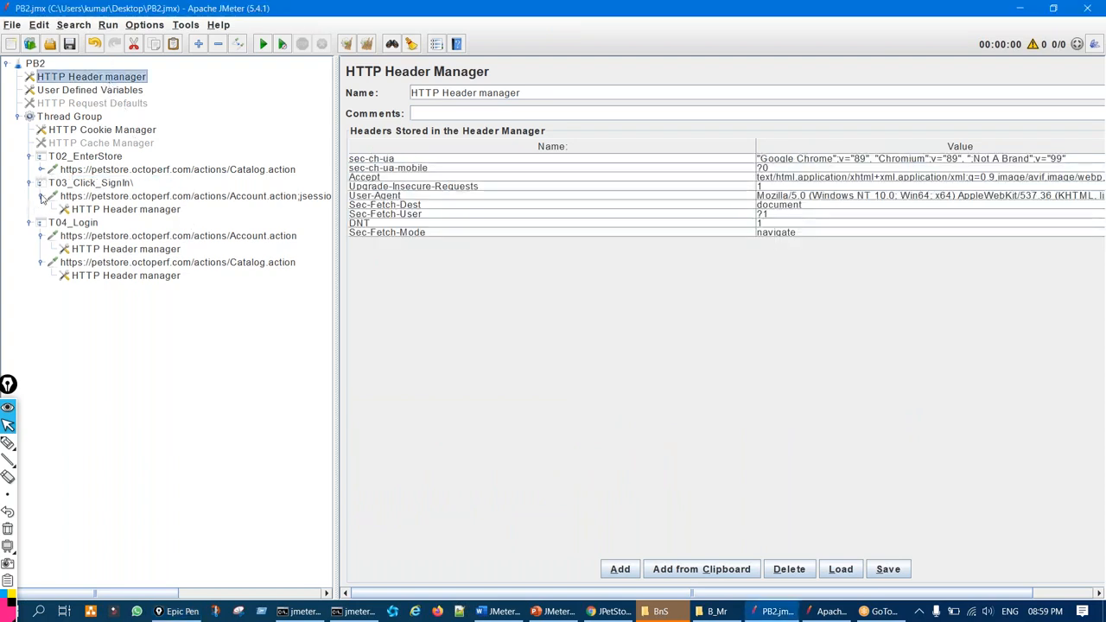
pyautogui.click(40, 197)
pyautogui.click(41, 223)
pyautogui.click(39, 236)
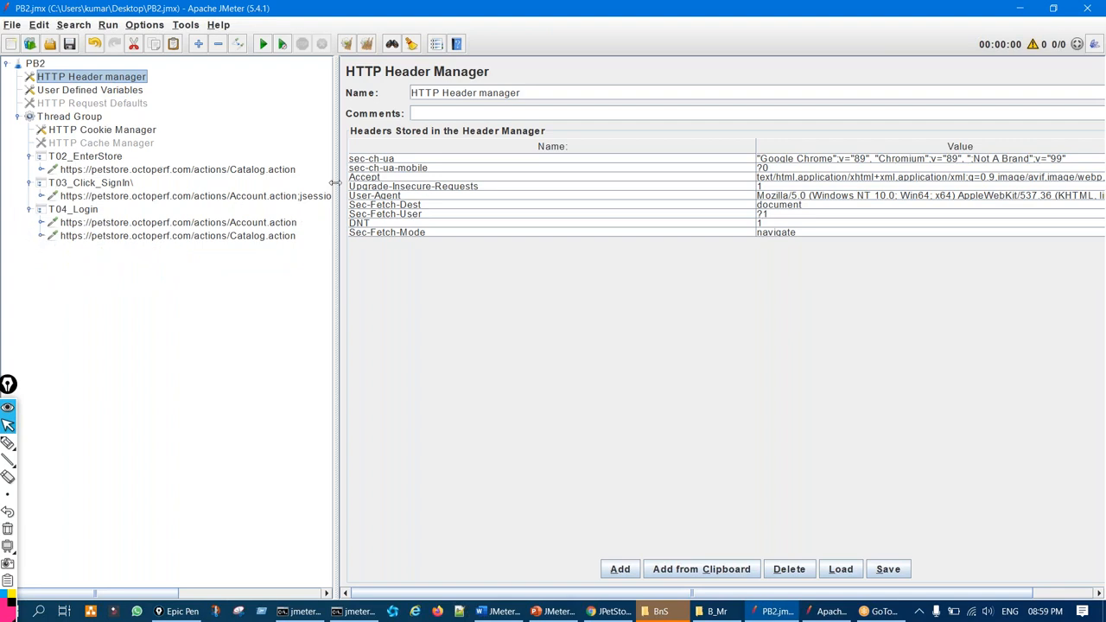
pyautogui.hotkey('ctrl', 'shift', '3')
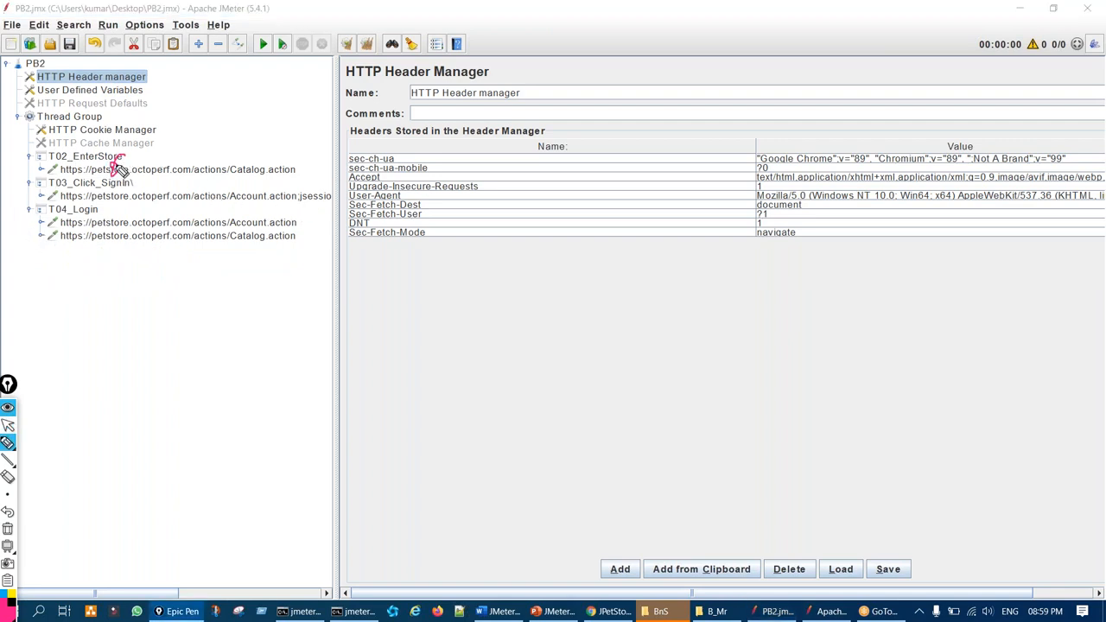
pyautogui.moveTo(111, 155); pyautogui.dragTo(123, 151)
pyautogui.moveTo(119, 193); pyautogui.dragTo(115, 242)
pyautogui.moveTo(204, 310)
pyautogui.mouseDown()
pyautogui.moveTo(212, 296)
pyautogui.moveTo(209, 332)
pyautogui.mouseUp()
pyautogui.moveTo(101, 218); pyautogui.dragTo(95, 240)
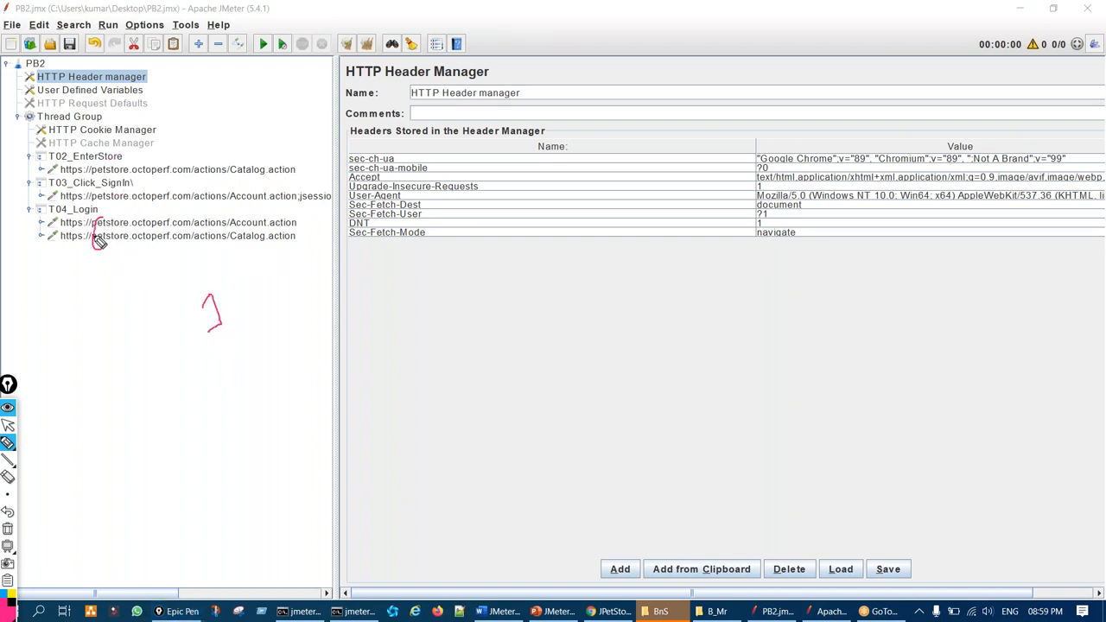
pyautogui.hotkey('ctrl', 'shift', '7')
pyautogui.hotkey('ctrl', 'shift', '2')
pyautogui.moveTo(331, 217); pyautogui.dragTo(288, 216)
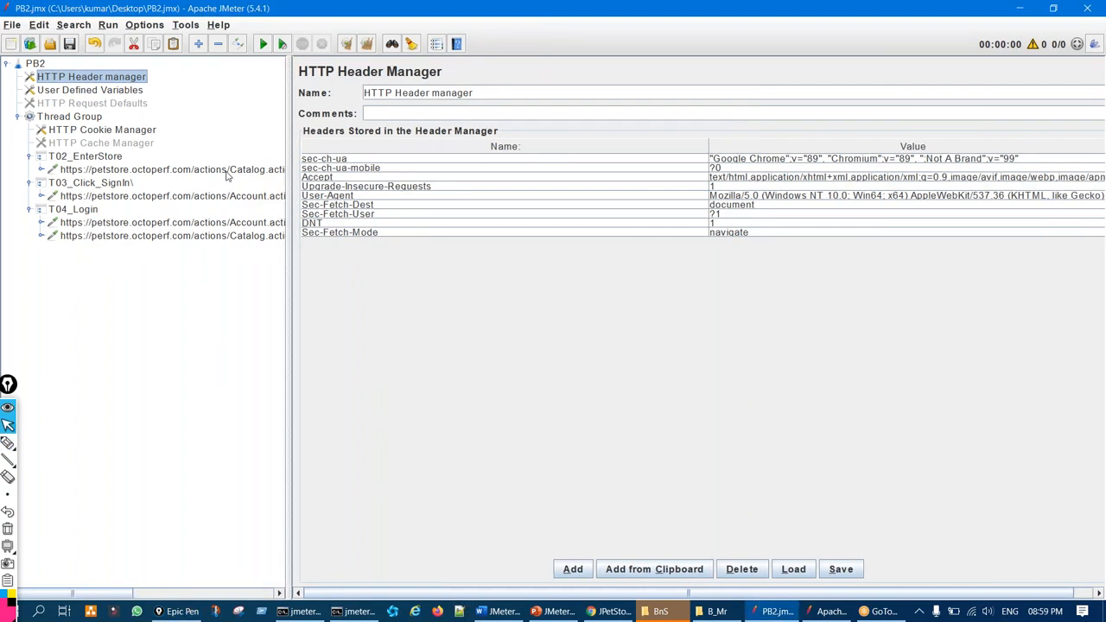
# Open the T02 and T03 requests and the T04 POST Account.action login, circling its parameters
pyautogui.click(228, 173)
pyautogui.click(235, 197)
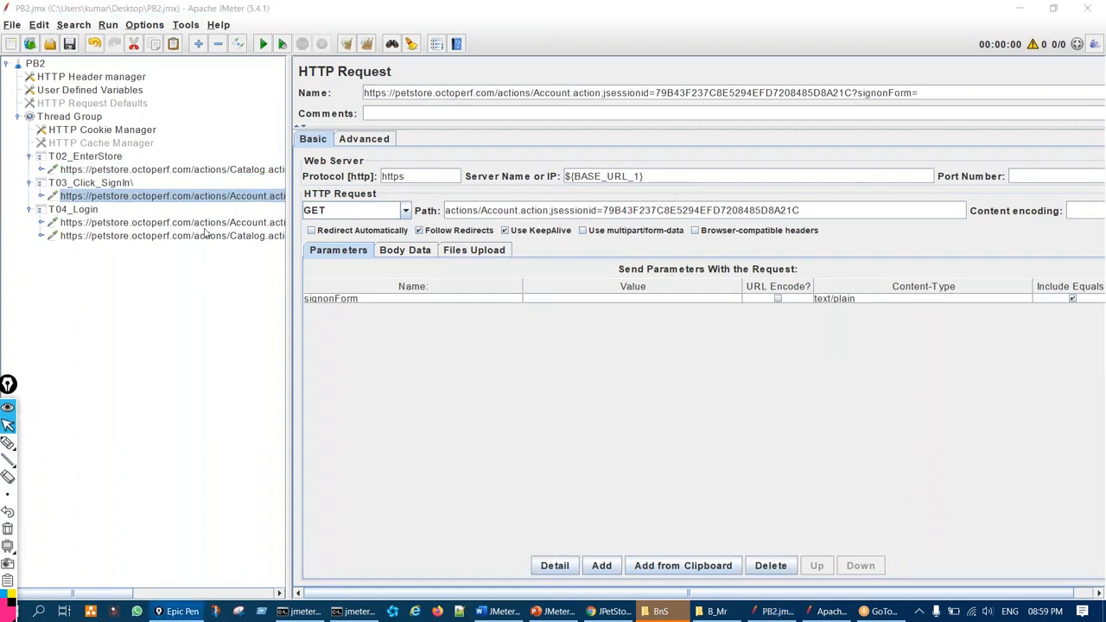
pyautogui.click(207, 223)
pyautogui.click(7, 443)
pyautogui.moveTo(593, 321)
pyautogui.mouseDown()
pyautogui.moveTo(548, 329)
pyautogui.moveTo(583, 302)
pyautogui.mouseUp()
pyautogui.hotkey('ctrl', 'z')
pyautogui.click(7, 425)
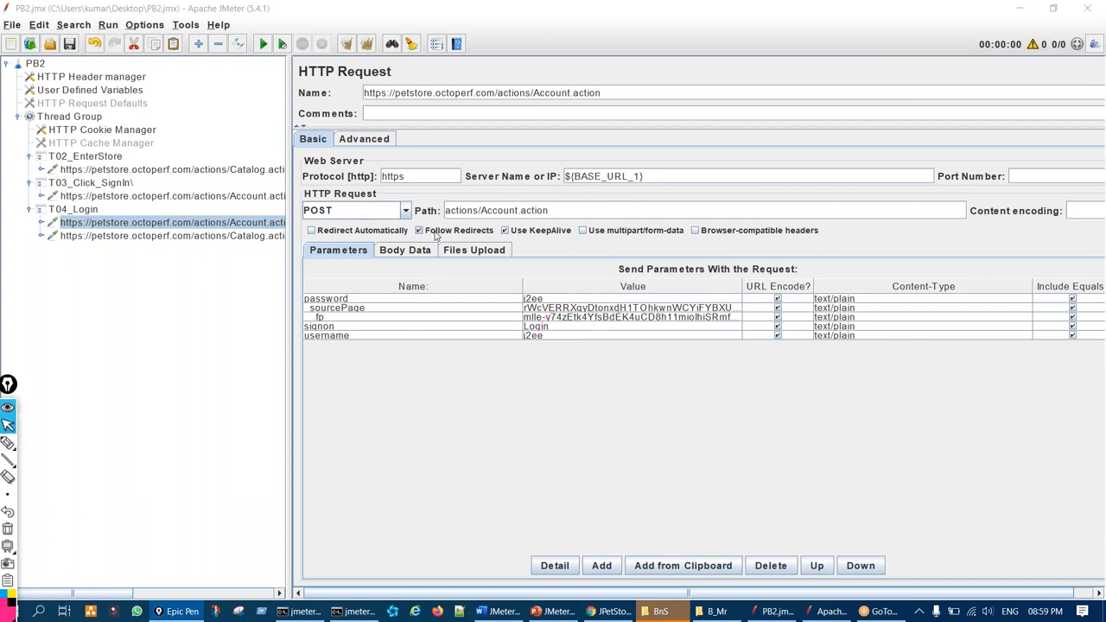
# Highlight the login request's redirect-following setting and request path
pyautogui.hotkey('ctrl', 'shift', '3')
pyautogui.moveTo(421, 219)
pyautogui.mouseDown()
pyautogui.moveTo(412, 221)
pyautogui.moveTo(433, 229)
pyautogui.moveTo(422, 222)
pyautogui.moveTo(433, 216)
pyautogui.mouseUp()
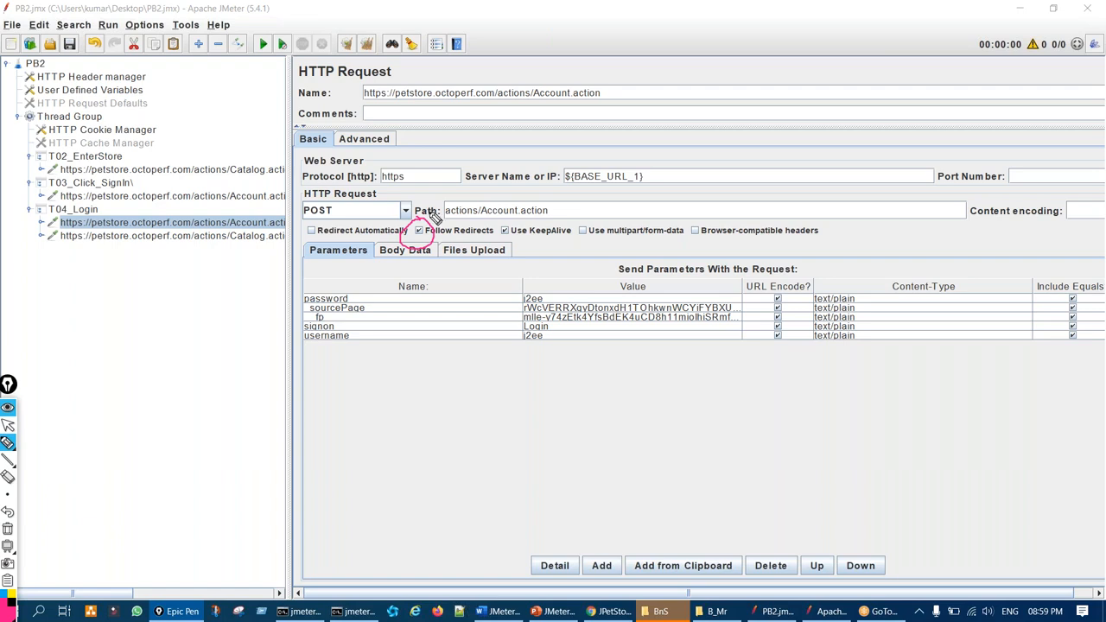
pyautogui.moveTo(439, 217); pyautogui.dragTo(479, 194)
pyautogui.hotkey('ctrl', 'shift', '7')
pyautogui.hotkey('ctrl', 'shift', '2')
# Open T04's GET Catalog.action request and point out both T04_Login action paths
pyautogui.click(240, 236)
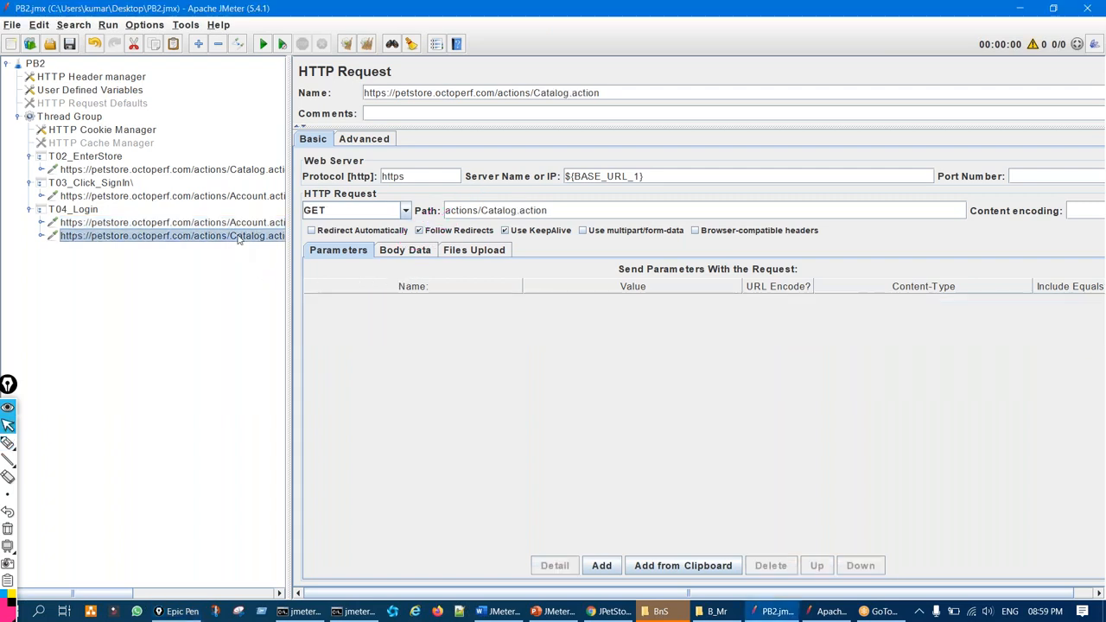
pyautogui.hotkey('ctrl', 'shift', '1')
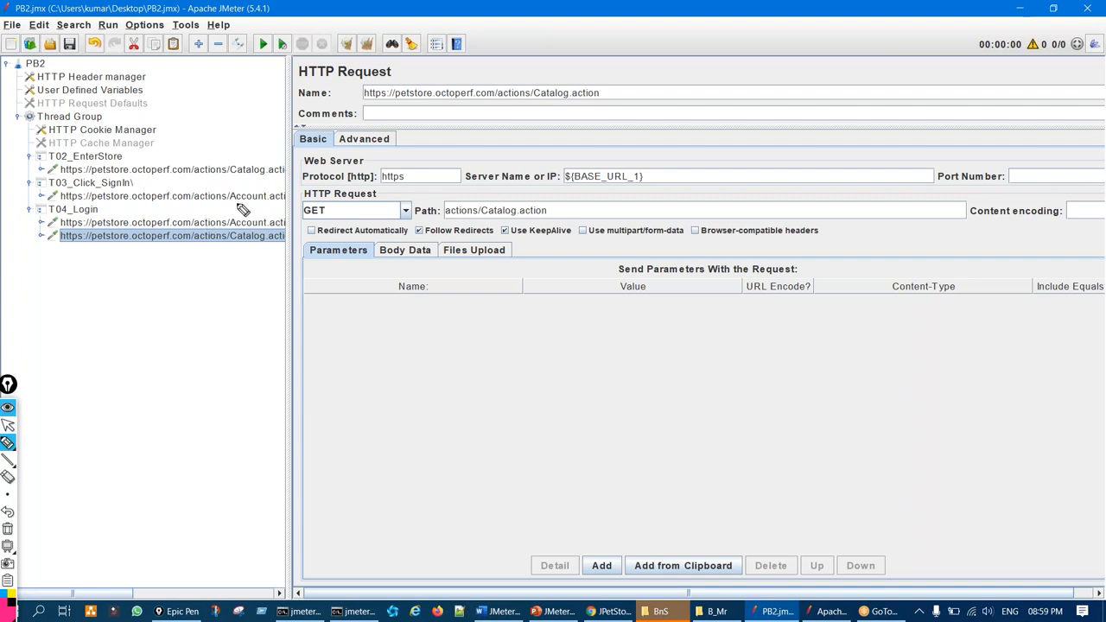
pyautogui.moveTo(300, 168)
pyautogui.mouseDown()
pyautogui.moveTo(234, 216)
pyautogui.moveTo(264, 218)
pyautogui.moveTo(222, 223)
pyautogui.mouseUp()
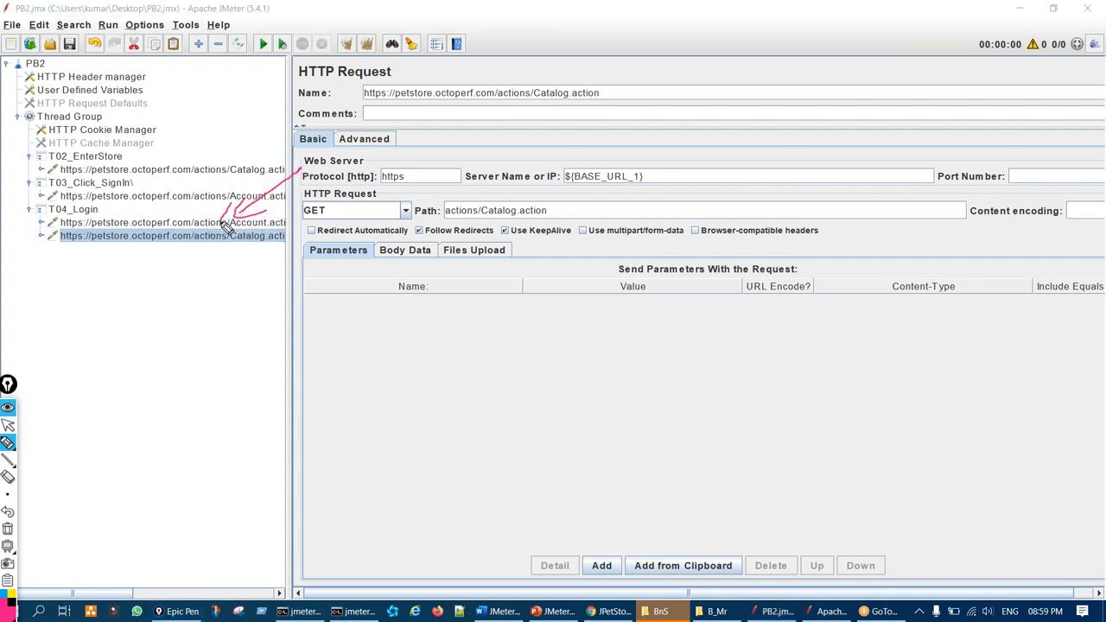
pyautogui.moveTo(213, 268); pyautogui.dragTo(245, 250)
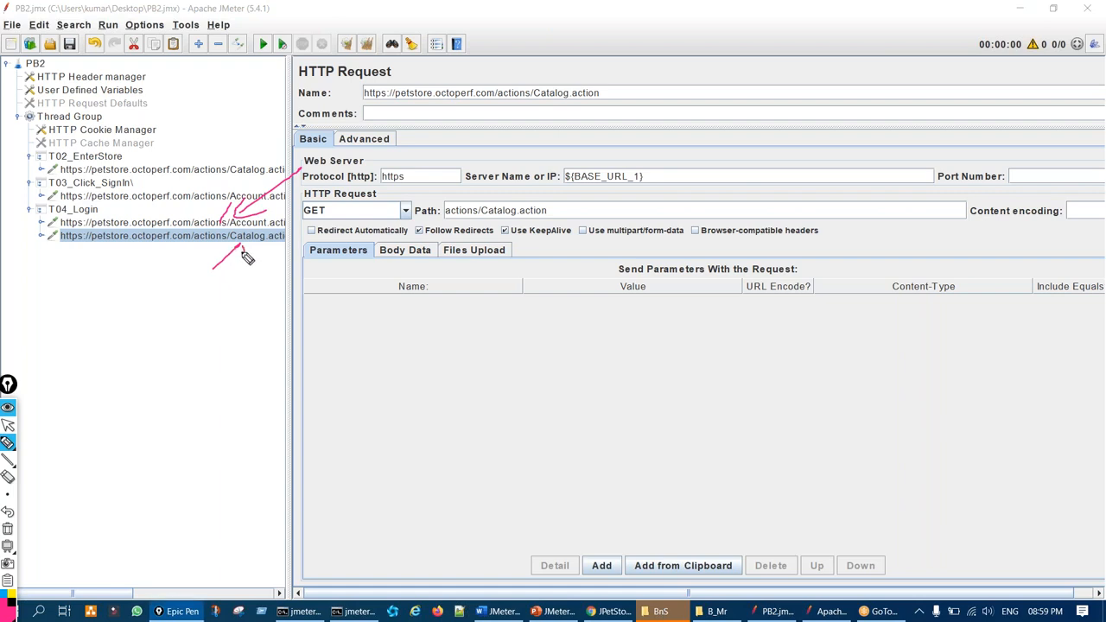
pyautogui.hotkey('ctrl', 'shift', '7')
pyautogui.moveTo(204, 217)
pyautogui.mouseDown()
pyautogui.moveTo(242, 216)
pyautogui.moveTo(208, 213)
pyautogui.mouseUp()
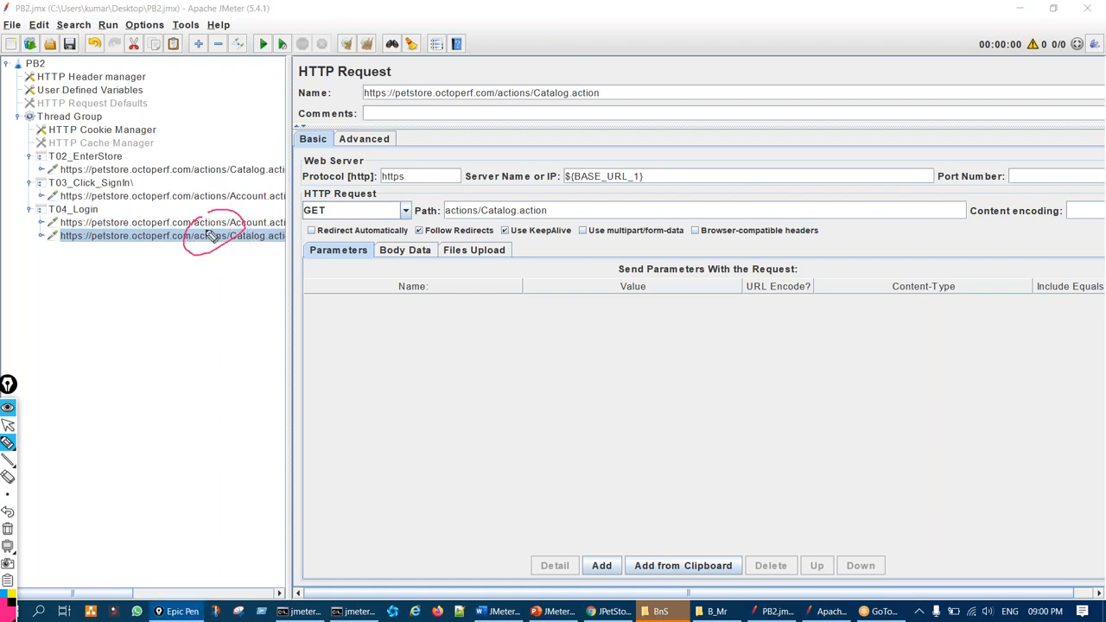
pyautogui.hotkey('ctrl', 'shift', '7')
pyautogui.hotkey('ctrl', 'shift', '2')
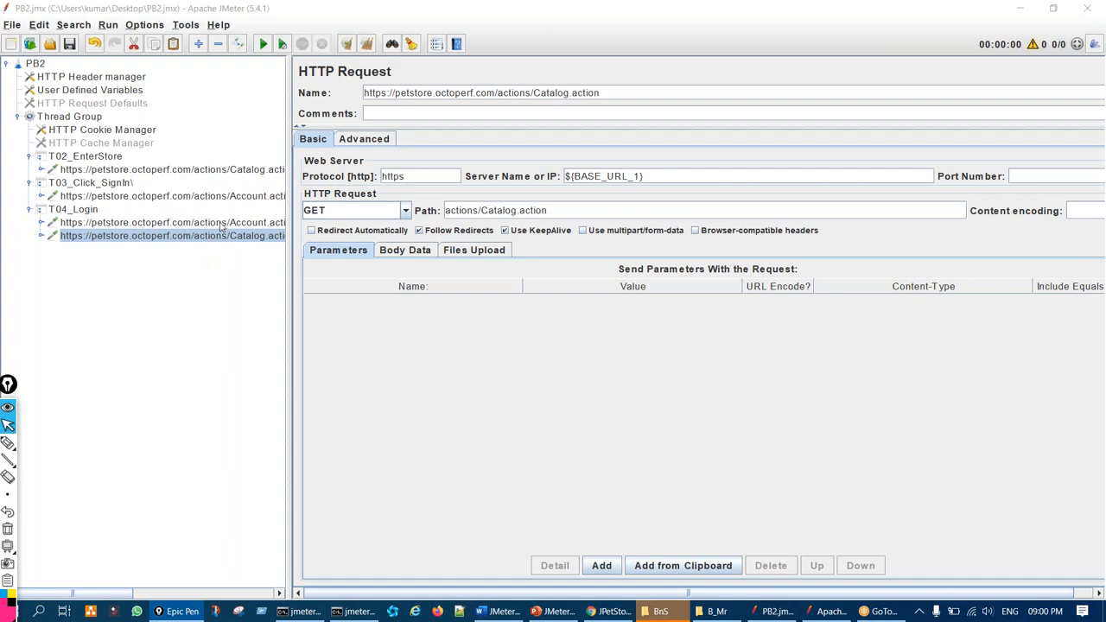
# Point out the redirect setting, then turn off Follow Redirects on T02_EnterStore's Catalog.action request
pyautogui.click(221, 224)
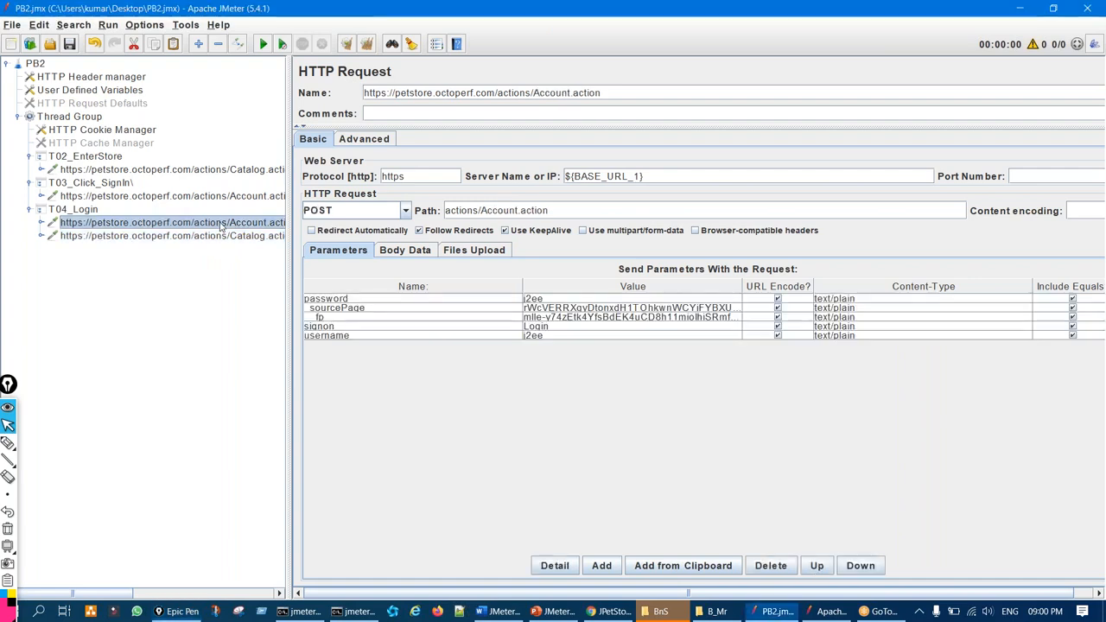
pyautogui.click(182, 239)
pyautogui.hotkey('ctrl', 'shift', '1')
pyautogui.moveTo(423, 223)
pyautogui.mouseDown()
pyautogui.moveTo(408, 232)
pyautogui.moveTo(432, 223)
pyautogui.mouseUp()
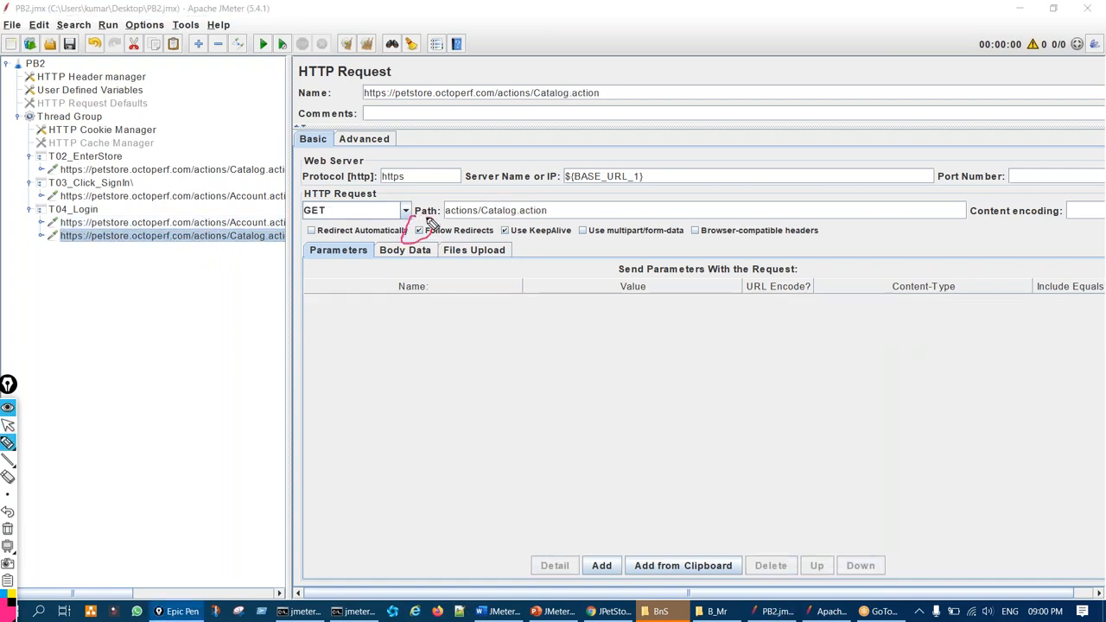
pyautogui.hotkey('ctrl', 'shift', '7')
pyautogui.hotkey('ctrl', 'shift', '2')
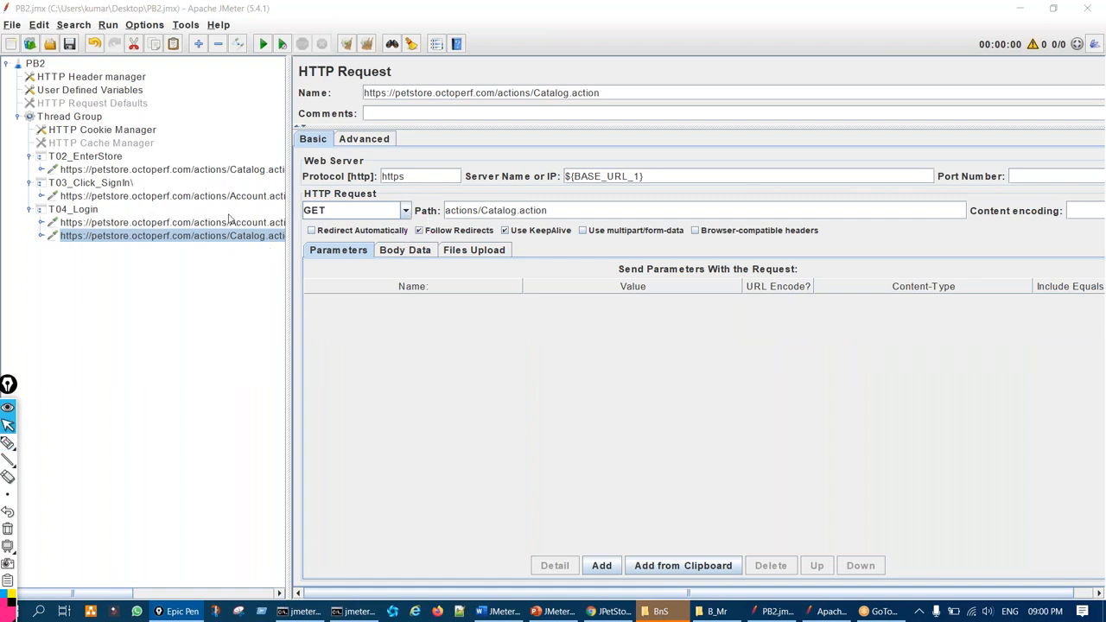
pyautogui.click(231, 171)
pyautogui.click(430, 231)
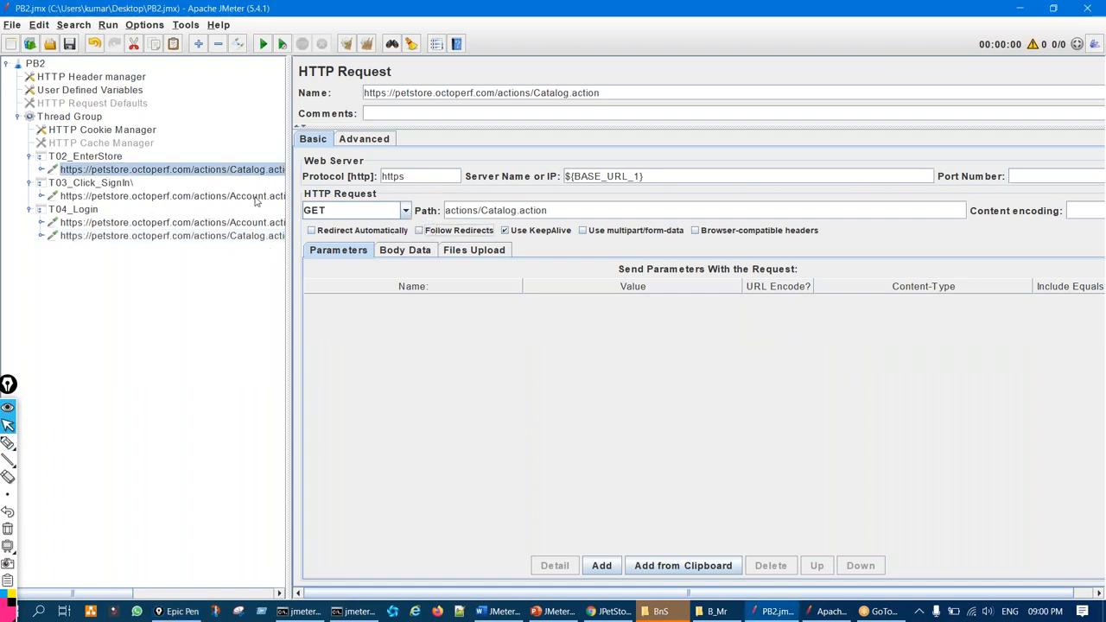
# Turn off Follow Redirects on T03_Click_SignIn's Account.action request, then delete it, leaving T03 empty
pyautogui.click(256, 198)
pyautogui.click(428, 231)
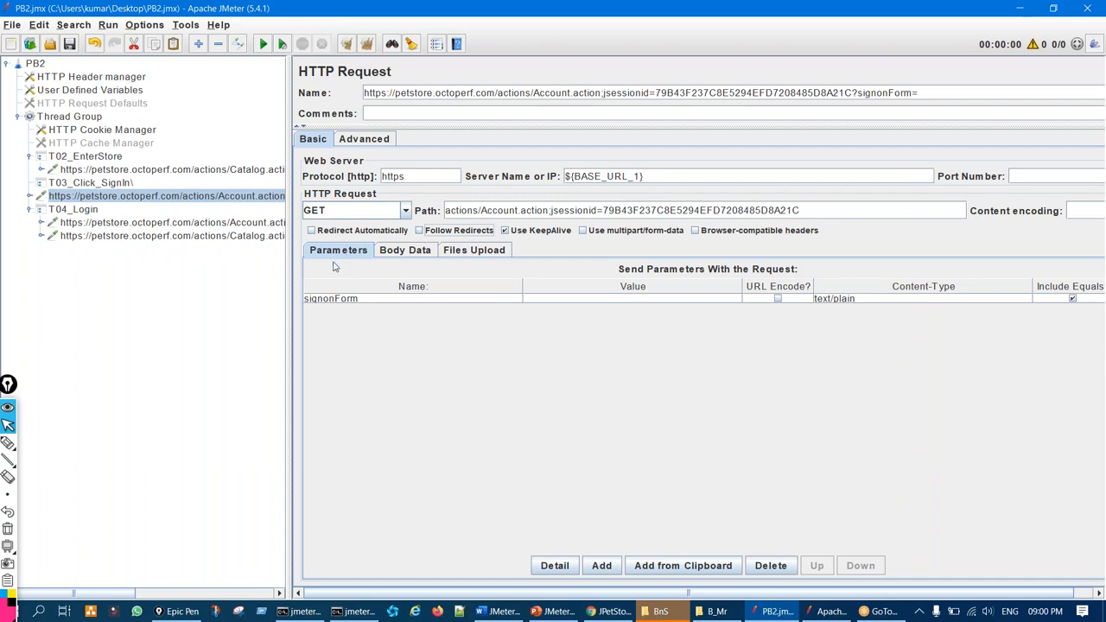
pyautogui.press('Delete')
pyautogui.click(128, 185)
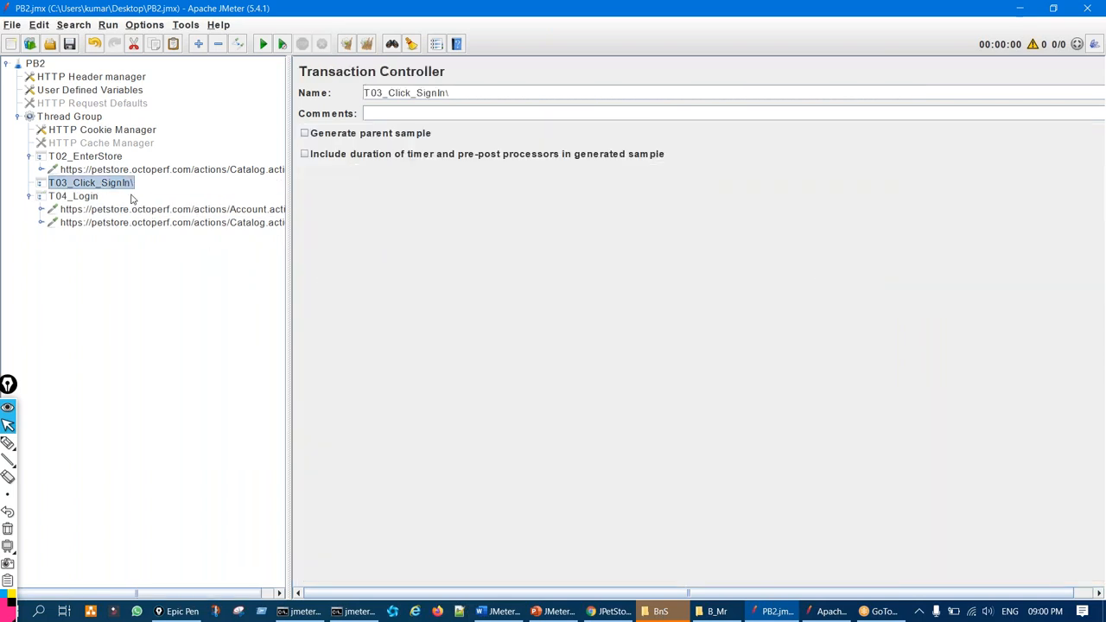
# Turn off Follow Redirects on T04_Login's Catalog.action request
pyautogui.click(207, 213)
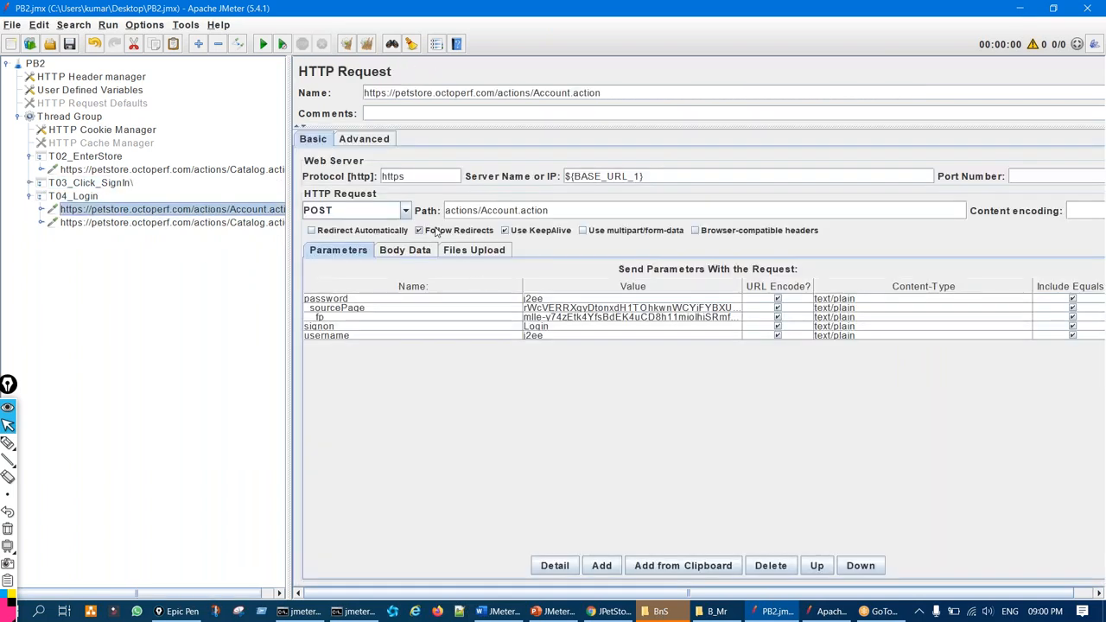
pyautogui.click(265, 228)
pyautogui.click(474, 228)
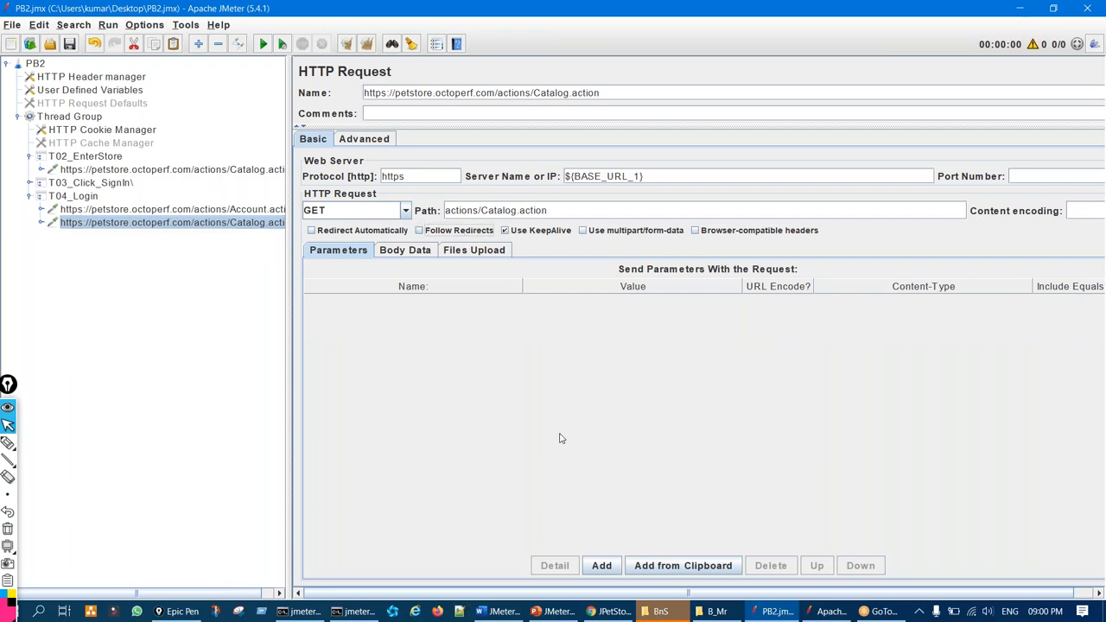
# On slide 137 in PowerPoint, tick the cURL option and mark the Fiddler Tool entry
pyautogui.click(553, 611)
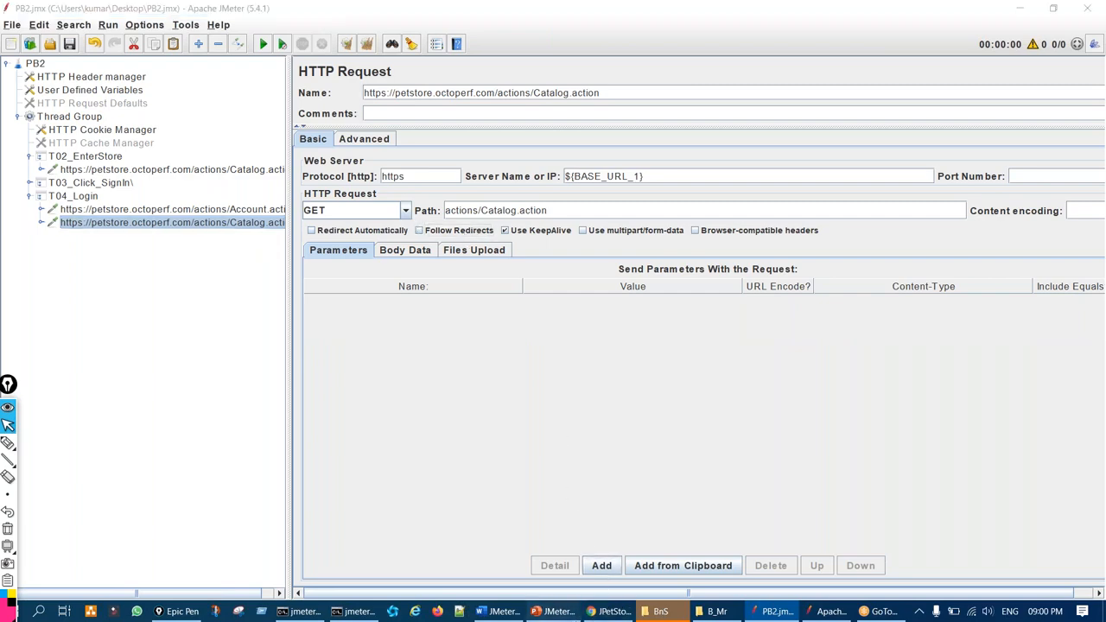
pyautogui.hotkey('ctrl', 'shift', '3')
pyautogui.moveTo(233, 144); pyautogui.dragTo(269, 136)
pyautogui.moveTo(229, 232); pyautogui.dragTo(256, 260)
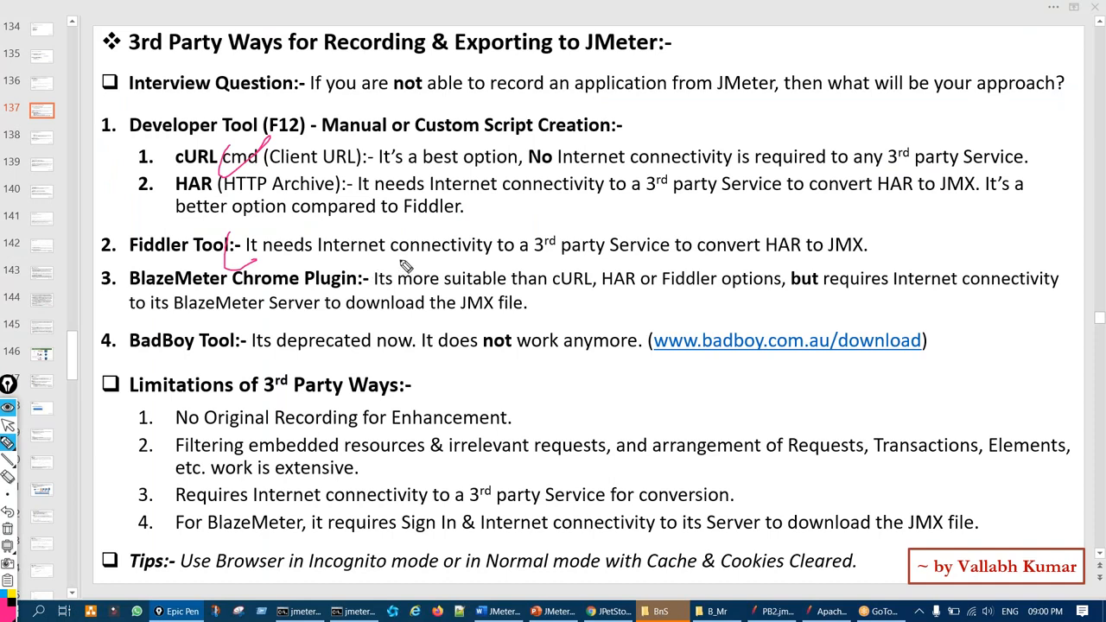
pyautogui.hotkey('ctrl', 'shift', '7')
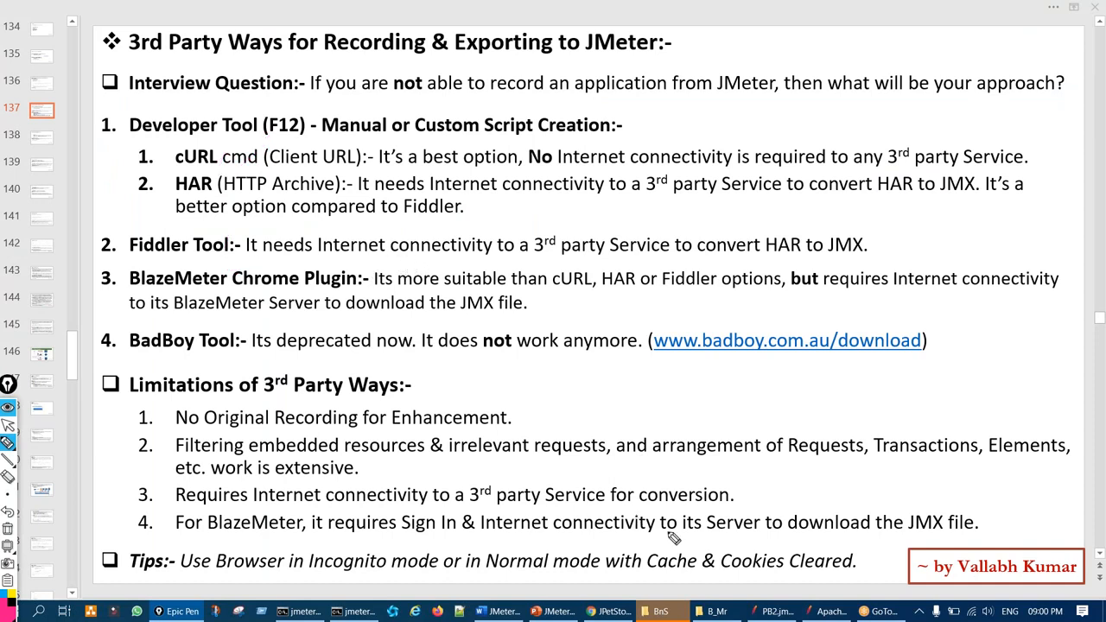
# Back in JMeter, highlight the login parameter values on T04_Login's POST Account.action request
pyautogui.hotkey('ctrl', 'shift', '2')
pyautogui.click(773, 612)
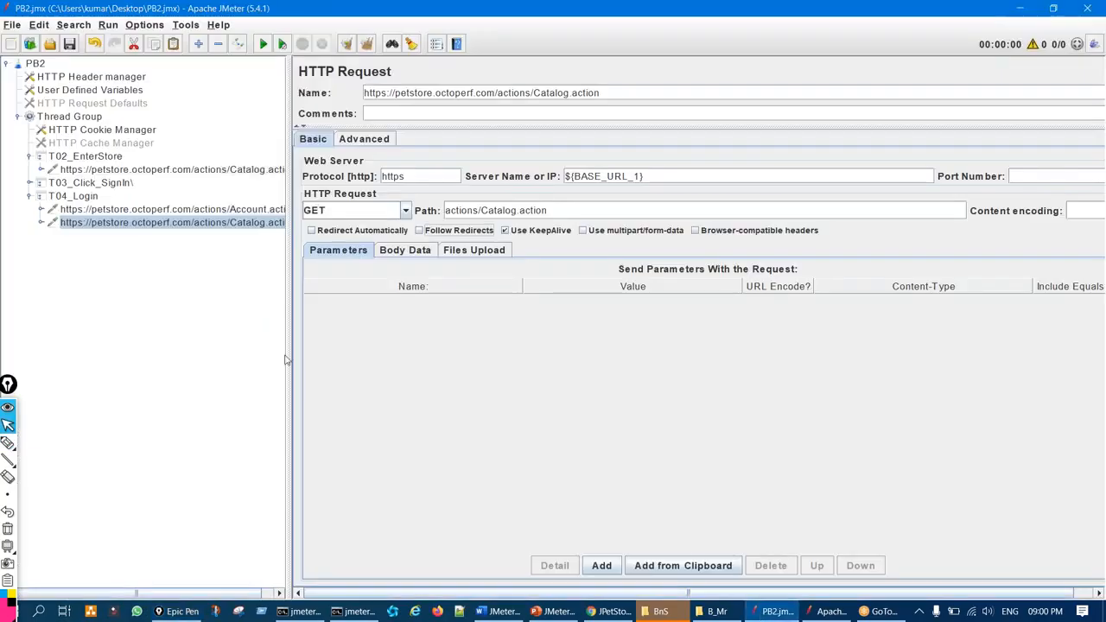
pyautogui.click(223, 212)
pyautogui.hotkey('ctrl', 'shift', '3')
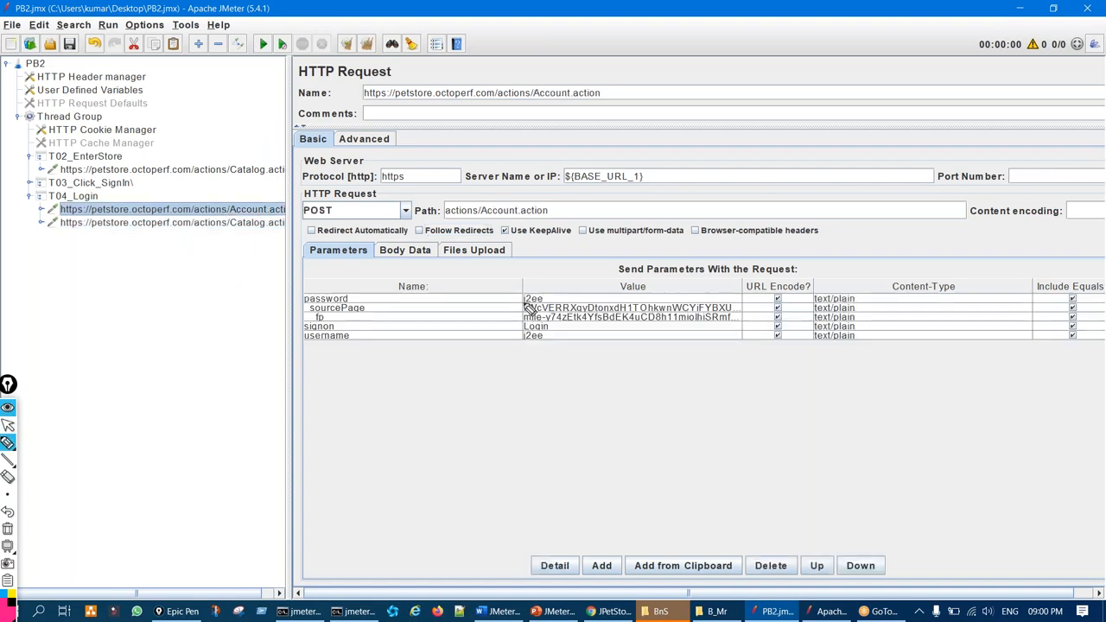
pyautogui.moveTo(553, 333)
pyautogui.mouseDown()
pyautogui.moveTo(571, 328)
pyautogui.moveTo(540, 338)
pyautogui.mouseUp()
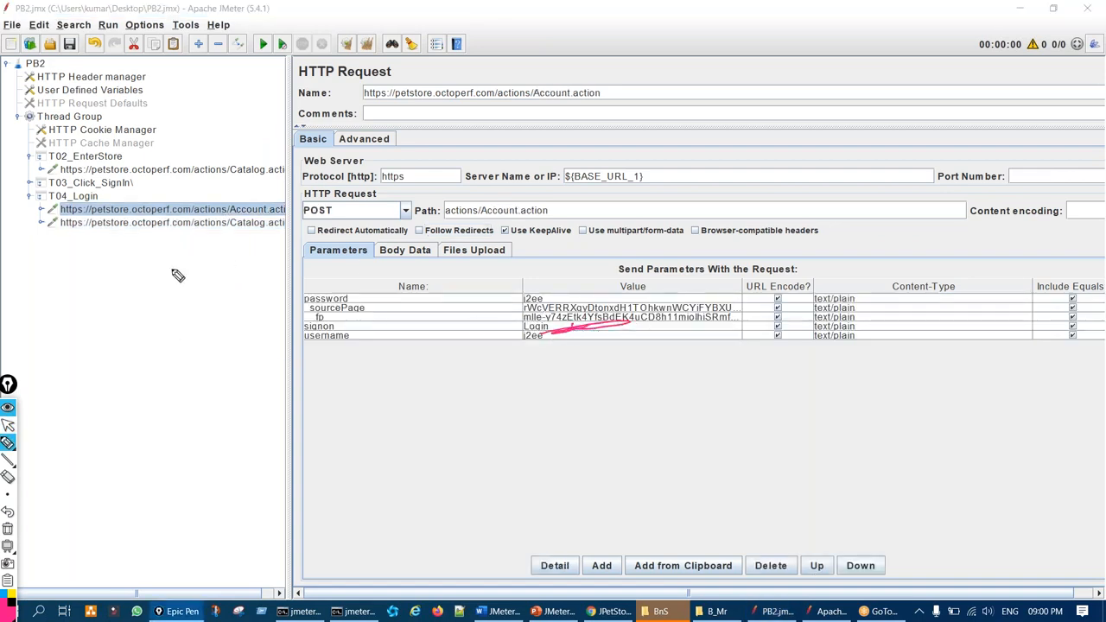
pyautogui.hotkey('ctrl', 'shift', '7')
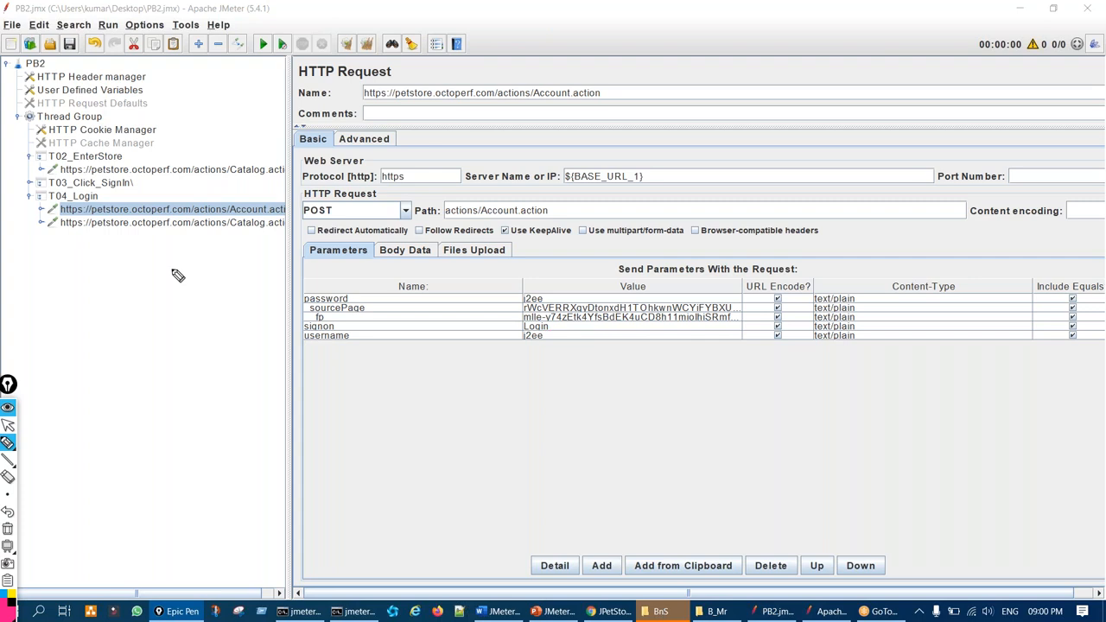
pyautogui.hotkey('ctrl', 'shift', '2')
# Circle part of the PB2 test plan tree, then clear the annotation
pyautogui.hotkey('ctrl', 'shift', '3')
pyautogui.moveTo(126, 308); pyautogui.dragTo(88, 327)
pyautogui.hotkey('ctrl', 'shift', '7')
pyautogui.hotkey('ctrl', 'shift', '2')
# Add a Listener > View Results Tree under PB2 below the Thread Group, then reselect T04's Account.action
pyautogui.click(97, 117)
pyautogui.rightClick(33, 68)
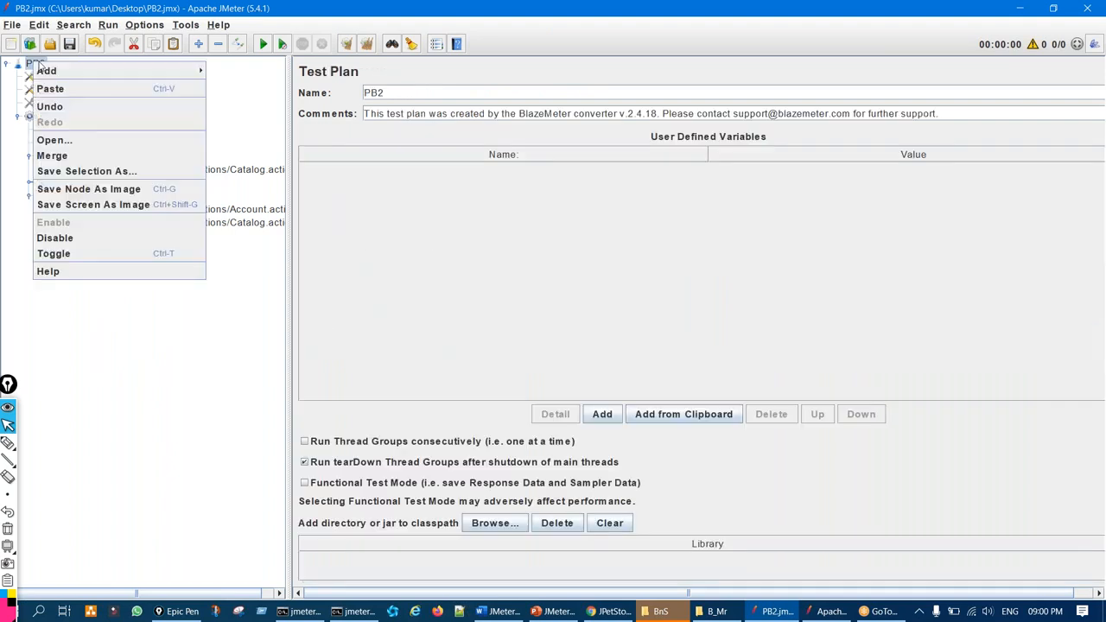
pyautogui.moveTo(45, 71)
pyautogui.moveTo(279, 124)
pyautogui.moveTo(227, 105)
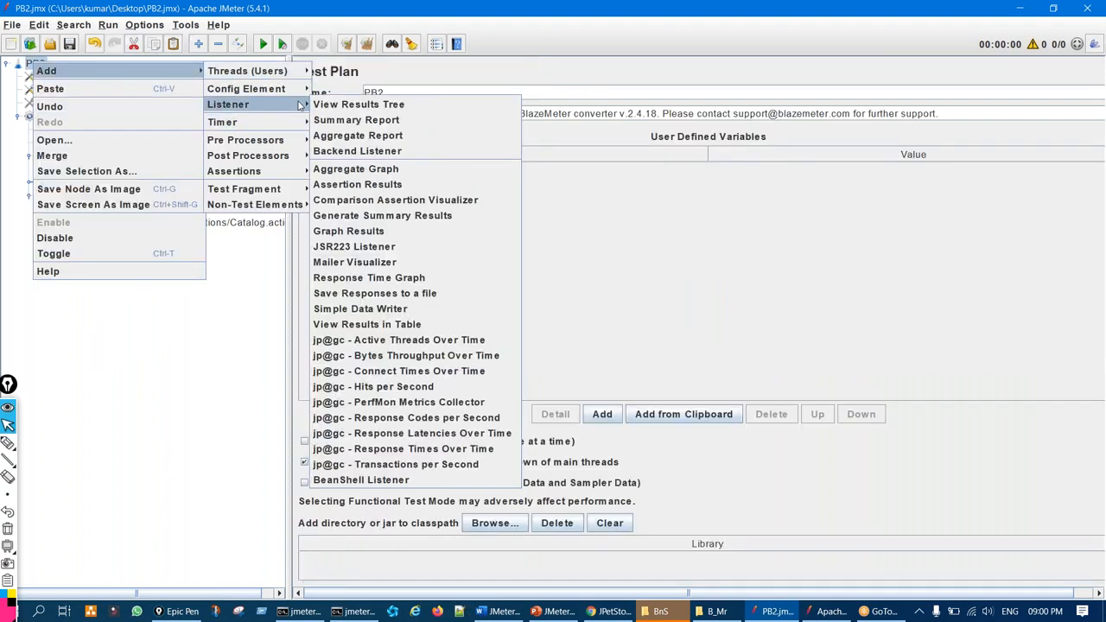
pyautogui.click(350, 104)
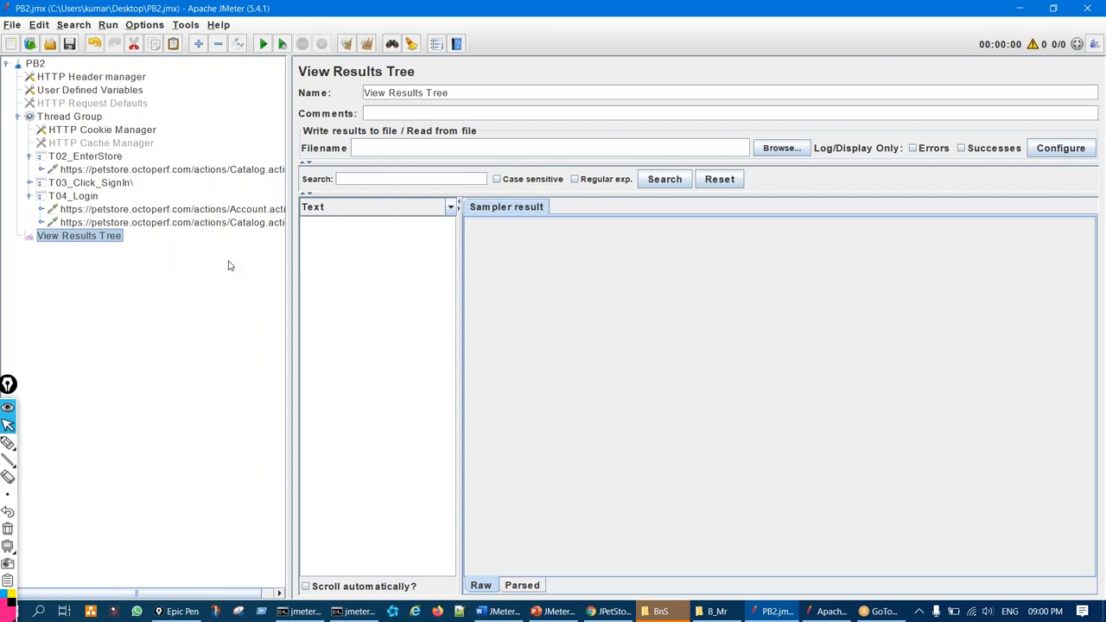
pyautogui.click(273, 211)
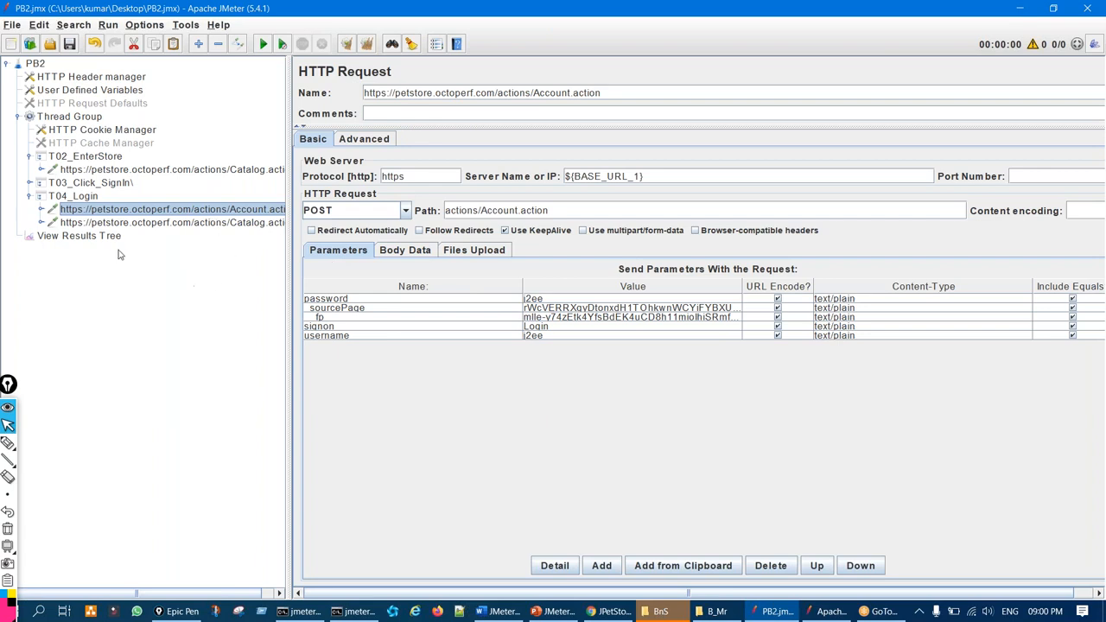
# Select the new, empty View Results Tree listener, then return to the presentation slides
pyautogui.click(79, 236)
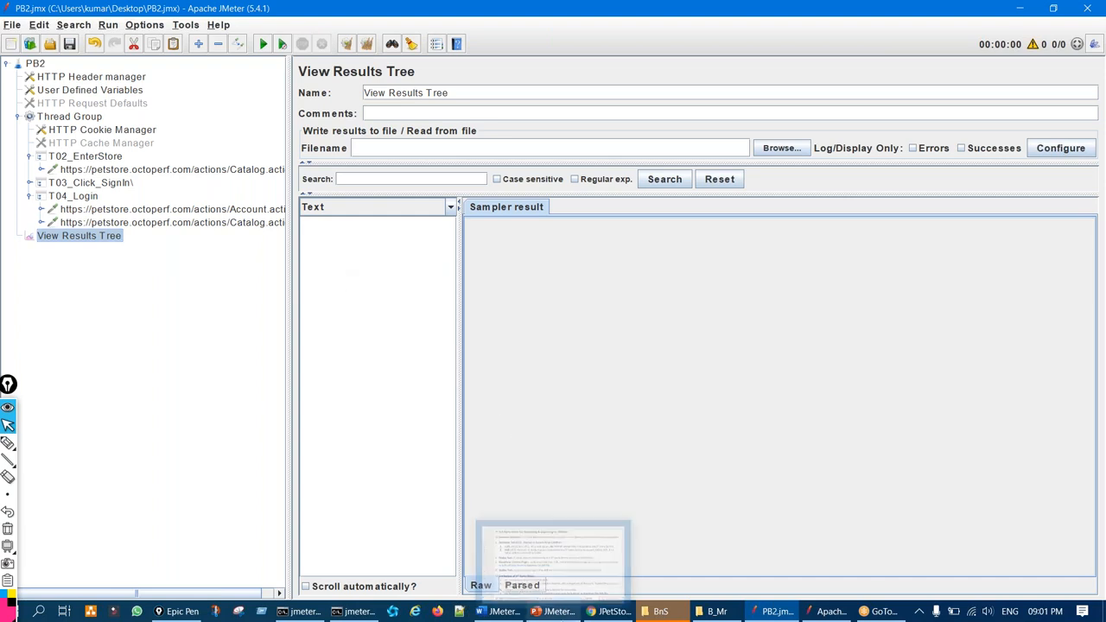
pyautogui.click(557, 613)
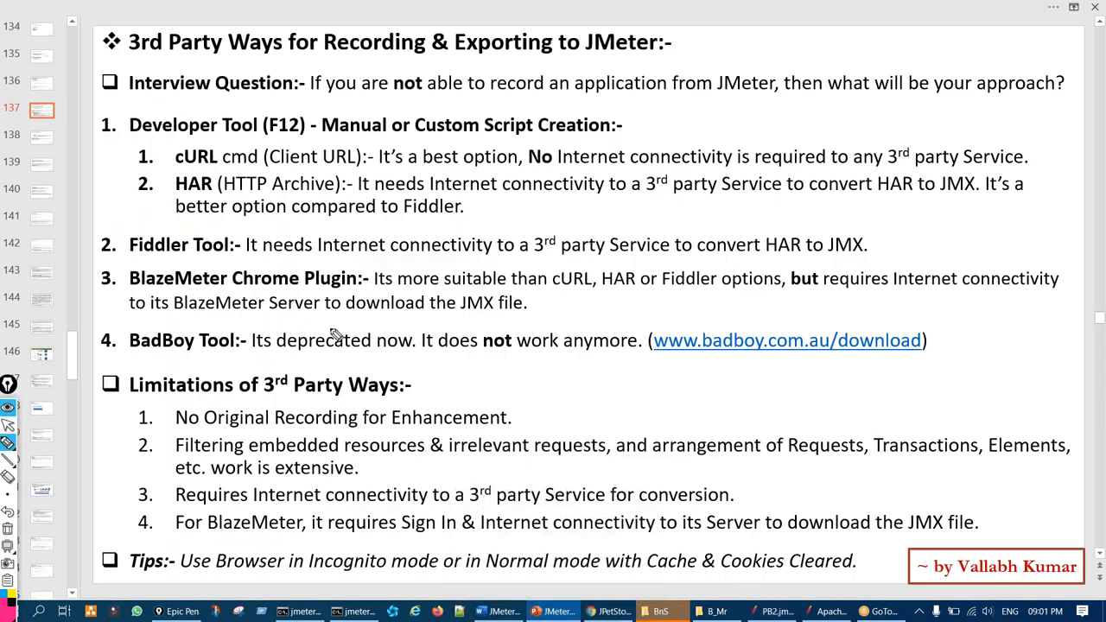
pyautogui.moveTo(276, 289); pyautogui.dragTo(257, 291)
pyautogui.moveTo(390, 295)
pyautogui.mouseDown()
pyautogui.moveTo(429, 292)
pyautogui.moveTo(393, 286)
pyautogui.mouseUp()
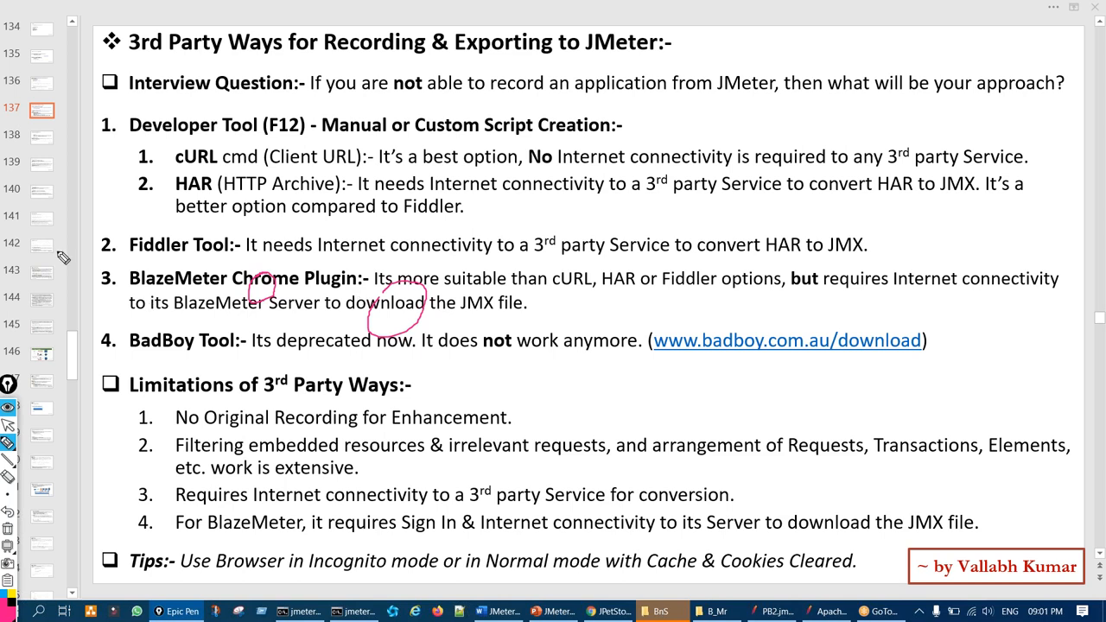
pyautogui.moveTo(130, 161); pyautogui.dragTo(168, 134)
pyautogui.moveTo(120, 193); pyautogui.dragTo(151, 179)
pyautogui.moveTo(122, 262)
pyautogui.mouseDown()
pyautogui.moveTo(162, 248)
pyautogui.moveTo(121, 281)
pyautogui.moveTo(152, 290)
pyautogui.moveTo(142, 268)
pyautogui.mouseUp()
pyautogui.hotkey('ctrl', 'shift', '7')
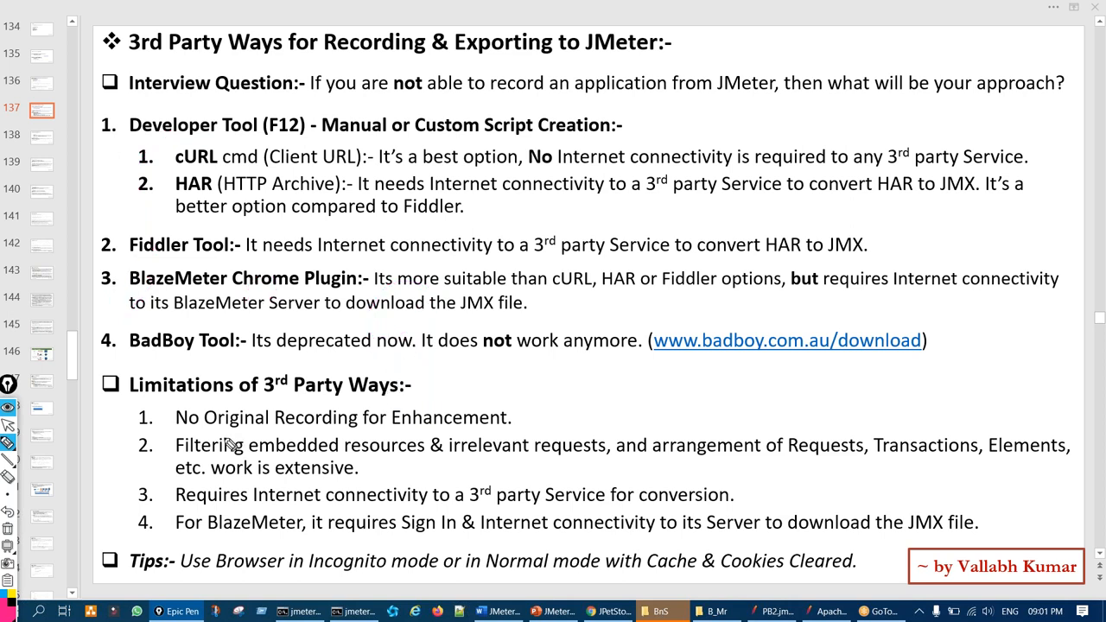
pyautogui.moveTo(304, 372); pyautogui.dragTo(277, 386)
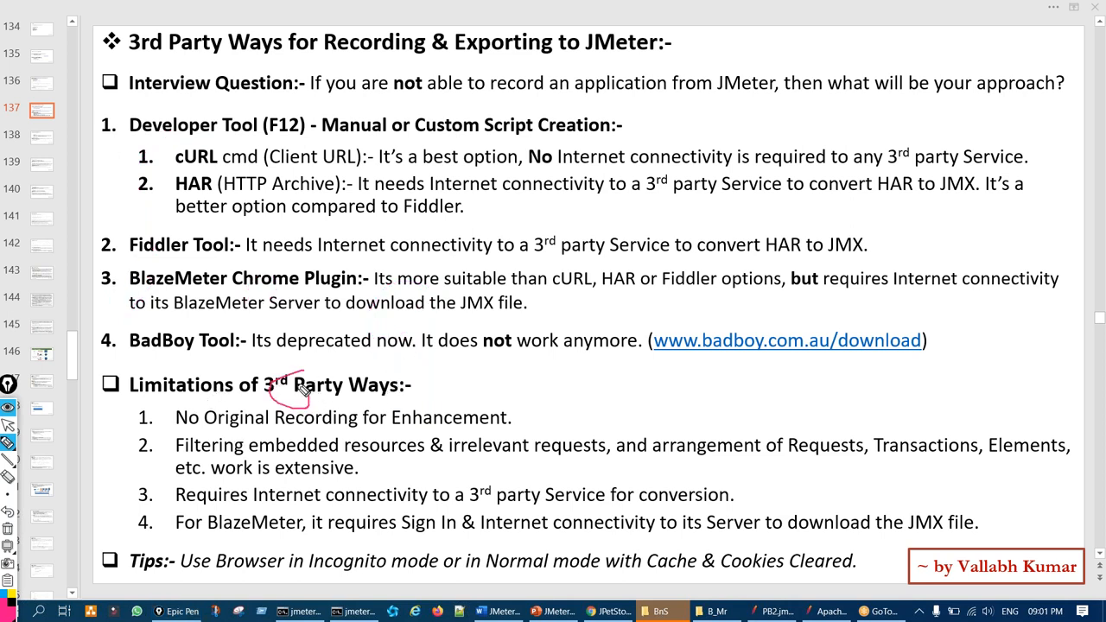
pyautogui.hotkey('ctrl', 'shift', '7')
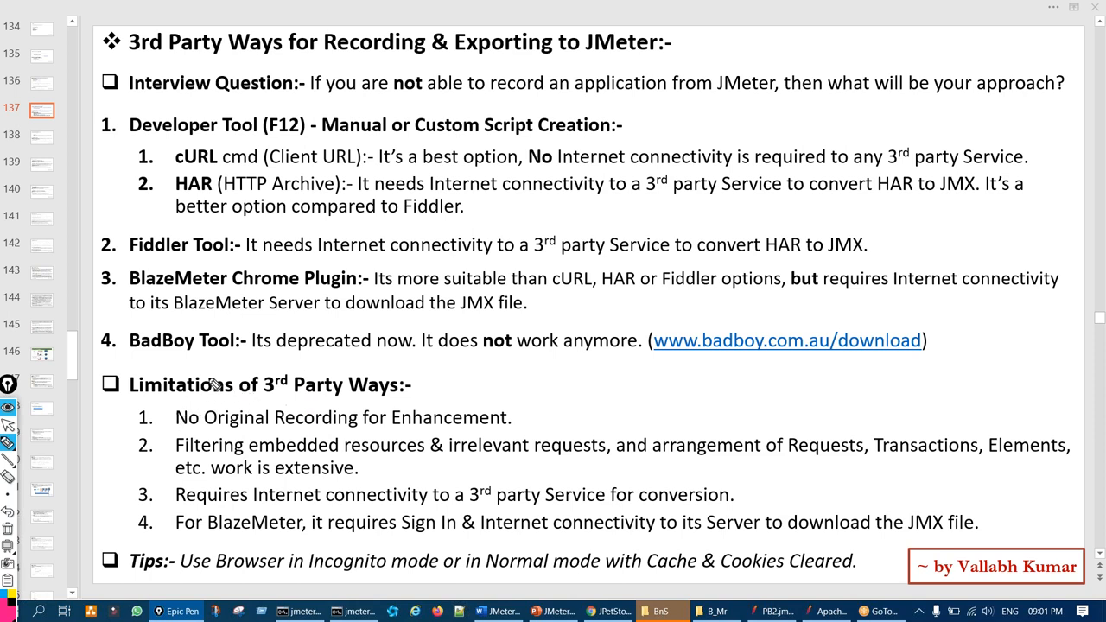
pyautogui.moveTo(183, 316)
pyautogui.mouseDown()
pyautogui.moveTo(134, 339)
pyautogui.moveTo(216, 350)
pyautogui.moveTo(186, 320)
pyautogui.mouseUp()
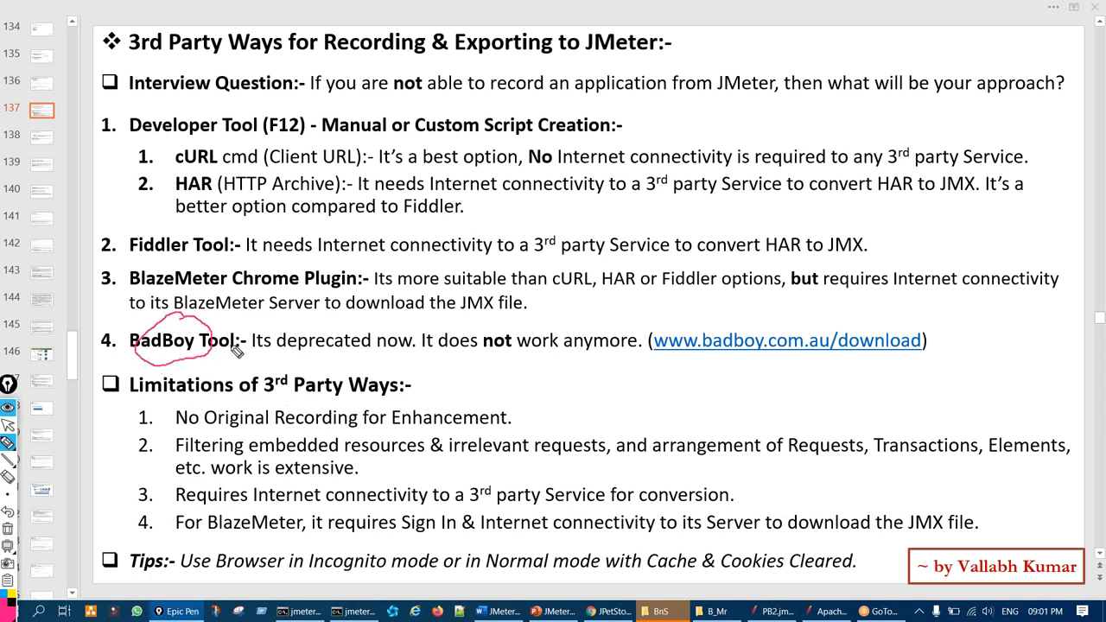
pyautogui.moveTo(226, 61); pyautogui.dragTo(304, 50)
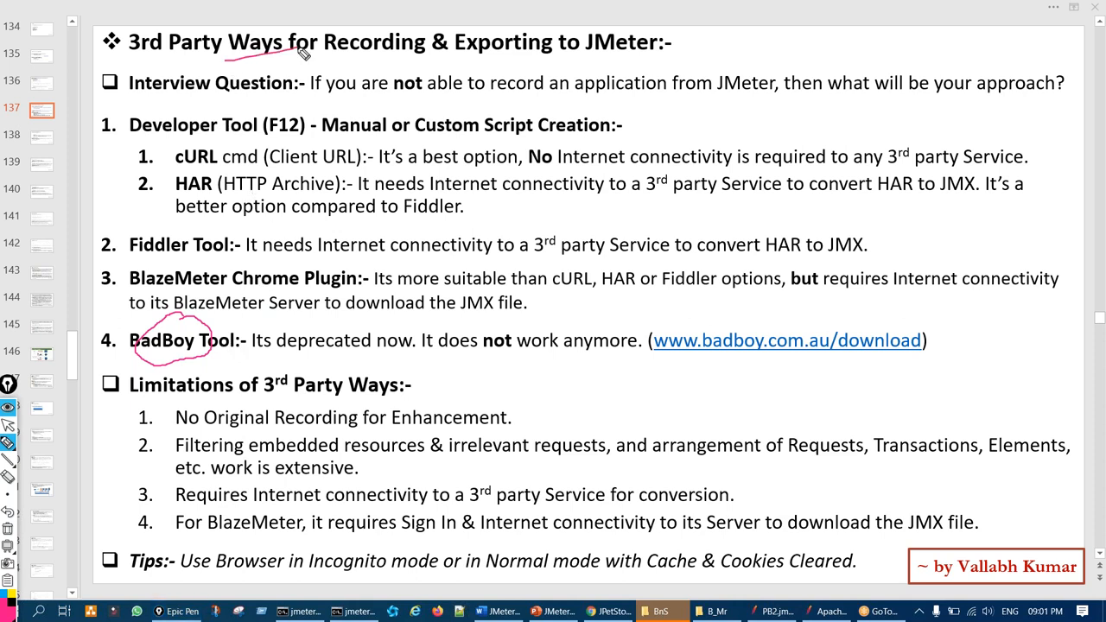
pyautogui.click(7, 529)
pyautogui.moveTo(375, 327); pyautogui.dragTo(379, 351)
pyautogui.moveTo(536, 367); pyautogui.dragTo(578, 357)
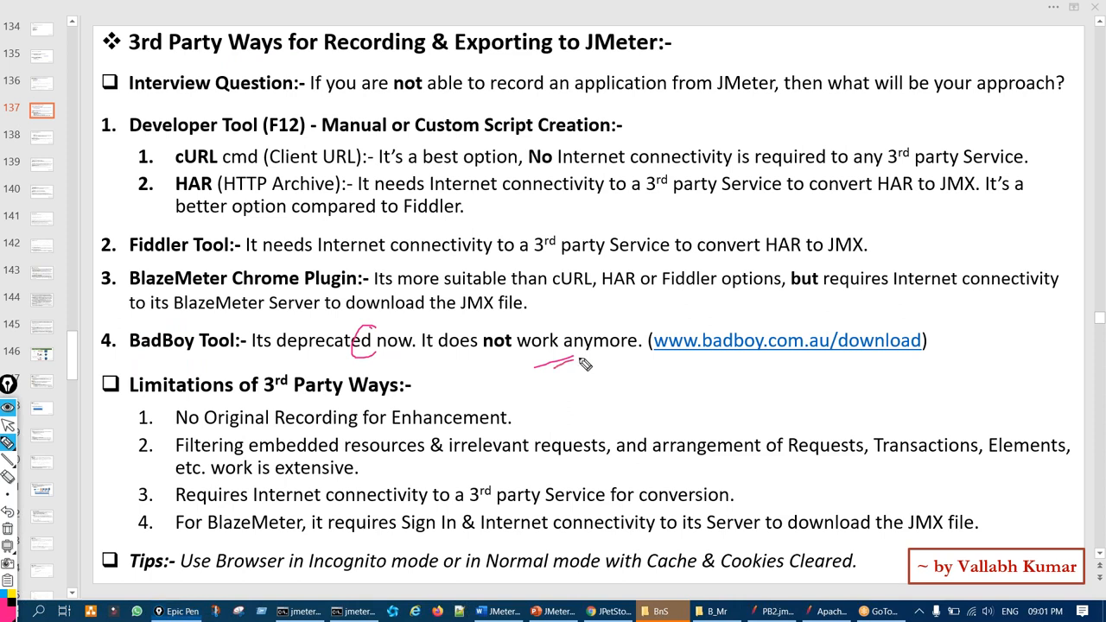
pyautogui.moveTo(848, 286)
pyautogui.mouseDown()
pyautogui.moveTo(801, 320)
pyautogui.moveTo(826, 313)
pyautogui.moveTo(793, 368)
pyautogui.mouseUp()
pyautogui.press('Escape')
pyautogui.hotkey('ctrl', 'shift', '1')
pyautogui.moveTo(245, 271)
pyautogui.mouseDown()
pyautogui.moveTo(281, 272)
pyautogui.moveTo(265, 269)
pyautogui.mouseUp()
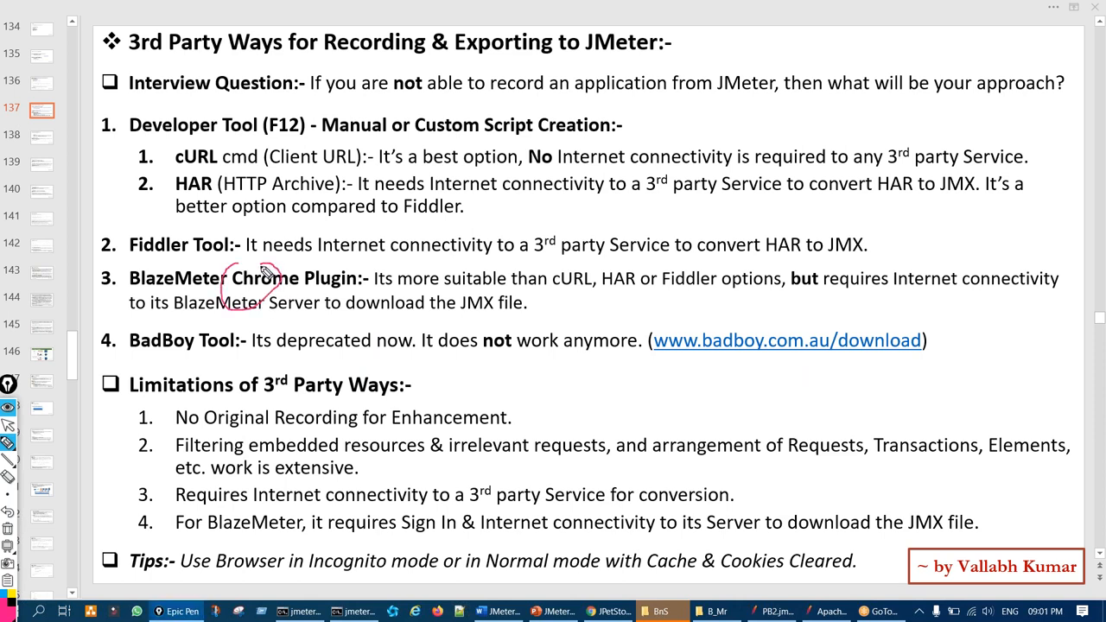
pyautogui.press('Escape')
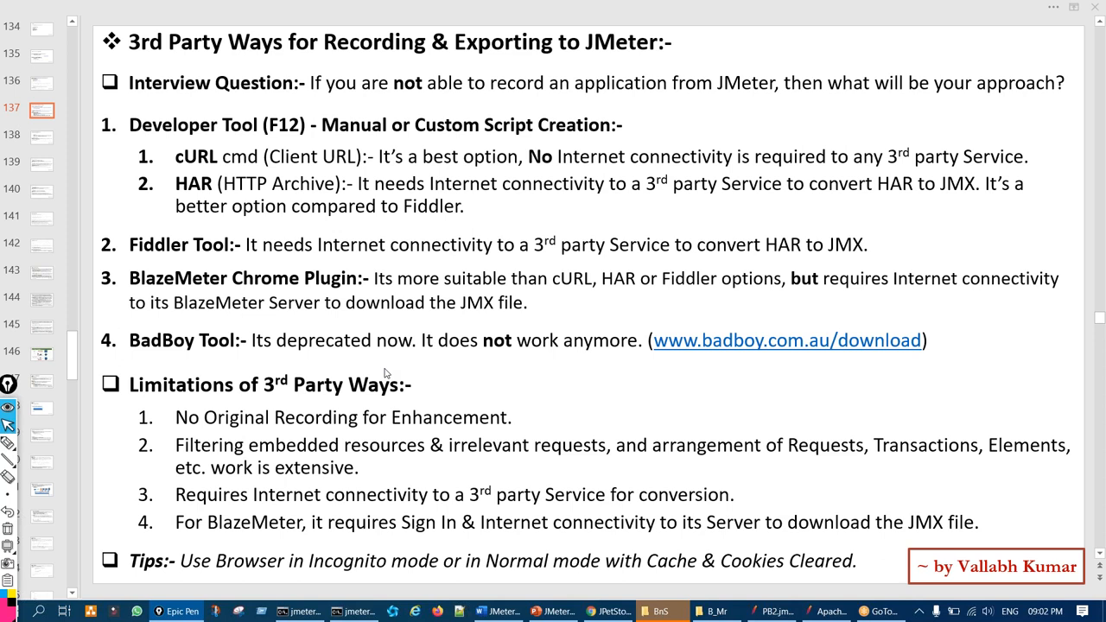
# Insert 'Log' before 'for' so limitation 1 reads 'No Original Recording Log for Enhancement.'
pyautogui.click(228, 421)
pyautogui.hotkey('ctrl', 'shift', '3')
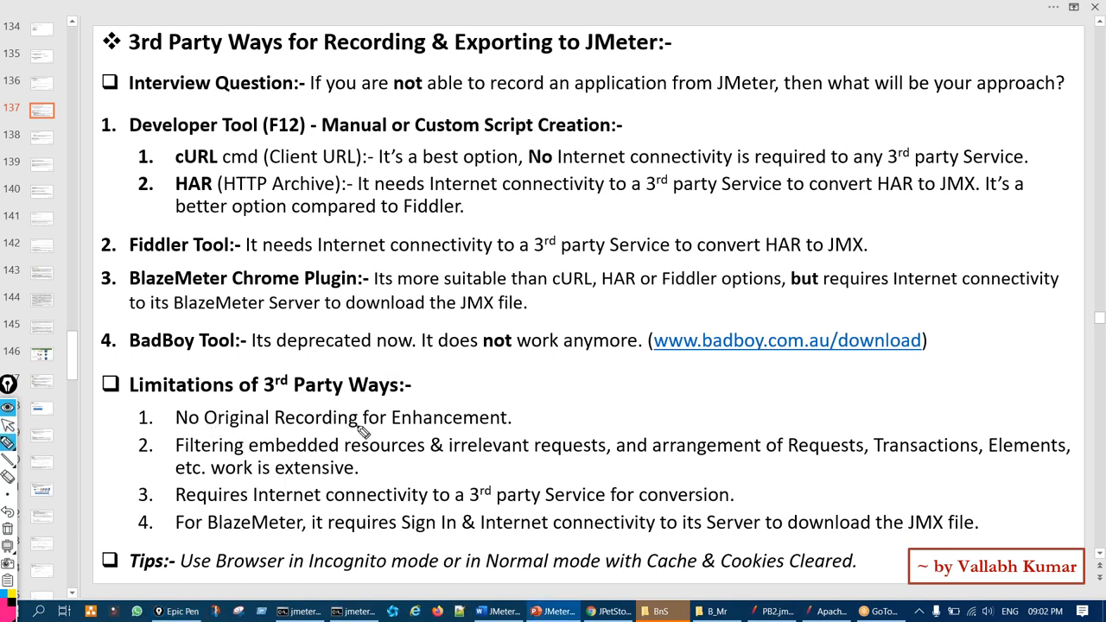
pyautogui.hotkey('ctrl', 'shift', '1')
pyautogui.click(361, 418)
pyautogui.write('Log')
pyautogui.press('Right')
pyautogui.press('Right')
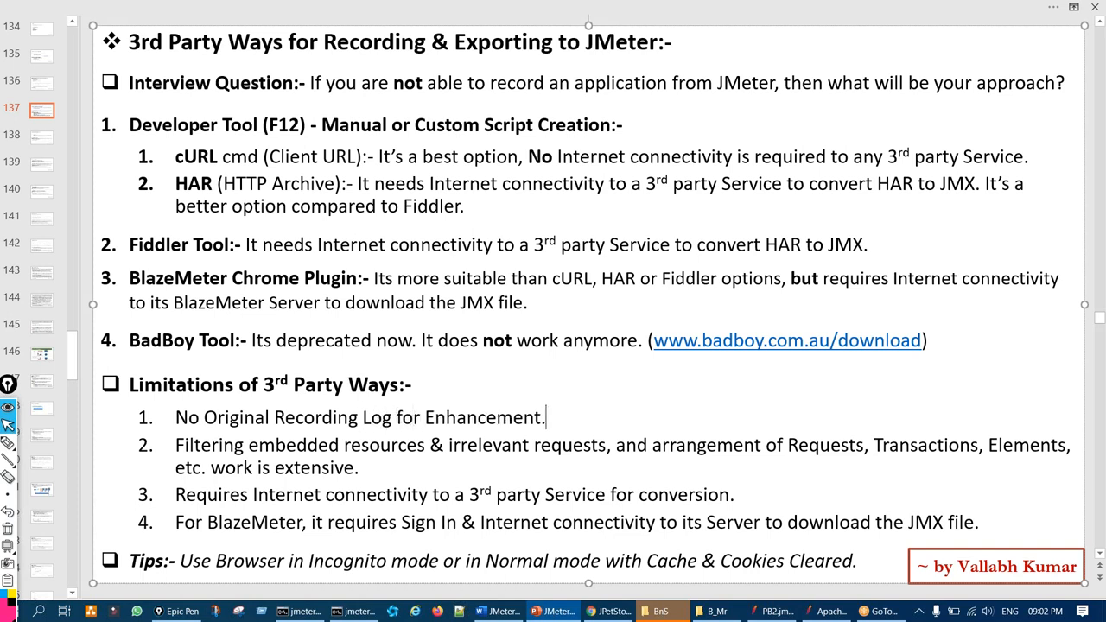
pyautogui.press('End')
# Mark the HAR and Fiddler Tool options on the slide
pyautogui.hotkey('ctrl', 'shift', '2')
pyautogui.moveTo(172, 184); pyautogui.dragTo(247, 159)
pyautogui.moveTo(177, 259); pyautogui.dragTo(216, 232)
pyautogui.hotkey('ctrl', 'shift', '7')
# Annotate limitation 2's embedded resources, irrelevant requests, arrangement of Requests and 'extensive'
pyautogui.moveTo(301, 453); pyautogui.dragTo(466, 463)
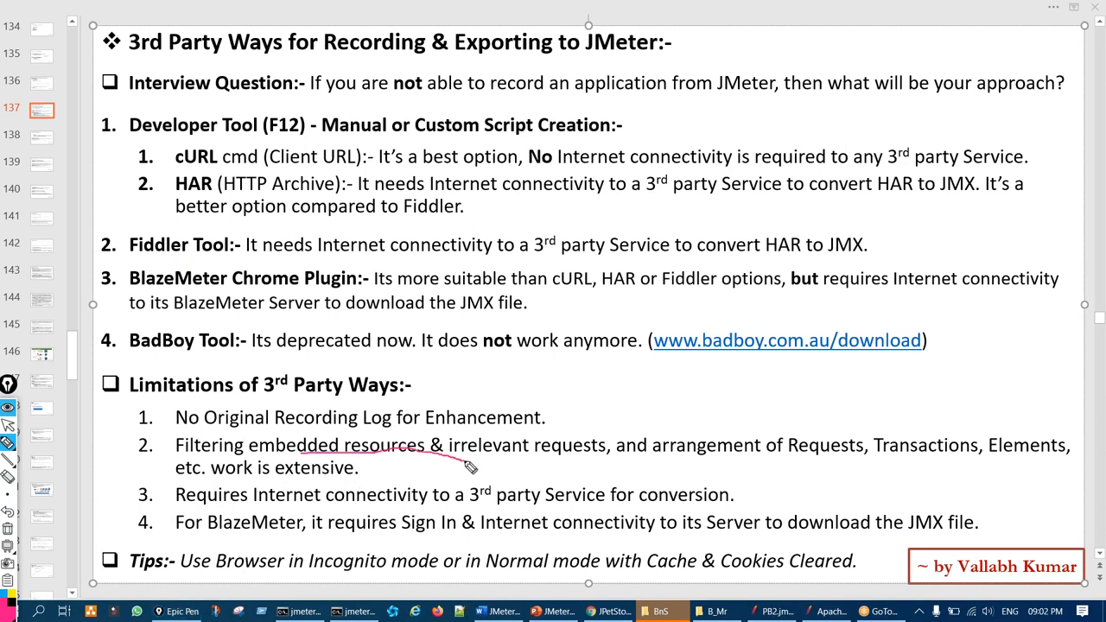
pyautogui.hotkey('ctrl', 'shift', '7')
pyautogui.moveTo(539, 439)
pyautogui.mouseDown()
pyautogui.moveTo(553, 466)
pyautogui.moveTo(537, 438)
pyautogui.mouseUp()
pyautogui.hotkey('ctrl', 'shift', '7')
pyautogui.moveTo(714, 464); pyautogui.dragTo(814, 466)
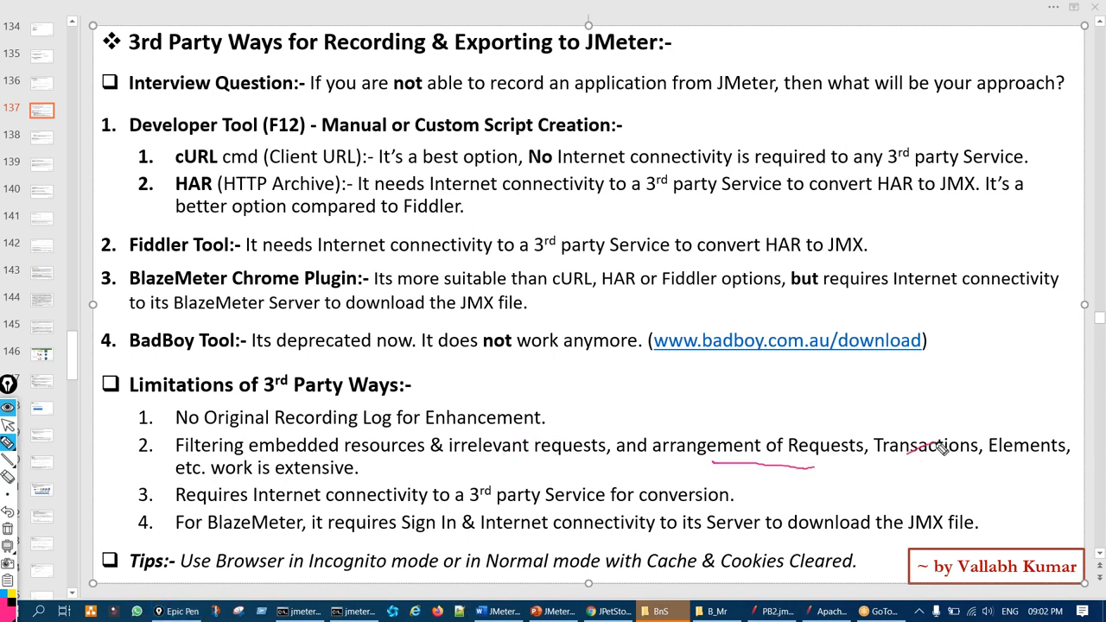
pyautogui.hotkey('ctrl', 'shift', '7')
pyautogui.moveTo(289, 477); pyautogui.dragTo(287, 467)
pyautogui.hotkey('ctrl', 'shift', '7')
pyautogui.hotkey('ctrl', 'shift', '1')
pyautogui.click(777, 611)
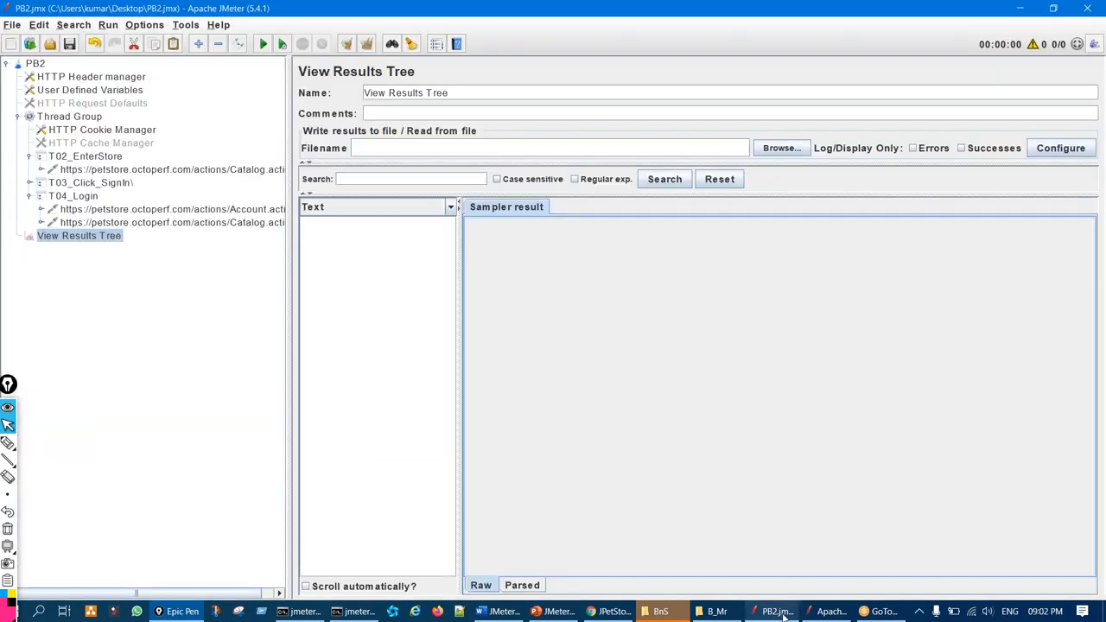
pyautogui.hotkey('ctrl', 'shift', '2')
pyautogui.moveTo(202, 120); pyautogui.dragTo(138, 203)
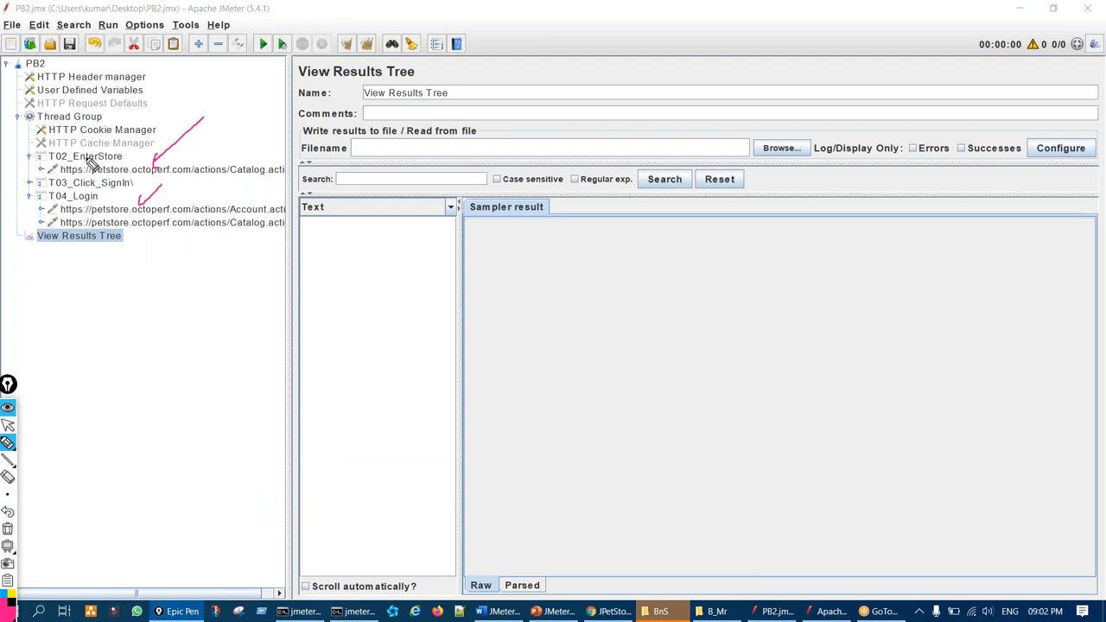
pyautogui.moveTo(79, 154)
pyautogui.mouseDown()
pyautogui.moveTo(125, 156)
pyautogui.moveTo(95, 165)
pyautogui.mouseUp()
pyautogui.hotkey('ctrl', 'shift', '7')
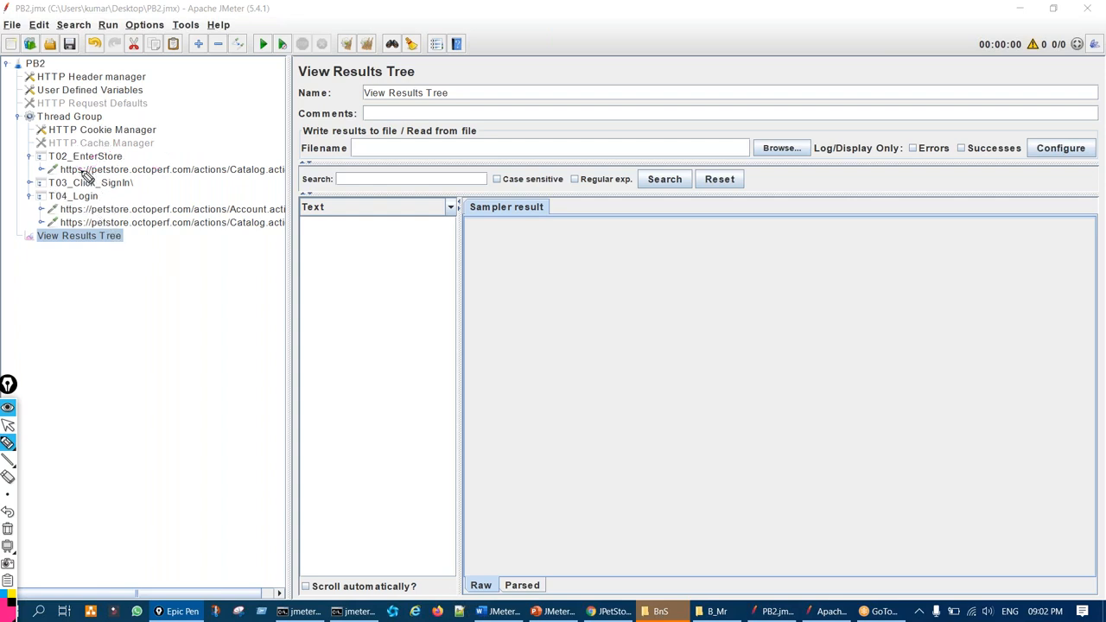
pyautogui.moveTo(74, 170)
pyautogui.mouseDown()
pyautogui.moveTo(71, 178)
pyautogui.moveTo(90, 156)
pyautogui.mouseUp()
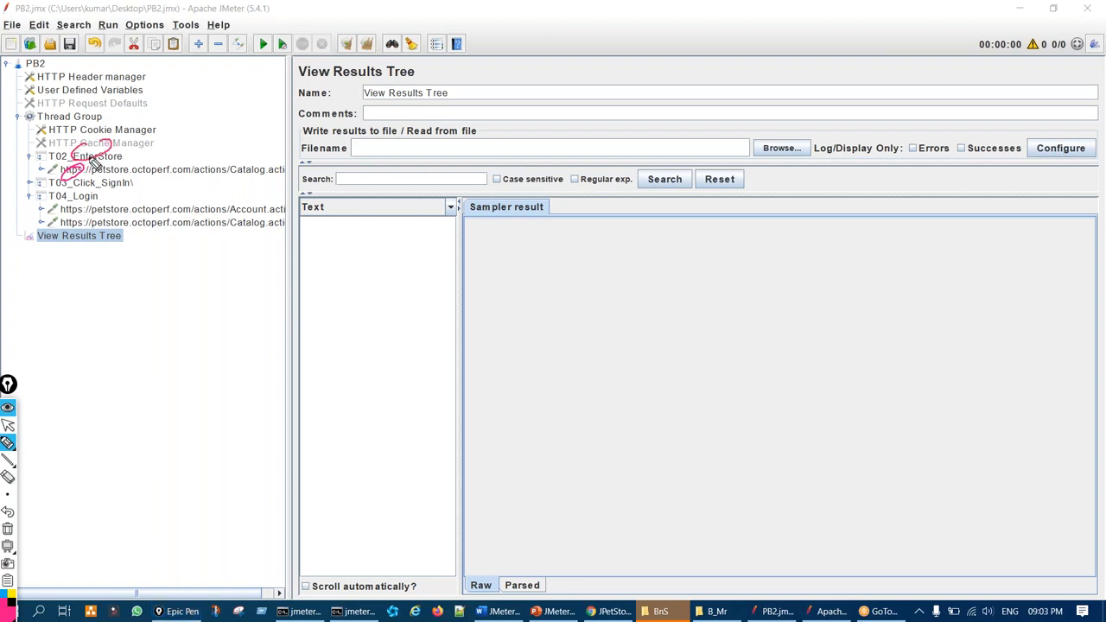
pyautogui.hotkey('ctrl', 'shift', '7')
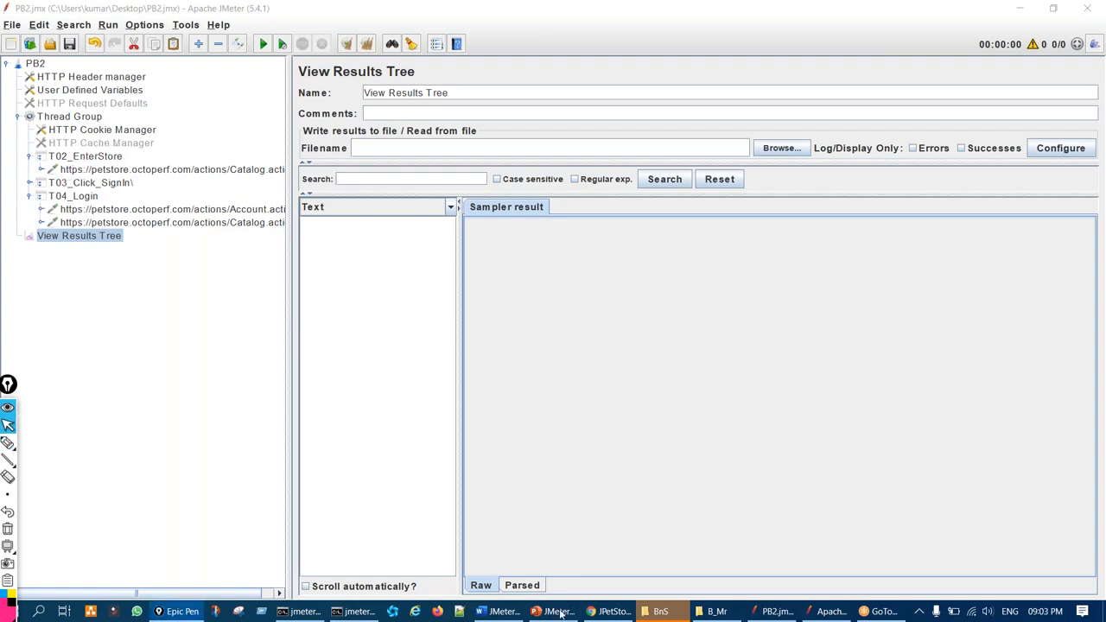
pyautogui.click(553, 611)
# Annotate limitations 3 and 4, marking 'embedded', '3rd', 'it requires', 'Sign In', 'Server' and 'JMX'
pyautogui.hotkey('ctrl', 'shift', '2')
pyautogui.moveTo(319, 461); pyautogui.dragTo(341, 464)
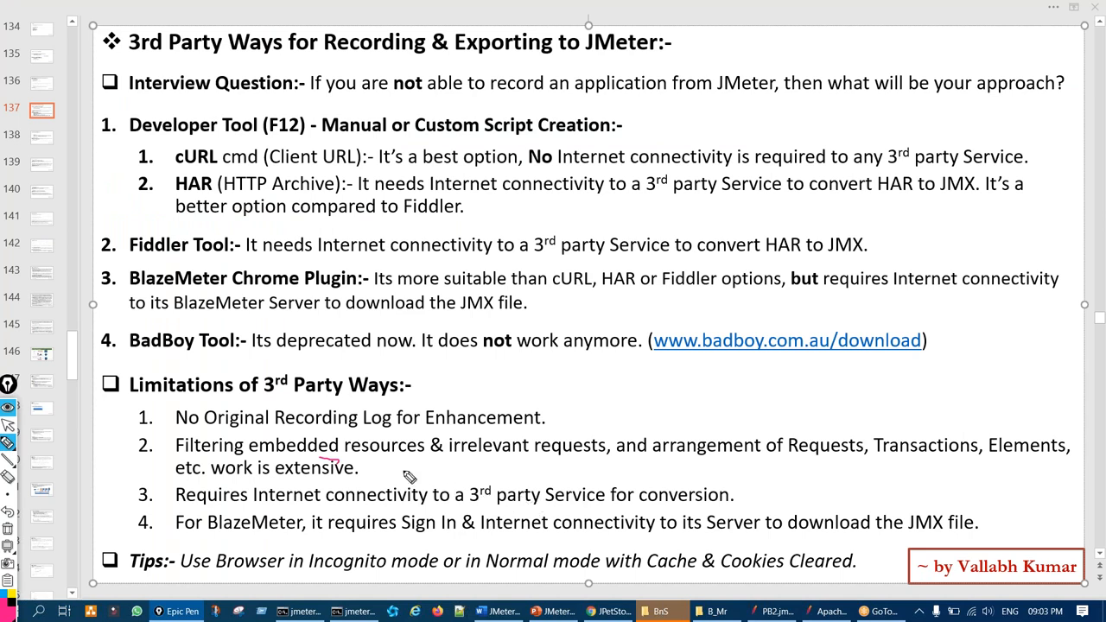
pyautogui.moveTo(157, 504); pyautogui.dragTo(161, 511)
pyautogui.moveTo(512, 499)
pyautogui.mouseDown()
pyautogui.moveTo(473, 491)
pyautogui.moveTo(546, 536)
pyautogui.mouseUp()
pyautogui.moveTo(306, 539); pyautogui.dragTo(344, 535)
pyautogui.moveTo(439, 513)
pyautogui.mouseDown()
pyautogui.moveTo(462, 540)
pyautogui.moveTo(433, 517)
pyautogui.mouseUp()
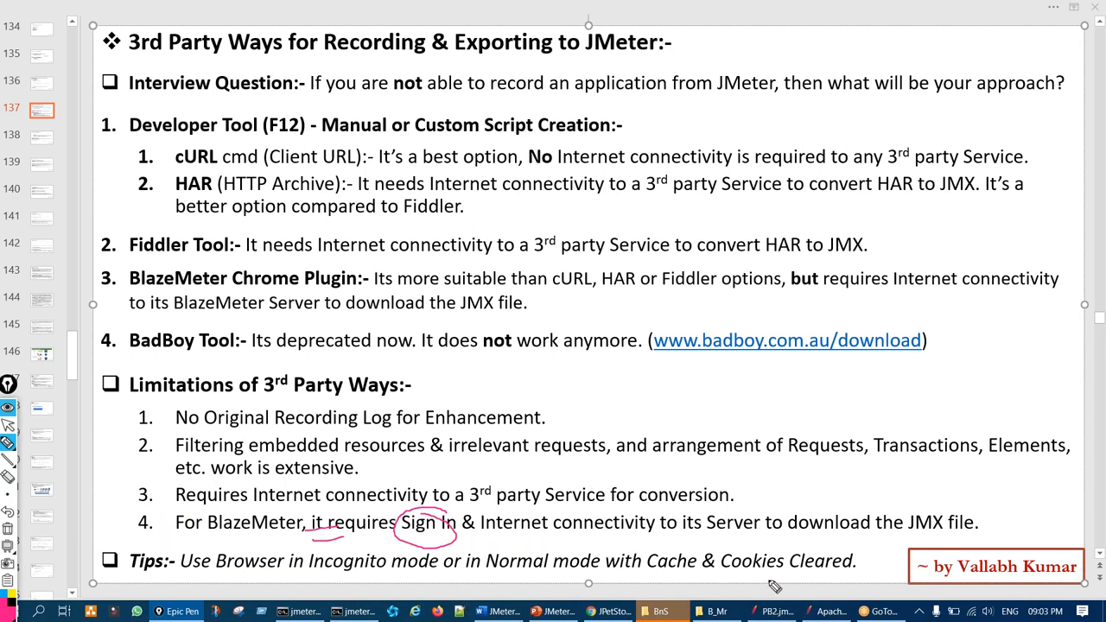
pyautogui.moveTo(757, 516)
pyautogui.mouseDown()
pyautogui.moveTo(729, 544)
pyautogui.moveTo(753, 520)
pyautogui.mouseUp()
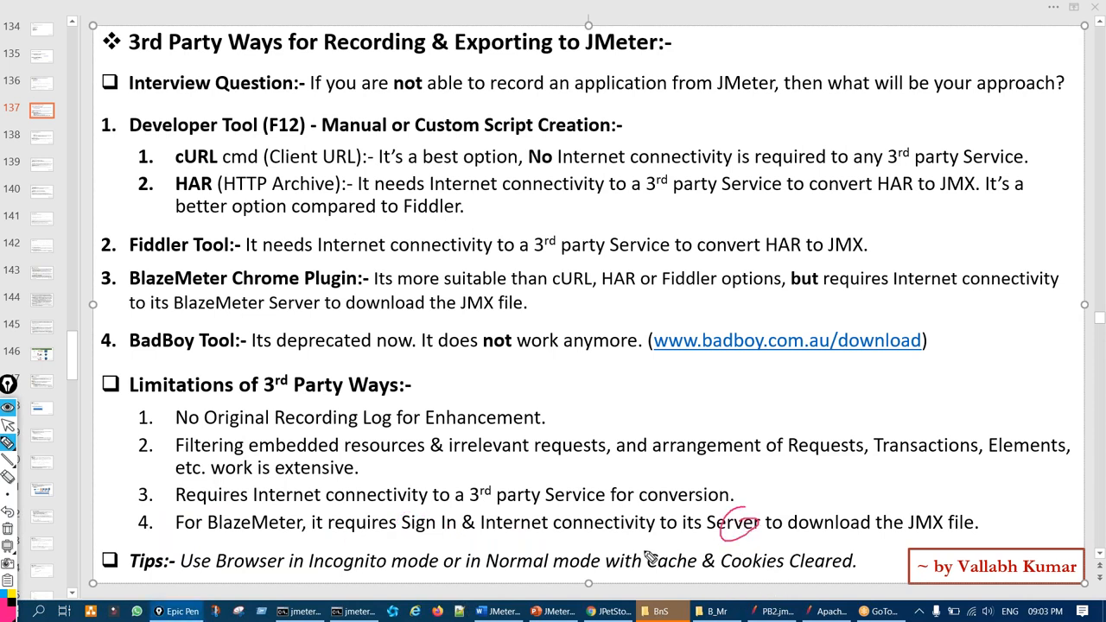
pyautogui.moveTo(921, 511)
pyautogui.mouseDown()
pyautogui.moveTo(869, 550)
pyautogui.moveTo(942, 518)
pyautogui.mouseUp()
pyautogui.moveTo(177, 190)
pyautogui.mouseDown()
pyautogui.moveTo(170, 208)
pyautogui.moveTo(211, 176)
pyautogui.mouseUp()
pyautogui.moveTo(171, 247); pyautogui.dragTo(214, 232)
pyautogui.moveTo(177, 301); pyautogui.dragTo(227, 275)
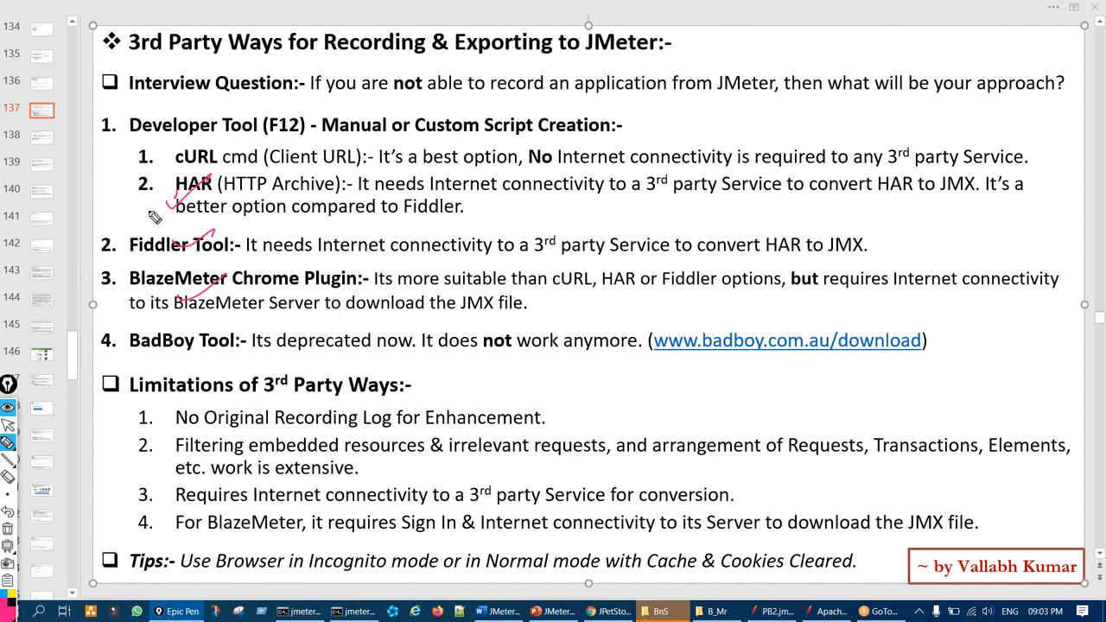
pyautogui.moveTo(158, 206); pyautogui.dragTo(227, 183)
pyautogui.moveTo(192, 247); pyautogui.dragTo(253, 228)
pyautogui.moveTo(209, 337)
pyautogui.mouseDown()
pyautogui.moveTo(294, 275)
pyautogui.moveTo(259, 290)
pyautogui.mouseUp()
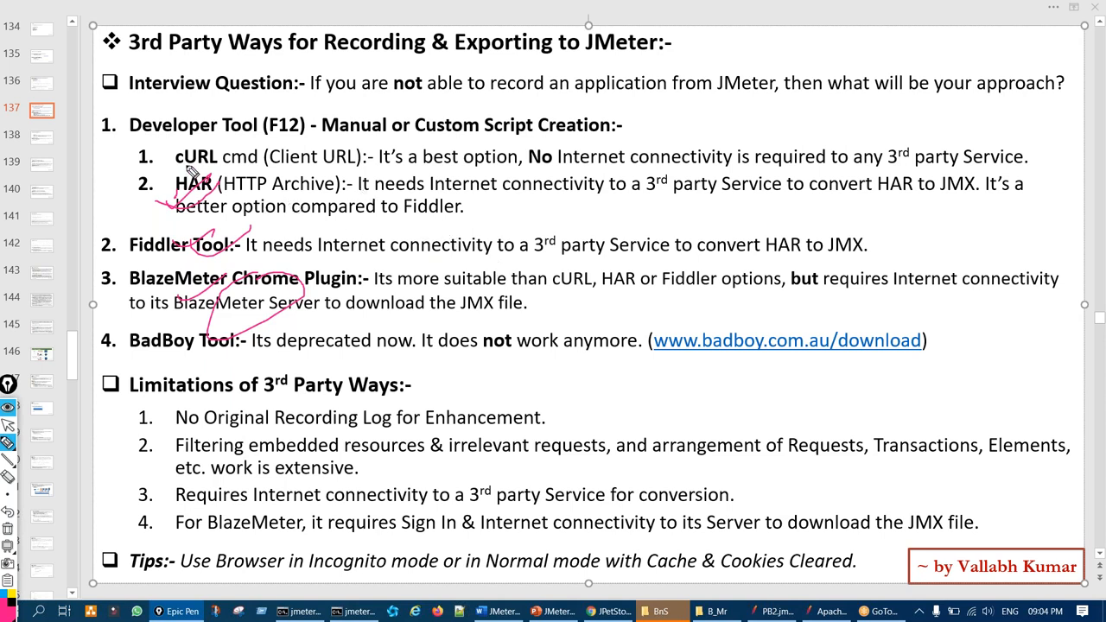
pyautogui.moveTo(199, 152)
pyautogui.mouseDown()
pyautogui.moveTo(227, 173)
pyautogui.moveTo(238, 129)
pyautogui.moveTo(192, 138)
pyautogui.mouseUp()
pyautogui.moveTo(598, 145)
pyautogui.mouseDown()
pyautogui.moveTo(545, 152)
pyautogui.moveTo(571, 153)
pyautogui.mouseUp()
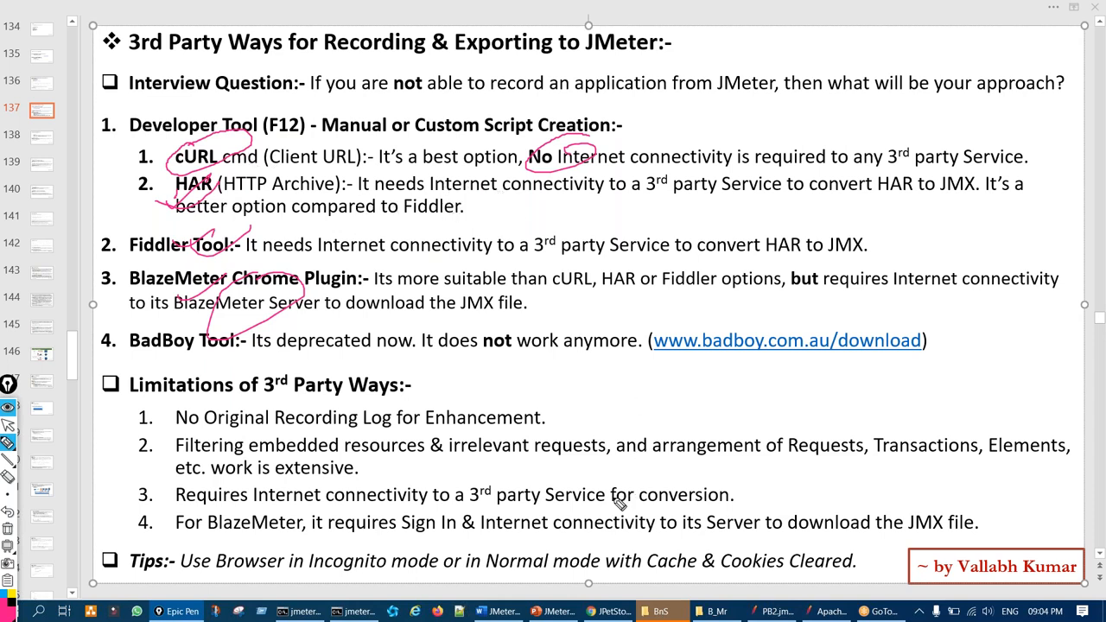
pyautogui.moveTo(602, 539)
pyautogui.mouseDown()
pyautogui.moveTo(589, 524)
pyautogui.moveTo(605, 534)
pyautogui.mouseUp()
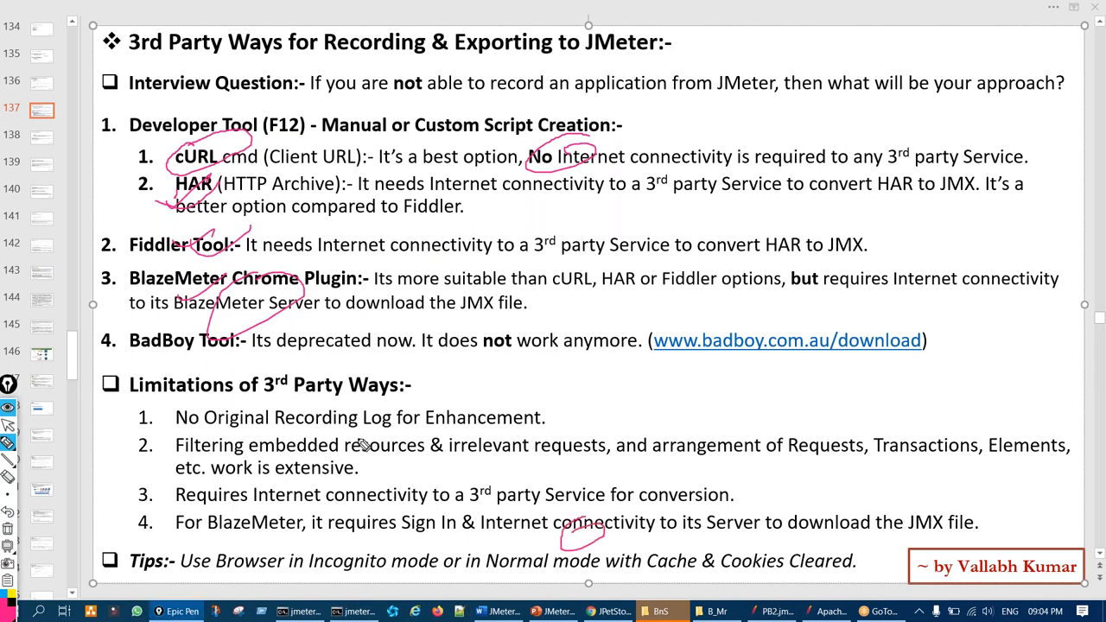
pyautogui.hotkey('ctrl', 'shift', '7')
pyautogui.hotkey('ctrl', 'shift', '2')
pyautogui.doubleClick(545, 375)
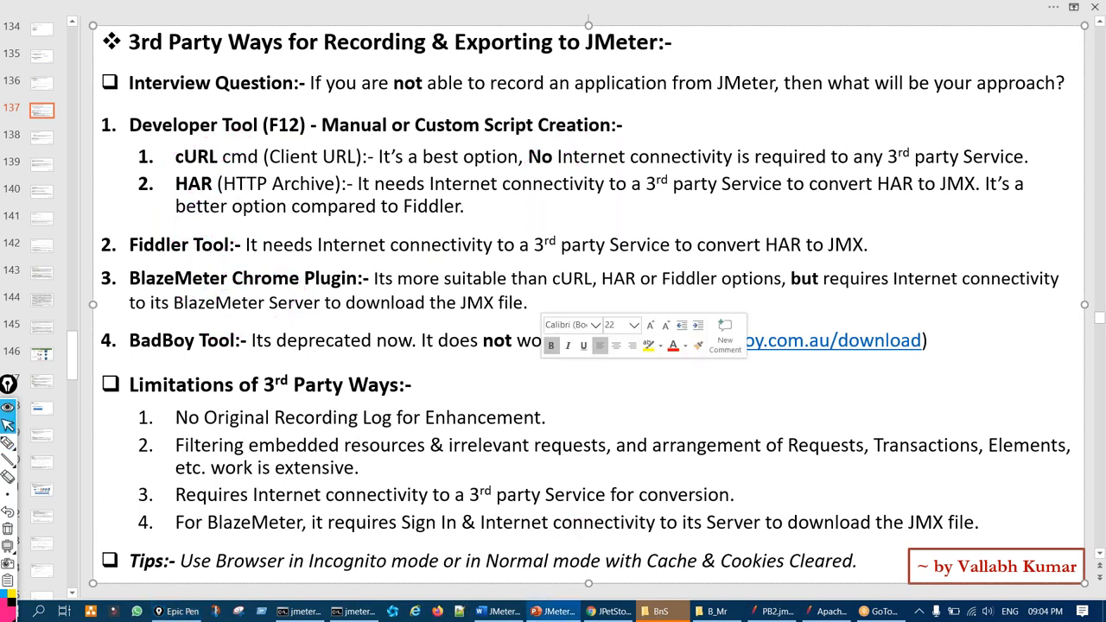